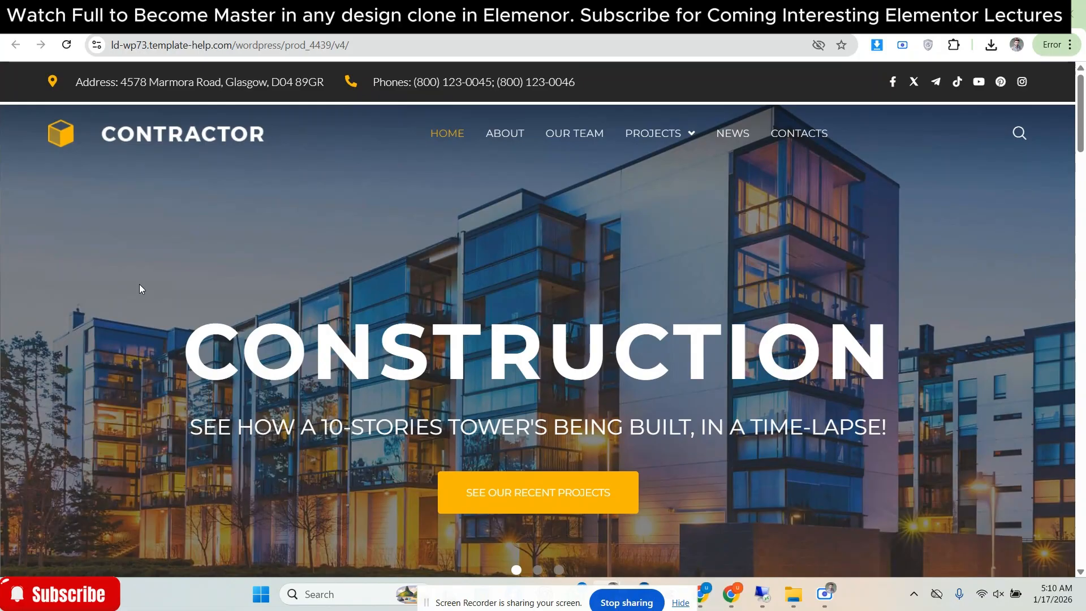
Examine the reference site's top bar, header menu and all three hero slides
{"action": "scroll", "coordinate": [141, 283], "scroll_direction": "down", "scroll_amount": 1}
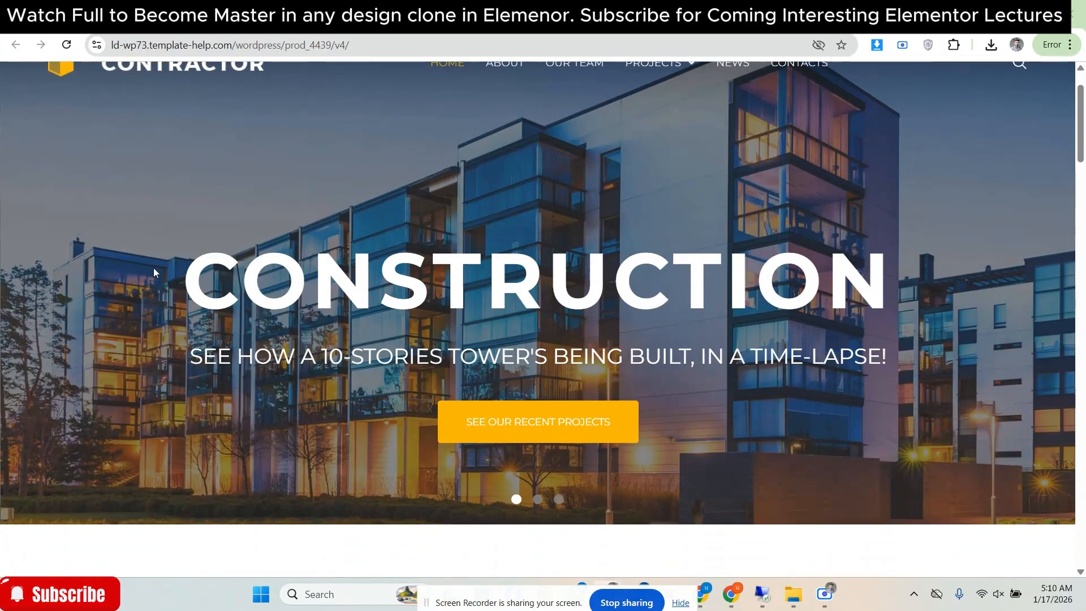
{"action": "scroll", "coordinate": [153, 271], "scroll_direction": "up", "scroll_amount": 1}
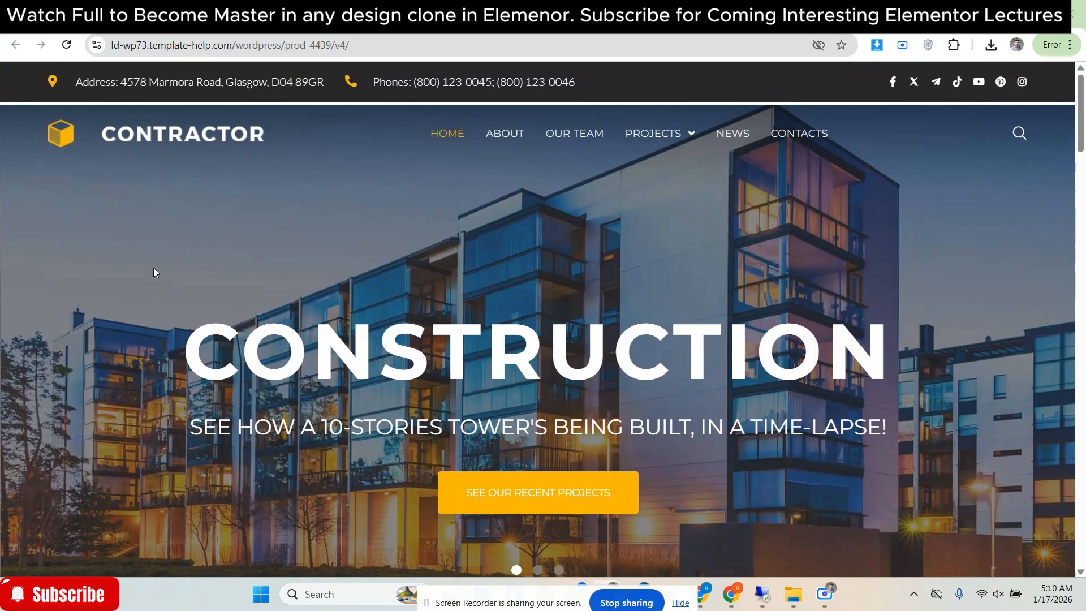
{"action": "scroll", "coordinate": [179, 257], "scroll_direction": "down", "scroll_amount": 2}
{"action": "scroll", "coordinate": [276, 285], "scroll_direction": "up", "scroll_amount": 2}
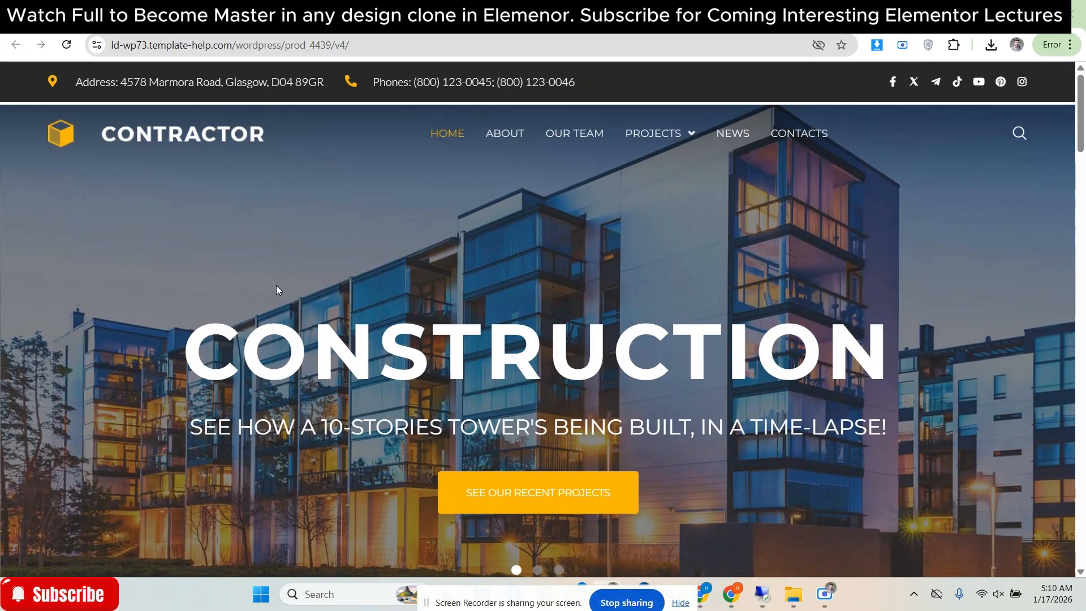
{"action": "scroll", "coordinate": [369, 375], "scroll_direction": "down", "scroll_amount": 2}
{"action": "scroll", "coordinate": [405, 320], "scroll_direction": "up", "scroll_amount": 1}
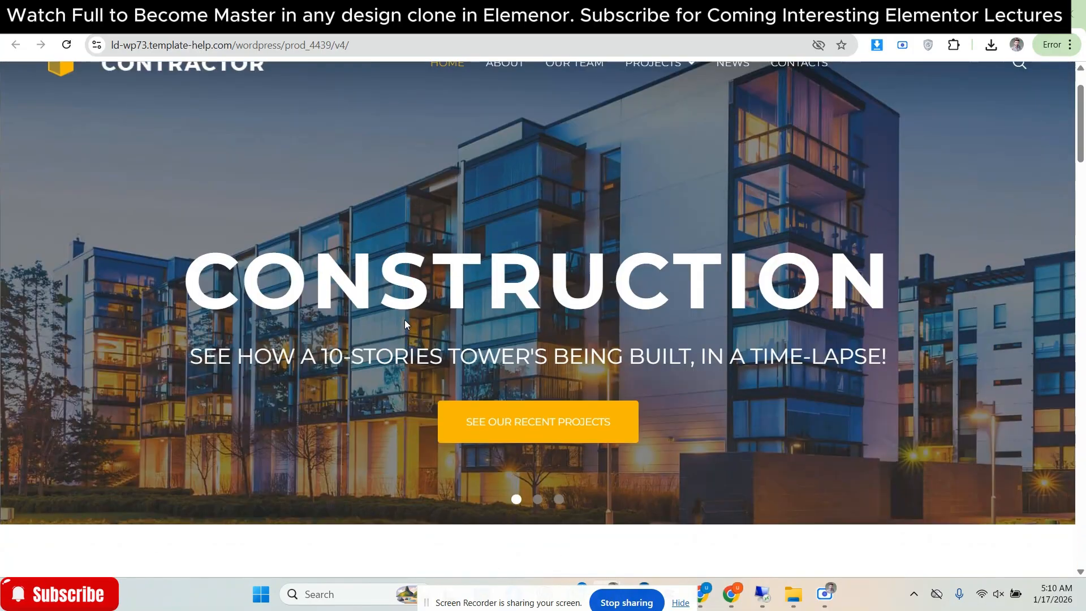
{"action": "scroll", "coordinate": [448, 408], "scroll_direction": "up", "scroll_amount": 1}
{"action": "scroll", "coordinate": [458, 459], "scroll_direction": "down", "scroll_amount": 1}
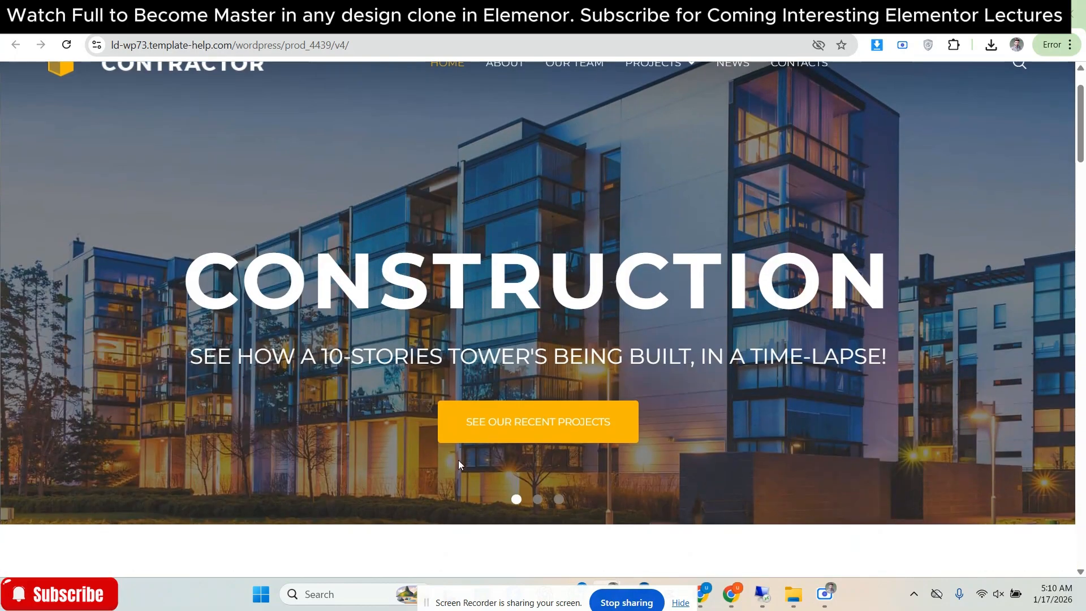
{"action": "left_click", "coordinate": [538, 500]}
{"action": "left_click", "coordinate": [558, 500]}
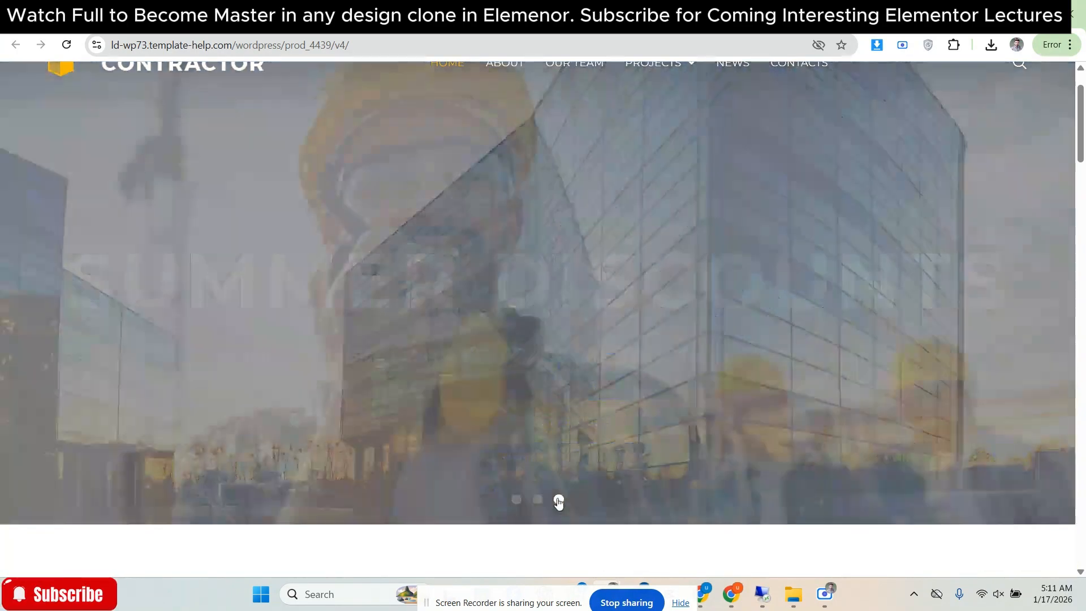
{"action": "left_click", "coordinate": [515, 499]}
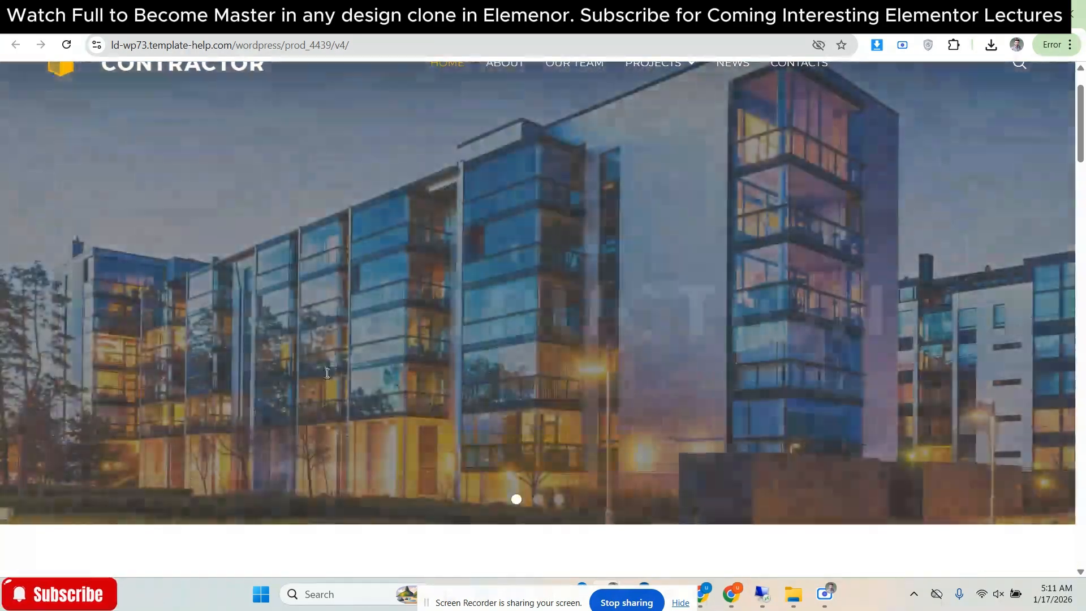
{"action": "scroll", "coordinate": [315, 345], "scroll_direction": "up", "scroll_amount": 1}
Examine the reference home page's services, history, project category, recent news and footer sections
{"action": "scroll", "coordinate": [244, 299], "scroll_direction": "down", "scroll_amount": 10}
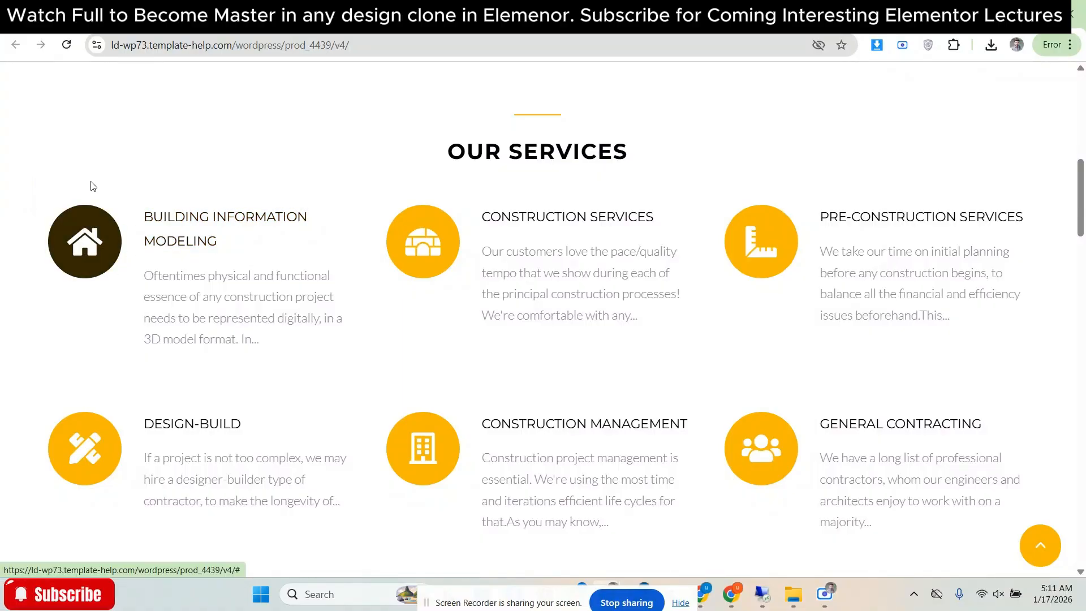
{"action": "scroll", "coordinate": [236, 265], "scroll_direction": "down", "scroll_amount": 9}
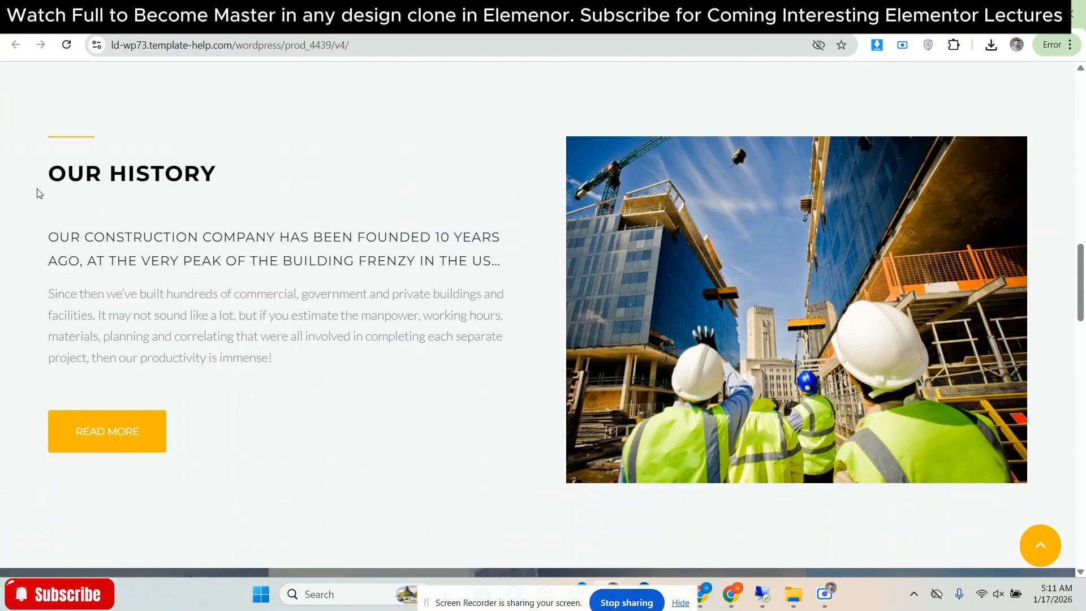
{"action": "scroll", "coordinate": [419, 287], "scroll_direction": "down", "scroll_amount": 7}
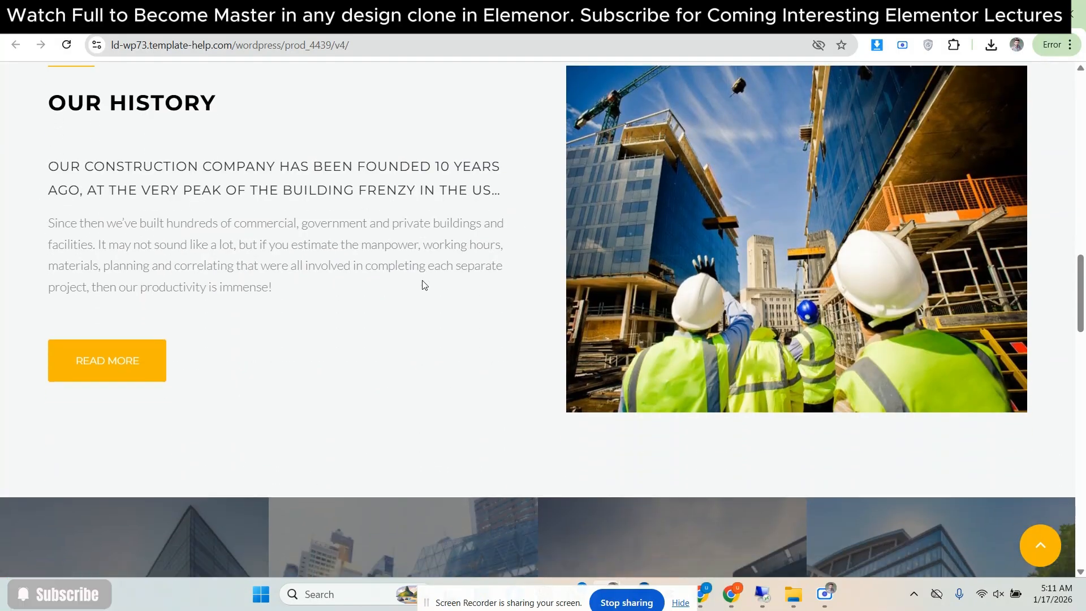
{"action": "scroll", "coordinate": [145, 271], "scroll_direction": "up", "scroll_amount": 1}
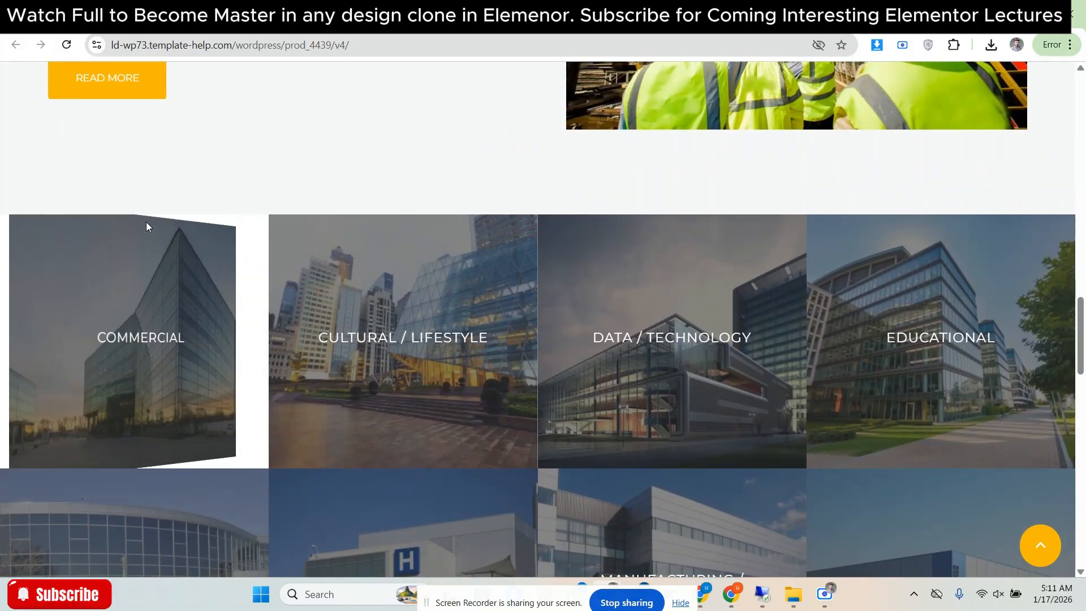
{"action": "mouse_move", "coordinate": [385, 302]}
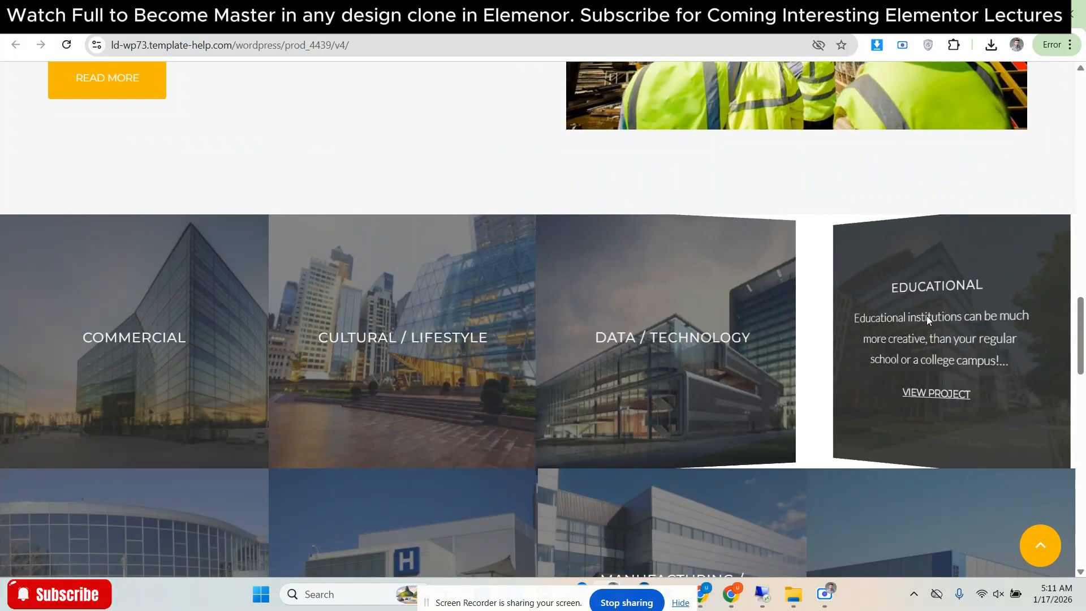
{"action": "scroll", "coordinate": [926, 315], "scroll_direction": "down", "scroll_amount": 8}
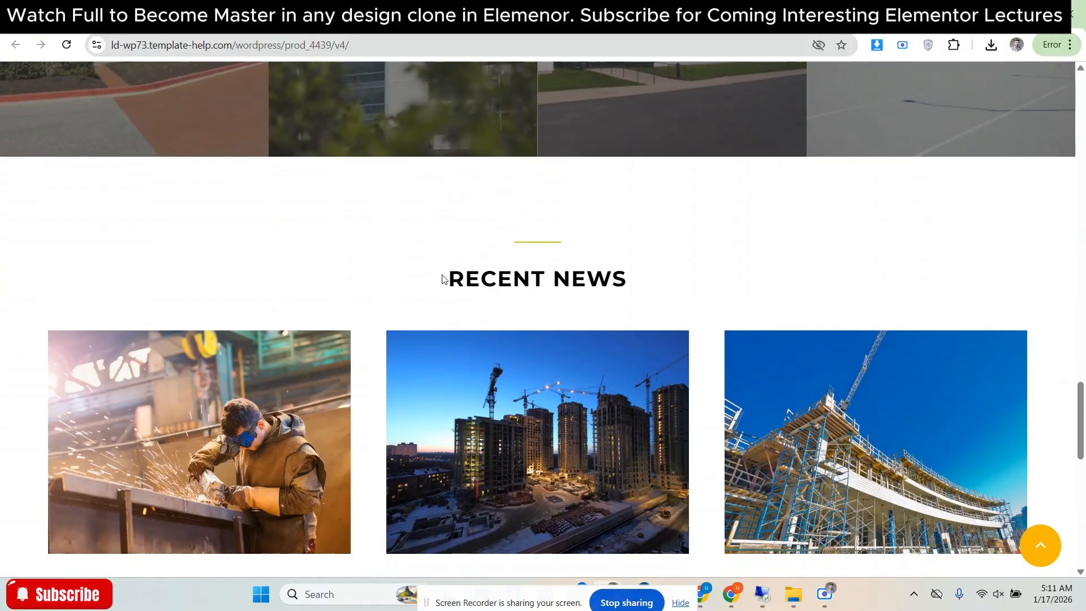
{"action": "left_click_drag", "start_coordinate": [444, 279], "coordinate": [632, 279]}
{"action": "left_click", "coordinate": [423, 255]}
{"action": "scroll", "coordinate": [341, 239], "scroll_direction": "down", "scroll_amount": 3}
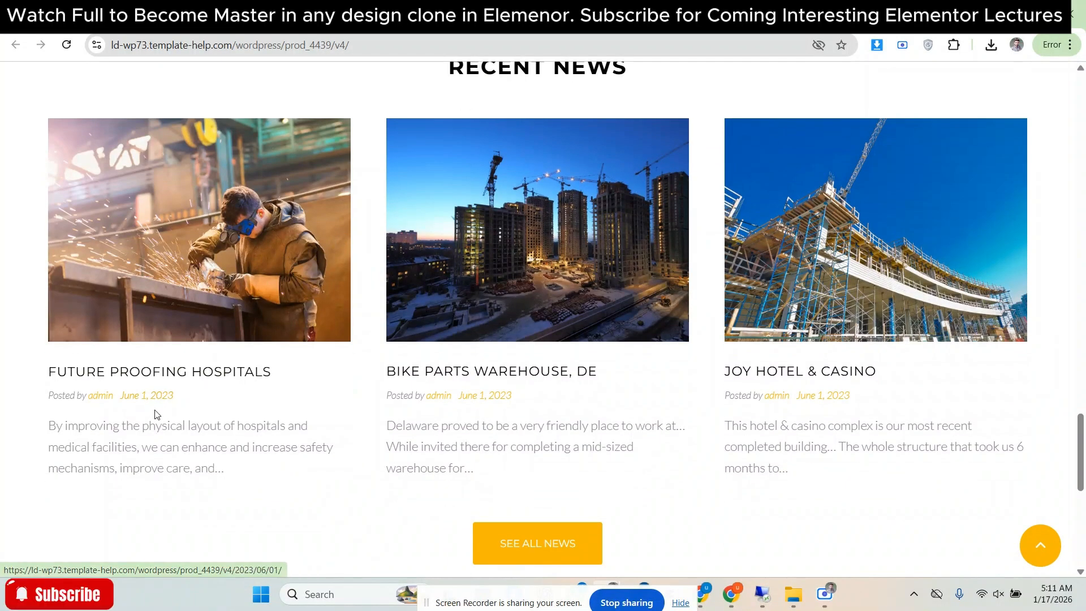
{"action": "scroll", "coordinate": [485, 369], "scroll_direction": "down", "scroll_amount": 3}
{"action": "scroll", "coordinate": [518, 355], "scroll_direction": "up", "scroll_amount": 3}
{"action": "scroll", "coordinate": [856, 405], "scroll_direction": "down", "scroll_amount": 8}
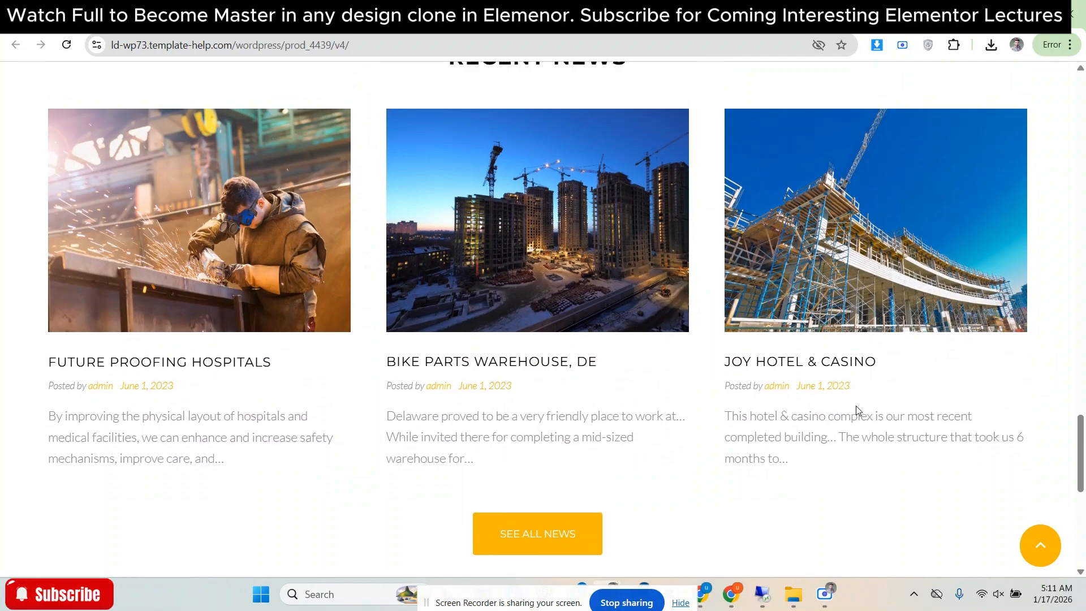
{"action": "scroll", "coordinate": [635, 348], "scroll_direction": "down", "scroll_amount": 2}
{"action": "scroll", "coordinate": [527, 375], "scroll_direction": "up", "scroll_amount": 15}
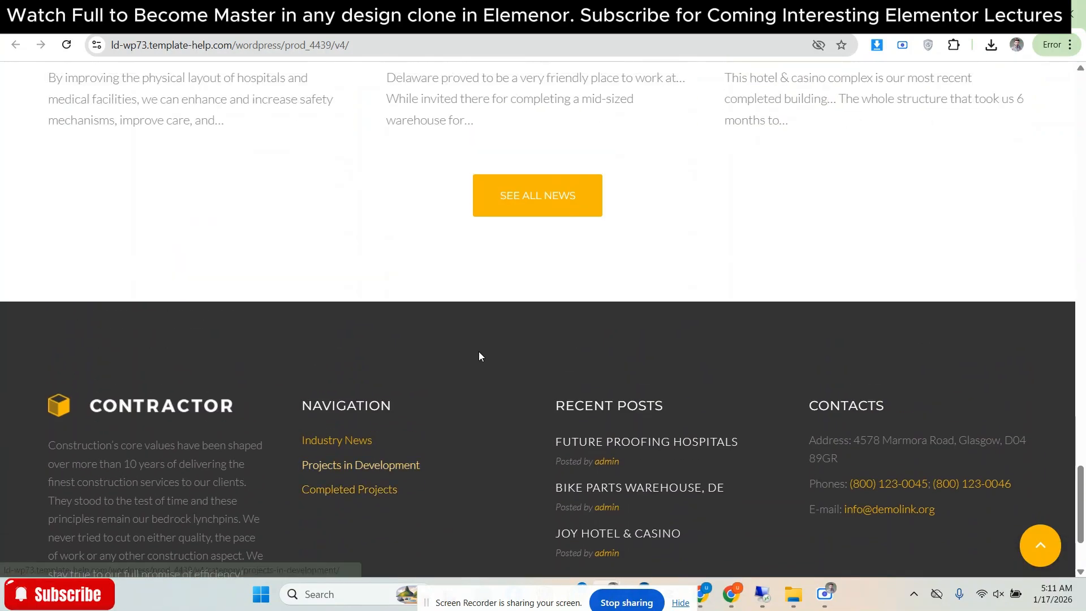
{"action": "scroll", "coordinate": [395, 316], "scroll_direction": "up", "scroll_amount": 20}
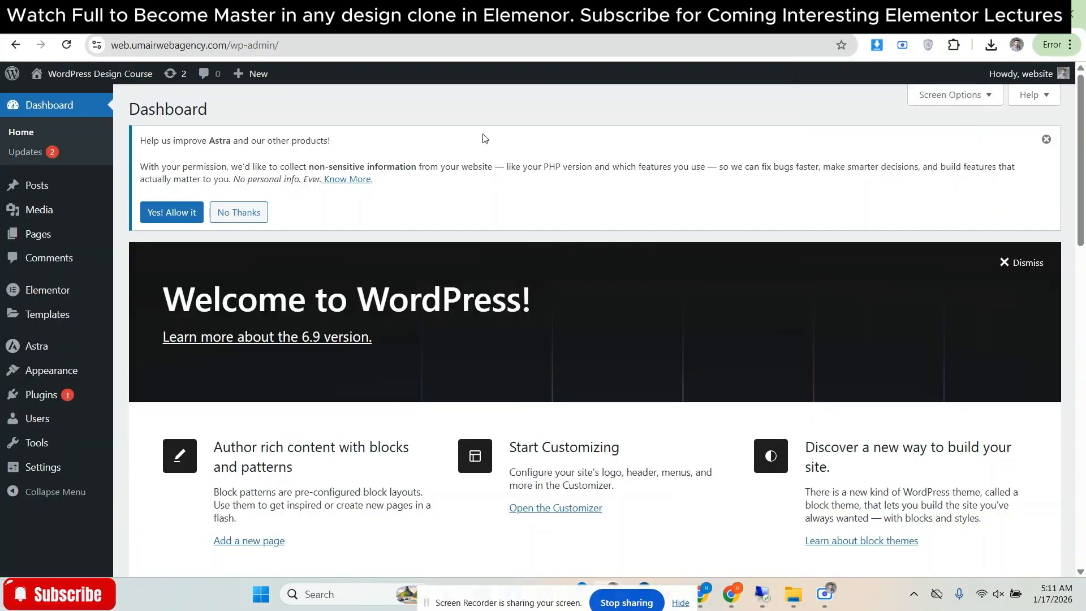
In the WordPress admin, add a new page titled CONTRACTOR
{"action": "mouse_move", "coordinate": [72, 235]}
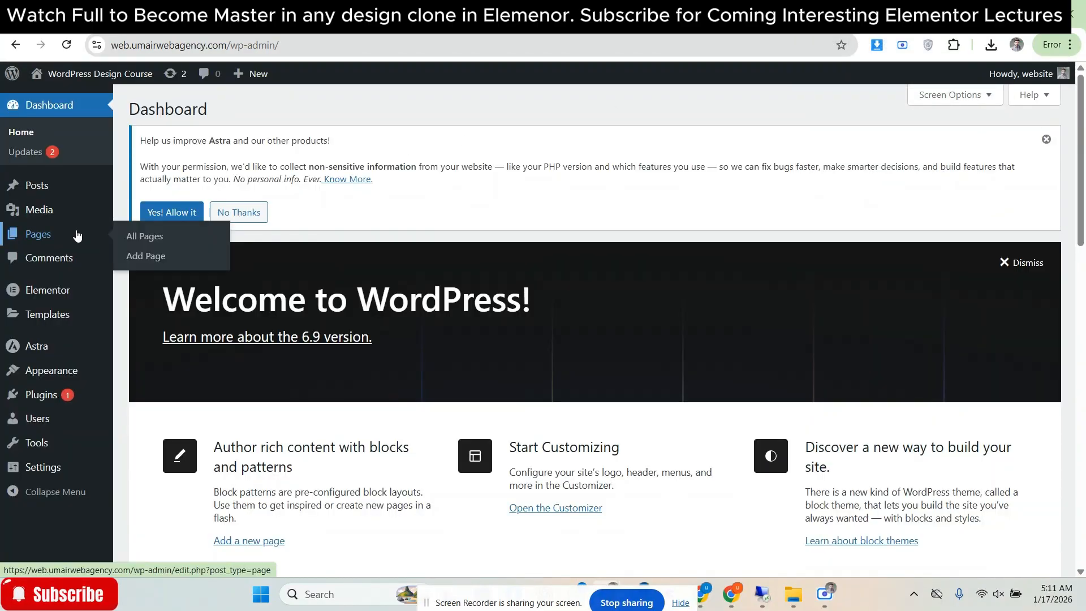
{"action": "left_click", "coordinate": [126, 239]}
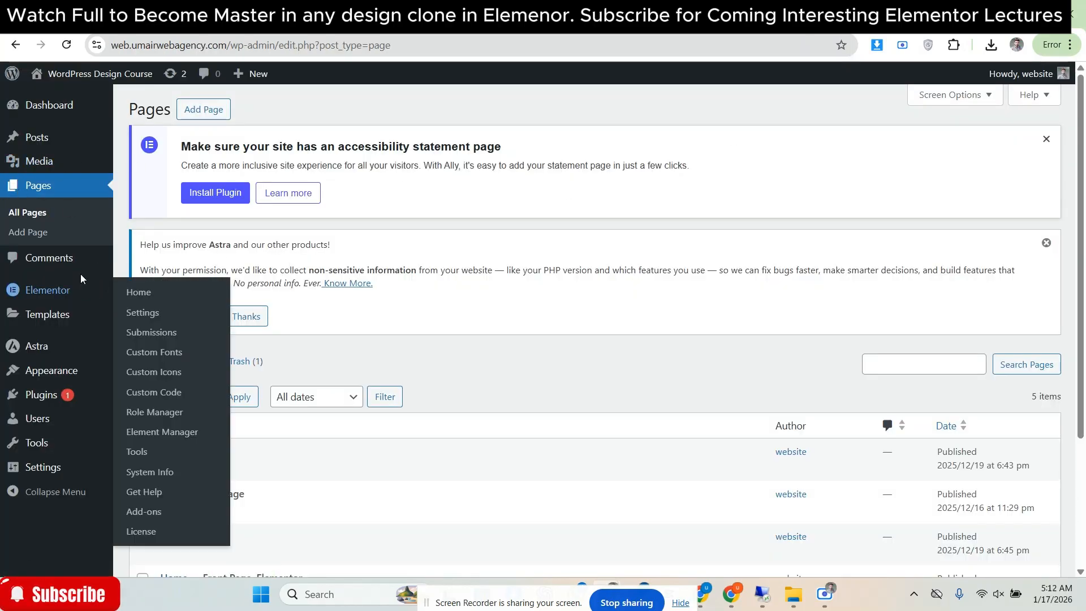
{"action": "mouse_move", "coordinate": [61, 307]}
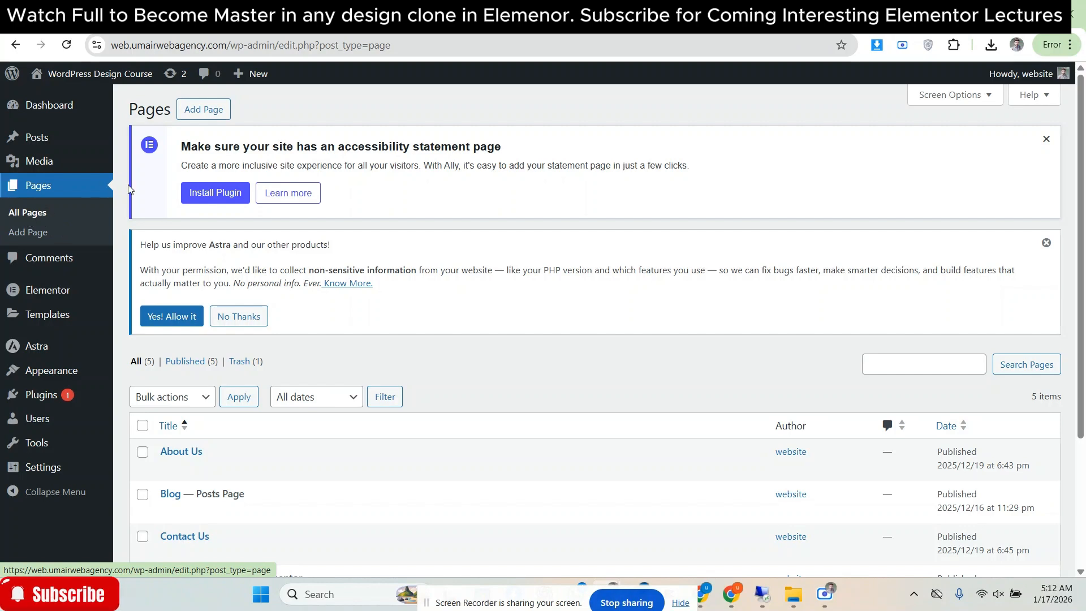
{"action": "left_click", "coordinate": [204, 110]}
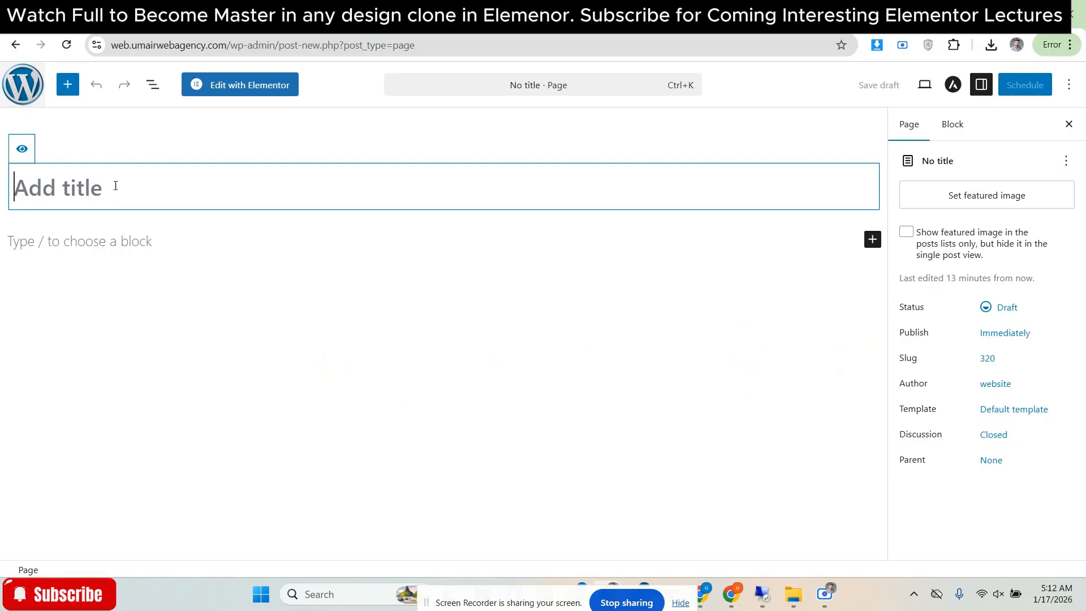
{"action": "type", "text": "CON"}
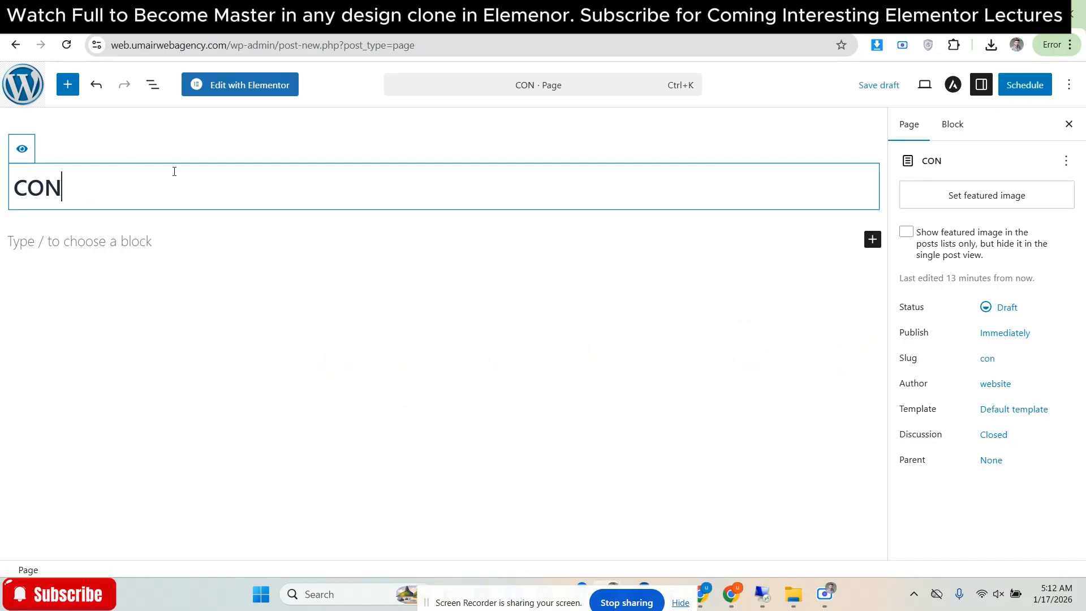
{"action": "type", "text": "TRAC"}
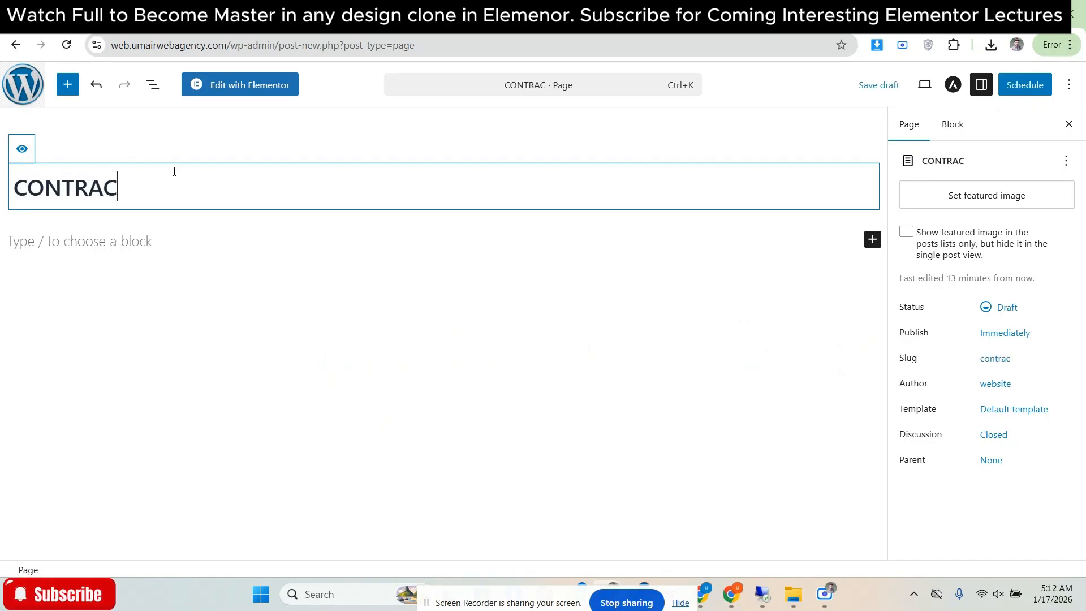
{"action": "type", "text": "TOR"}
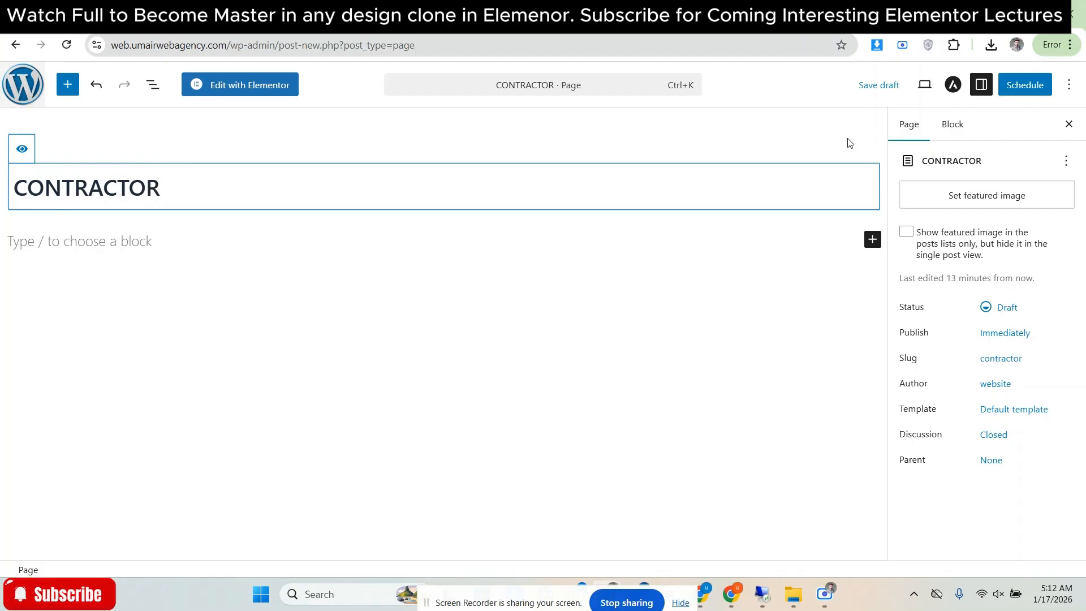
Publish the CONTRACTOR page
{"action": "left_click", "coordinate": [1013, 95]}
{"action": "left_click", "coordinate": [1013, 93]}
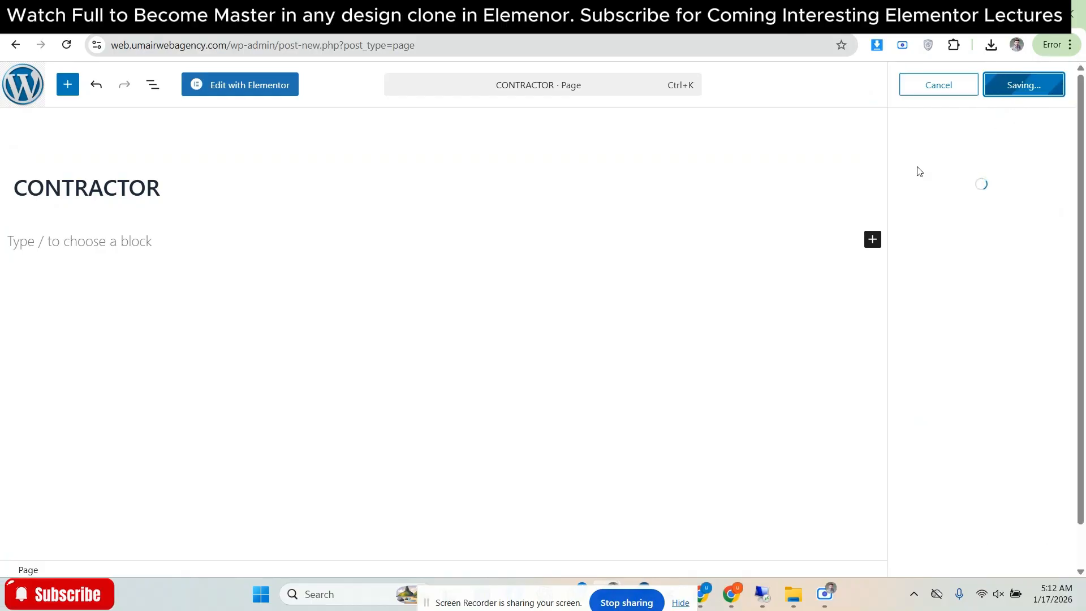
{"action": "left_click", "coordinate": [1063, 85]}
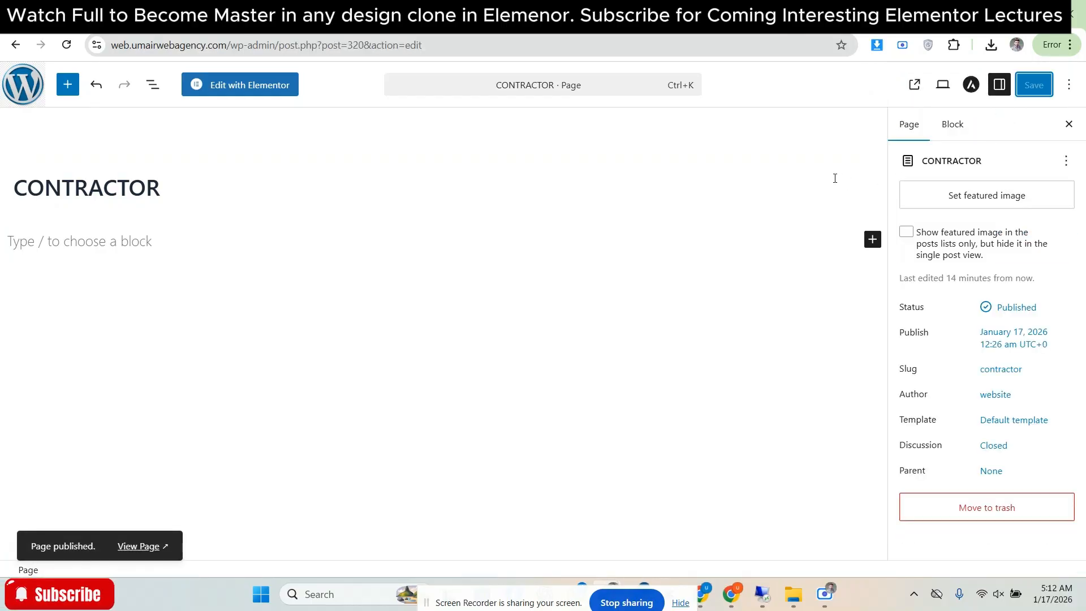
Return to the list of all pages and open the CONTRACTOR page from a new browser tab in the Elementor editor
{"action": "left_click", "coordinate": [24, 85]}
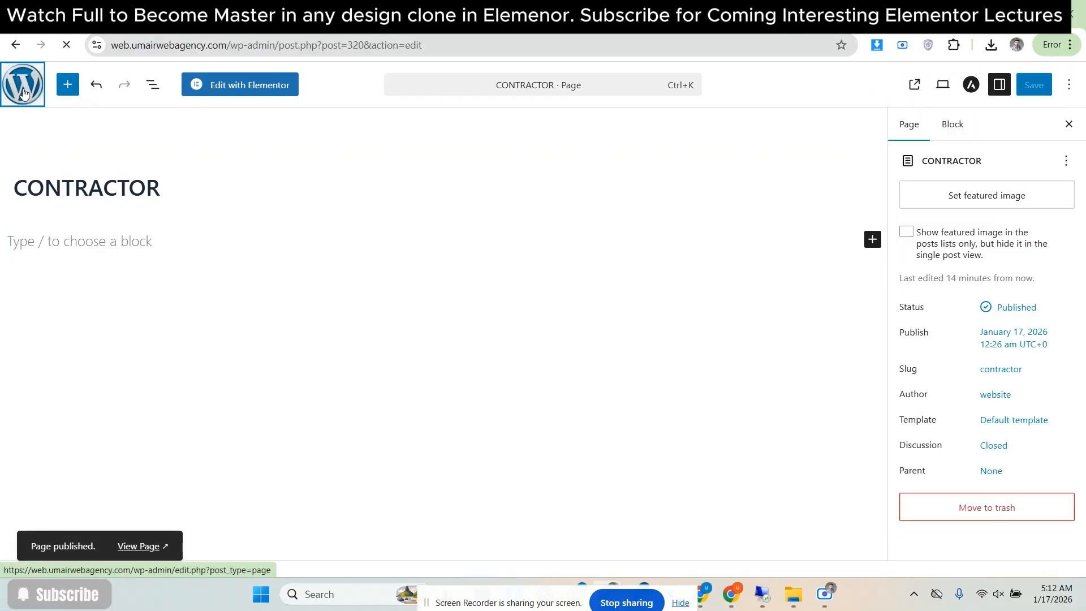
{"action": "scroll", "coordinate": [271, 334], "scroll_direction": "down", "scroll_amount": 4}
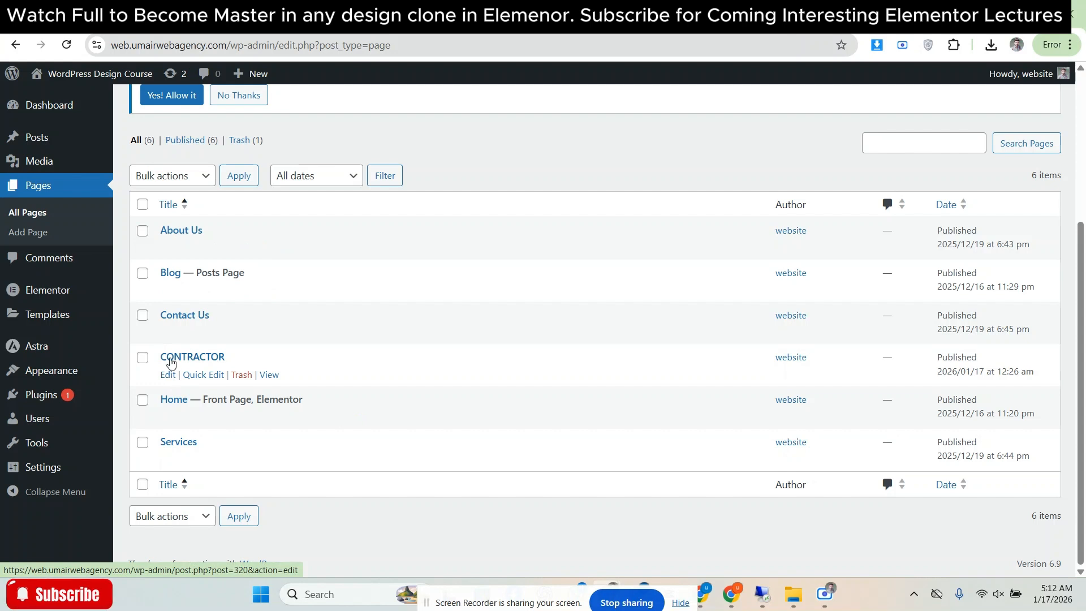
{"action": "right_click", "coordinate": [167, 377]}
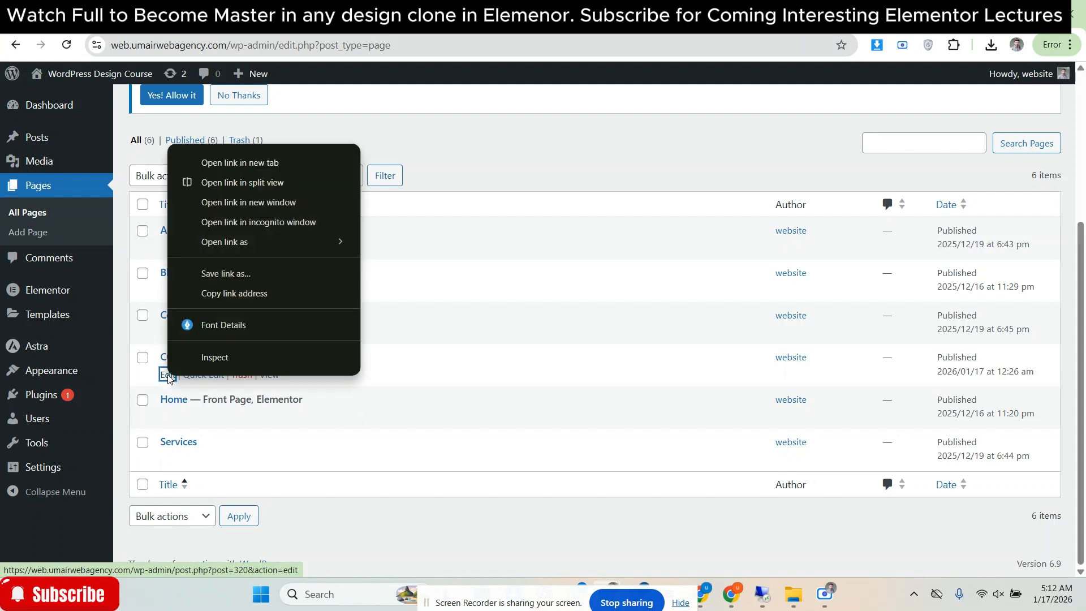
{"action": "left_click", "coordinate": [222, 166]}
{"action": "left_click", "coordinate": [679, 14]}
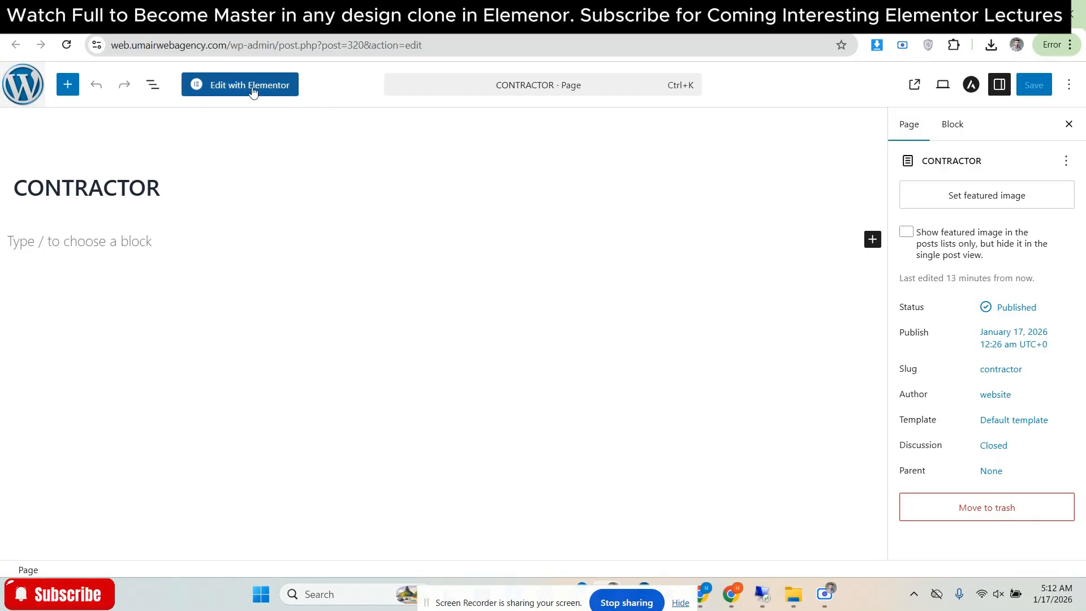
{"action": "left_click", "coordinate": [254, 94]}
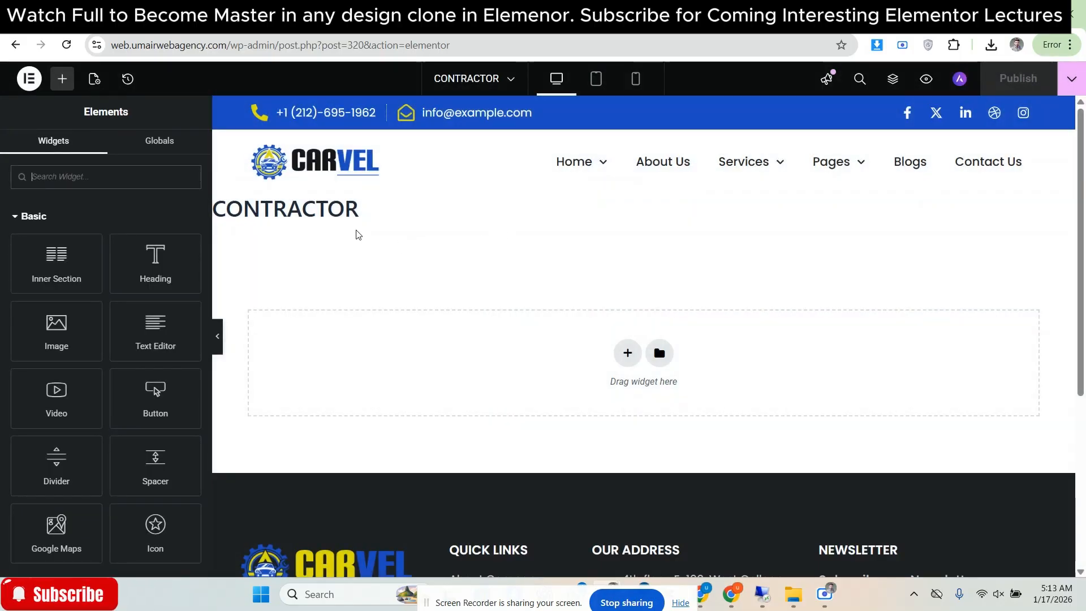
Hide the page title in the CONTRACTOR page's settings and publish the change
{"action": "left_click_drag", "start_coordinate": [218, 209], "coordinate": [322, 212]}
{"action": "left_click", "coordinate": [322, 214]}
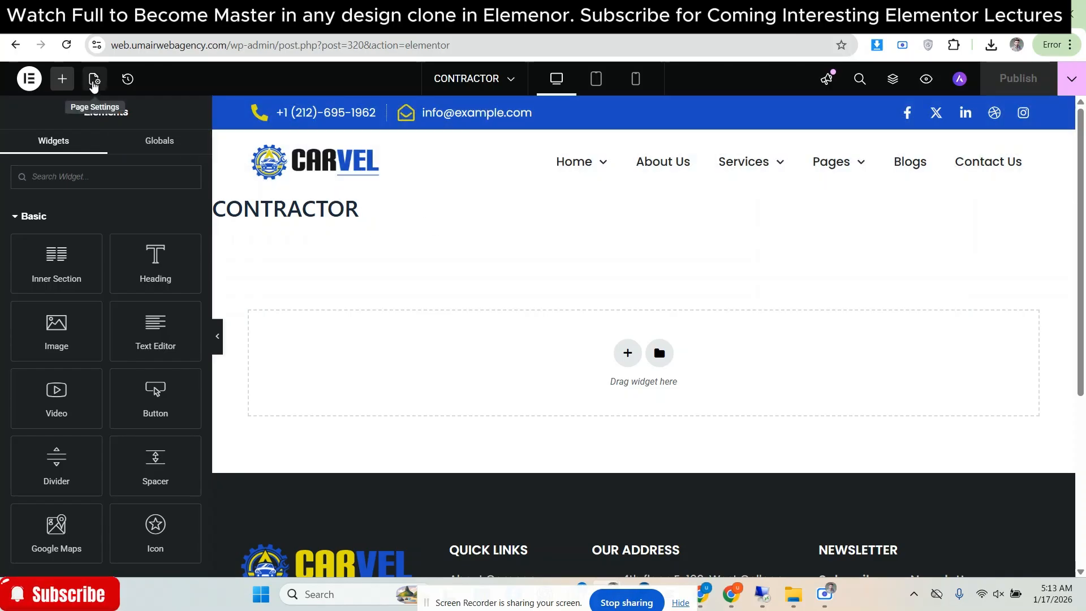
{"action": "left_click", "coordinate": [94, 83]}
{"action": "scroll", "coordinate": [59, 254], "scroll_direction": "down", "scroll_amount": 3}
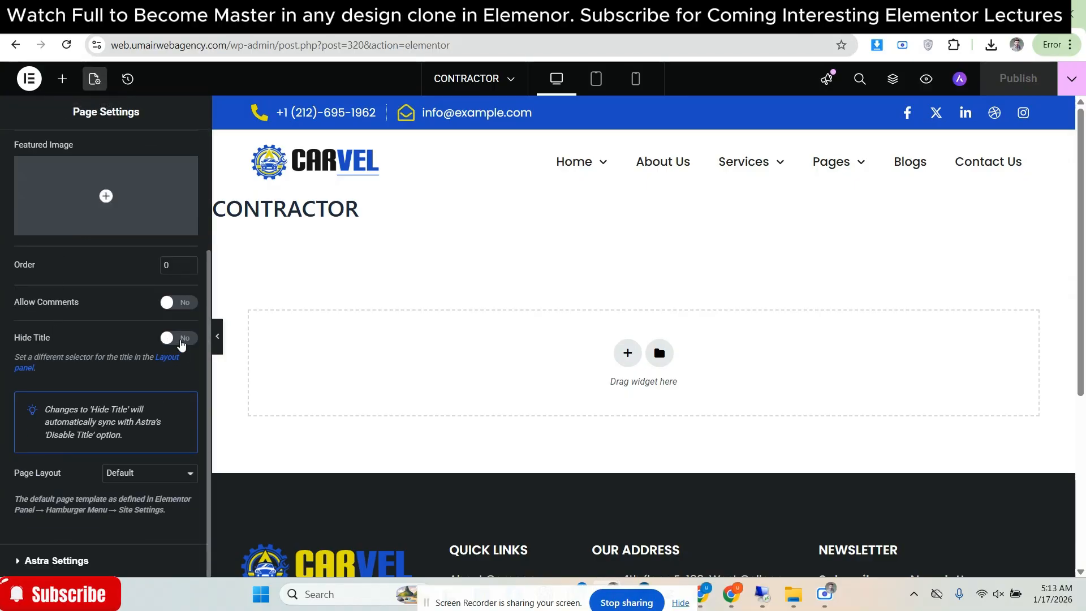
{"action": "left_click", "coordinate": [180, 339]}
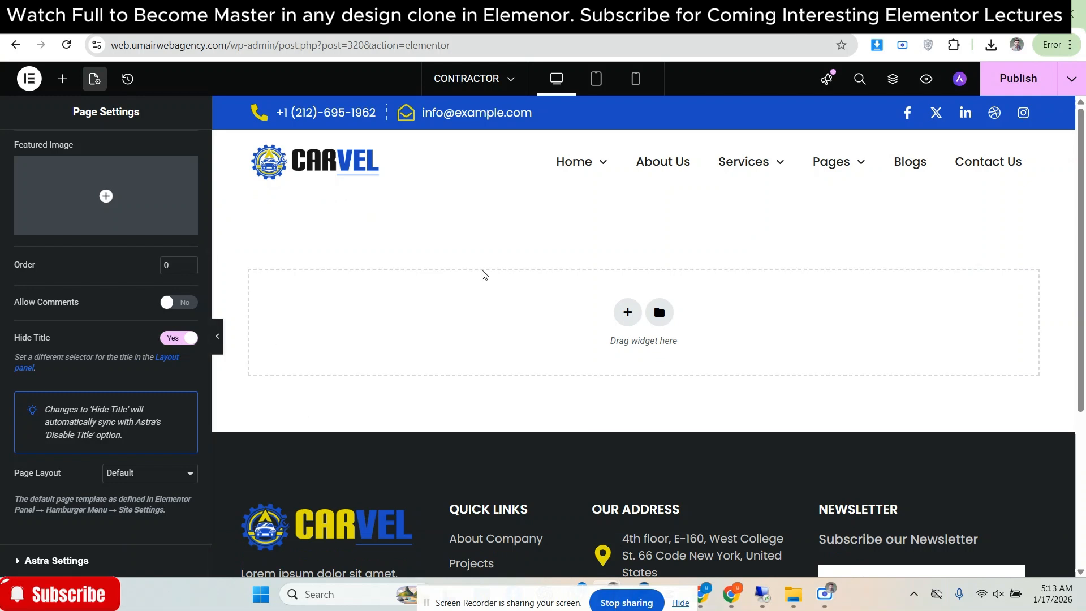
{"action": "left_click", "coordinate": [1024, 90]}
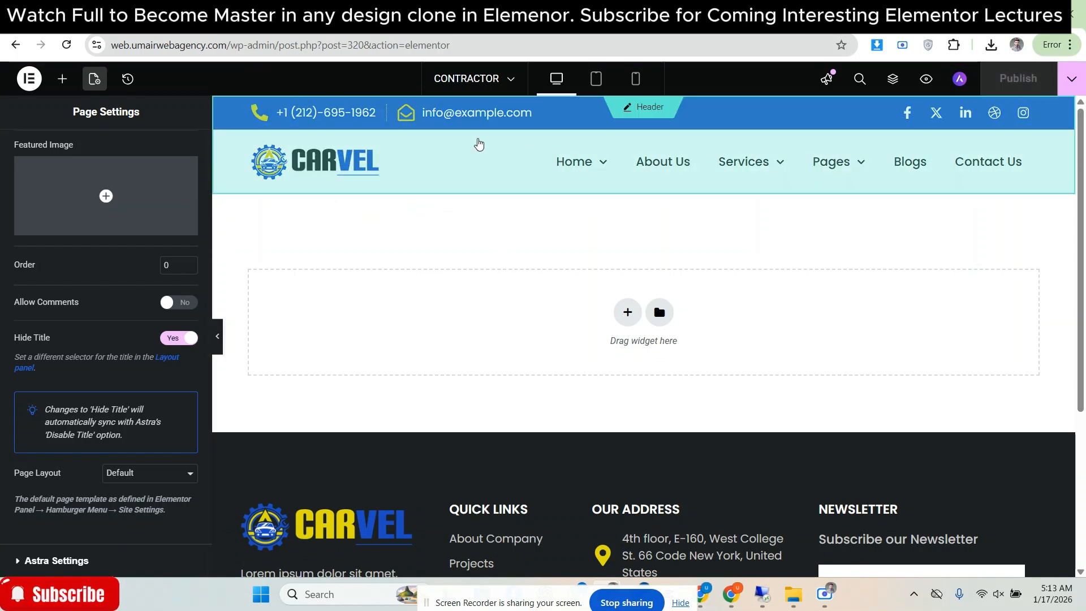
Start adding a new section in the empty content area of the page
{"action": "scroll", "coordinate": [506, 273], "scroll_direction": "down", "scroll_amount": 2}
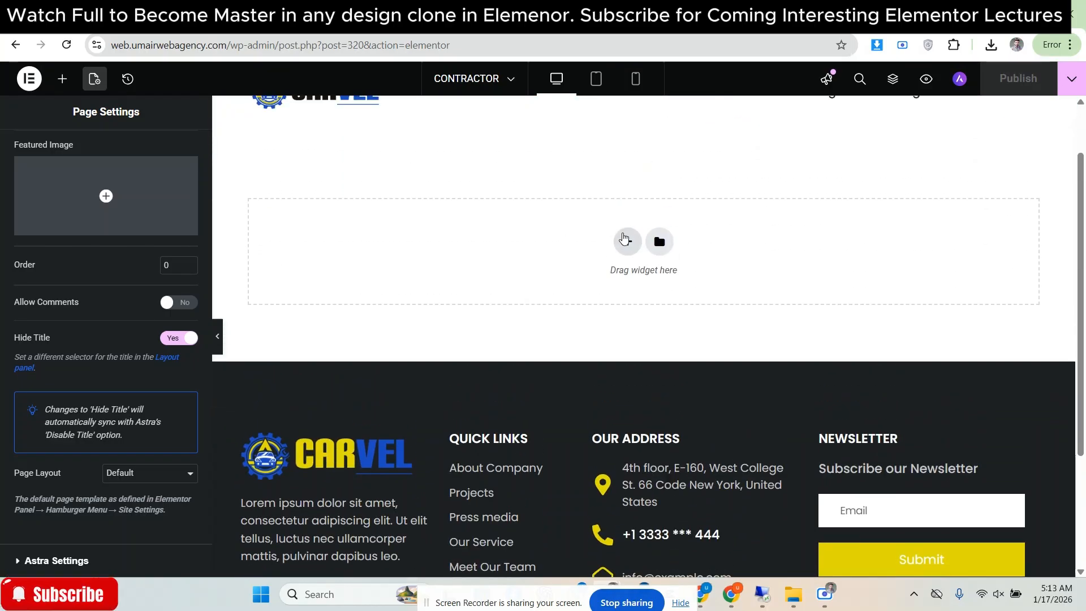
{"action": "left_click", "coordinate": [626, 242]}
Switch to the Contractor template's browser tab and examine its header, hero and services sections
{"action": "left_click", "coordinate": [809, 12]}
{"action": "scroll", "coordinate": [715, 216], "scroll_direction": "down", "scroll_amount": 7}
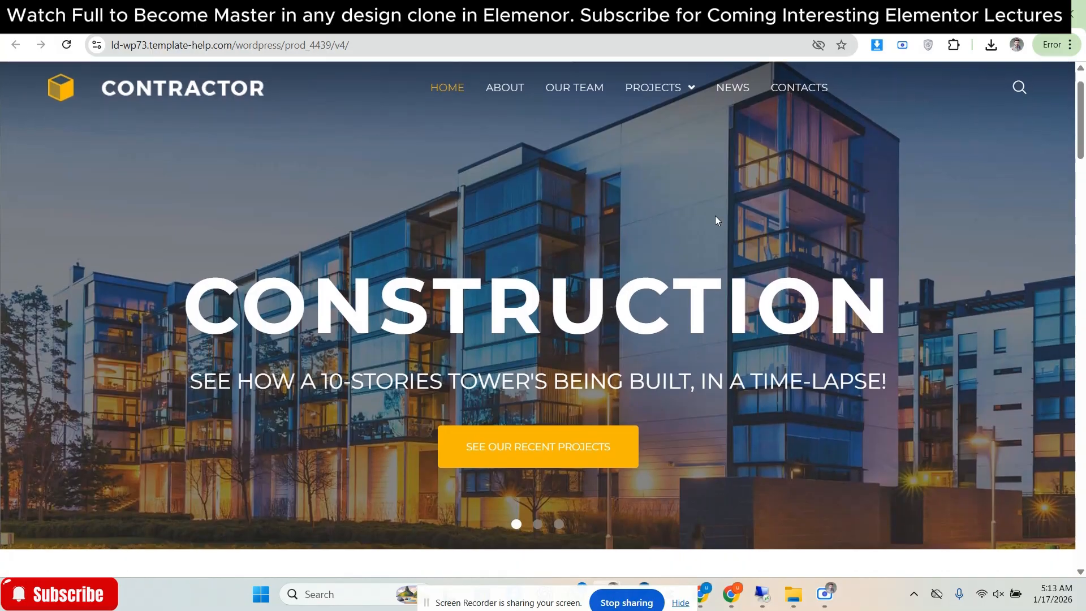
{"action": "scroll", "coordinate": [592, 279], "scroll_direction": "down", "scroll_amount": 3}
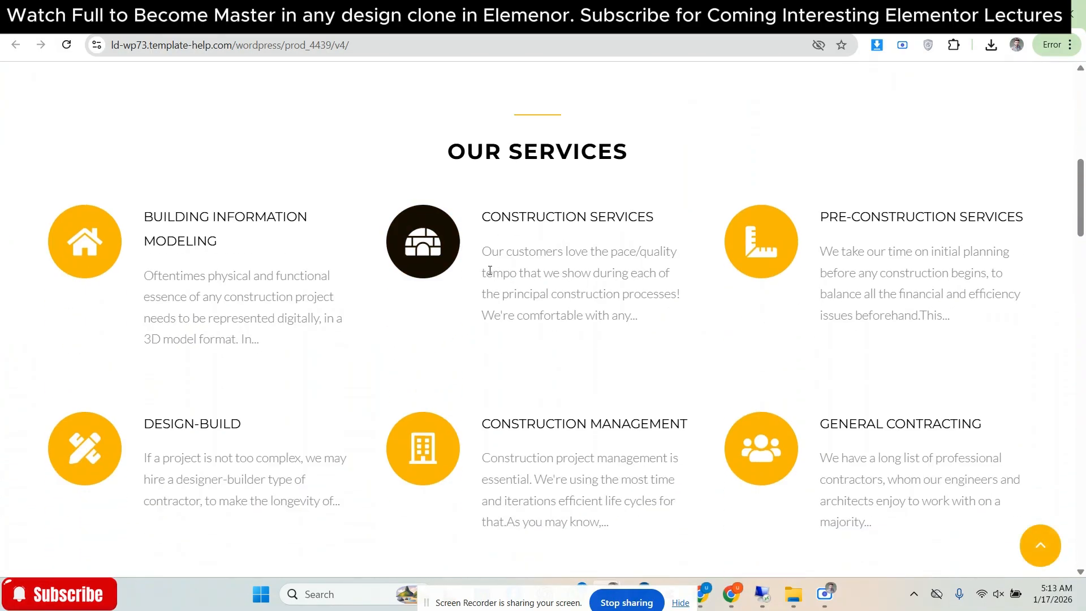
{"action": "scroll", "coordinate": [368, 291], "scroll_direction": "down", "scroll_amount": 2}
{"action": "scroll", "coordinate": [352, 280], "scroll_direction": "up", "scroll_amount": 8}
{"action": "scroll", "coordinate": [352, 279], "scroll_direction": "up", "scroll_amount": 4}
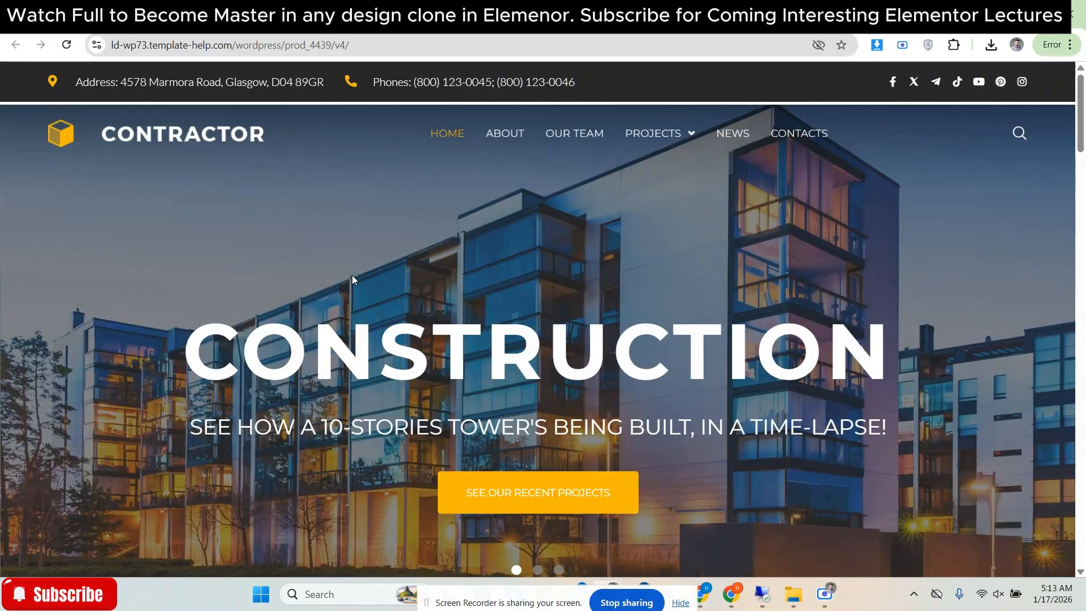
{"action": "scroll", "coordinate": [352, 279], "scroll_direction": "down", "scroll_amount": 2}
{"action": "scroll", "coordinate": [352, 279], "scroll_direction": "up", "scroll_amount": 2}
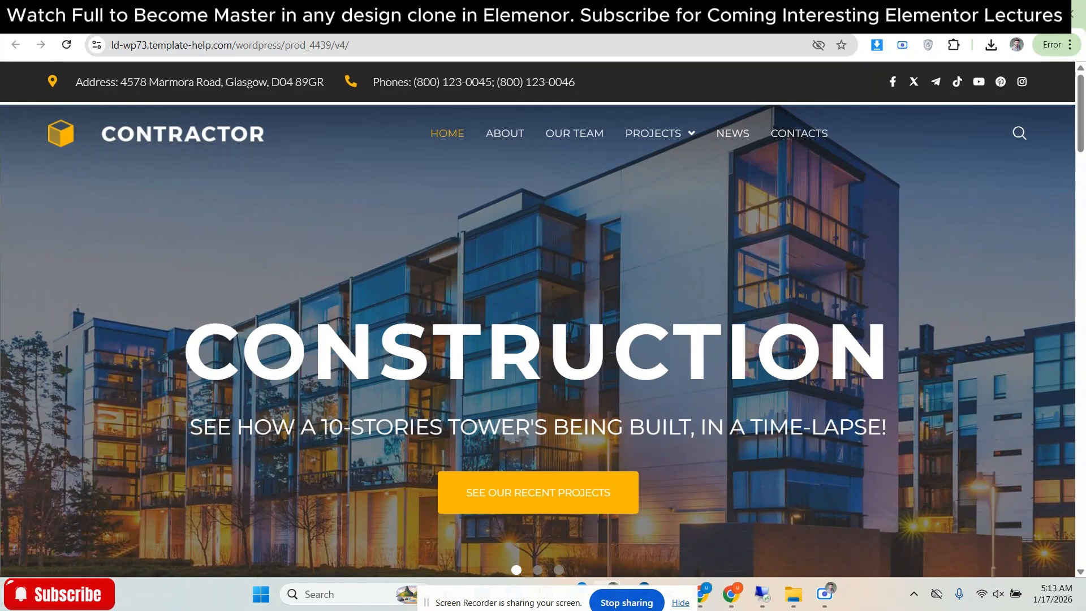
Return to the Elementor editor and choose the single-column structure for the new section
{"action": "left_click", "coordinate": [735, 14]}
{"action": "scroll", "coordinate": [449, 277], "scroll_direction": "up", "scroll_amount": 1}
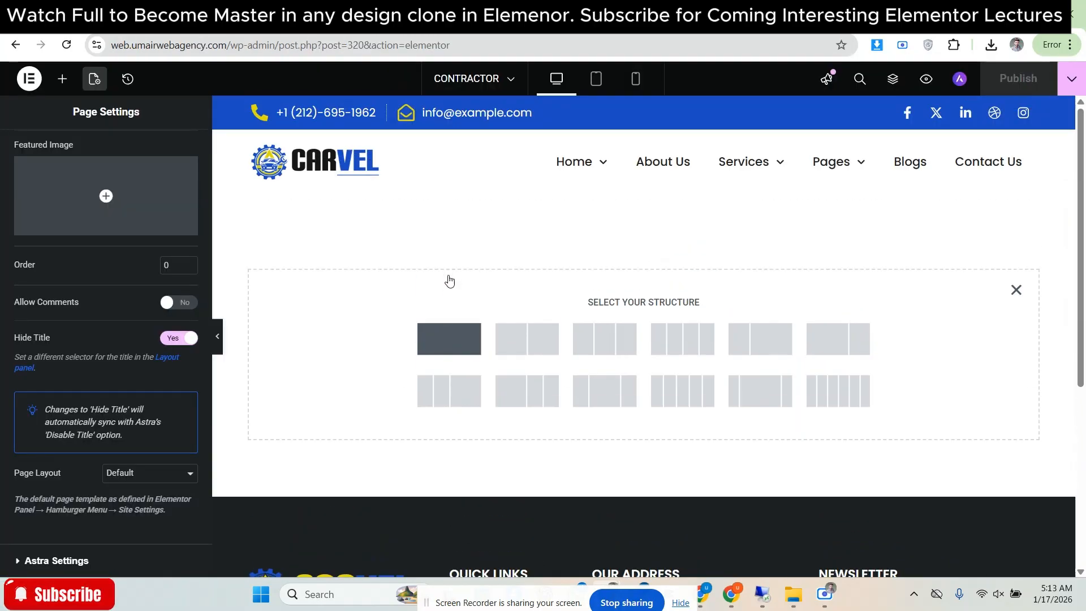
{"action": "left_click", "coordinate": [451, 342]}
Check the template's hero slider, and add a Slides widget to the new section in Elementor
{"action": "key", "text": "ctrl+Tab"}
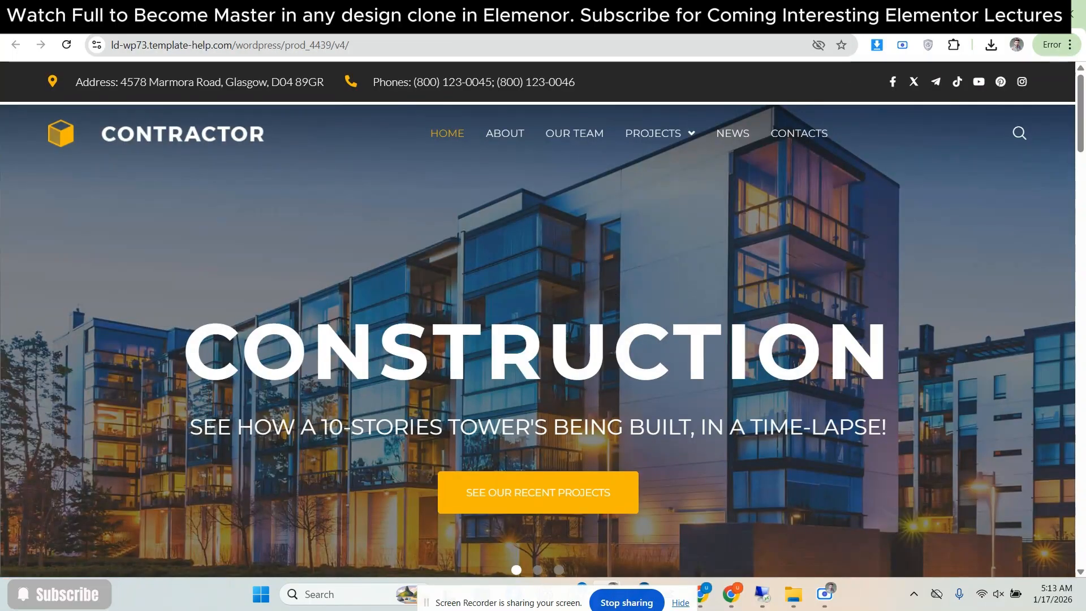
{"action": "left_click", "coordinate": [735, 14]}
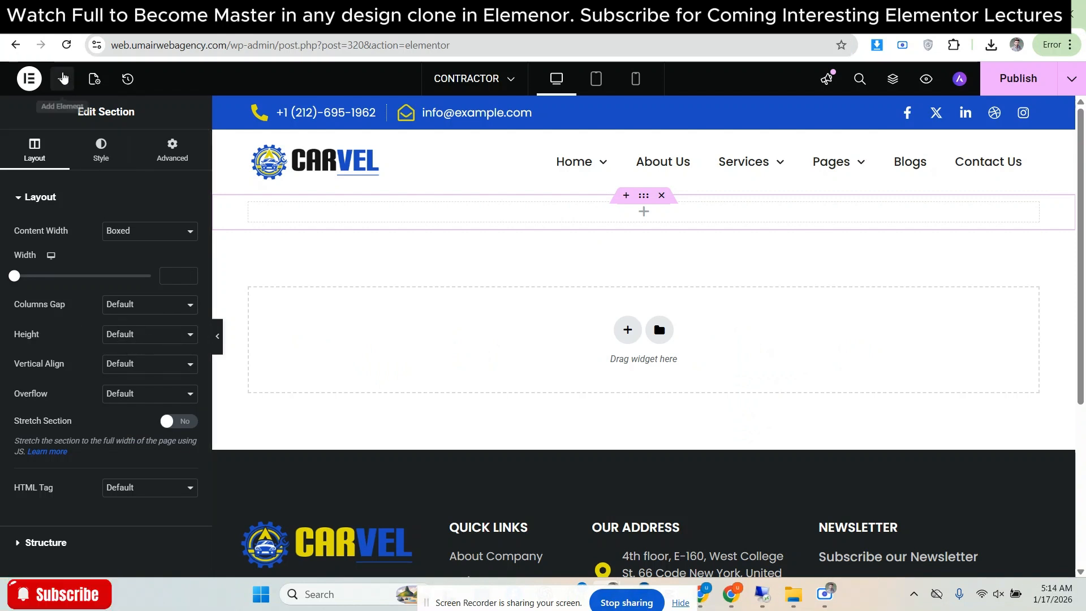
{"action": "left_click", "coordinate": [63, 78]}
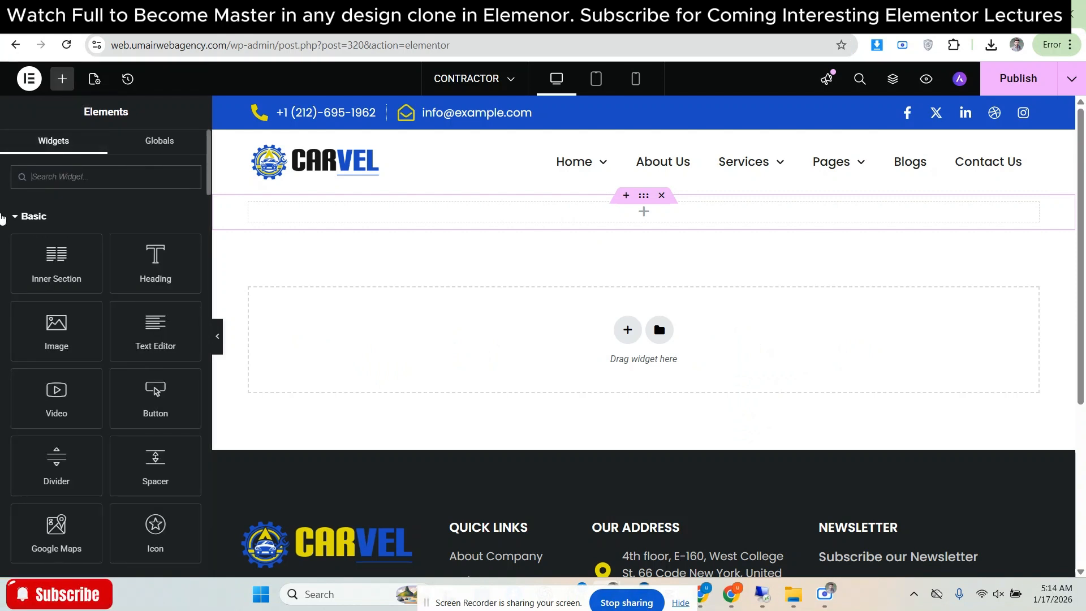
{"action": "scroll", "coordinate": [1, 266], "scroll_direction": "down", "scroll_amount": 1}
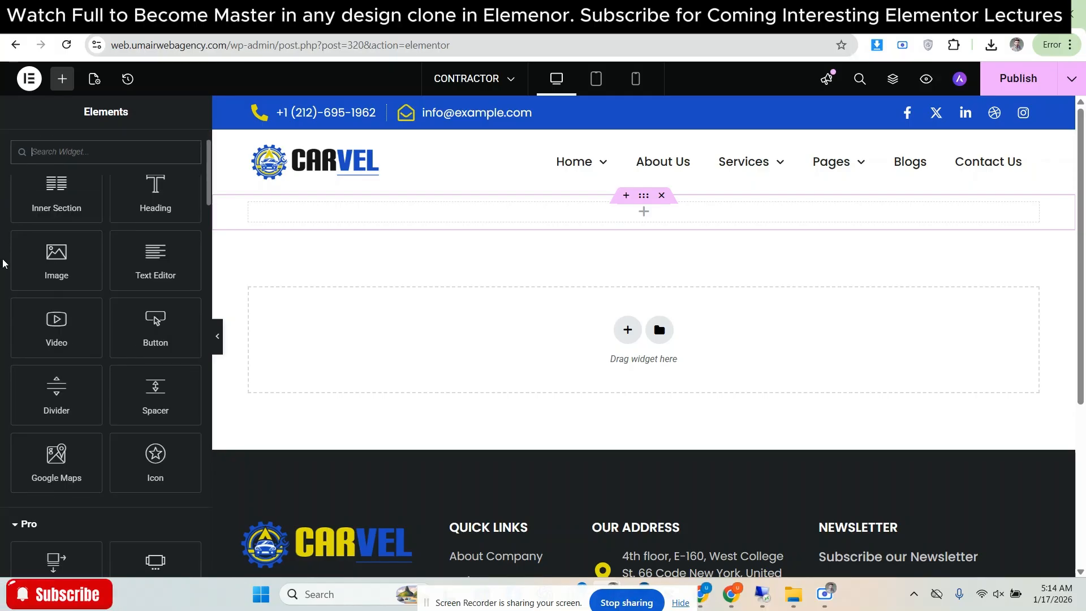
{"action": "scroll", "coordinate": [3, 263], "scroll_direction": "down", "scroll_amount": 2}
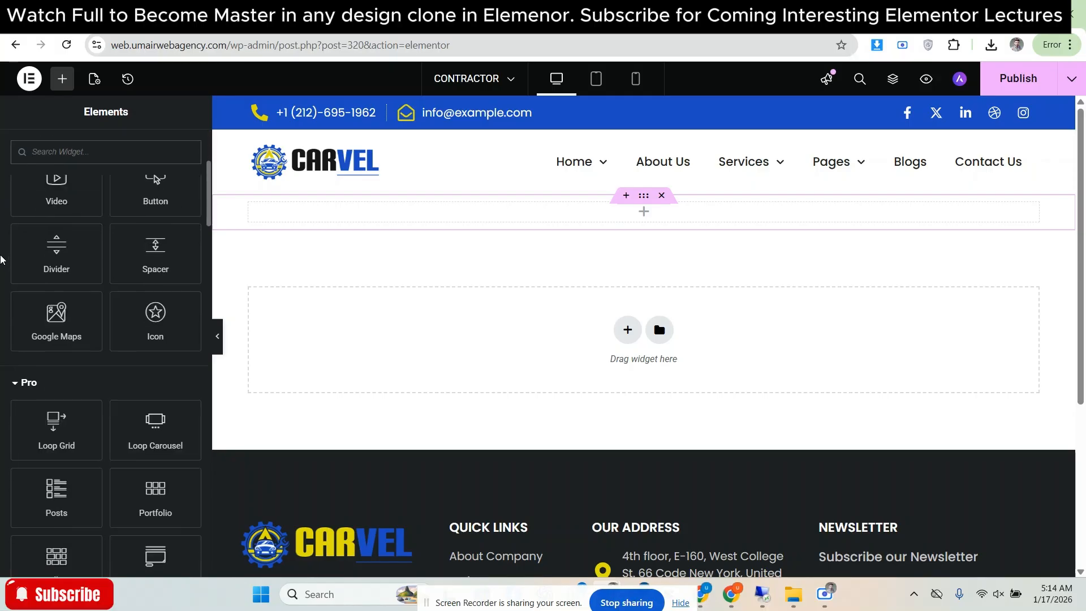
{"action": "scroll", "coordinate": [1, 260], "scroll_direction": "down", "scroll_amount": 1}
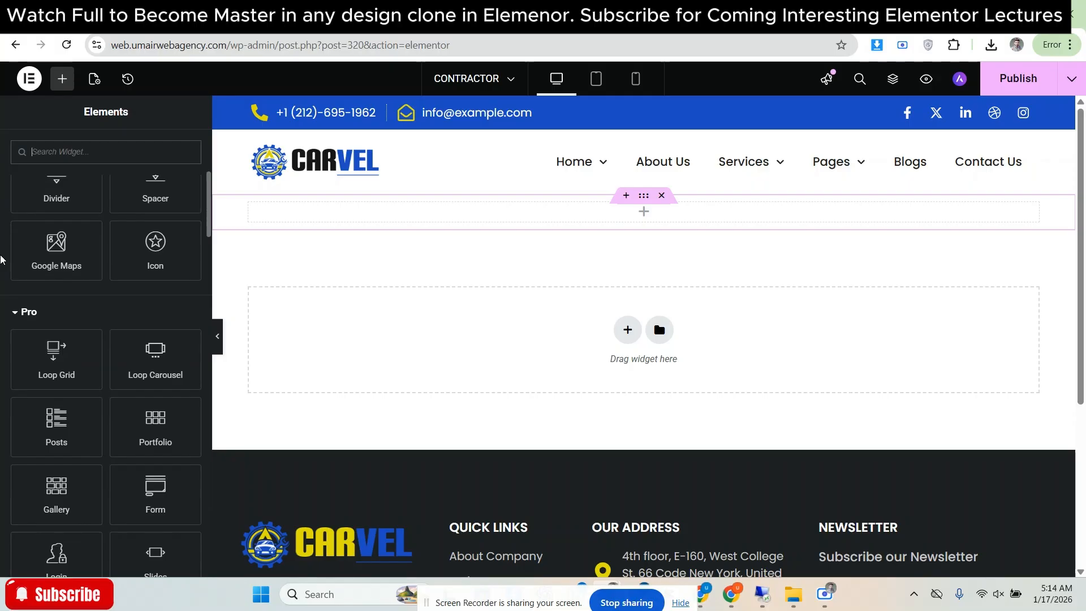
{"action": "scroll", "coordinate": [1, 362], "scroll_direction": "down", "scroll_amount": 1}
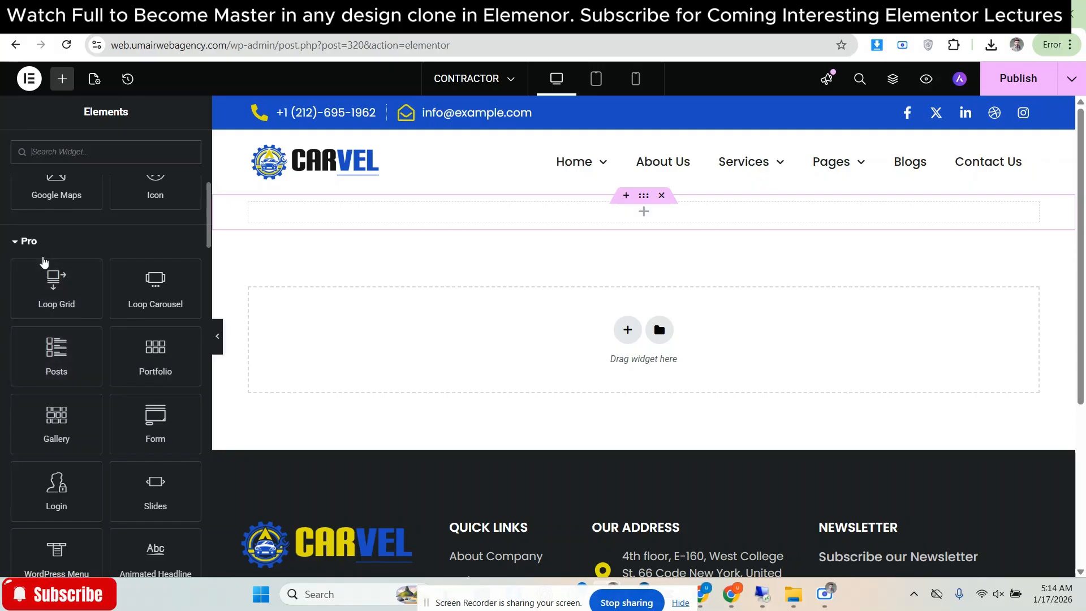
{"action": "left_click", "coordinate": [819, 14]}
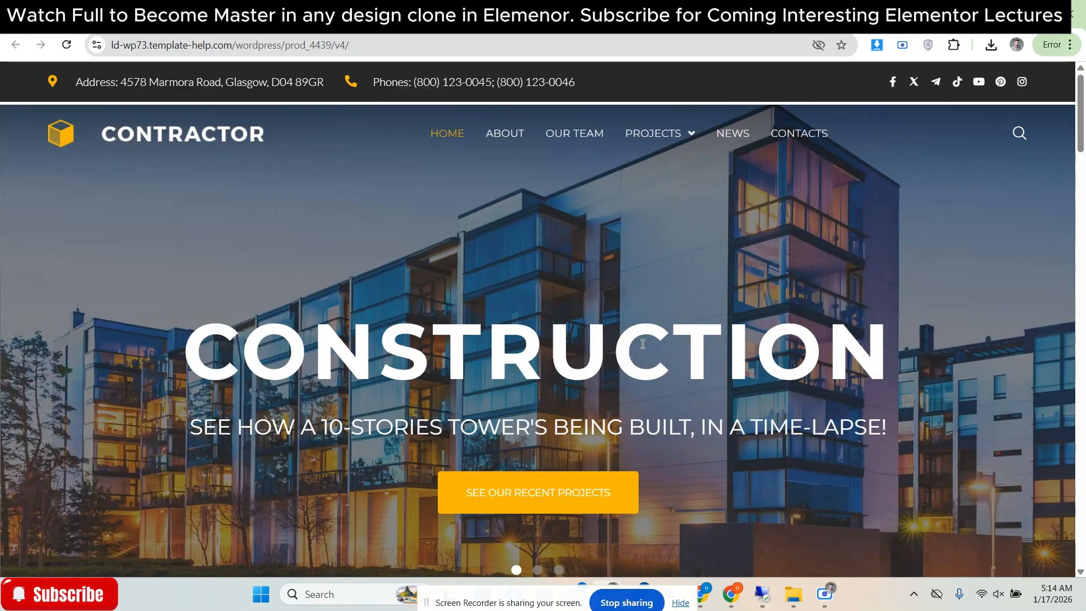
{"action": "left_click", "coordinate": [678, 14]}
{"action": "scroll", "coordinate": [96, 376], "scroll_direction": "down", "scroll_amount": 1}
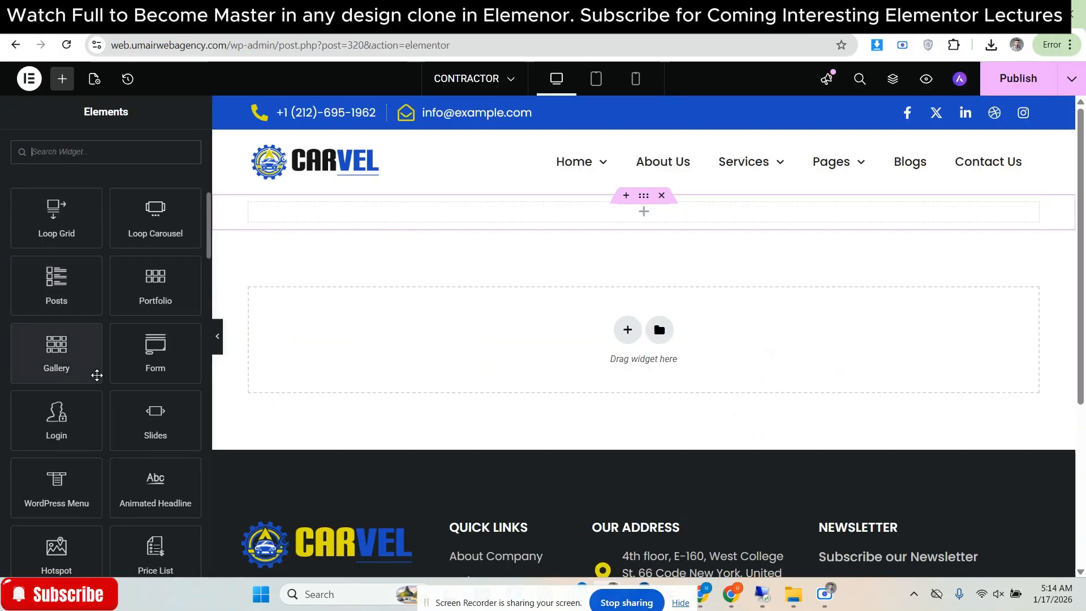
{"action": "left_click_drag", "start_coordinate": [146, 428], "coordinate": [618, 234]}
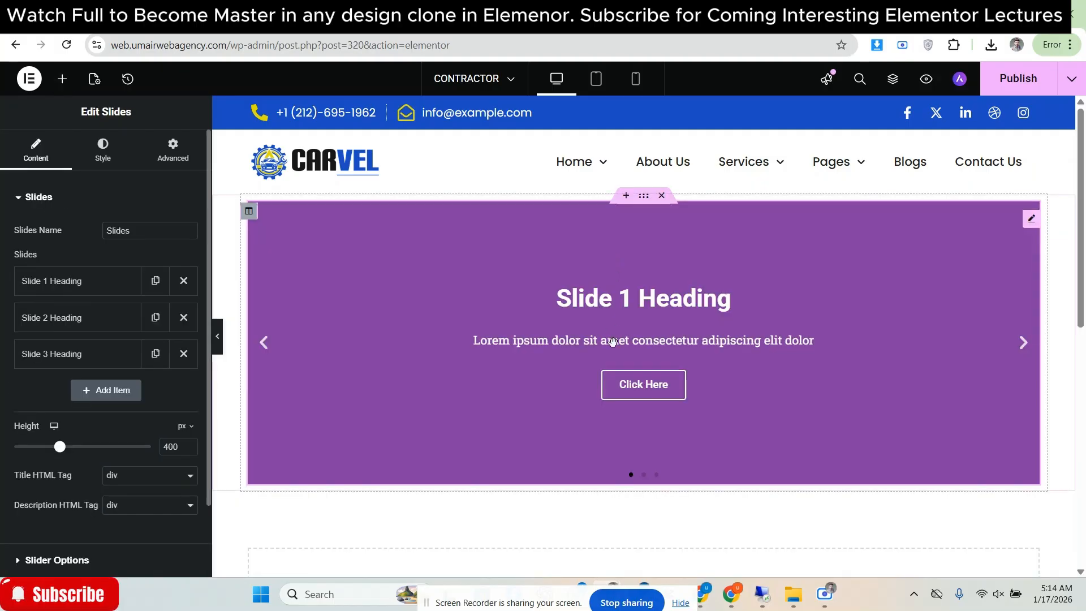
Set the slider section's content width to Full Width, stretch the section, and set its columns gap to No Gap
{"action": "left_click", "coordinate": [819, 14]}
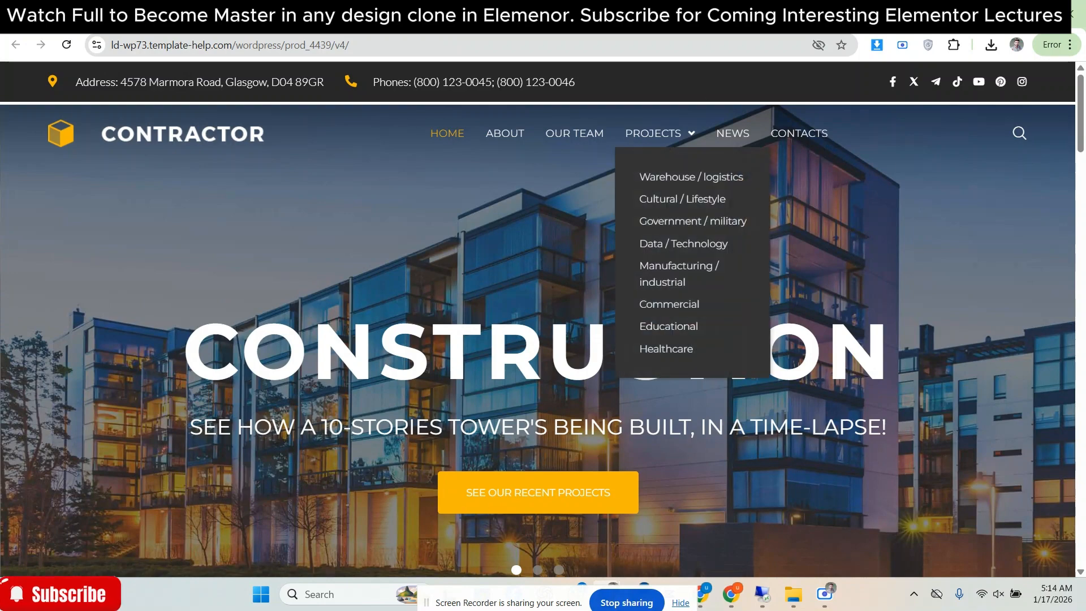
{"action": "left_click", "coordinate": [803, 18]}
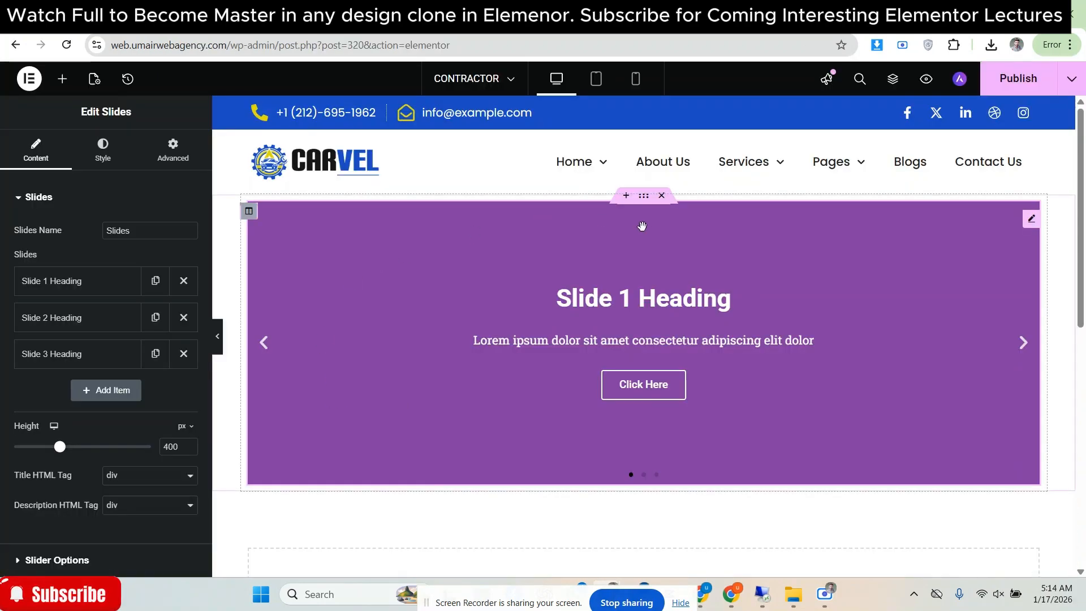
{"action": "left_click", "coordinate": [645, 204]}
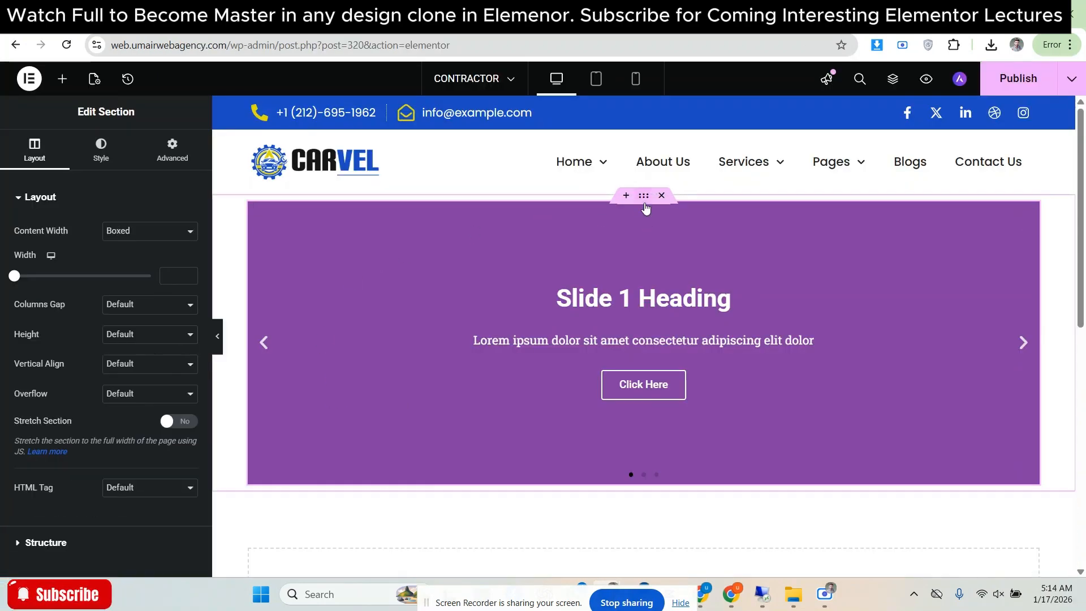
{"action": "left_click", "coordinate": [140, 231]}
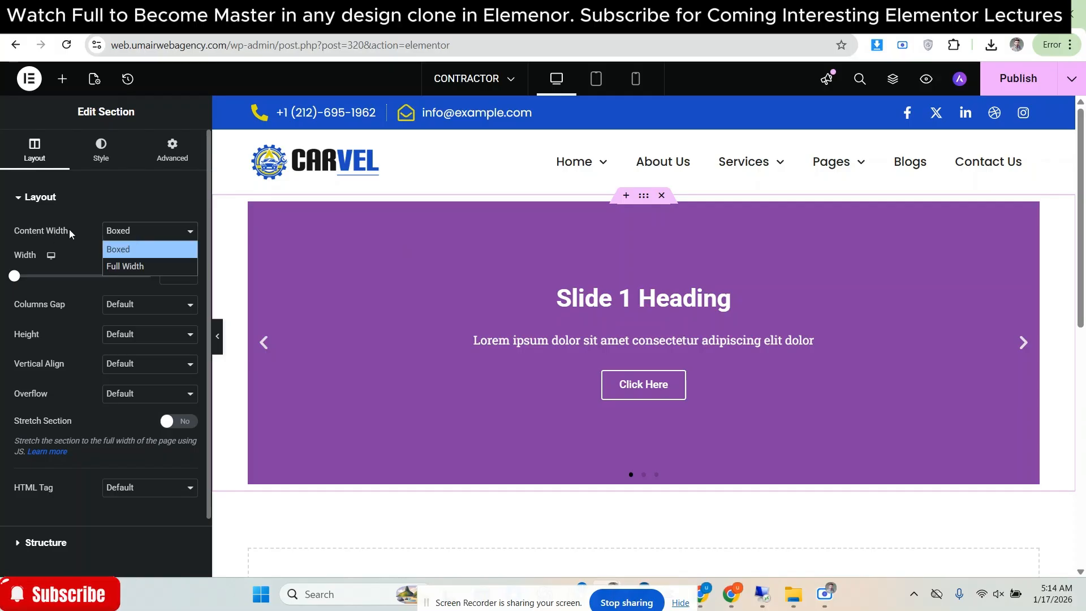
{"action": "left_click", "coordinate": [135, 268]}
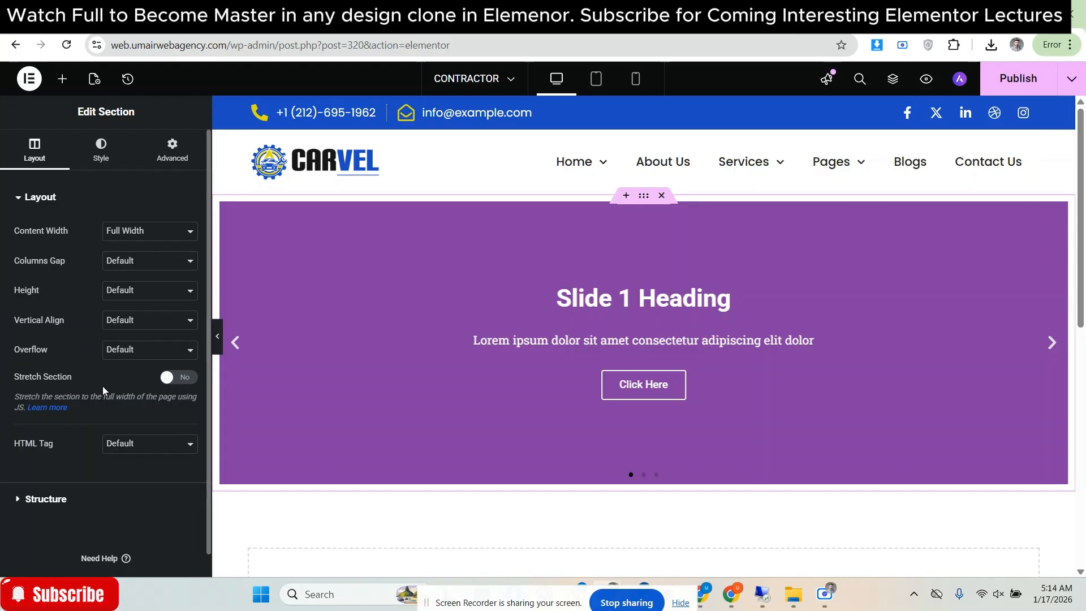
{"action": "left_click", "coordinate": [180, 378]}
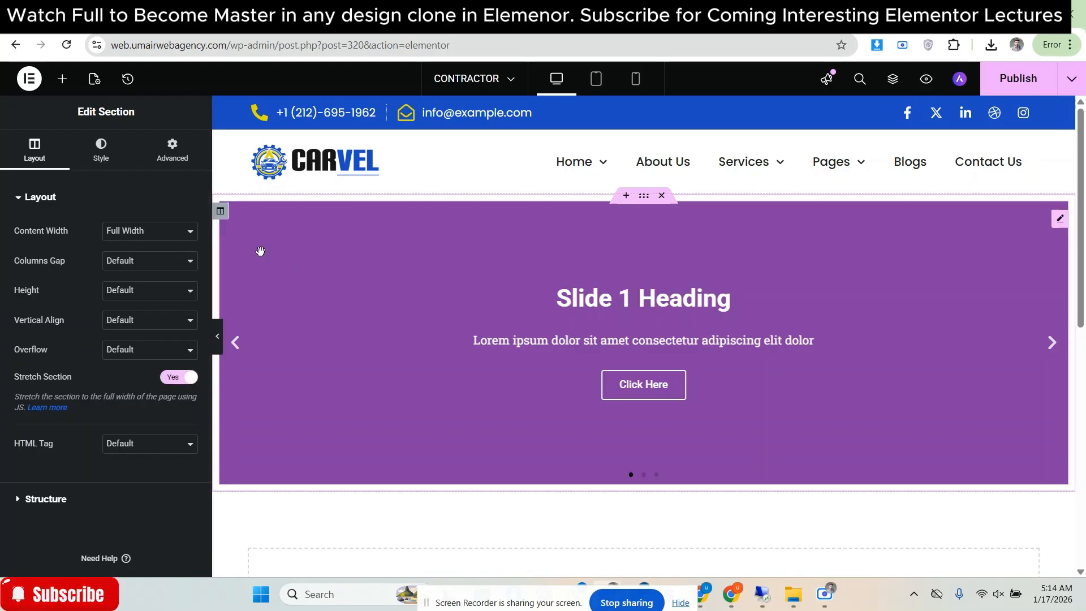
{"action": "left_click", "coordinate": [115, 265]}
{"action": "left_click", "coordinate": [133, 297]}
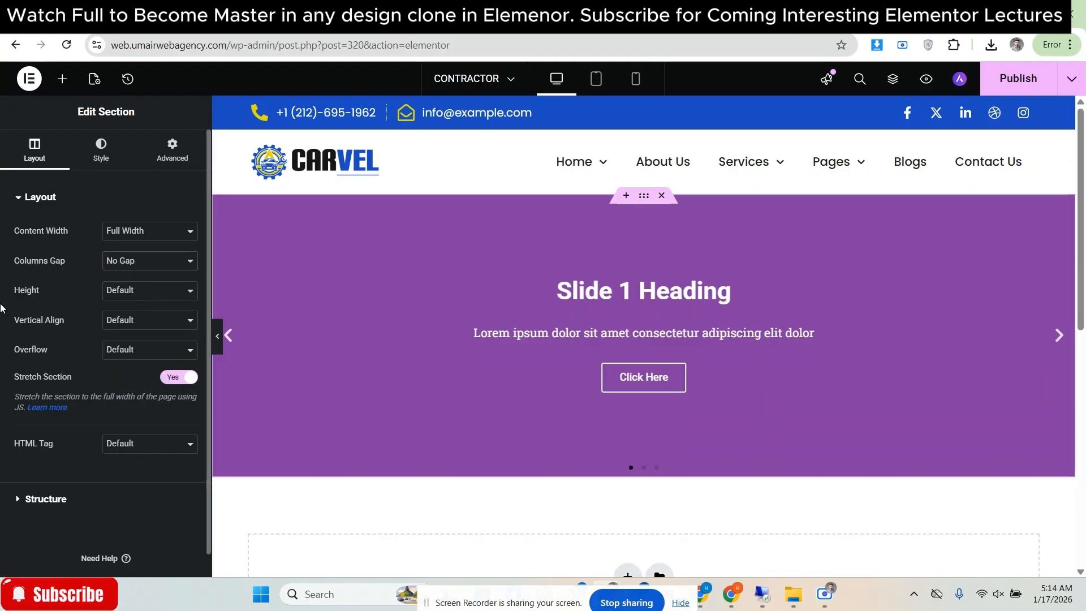
Open the Slides widget for editing and review its content settings
{"action": "left_click", "coordinate": [488, 286]}
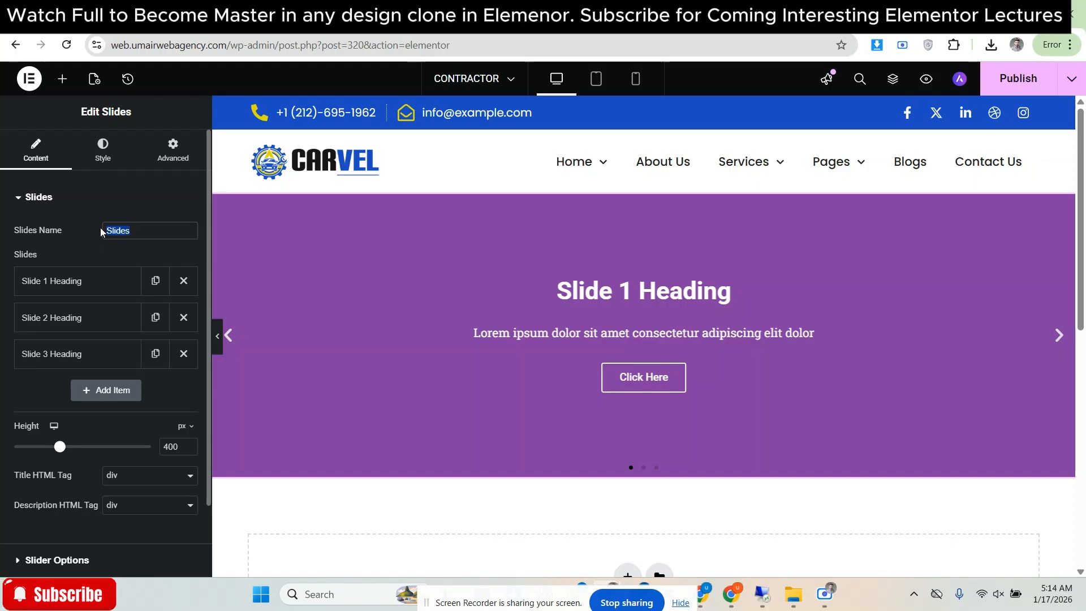
{"action": "left_click", "coordinate": [88, 234]}
{"action": "scroll", "coordinate": [103, 242], "scroll_direction": "down", "scroll_amount": 2}
{"action": "scroll", "coordinate": [102, 227], "scroll_direction": "up", "scroll_amount": 2}
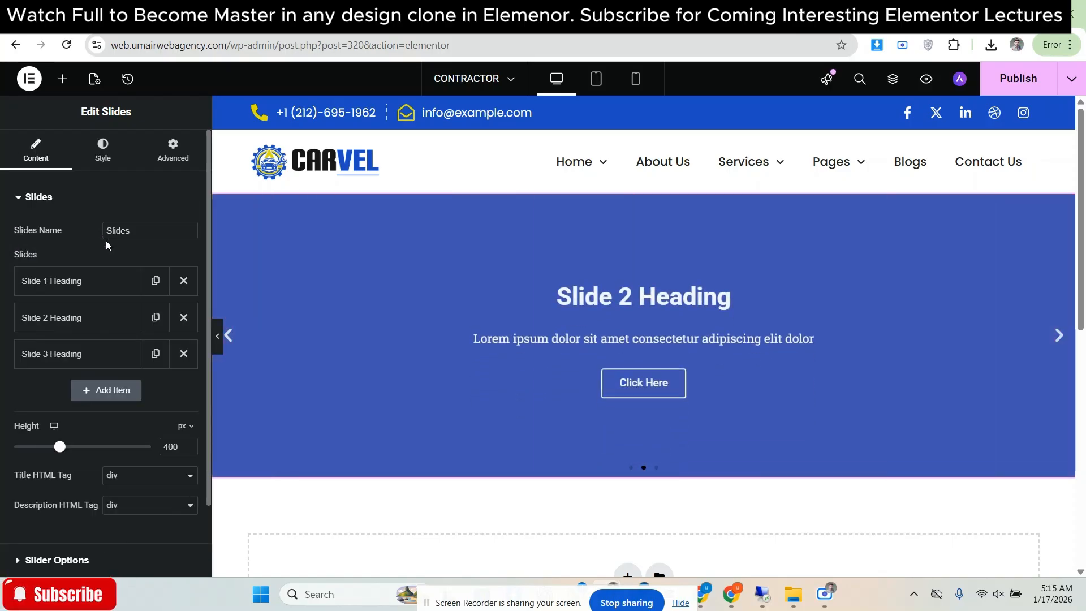
{"action": "left_click", "coordinate": [8, 260]}
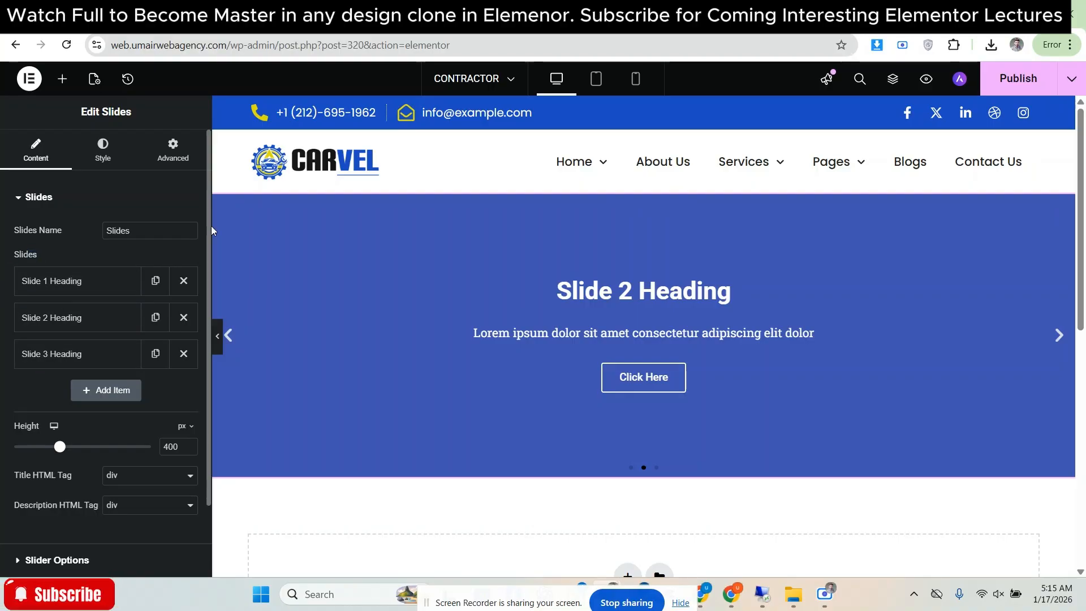
Copy the hero heading CONSTRUCTION from the Contractor template's page in its browser tab
{"action": "left_click", "coordinate": [780, 14]}
{"action": "scroll", "coordinate": [820, 219], "scroll_direction": "down", "scroll_amount": 1}
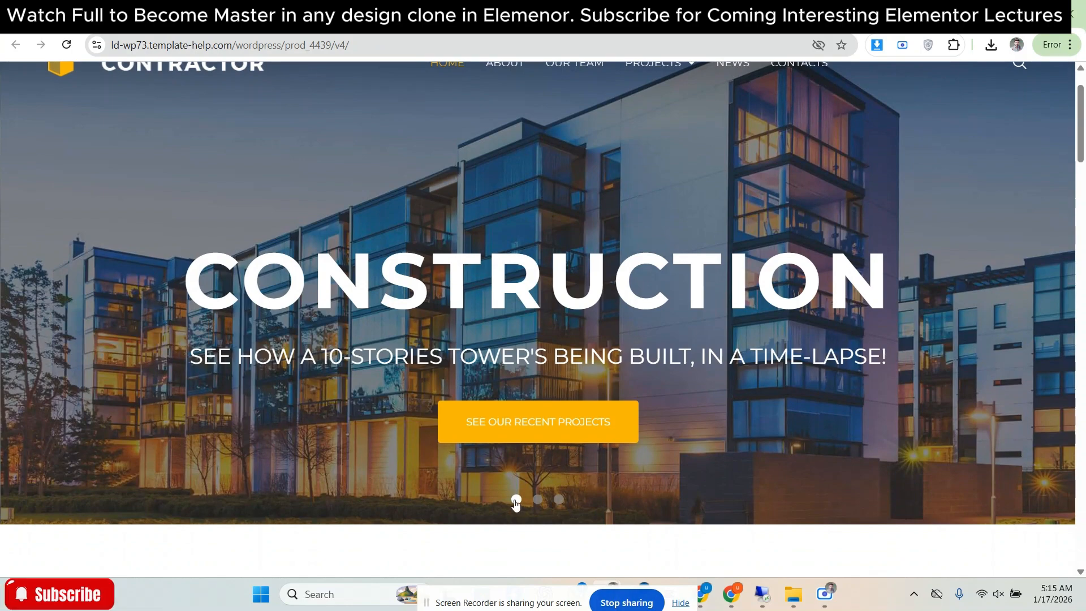
{"action": "scroll", "coordinate": [573, 285], "scroll_direction": "up", "scroll_amount": 1}
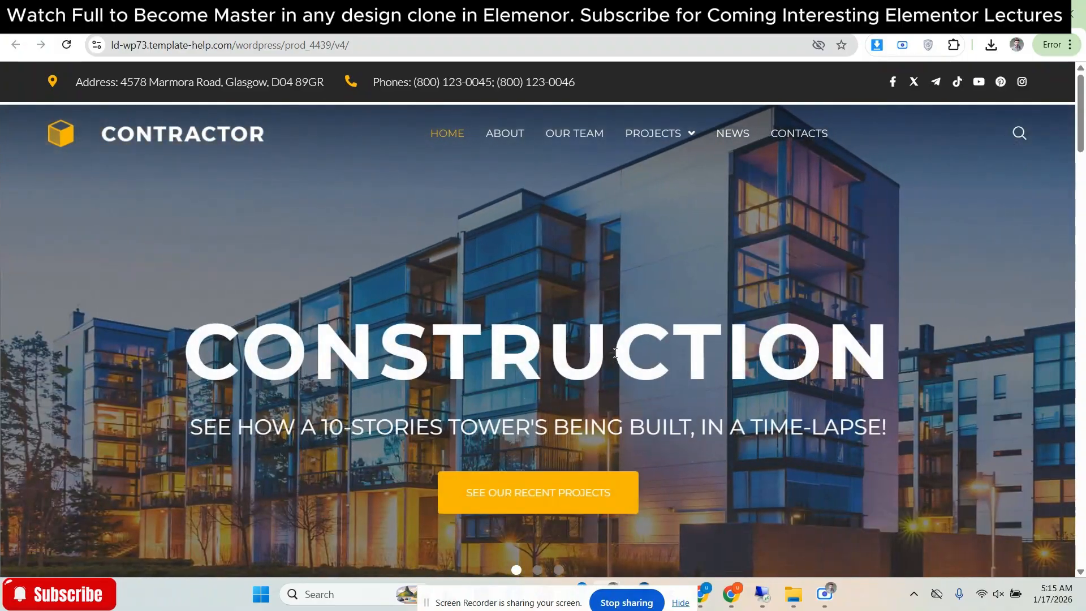
{"action": "double_click", "coordinate": [615, 351]}
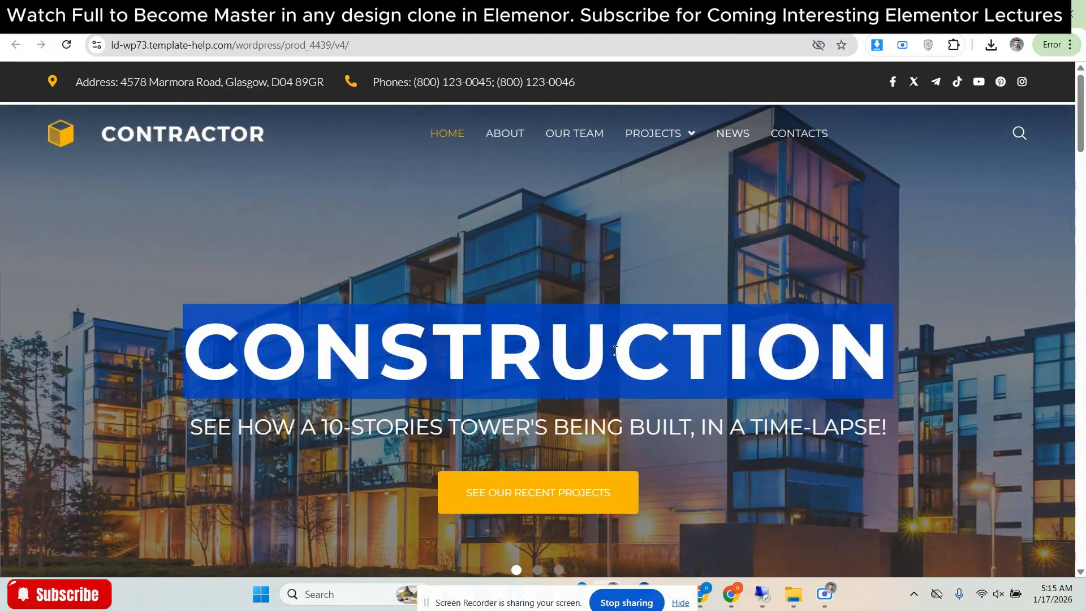
{"action": "right_click", "coordinate": [606, 345]}
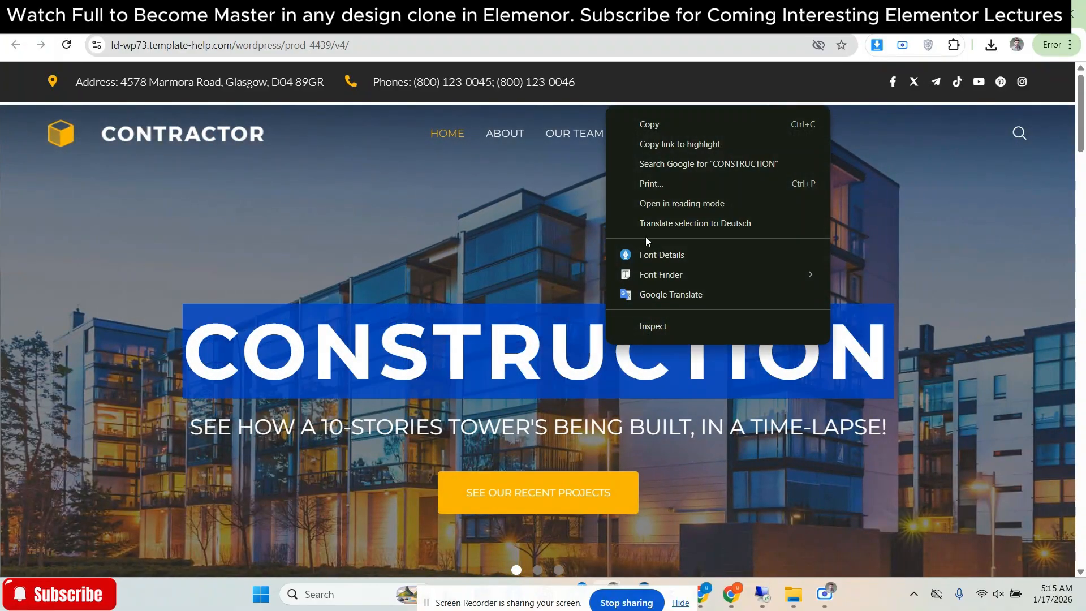
{"action": "left_click", "coordinate": [640, 125]}
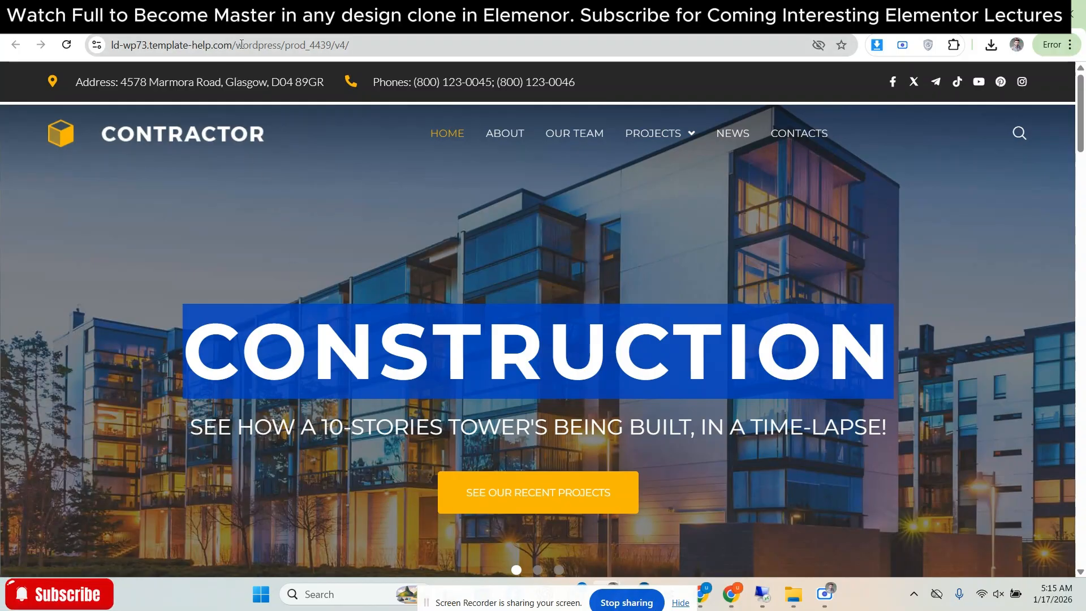
{"action": "right_click", "coordinate": [491, 324]}
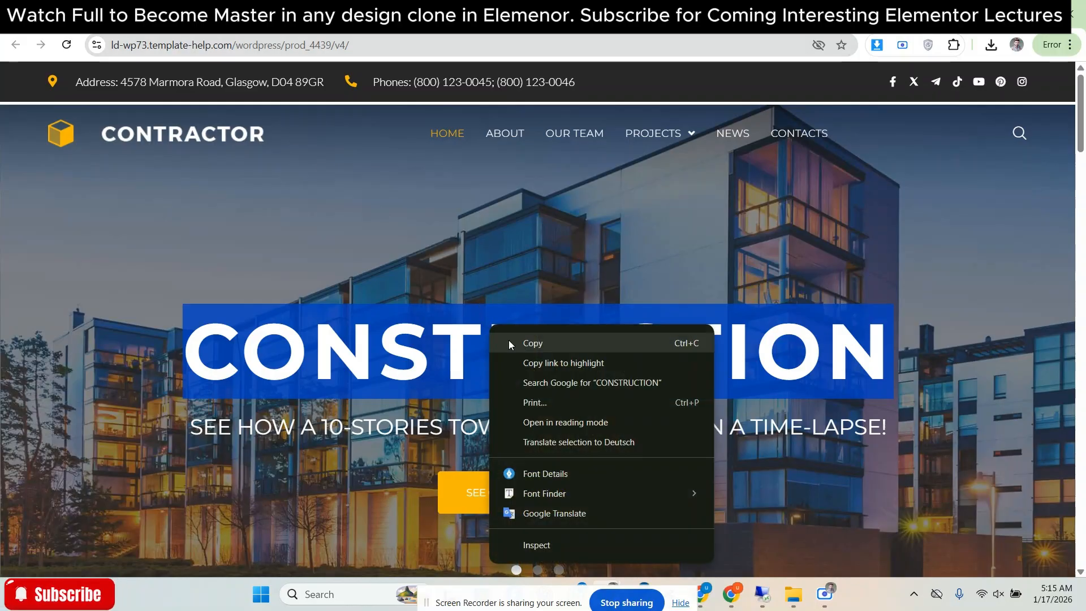
{"action": "left_click", "coordinate": [509, 342]}
Return to the Elementor editor and open the first slide's background settings
{"action": "left_click", "coordinate": [899, 14]}
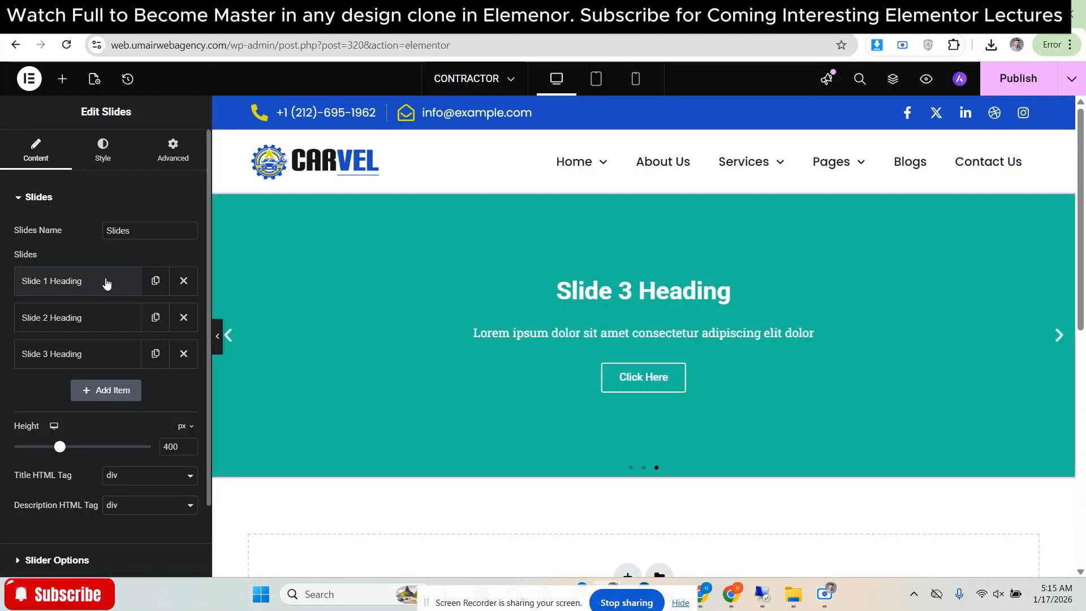
{"action": "left_click", "coordinate": [67, 285]}
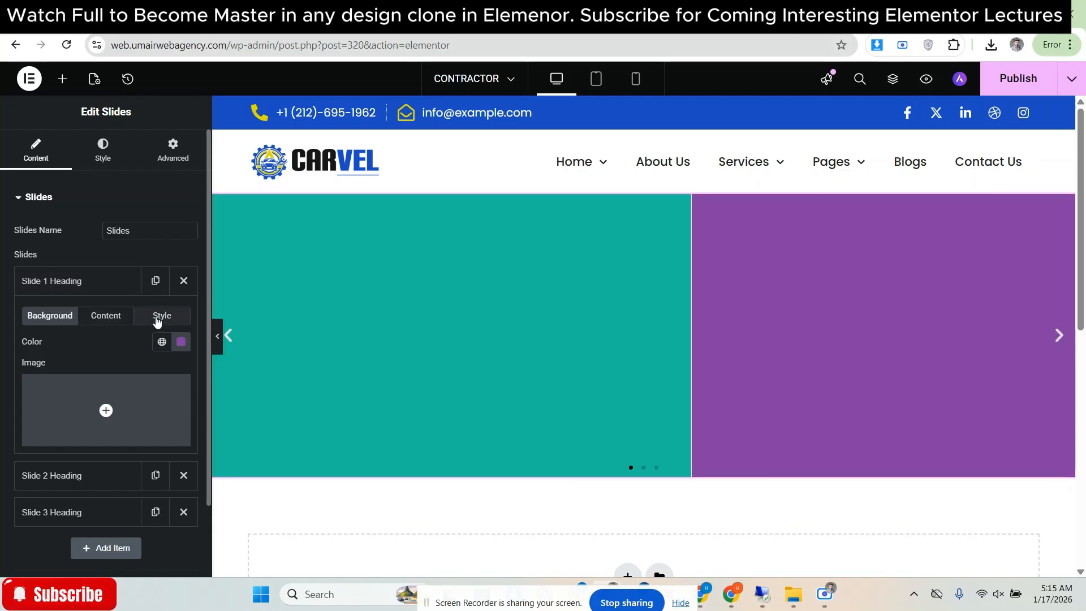
{"action": "left_click", "coordinate": [68, 288]}
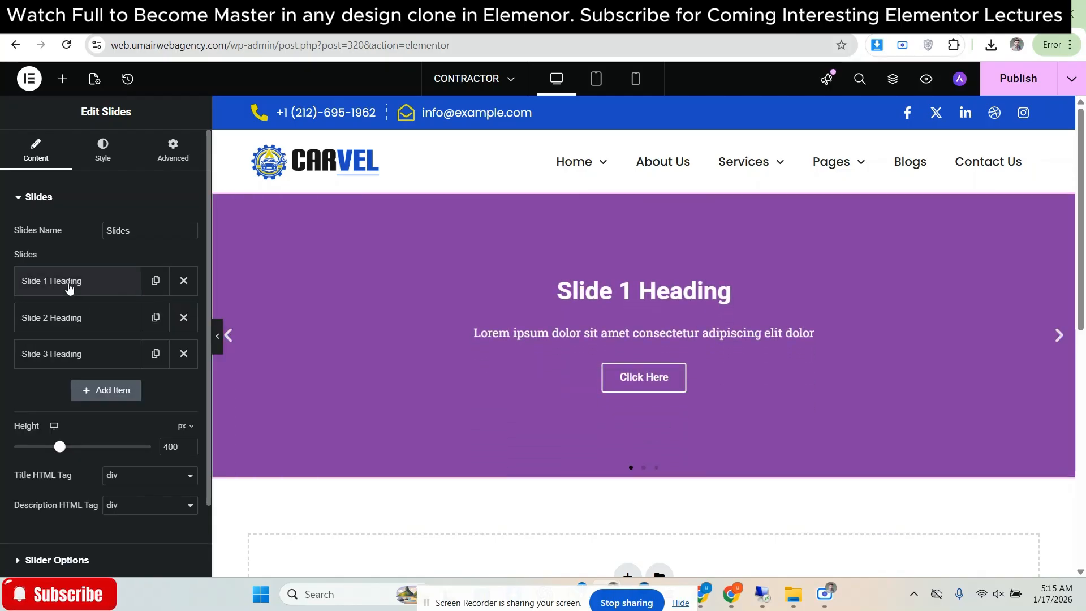
{"action": "left_click", "coordinate": [68, 288]}
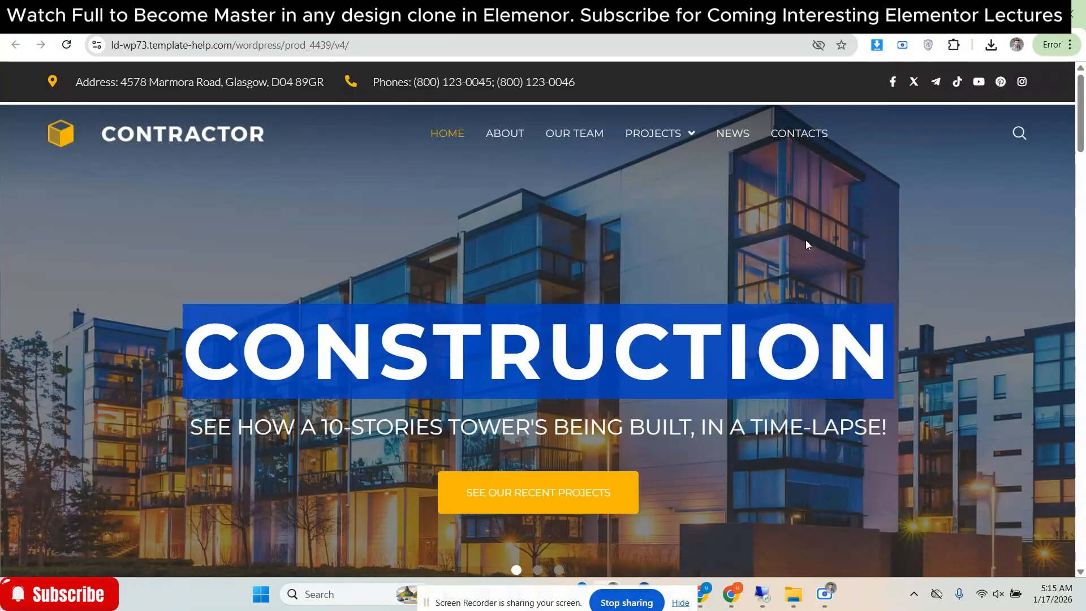
Download the three hero slider images slide-1, slide-2 and slide-3 from the Contractor template's page with the image downloader extension
{"action": "left_click", "coordinate": [876, 45]}
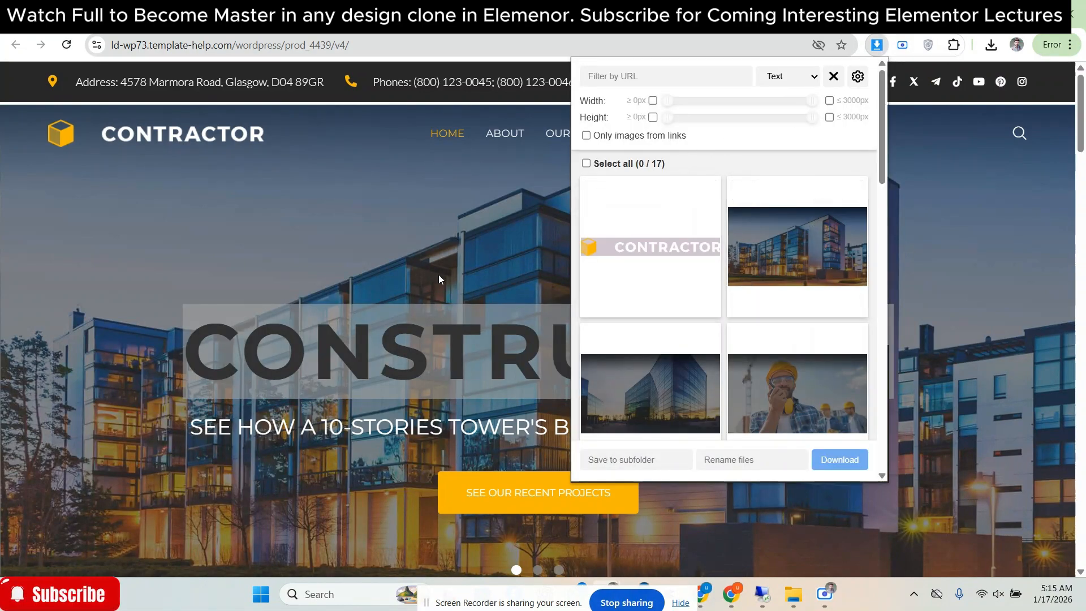
{"action": "left_click", "coordinate": [852, 193]}
{"action": "scroll", "coordinate": [735, 272], "scroll_direction": "down", "scroll_amount": 1}
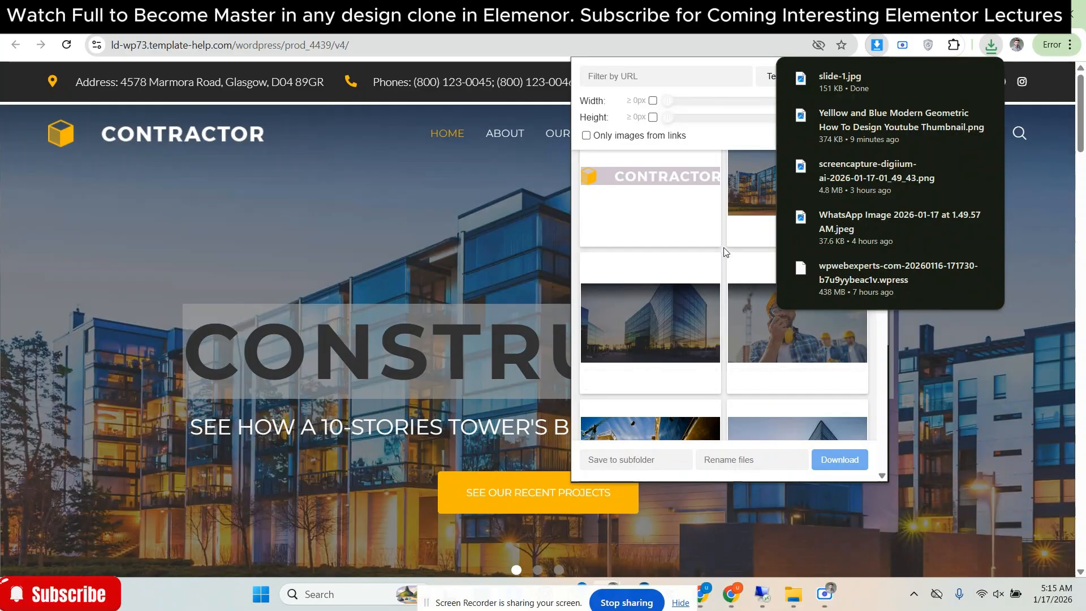
{"action": "scroll", "coordinate": [853, 340], "scroll_direction": "up", "scroll_amount": 1}
{"action": "scroll", "coordinate": [797, 316], "scroll_direction": "down", "scroll_amount": 3}
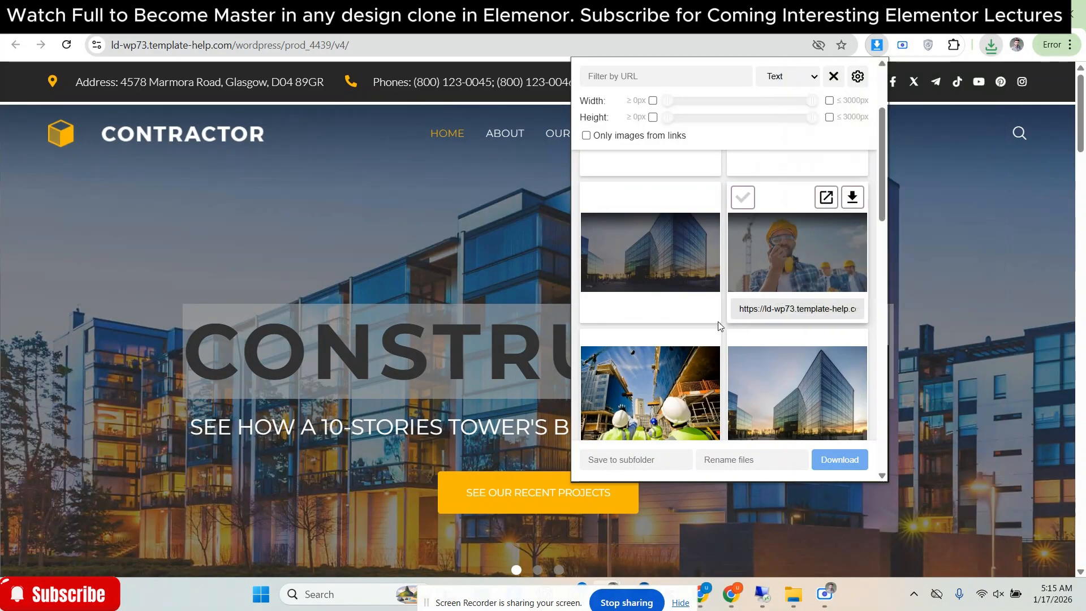
{"action": "left_click", "coordinate": [490, 202]}
In Elementor, upload slide-1, slide-2 and slide-3 to the media library and use slide-1.jpg as the first slide's background image
{"action": "left_click", "coordinate": [701, 14]}
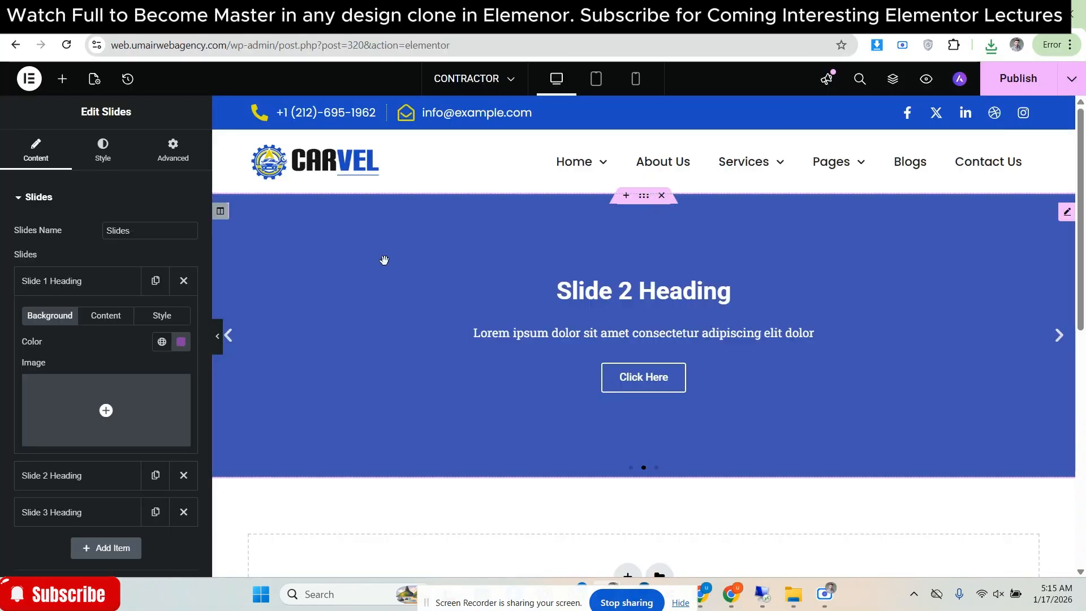
{"action": "scroll", "coordinate": [87, 299], "scroll_direction": "down", "scroll_amount": 1}
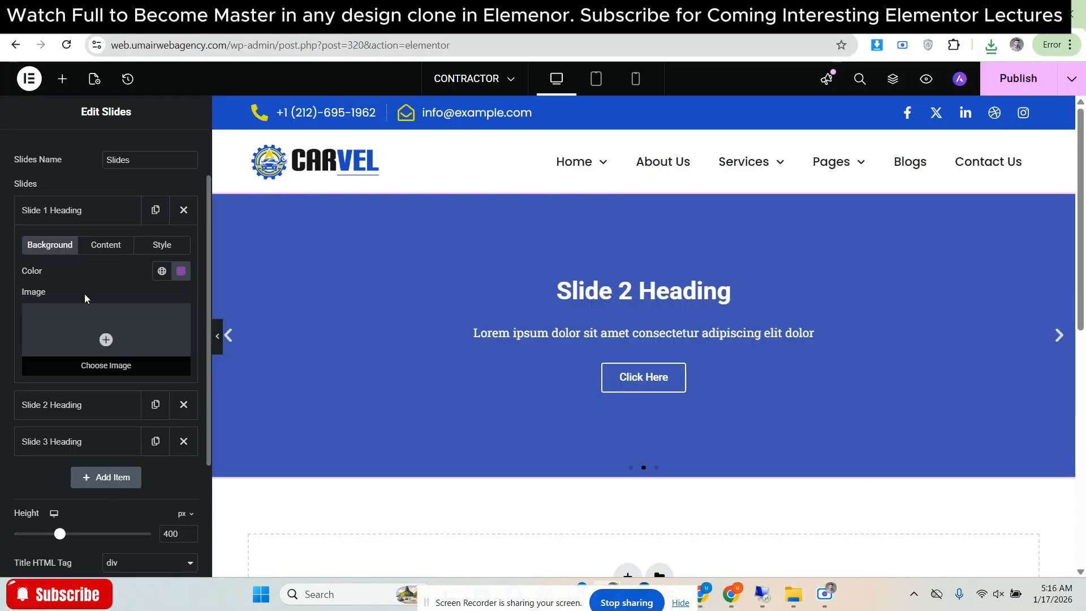
{"action": "left_click", "coordinate": [76, 331]}
{"action": "left_click", "coordinate": [226, 131]}
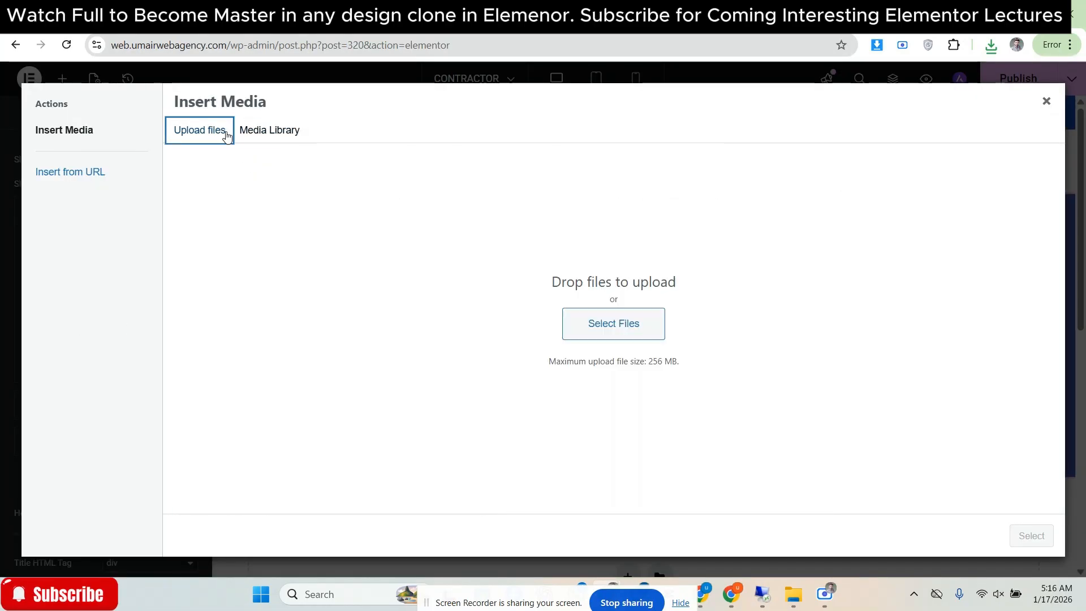
{"action": "left_click", "coordinate": [573, 323]}
{"action": "left_click_drag", "start_coordinate": [117, 133], "coordinate": [263, 137]}
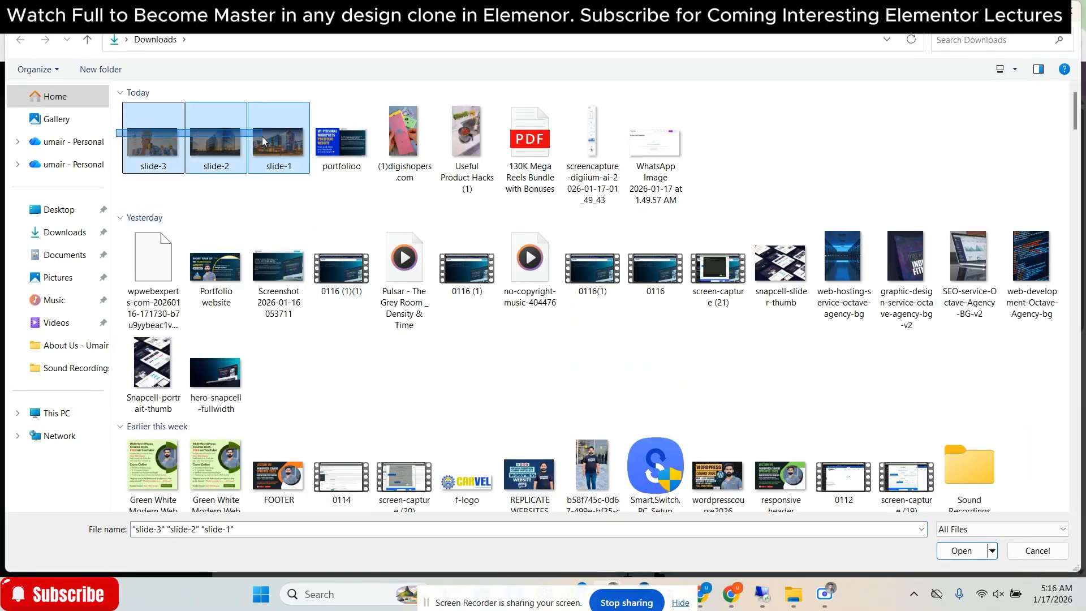
{"action": "left_click", "coordinate": [961, 550]}
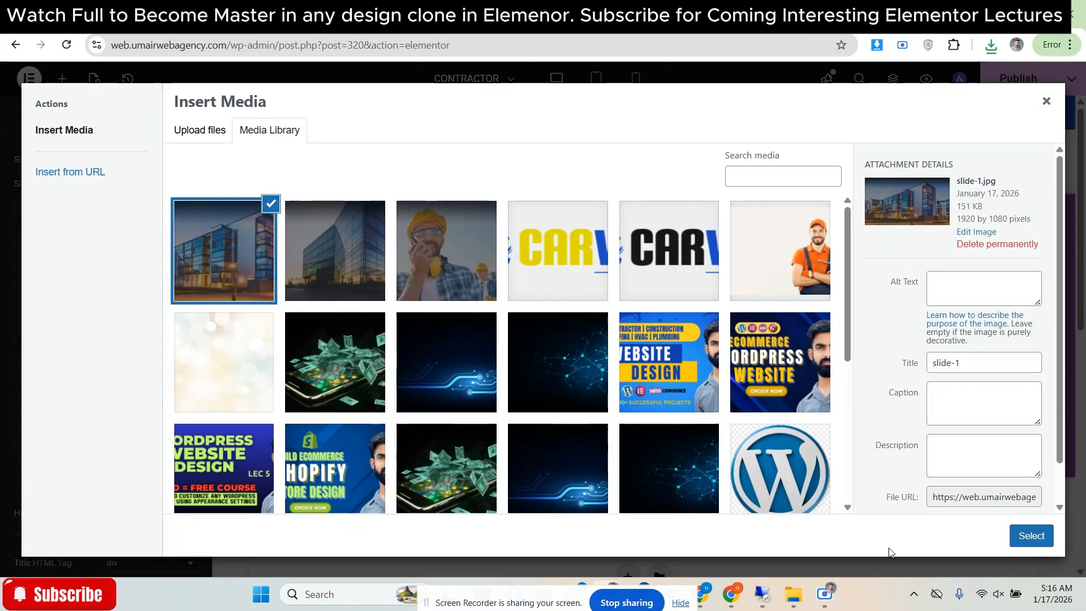
{"action": "left_click", "coordinate": [1031, 535]}
Set the slider height to about 516 px and compare the first slide at full width with the template's hero
{"action": "scroll", "coordinate": [117, 349], "scroll_direction": "down", "scroll_amount": 5}
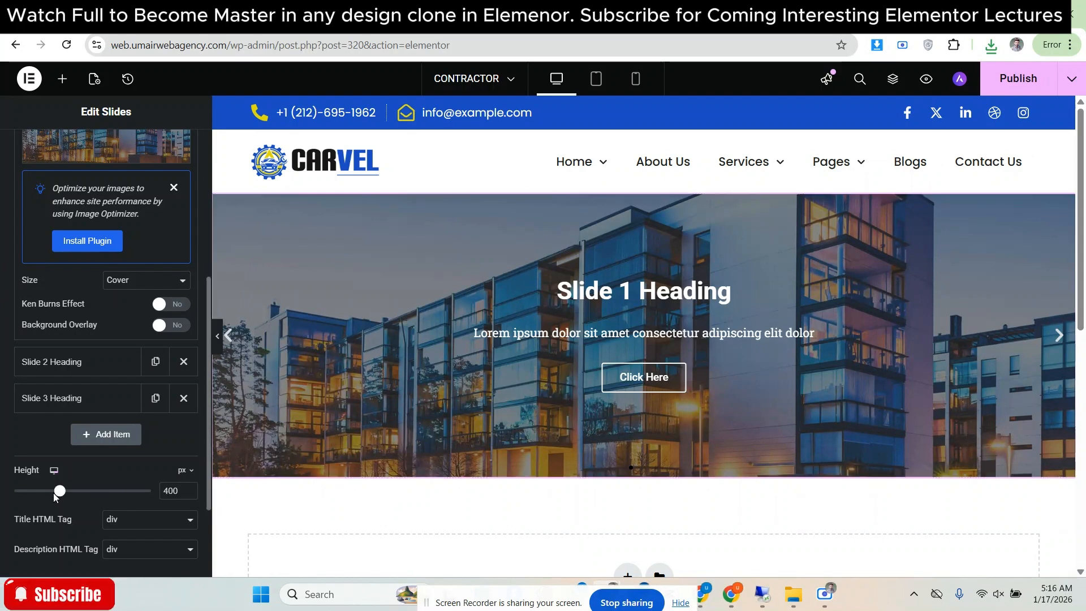
{"action": "left_click_drag", "start_coordinate": [58, 495], "coordinate": [77, 496]}
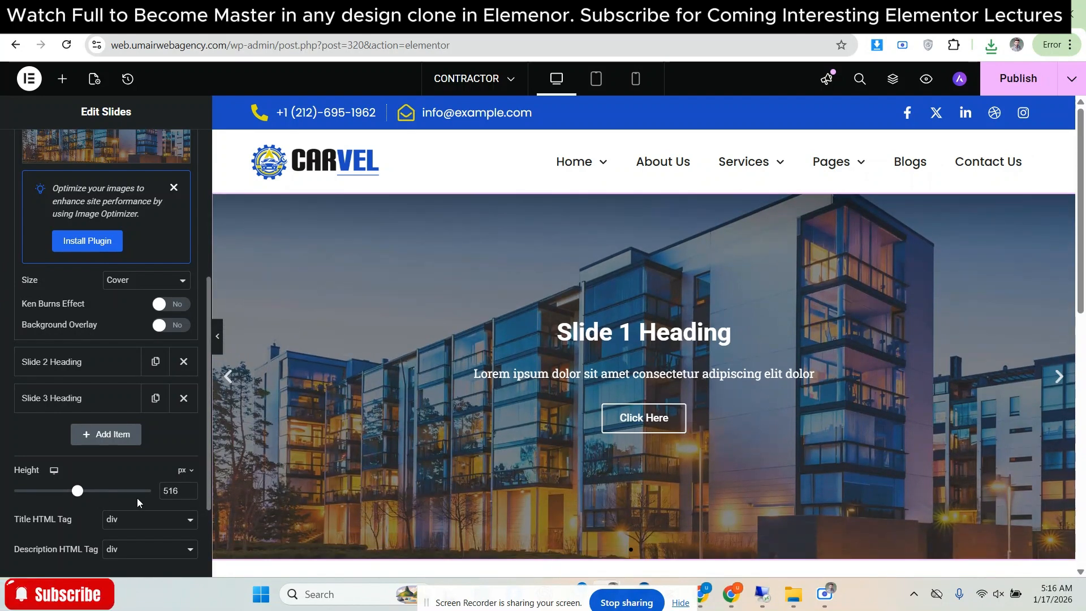
{"action": "key", "text": "ctrl+t"}
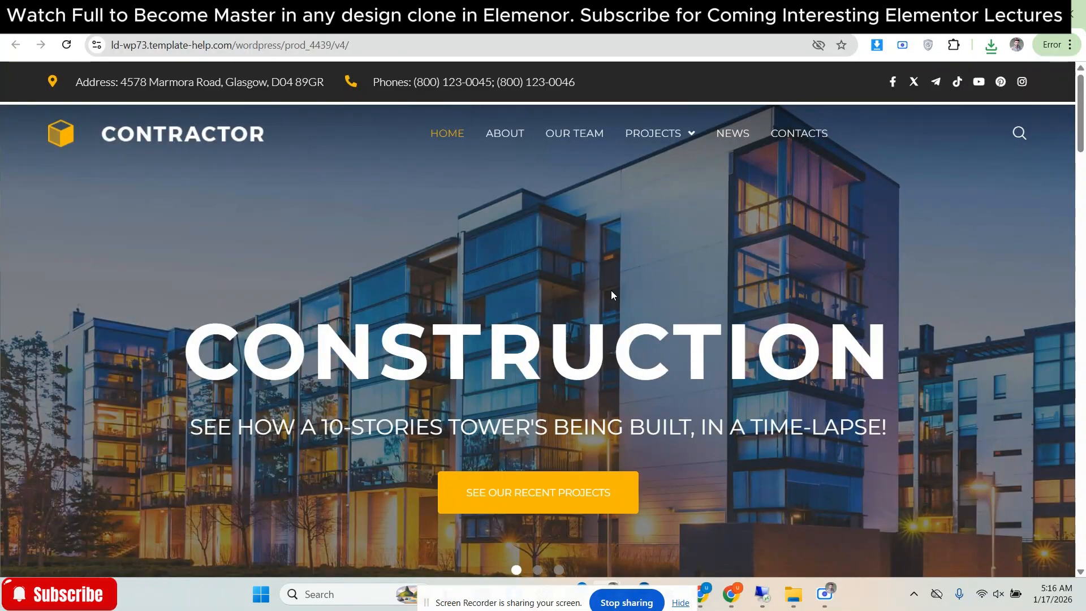
{"action": "scroll", "coordinate": [610, 290], "scroll_direction": "down", "scroll_amount": 1}
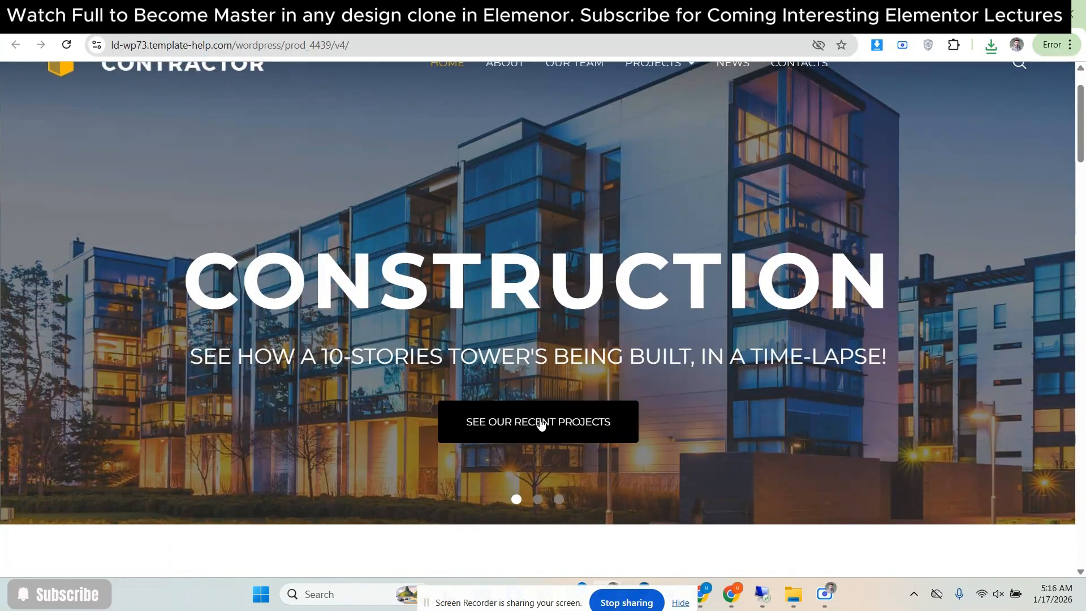
{"action": "scroll", "coordinate": [691, 375], "scroll_direction": "up", "scroll_amount": 1}
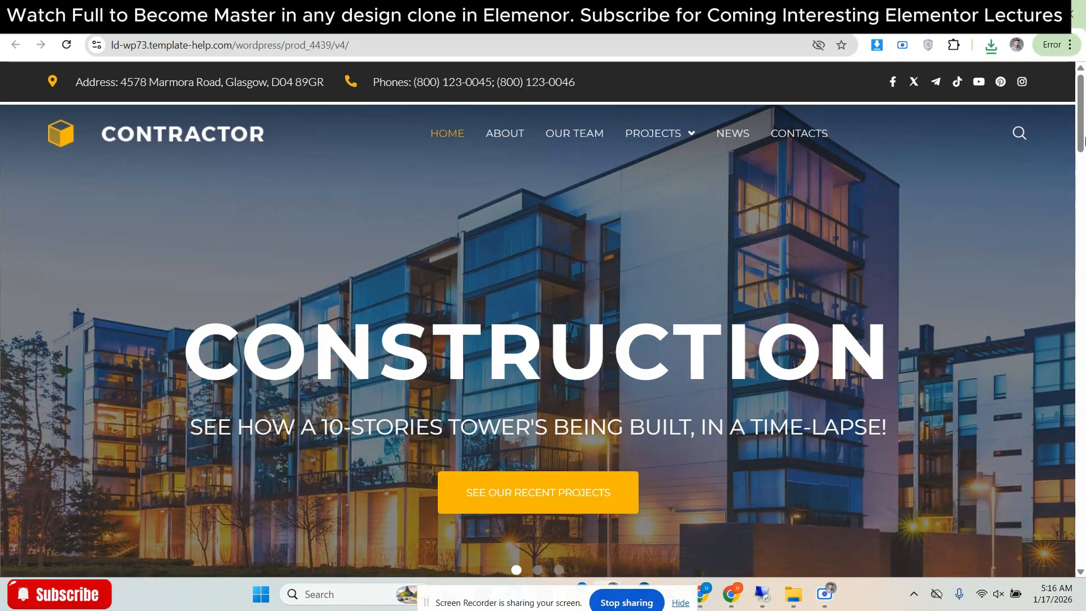
{"action": "left_click_drag", "start_coordinate": [1083, 108], "coordinate": [1083, 111]}
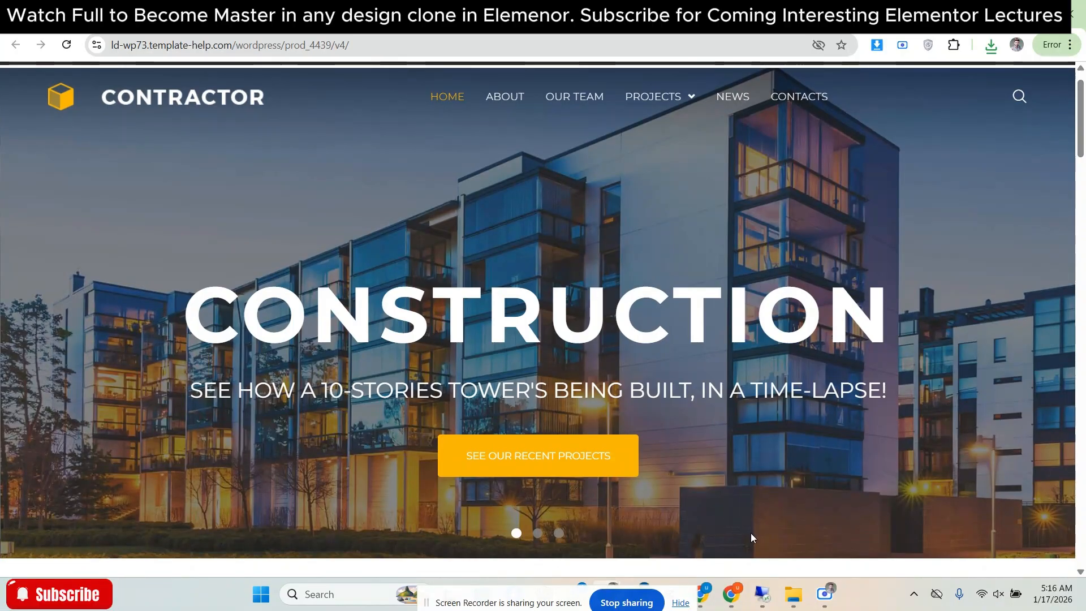
{"action": "left_click", "coordinate": [396, 14]}
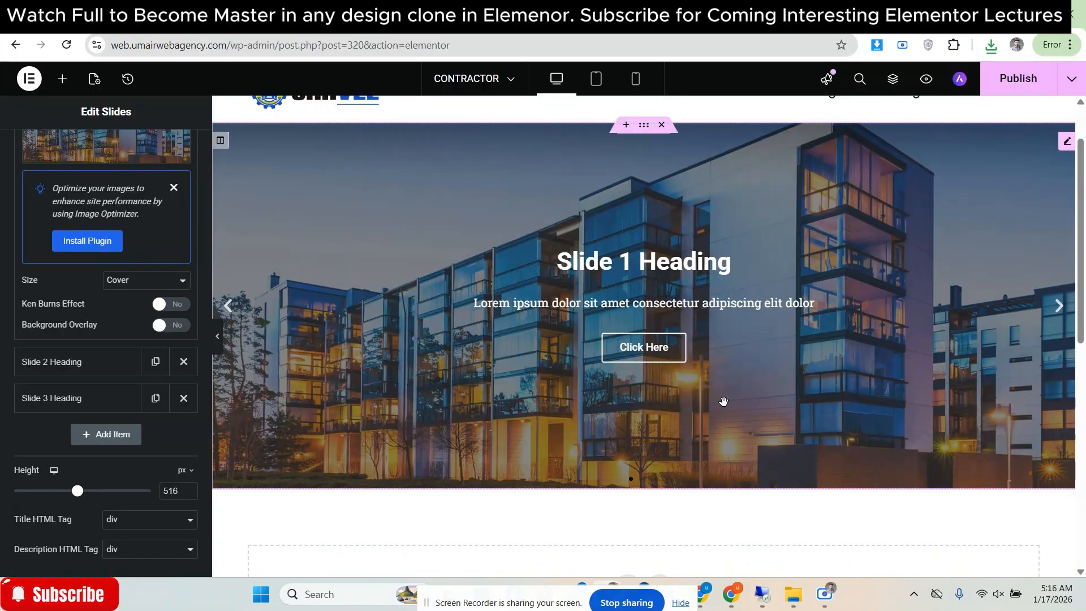
{"action": "left_click", "coordinate": [219, 336]}
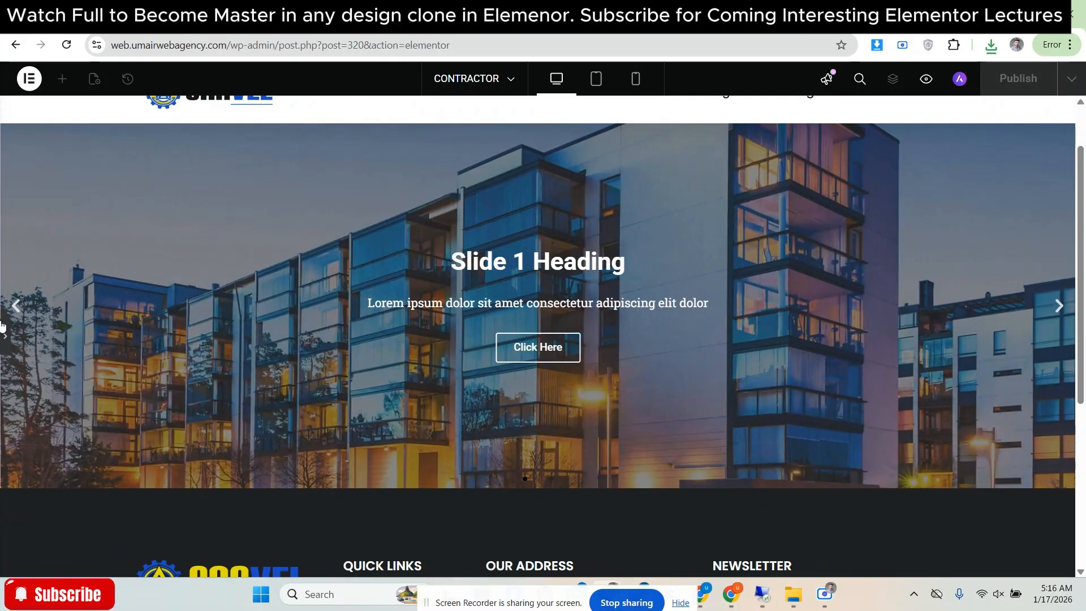
Set the slider height to 600 px and preview the first slide across the full page width
{"action": "left_click", "coordinate": [4, 335]}
{"action": "left_click_drag", "start_coordinate": [74, 494], "coordinate": [89, 497]}
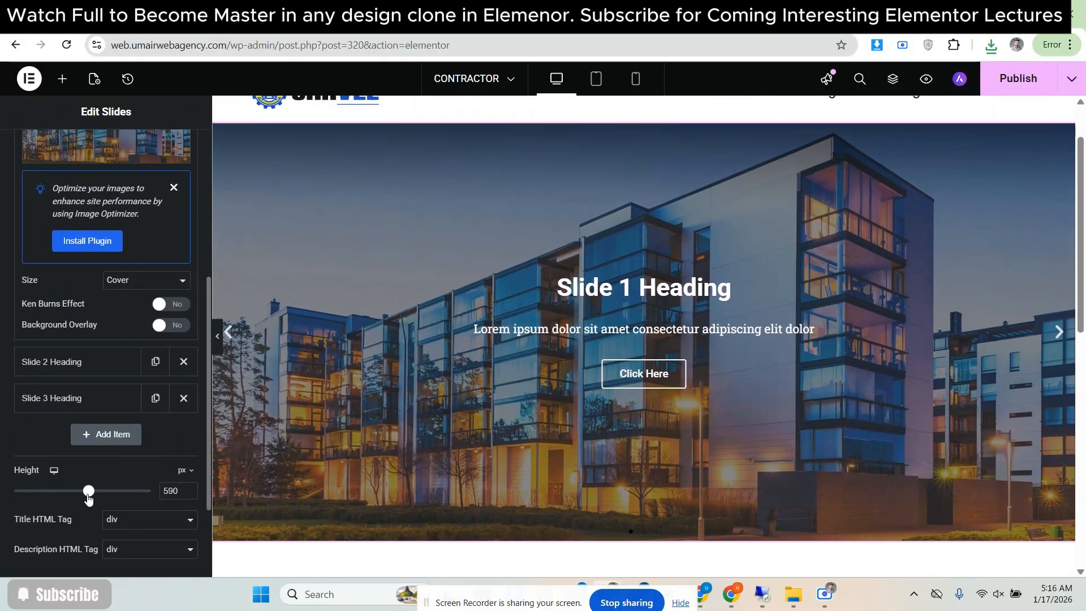
{"action": "left_click", "coordinate": [188, 488]}
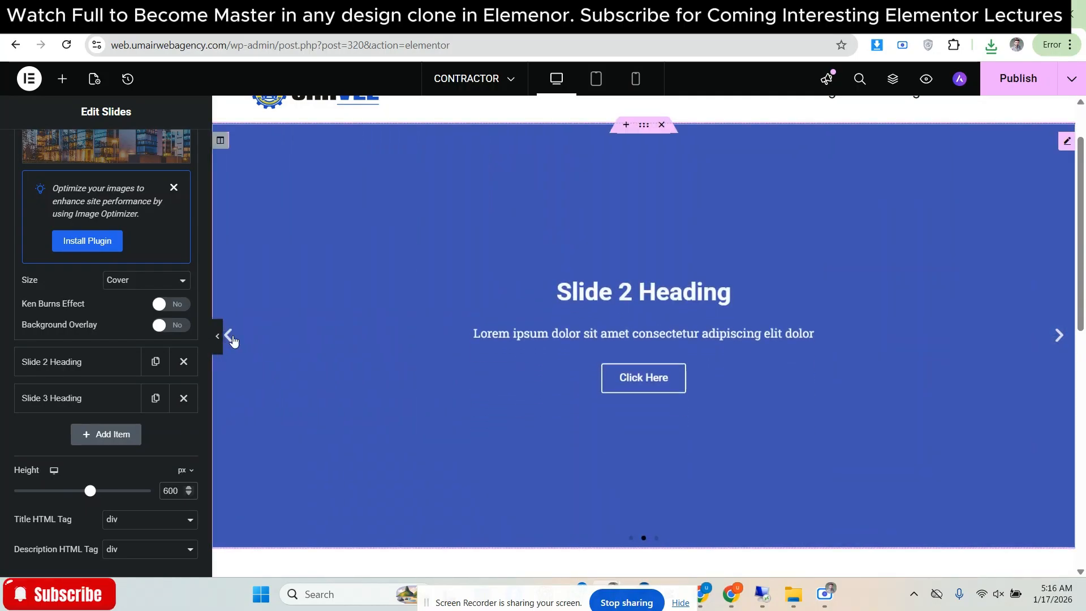
{"action": "left_click", "coordinate": [228, 335]}
{"action": "left_click", "coordinate": [217, 336]}
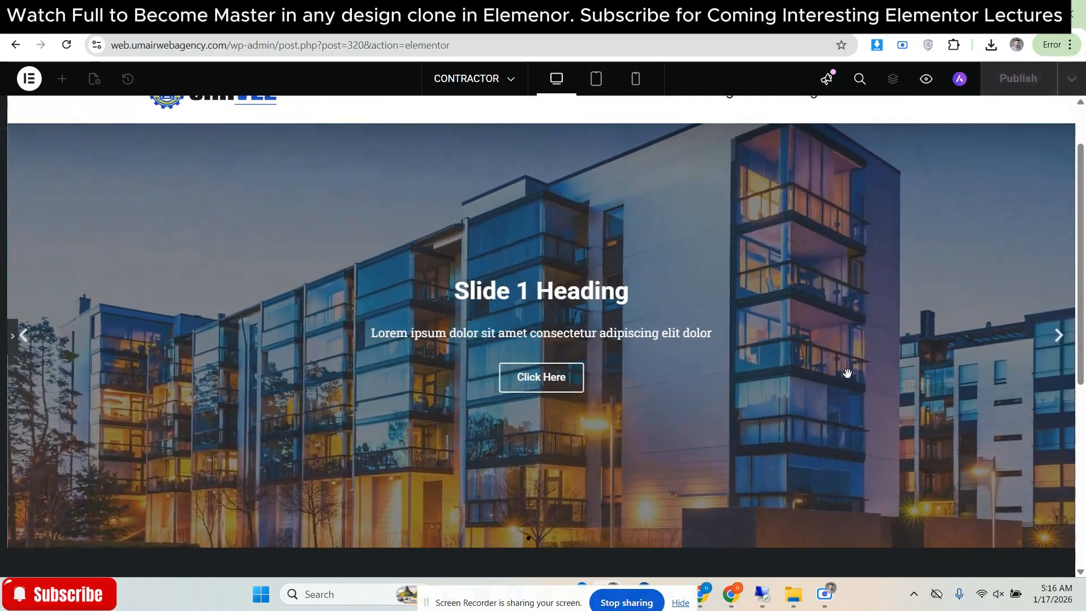
{"action": "scroll", "coordinate": [40, 348], "scroll_direction": "down", "scroll_amount": 1}
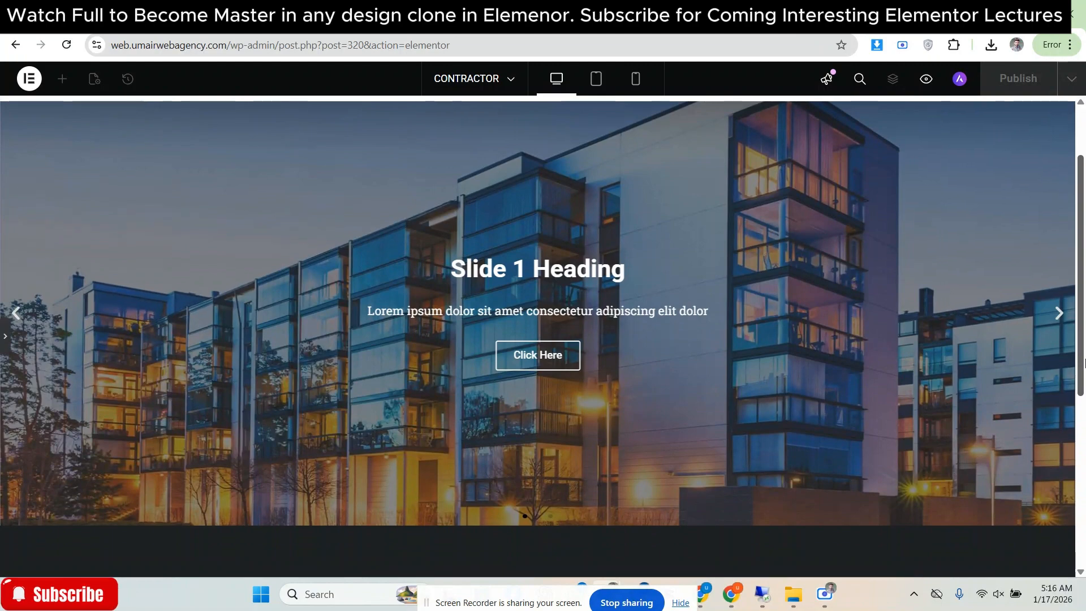
Set the slider height to 650 px, preview the first slide at full width, and compare it with the template's hero
{"action": "left_click", "coordinate": [4, 335]}
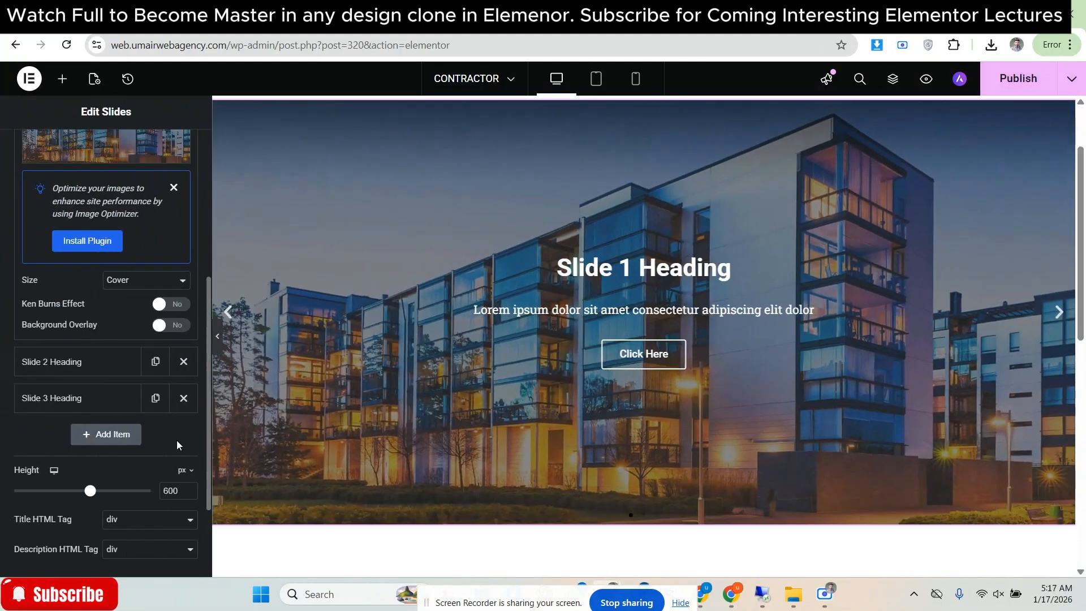
{"action": "left_click", "coordinate": [170, 489]}
{"action": "type", "text": "0"}
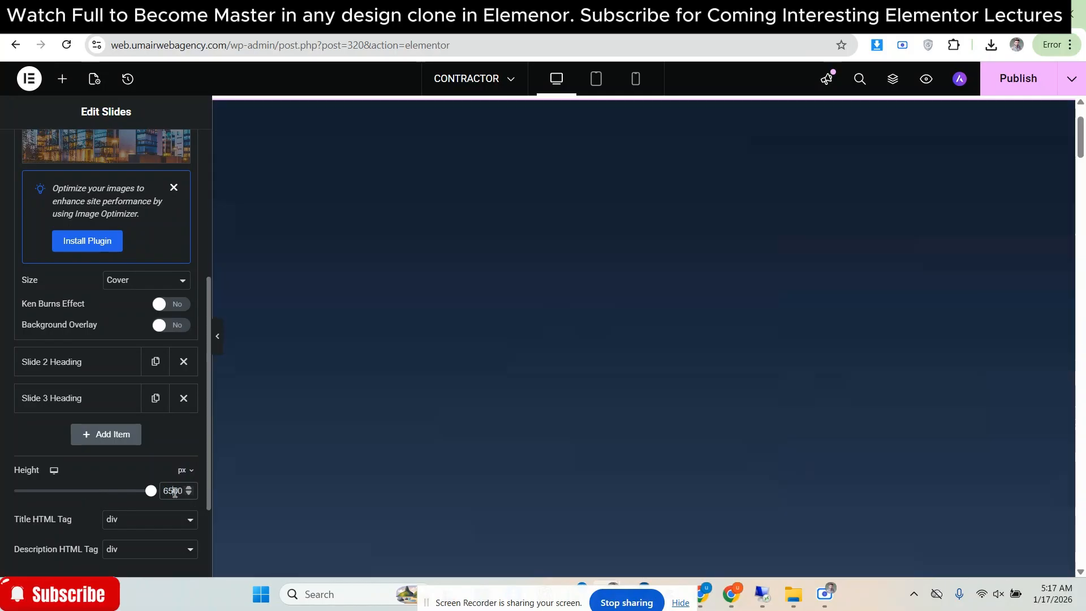
{"action": "key", "text": "BackSpace"}
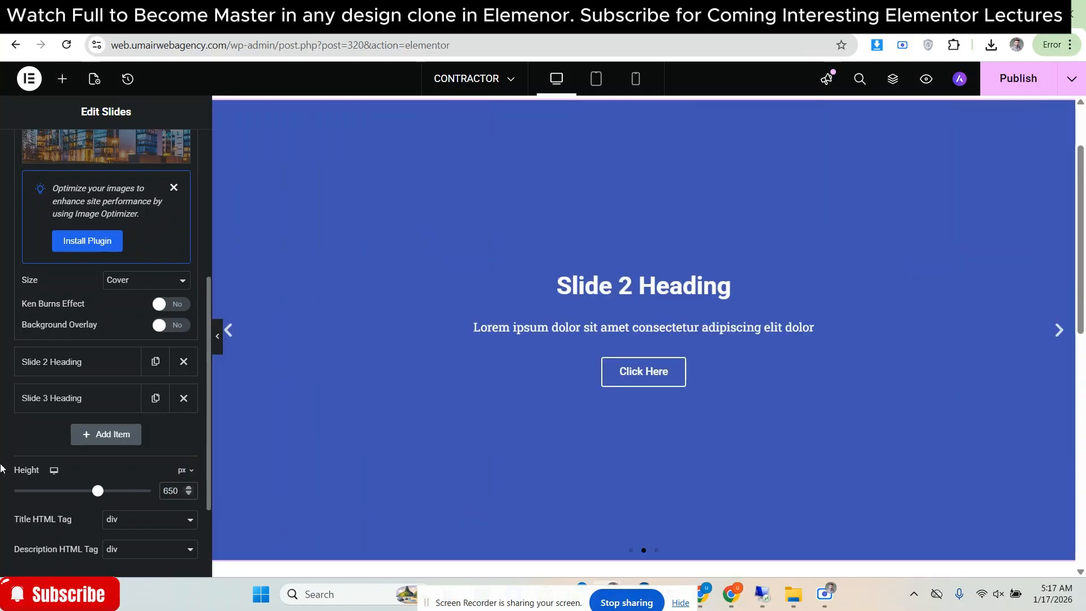
{"action": "left_click", "coordinate": [228, 332]}
{"action": "left_click", "coordinate": [219, 337]}
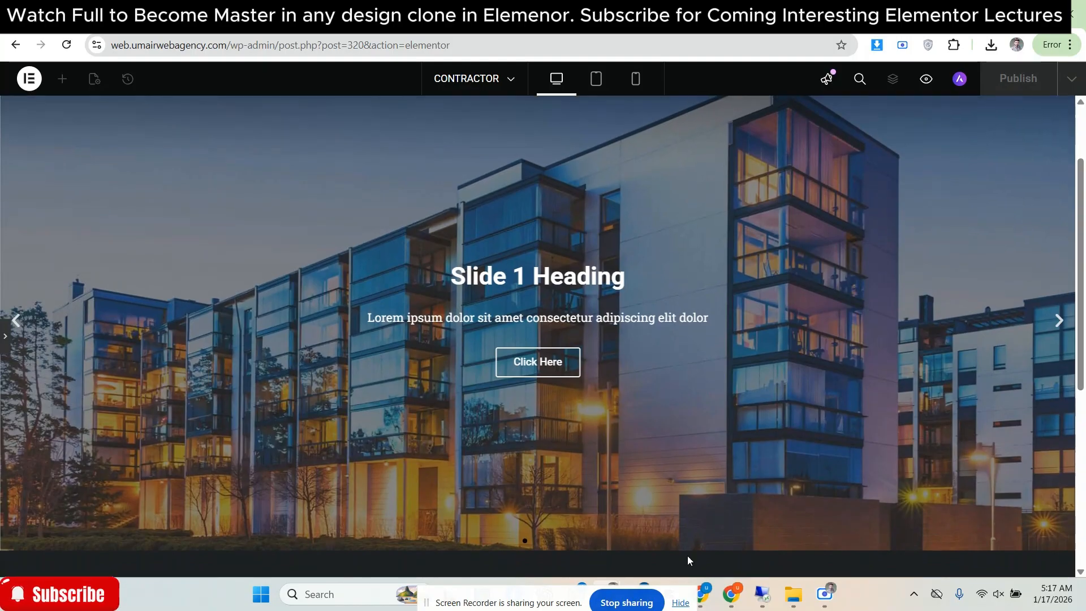
{"action": "left_click", "coordinate": [882, 13]}
{"action": "left_click", "coordinate": [843, 13]}
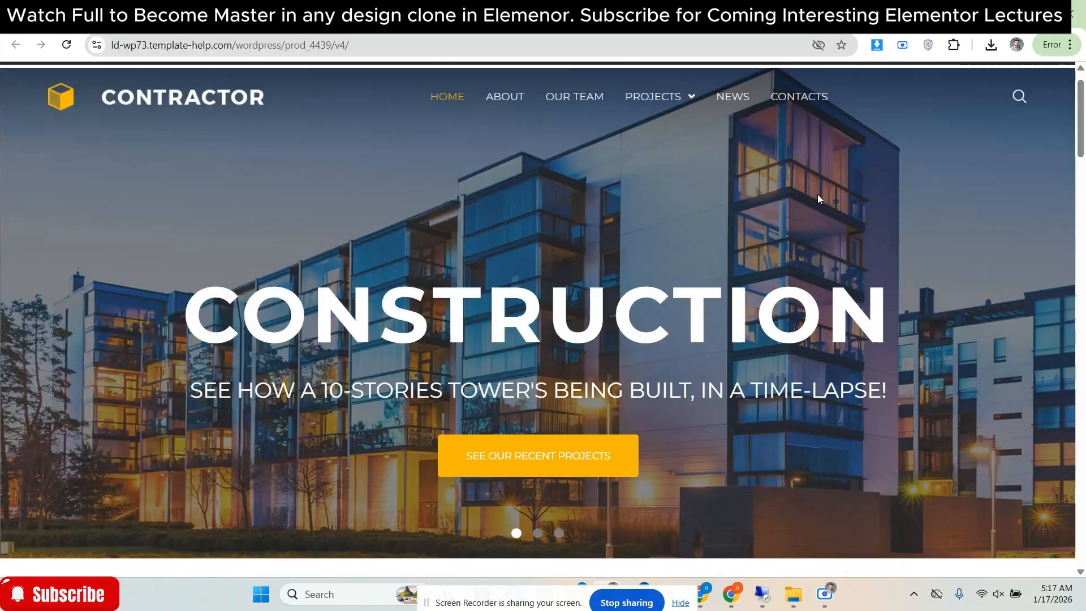
{"action": "scroll", "coordinate": [752, 443], "scroll_direction": "down", "scroll_amount": 1}
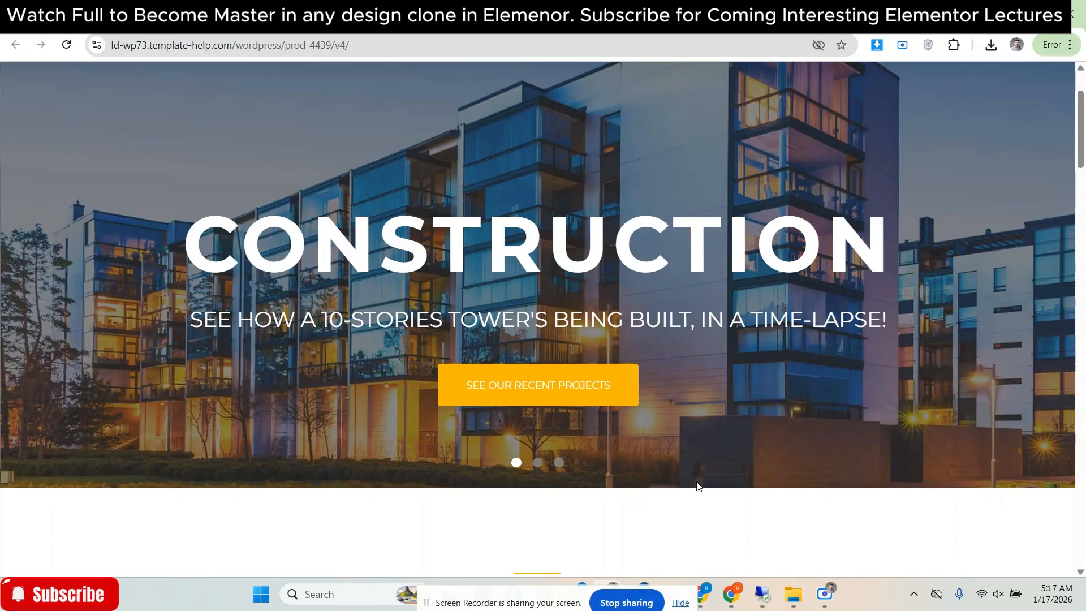
In Elementor, set the slider height to 680 px and preview the first slide without the editing panel
{"action": "left_click", "coordinate": [791, 19]}
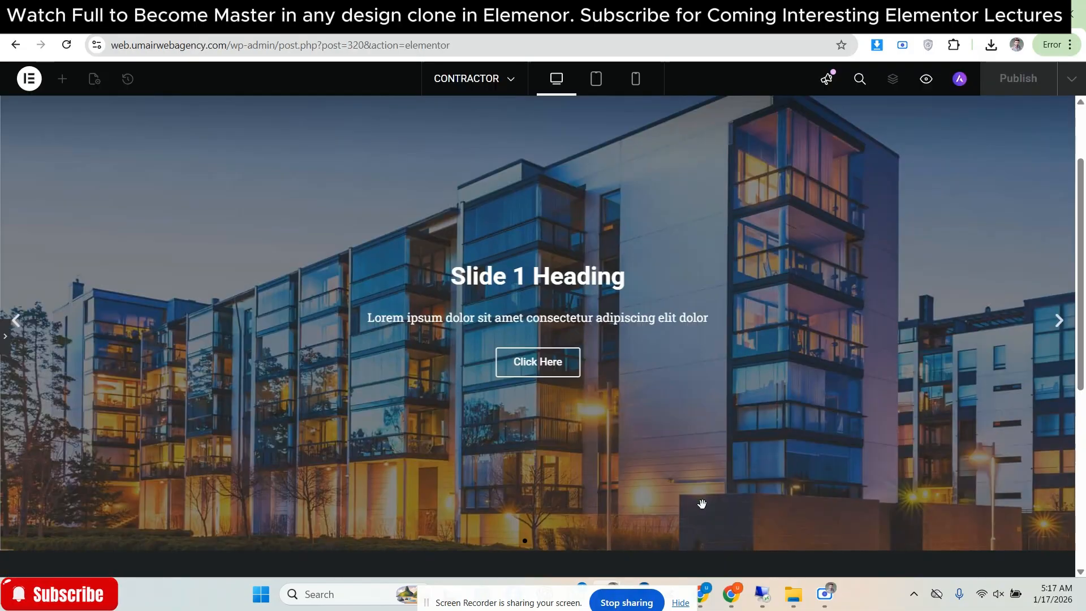
{"action": "left_click", "coordinate": [2, 329]}
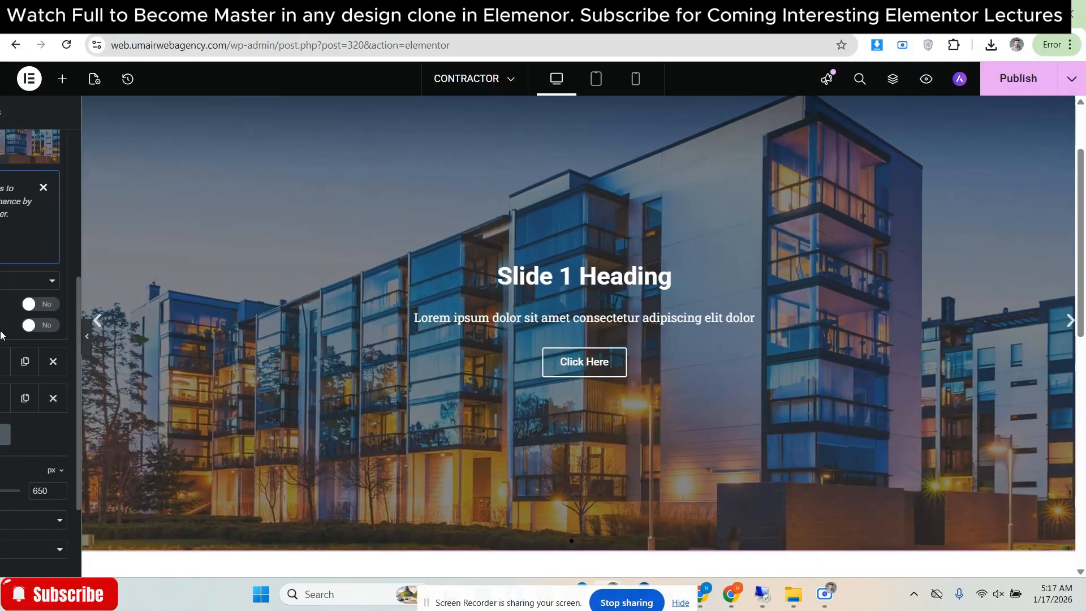
{"action": "left_click", "coordinate": [185, 489]}
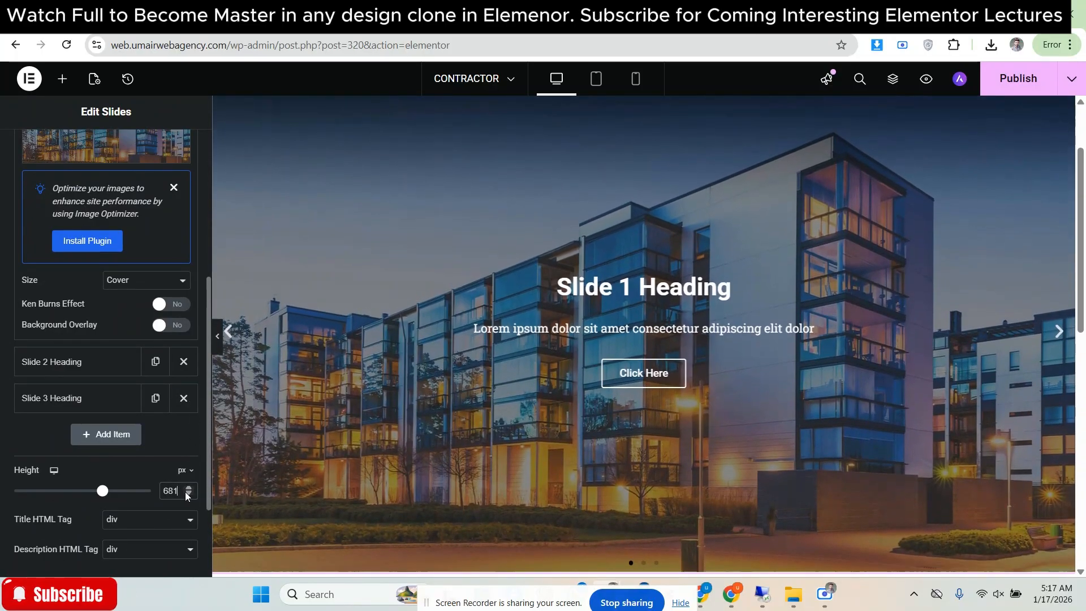
{"action": "left_click", "coordinate": [187, 495]}
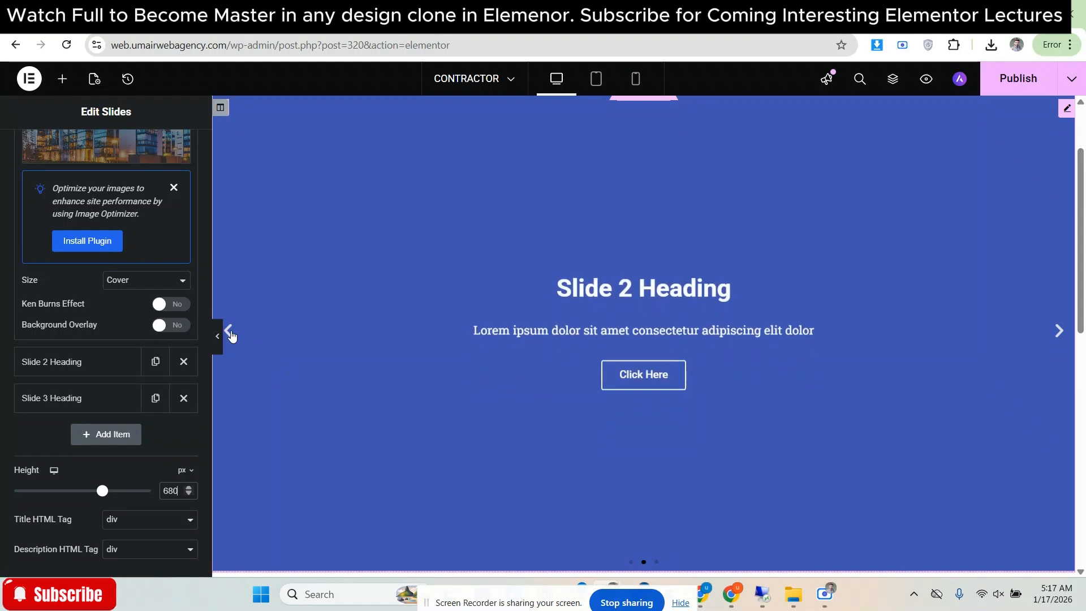
{"action": "left_click", "coordinate": [230, 335]}
{"action": "left_click", "coordinate": [218, 335]}
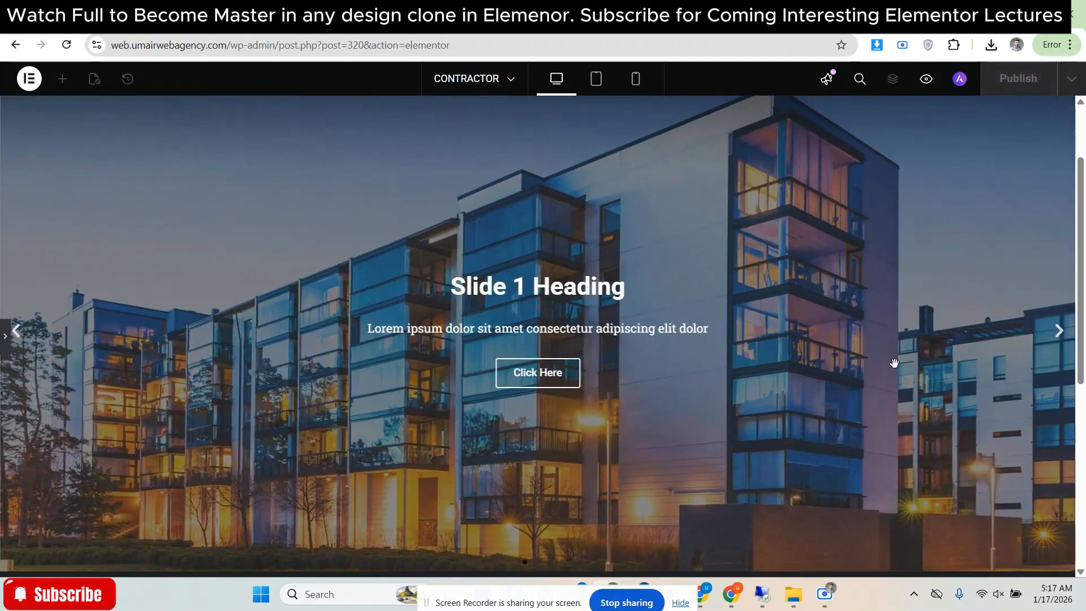
Compare the lower edge of the first slide at full width with the lower edge of the template's hero
{"action": "scroll", "coordinate": [792, 441], "scroll_direction": "down", "scroll_amount": 1}
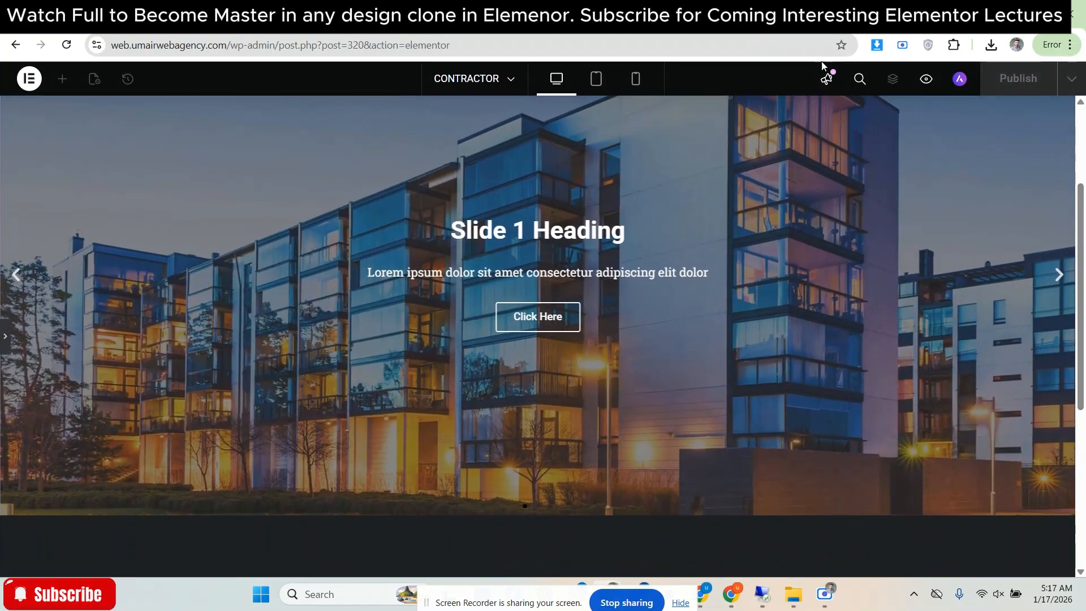
{"action": "left_click", "coordinate": [827, 14]}
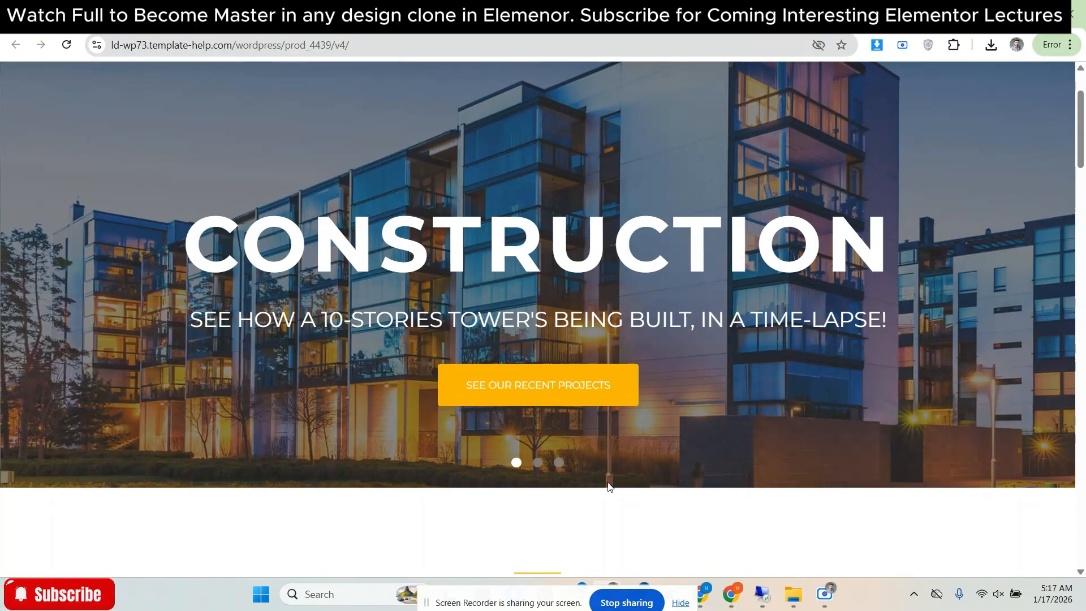
{"action": "left_click", "coordinate": [678, 13]}
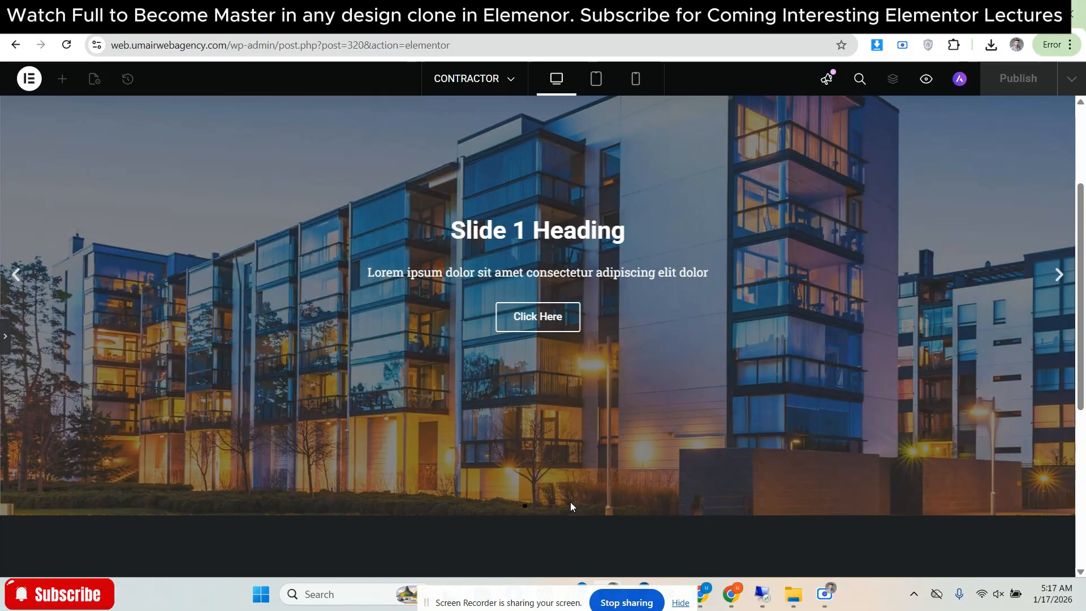
Set the slider height to 690 px and preview the first slide without the editing panel
{"action": "left_click", "coordinate": [4, 344]}
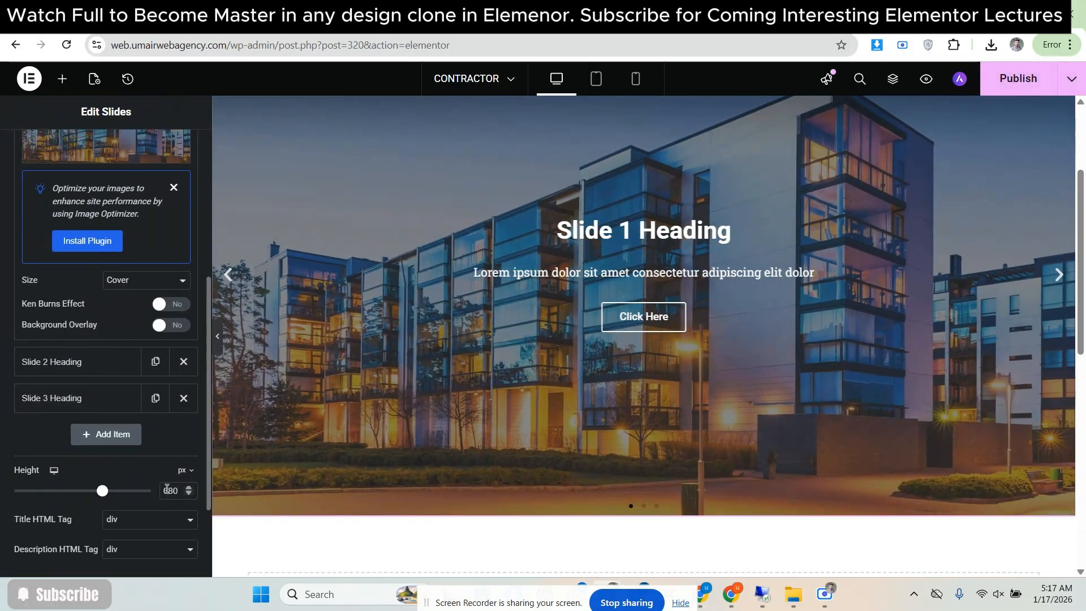
{"action": "left_click", "coordinate": [188, 488]}
{"action": "left_click", "coordinate": [189, 493]}
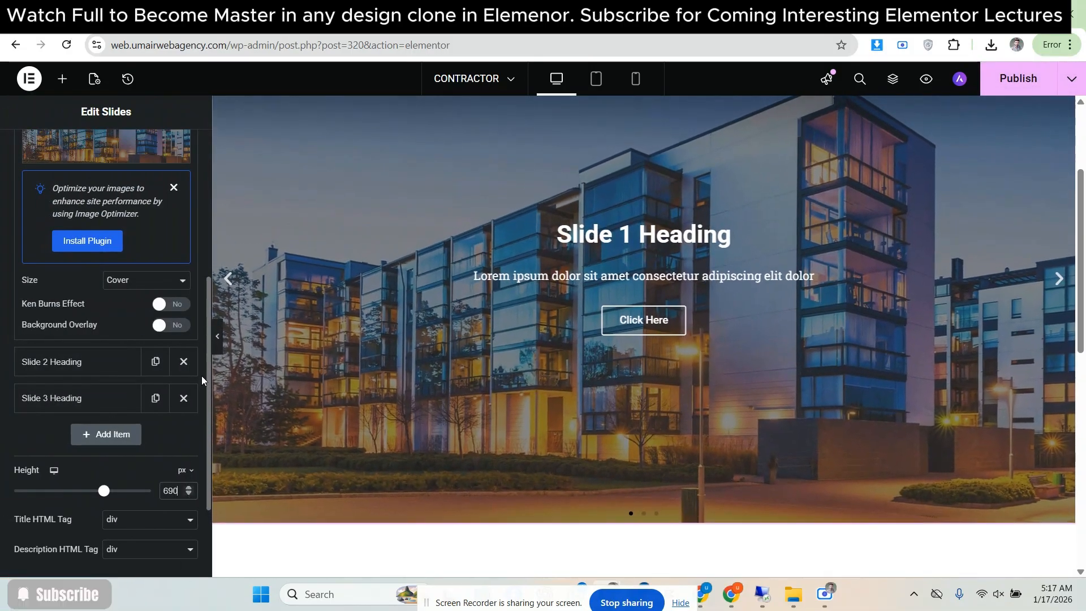
{"action": "left_click", "coordinate": [220, 342]}
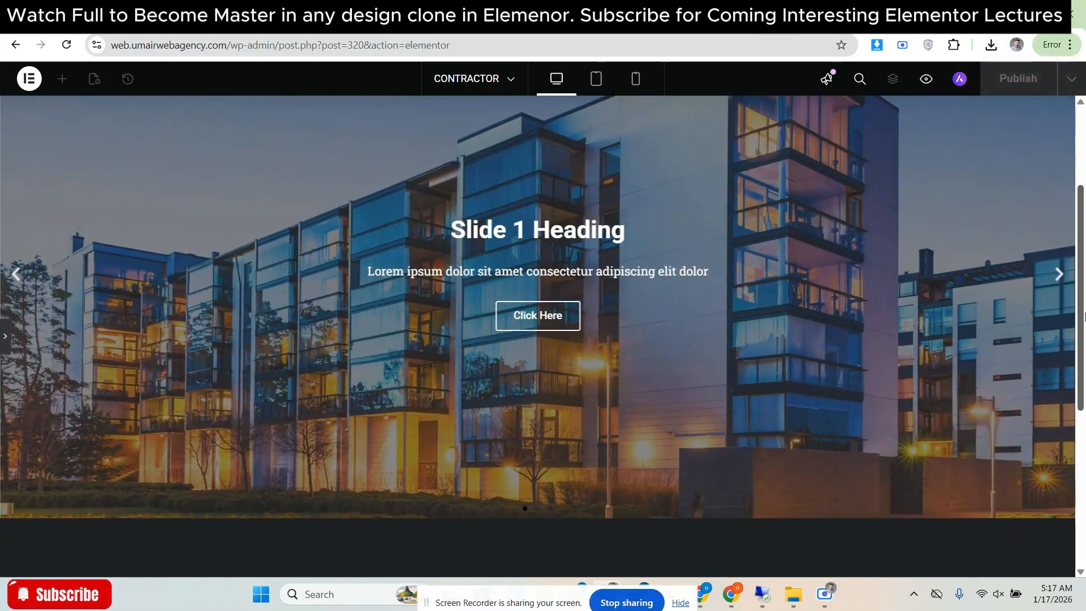
{"action": "scroll", "coordinate": [1083, 320], "scroll_direction": "down", "scroll_amount": 1}
{"action": "scroll", "coordinate": [1083, 320], "scroll_direction": "up", "scroll_amount": 2}
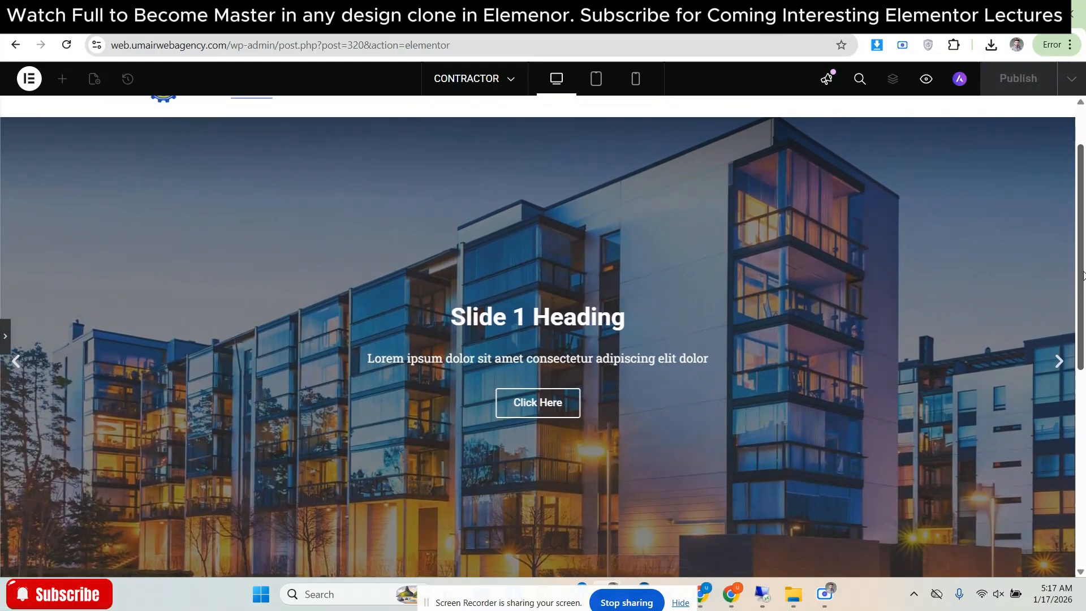
Line up the first slide with the template's hero and compare their background image size and height by alternating between both pages
{"action": "left_click", "coordinate": [622, 14]}
{"action": "left_click_drag", "start_coordinate": [1080, 136], "coordinate": [1081, 120]}
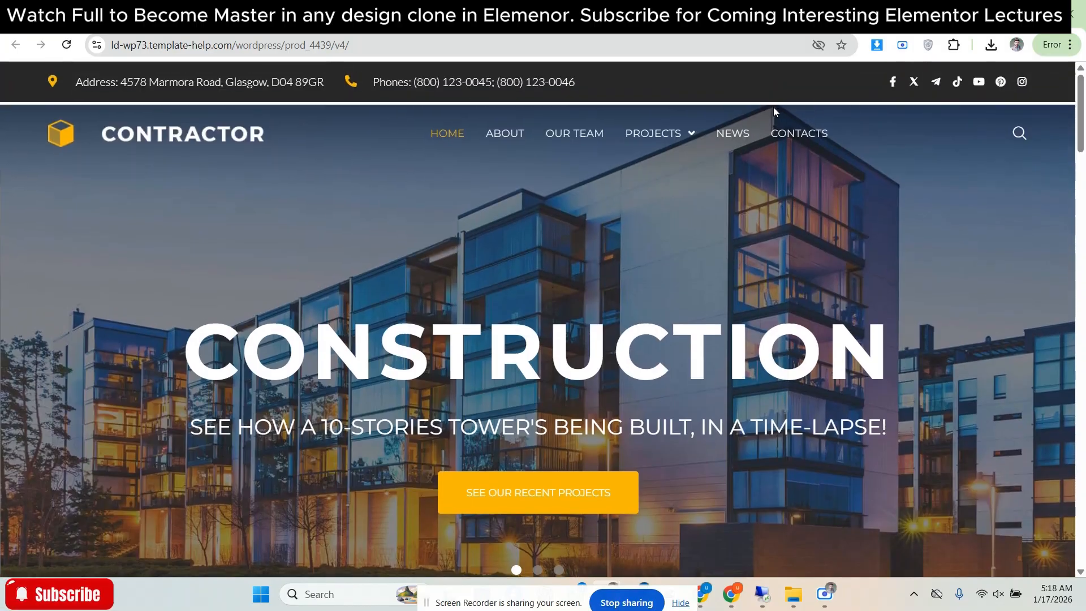
{"action": "left_click", "coordinate": [790, 14]}
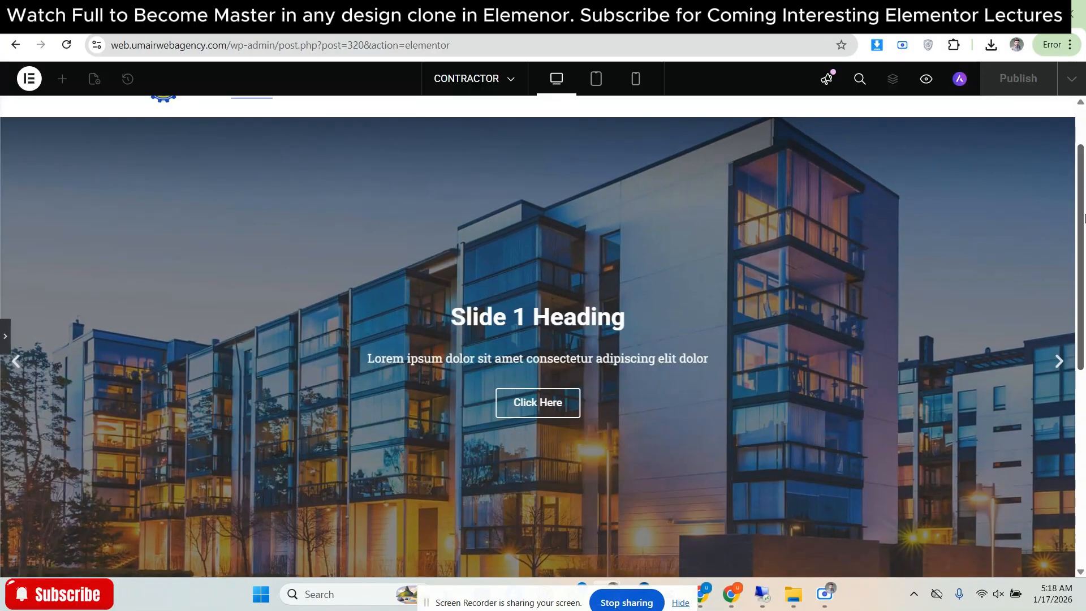
{"action": "left_click", "coordinate": [622, 15]}
{"action": "left_click", "coordinate": [789, 14]}
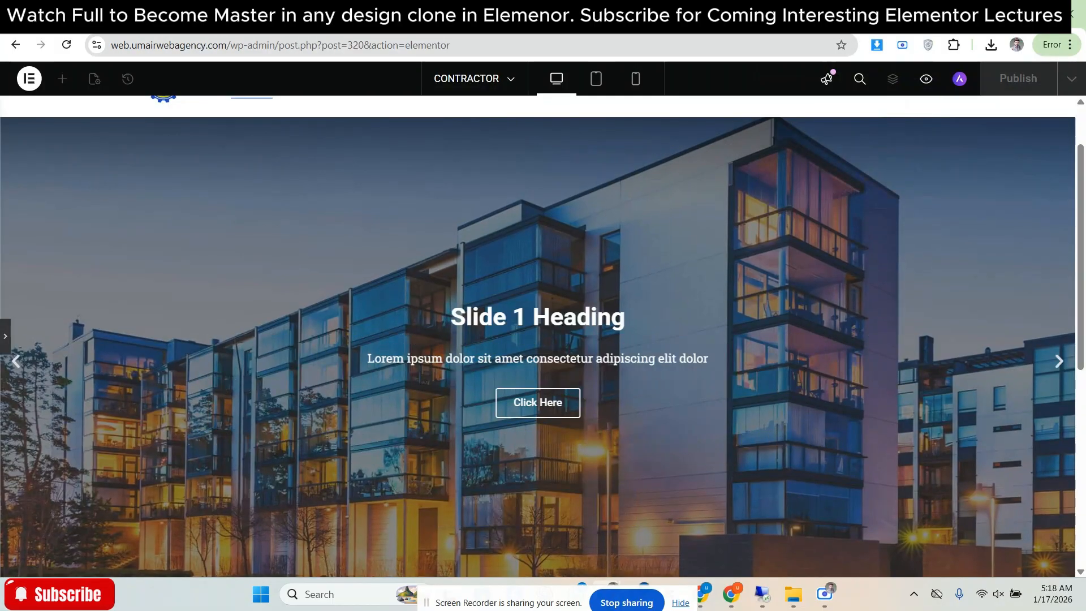
{"action": "left_click", "coordinate": [650, 14]}
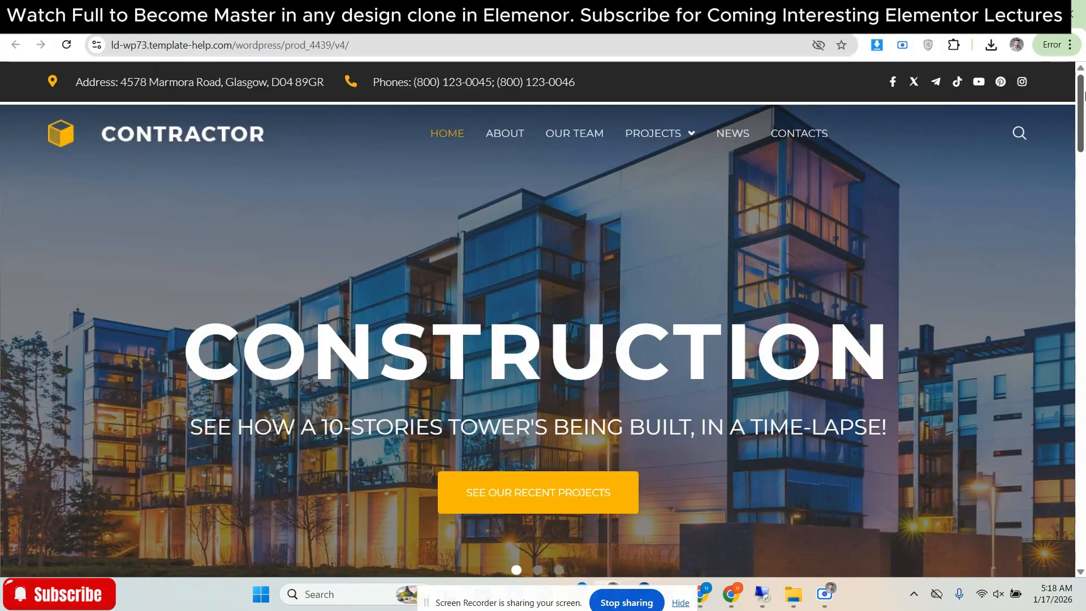
{"action": "left_click", "coordinate": [789, 14]}
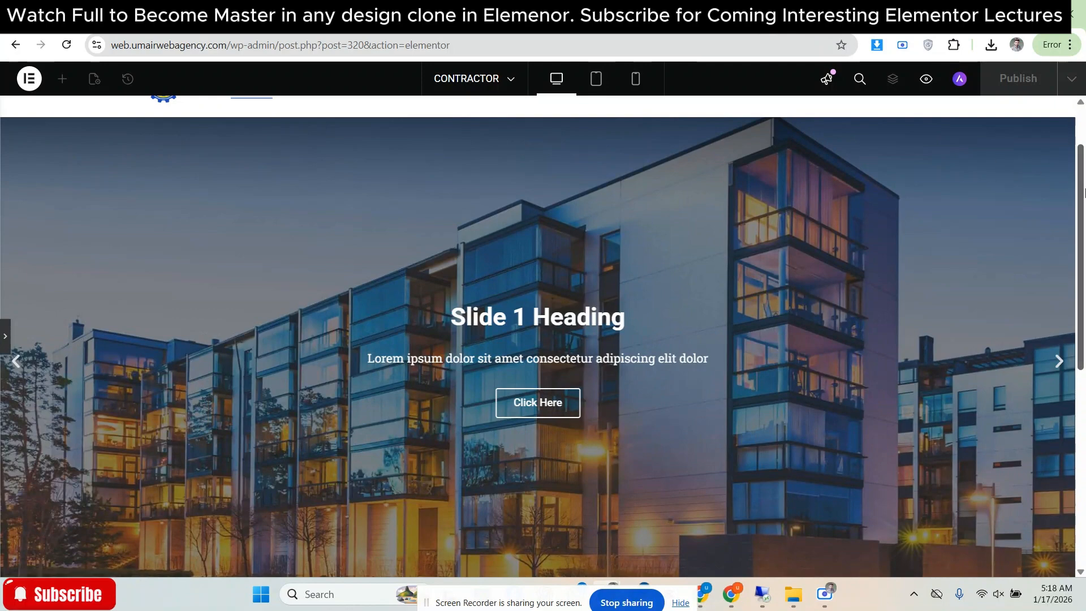
{"action": "left_click_drag", "start_coordinate": [1080, 174], "coordinate": [1080, 179]}
{"action": "left_click", "coordinate": [650, 14]}
{"action": "left_click", "coordinate": [790, 14]}
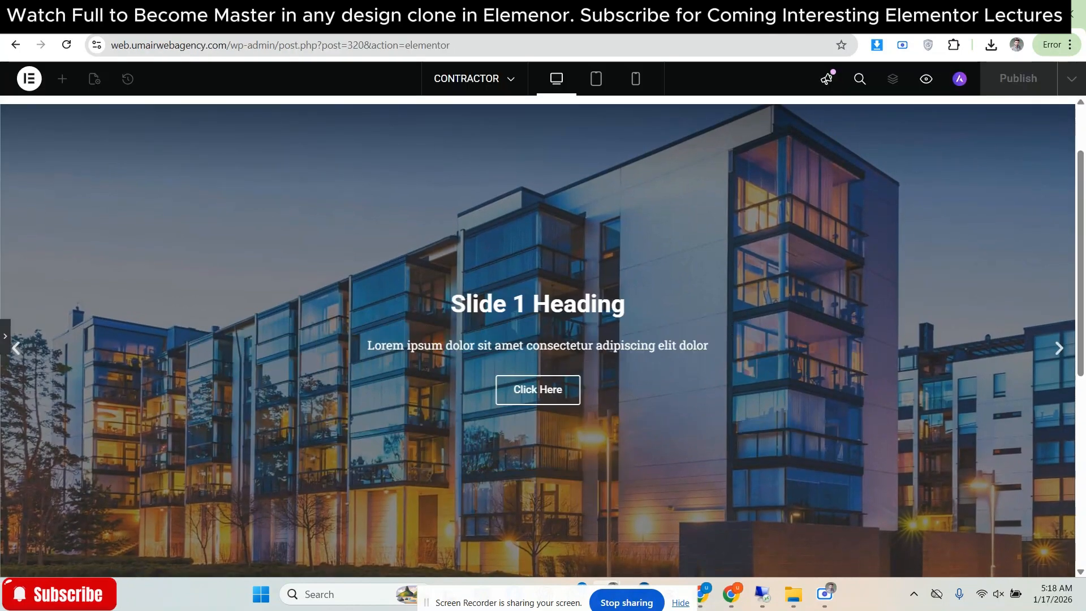
{"action": "left_click_drag", "start_coordinate": [1081, 220], "coordinate": [1085, 221]}
{"action": "left_click", "coordinate": [650, 14]}
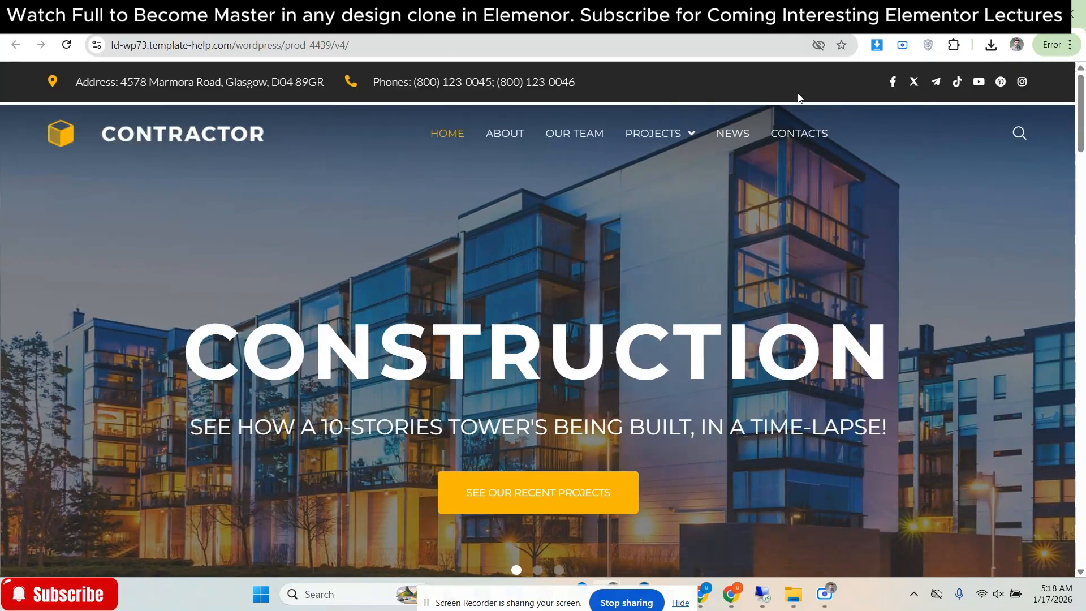
{"action": "left_click", "coordinate": [789, 14]}
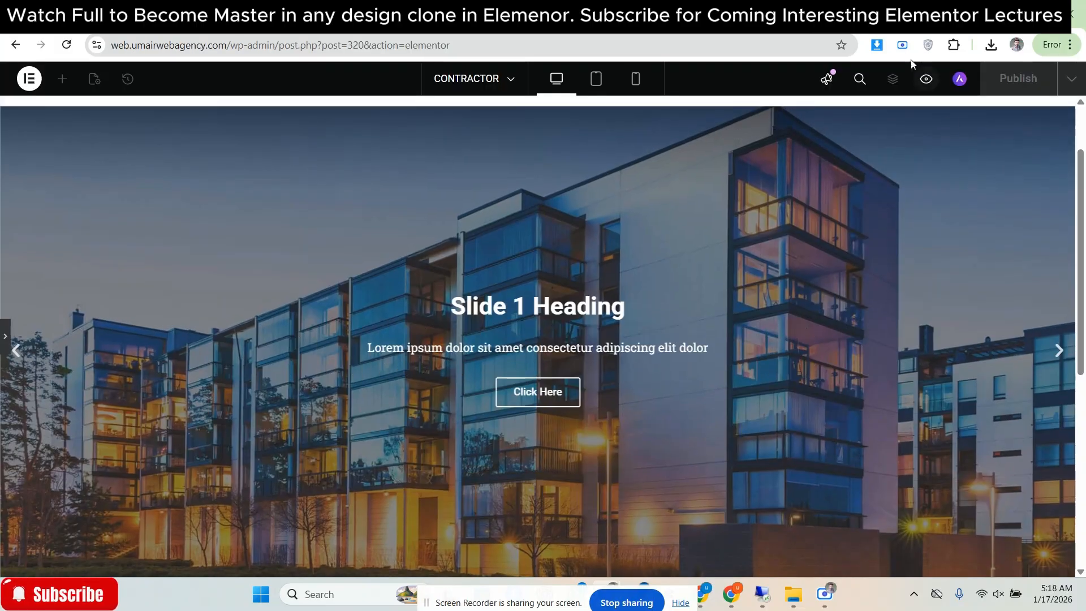
{"action": "left_click", "coordinate": [650, 14]}
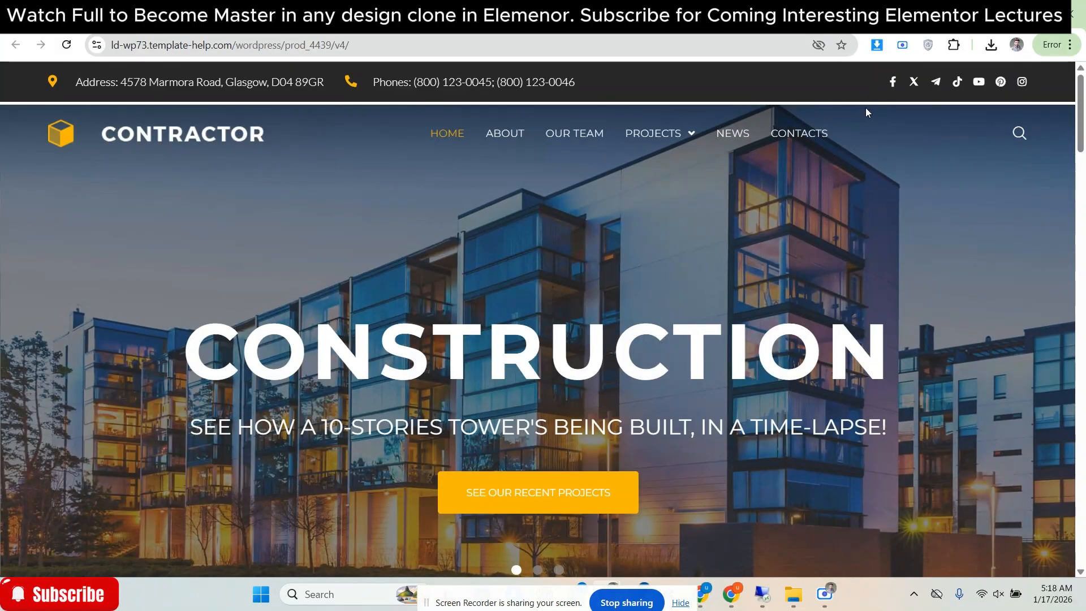
{"action": "left_click", "coordinate": [789, 14]}
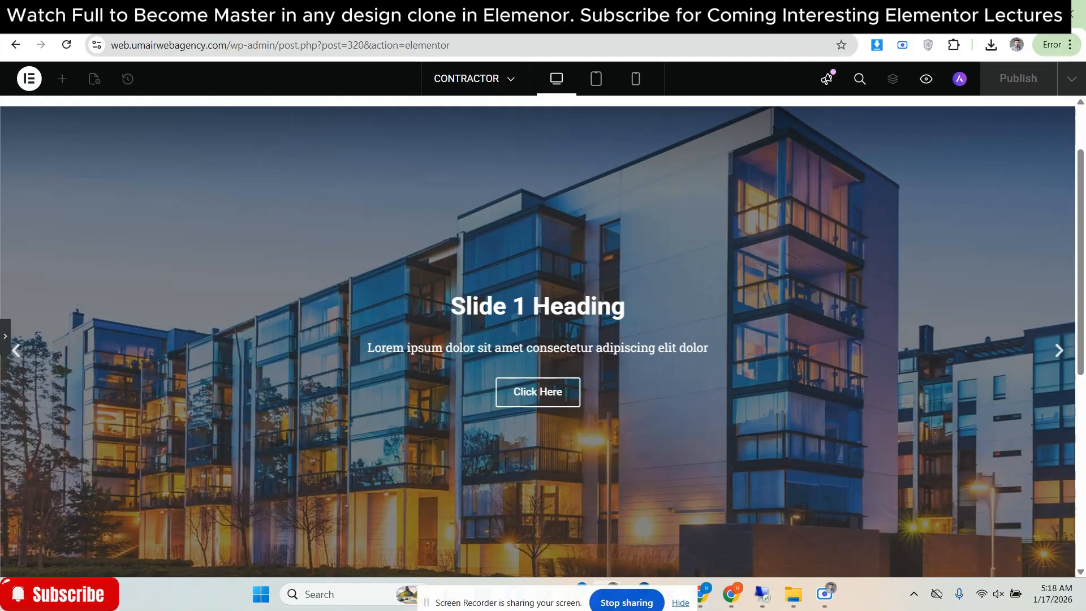
{"action": "left_click", "coordinate": [650, 15]}
{"action": "left_click", "coordinate": [789, 14]}
{"action": "left_click", "coordinate": [650, 15]}
{"action": "left_click", "coordinate": [789, 14]}
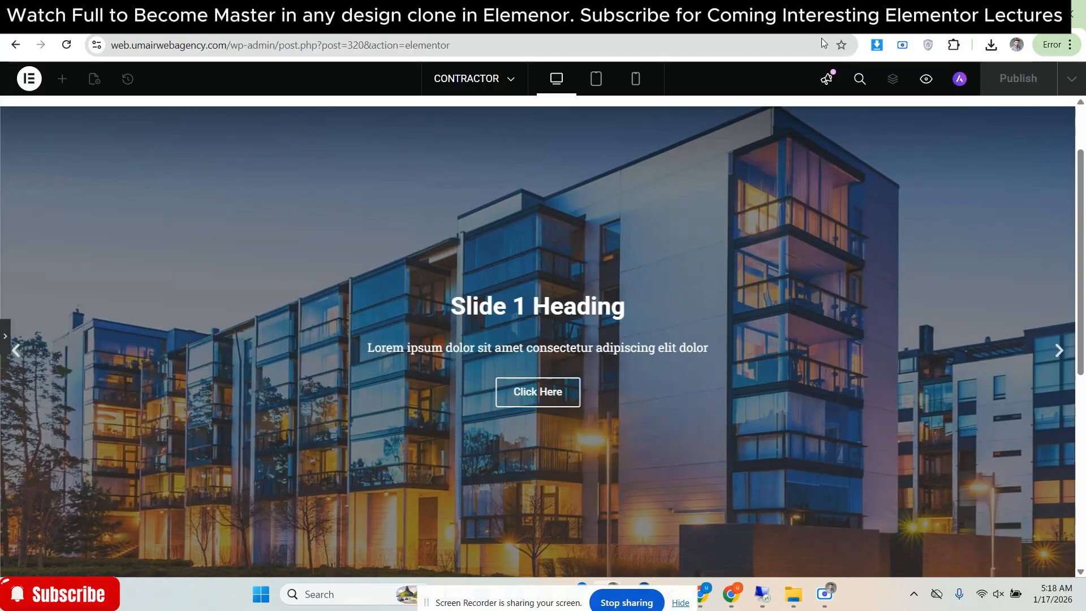
{"action": "left_click_drag", "start_coordinate": [1081, 204], "coordinate": [1080, 205]}
{"action": "left_click", "coordinate": [650, 14]}
{"action": "left_click", "coordinate": [789, 14]}
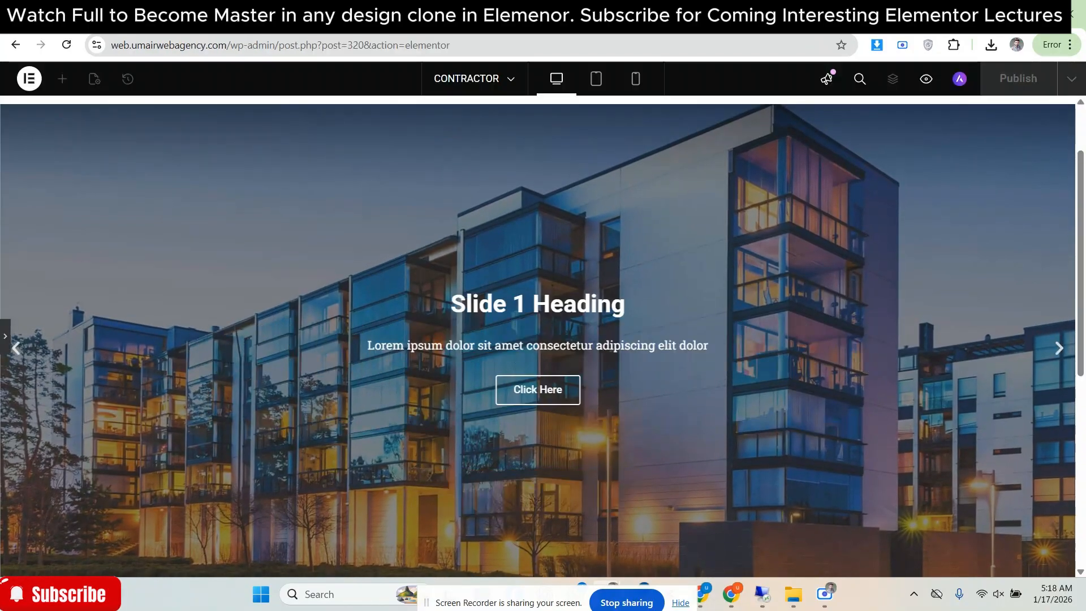
{"action": "left_click", "coordinate": [650, 14]}
{"action": "left_click", "coordinate": [790, 15]}
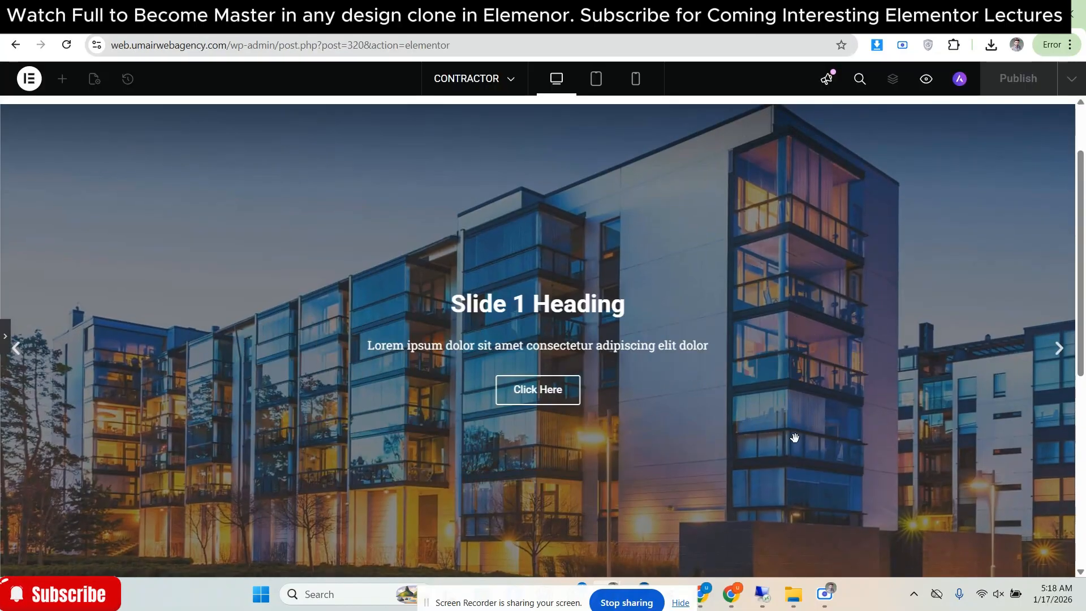
{"action": "left_click", "coordinate": [650, 14]}
{"action": "left_click", "coordinate": [789, 14]}
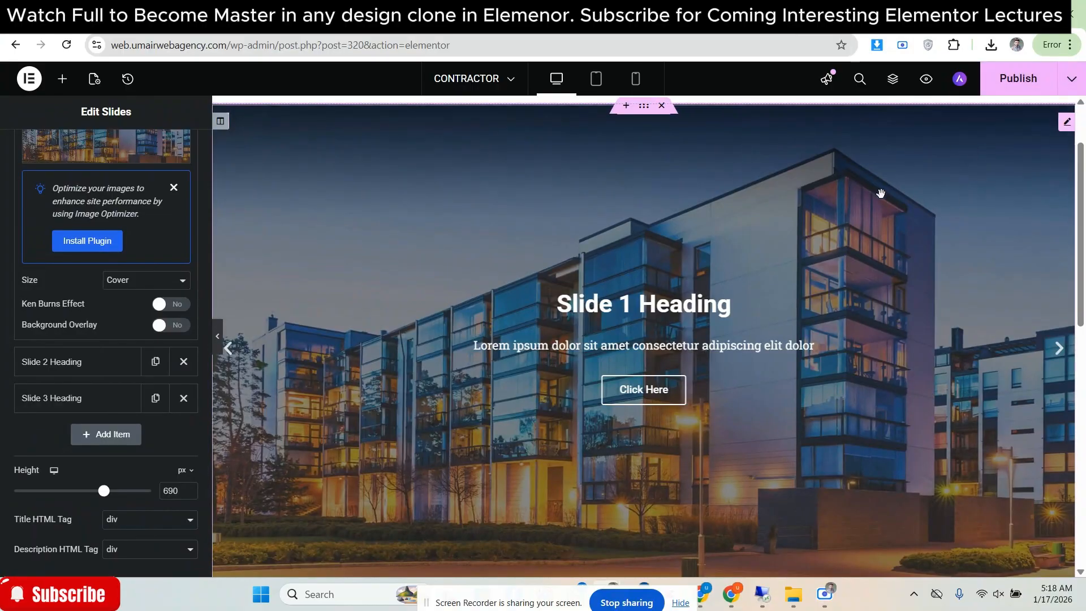
Copy the hero heading from the template page and replace the first slide's title with "construction" in Elementor
{"action": "left_click", "coordinate": [905, 13]}
{"action": "double_click", "coordinate": [648, 348]}
{"action": "right_click", "coordinate": [647, 349]}
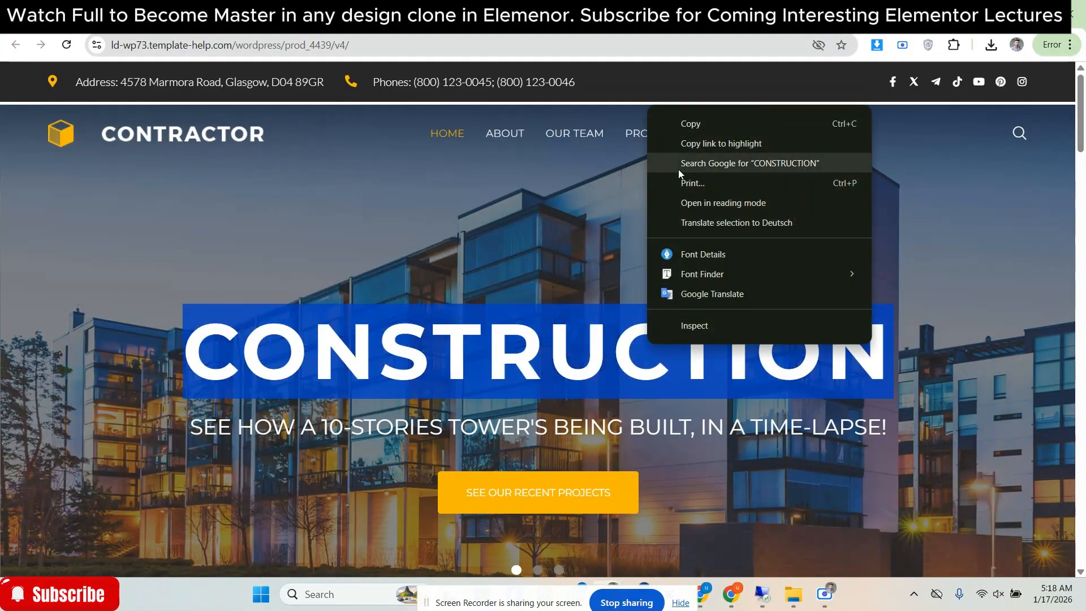
{"action": "left_click", "coordinate": [687, 118]}
{"action": "mouse_move", "coordinate": [659, 134]}
{"action": "left_click", "coordinate": [628, 13]}
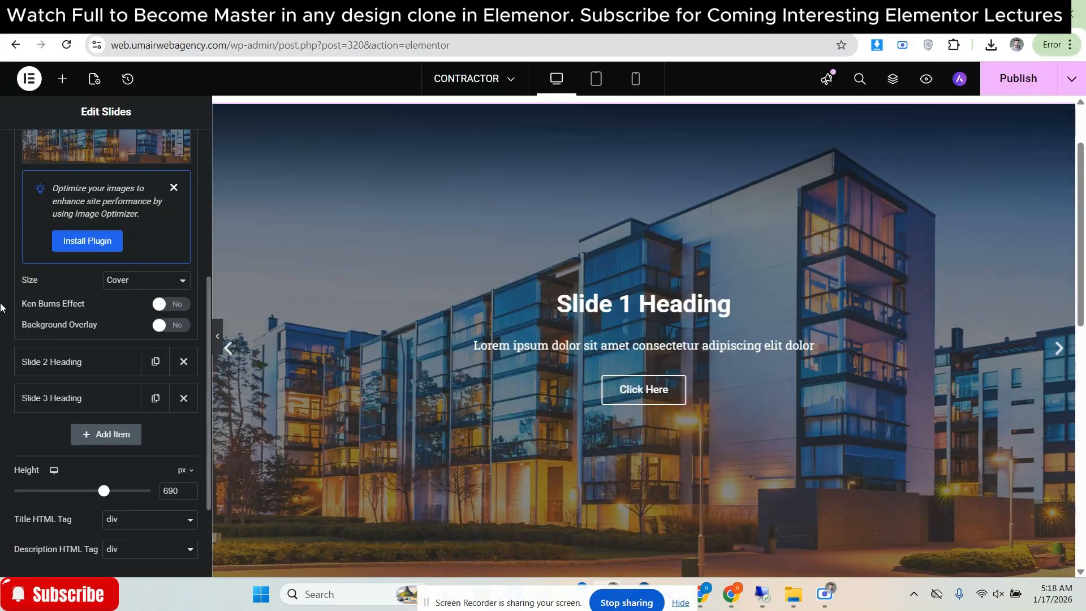
{"action": "scroll", "coordinate": [36, 279], "scroll_direction": "up", "scroll_amount": 3}
{"action": "left_click", "coordinate": [94, 249]}
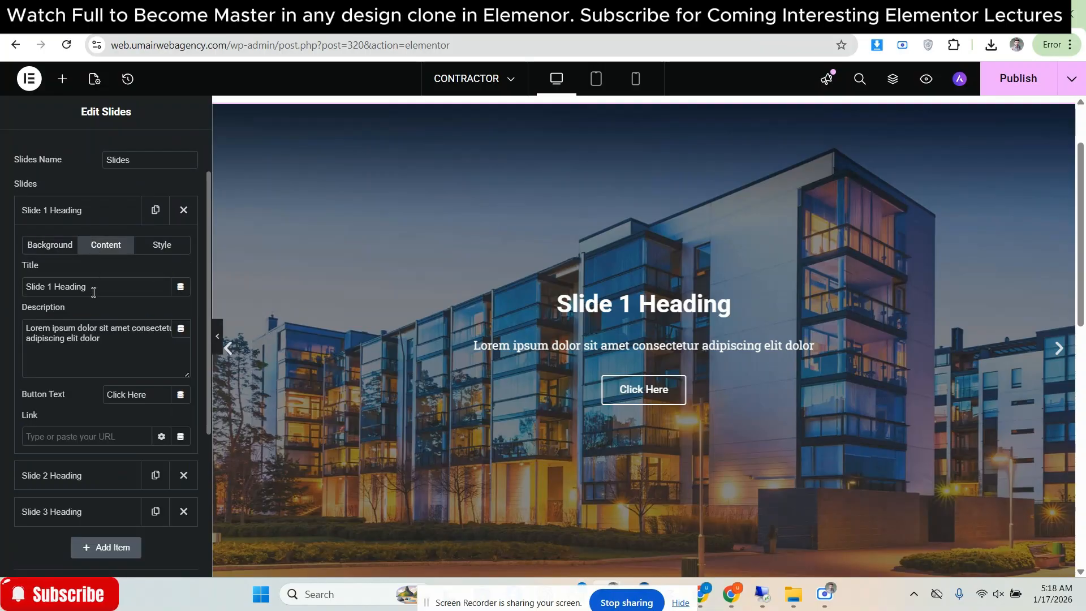
{"action": "left_click_drag", "start_coordinate": [94, 292], "coordinate": [29, 286]}
{"action": "right_click", "coordinate": [54, 287]}
{"action": "left_click", "coordinate": [75, 253]}
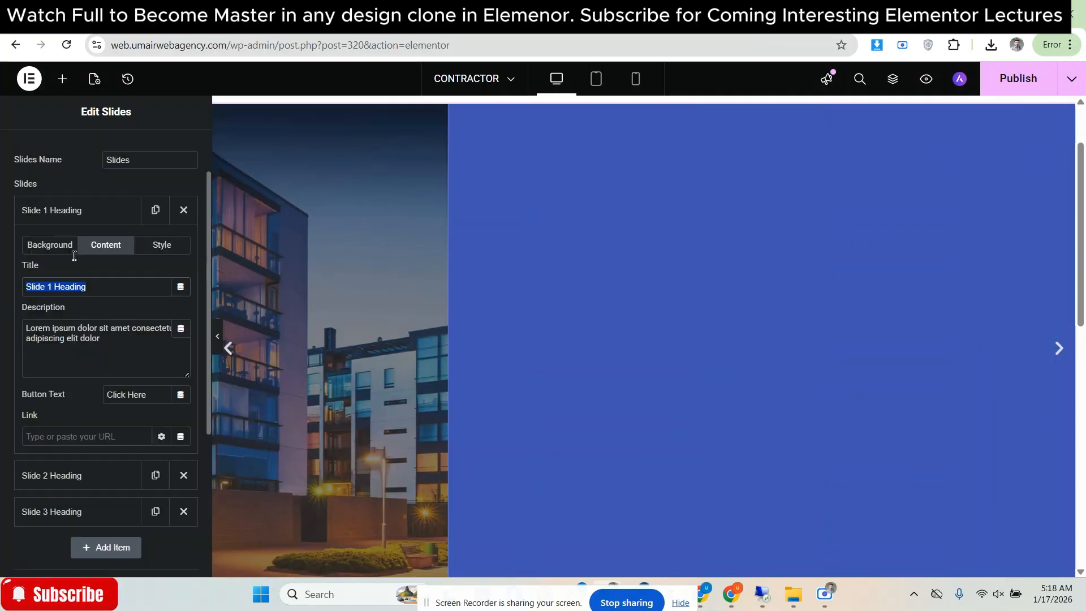
Copy the template's hero subtitle and replace the first slide's description with "see how a 10-stories tower's being built, in a time-lapse!"
{"action": "key", "text": "ctrl+Tab"}
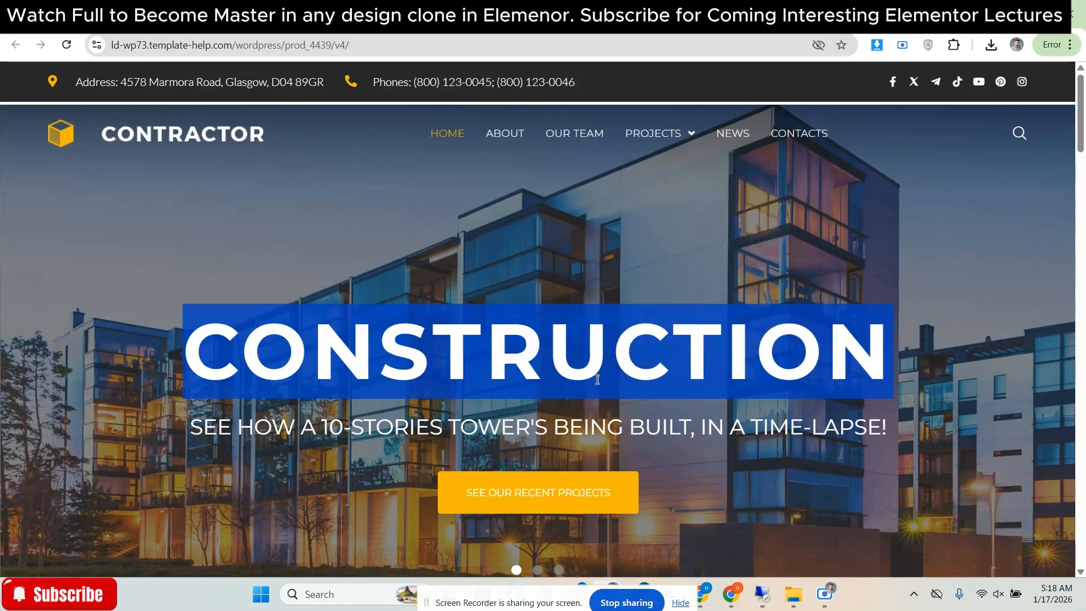
{"action": "triple_click", "coordinate": [601, 430]}
{"action": "right_click", "coordinate": [599, 430]}
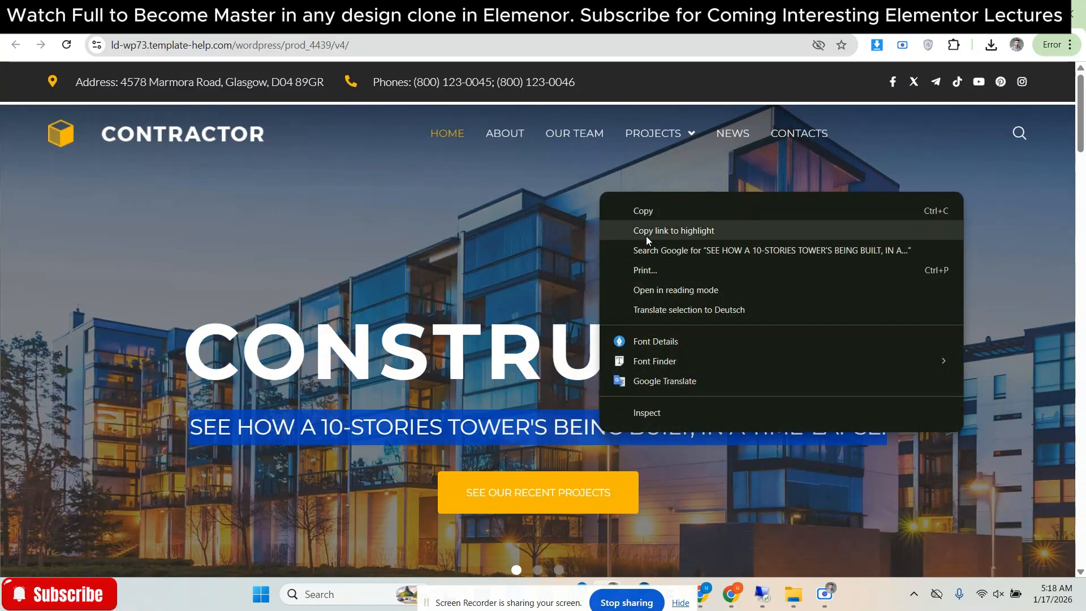
{"action": "left_click", "coordinate": [645, 216]}
{"action": "key", "text": "ctrl+Tab"}
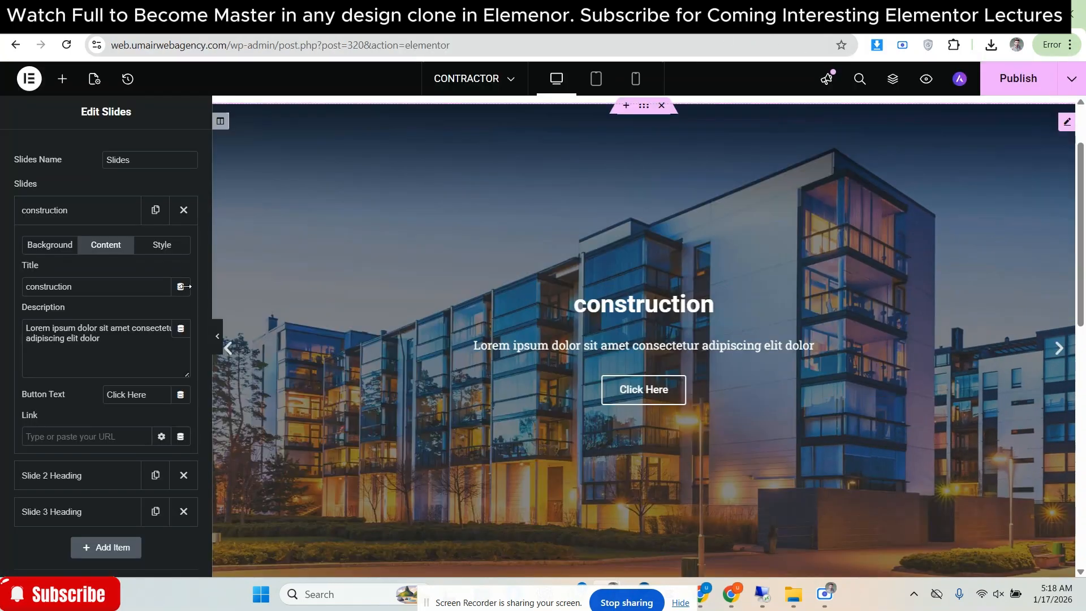
{"action": "triple_click", "coordinate": [60, 328]}
{"action": "right_click", "coordinate": [79, 334]}
{"action": "left_click", "coordinate": [93, 253]}
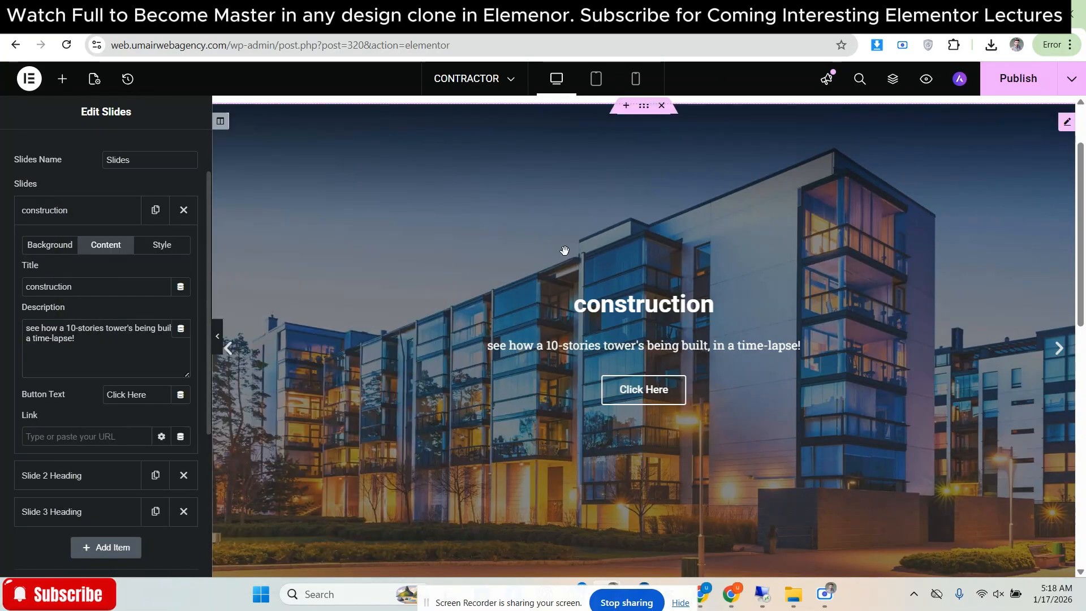
On the template page, capture the hero button's text "SEE OUR RECENT PROJECTS" with the Copyfish OCR extension and copy it to the clipboard
{"action": "key", "text": "ctrl+Tab"}
{"action": "left_click", "coordinate": [582, 448]}
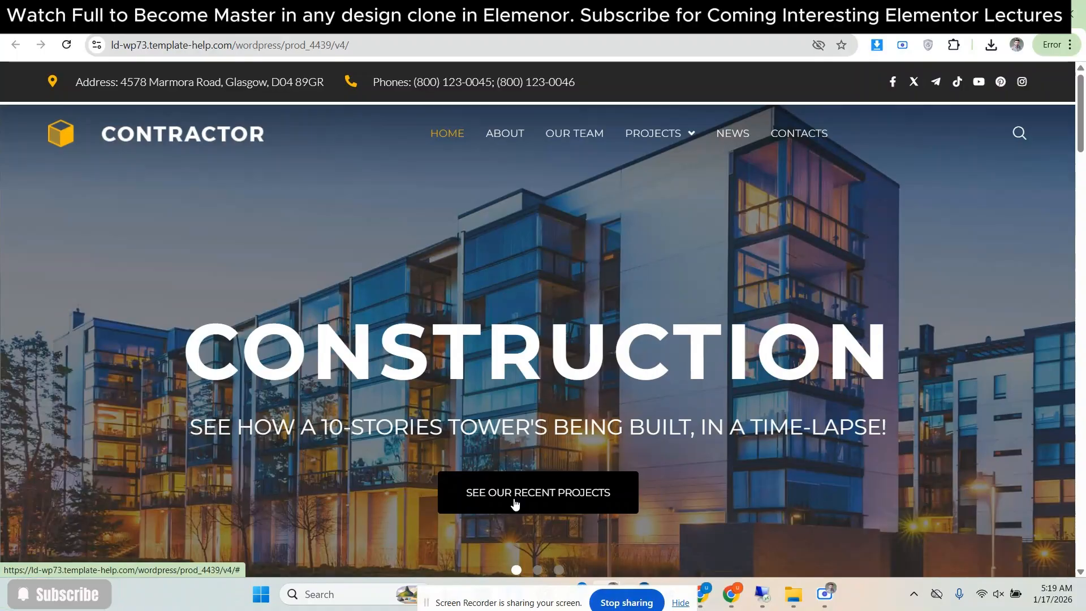
{"action": "left_click", "coordinate": [953, 45]}
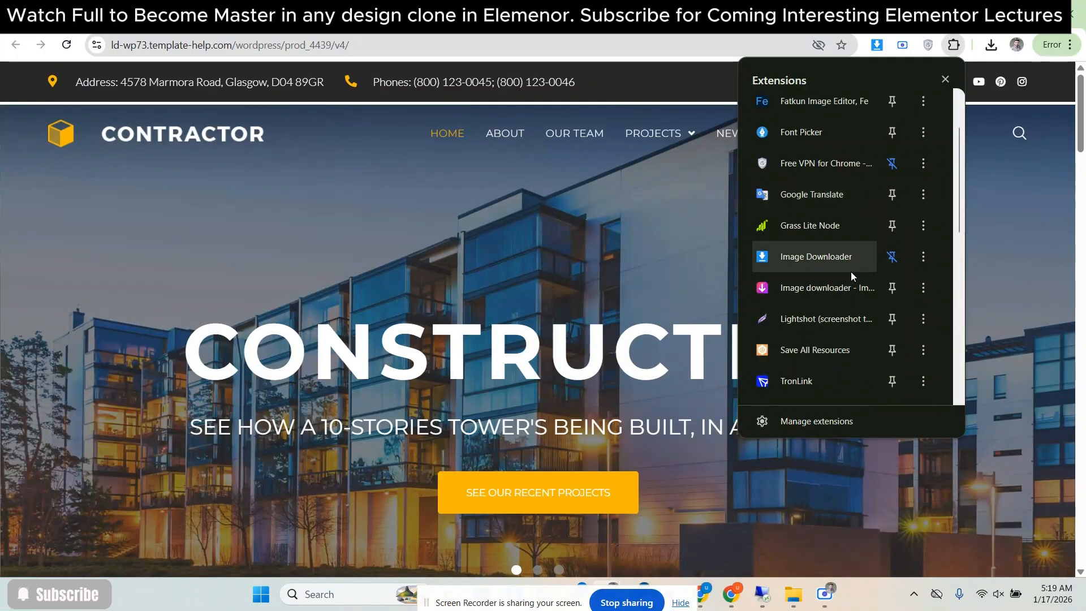
{"action": "scroll", "coordinate": [846, 277], "scroll_direction": "down", "scroll_amount": 6}
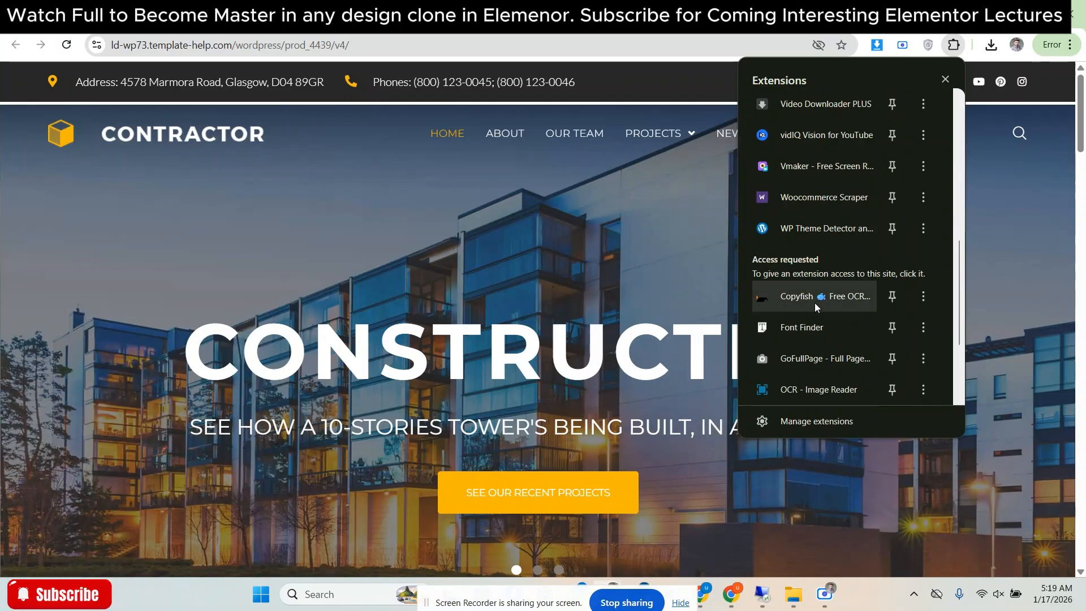
{"action": "left_click", "coordinate": [799, 300]}
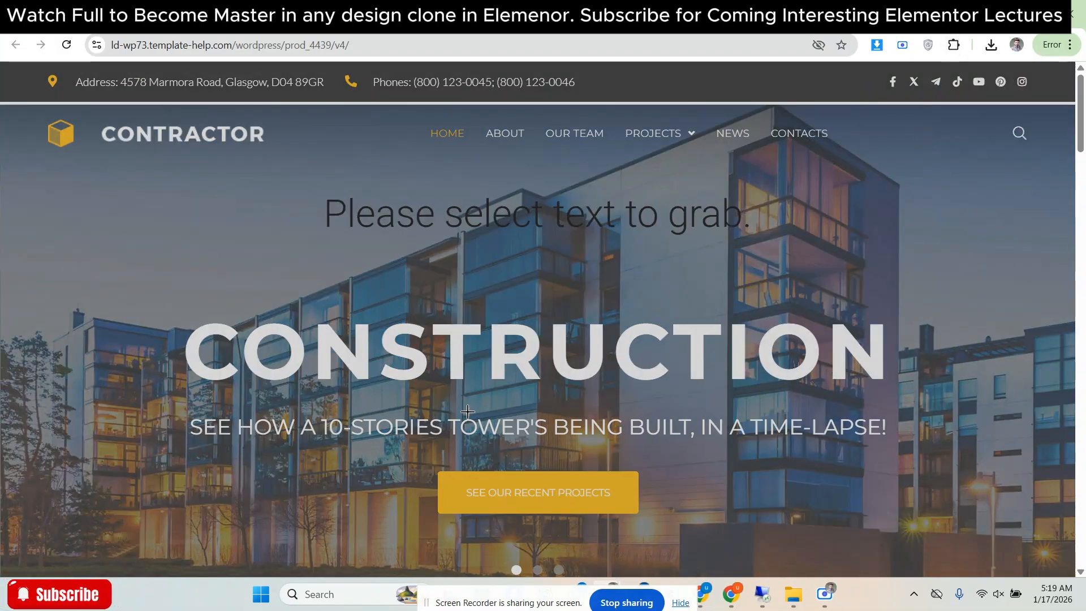
{"action": "left_click_drag", "start_coordinate": [429, 464], "coordinate": [648, 520]}
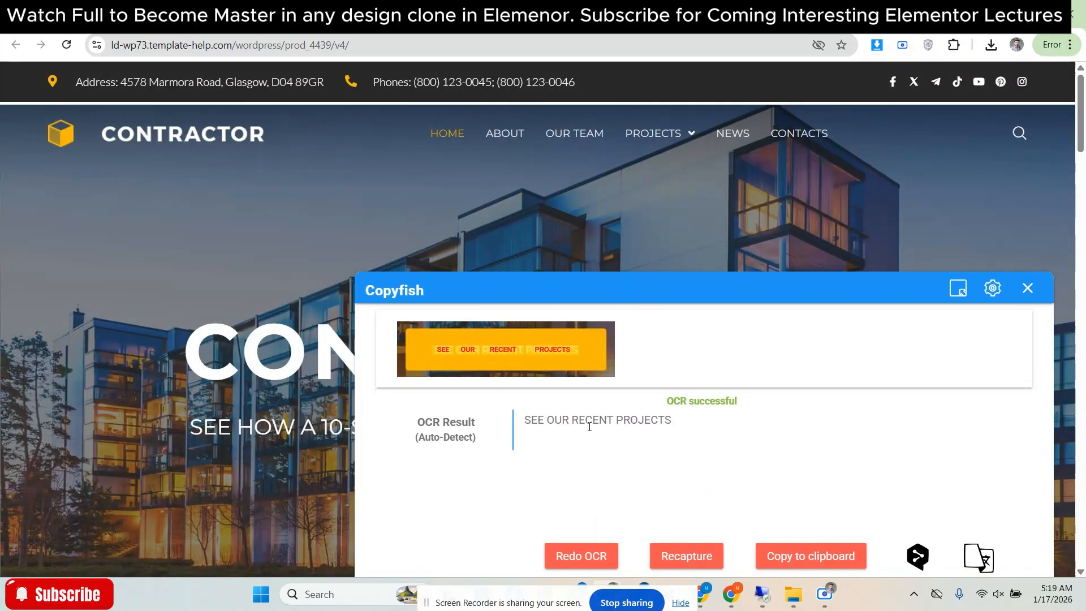
{"action": "left_click", "coordinate": [794, 559]}
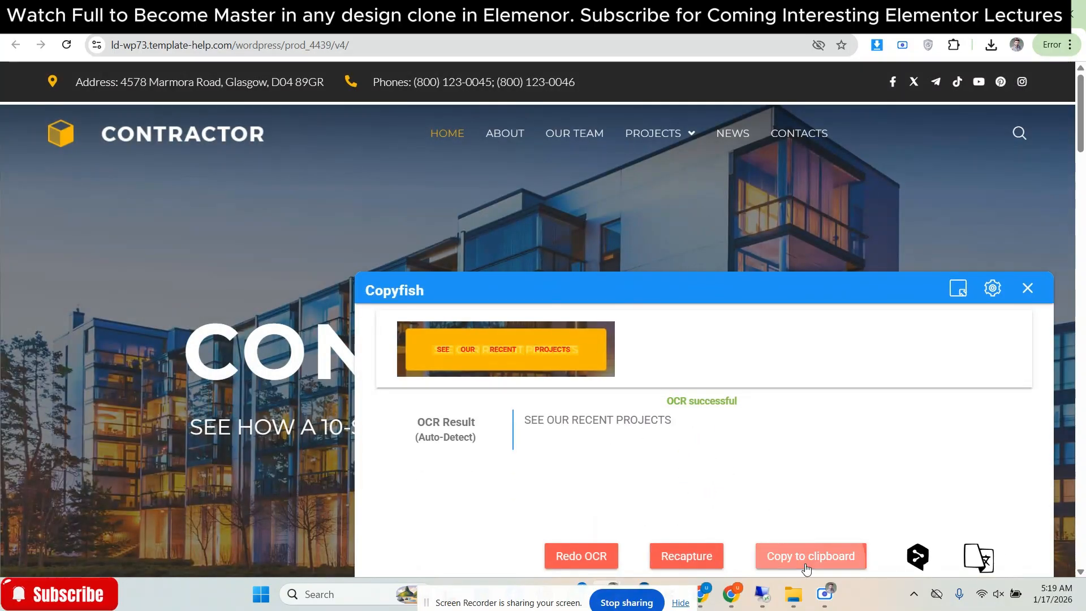
Close the Copyfish result and replace the first slide's button text in Elementor with the copied "SEE OUR RECENT PROJECTS"
{"action": "left_click", "coordinate": [1026, 287]}
{"action": "left_click", "coordinate": [480, 14]}
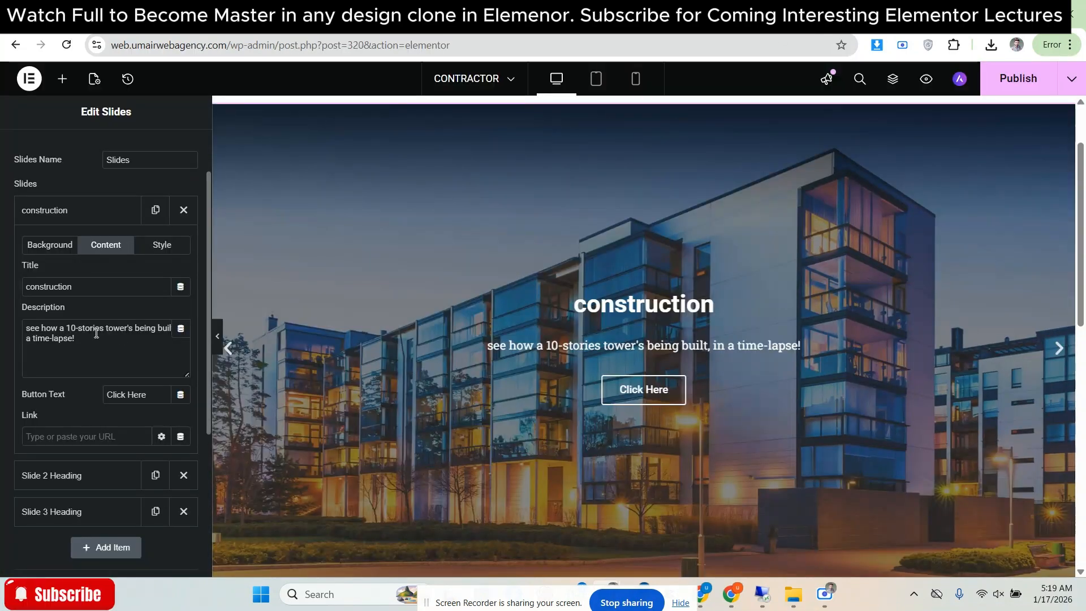
{"action": "right_click", "coordinate": [129, 402]}
{"action": "left_click", "coordinate": [182, 258]}
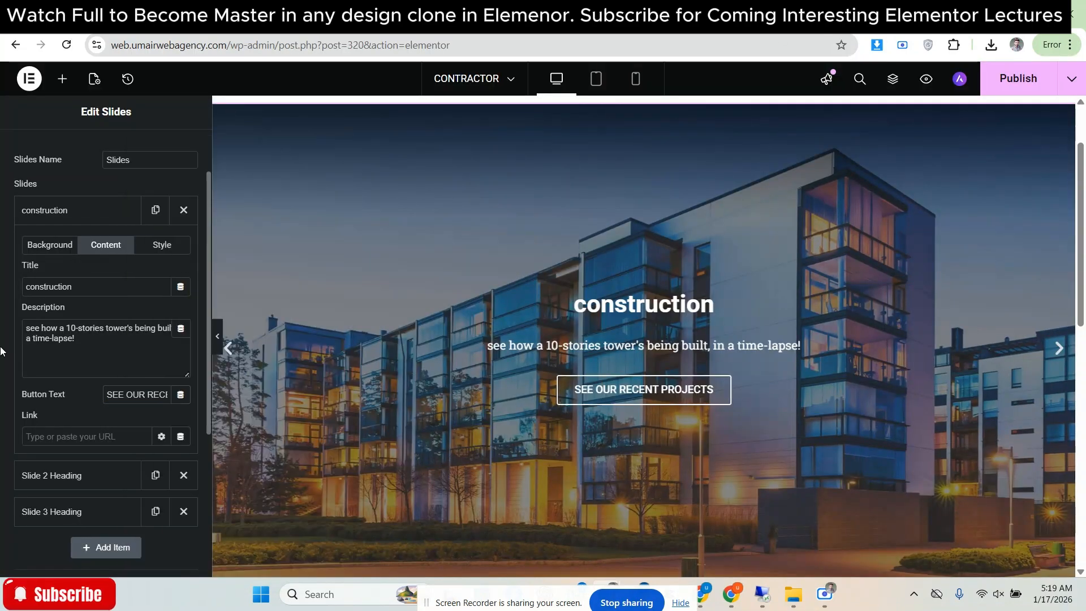
On the template page, inspect the hero heading's font properties with the Font Picker extension
{"action": "left_click", "coordinate": [735, 14]}
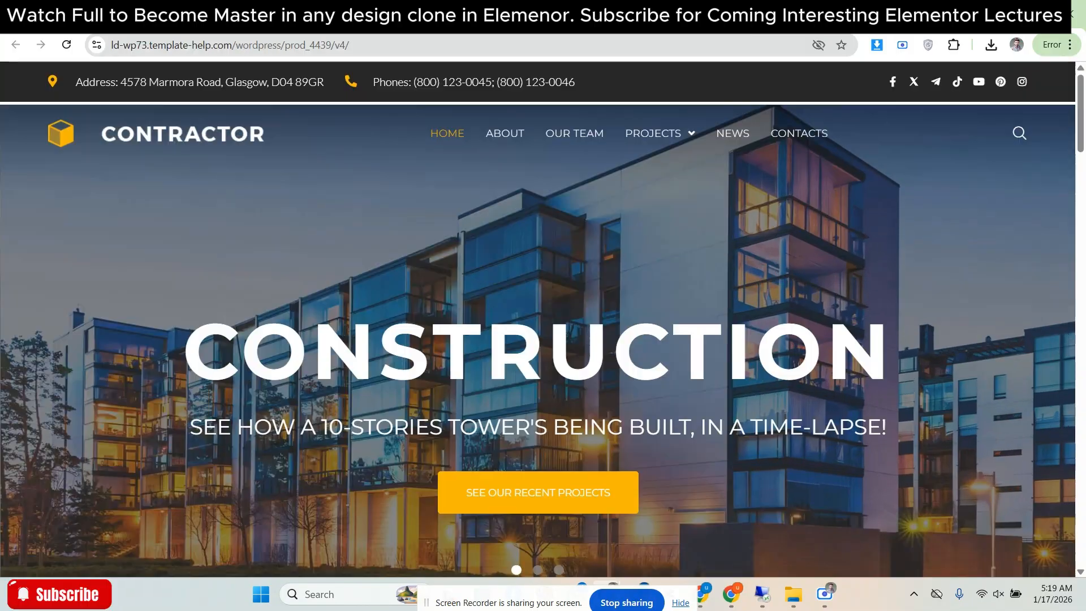
{"action": "right_click", "coordinate": [582, 355]}
{"action": "left_click", "coordinate": [612, 490]}
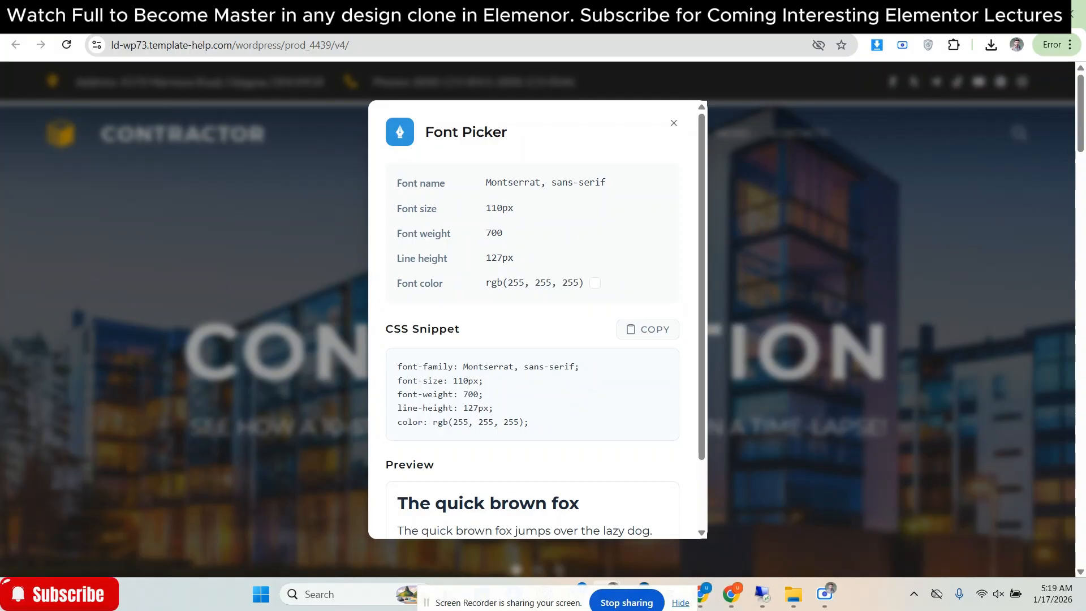
Back in Elementor, set the Slides widget's title text color to white
{"action": "left_click", "coordinate": [611, 14]}
{"action": "scroll", "coordinate": [127, 213], "scroll_direction": "up", "scroll_amount": 2}
{"action": "left_click", "coordinate": [93, 152]}
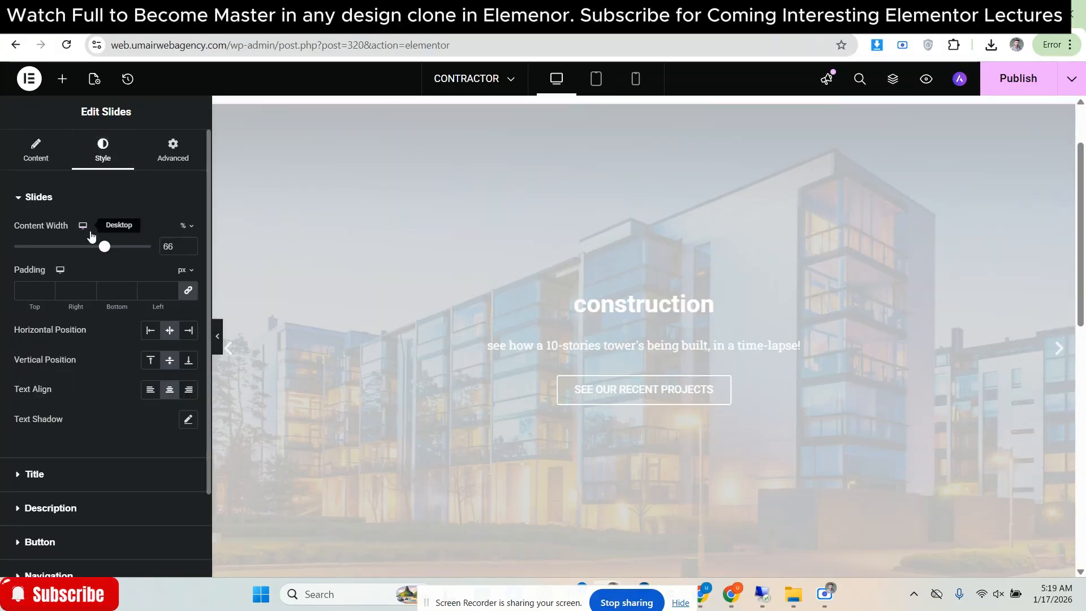
{"action": "left_click", "coordinate": [38, 162]}
{"action": "left_click", "coordinate": [103, 148]}
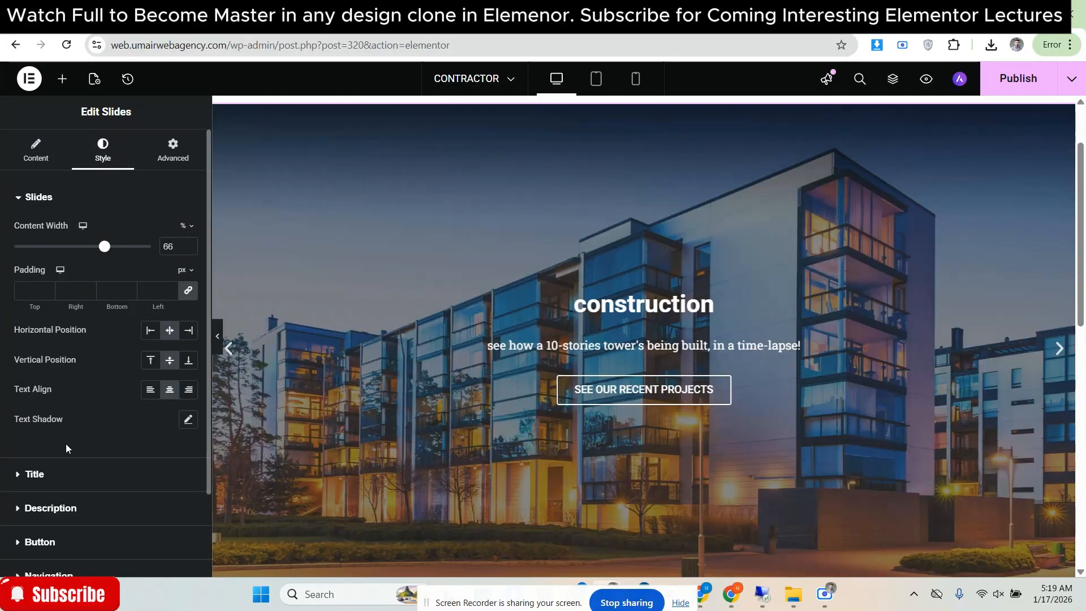
{"action": "left_click", "coordinate": [69, 474]}
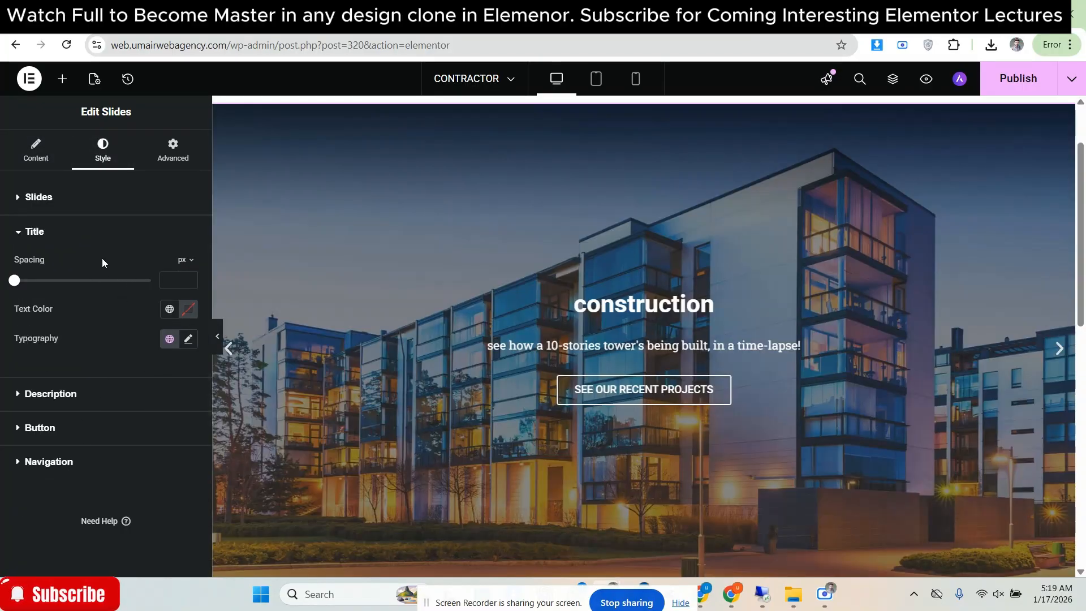
{"action": "left_click", "coordinate": [189, 311]}
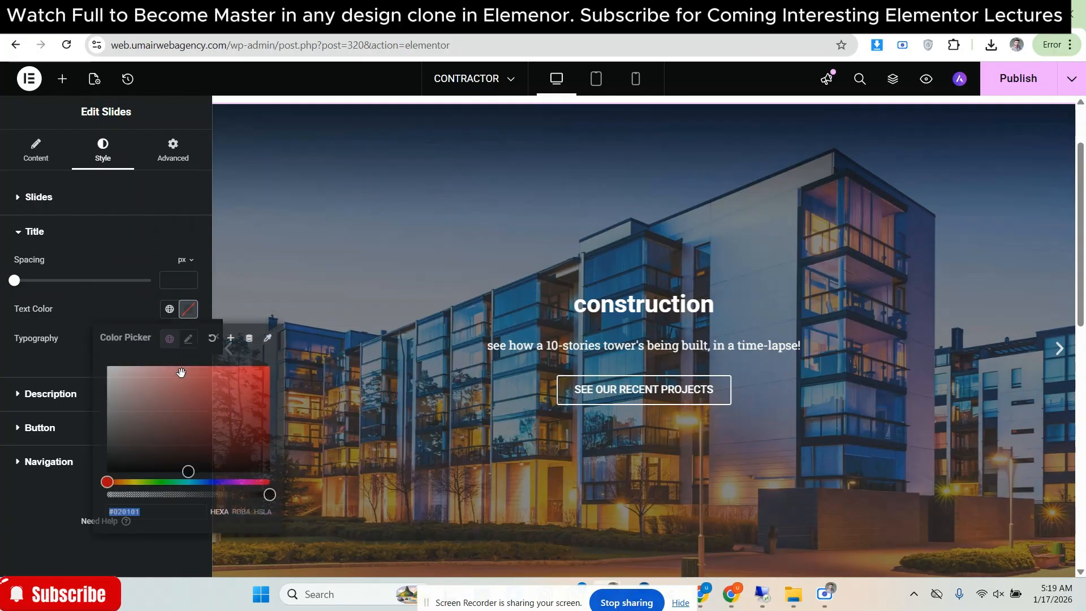
{"action": "left_click_drag", "start_coordinate": [182, 373], "coordinate": [2, 311]}
{"action": "left_click", "coordinate": [3, 311]}
Set the slide title's typography to the Montserrat family, size 110 px and weight 700 (Bold)
{"action": "left_click", "coordinate": [188, 338]}
{"action": "left_click", "coordinate": [148, 405]}
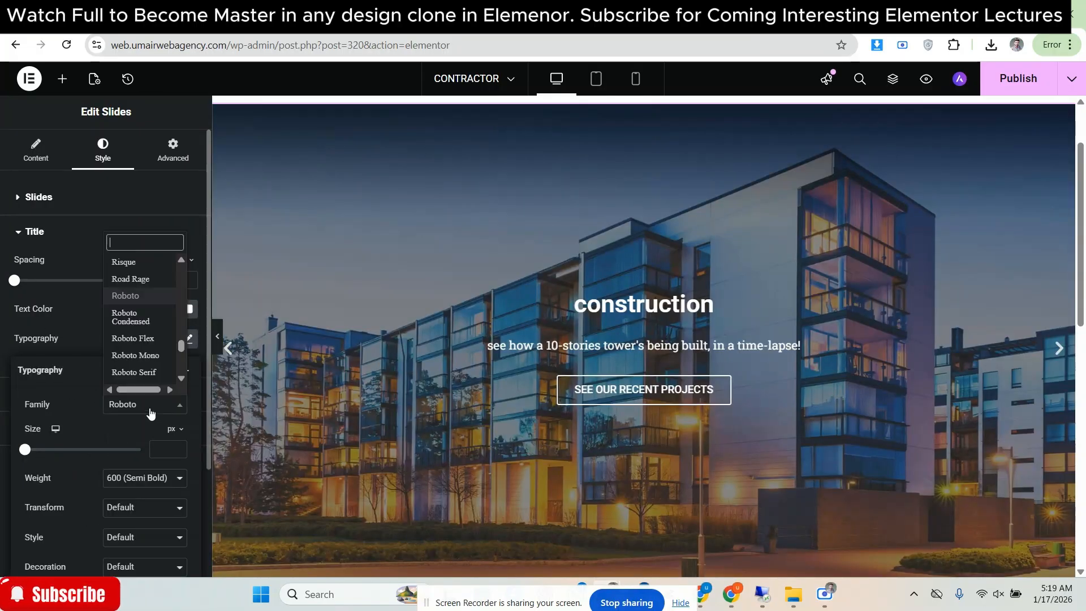
{"action": "type", "text": "MONTS"}
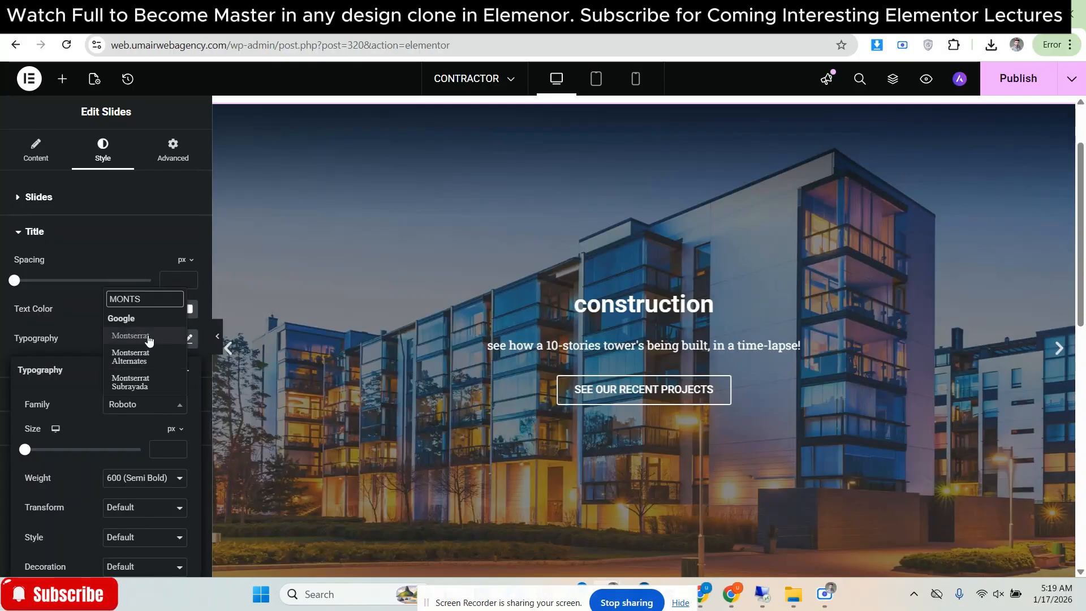
{"action": "key", "text": "Return"}
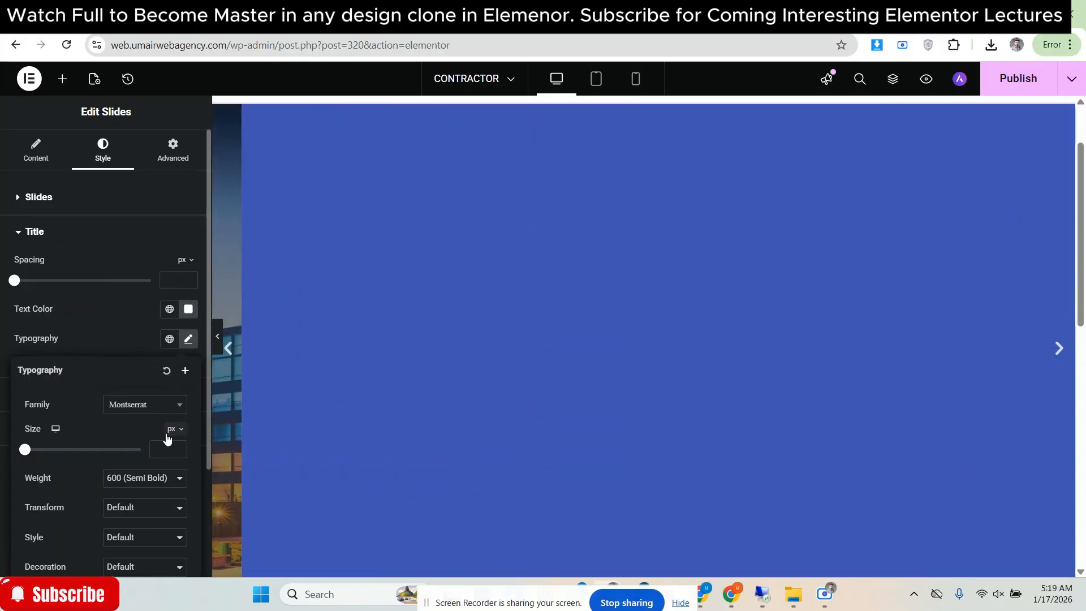
{"action": "left_click", "coordinate": [164, 449]}
{"action": "type", "text": "110"}
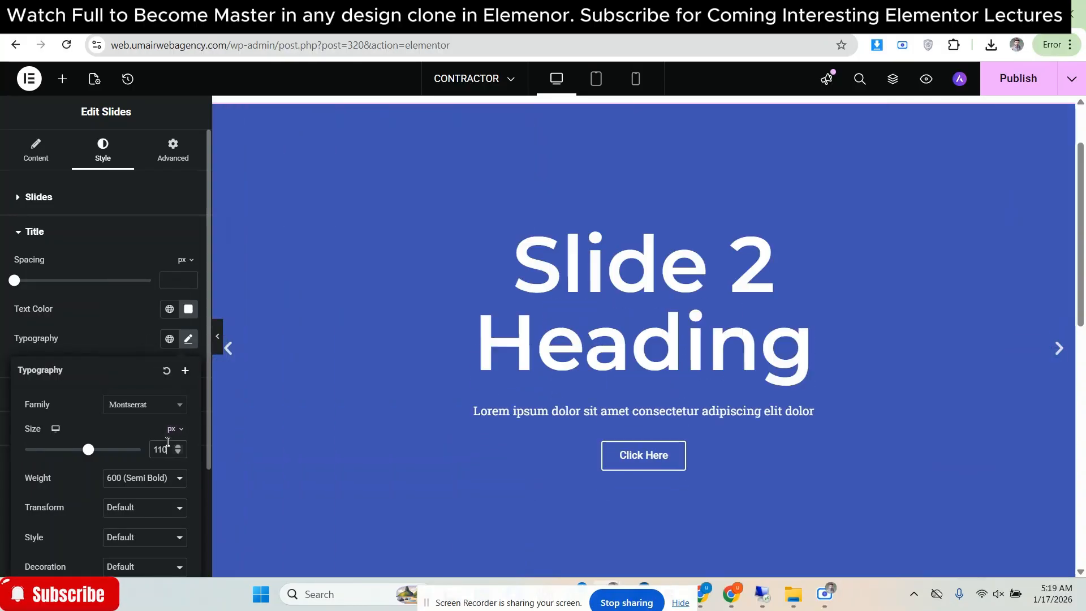
{"action": "left_click", "coordinate": [163, 477]}
{"action": "left_click", "coordinate": [143, 372]}
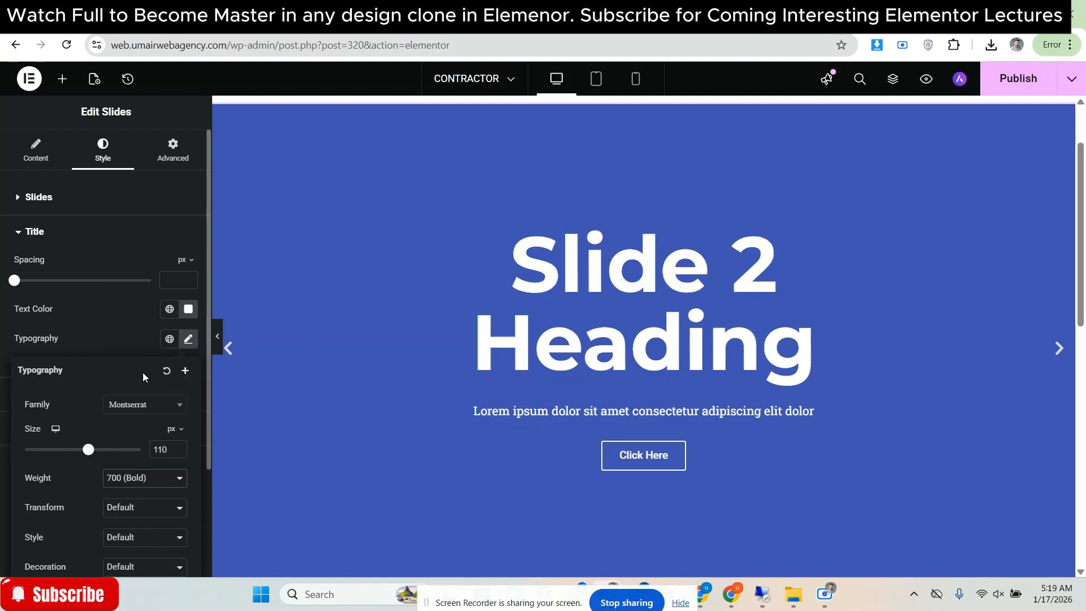
Check the heading's line height on the template page, then give the slide title a 127 px line height and Uppercase transform
{"action": "scroll", "coordinate": [119, 497], "scroll_direction": "down", "scroll_amount": 3}
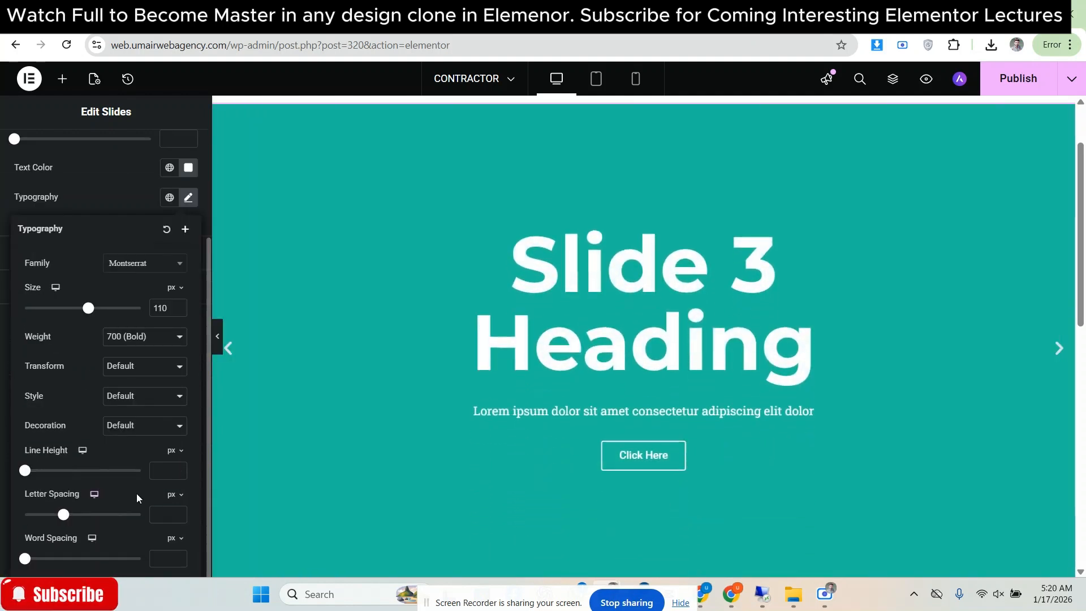
{"action": "left_click", "coordinate": [729, 16]}
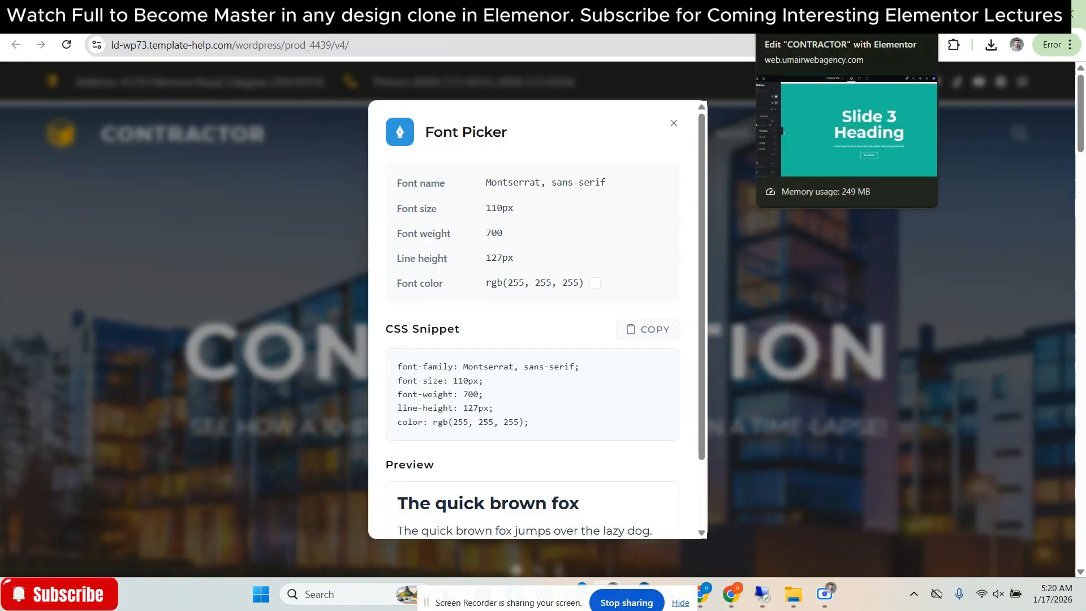
{"action": "left_click", "coordinate": [783, 16]}
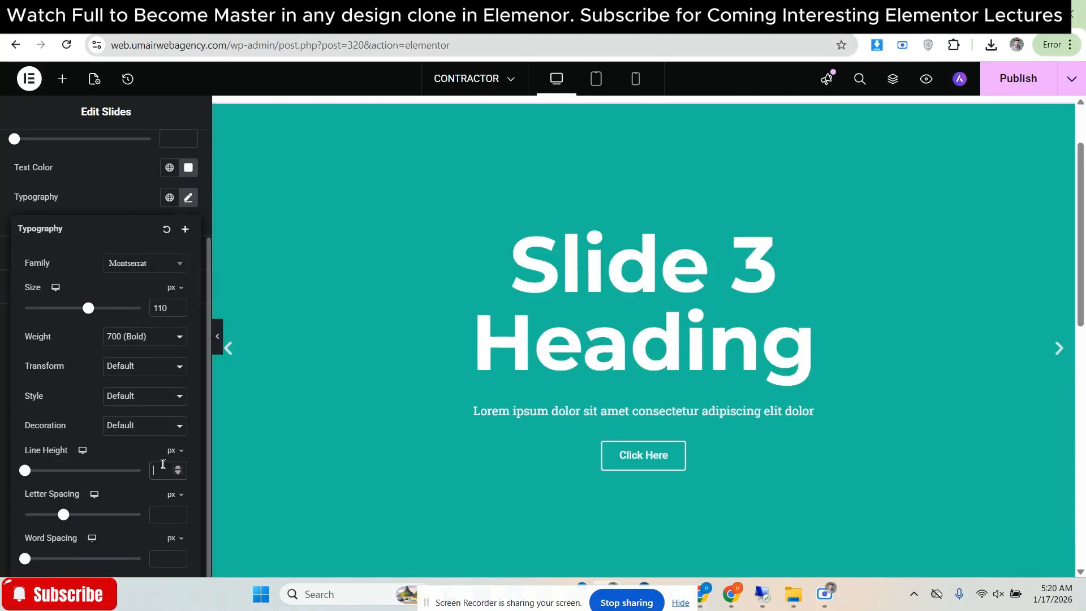
{"action": "type", "text": "127"}
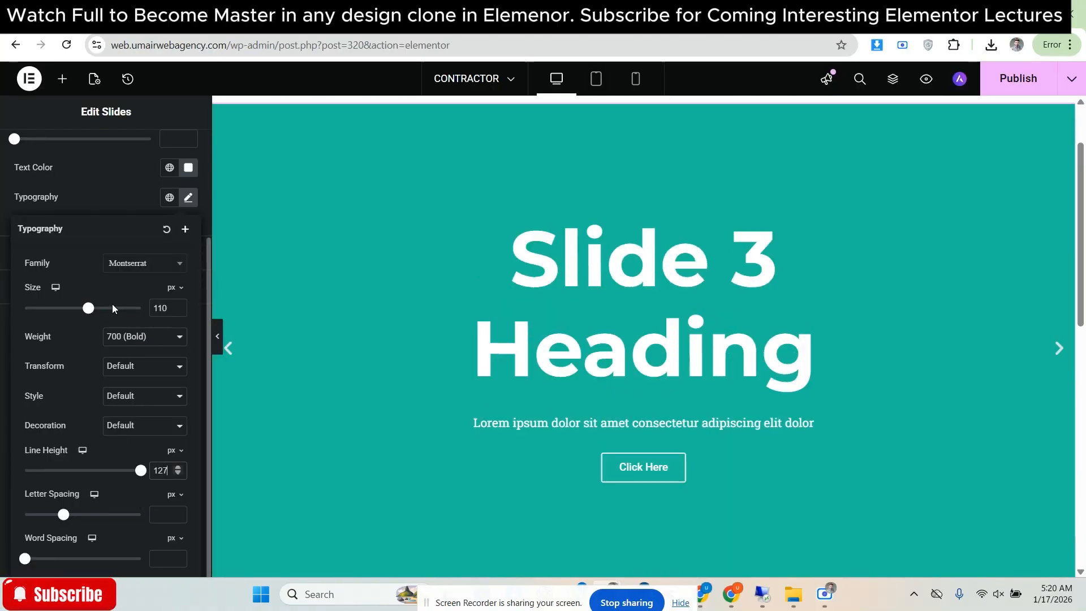
{"action": "left_click", "coordinate": [132, 368]}
{"action": "left_click", "coordinate": [136, 400]}
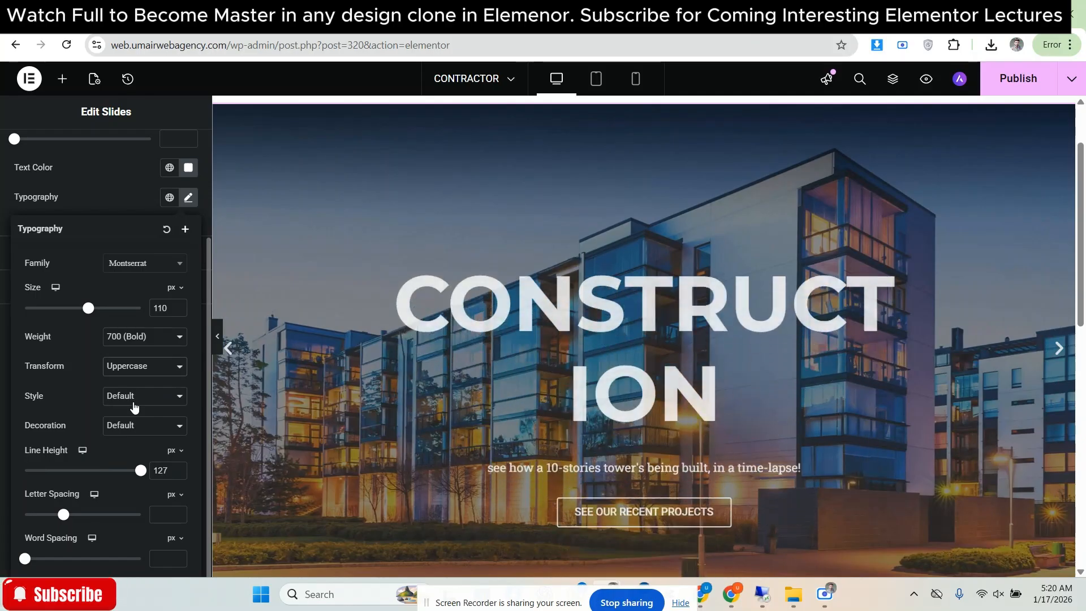
{"action": "left_click", "coordinate": [120, 211]}
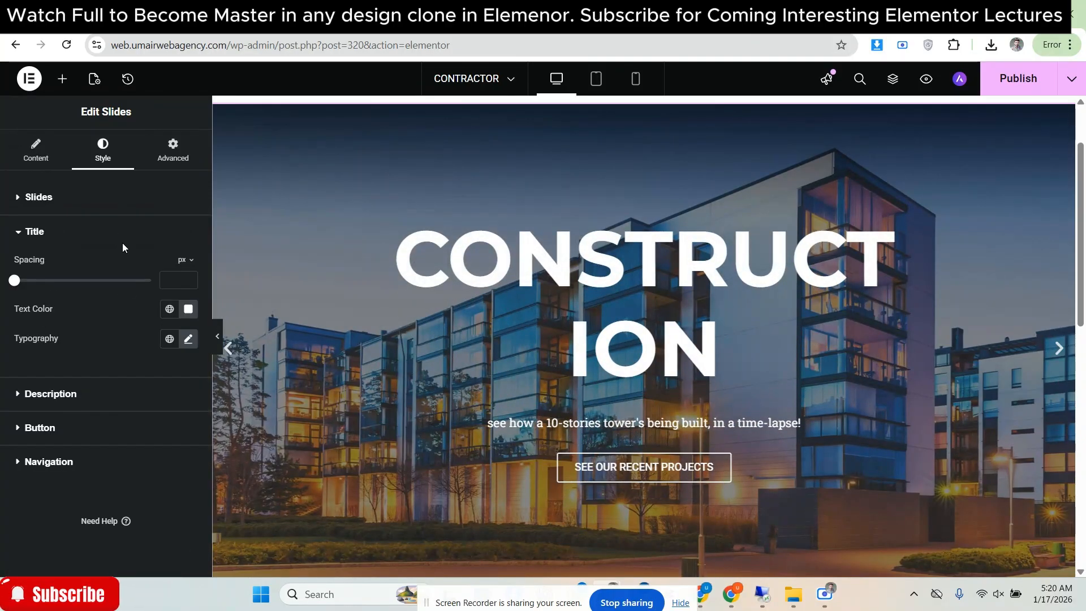
Increase the Slides widget's content width to 100% so the title has room for a single line
{"action": "left_click", "coordinate": [108, 202]}
{"action": "left_click", "coordinate": [31, 153]}
{"action": "left_click", "coordinate": [68, 281]}
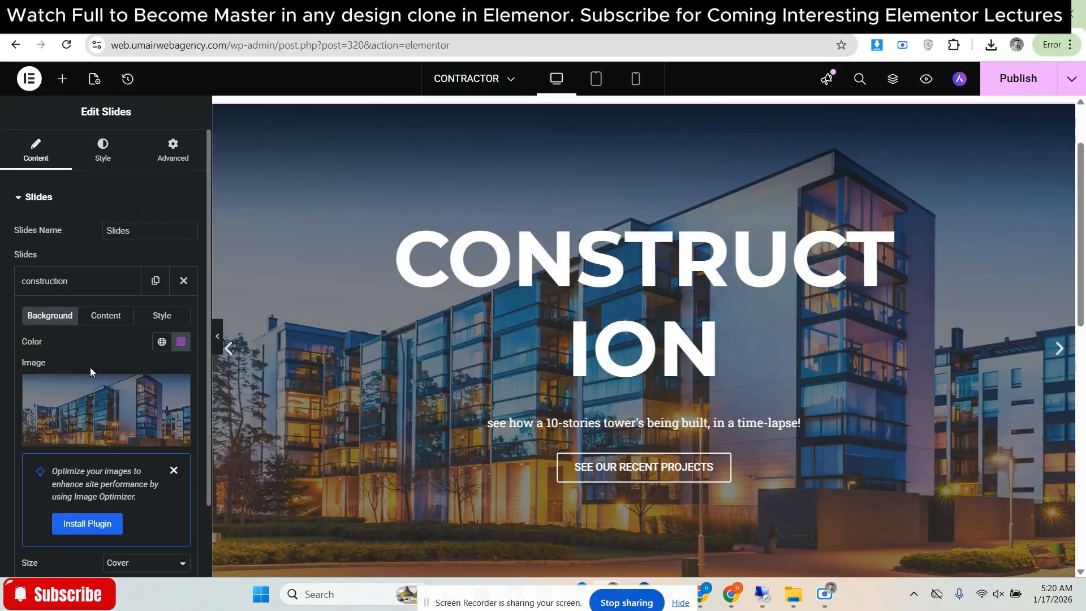
{"action": "left_click", "coordinate": [86, 317]}
{"action": "left_click", "coordinate": [64, 318]}
{"action": "left_click", "coordinate": [93, 281]}
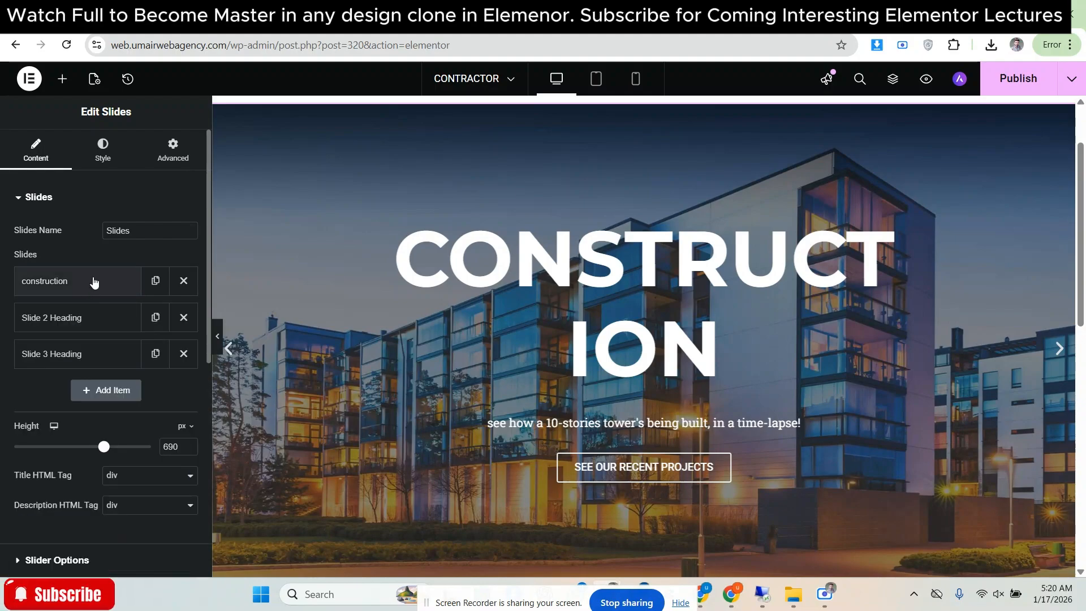
{"action": "left_click", "coordinate": [91, 160]}
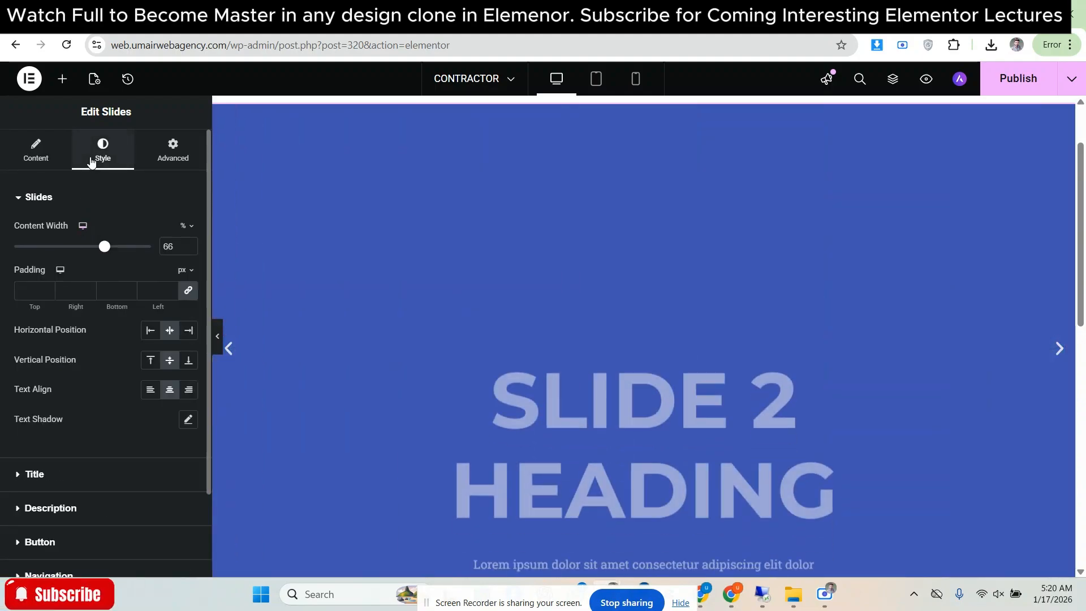
{"action": "left_click", "coordinate": [48, 202]}
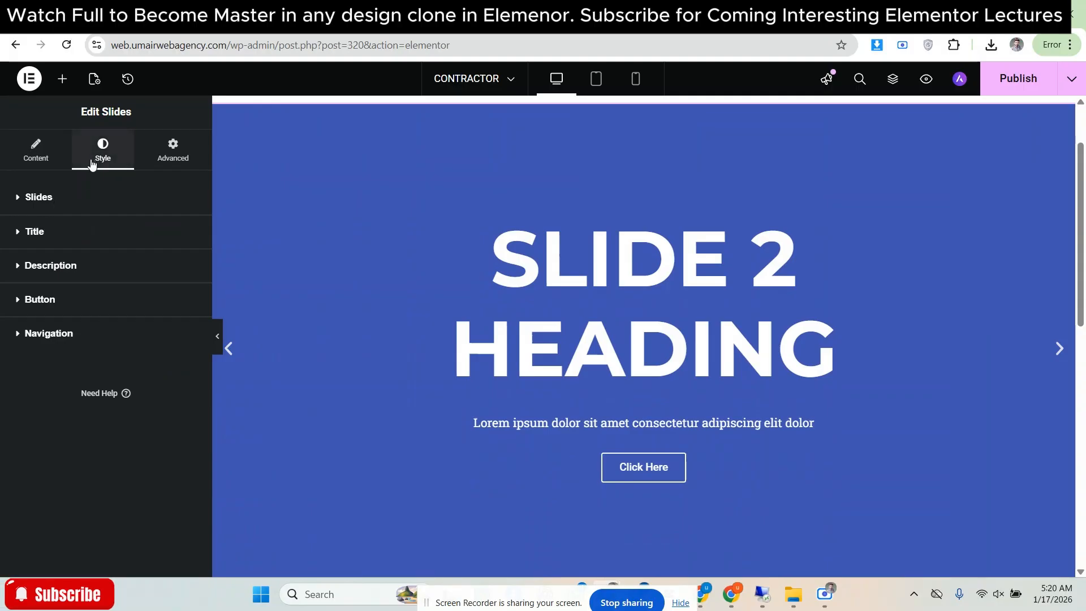
{"action": "left_click", "coordinate": [54, 204]}
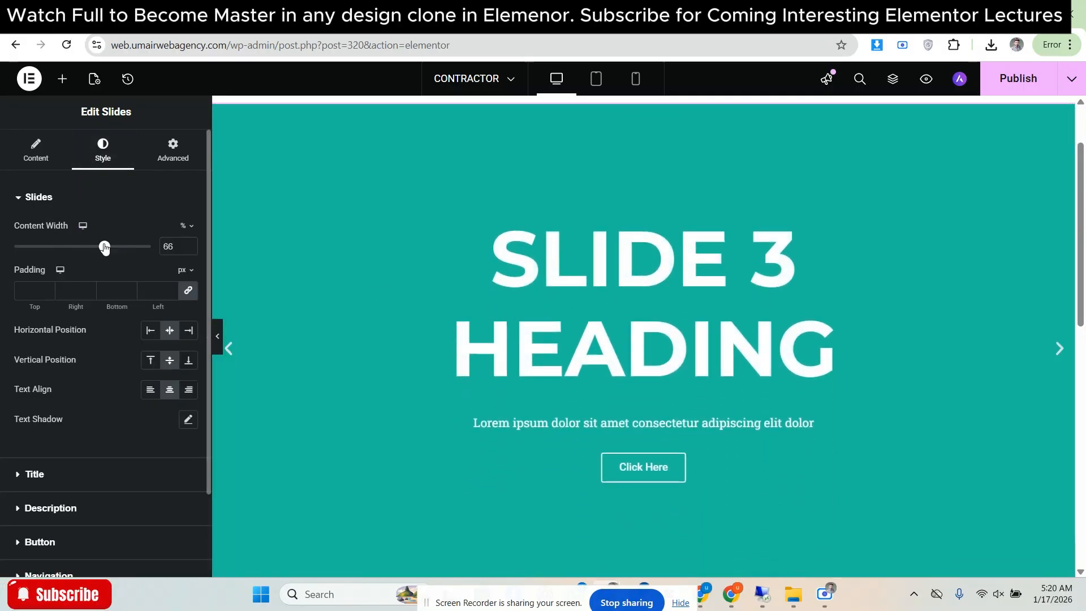
{"action": "left_click_drag", "start_coordinate": [104, 246], "coordinate": [162, 247]}
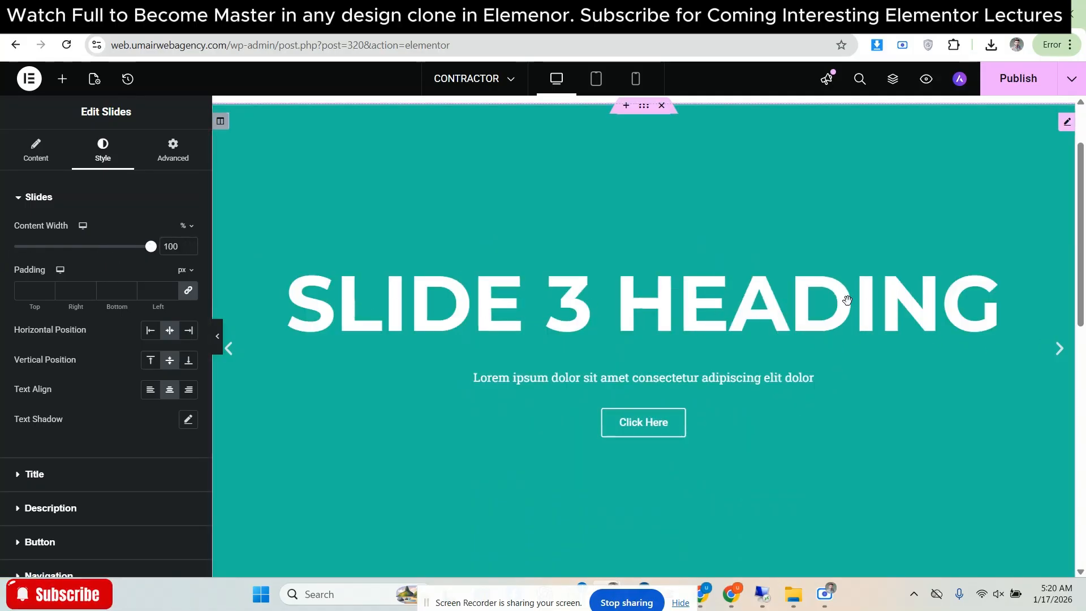
{"action": "left_click_drag", "start_coordinate": [150, 246], "coordinate": [181, 253]}
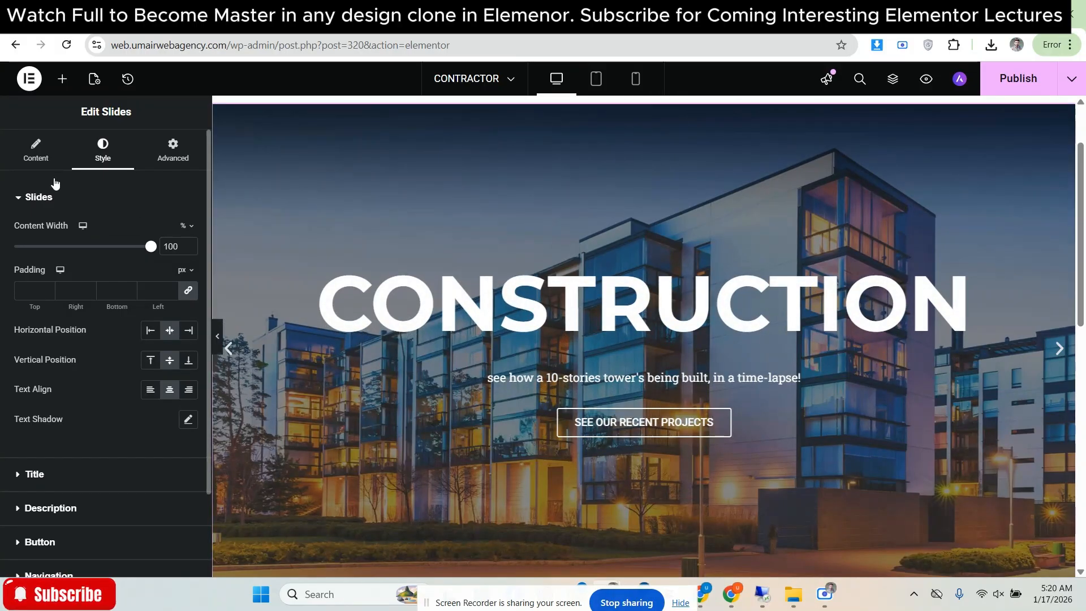
Close the Font Picker result on the template page and turn off autoplay in the Slides widget's slider options
{"action": "left_click", "coordinate": [36, 150]}
{"action": "left_click", "coordinate": [735, 14]}
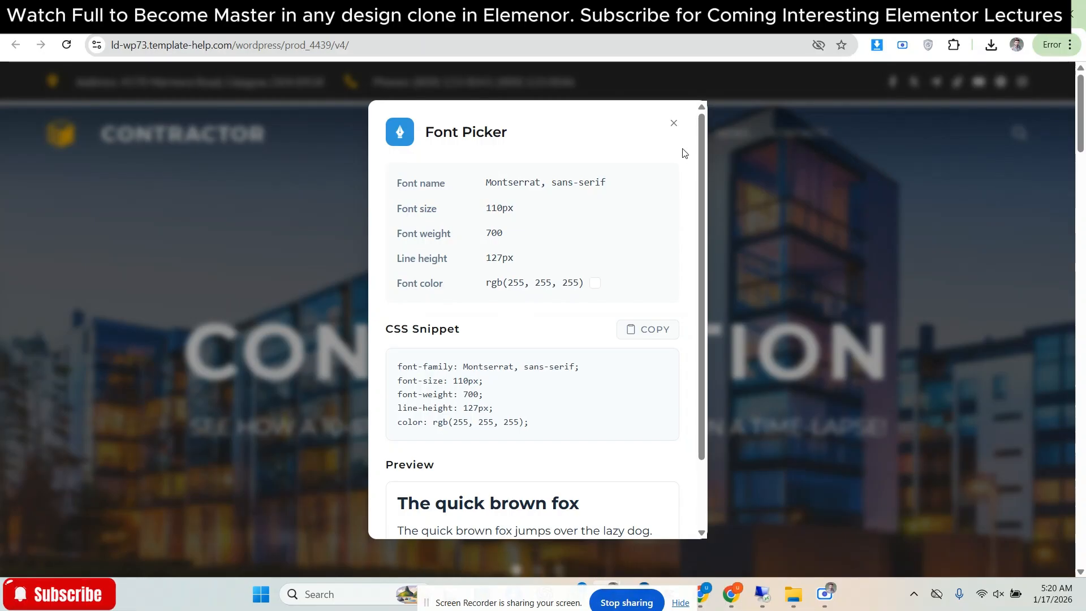
{"action": "left_click", "coordinate": [673, 123]}
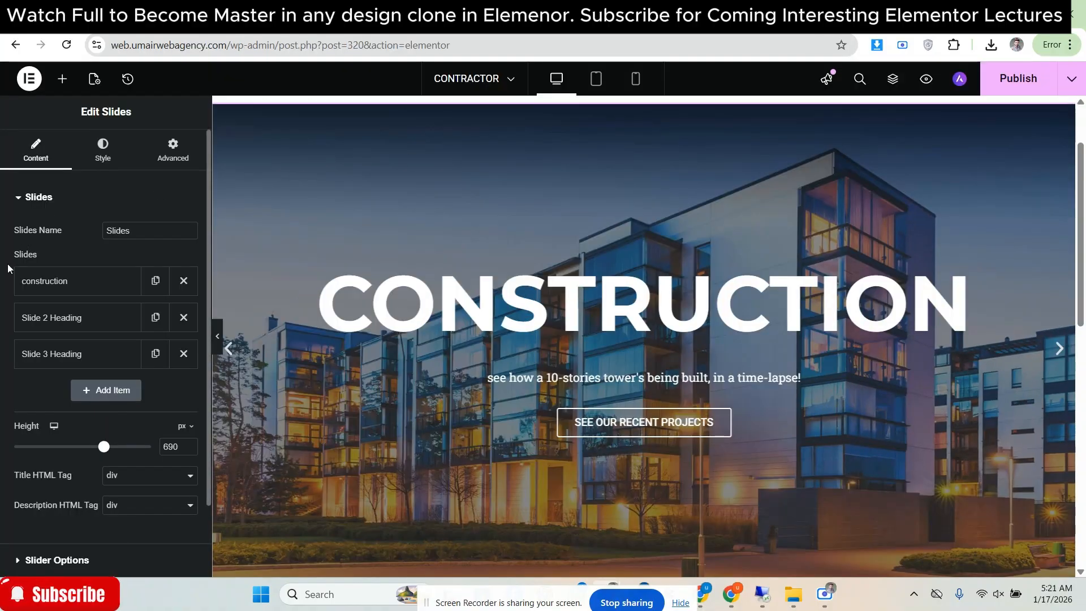
{"action": "scroll", "coordinate": [12, 338], "scroll_direction": "down", "scroll_amount": 2}
{"action": "scroll", "coordinate": [19, 300], "scroll_direction": "up", "scroll_amount": 2}
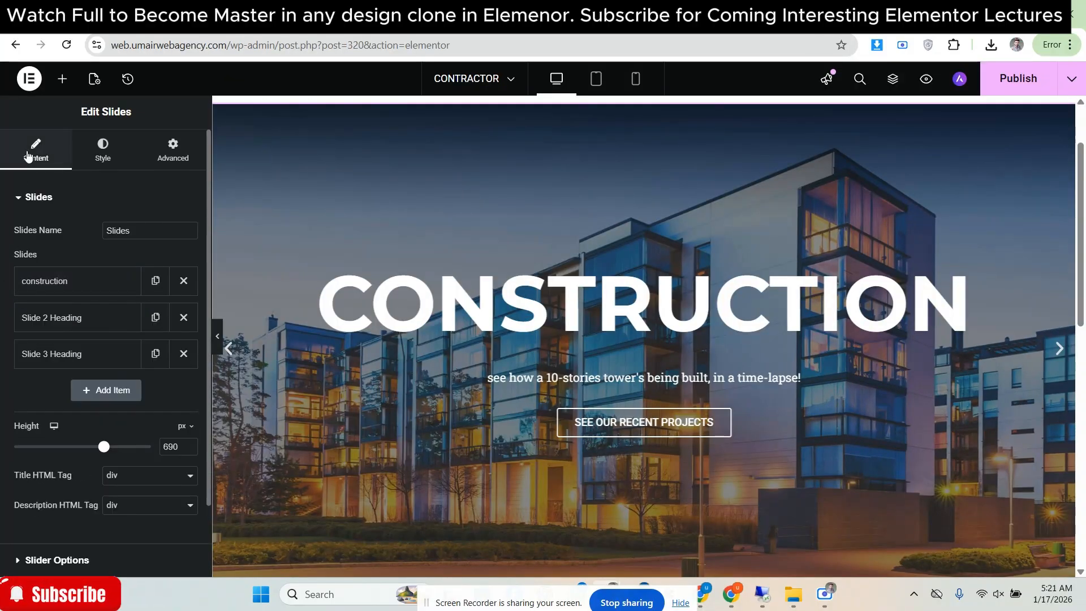
{"action": "scroll", "coordinate": [26, 346], "scroll_direction": "down", "scroll_amount": 2}
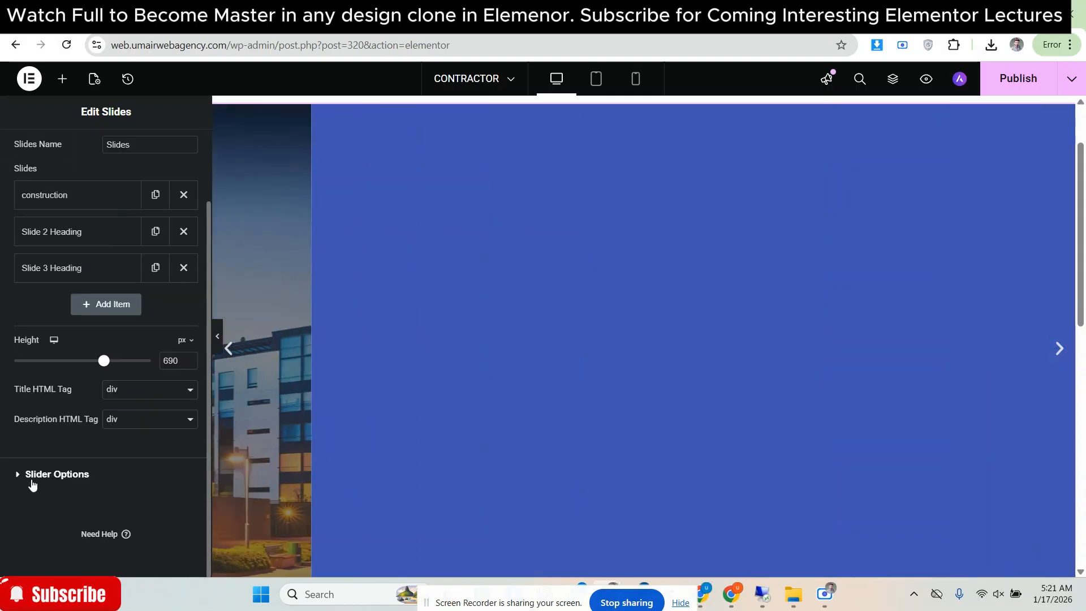
{"action": "left_click", "coordinate": [30, 475]}
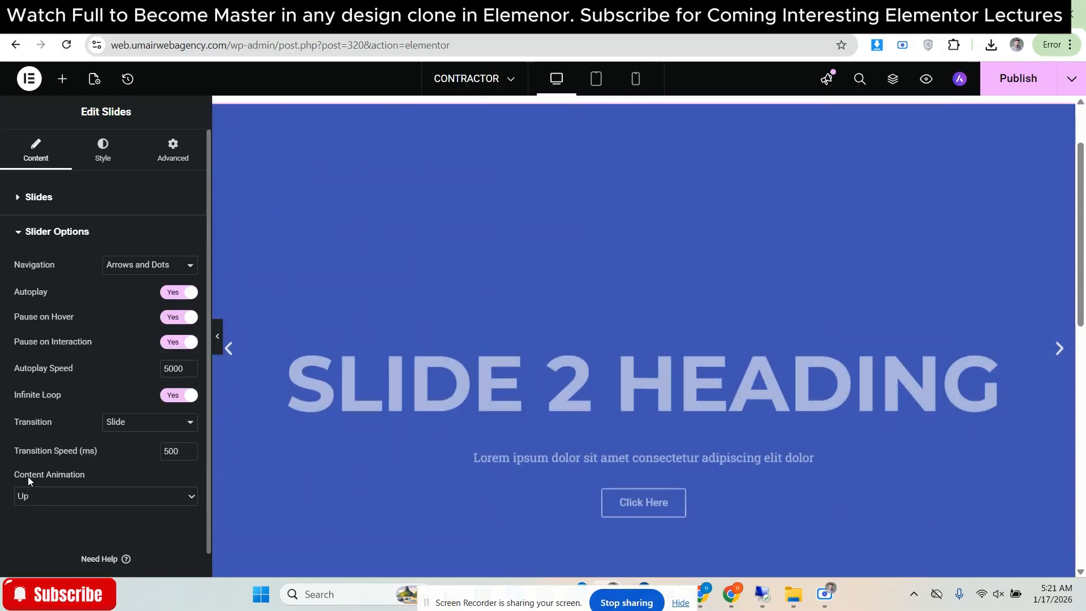
{"action": "left_click", "coordinate": [177, 293]}
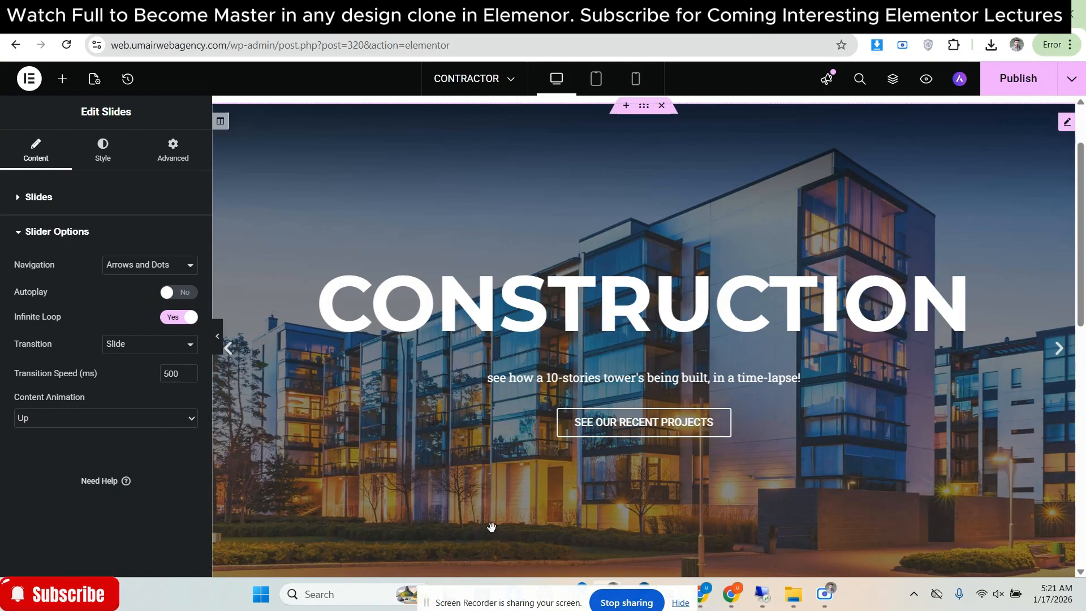
Compare the slider's navigation with the template page and set the Slides widget's navigation to Dots
{"action": "left_click", "coordinate": [820, 13]}
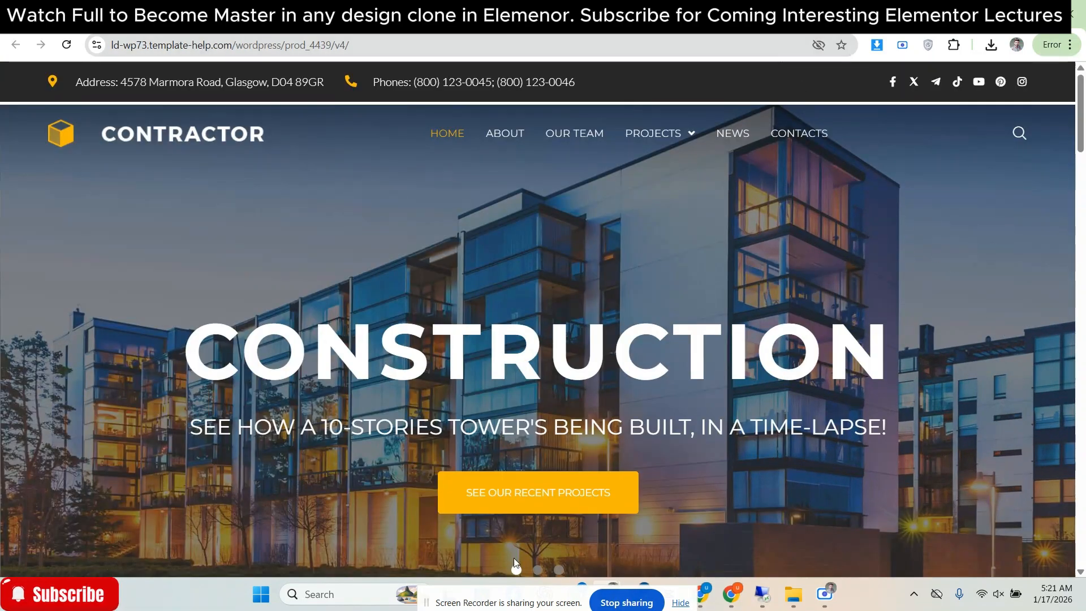
{"action": "left_click", "coordinate": [713, 14]}
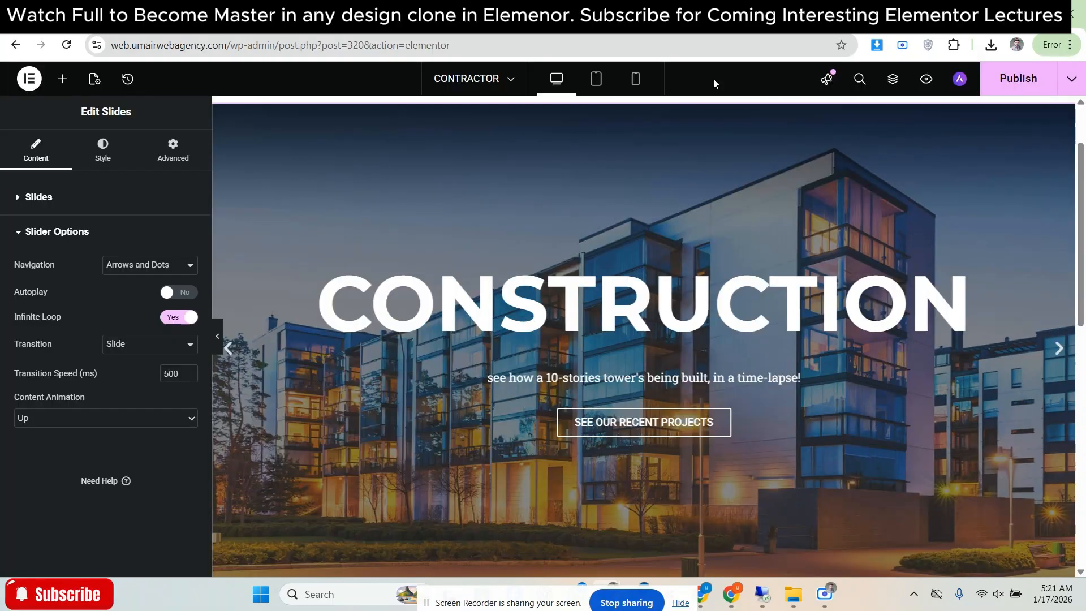
{"action": "left_click", "coordinate": [115, 267]}
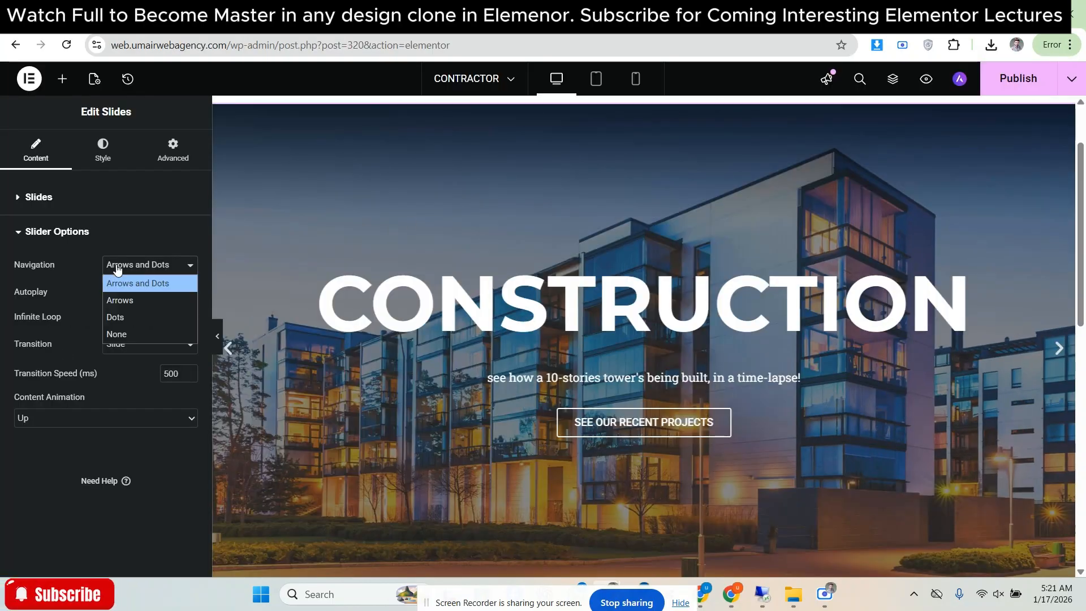
{"action": "left_click", "coordinate": [128, 316]}
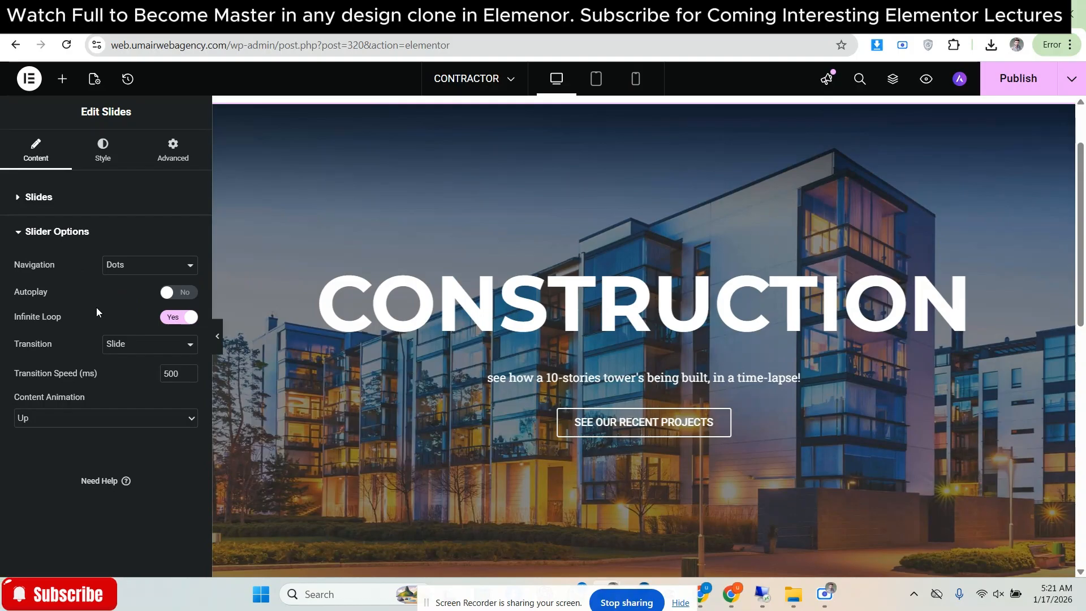
Compare the slide title with the template page, then set the title typography's letter spacing to 10 px
{"action": "left_click", "coordinate": [102, 148]}
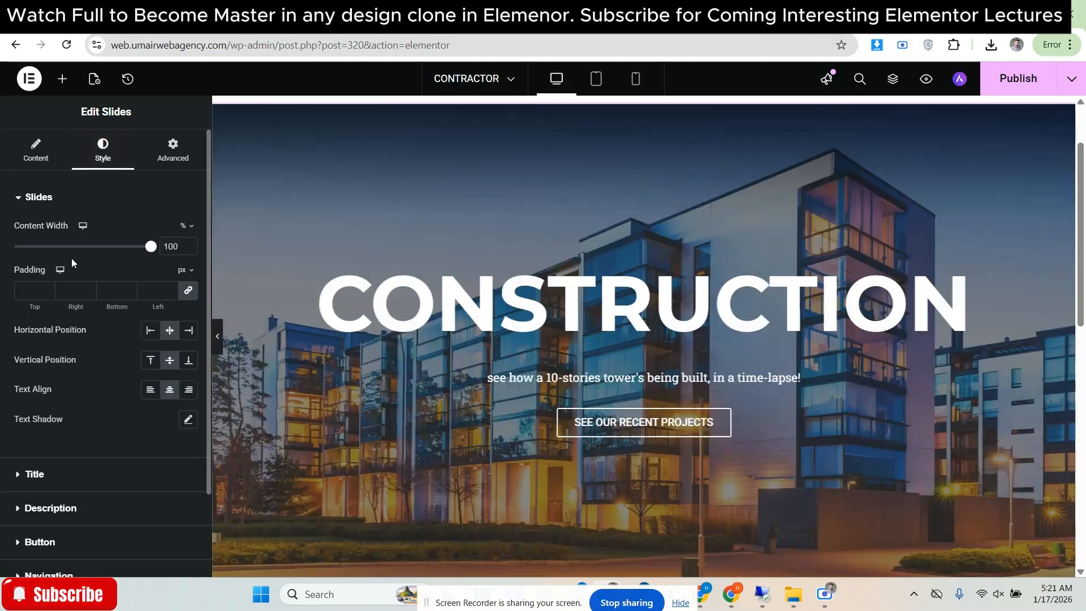
{"action": "scroll", "coordinate": [41, 362], "scroll_direction": "down", "scroll_amount": 2}
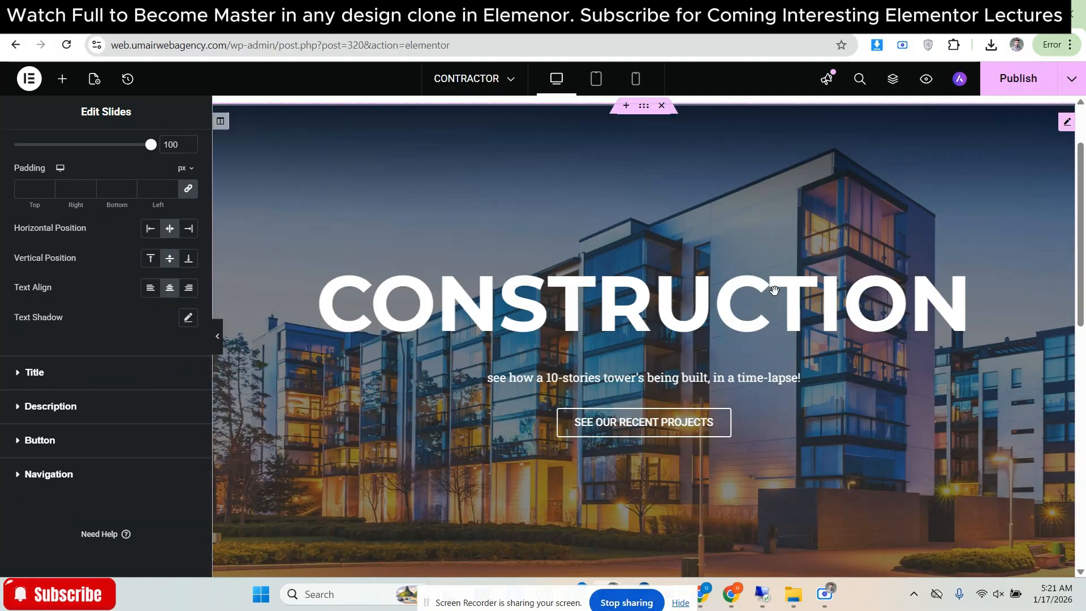
{"action": "left_click", "coordinate": [791, 13]}
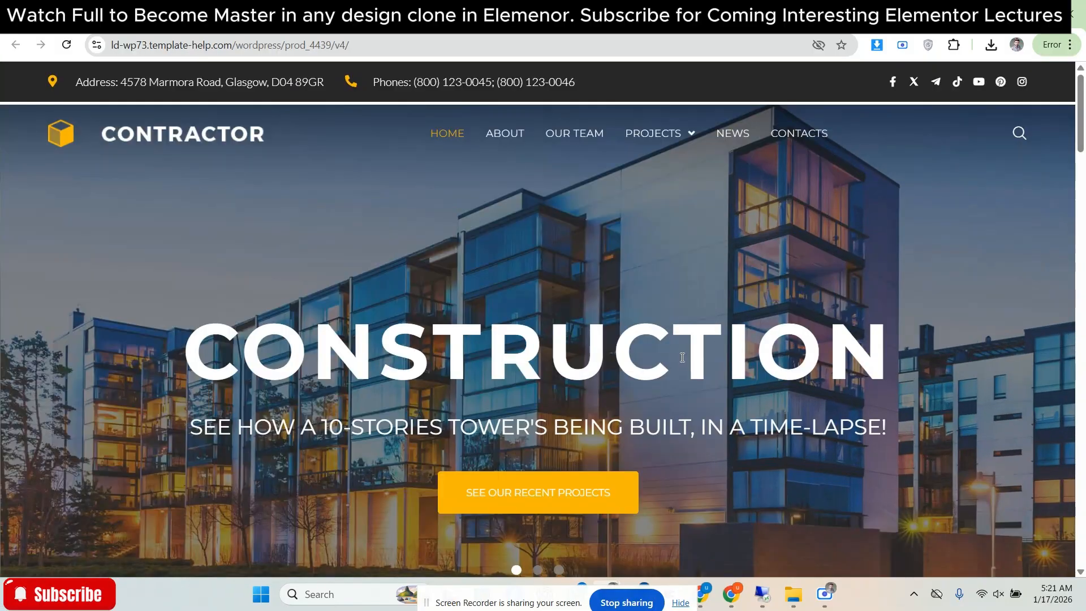
{"action": "left_click", "coordinate": [678, 14]}
{"action": "scroll", "coordinate": [89, 308], "scroll_direction": "up", "scroll_amount": 2}
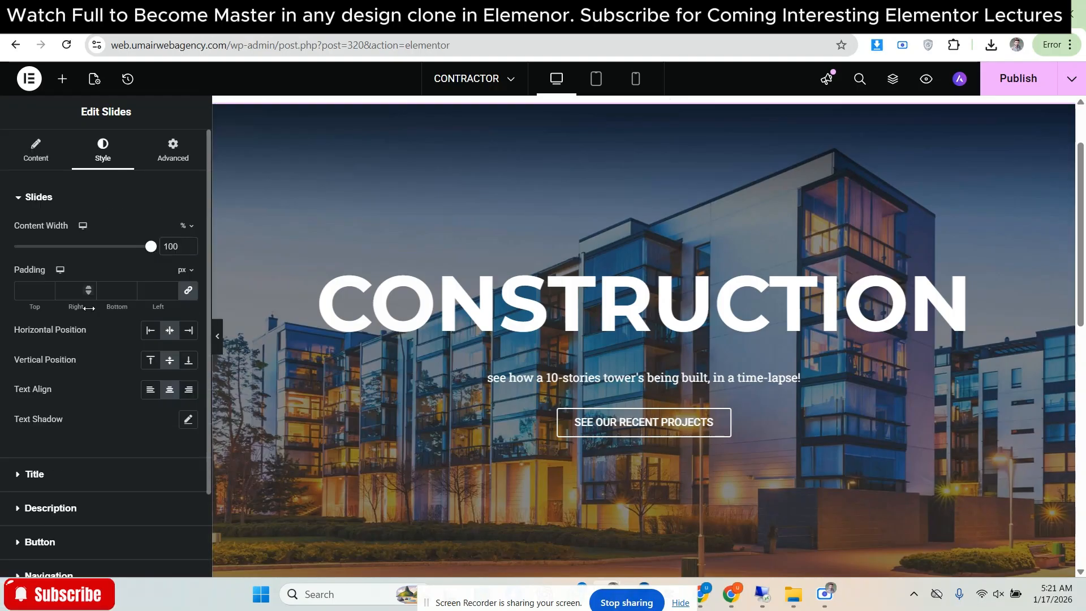
{"action": "scroll", "coordinate": [143, 266], "scroll_direction": "down", "scroll_amount": 2}
{"action": "left_click", "coordinate": [136, 371]}
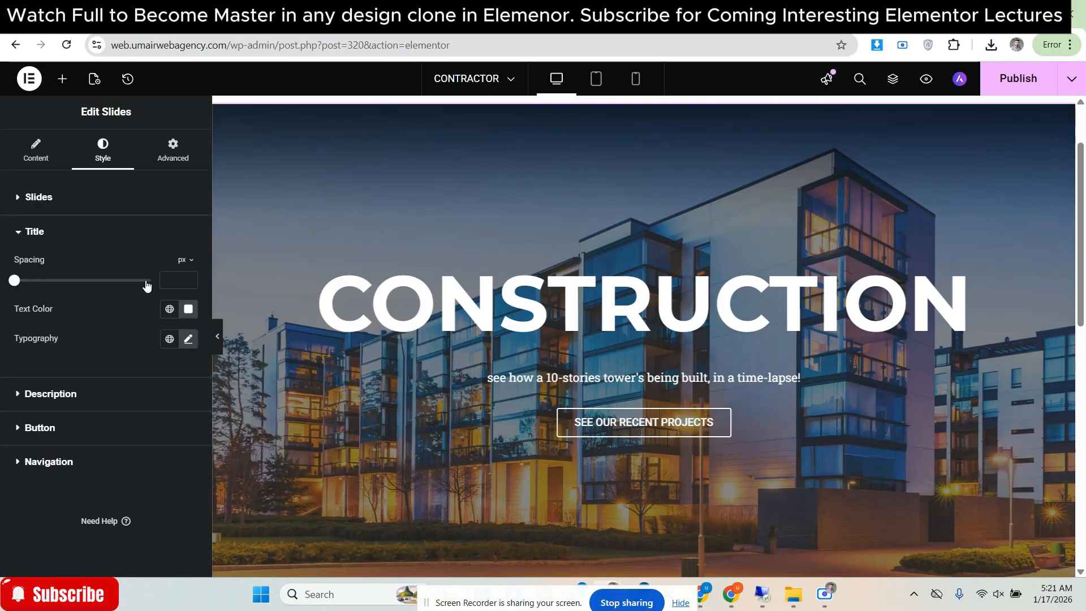
{"action": "left_click", "coordinate": [190, 339]}
{"action": "left_click", "coordinate": [177, 510]}
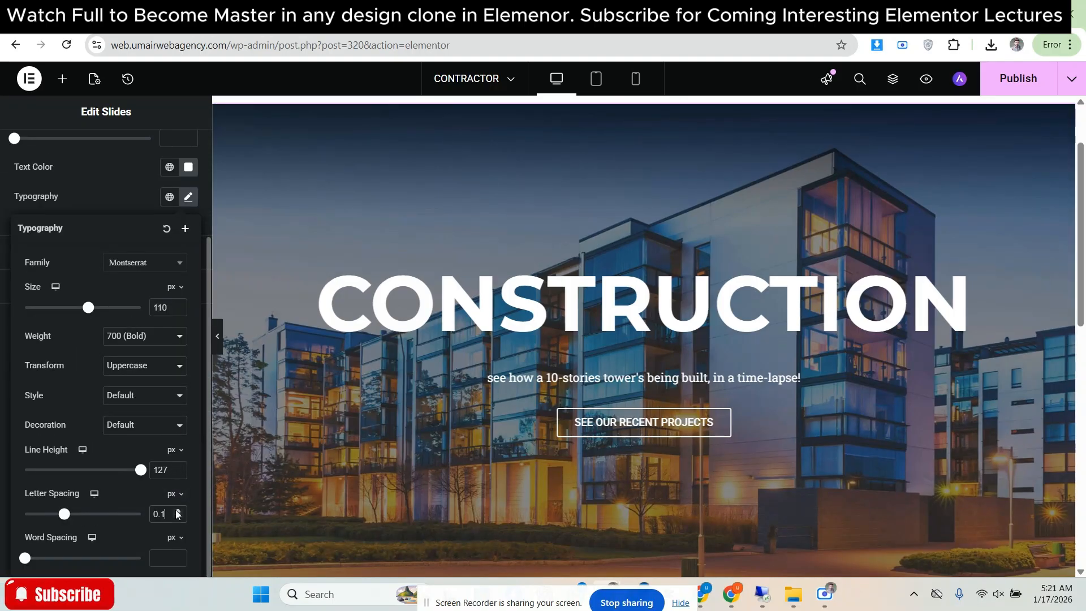
{"action": "left_click_drag", "start_coordinate": [177, 514], "coordinate": [177, 512]}
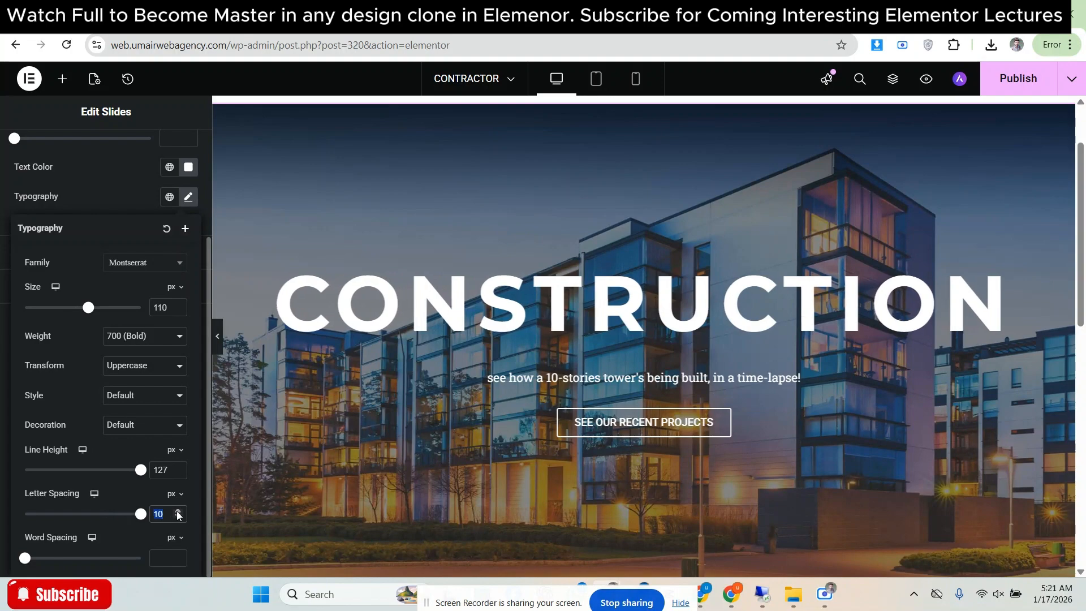
{"action": "left_click", "coordinate": [177, 518]}
{"action": "left_click", "coordinate": [178, 512]}
{"action": "left_click", "coordinate": [204, 418]}
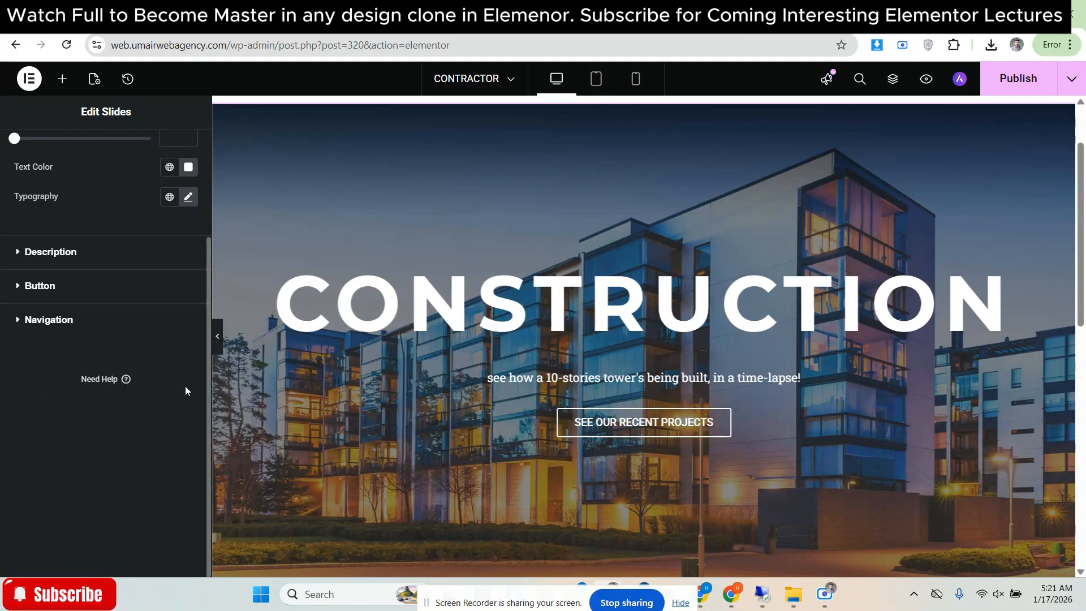
Preview the slider at full width and compare the title's letter spacing with the CONSTRUCTION heading on the template page
{"action": "left_click", "coordinate": [218, 337]}
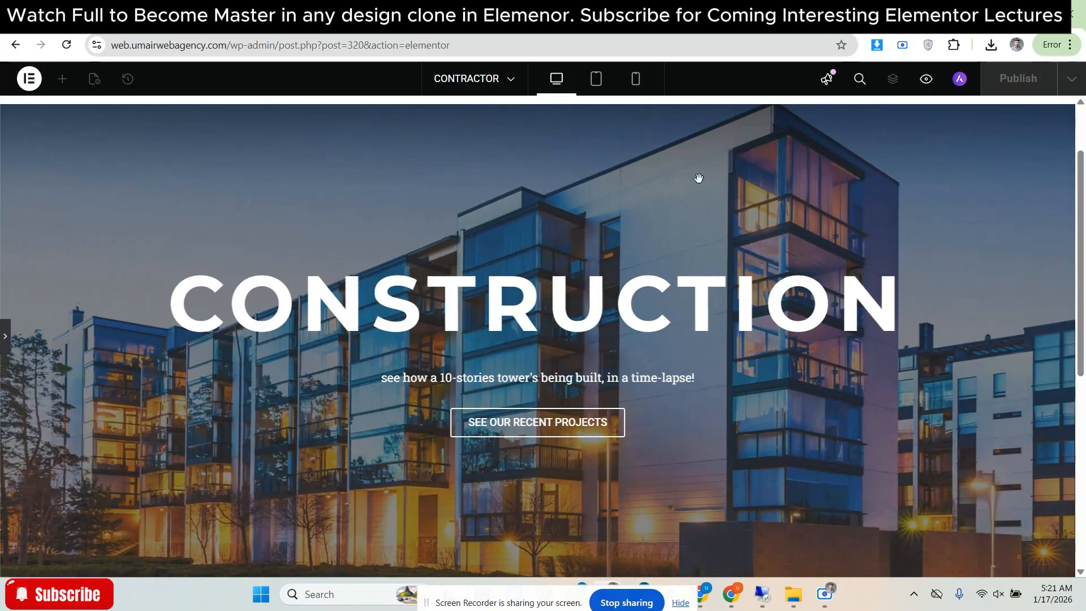
{"action": "left_click", "coordinate": [808, 13]}
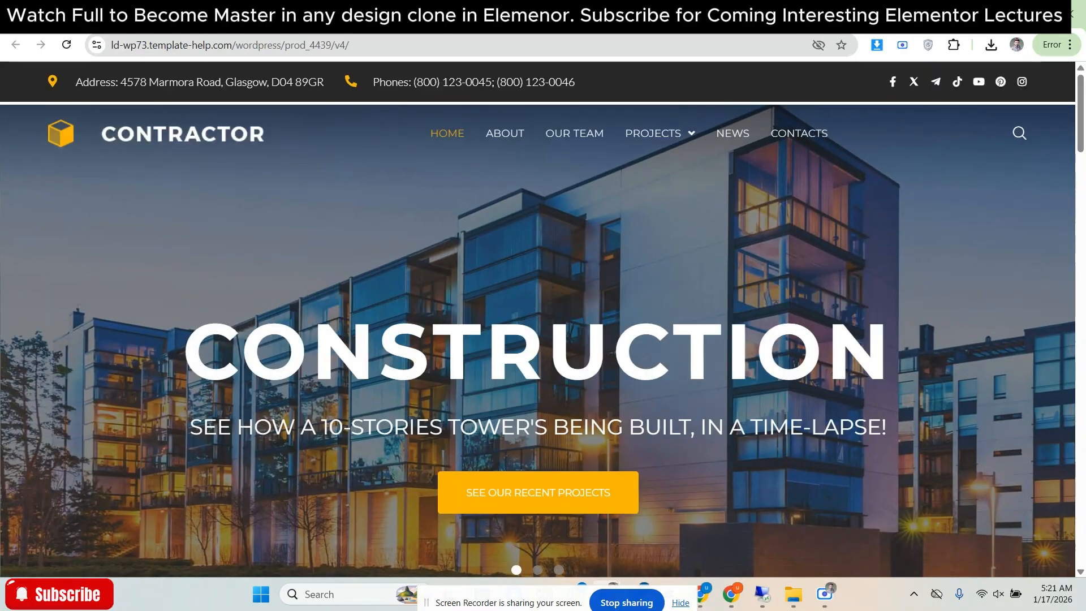
{"action": "scroll", "coordinate": [537, 317], "scroll_direction": "down", "scroll_amount": 1}
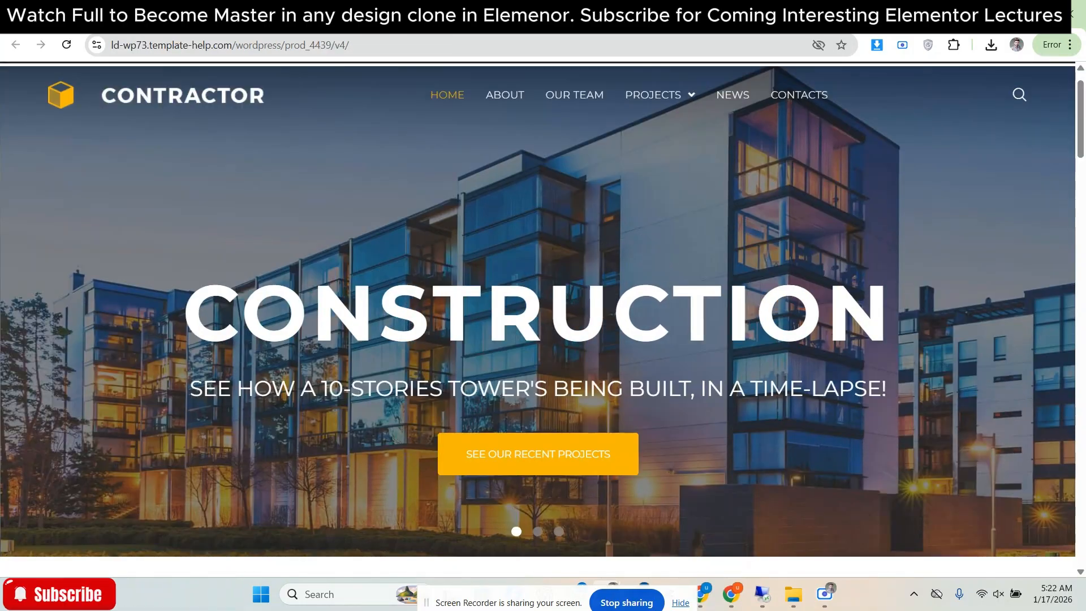
{"action": "scroll", "coordinate": [537, 316], "scroll_direction": "down", "scroll_amount": 1}
{"action": "key", "text": "ctrl+Tab"}
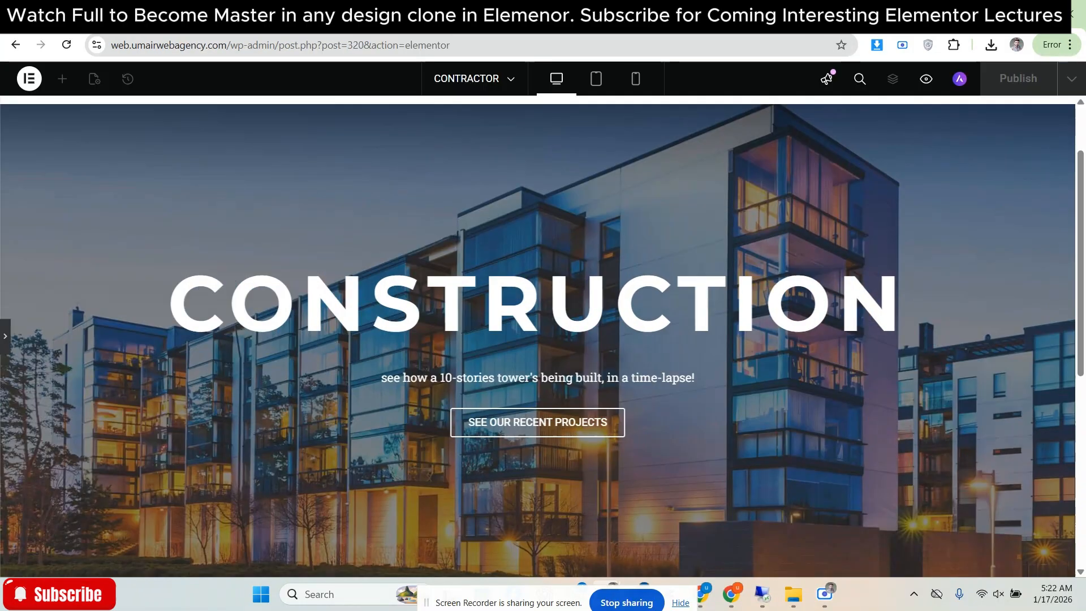
{"action": "key", "text": "ctrl+Tab"}
{"action": "key", "text": "ctrl+Tab"}
Reduce the slide title's letter spacing to 6 px and preview the slider at full width
{"action": "left_click", "coordinate": [2, 335]}
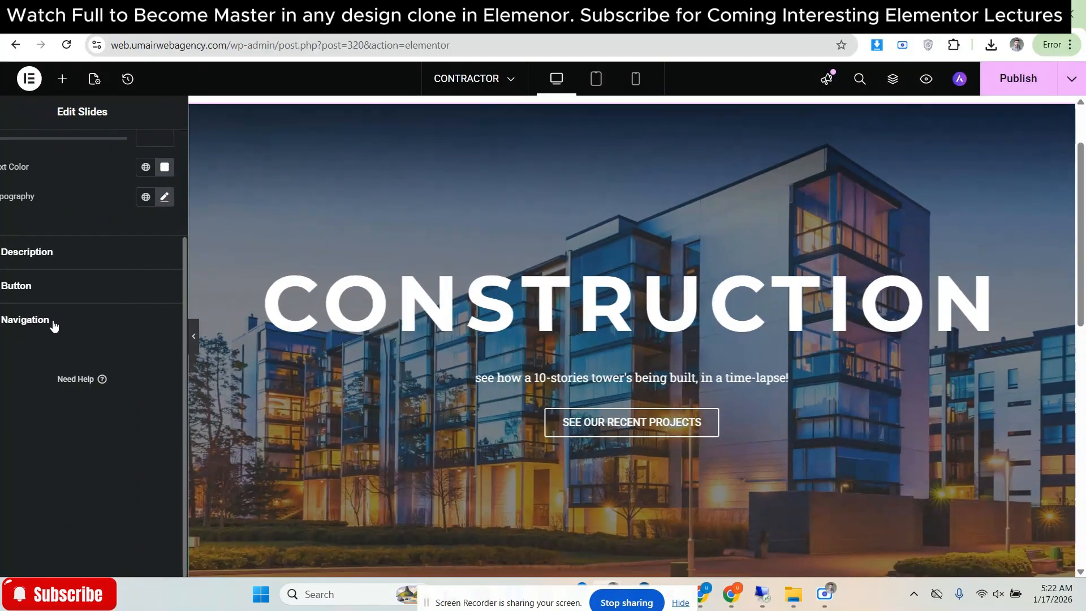
{"action": "left_click", "coordinate": [195, 195]}
{"action": "left_click", "coordinate": [196, 196]}
{"action": "left_click", "coordinate": [195, 196]}
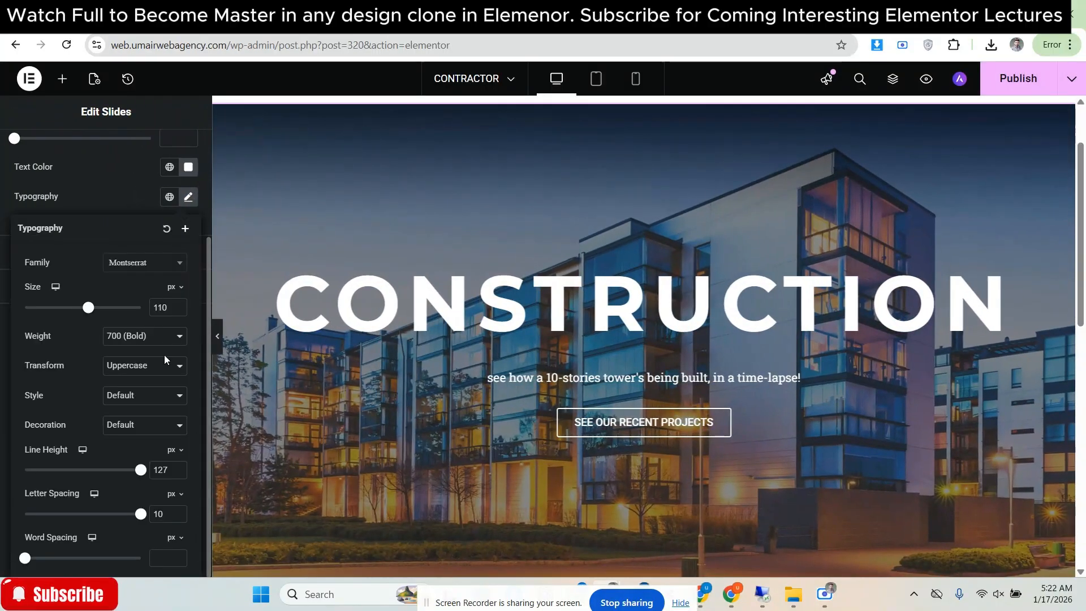
{"action": "left_click_drag", "start_coordinate": [181, 517], "coordinate": [181, 516]}
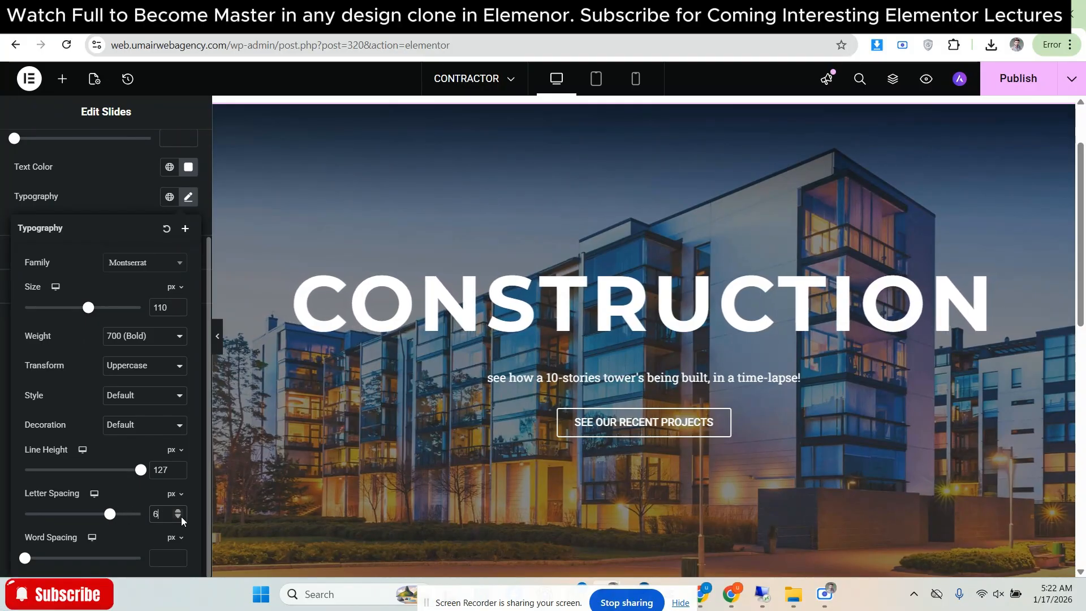
{"action": "left_click", "coordinate": [217, 328]}
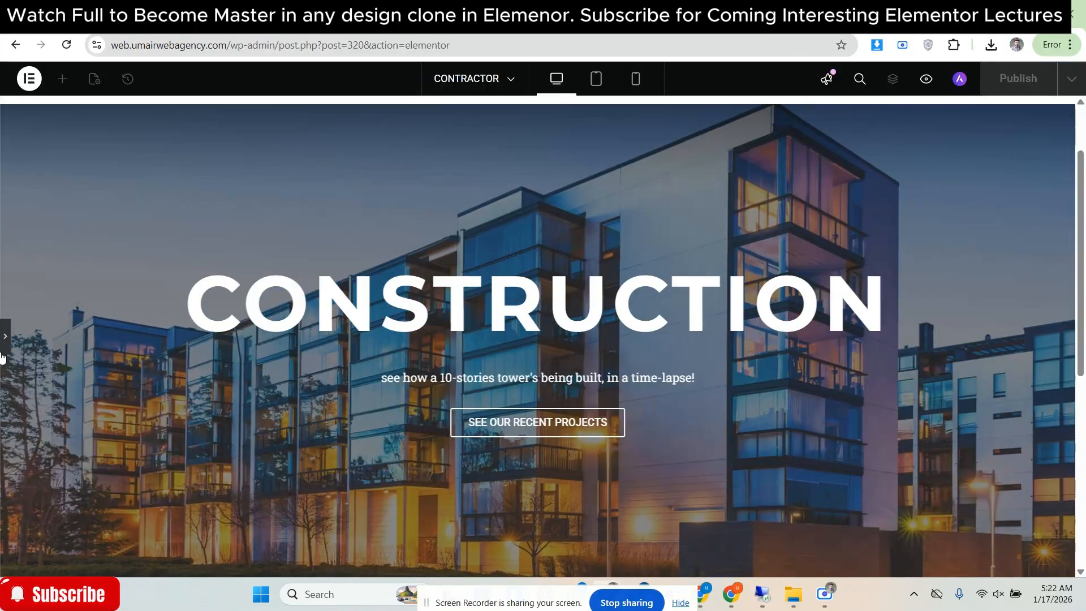
Set the slide title's letter spacing to 7 px
{"action": "left_click", "coordinate": [4, 339]}
{"action": "left_click", "coordinate": [189, 196]}
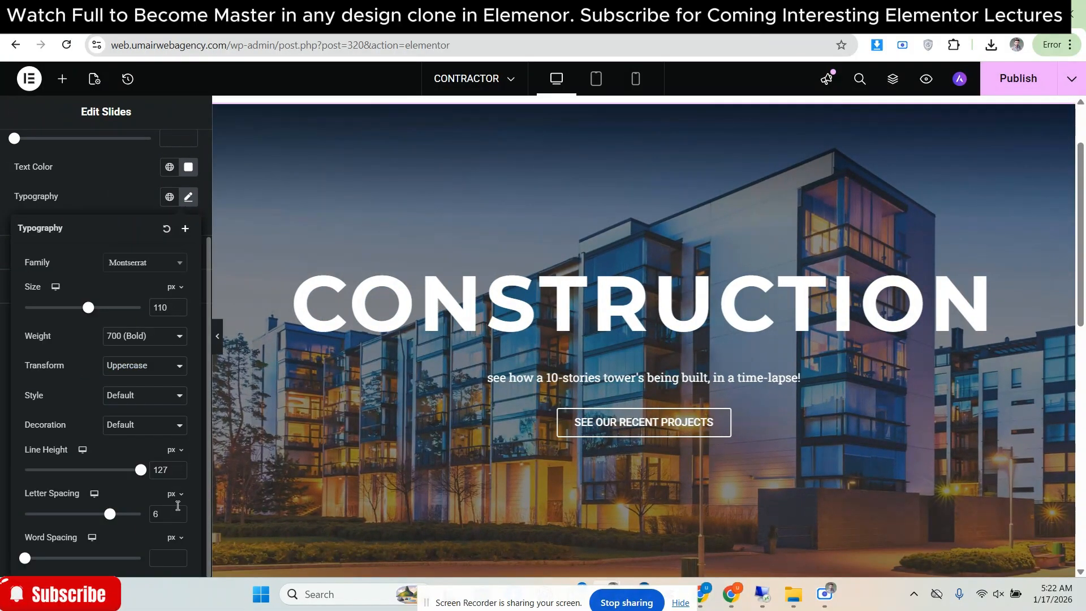
{"action": "left_click", "coordinate": [178, 511]}
{"action": "left_click", "coordinate": [178, 511]}
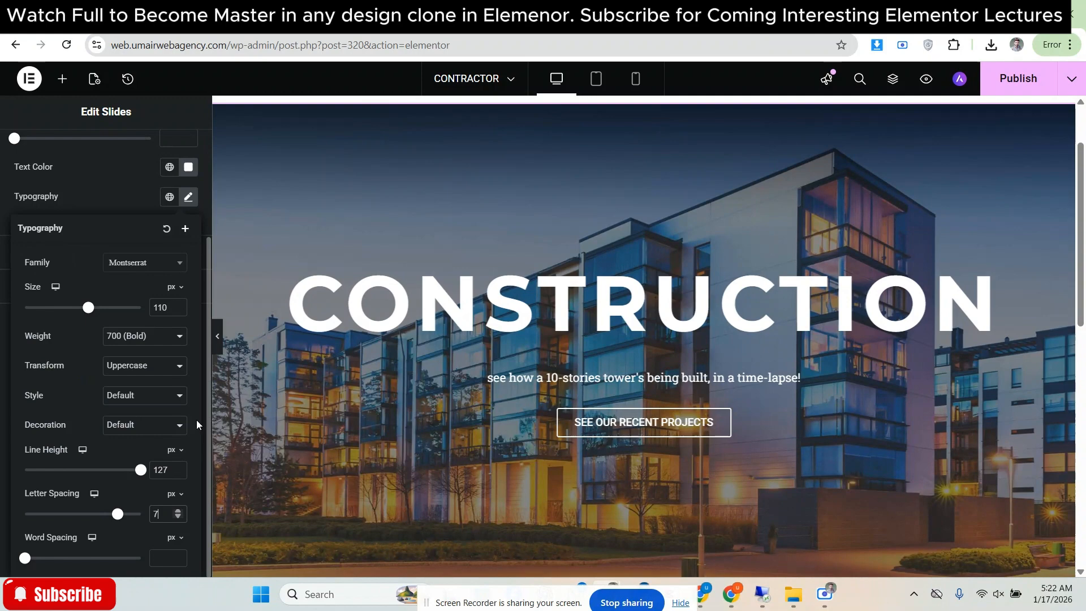
Compare the full-width slider repeatedly with the template page, examining the title's width and the position of the texts
{"action": "left_click", "coordinate": [217, 339]}
{"action": "key", "text": "ctrl+shift+Tab"}
{"action": "key", "text": "ctrl+Tab"}
{"action": "key", "text": "ctrl+shift+Tab"}
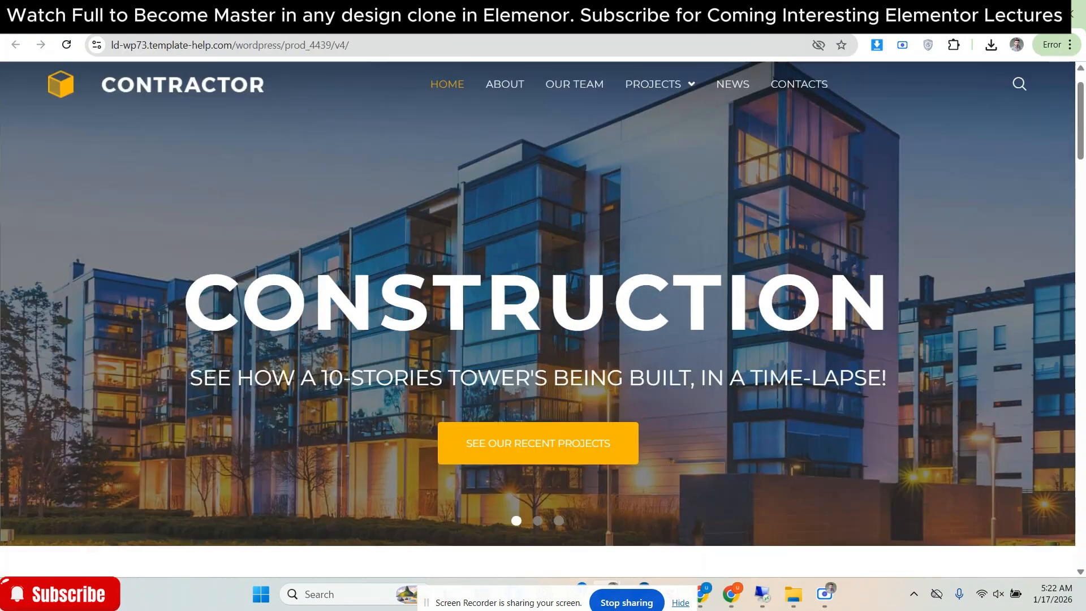
{"action": "key", "text": "ctrl+Tab"}
{"action": "key", "text": "ctrl+shift+Tab"}
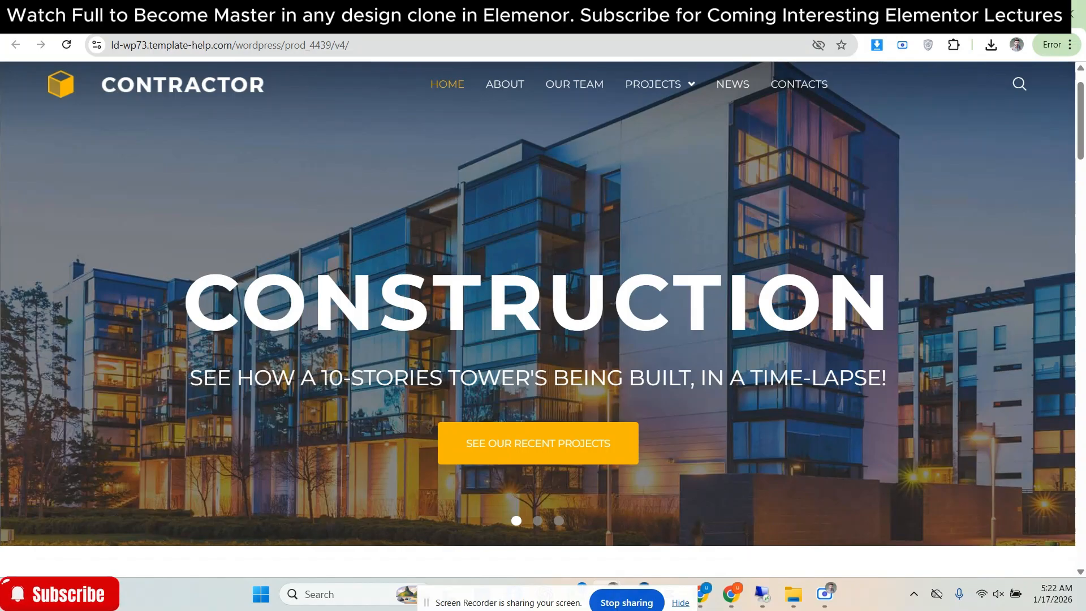
{"action": "key", "text": "ctrl+Tab"}
{"action": "key", "text": "ctrl+shift+Tab"}
{"action": "key", "text": "ctrl+Tab"}
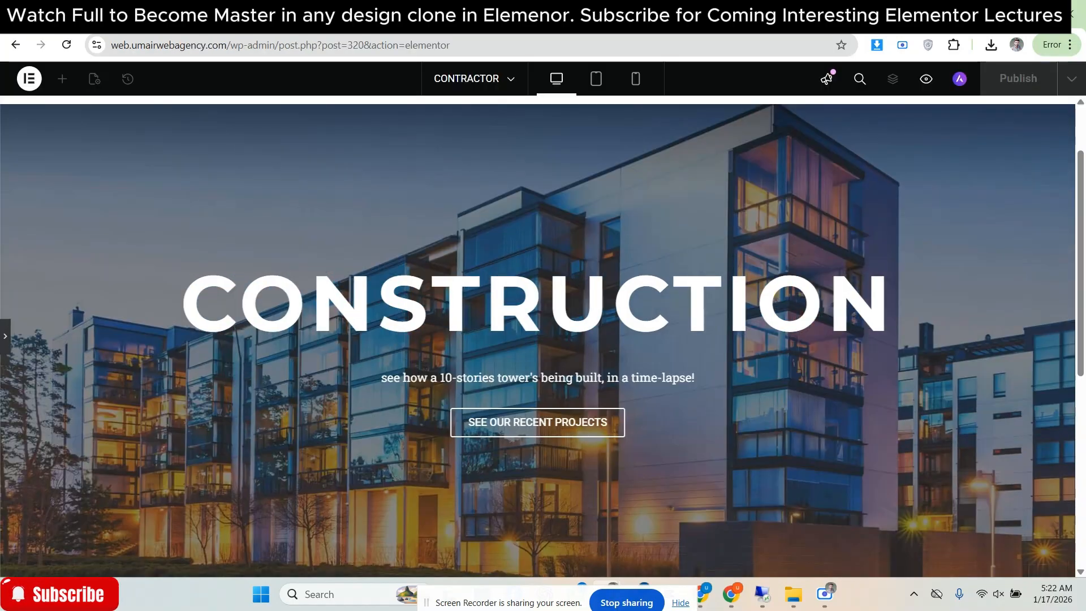
{"action": "key", "text": "ctrl+shift+Tab"}
{"action": "key", "text": "ctrl+Tab"}
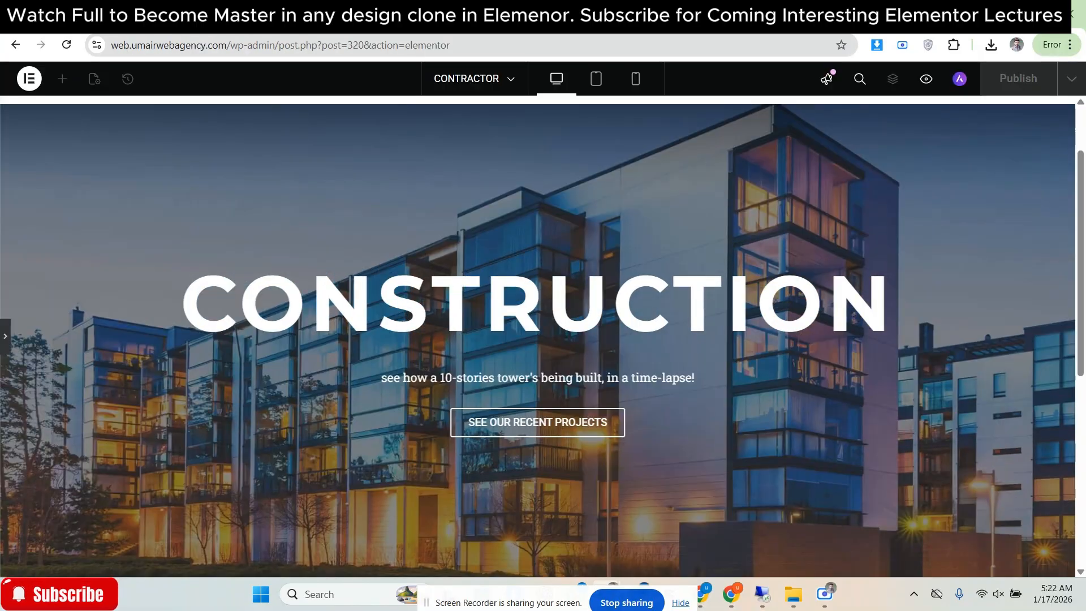
{"action": "double_click", "coordinate": [479, 422]}
{"action": "scroll", "coordinate": [161, 425], "scroll_direction": "up", "scroll_amount": 1}
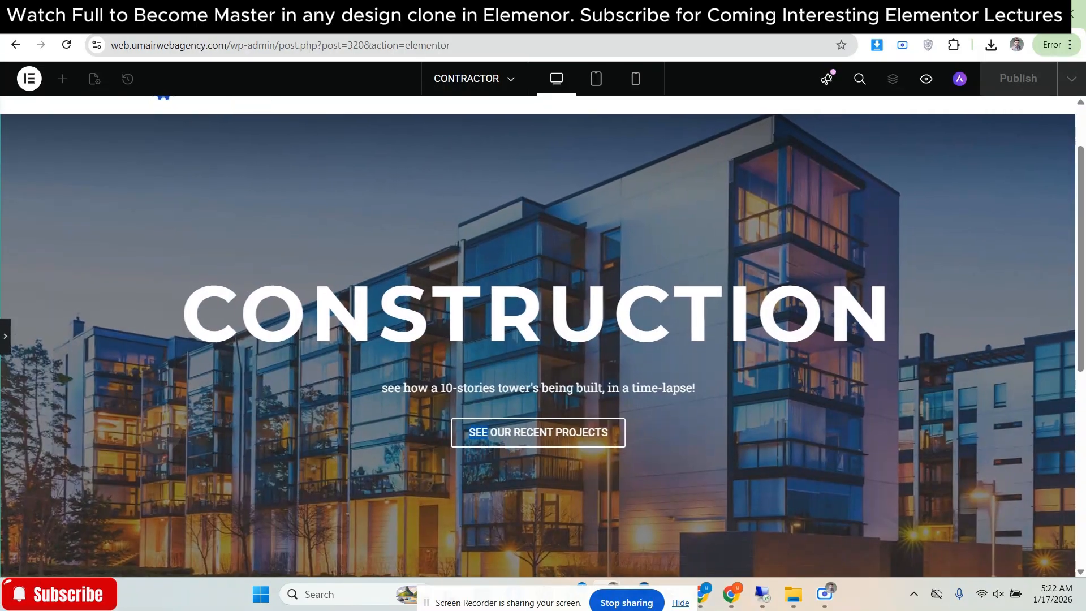
{"action": "scroll", "coordinate": [160, 425], "scroll_direction": "down", "scroll_amount": 1}
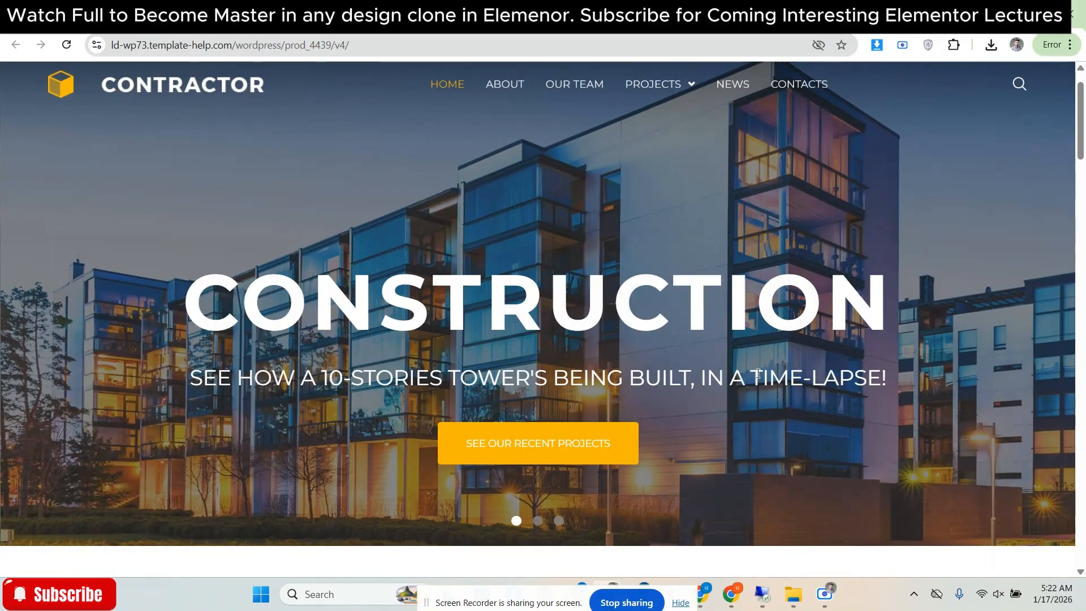
Inspect the slide description on the template page, then set the Slides widget's description text color to white
{"action": "right_click", "coordinate": [758, 374]}
{"action": "left_click", "coordinate": [805, 486]}
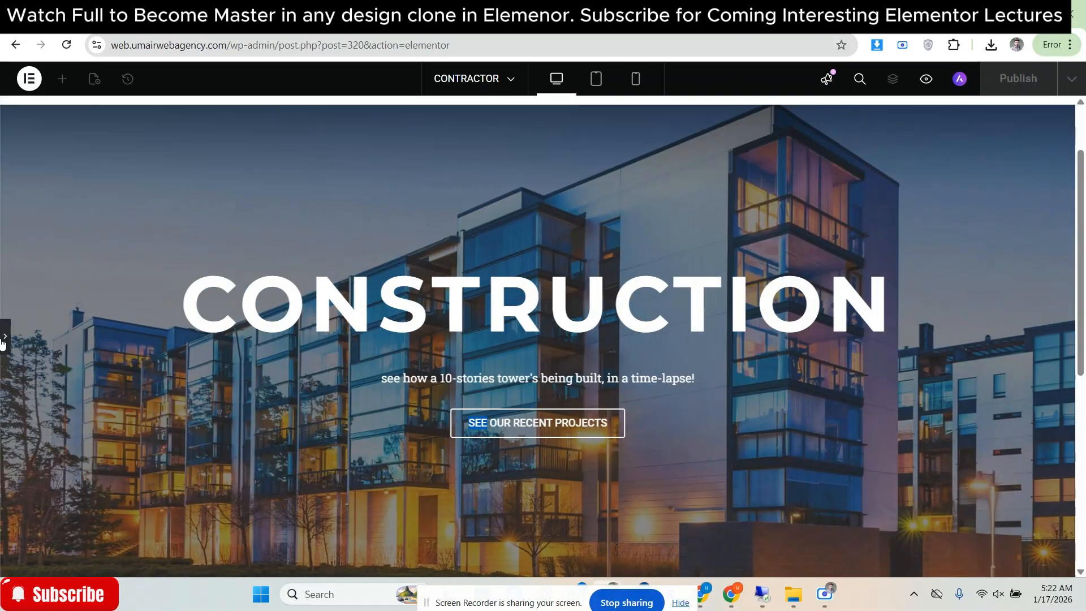
{"action": "left_click", "coordinate": [4, 338]}
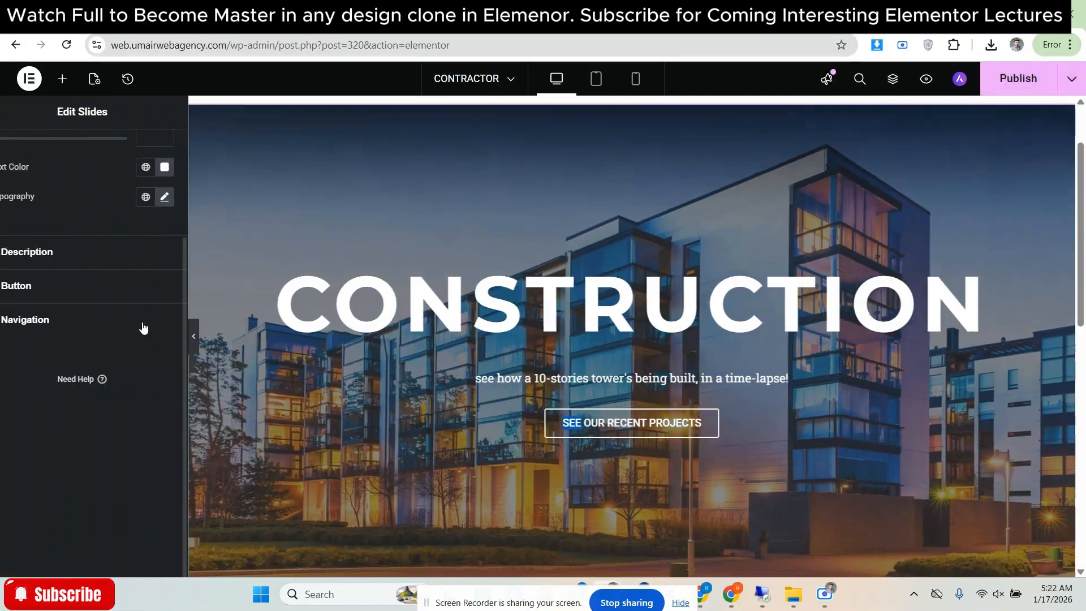
{"action": "left_click", "coordinate": [103, 257]}
{"action": "left_click", "coordinate": [189, 343]}
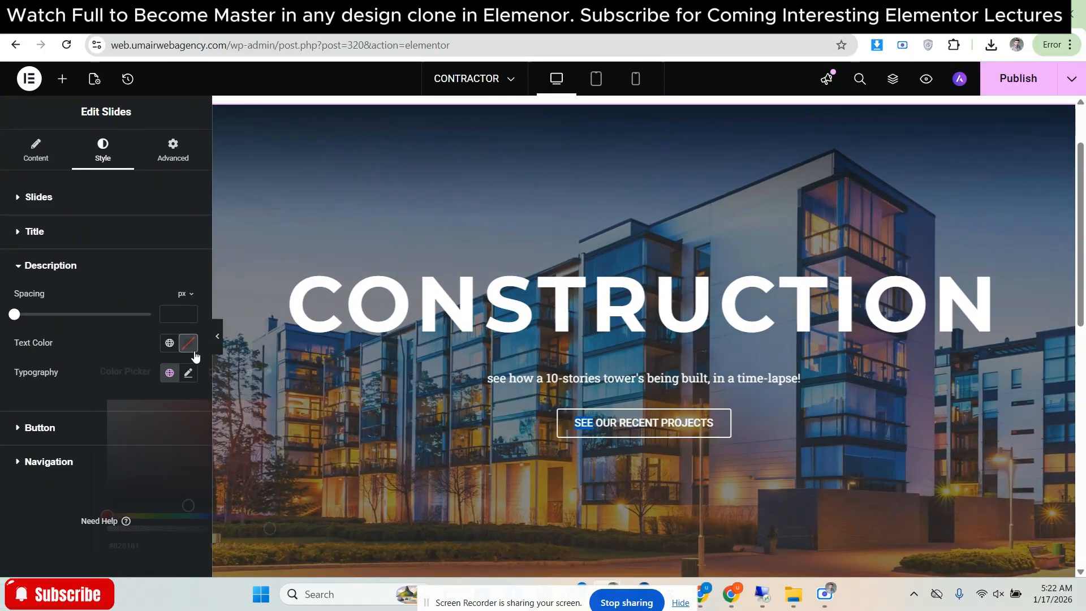
{"action": "left_click", "coordinate": [4, 342]}
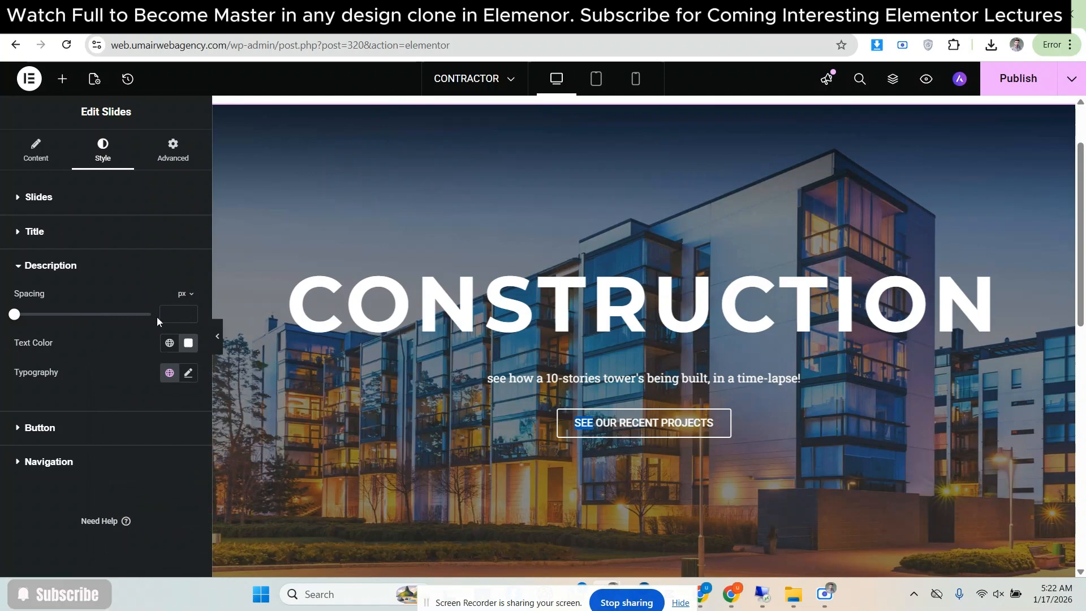
Set the slide description's typography to the Montserrat family
{"action": "left_click", "coordinate": [189, 372]}
{"action": "scroll", "coordinate": [107, 378], "scroll_direction": "down", "scroll_amount": 3}
{"action": "left_click", "coordinate": [145, 271]}
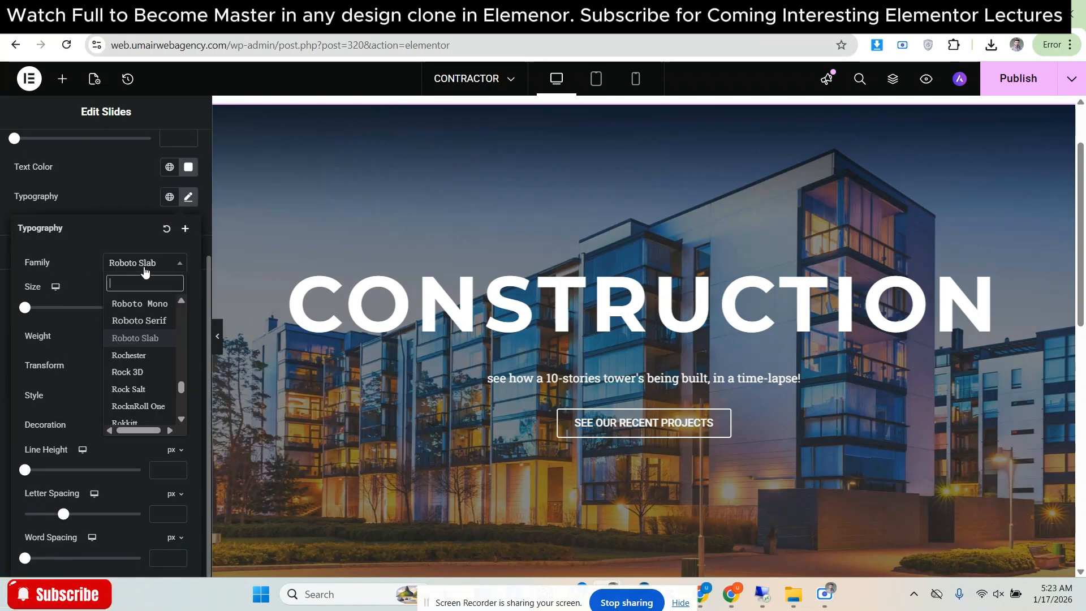
{"action": "type", "text": "MONT"}
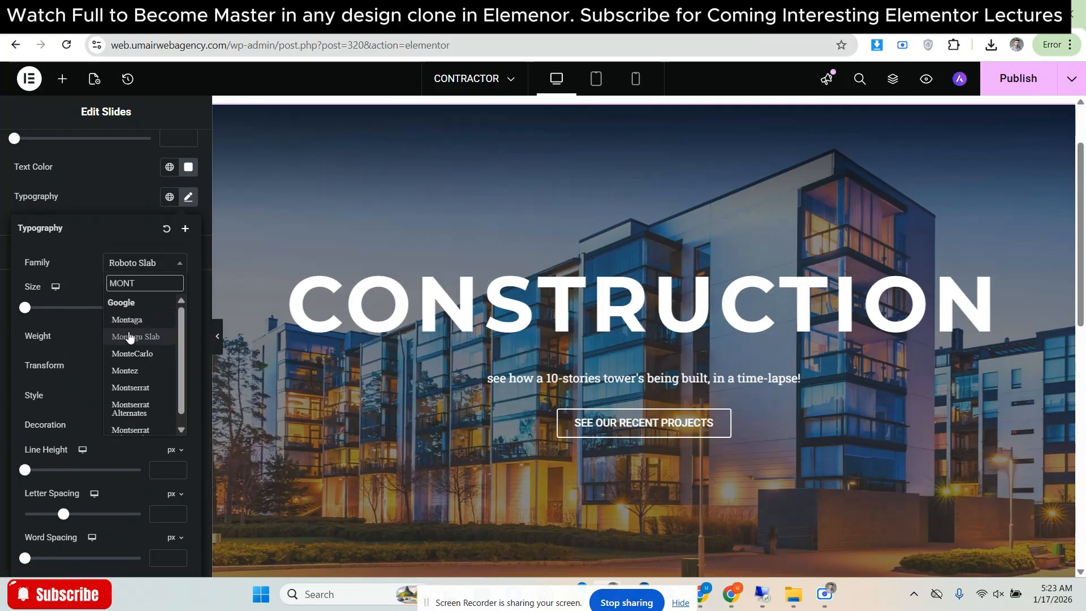
{"action": "left_click", "coordinate": [138, 387]}
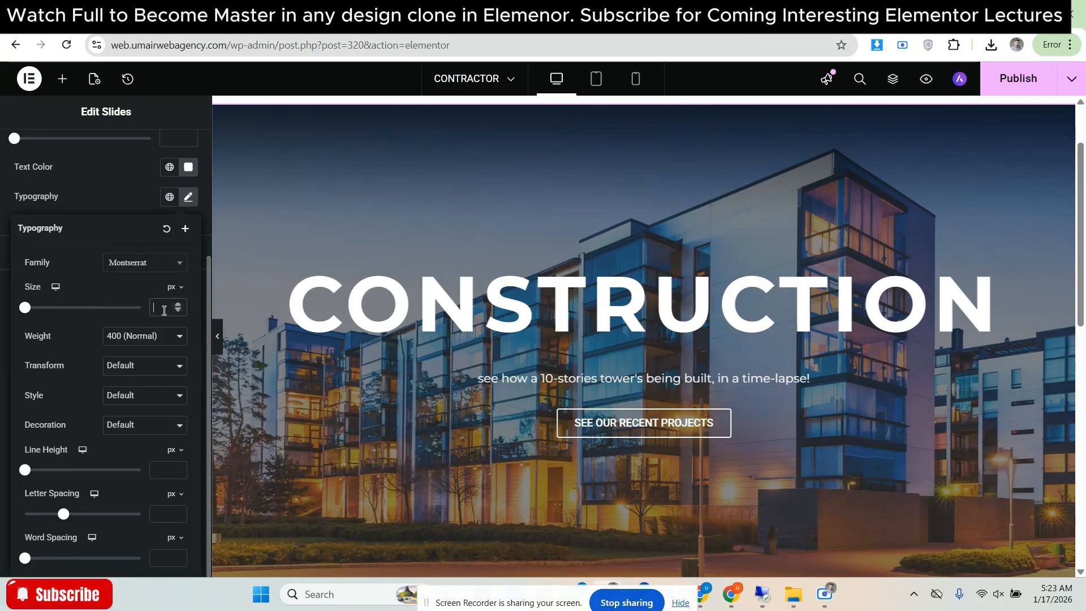
Set the slide description's font size to 30 px and its text transform to Uppercase
{"action": "type", "text": "30"}
{"action": "left_click", "coordinate": [136, 364]}
{"action": "left_click", "coordinate": [130, 404]}
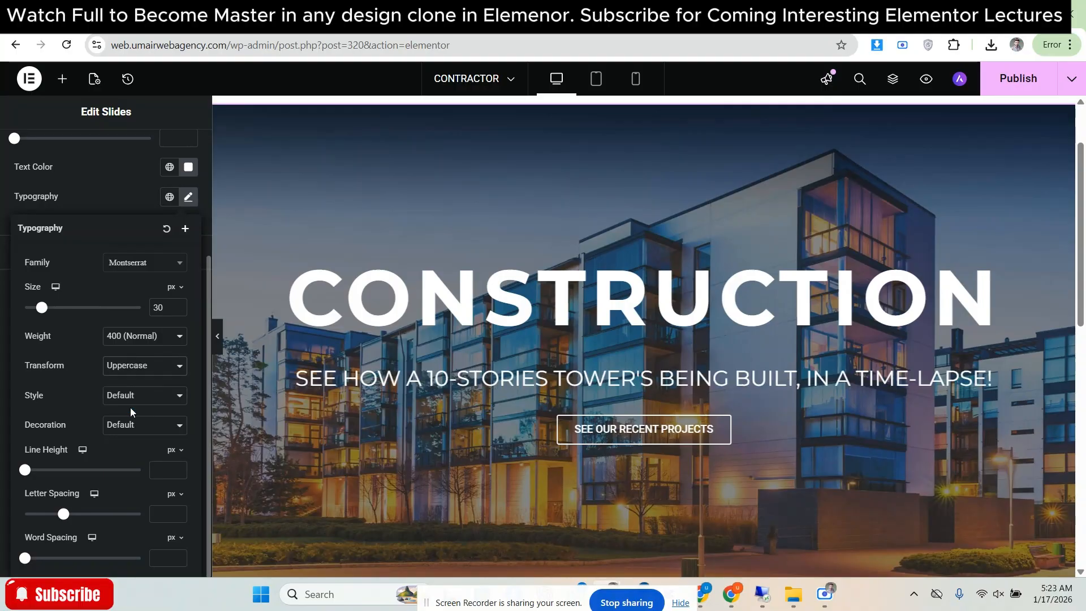
Inspect the description's font on the template page, then set the slide description's line height to 50.1 px
{"action": "left_click", "coordinate": [283, 12]}
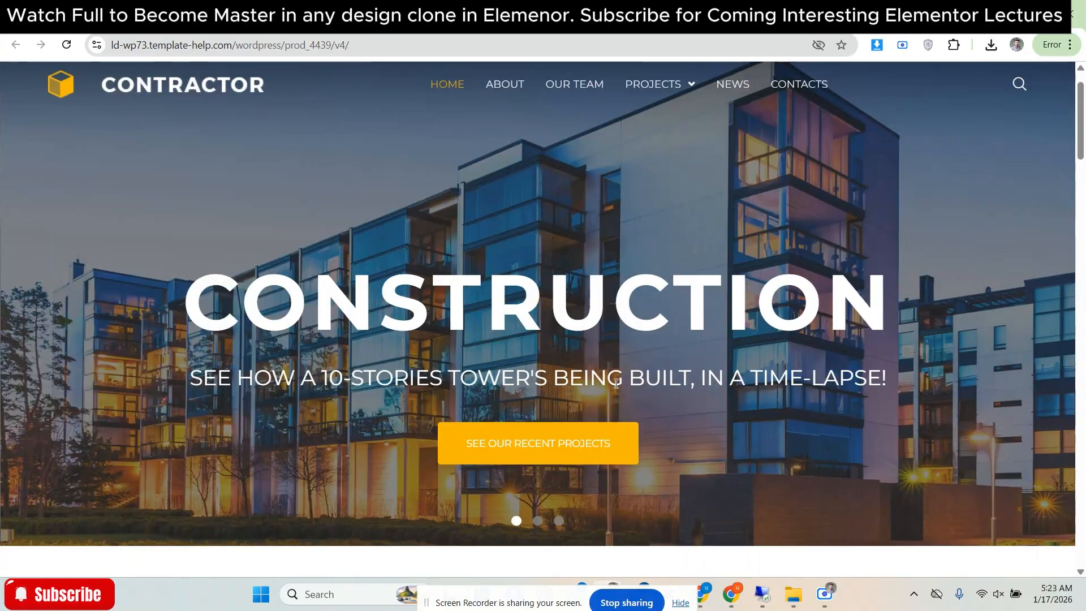
{"action": "right_click", "coordinate": [651, 379]}
{"action": "left_click", "coordinate": [686, 280]}
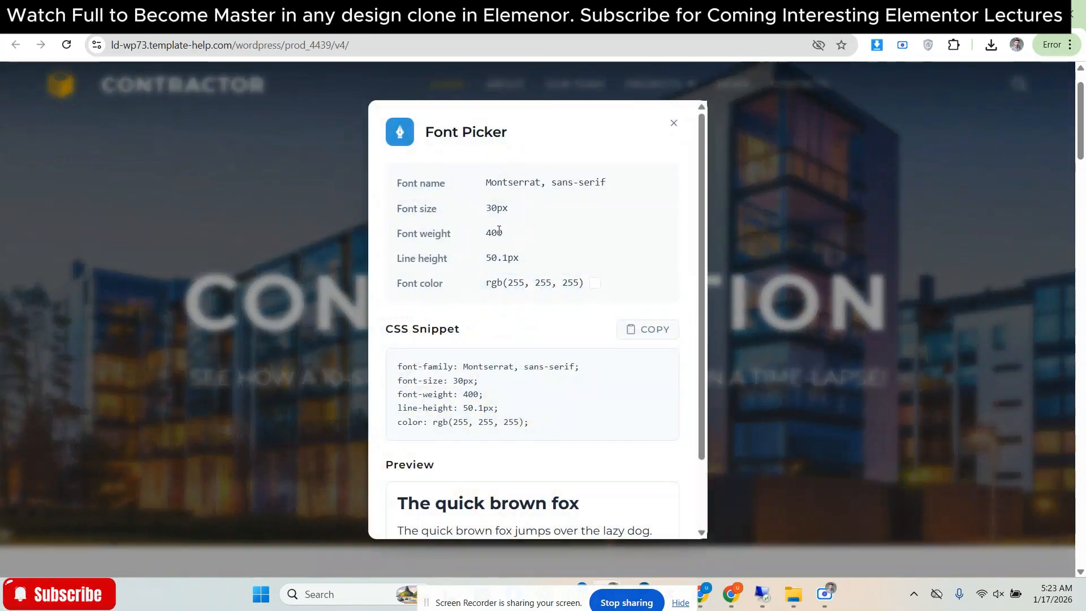
{"action": "left_click", "coordinate": [170, 12]}
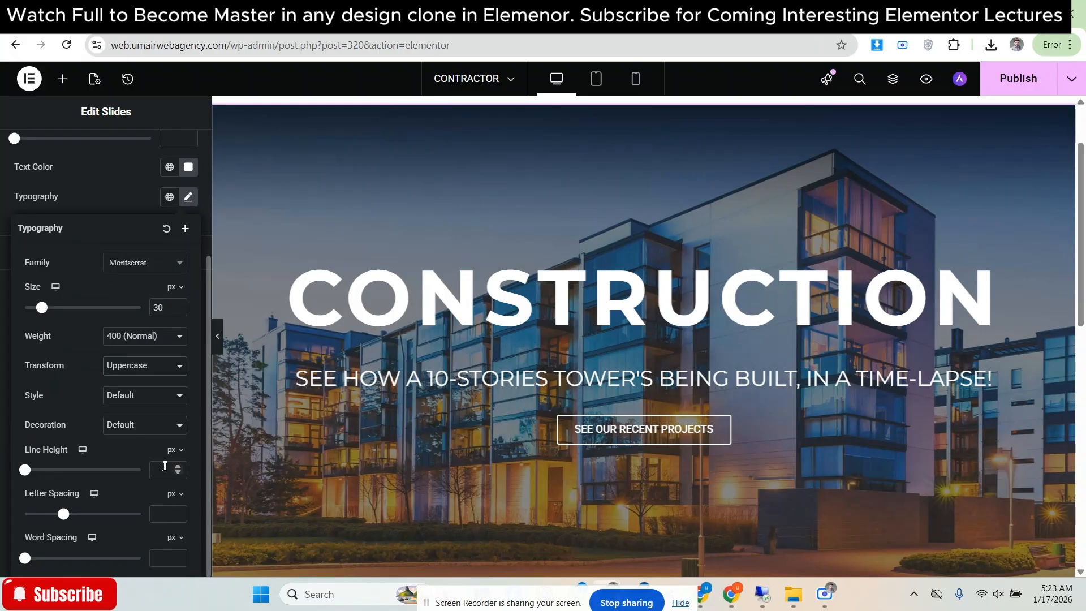
{"action": "type", "text": "50.1"}
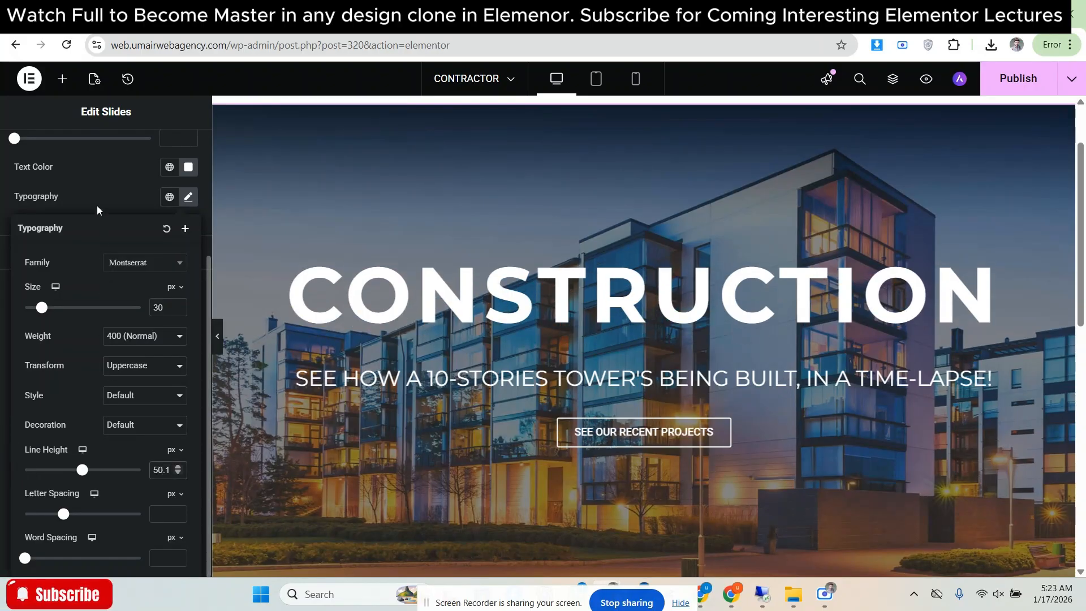
{"action": "left_click", "coordinate": [97, 209]}
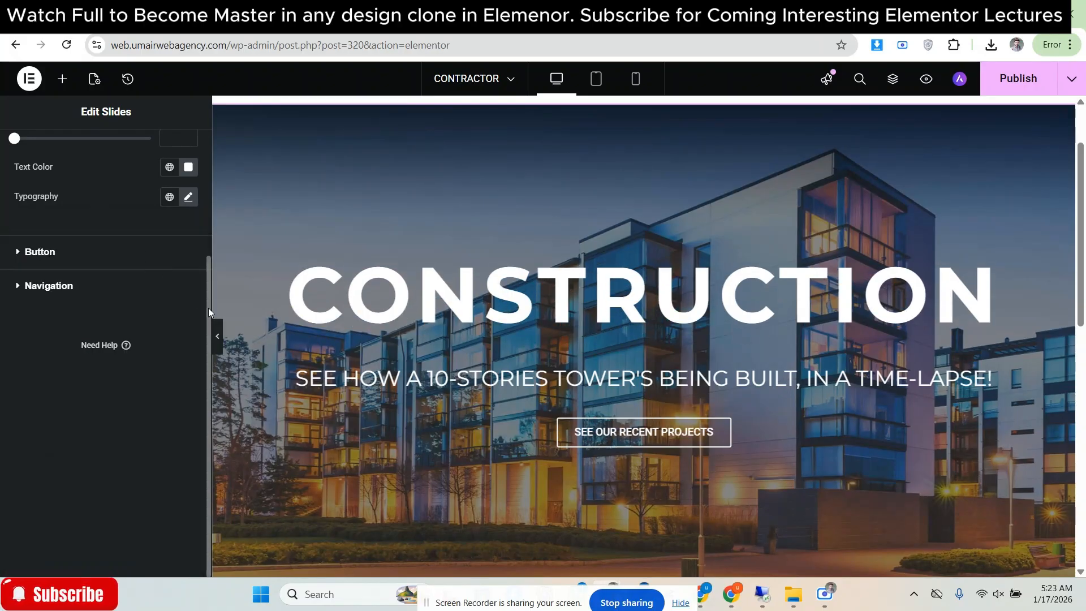
View the slider at full width, then inspect the font of the template page's "See our recent projects" button
{"action": "left_click", "coordinate": [217, 336]}
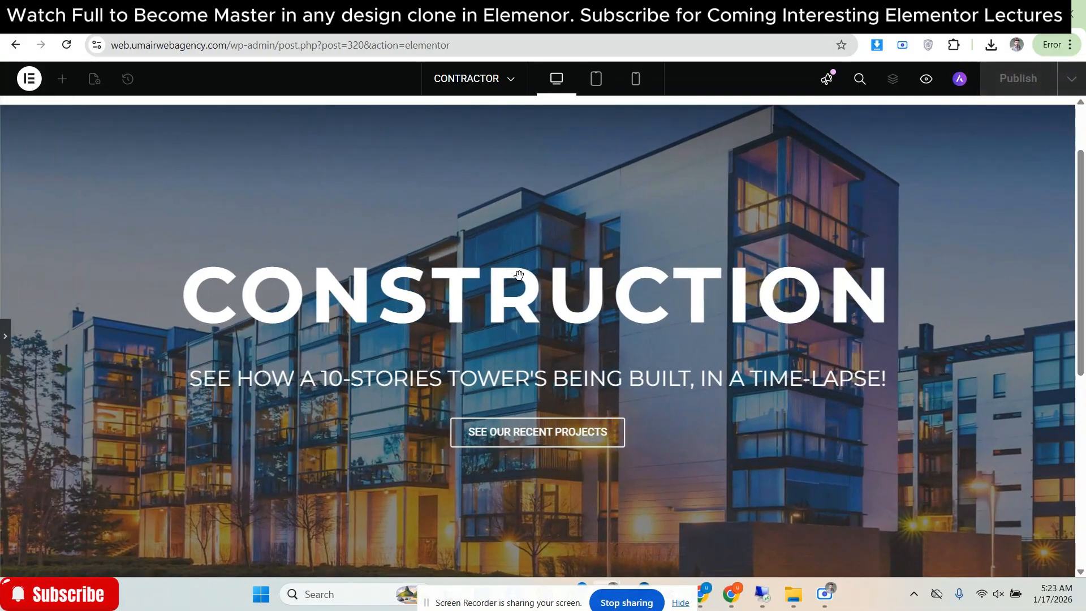
{"action": "left_click", "coordinate": [755, 16]}
{"action": "left_click", "coordinate": [673, 123]}
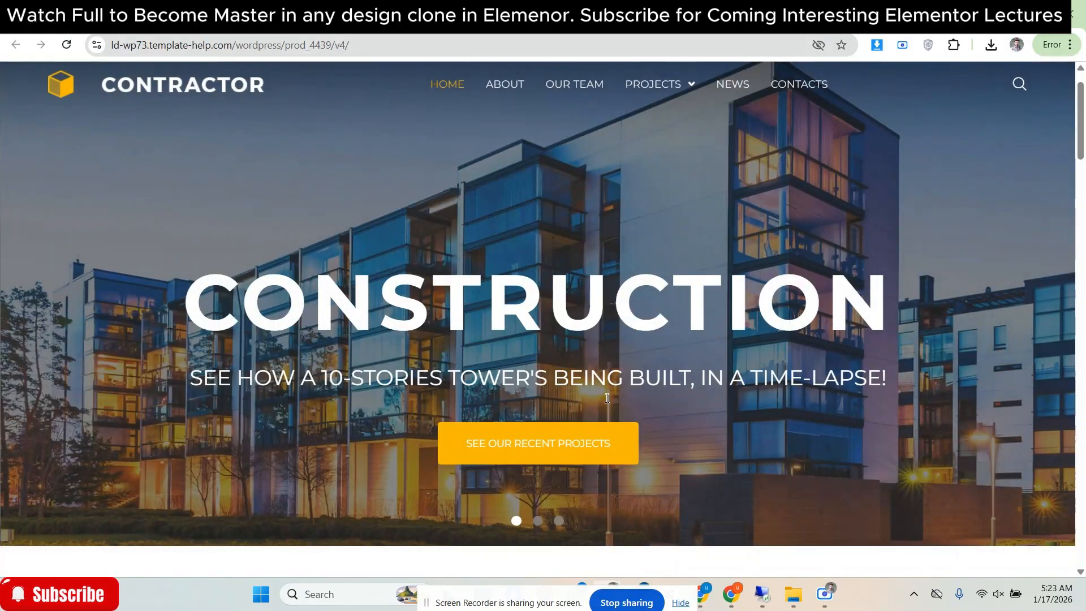
{"action": "right_click", "coordinate": [540, 443]}
{"action": "left_click", "coordinate": [586, 394]}
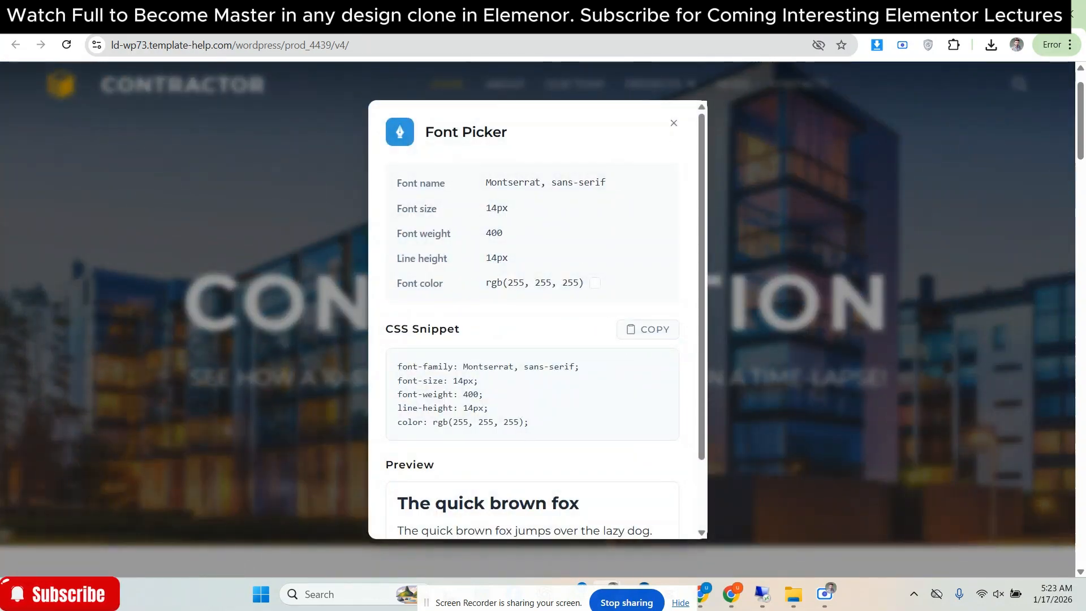
{"action": "left_click", "coordinate": [294, 16]}
{"action": "left_click", "coordinate": [5, 347]}
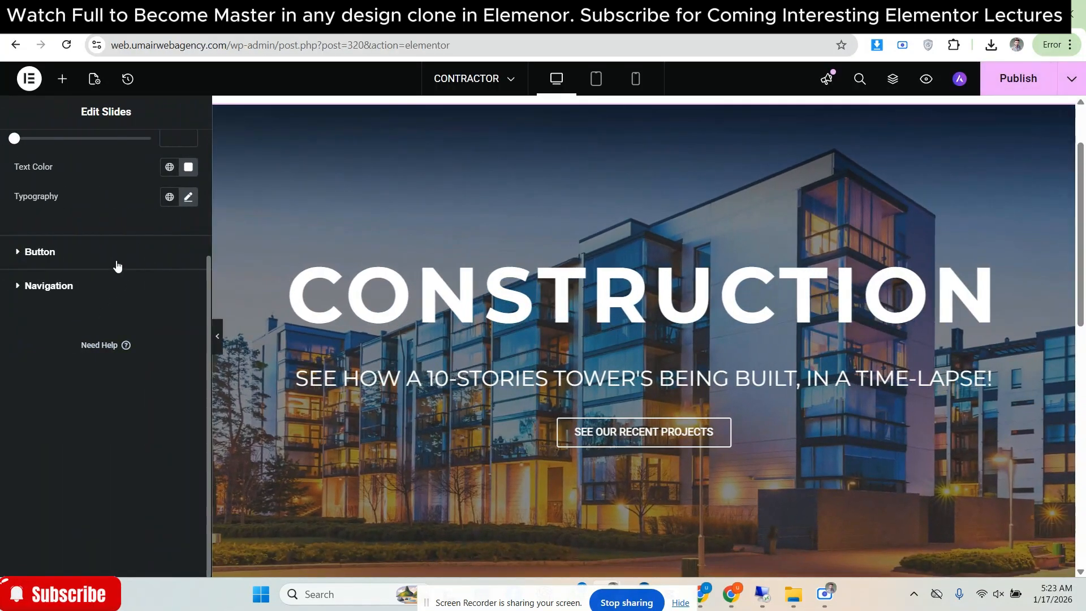
Set the slide button's typography to the Montserrat family
{"action": "left_click", "coordinate": [113, 258]}
{"action": "scroll", "coordinate": [164, 271], "scroll_direction": "down", "scroll_amount": 2}
{"action": "left_click", "coordinate": [188, 221]}
{"action": "left_click", "coordinate": [151, 289]}
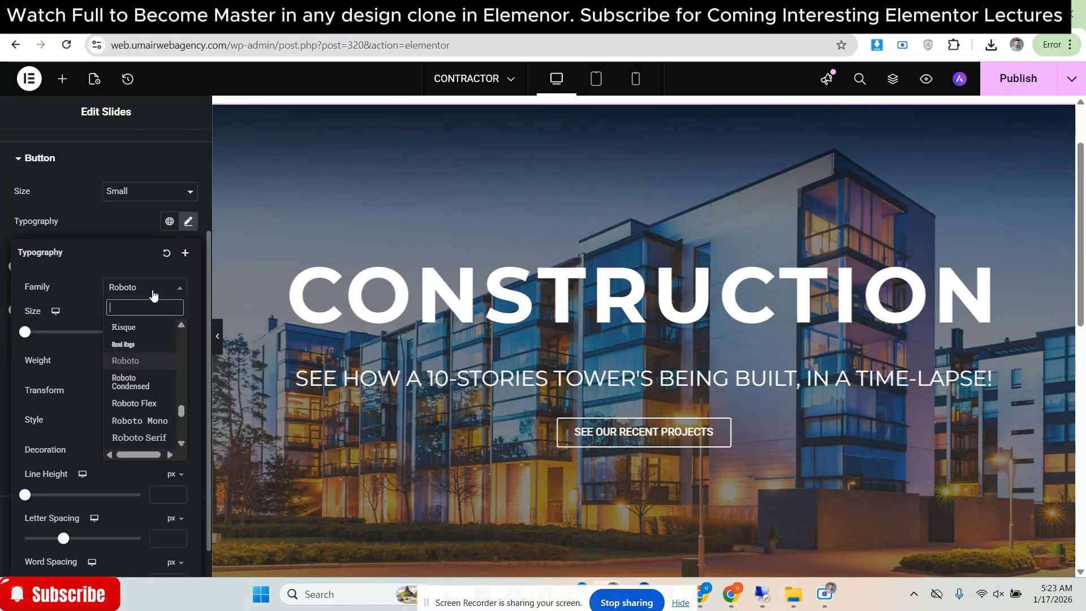
{"action": "type", "text": "MONT"}
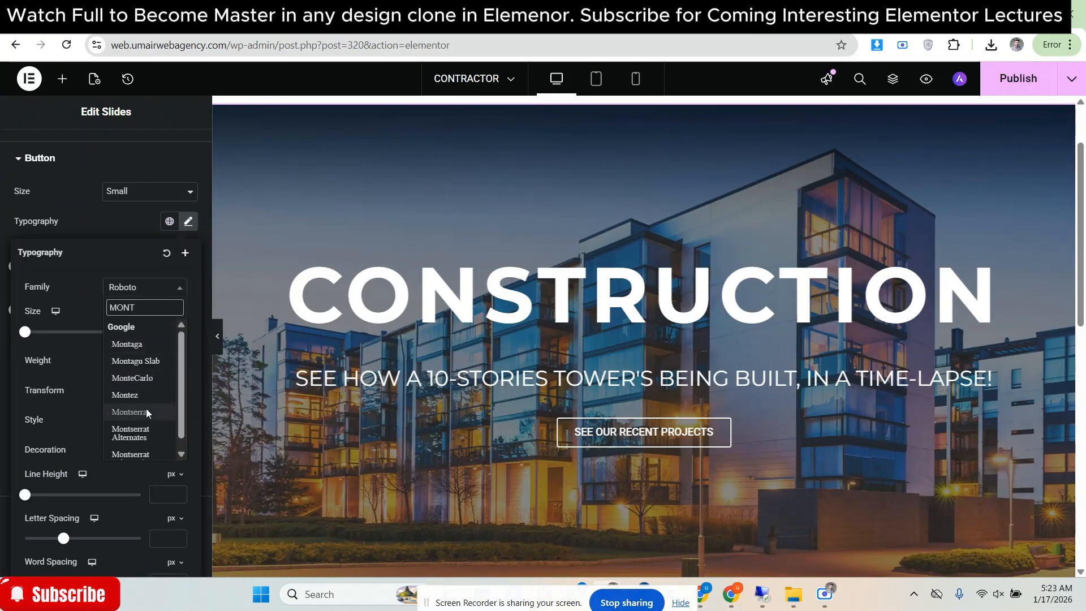
{"action": "left_click", "coordinate": [146, 408]}
Set the slide button's font size to 14 px, weight to 400 (Normal) and text transform to Uppercase
{"action": "left_click", "coordinate": [161, 332]}
{"action": "type", "text": "14"}
{"action": "left_click", "coordinate": [144, 360]}
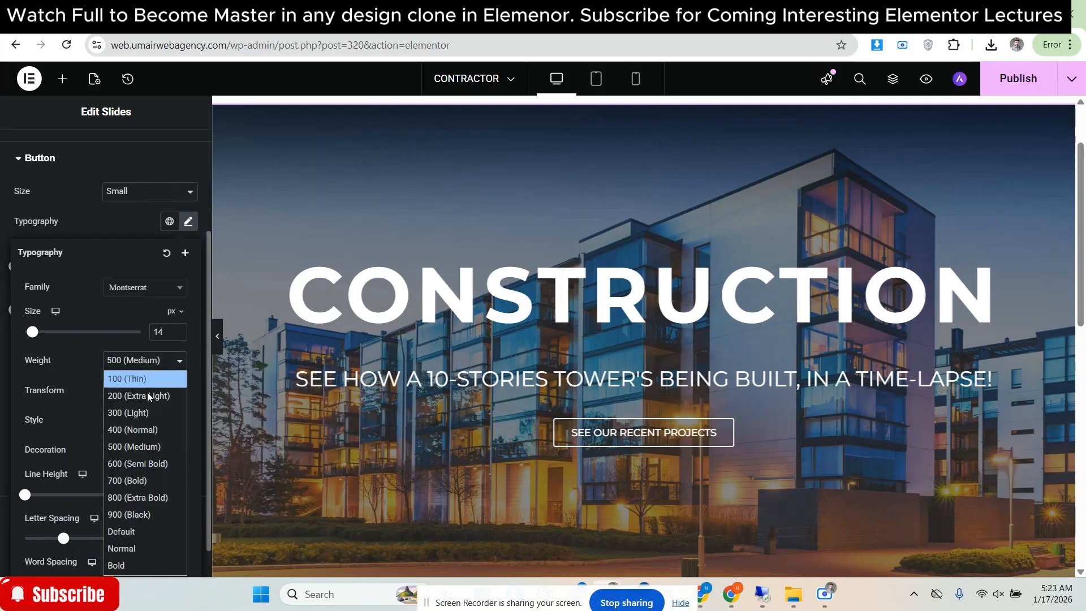
{"action": "left_click", "coordinate": [141, 430]}
{"action": "left_click", "coordinate": [145, 398]}
{"action": "left_click", "coordinate": [136, 424]}
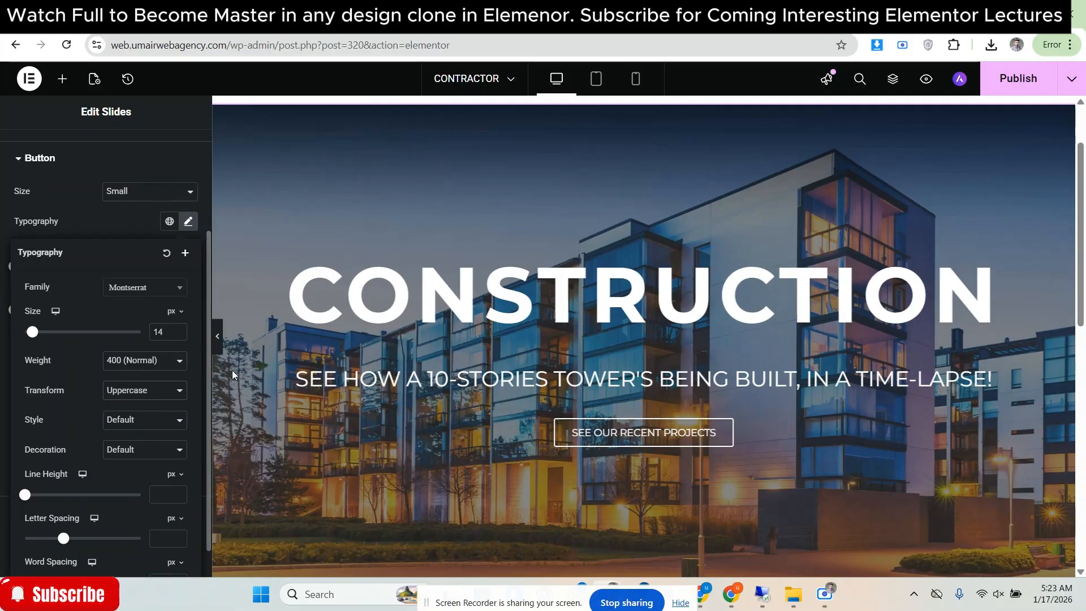
Compare the full-width slider with the template page, examining the button's style and the vertical spacing between title, description and button
{"action": "left_click", "coordinate": [152, 15]}
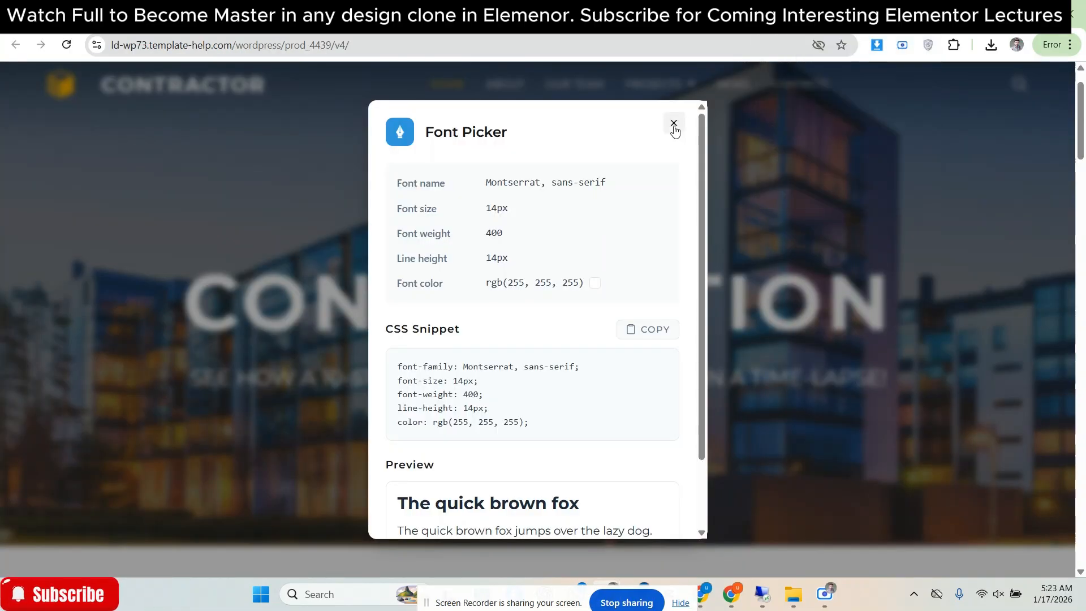
{"action": "left_click", "coordinate": [673, 123]}
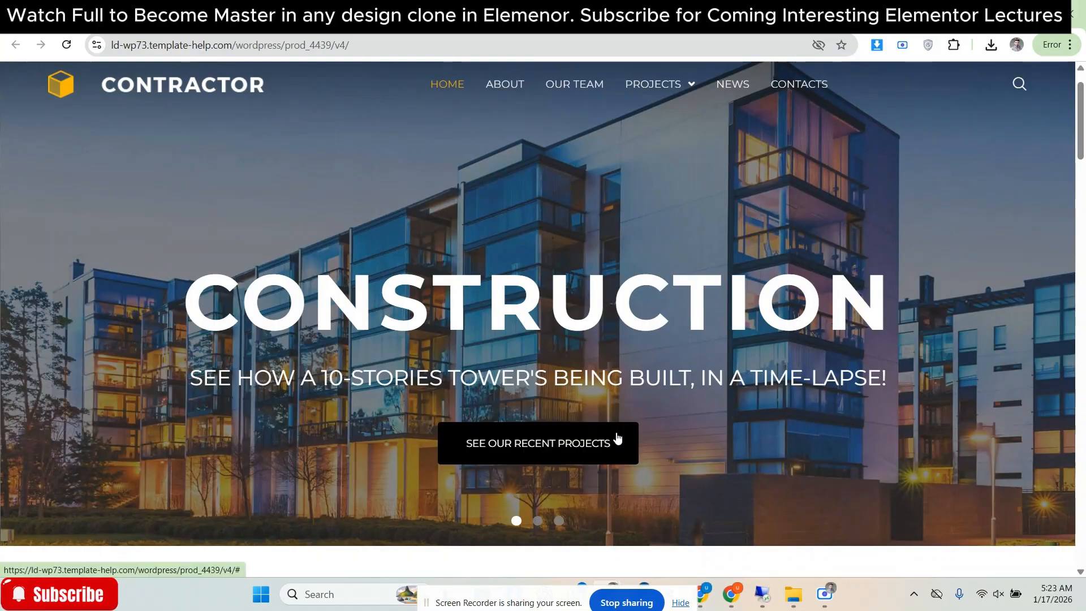
{"action": "left_click", "coordinate": [785, 17]}
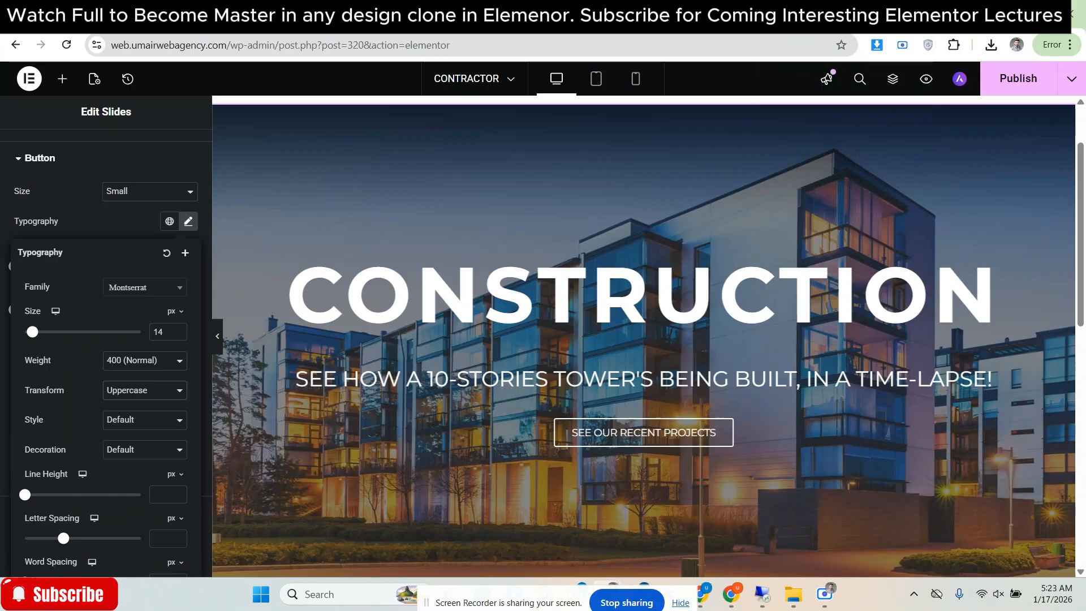
{"action": "left_click", "coordinate": [217, 336]}
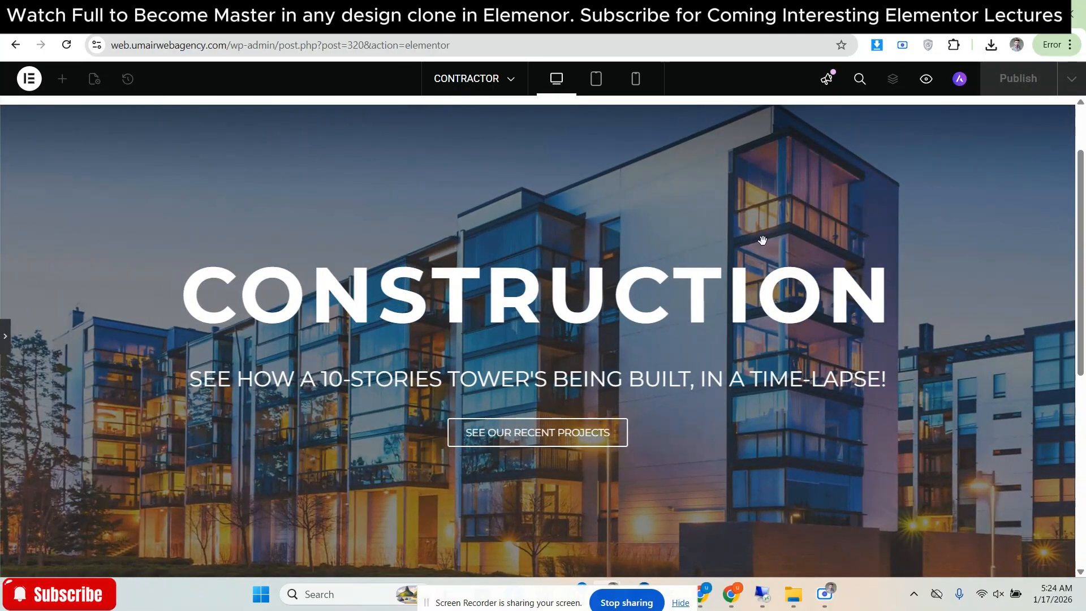
{"action": "left_click", "coordinate": [729, 17]}
{"action": "left_click", "coordinate": [819, 17]}
{"action": "left_click", "coordinate": [730, 17]}
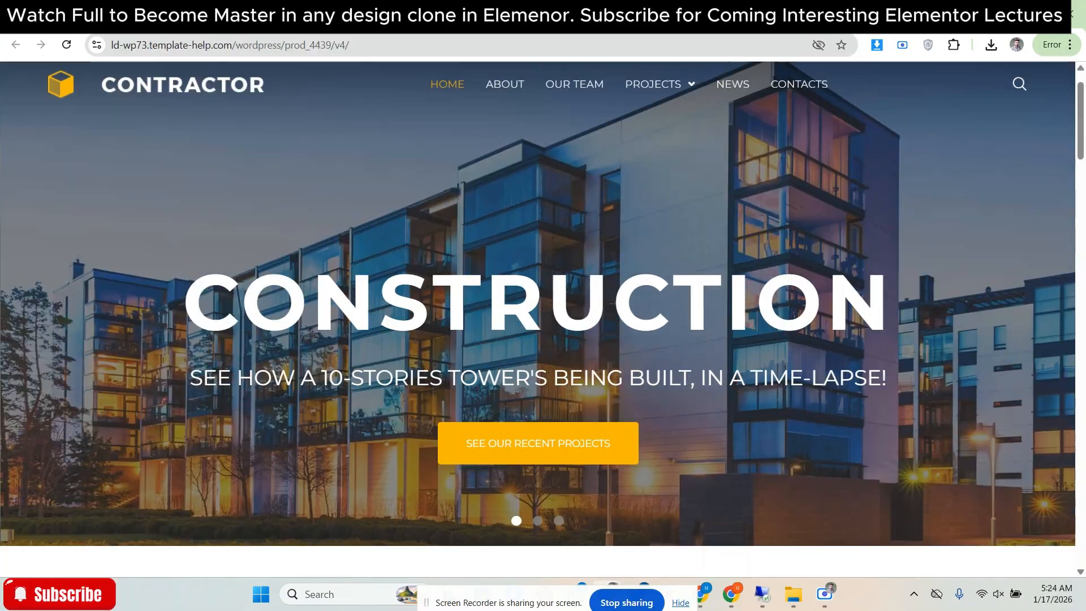
{"action": "left_click", "coordinate": [820, 17]}
{"action": "left_click", "coordinate": [791, 17]}
{"action": "left_click", "coordinate": [820, 17]}
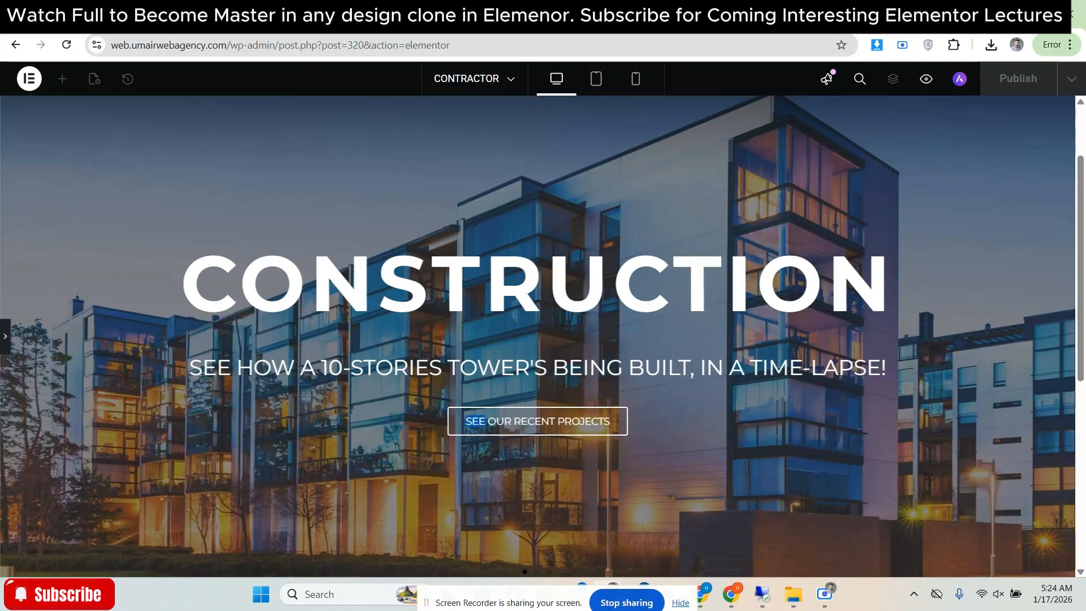
{"action": "scroll", "coordinate": [537, 339], "scroll_direction": "up", "scroll_amount": 1}
{"action": "left_click", "coordinate": [792, 17]}
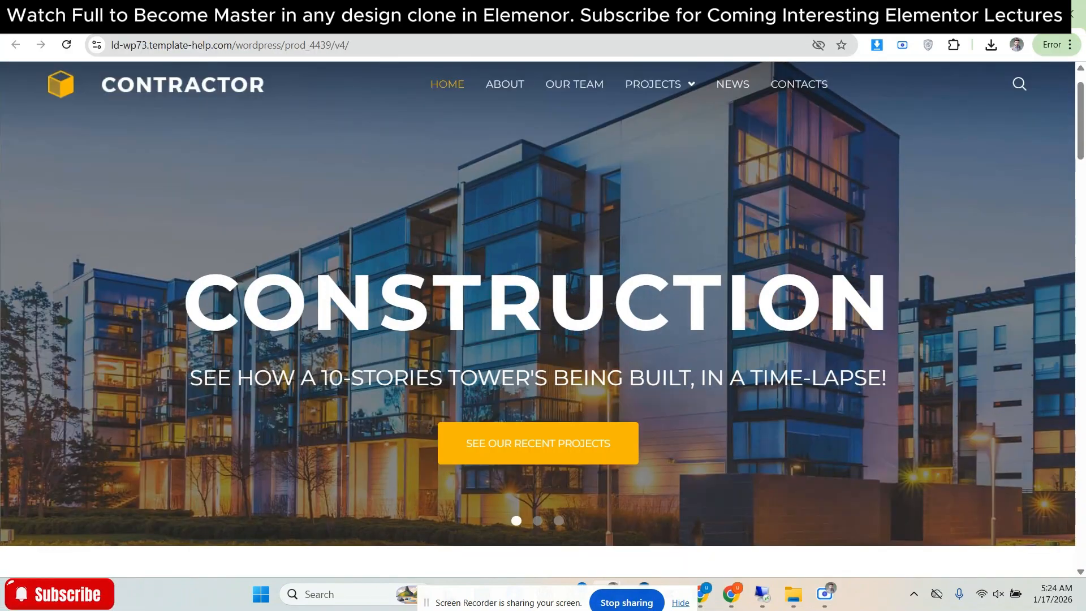
{"action": "left_click", "coordinate": [820, 17]}
{"action": "scroll", "coordinate": [147, 457], "scroll_direction": "up", "scroll_amount": 1}
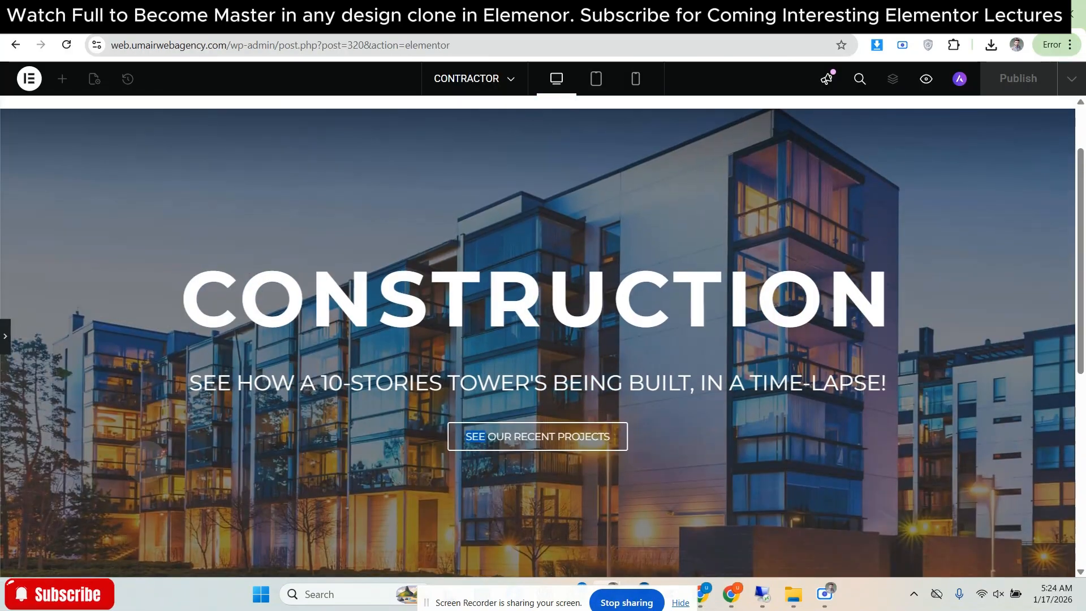
{"action": "left_click", "coordinate": [792, 17]}
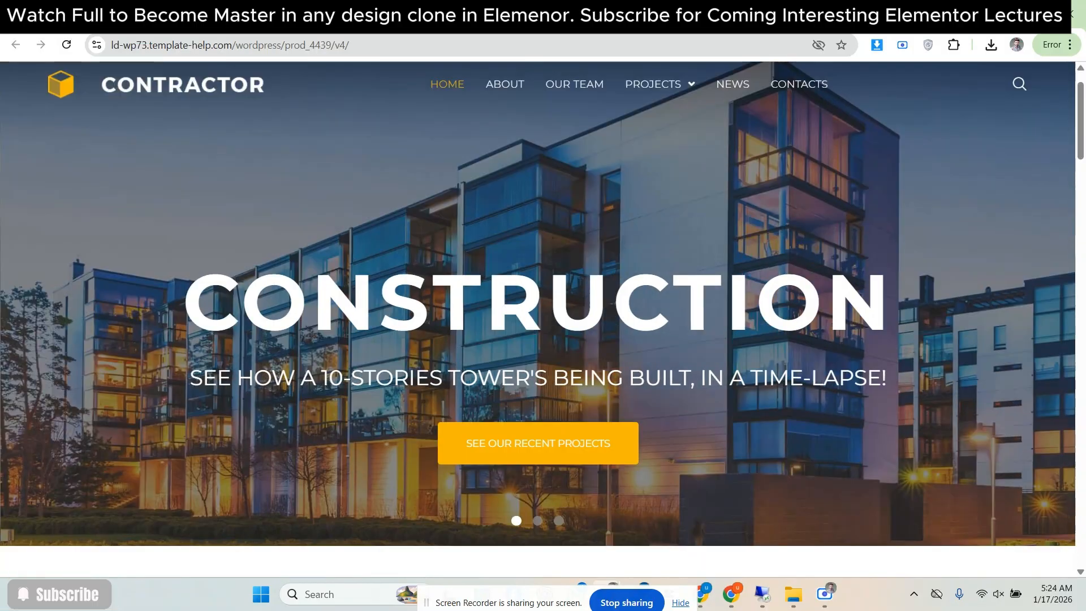
{"action": "left_click", "coordinate": [819, 17]}
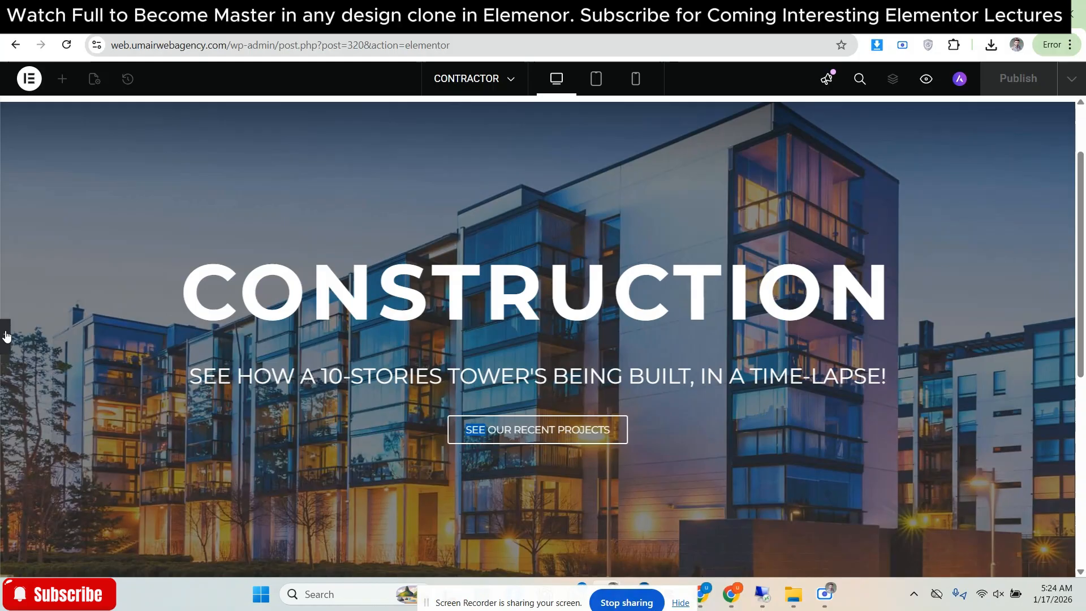
Set the slide title's spacing to 15 px, checking the text positions in the full-width slider
{"action": "left_click", "coordinate": [5, 336]}
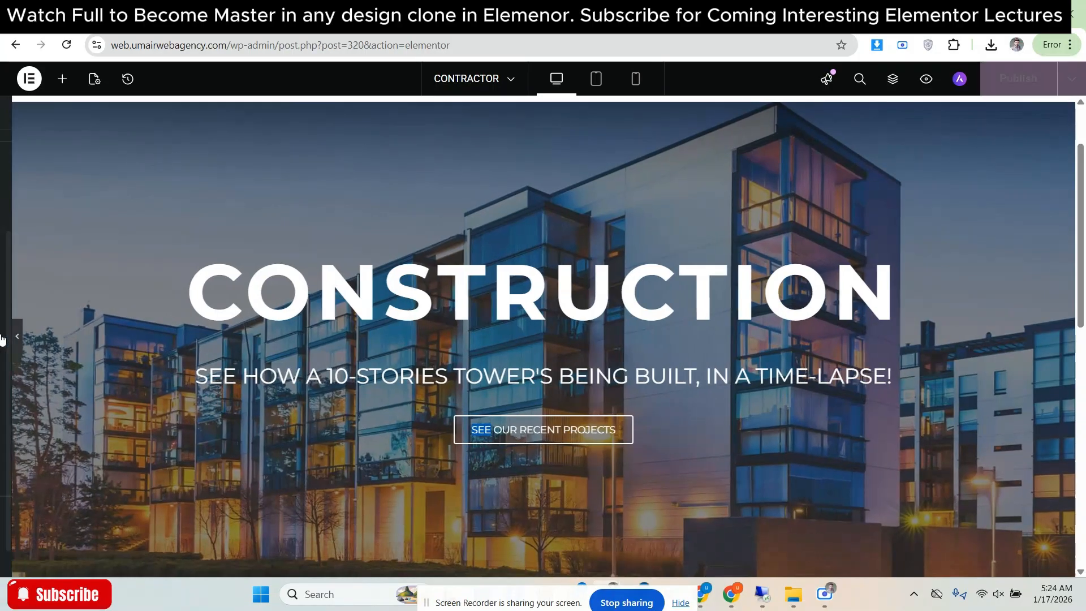
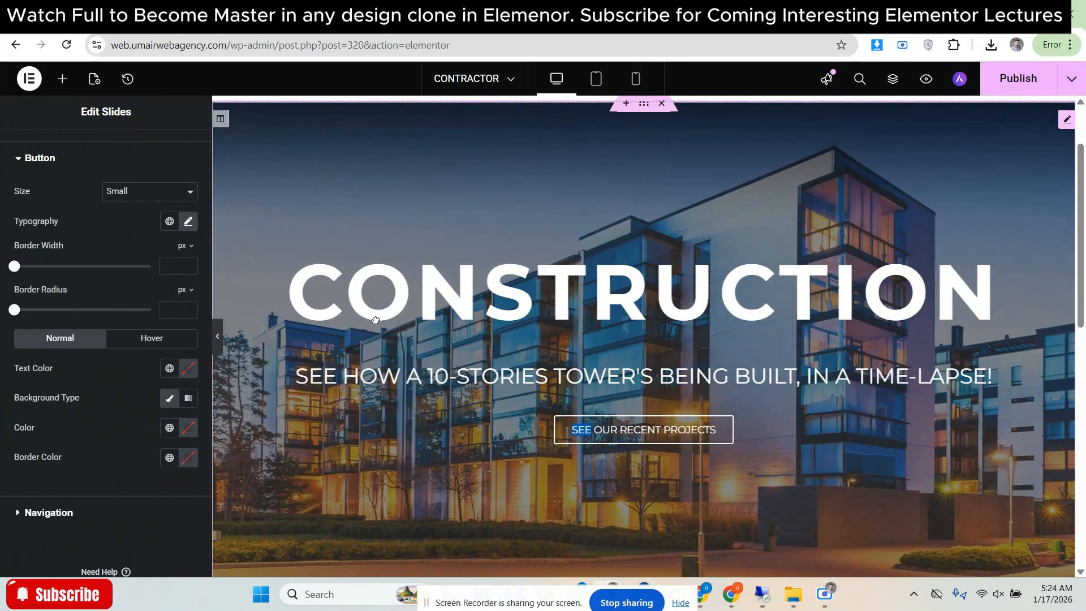
{"action": "scroll", "coordinate": [57, 225], "scroll_direction": "up", "scroll_amount": 3}
{"action": "left_click", "coordinate": [57, 232]}
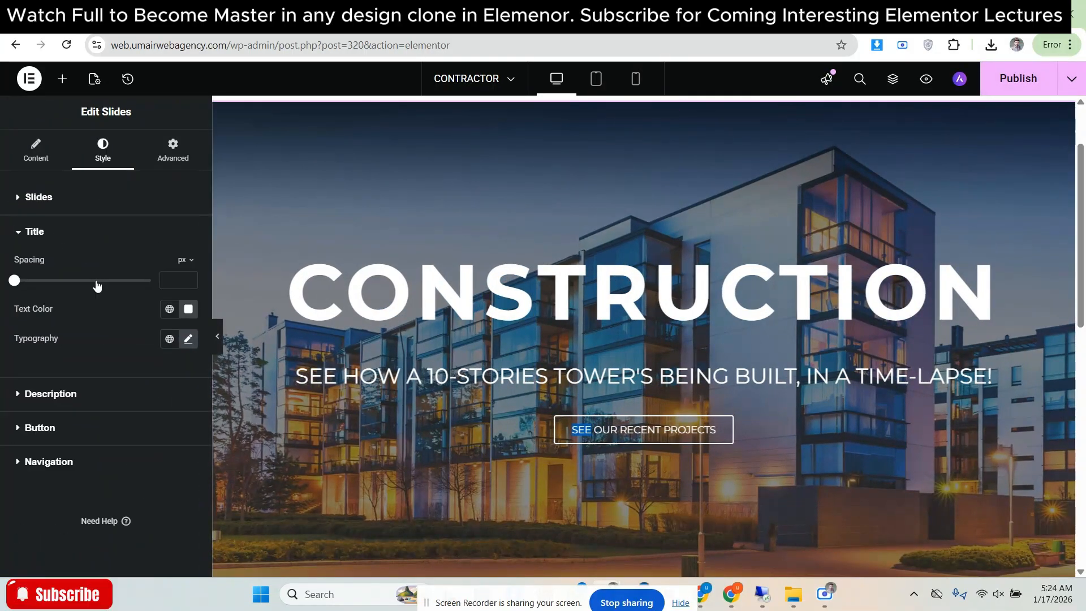
{"action": "left_click", "coordinate": [188, 278]}
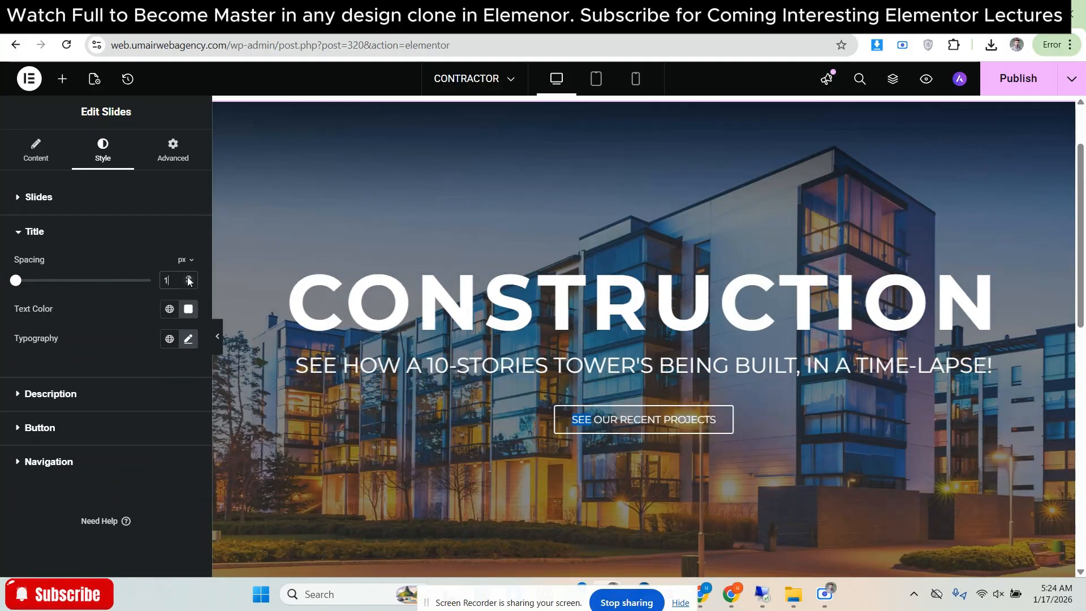
{"action": "left_click", "coordinate": [190, 284]}
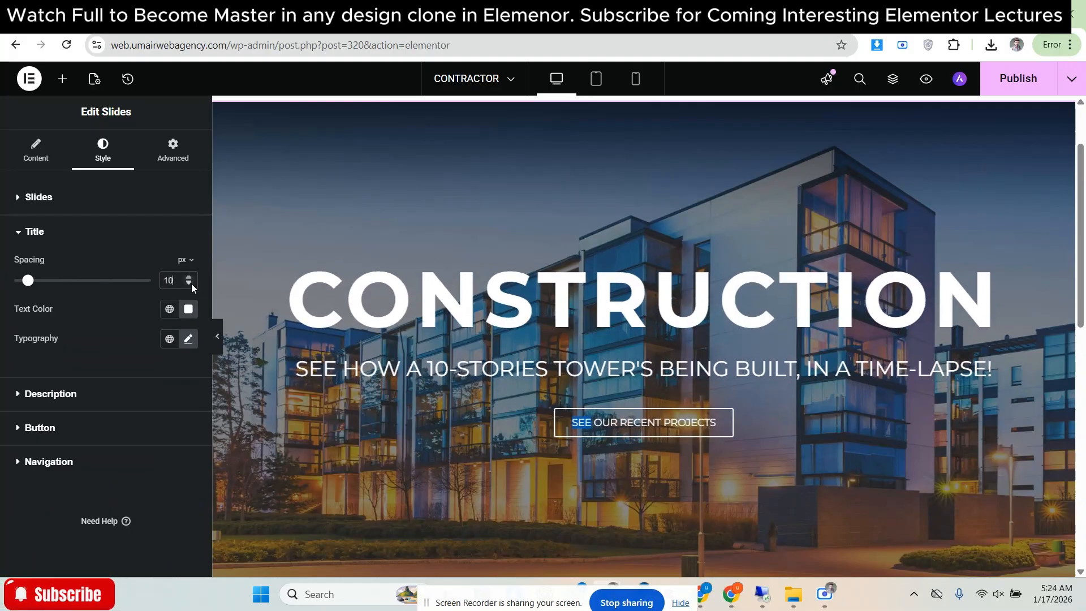
{"action": "left_click", "coordinate": [217, 336]}
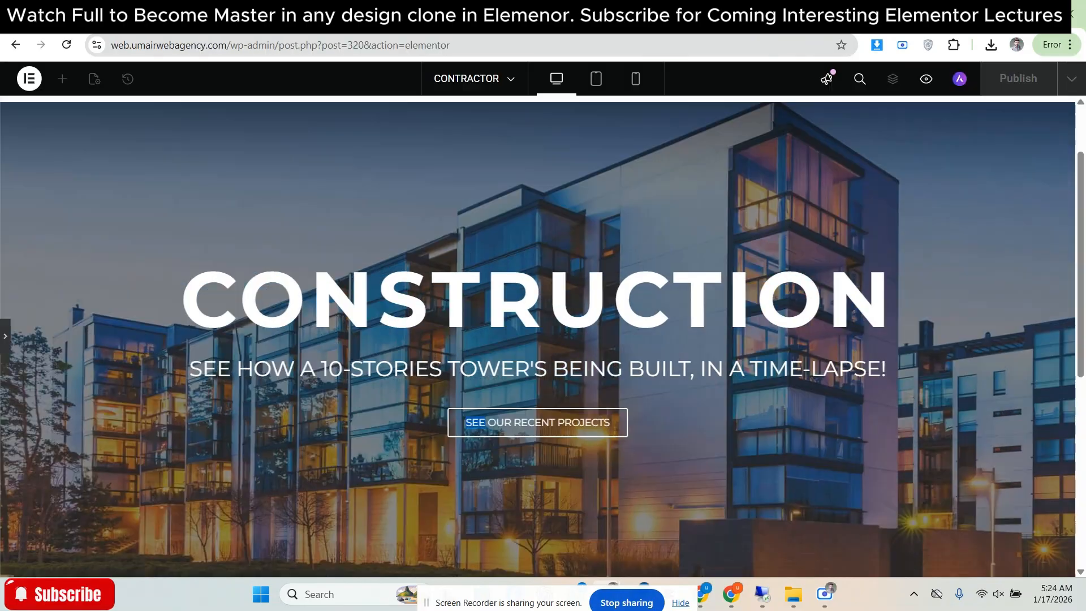
{"action": "left_click", "coordinate": [5, 336]}
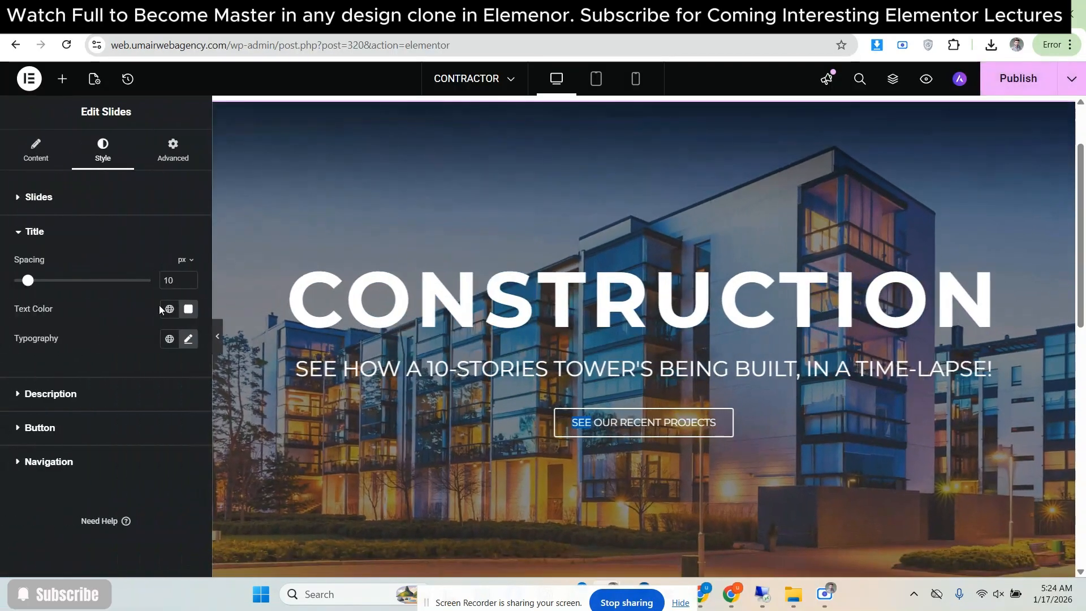
{"action": "left_click", "coordinate": [189, 278]}
{"action": "left_click", "coordinate": [188, 277]}
{"action": "left_click", "coordinate": [188, 277]}
{"action": "left_click", "coordinate": [188, 277]}
{"action": "left_click", "coordinate": [188, 277]}
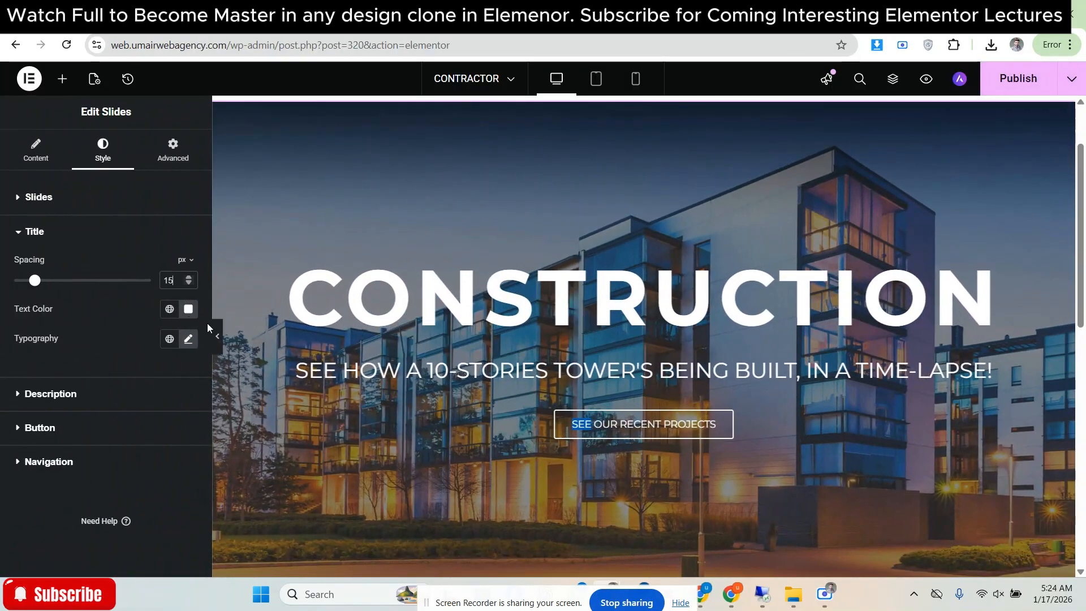
{"action": "left_click", "coordinate": [217, 336]}
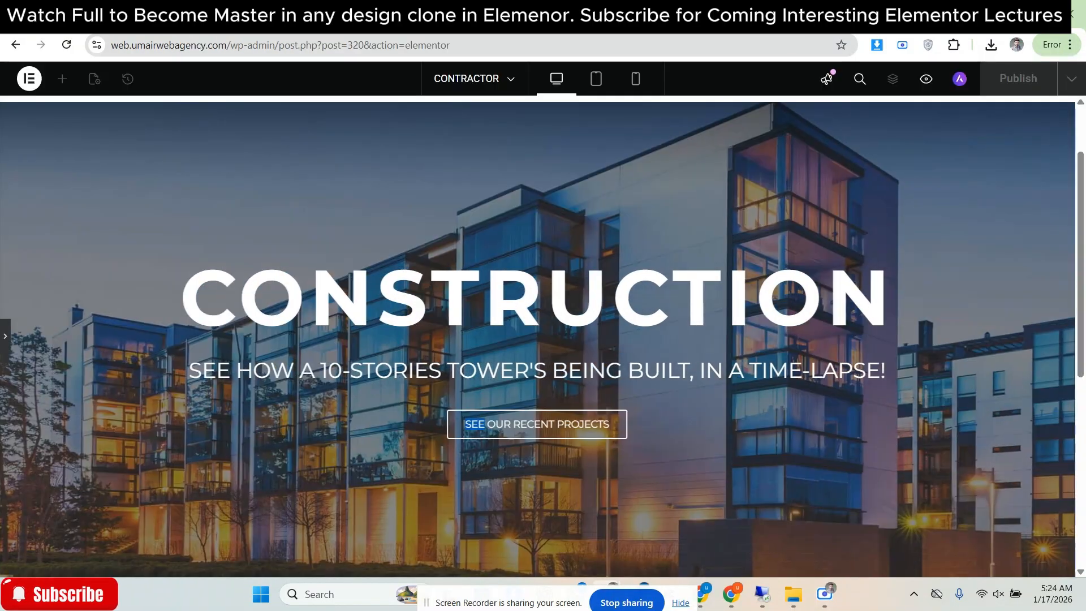
{"action": "scroll", "coordinate": [537, 336], "scroll_direction": "up", "scroll_amount": 1}
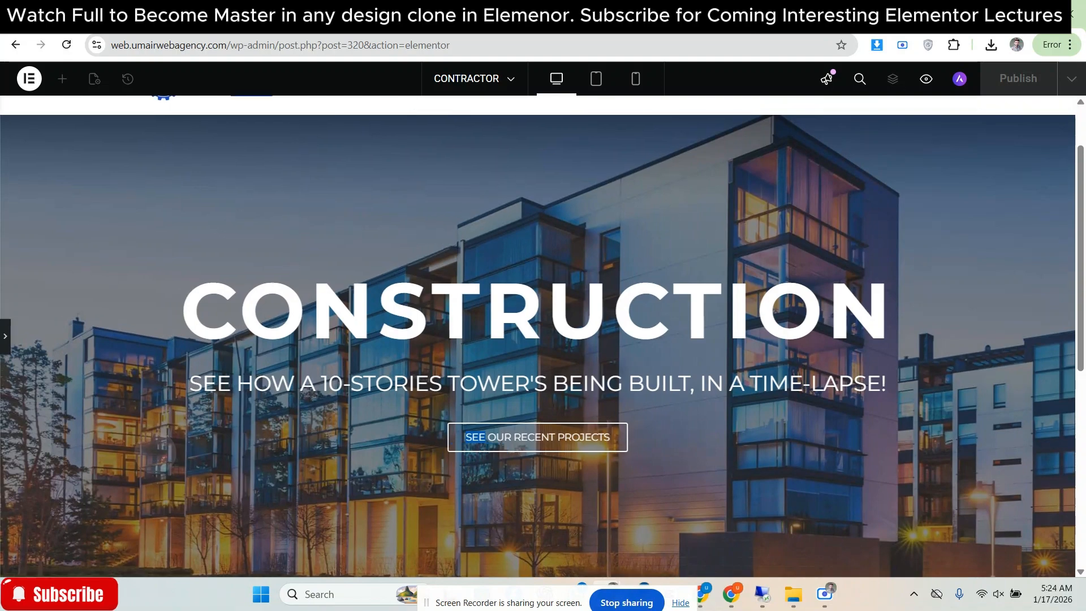
{"action": "scroll", "coordinate": [538, 337], "scroll_direction": "down", "scroll_amount": 1}
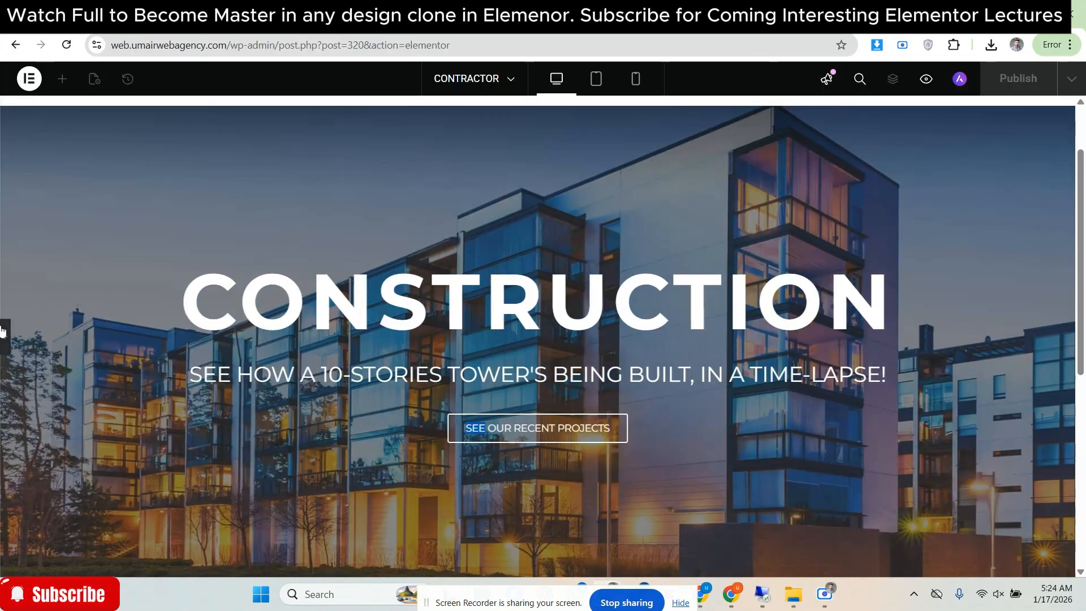
Set the slide title's spacing to 18 px and view the slider at full width
{"action": "left_click", "coordinate": [4, 333]}
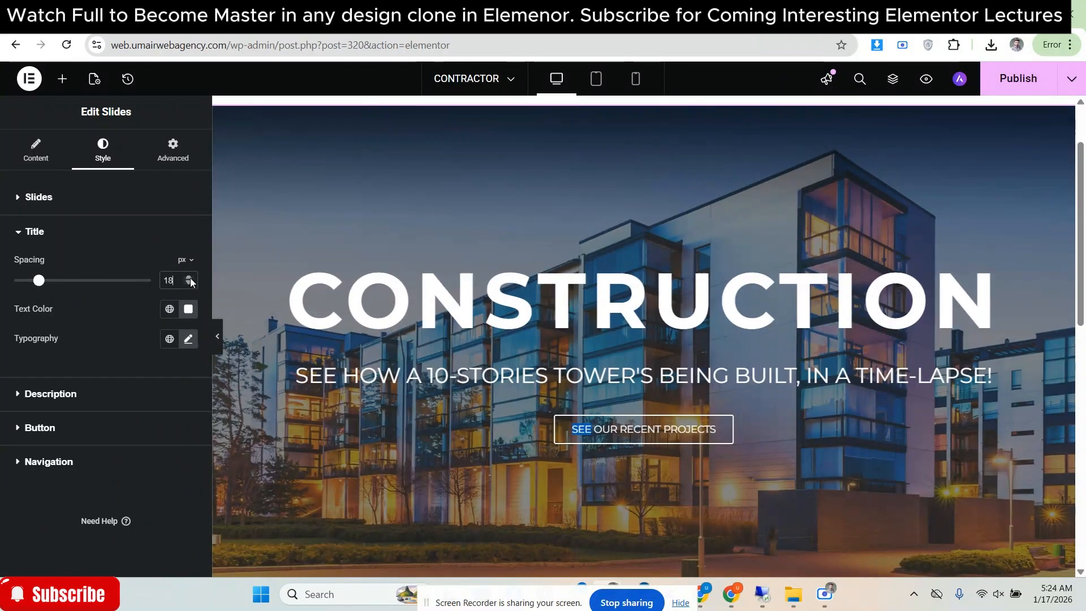
{"action": "left_click", "coordinate": [217, 337]}
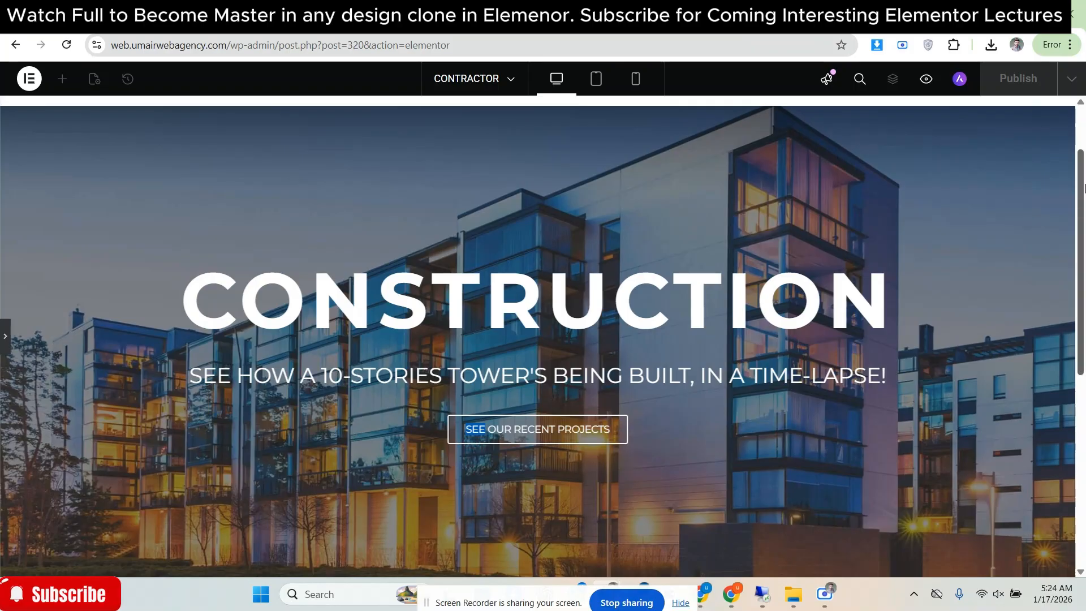
{"action": "left_click_drag", "start_coordinate": [1085, 193], "coordinate": [1085, 192]}
Compare the full-width slider with the template page, examining the vertical positions of the title, description and button
{"action": "left_click", "coordinate": [340, 14]}
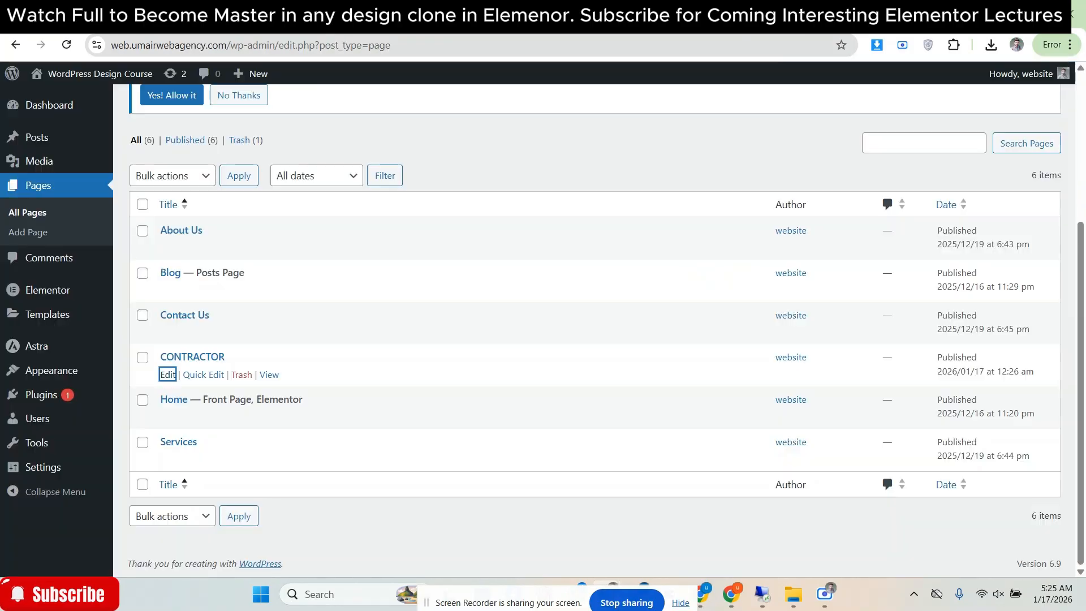
{"action": "left_click", "coordinate": [441, 14]}
{"action": "key", "text": "ctrl+Tab"}
{"action": "key", "text": "ctrl+shift+Tab"}
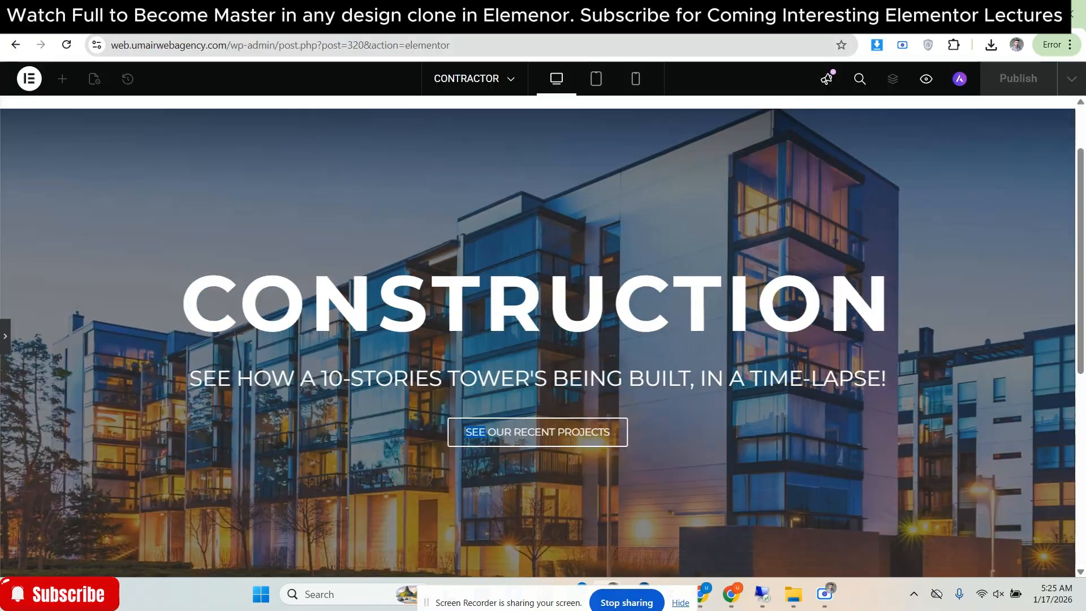
{"action": "key", "text": "ctrl+Tab"}
{"action": "key", "text": "ctrl+shift+Tab"}
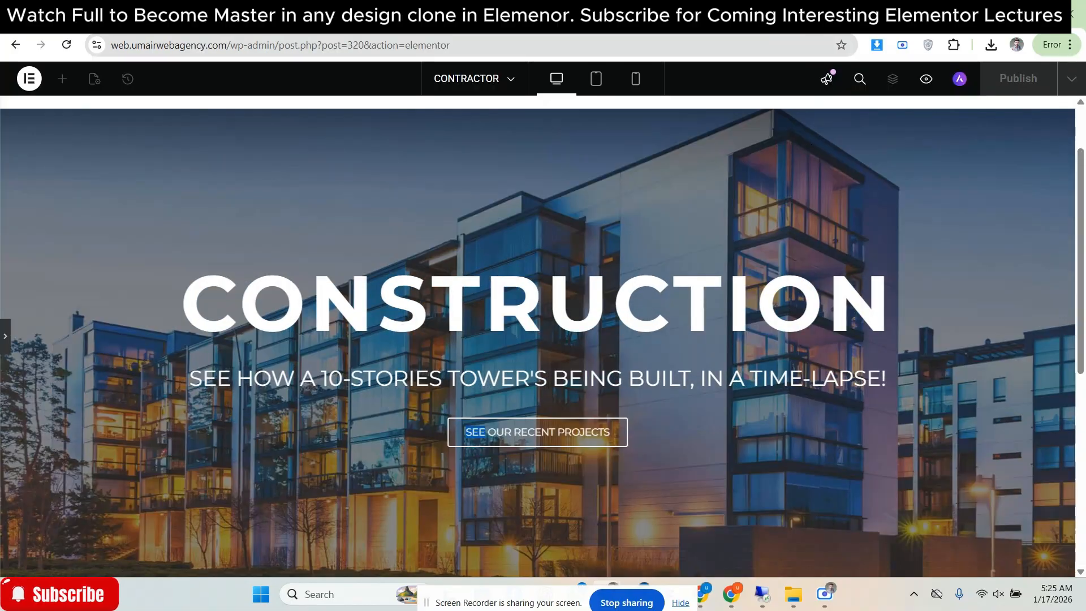
{"action": "key", "text": "ctrl+Tab"}
{"action": "key", "text": "ctrl+shift+Tab"}
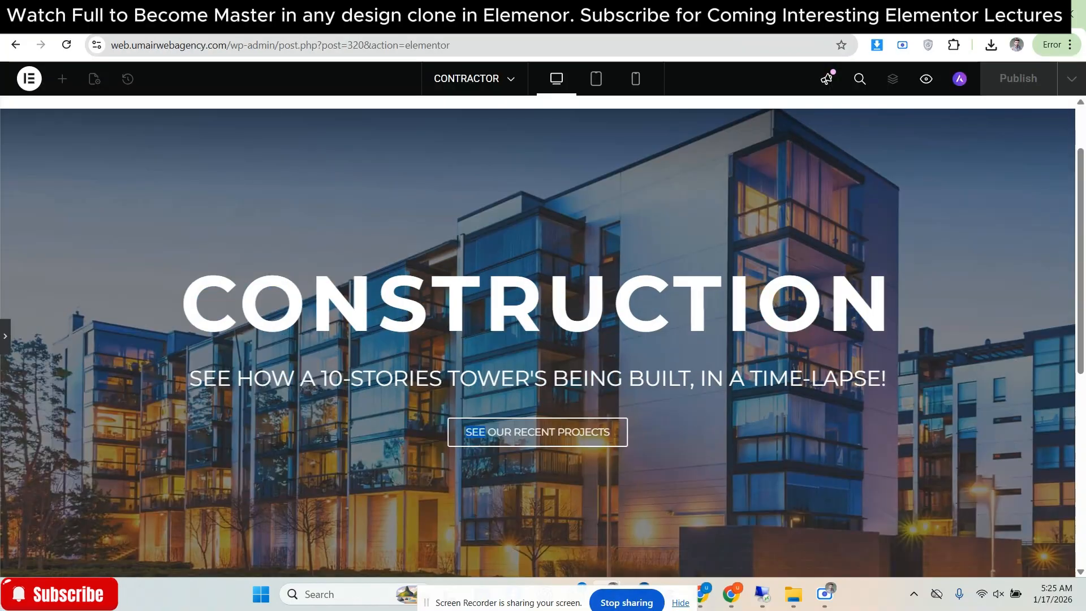
{"action": "key", "text": "ctrl+Tab"}
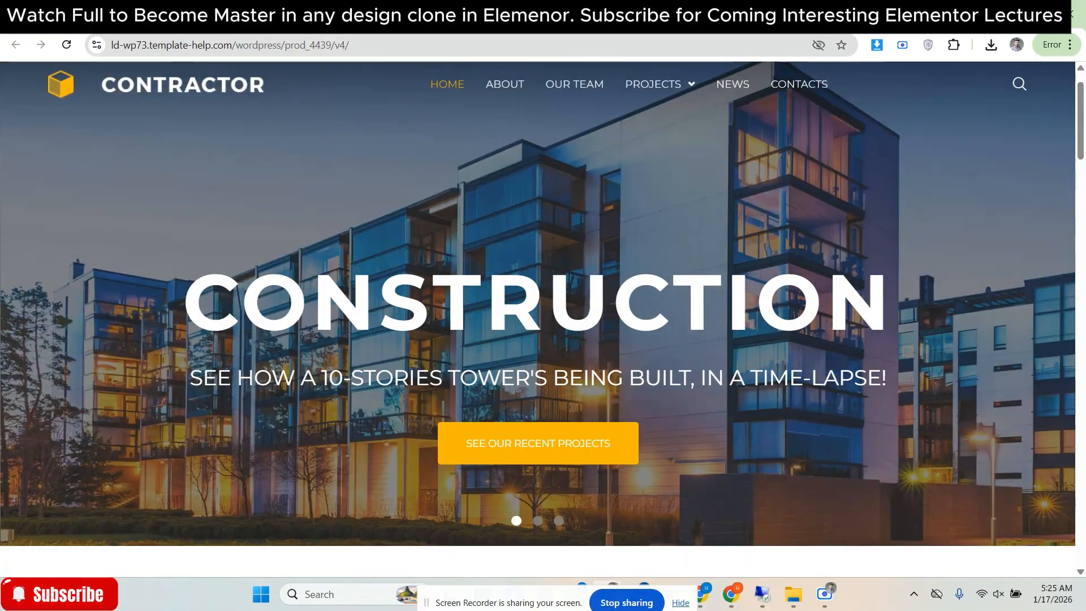
{"action": "key", "text": "ctrl+shift+Tab"}
Try the Large and Medium sizes for the slide button and set it to Large
{"action": "left_click", "coordinate": [3, 346]}
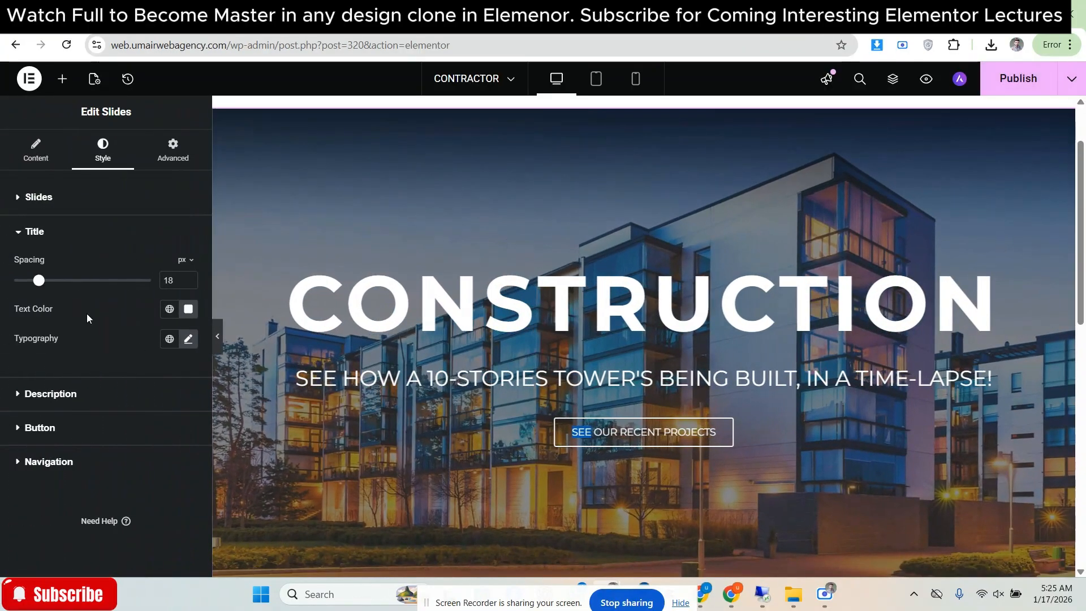
{"action": "left_click", "coordinate": [83, 432]}
{"action": "left_click", "coordinate": [139, 332]}
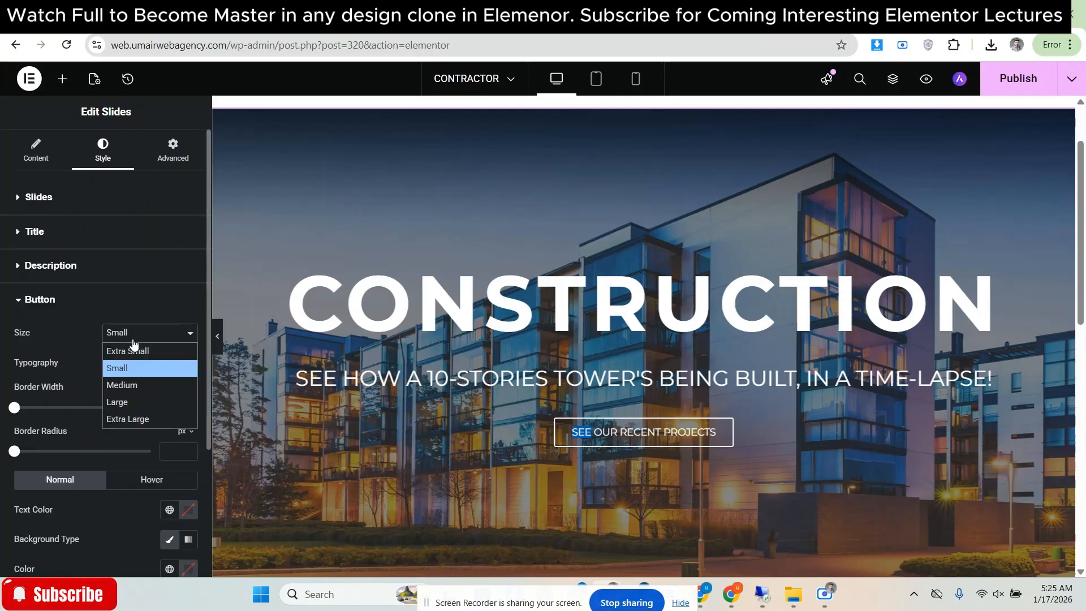
{"action": "left_click", "coordinate": [140, 398]}
{"action": "left_click", "coordinate": [135, 338]}
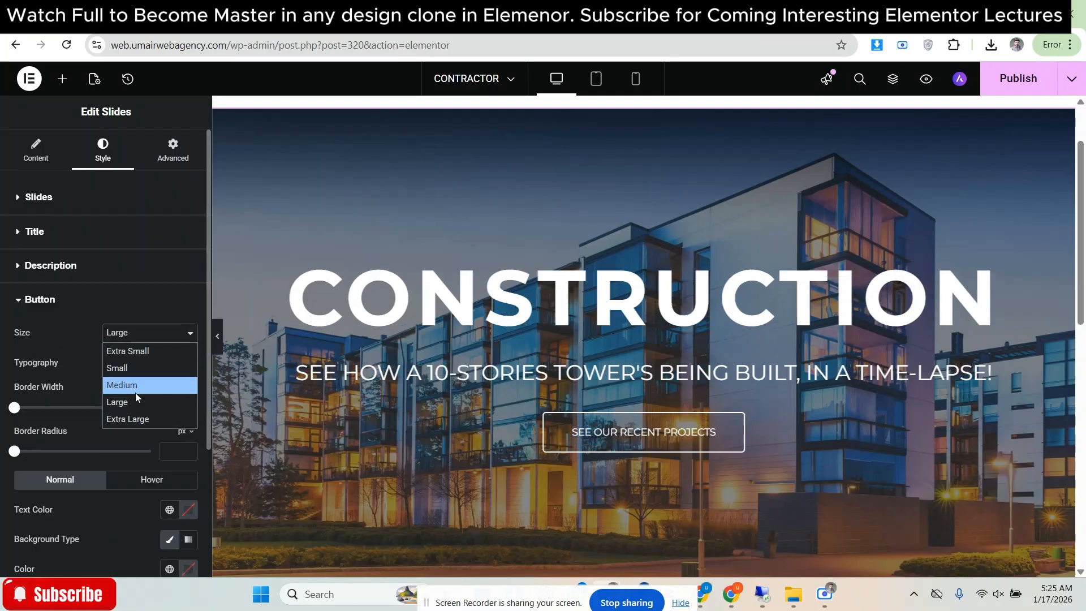
{"action": "left_click", "coordinate": [134, 389]}
{"action": "left_click", "coordinate": [134, 338]}
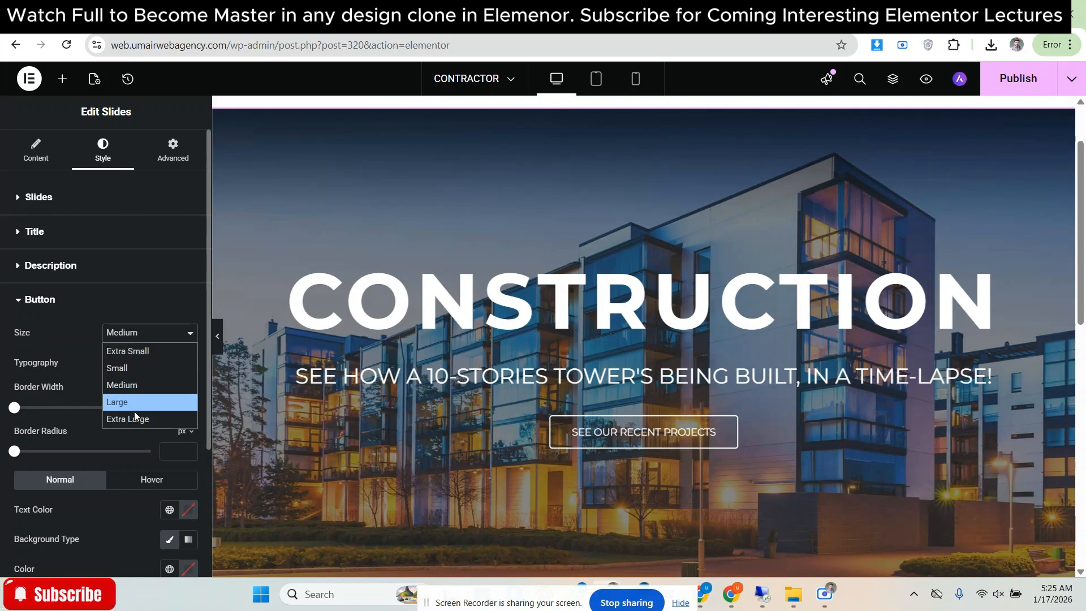
{"action": "left_click", "coordinate": [134, 400]}
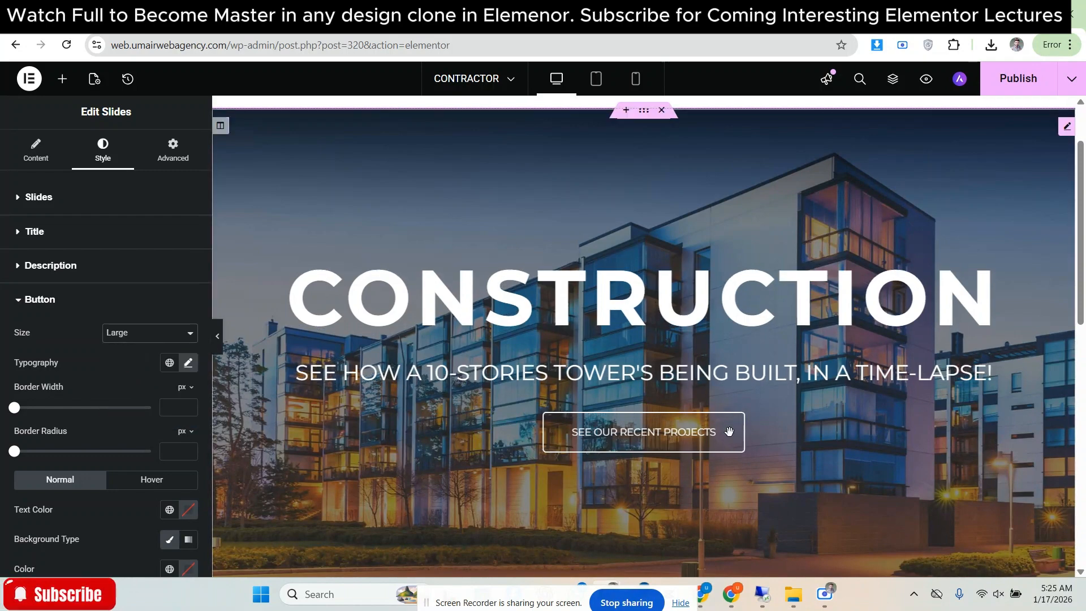
Compare the slide button's size with the template's button and review the available size, border and colour options
{"action": "left_click", "coordinate": [713, 13]}
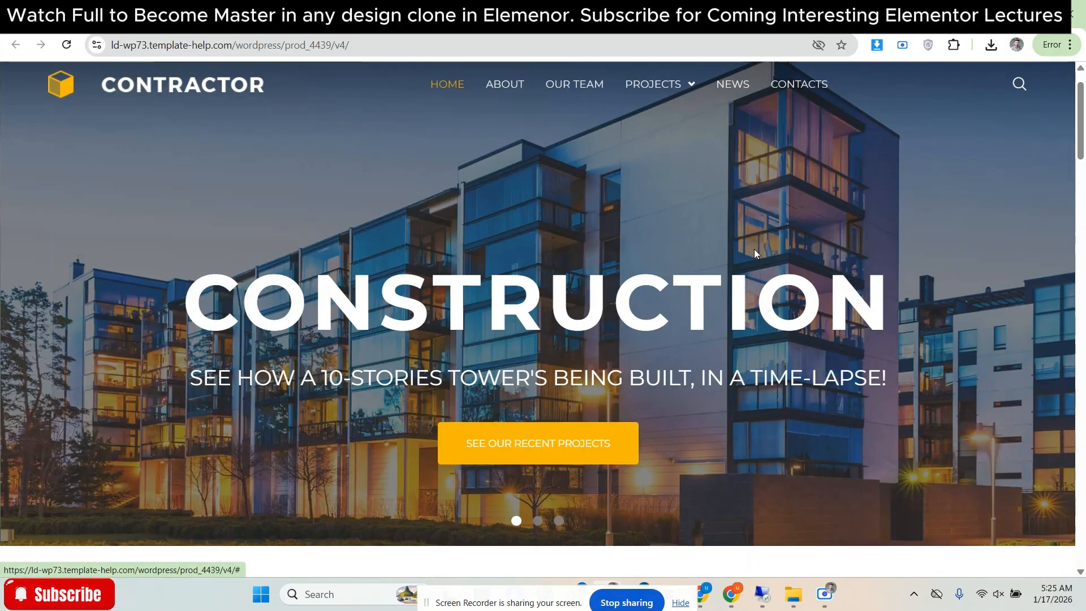
{"action": "left_click", "coordinate": [805, 13]}
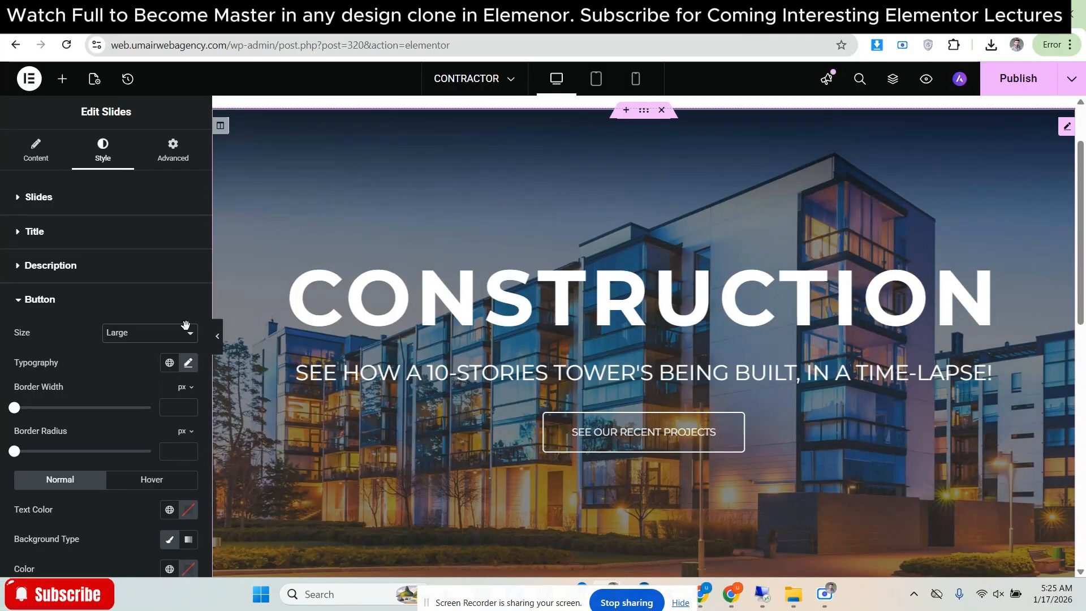
{"action": "left_click", "coordinate": [149, 333]}
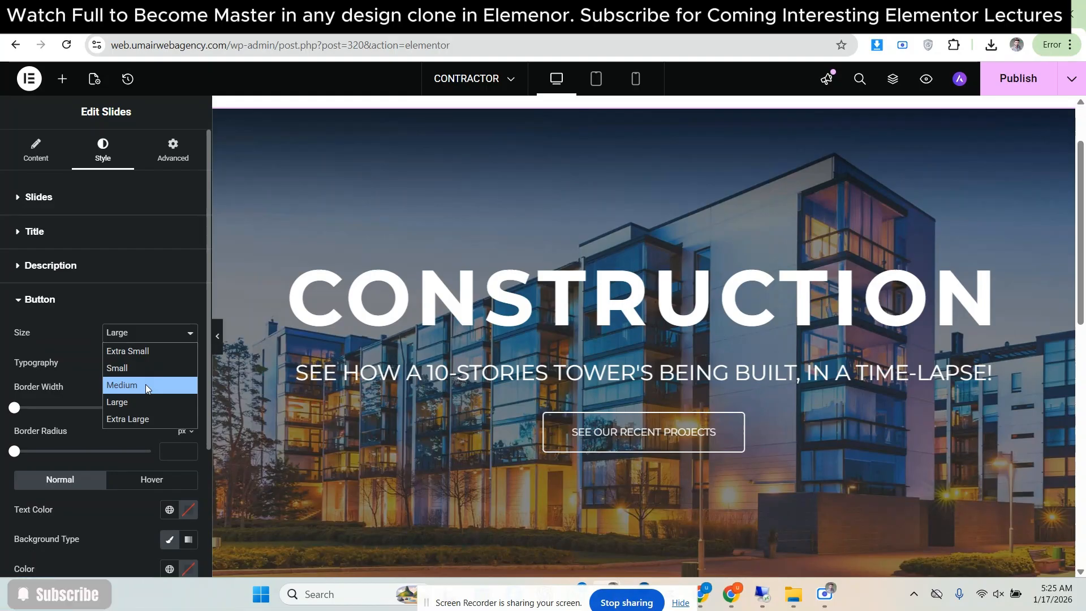
{"action": "left_click", "coordinate": [43, 336]}
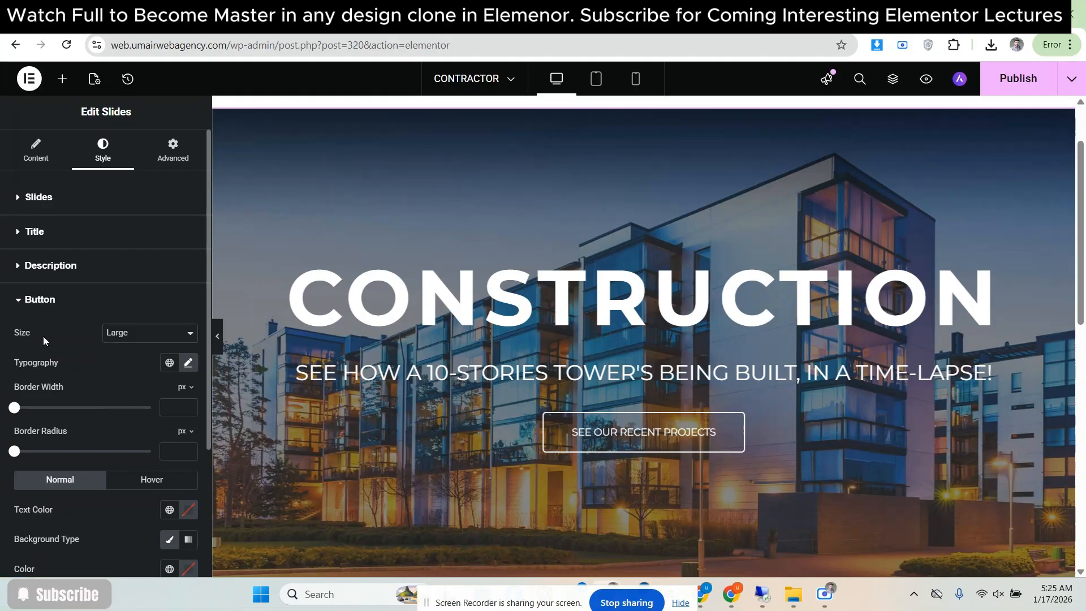
{"action": "scroll", "coordinate": [43, 336], "scroll_direction": "down", "scroll_amount": 3}
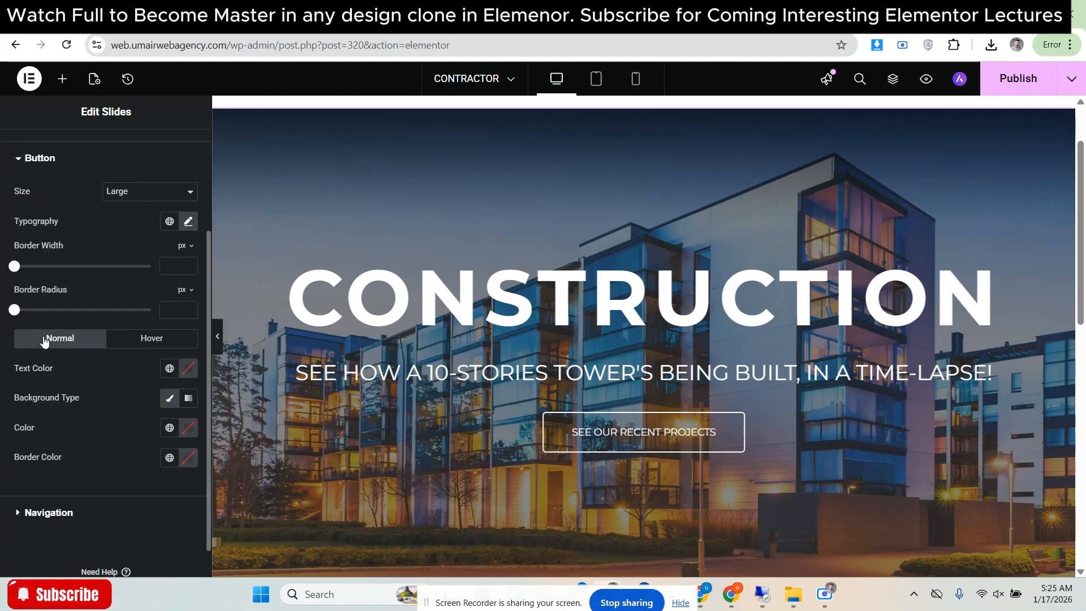
{"action": "scroll", "coordinate": [45, 337], "scroll_direction": "up", "scroll_amount": 1}
{"action": "scroll", "coordinate": [53, 320], "scroll_direction": "up", "scroll_amount": 1}
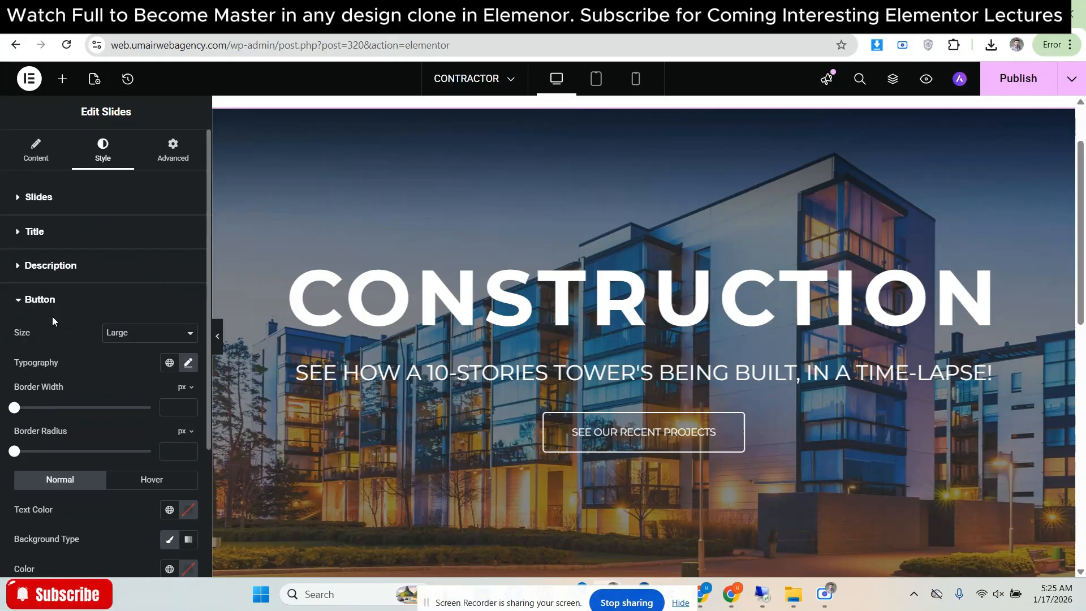
{"action": "scroll", "coordinate": [52, 317], "scroll_direction": "down", "scroll_amount": 2}
{"action": "scroll", "coordinate": [71, 242], "scroll_direction": "up", "scroll_amount": 1}
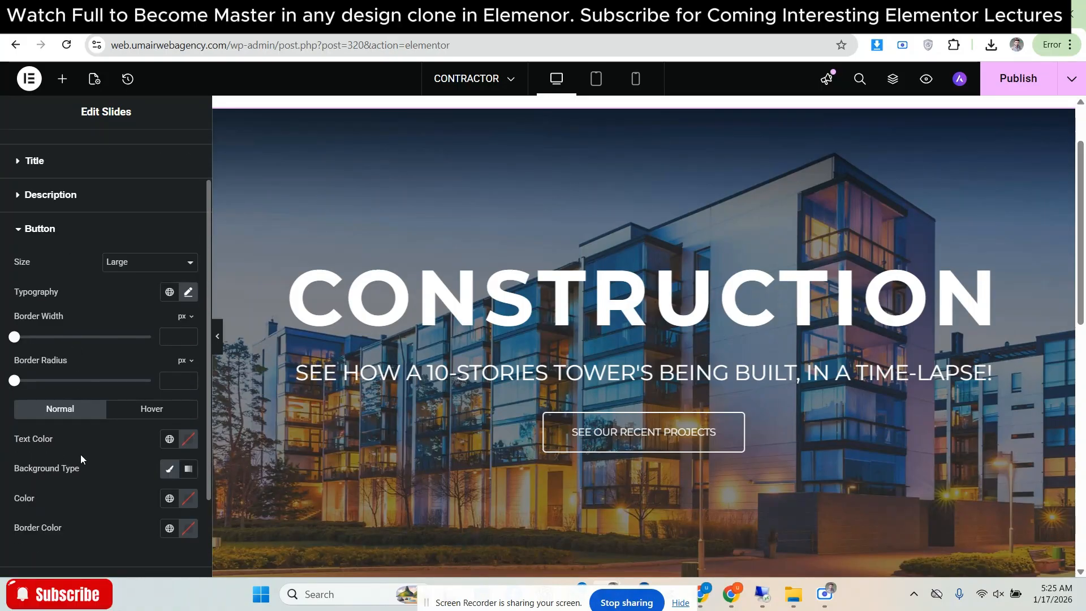
{"action": "scroll", "coordinate": [82, 447], "scroll_direction": "down", "scroll_amount": 2}
{"action": "scroll", "coordinate": [83, 438], "scroll_direction": "up", "scroll_amount": 3}
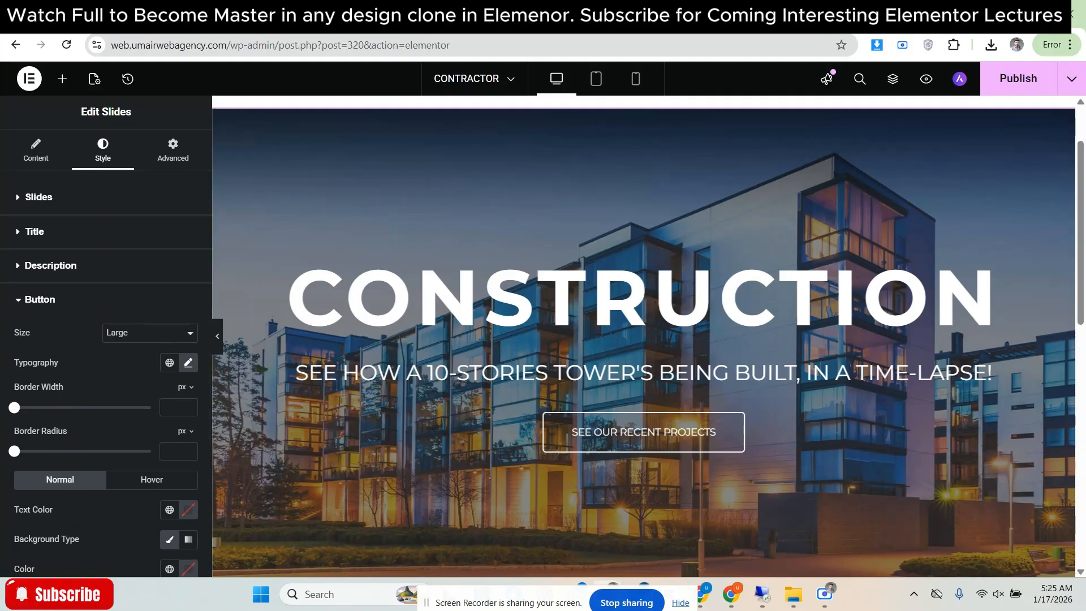
Sample the yellow background colour of the template's "See our recent projects" button with ColorZilla
{"action": "left_click", "coordinate": [735, 16]}
{"action": "left_click", "coordinate": [952, 45]}
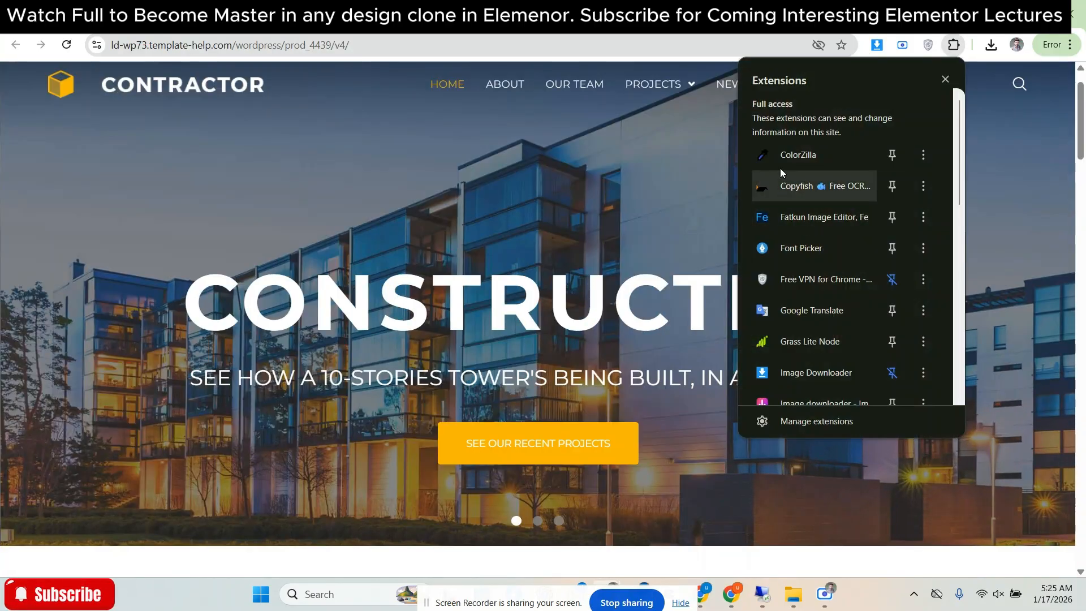
{"action": "left_click", "coordinate": [794, 156]}
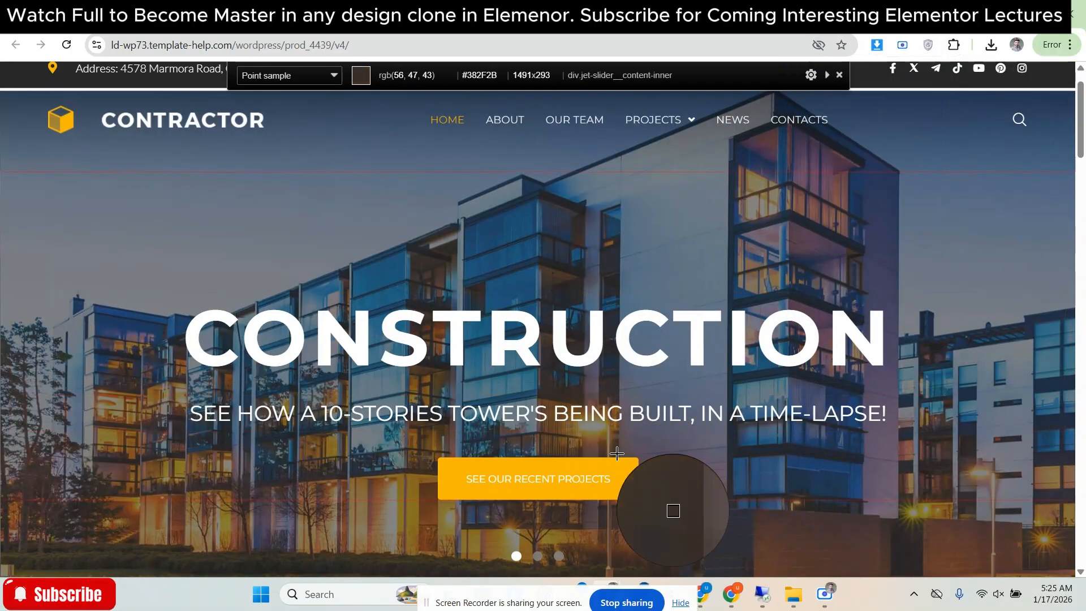
{"action": "left_click", "coordinate": [617, 468]}
{"action": "left_click", "coordinate": [616, 15]}
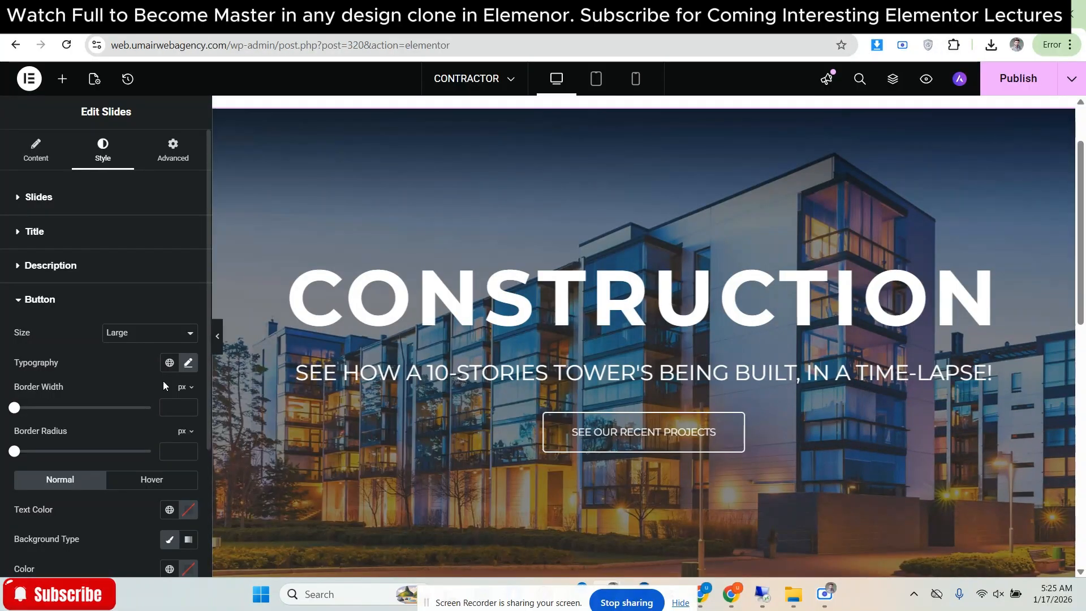
Apply the sampled yellow as the slide button's normal background colour and set its border width to 0 px
{"action": "scroll", "coordinate": [181, 390], "scroll_direction": "down", "scroll_amount": 3}
{"action": "left_click", "coordinate": [189, 391]}
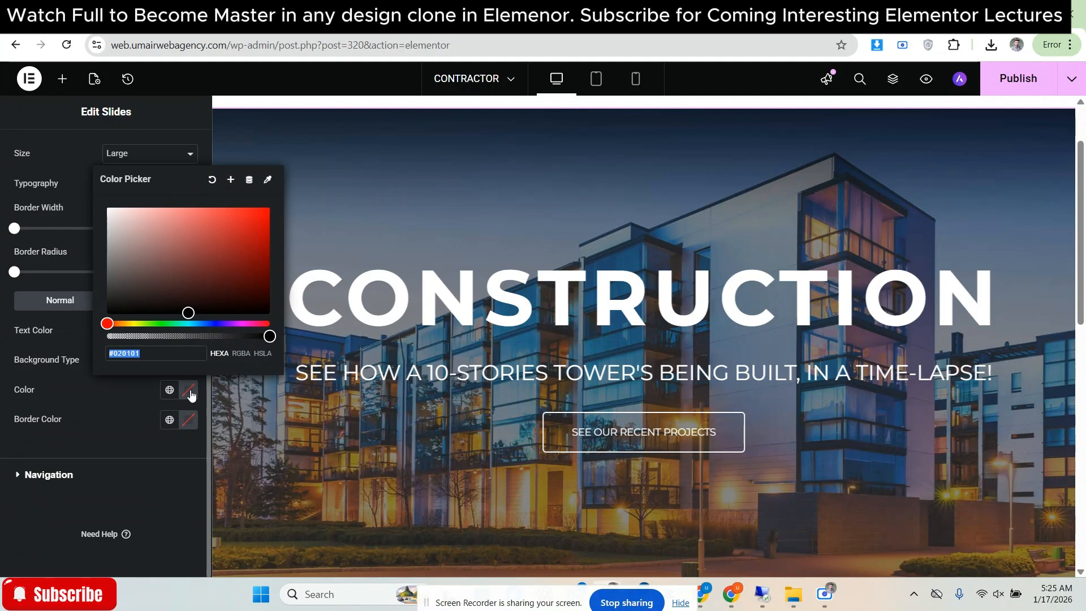
{"action": "key", "text": "ctrl+v"}
{"action": "left_click", "coordinate": [5, 343]}
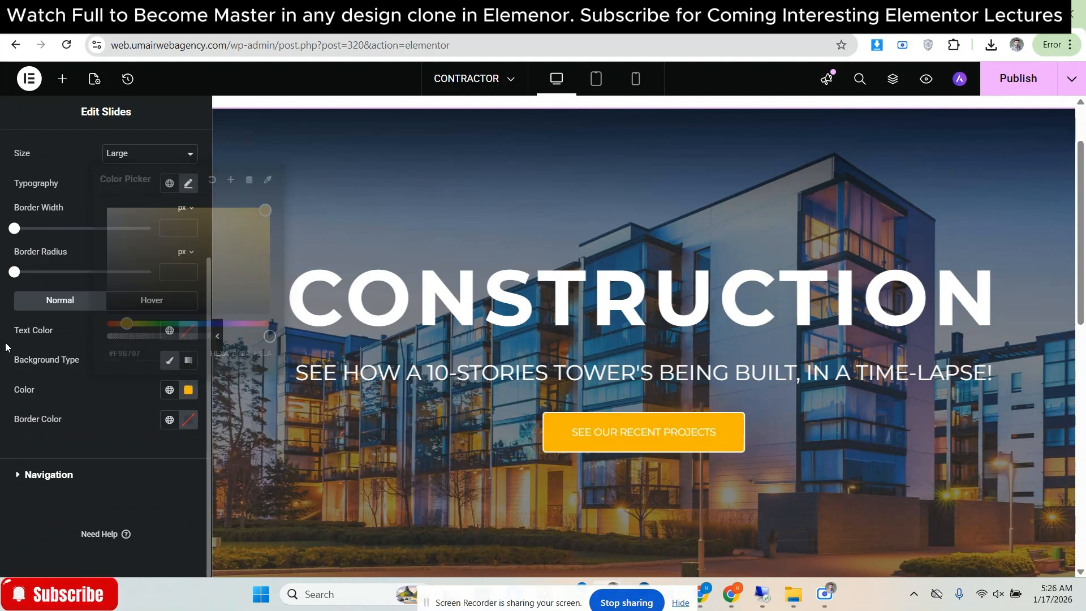
{"action": "left_click", "coordinate": [188, 227]}
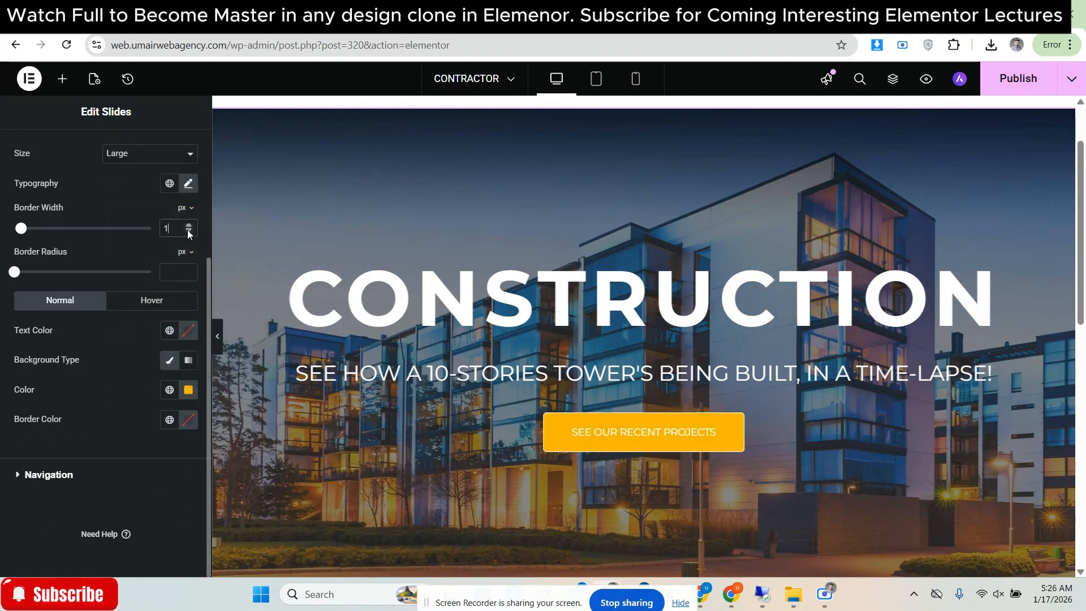
{"action": "left_click", "coordinate": [188, 232]}
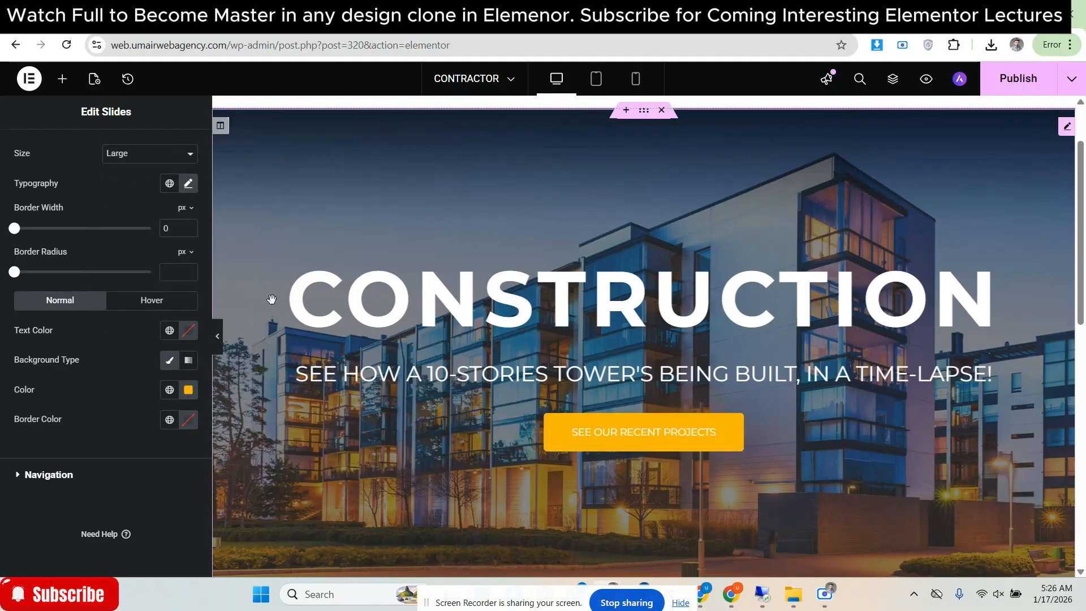
Sample the template button's dark hover colour with ColorZilla and apply it as the slide button's hover background colour
{"action": "left_click", "coordinate": [148, 307]}
{"action": "left_click", "coordinate": [693, 15]}
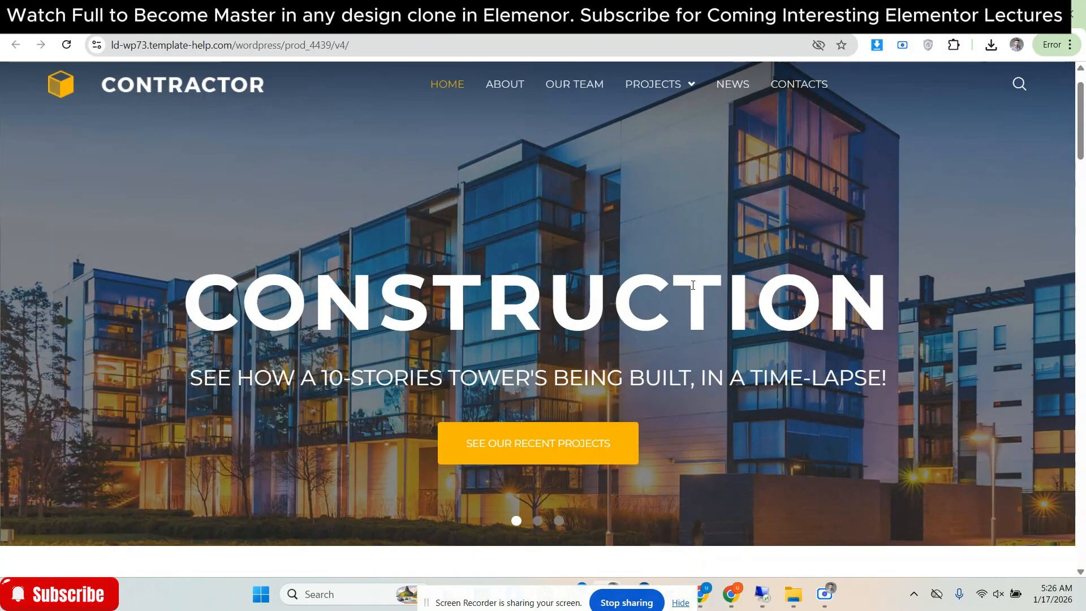
{"action": "left_click", "coordinate": [953, 46]}
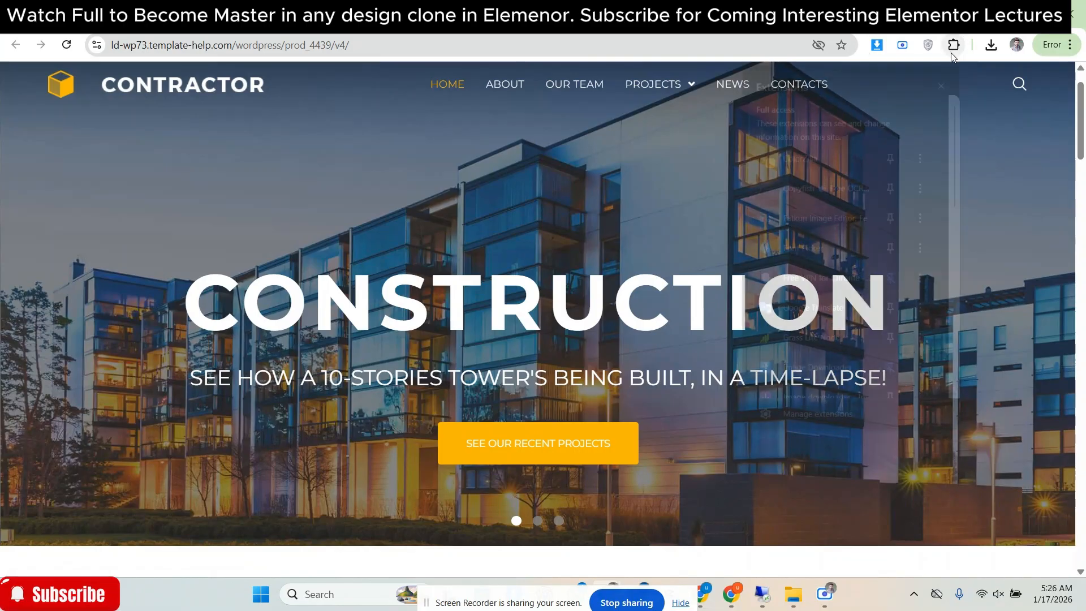
{"action": "left_click", "coordinate": [803, 159]}
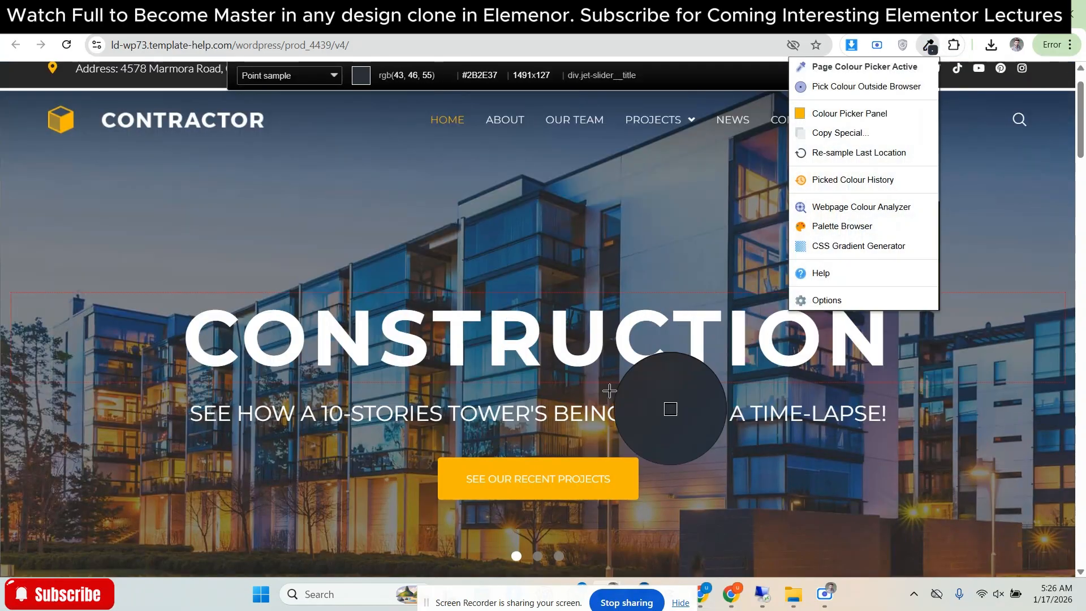
{"action": "left_click", "coordinate": [593, 465]}
{"action": "left_click", "coordinate": [797, 15]}
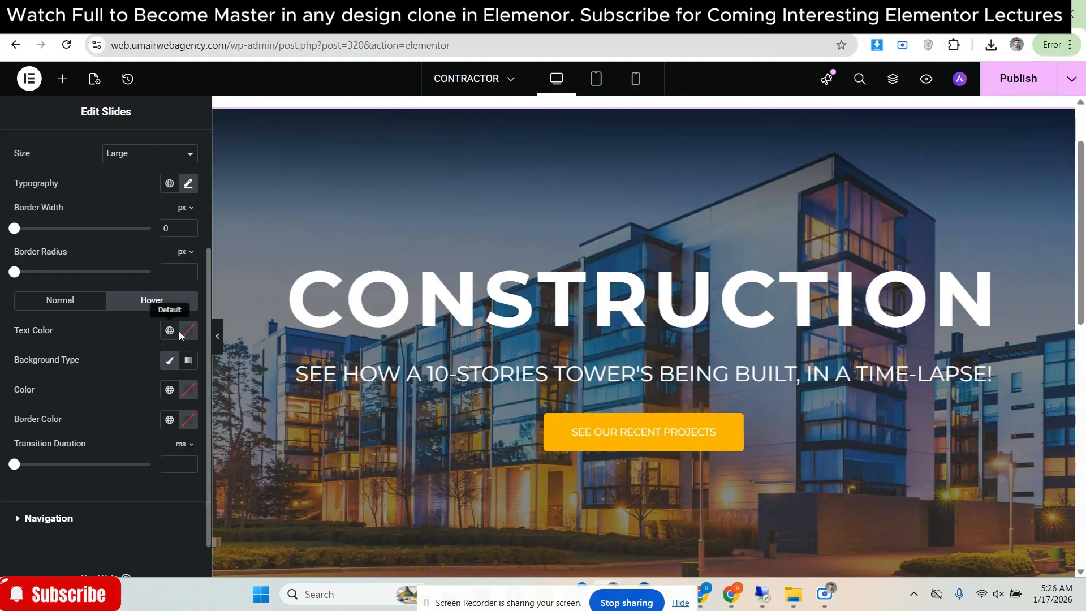
{"action": "left_click", "coordinate": [188, 390]}
{"action": "key", "text": "ctrl+v"}
{"action": "left_click", "coordinate": [536, 451]}
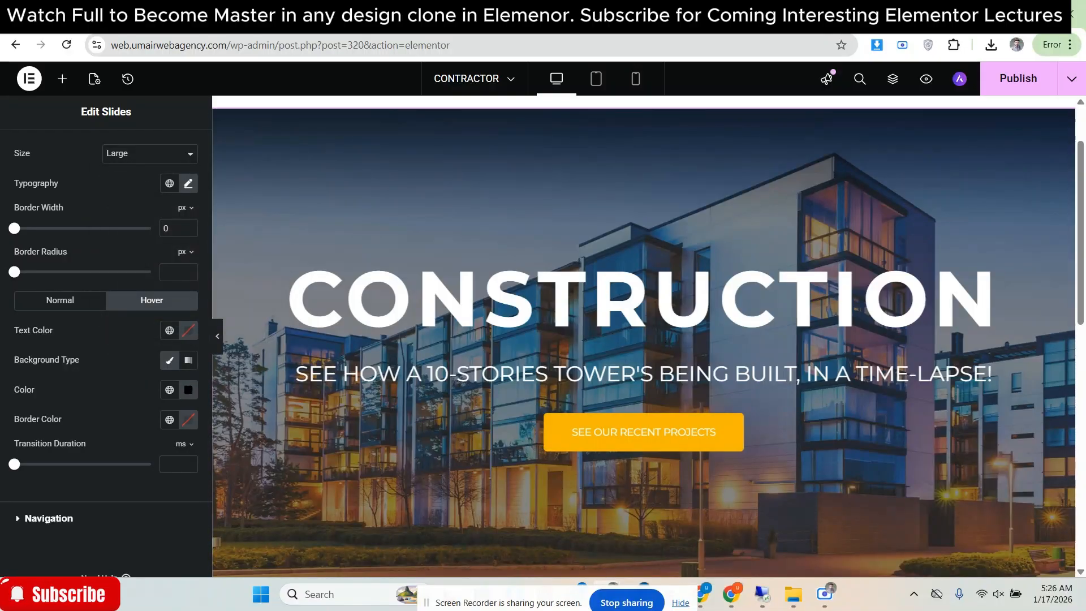
Set the slider's pagination dot size to 15 px, comparing it with the template's dots
{"action": "left_click", "coordinate": [693, 14]}
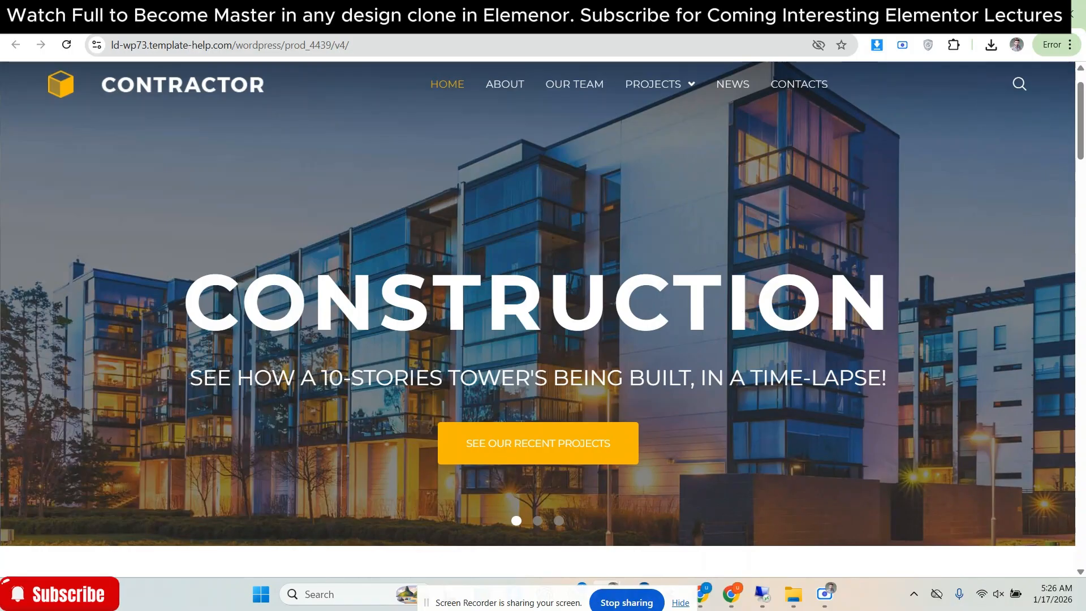
{"action": "left_click", "coordinate": [571, 15]}
{"action": "scroll", "coordinate": [562, 407], "scroll_direction": "down", "scroll_amount": 3}
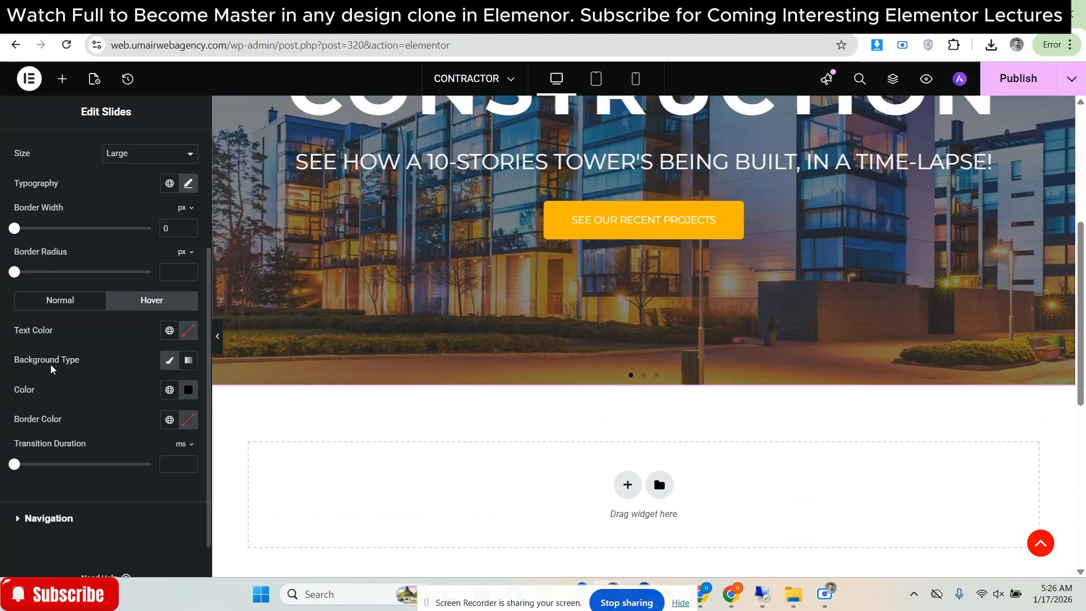
{"action": "scroll", "coordinate": [70, 422], "scroll_direction": "down", "scroll_amount": 1}
{"action": "left_click", "coordinate": [63, 475]}
{"action": "scroll", "coordinate": [114, 376], "scroll_direction": "down", "scroll_amount": 2}
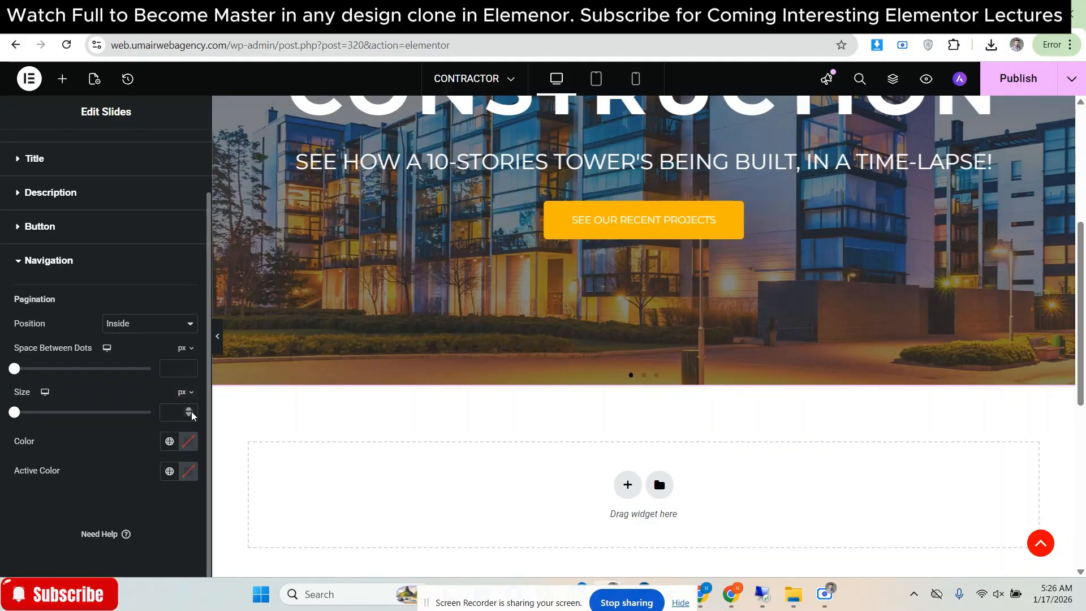
{"action": "type", "text": "0"}
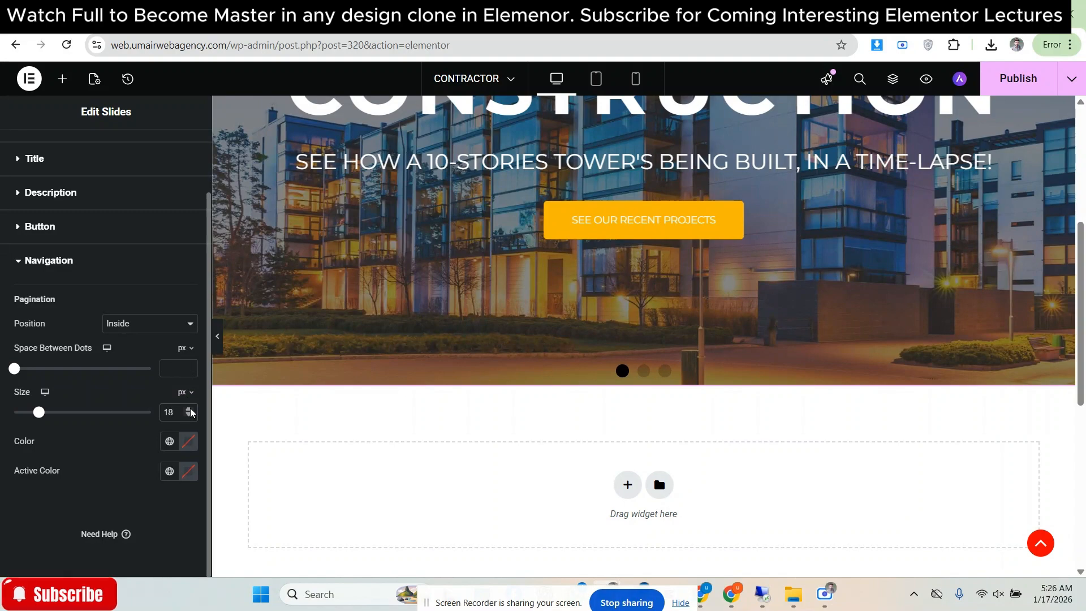
{"action": "left_click", "coordinate": [777, 17]}
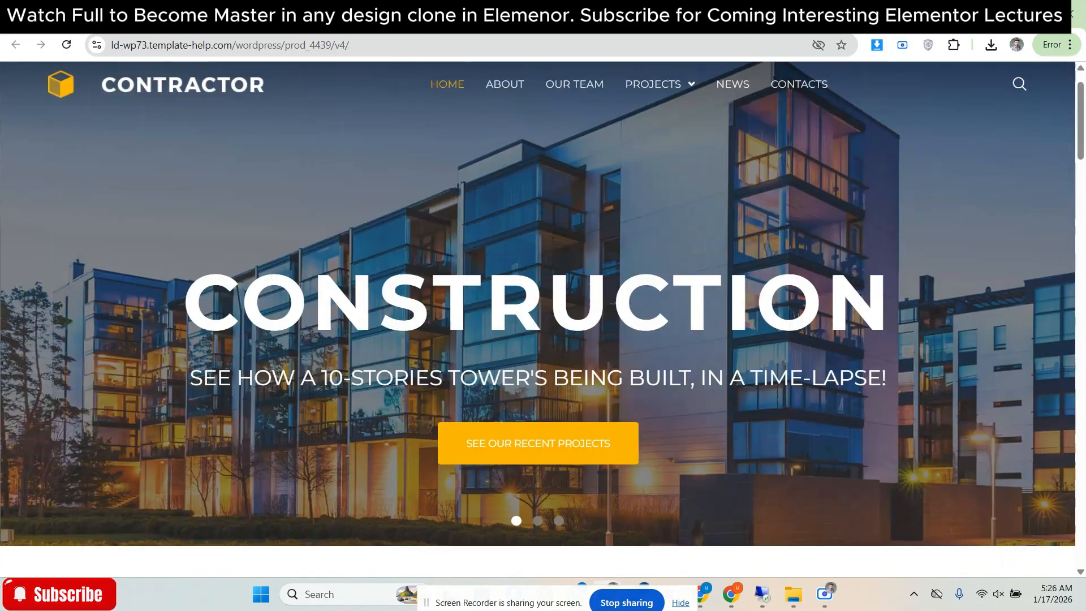
{"action": "scroll", "coordinate": [526, 524], "scroll_direction": "down", "scroll_amount": 3}
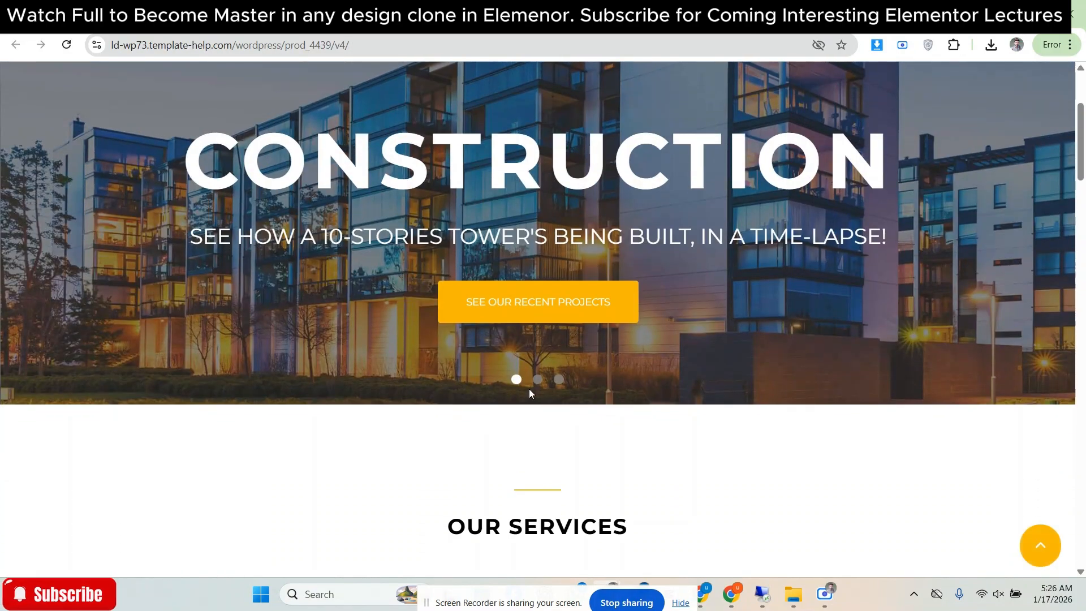
{"action": "left_click", "coordinate": [755, 17]}
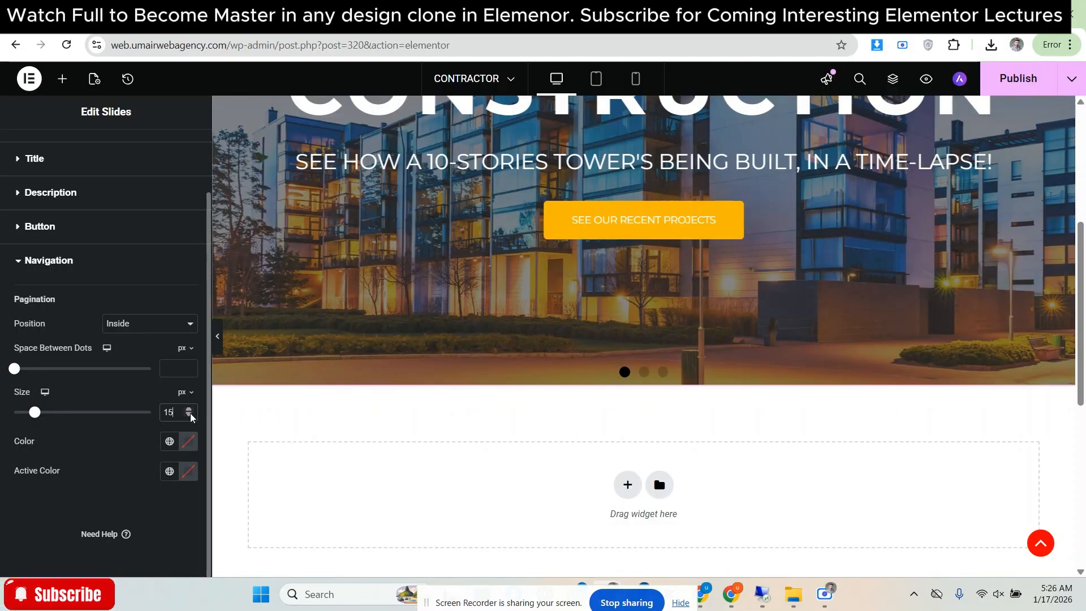
Set the inactive pagination dots' colour to the translucent light grey #DCDCDCC4 and compare it with the template's dots
{"action": "left_click", "coordinate": [777, 17]}
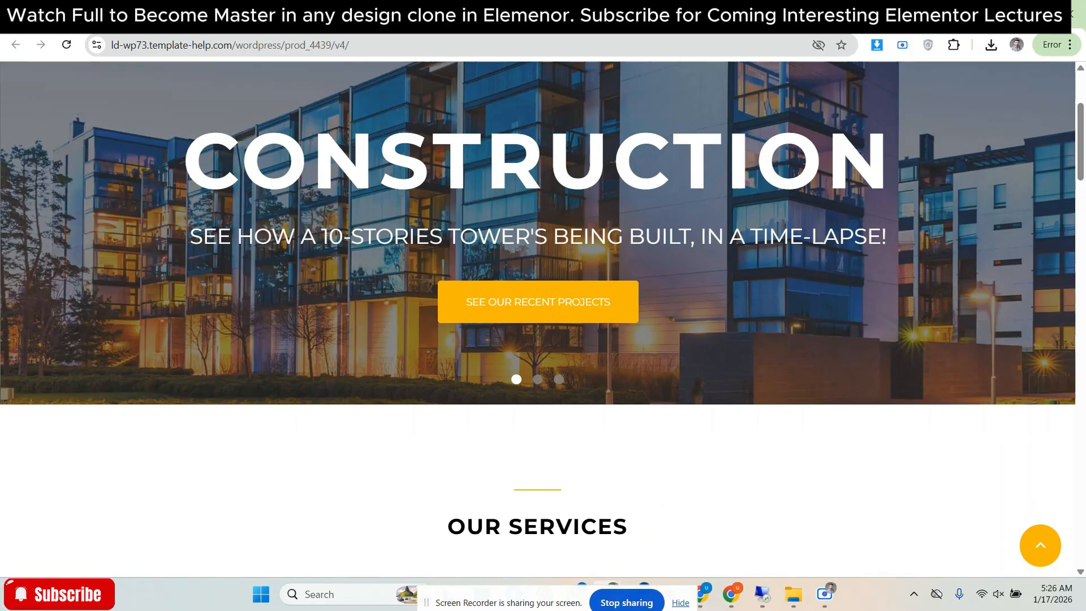
{"action": "left_click", "coordinate": [755, 17]}
{"action": "left_click", "coordinate": [188, 441]}
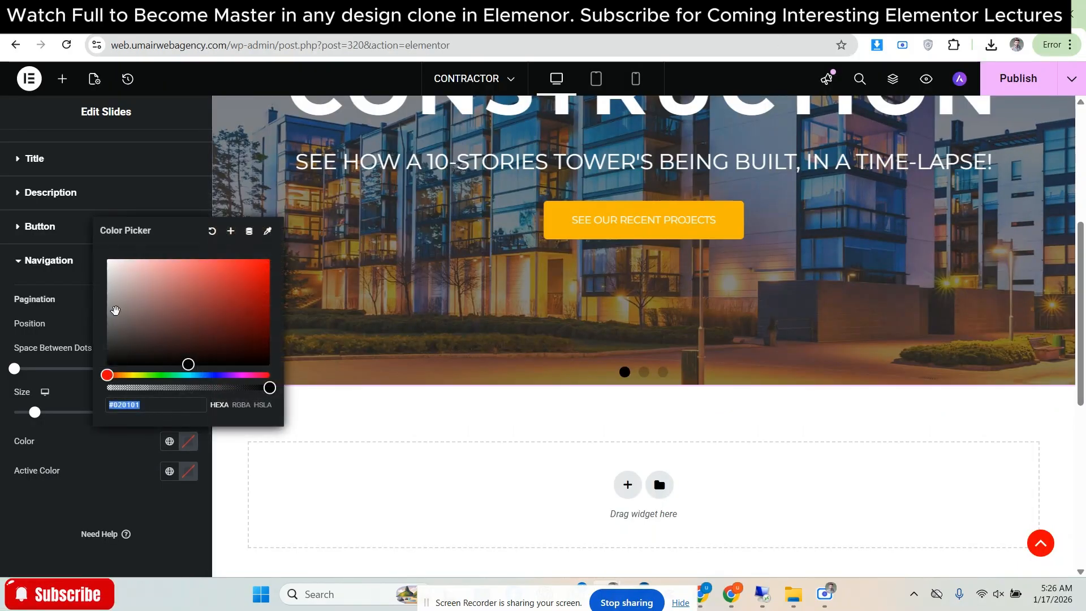
{"action": "left_click_drag", "start_coordinate": [115, 310], "coordinate": [97, 277]}
{"action": "left_click_drag", "start_coordinate": [269, 387], "coordinate": [226, 388]}
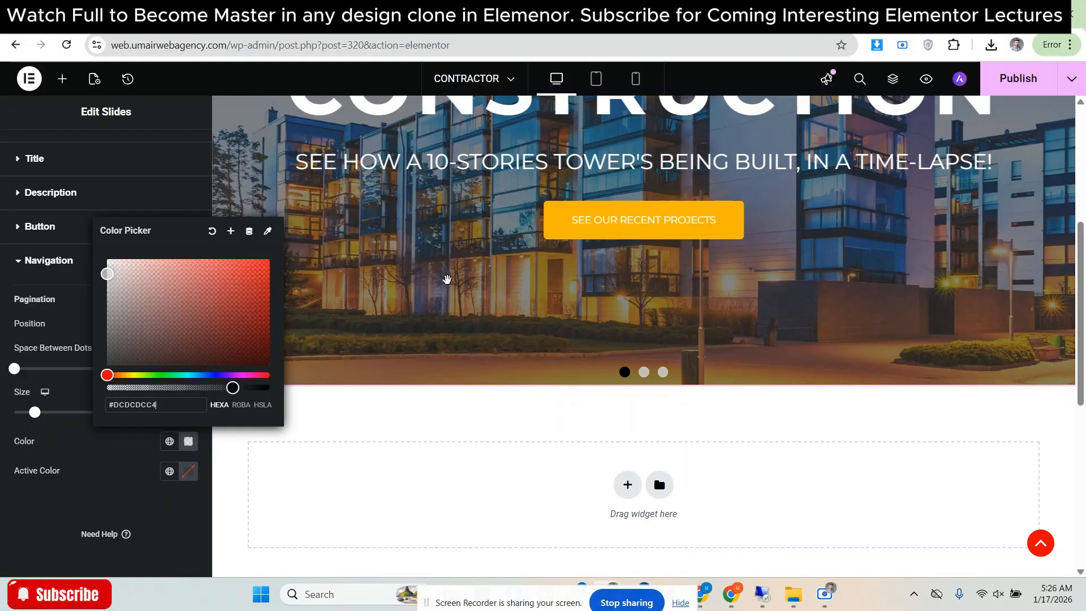
{"action": "left_click", "coordinate": [486, 13]}
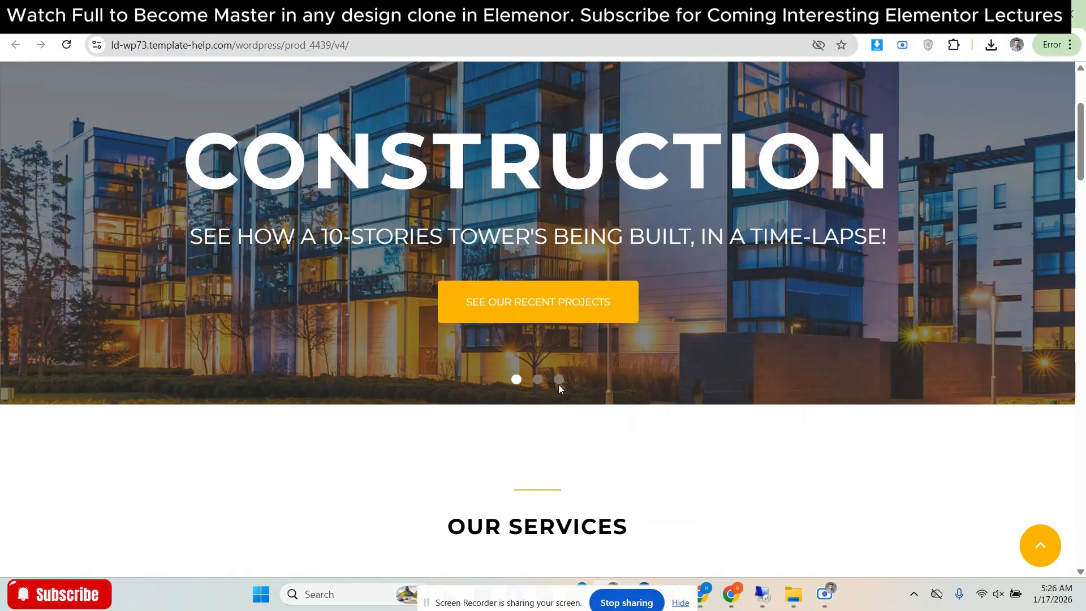
{"action": "left_click", "coordinate": [730, 12]}
{"action": "left_click", "coordinate": [160, 513]}
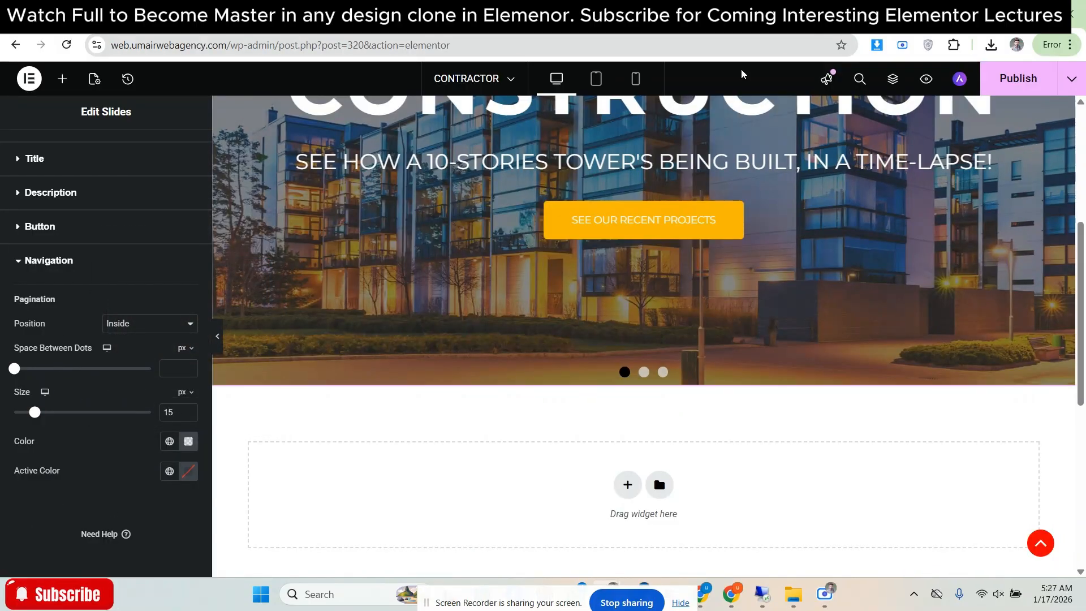
Check the template's active dot and set the slider's active pagination dot colour to white #FFFFFF
{"action": "left_click", "coordinate": [486, 13]}
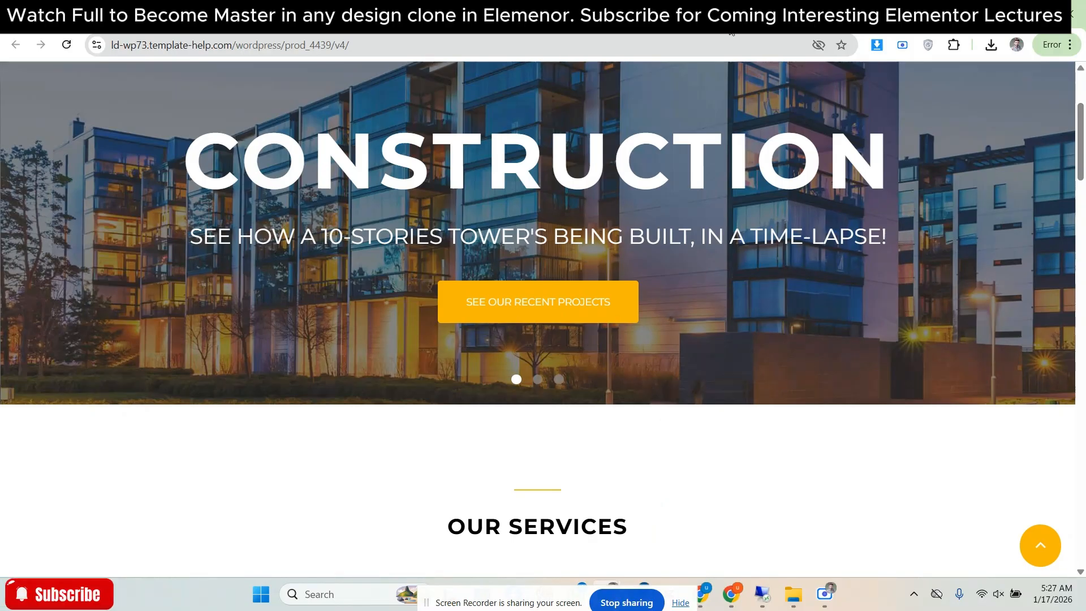
{"action": "left_click", "coordinate": [729, 13]}
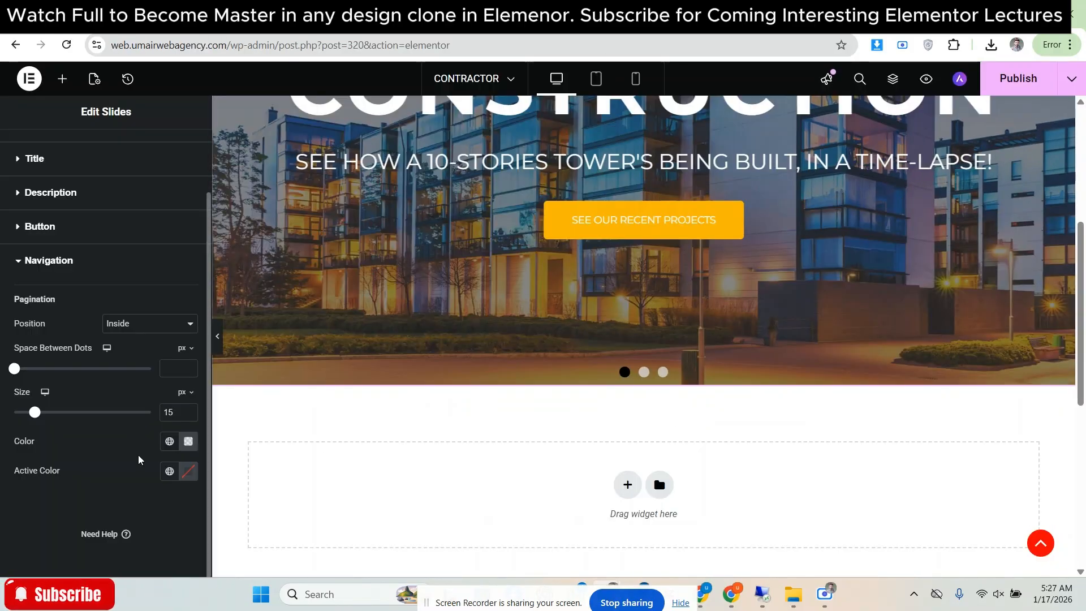
{"action": "left_click", "coordinate": [188, 470]}
{"action": "left_click", "coordinate": [106, 285]}
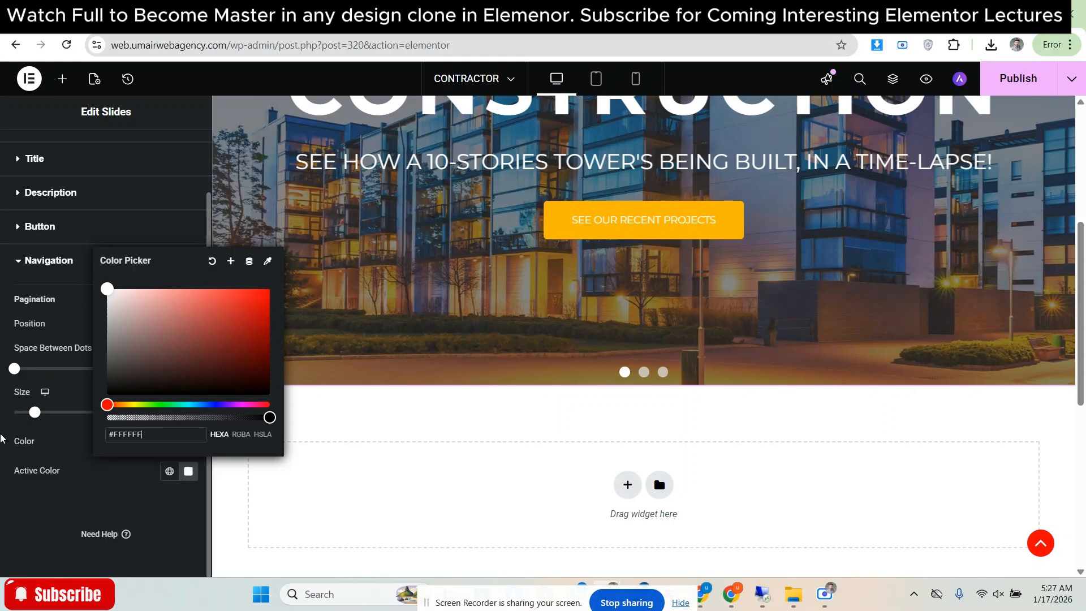
{"action": "left_click", "coordinate": [453, 449]}
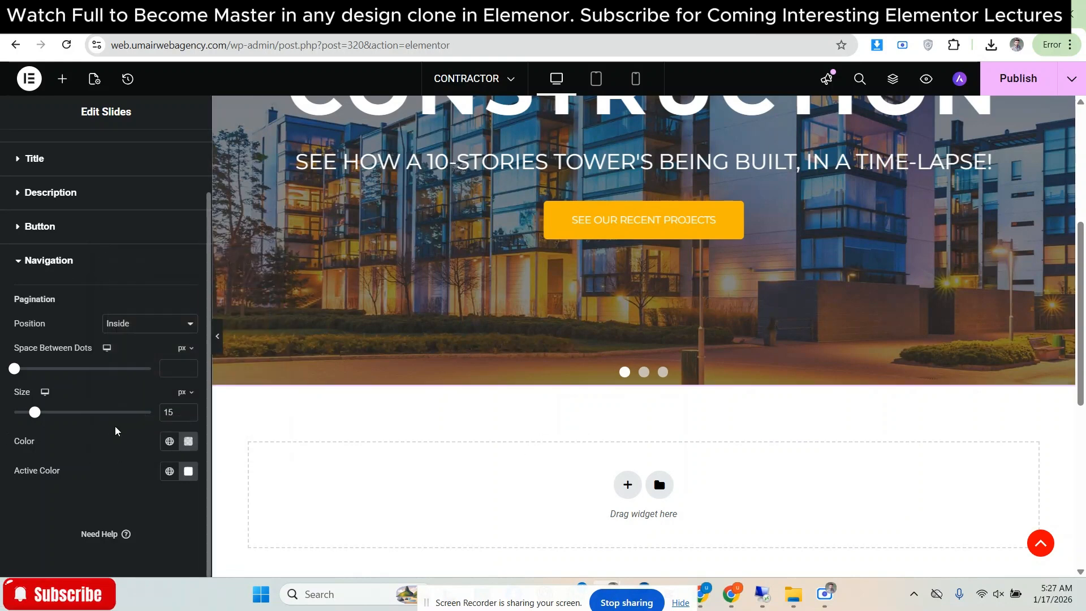
Lower the inactive dot colour's opacity to #DCDCDCB0 and cycle through all three slides to check the dots
{"action": "left_click", "coordinate": [188, 441]}
{"action": "left_click_drag", "start_coordinate": [233, 388], "coordinate": [219, 389]}
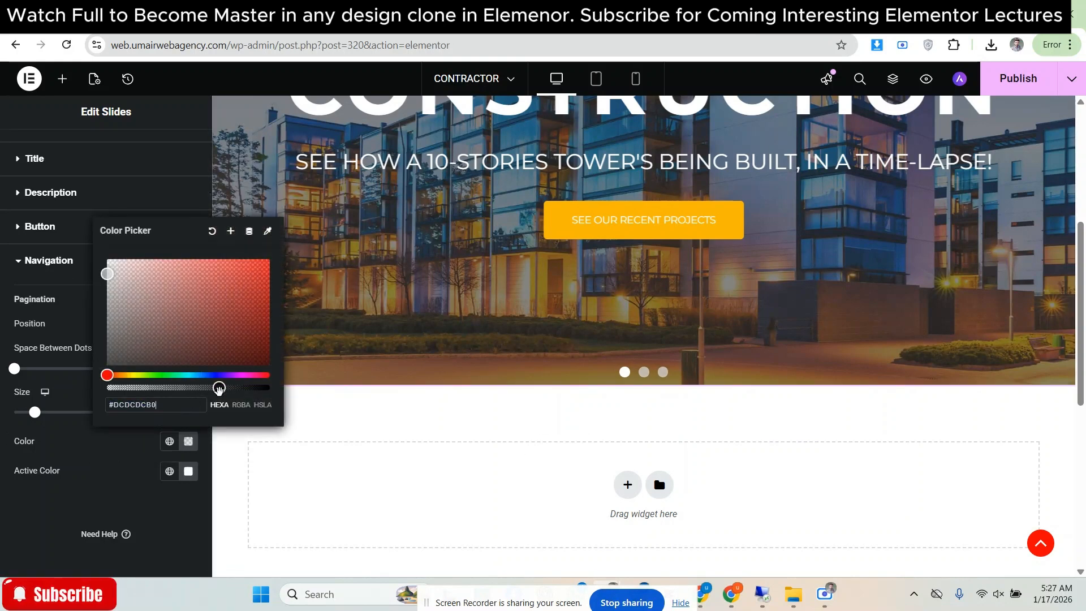
{"action": "left_click", "coordinate": [190, 440]}
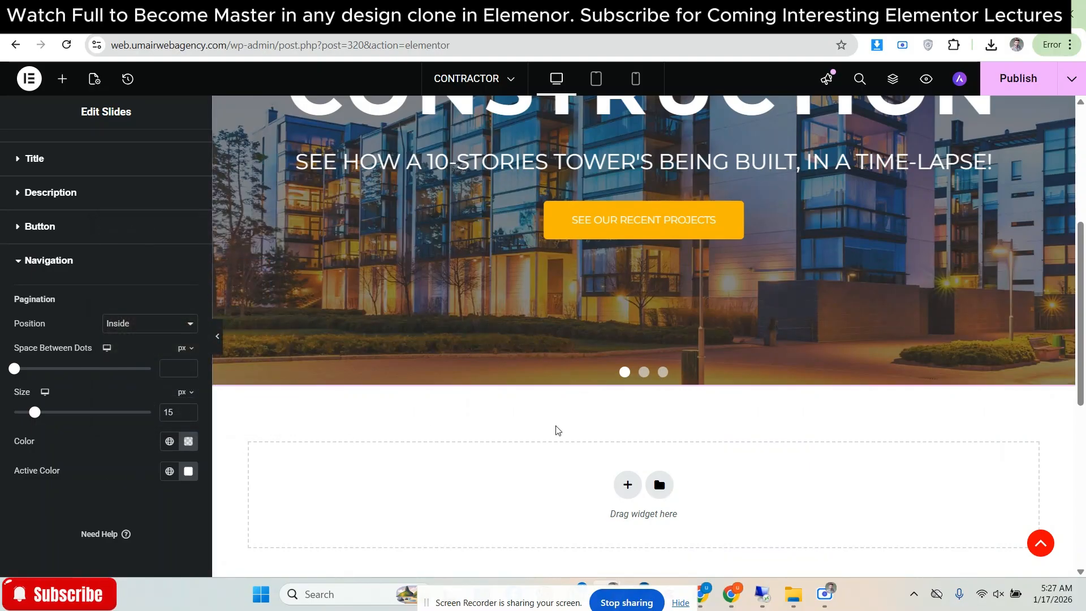
{"action": "left_click", "coordinate": [644, 373]}
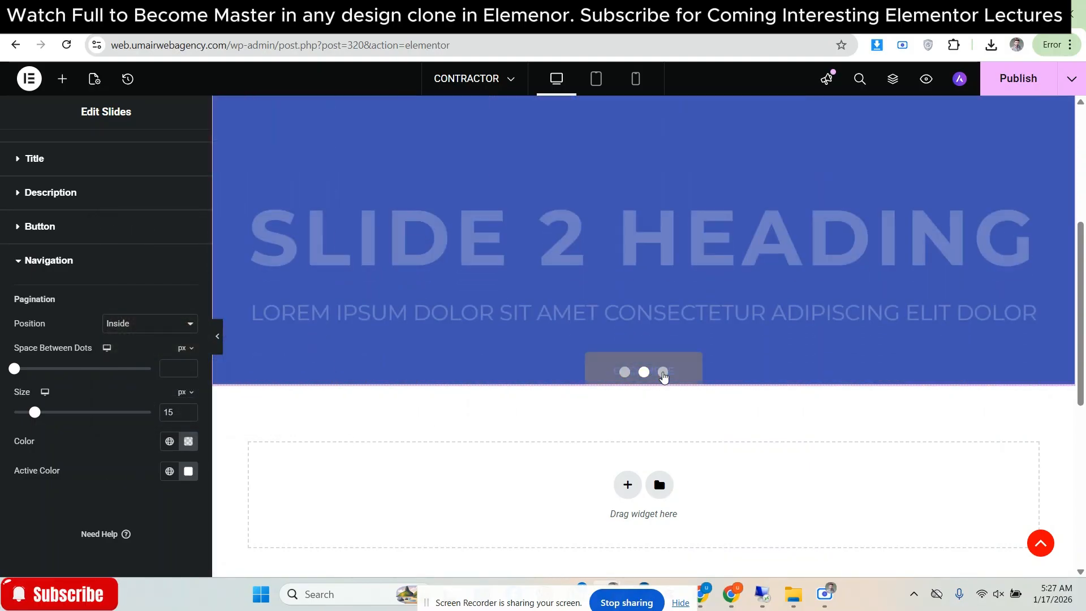
{"action": "left_click", "coordinate": [663, 373]}
{"action": "left_click", "coordinate": [626, 373]}
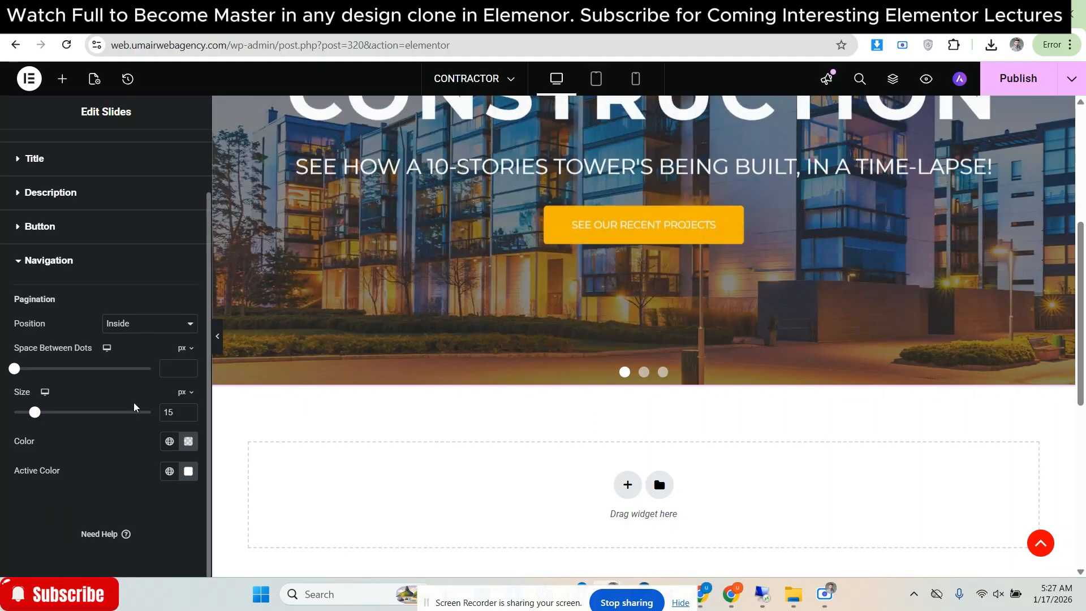
Compare the dot spacing with the template and set the slider's space between dots to 8 px
{"action": "left_click", "coordinate": [893, 12]}
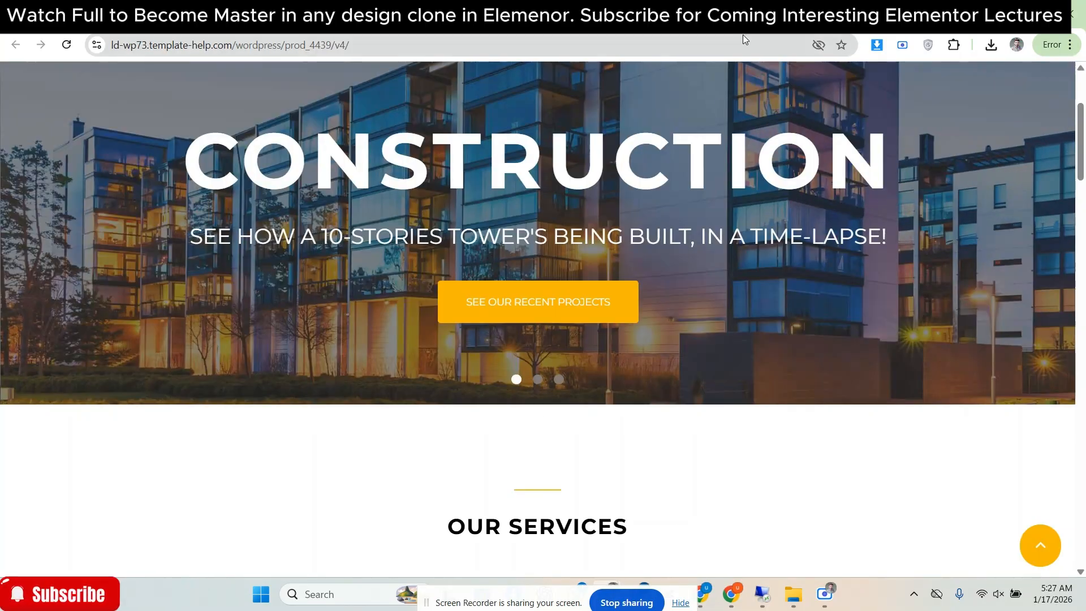
{"action": "left_click", "coordinate": [742, 13]}
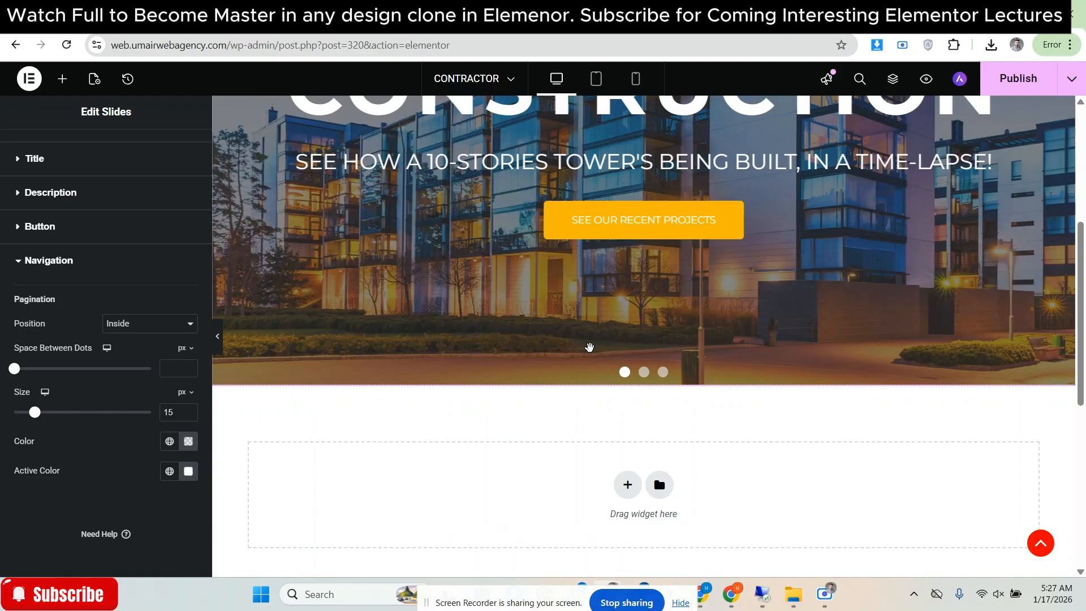
{"action": "left_click", "coordinate": [189, 368]}
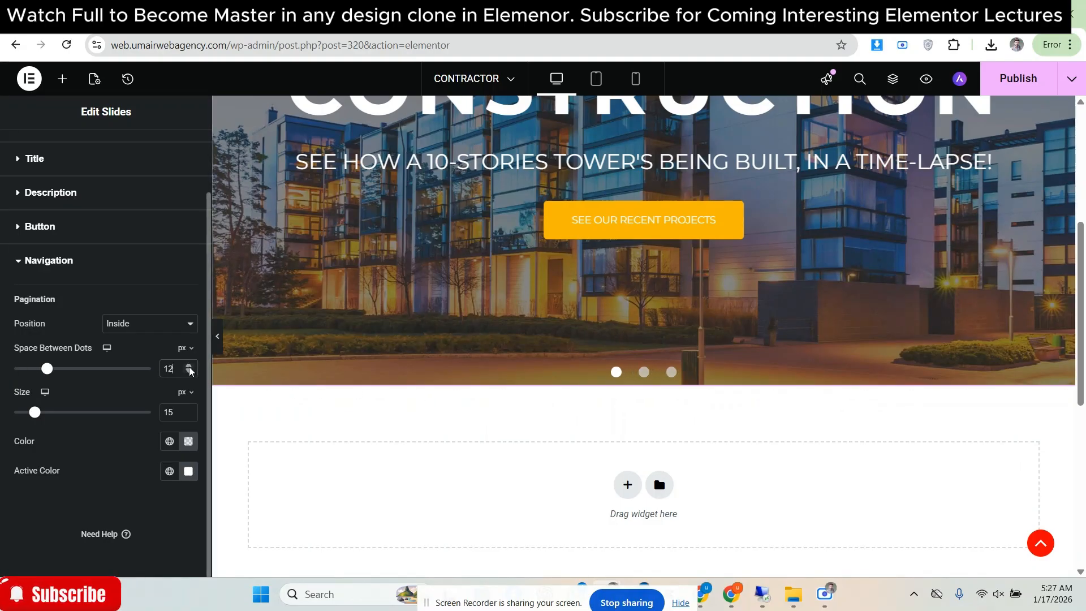
{"action": "left_click", "coordinate": [190, 372]}
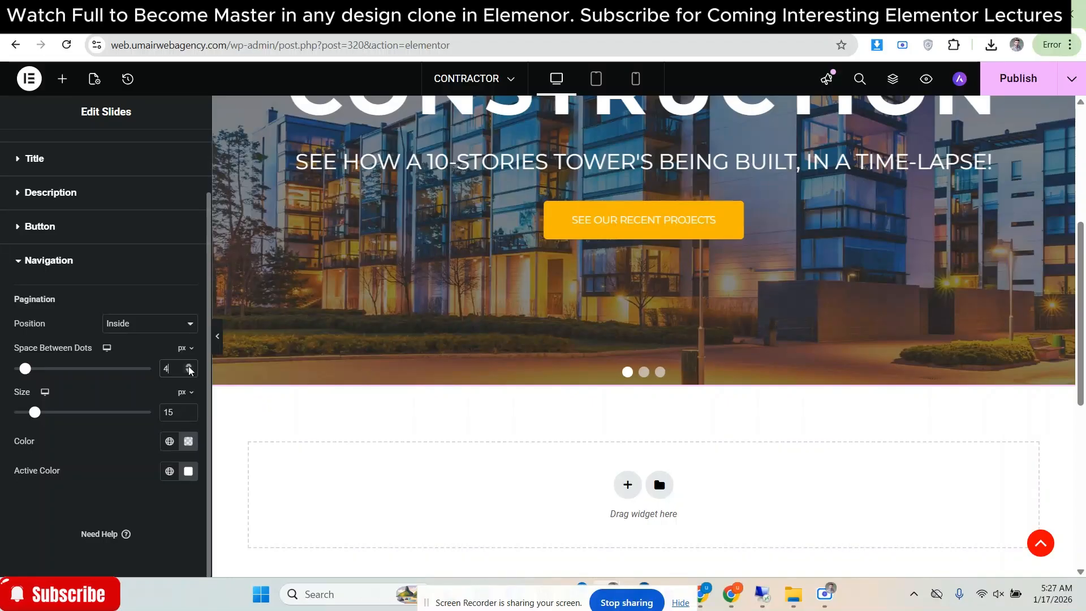
{"action": "left_click", "coordinate": [189, 366]}
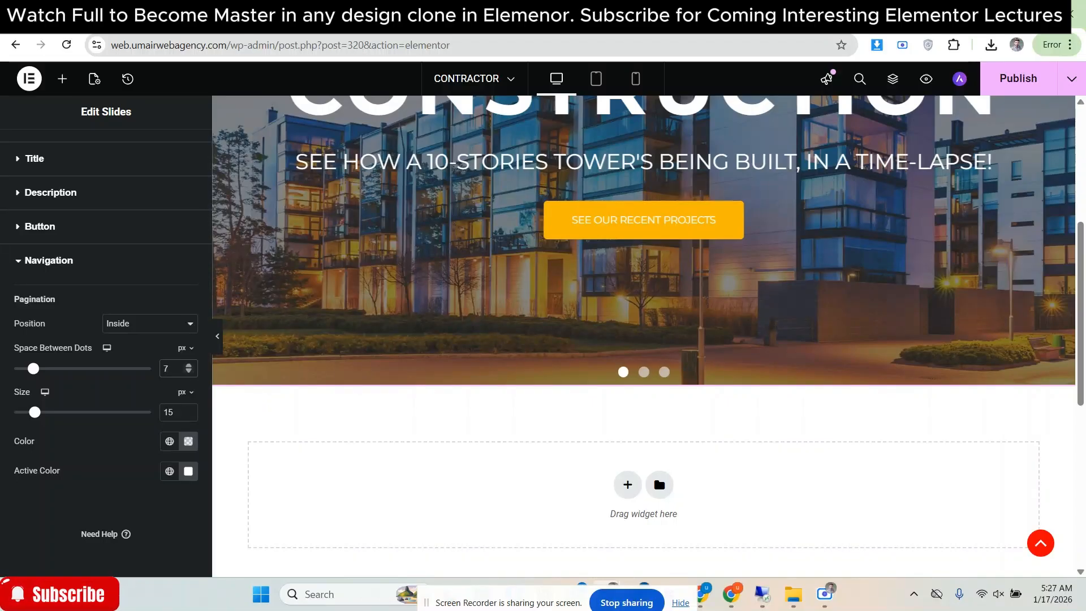
{"action": "left_click", "coordinate": [956, 13]}
{"action": "left_click", "coordinate": [622, 13]}
{"action": "left_click", "coordinate": [189, 366]}
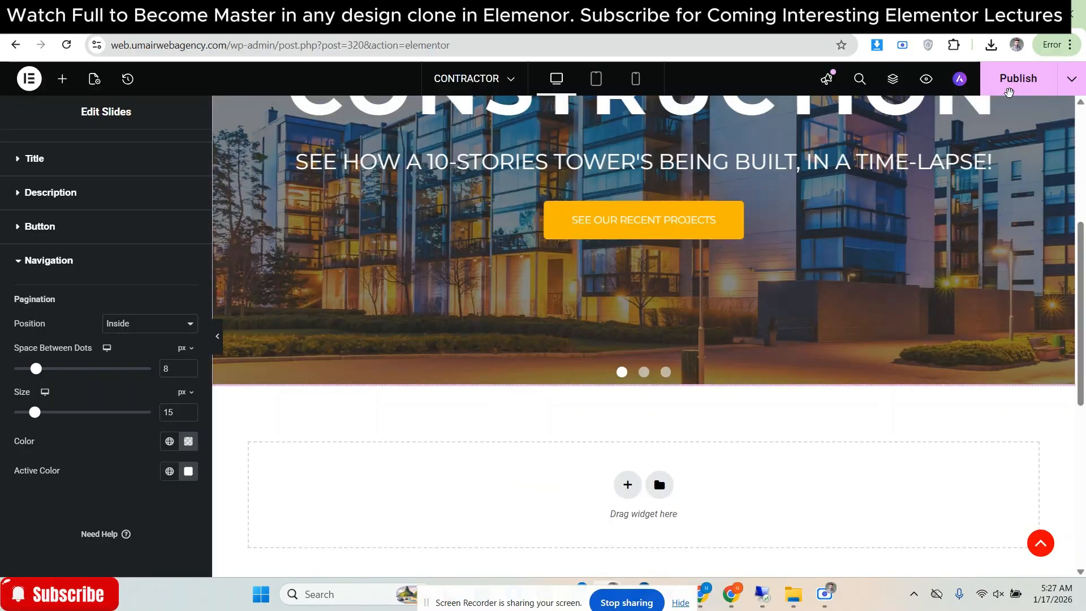
Publish the page and compare the hero slide's text and button placement with the template
{"action": "left_click", "coordinate": [1011, 90]}
{"action": "scroll", "coordinate": [669, 325], "scroll_direction": "up", "scroll_amount": 5}
{"action": "scroll", "coordinate": [669, 324], "scroll_direction": "down", "scroll_amount": 3}
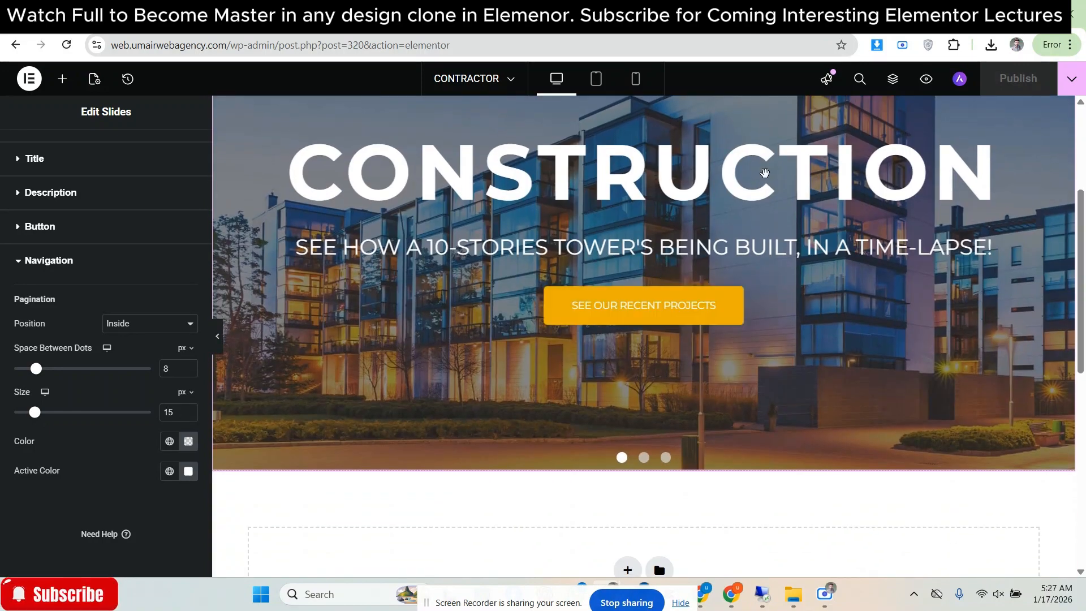
{"action": "left_click", "coordinate": [851, 16]}
{"action": "left_click", "coordinate": [746, 15]}
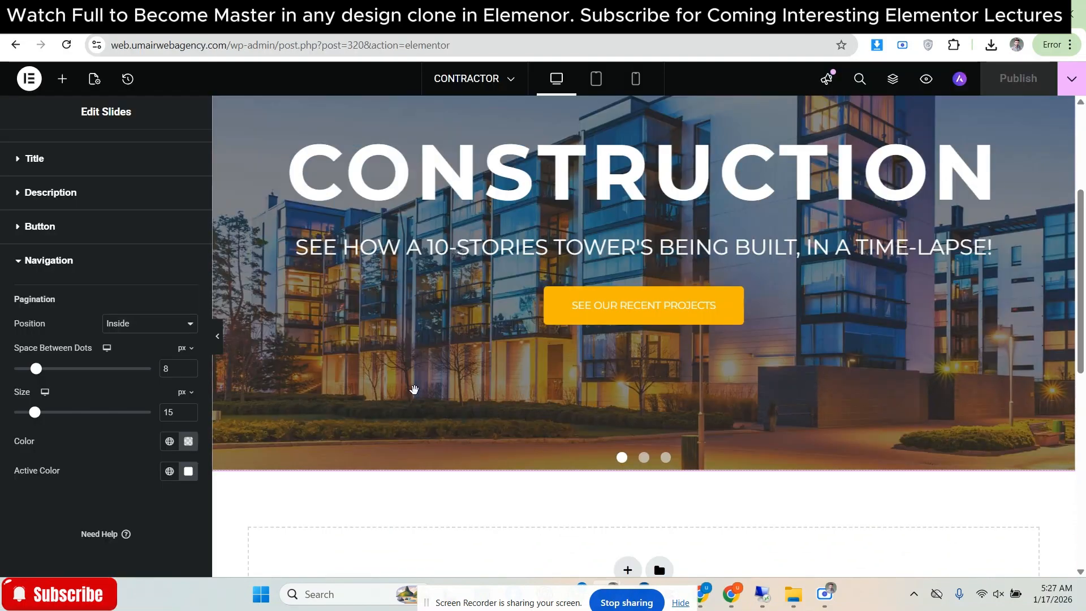
Set the slide description's spacing to 35 px to widen the gap above the button
{"action": "left_click", "coordinate": [97, 233]}
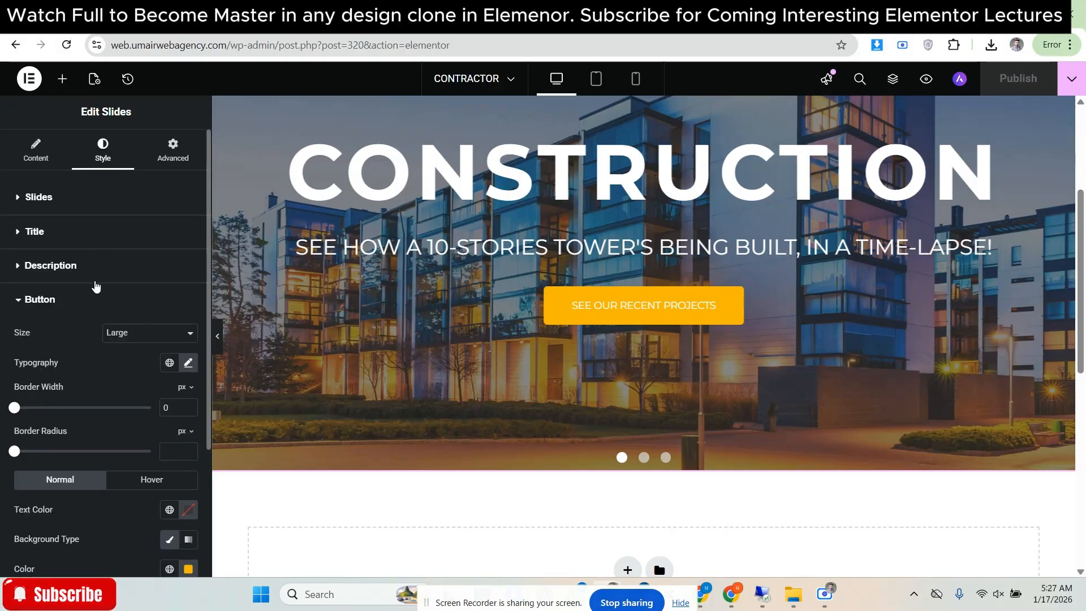
{"action": "left_click", "coordinate": [94, 265]}
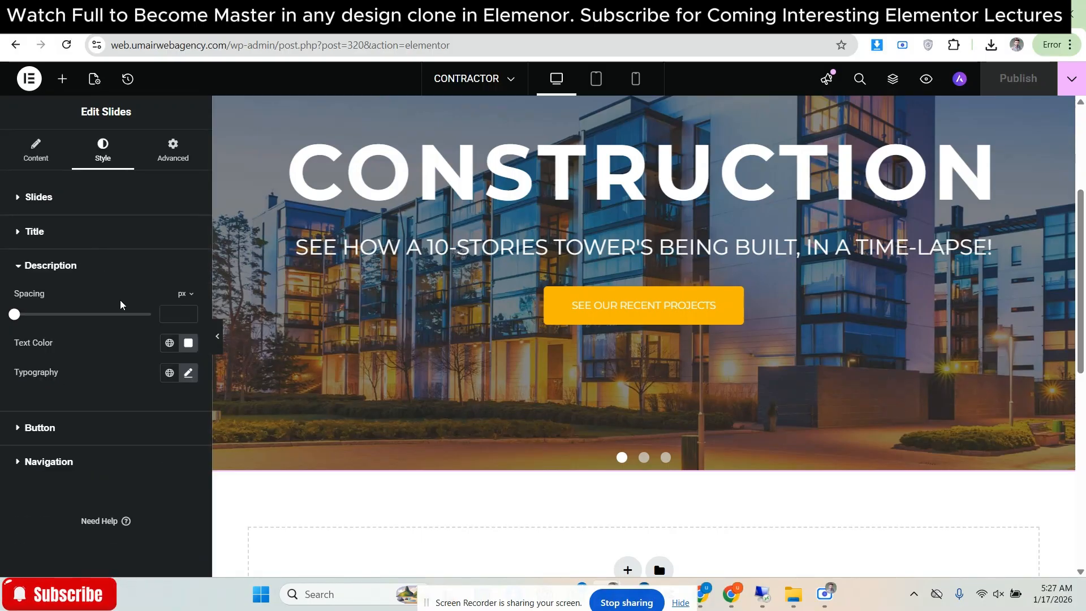
{"action": "left_click", "coordinate": [189, 312]}
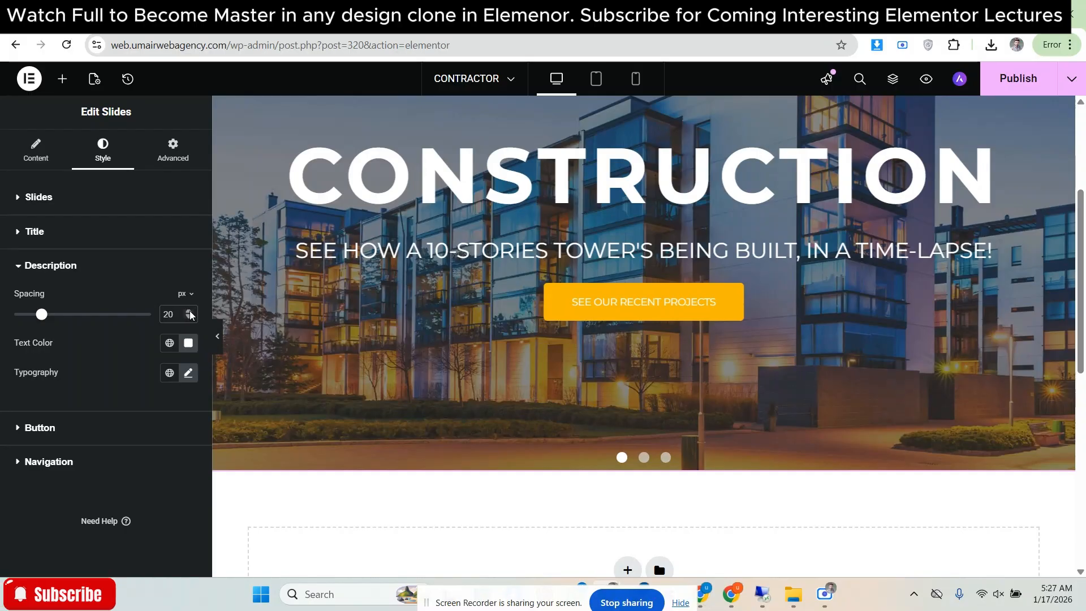
{"action": "left_click", "coordinate": [189, 312]}
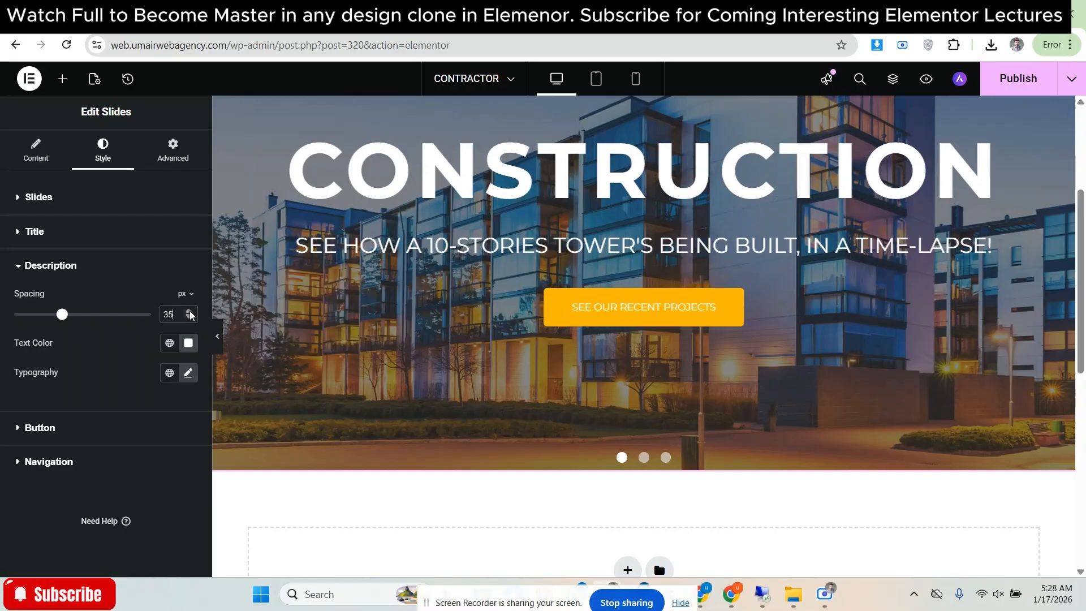
Preview the hero slider at full width with the editing panel hidden
{"action": "left_click", "coordinate": [217, 337]}
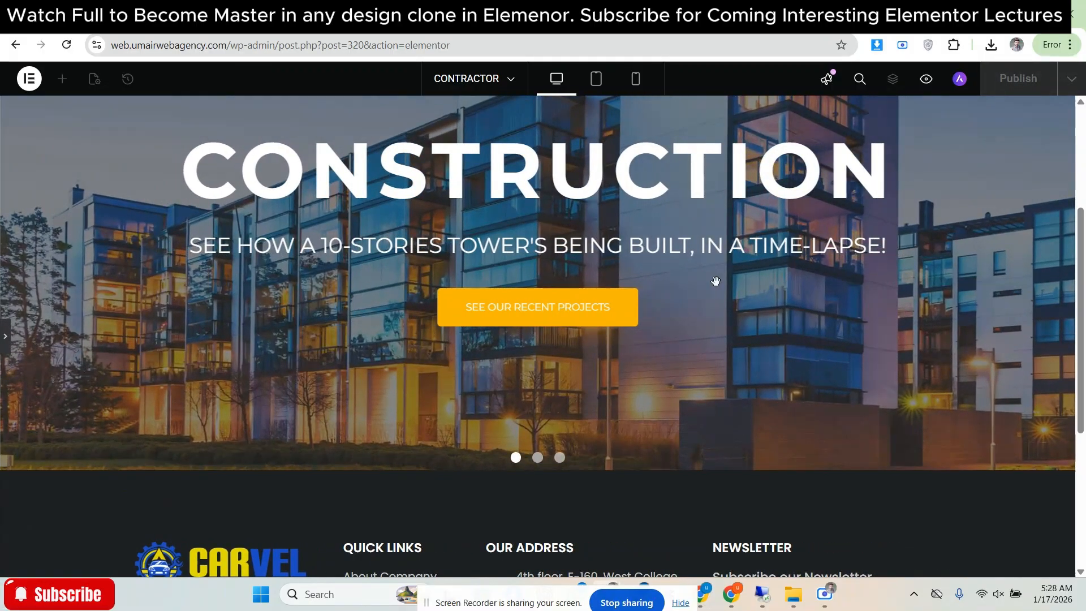
{"action": "scroll", "coordinate": [716, 281], "scroll_direction": "up", "scroll_amount": 2}
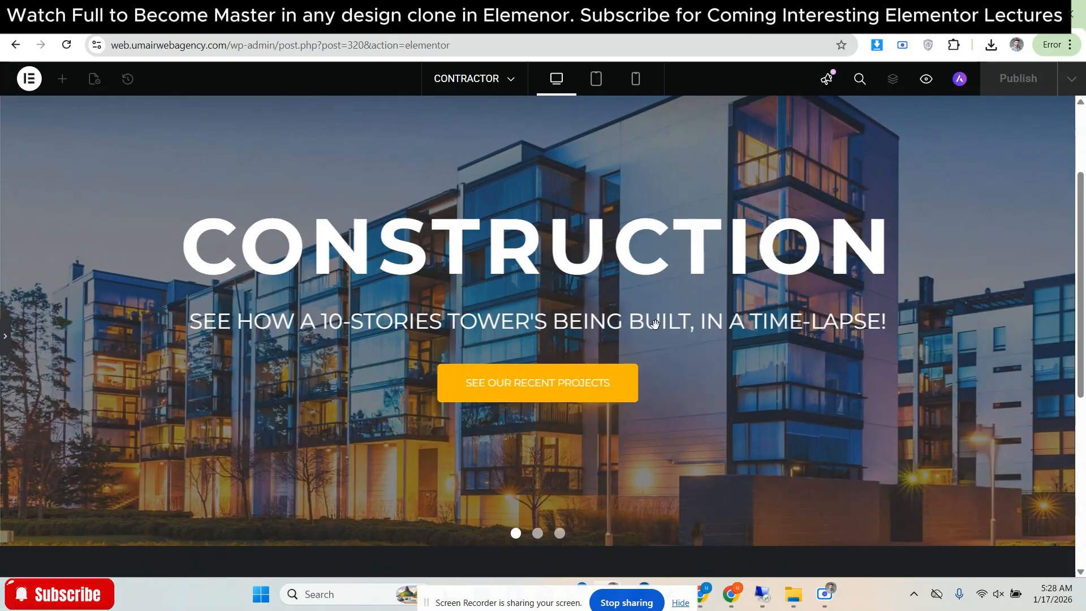
{"action": "scroll", "coordinate": [688, 293], "scroll_direction": "up", "scroll_amount": 1}
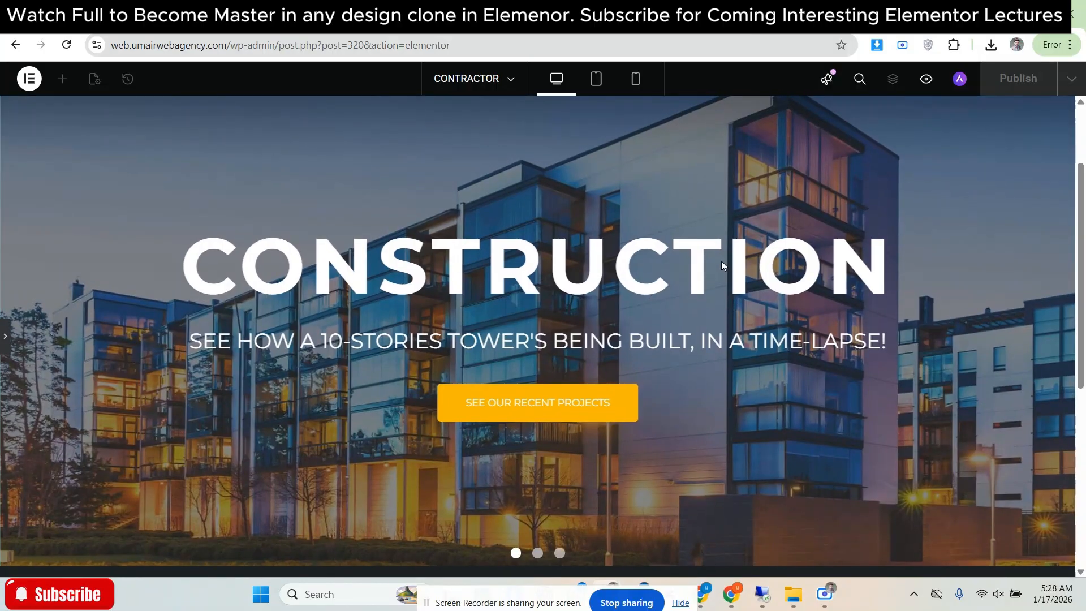
Compare the hero slide's title, description and button placement in the editor with the Contractor template's slide
{"action": "left_click", "coordinate": [864, 13]}
{"action": "scroll", "coordinate": [754, 137], "scroll_direction": "up", "scroll_amount": 3}
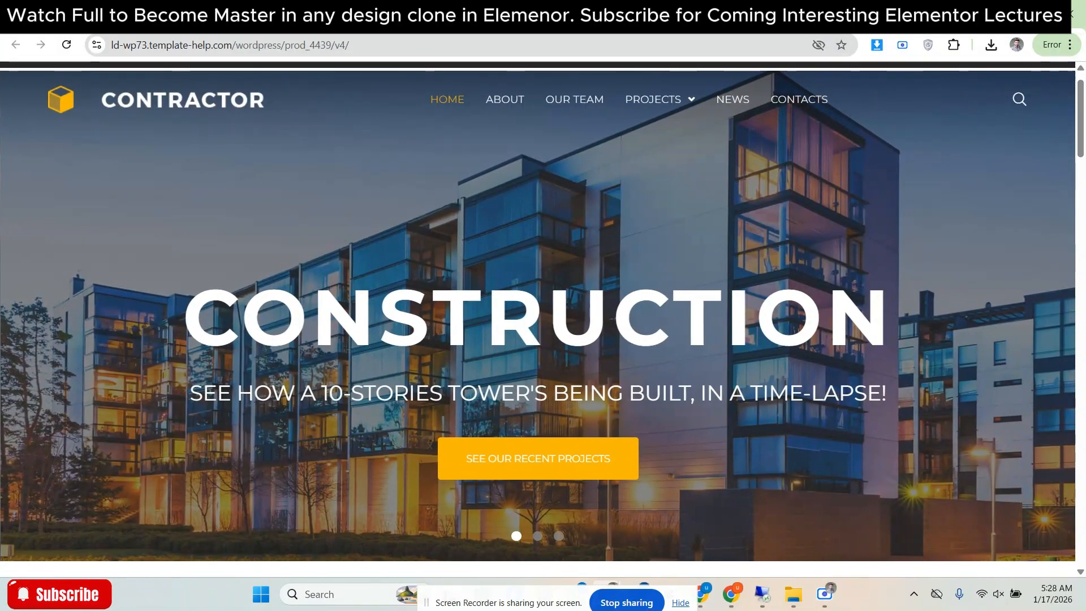
{"action": "left_click", "coordinate": [780, 14]}
{"action": "left_click", "coordinate": [864, 13]}
{"action": "left_click", "coordinate": [780, 14]}
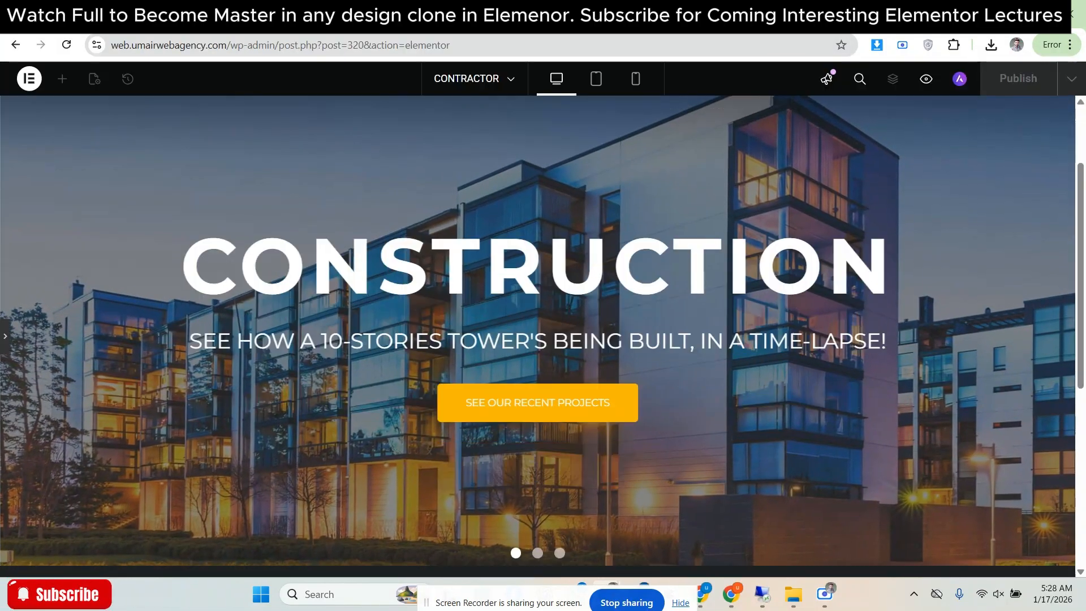
{"action": "left_click", "coordinate": [864, 13]}
{"action": "left_click", "coordinate": [780, 14]}
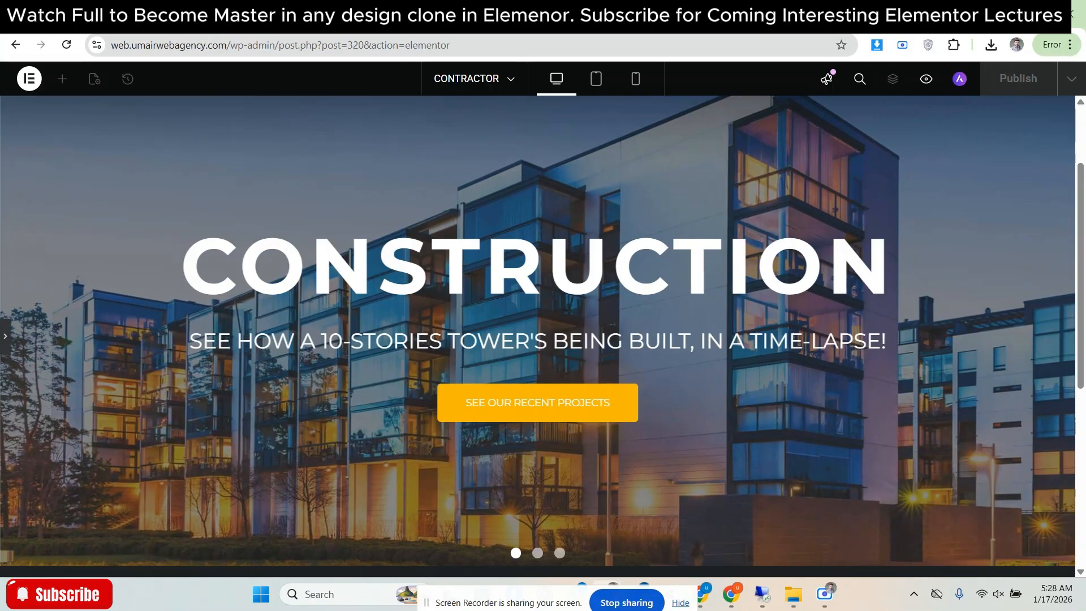
{"action": "left_click", "coordinate": [864, 14]}
{"action": "scroll", "coordinate": [537, 311], "scroll_direction": "down", "scroll_amount": 1}
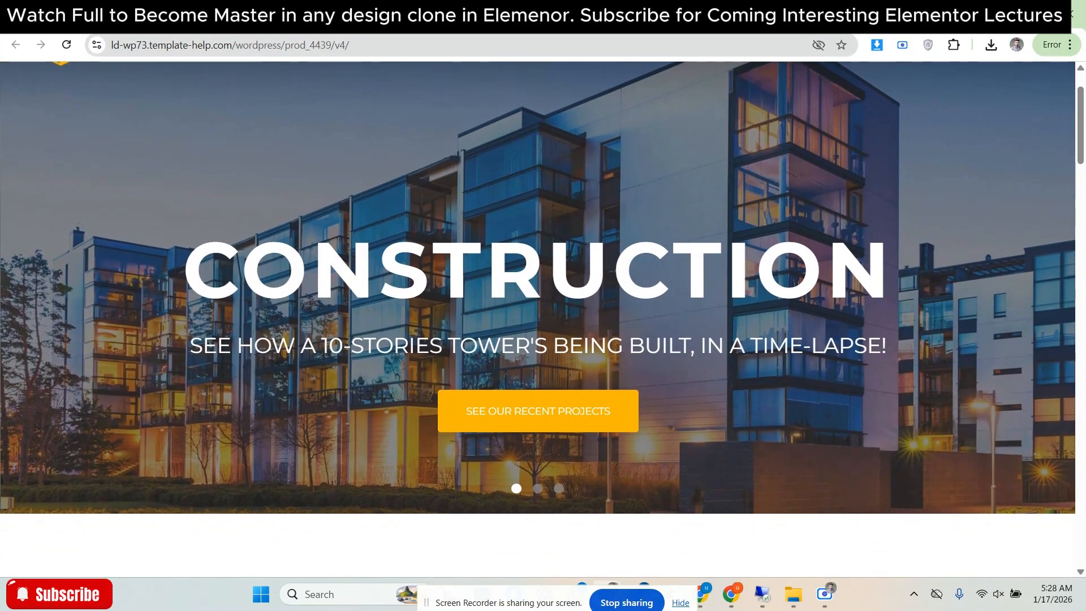
{"action": "left_click", "coordinate": [780, 14]}
{"action": "left_click", "coordinate": [864, 13]}
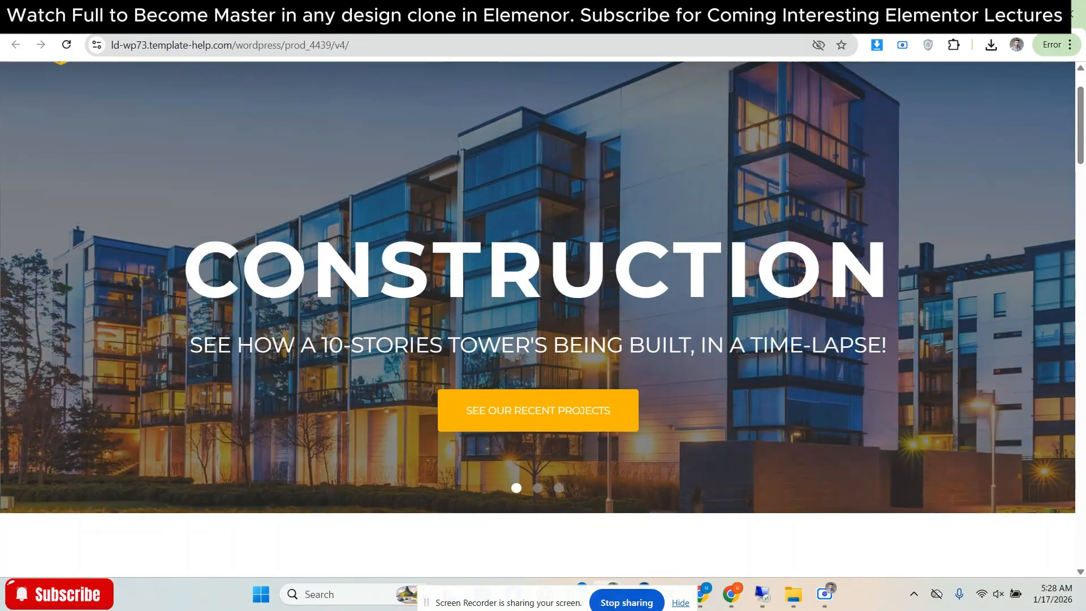
{"action": "left_click", "coordinate": [780, 14]}
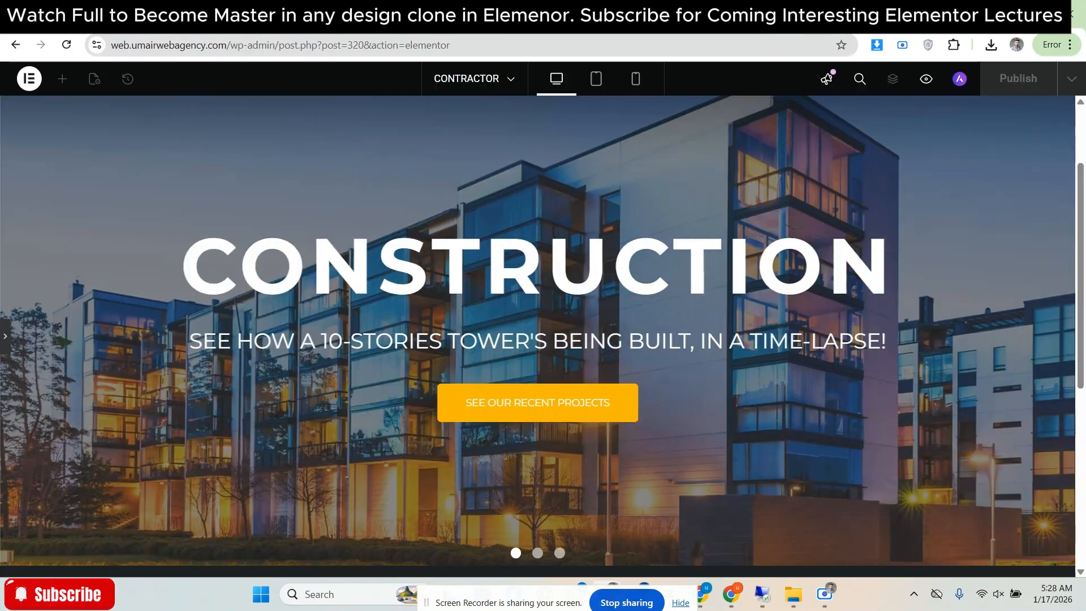
{"action": "key", "text": "ctrl+Tab"}
{"action": "key", "text": "ctrl+shift+Tab"}
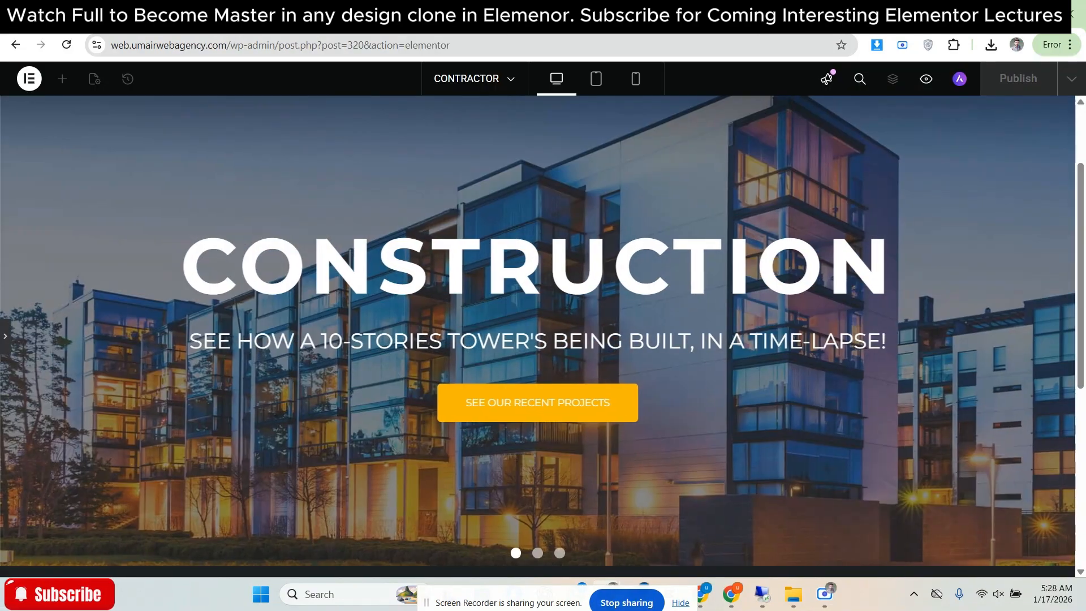
Align the hero slide's view with the template and compare the distance from the button to the slider's lower edge
{"action": "left_click_drag", "start_coordinate": [1080, 276], "coordinate": [1080, 273]}
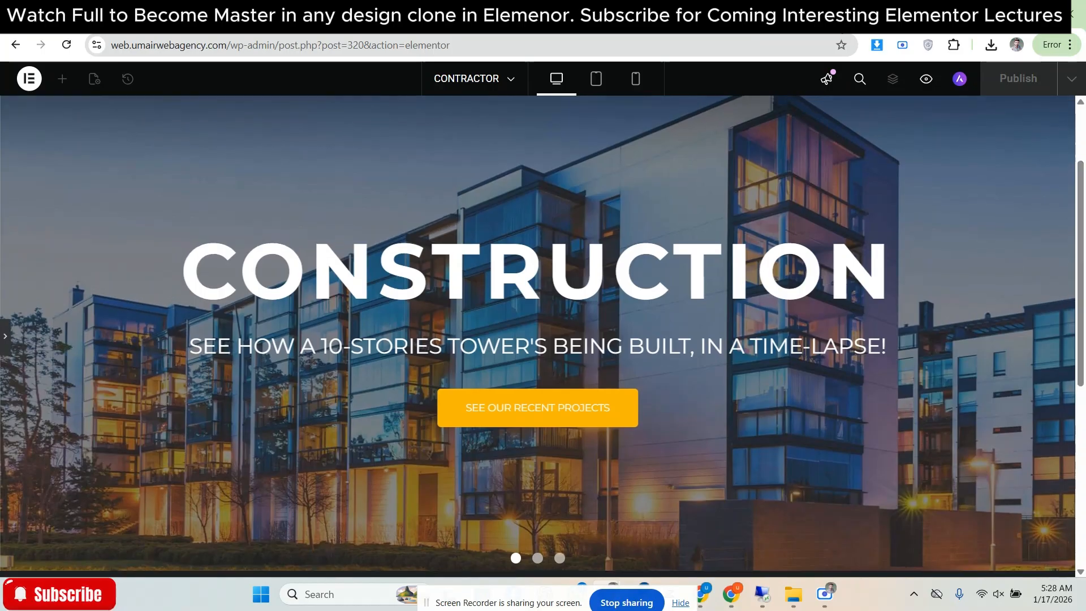
{"action": "key", "text": "ctrl+Tab"}
{"action": "key", "text": "ctrl+shift+Tab"}
{"action": "key", "text": "ctrl+Tab"}
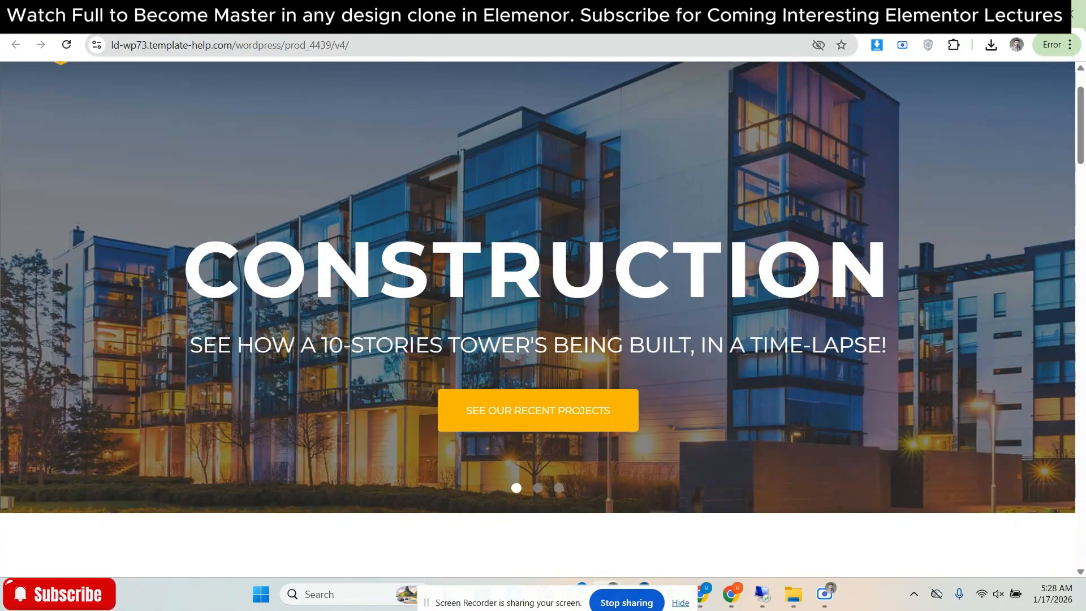
{"action": "key", "text": "ctrl+shift+Tab"}
{"action": "key", "text": "ctrl+Tab"}
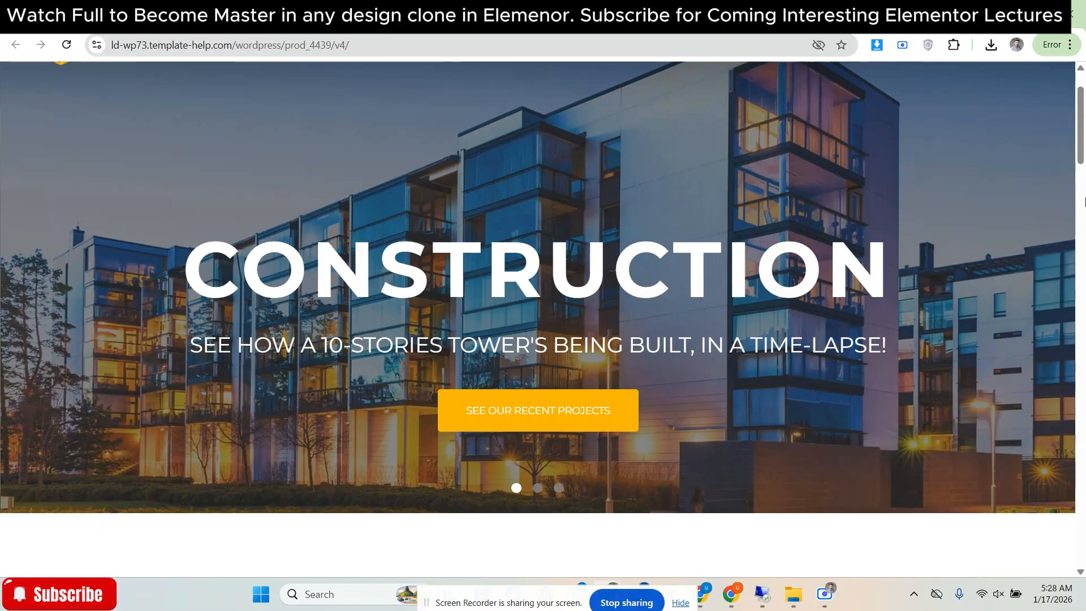
{"action": "scroll", "coordinate": [660, 320], "scroll_direction": "up", "scroll_amount": 2}
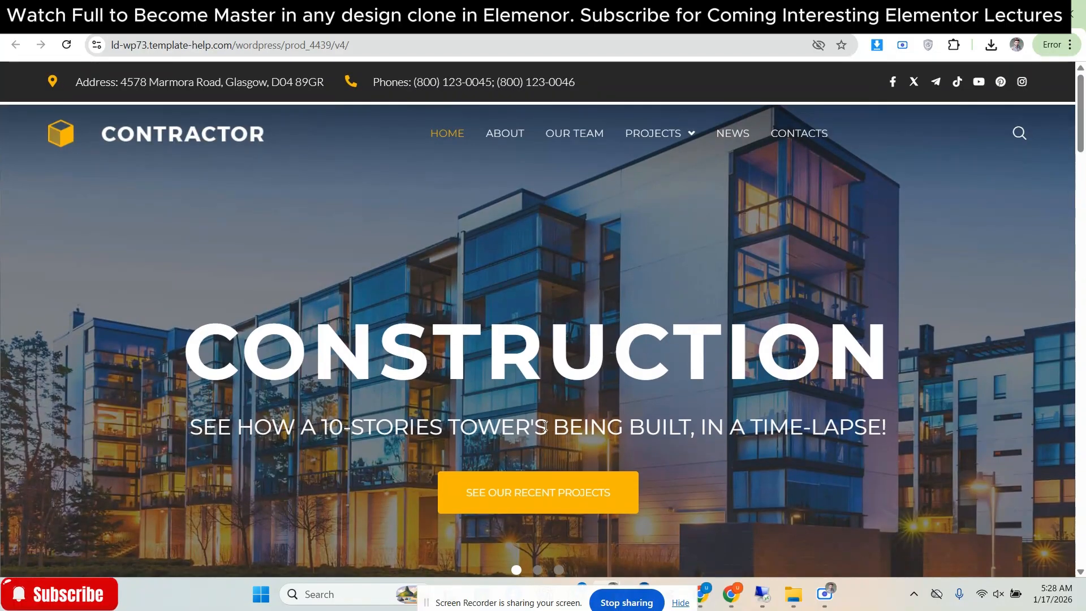
{"action": "key", "text": "ctrl+shift+Tab"}
{"action": "scroll", "coordinate": [671, 323], "scroll_direction": "down", "scroll_amount": 2}
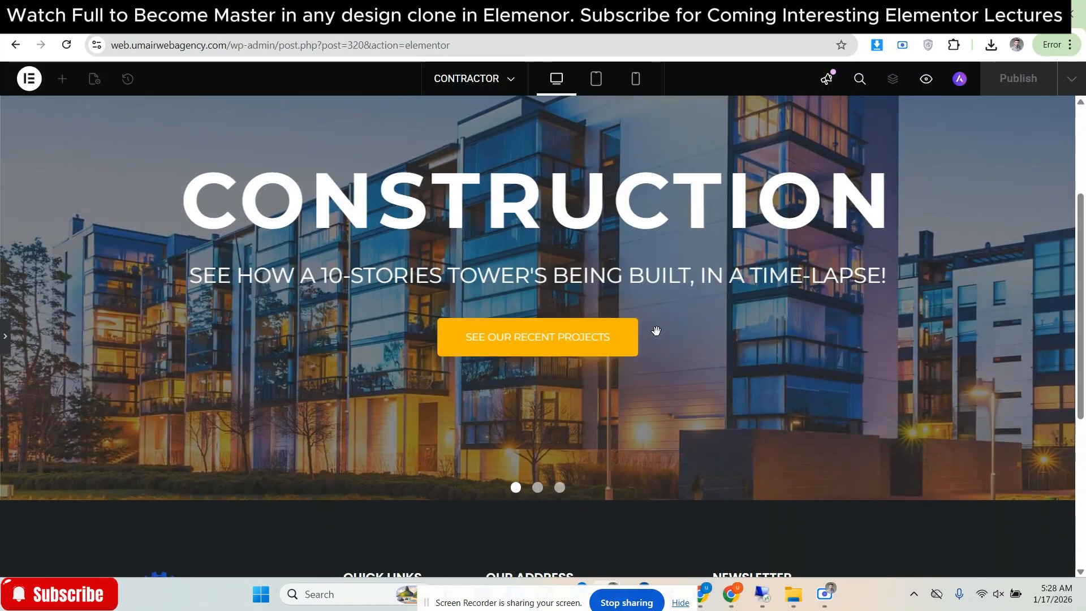
Set the vertical position of the slides' content to Bottom in the Slides style settings
{"action": "left_click", "coordinate": [3, 339]}
{"action": "scroll", "coordinate": [526, 290], "scroll_direction": "up", "scroll_amount": 2}
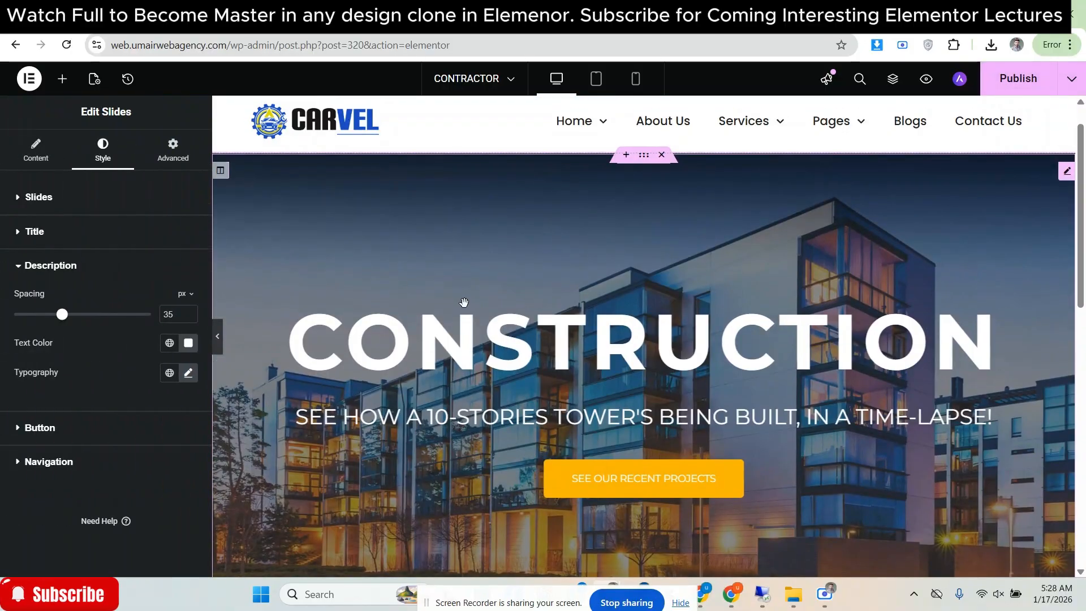
{"action": "left_click", "coordinate": [128, 206]}
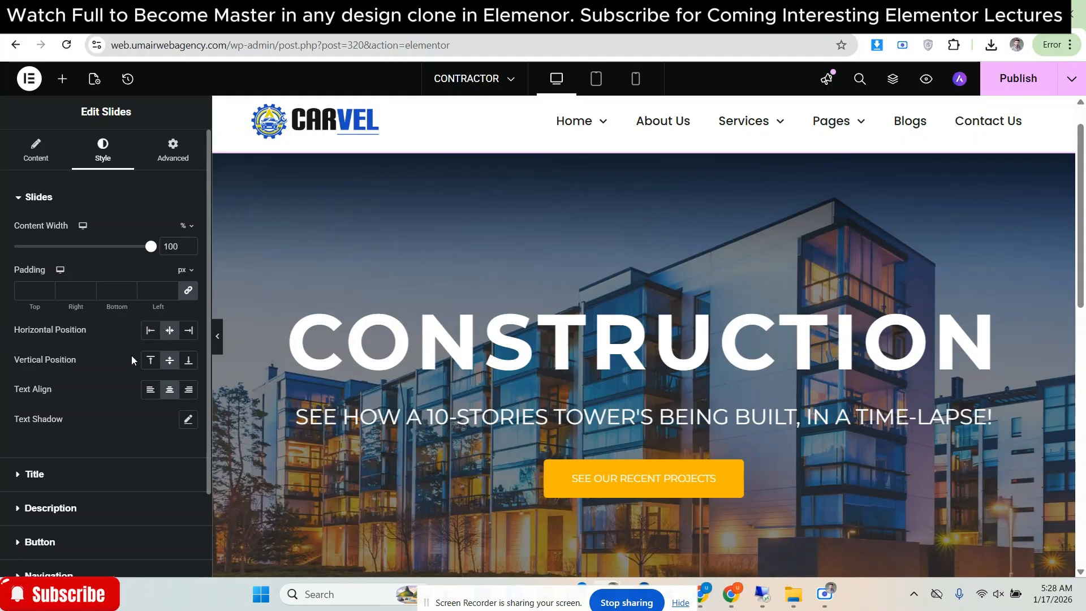
{"action": "left_click", "coordinate": [188, 360]}
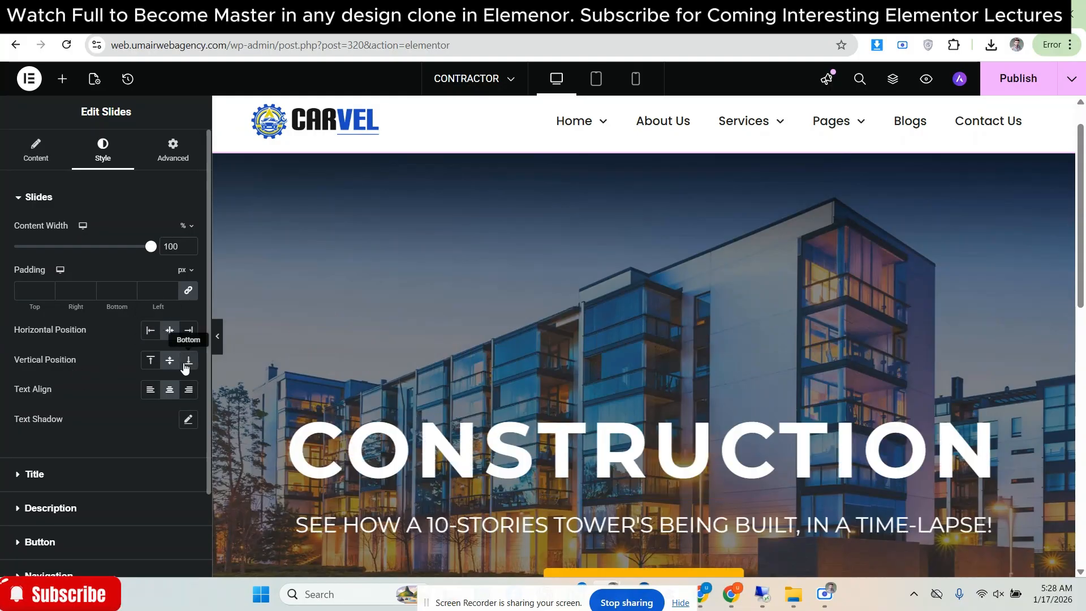
{"action": "scroll", "coordinate": [599, 322], "scroll_direction": "down", "scroll_amount": 3}
{"action": "scroll", "coordinate": [583, 392], "scroll_direction": "down", "scroll_amount": 2}
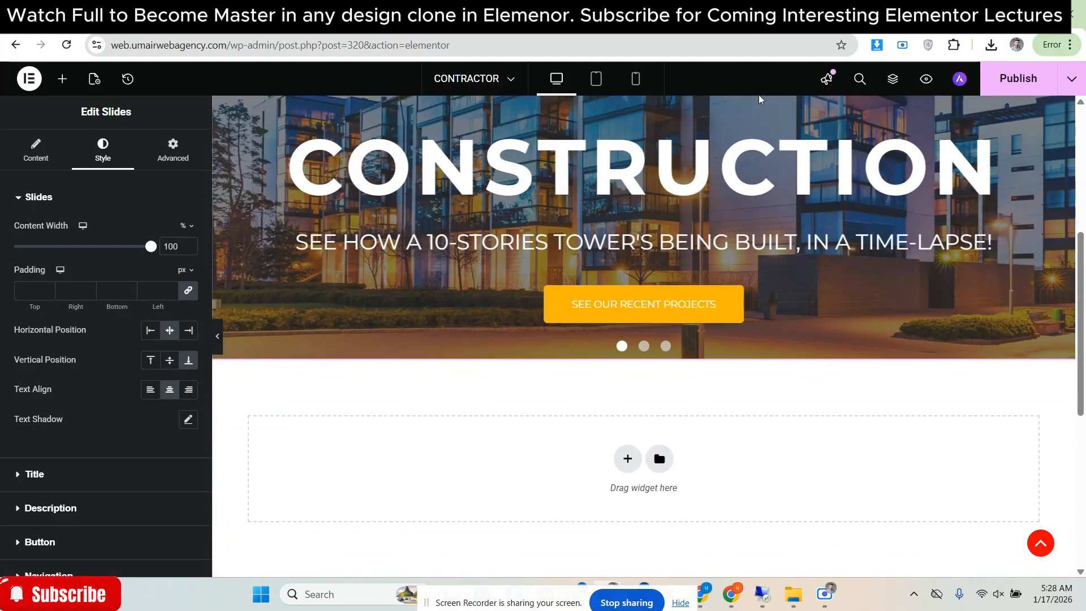
Check the template's gap below the button, then unlink the slides' padding and set the bottom padding to 100 px
{"action": "left_click", "coordinate": [777, 14]}
{"action": "scroll", "coordinate": [622, 339], "scroll_direction": "down", "scroll_amount": 2}
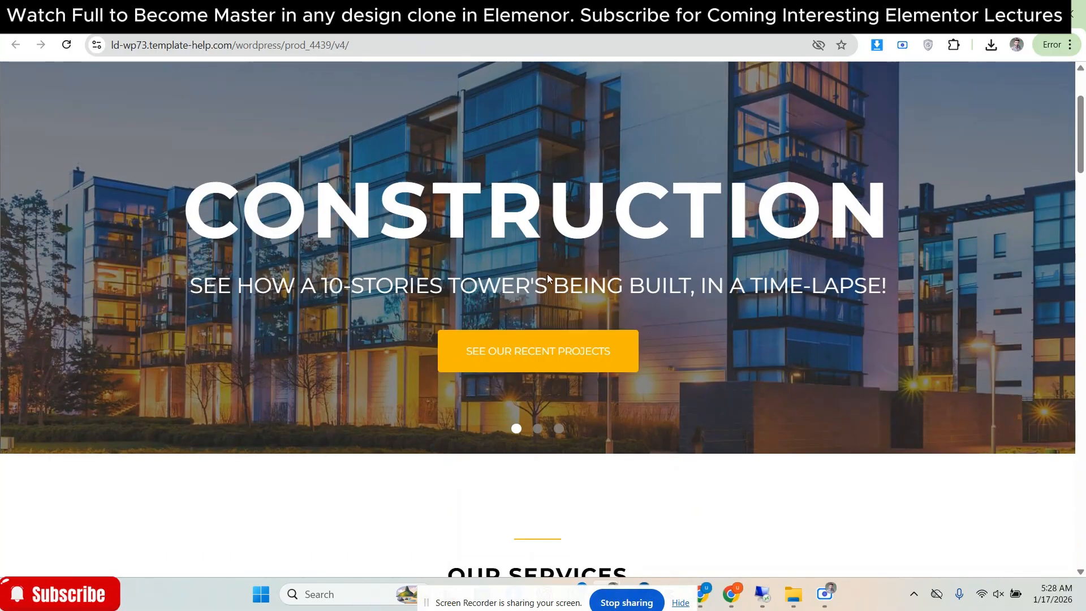
{"action": "left_click", "coordinate": [771, 14]}
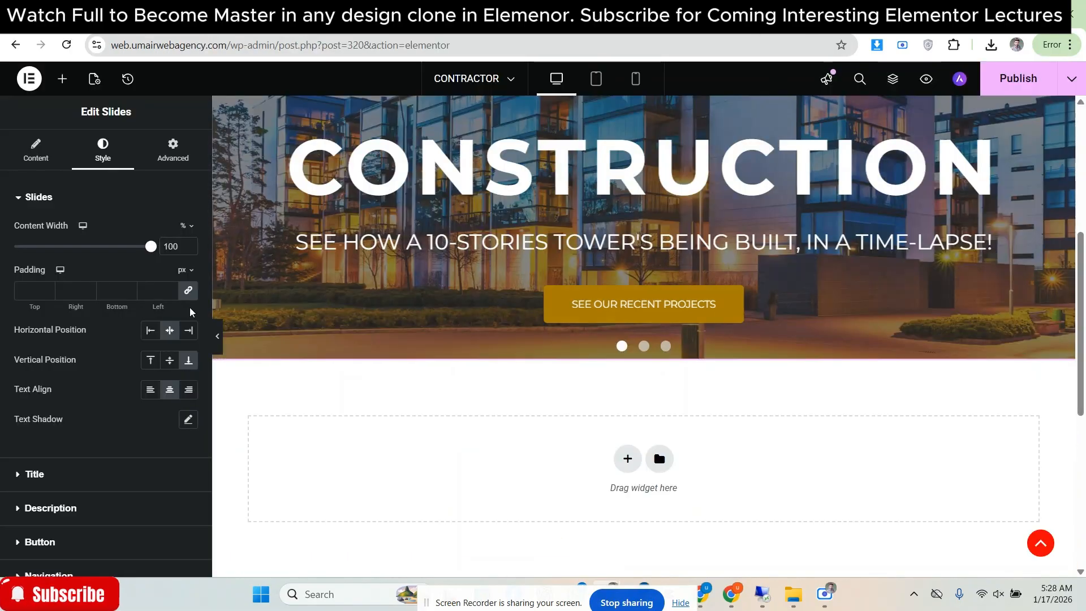
{"action": "left_click", "coordinate": [189, 291]}
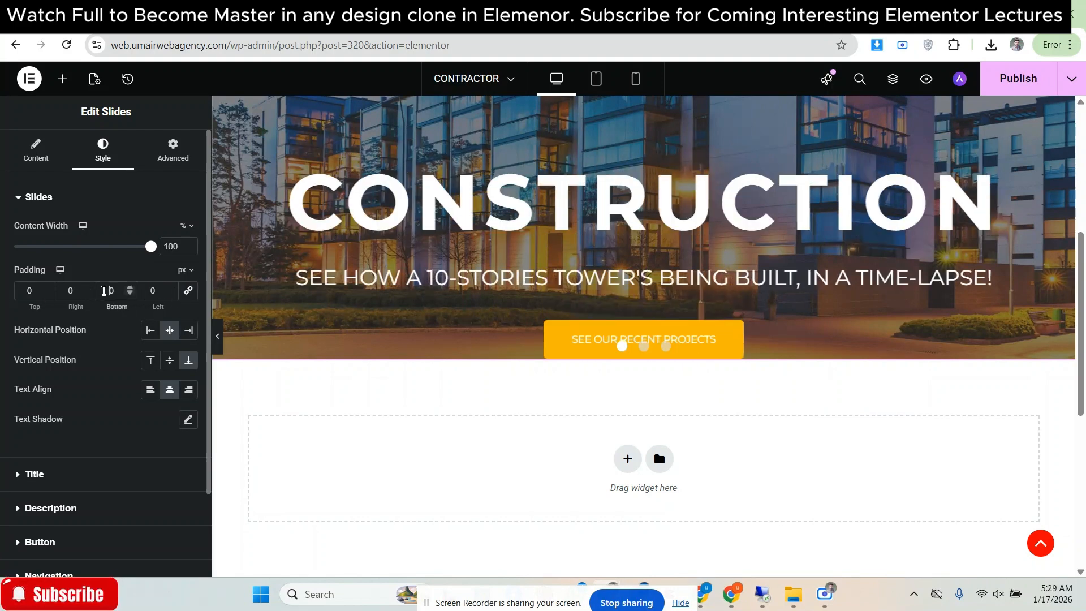
{"action": "type", "text": "5"}
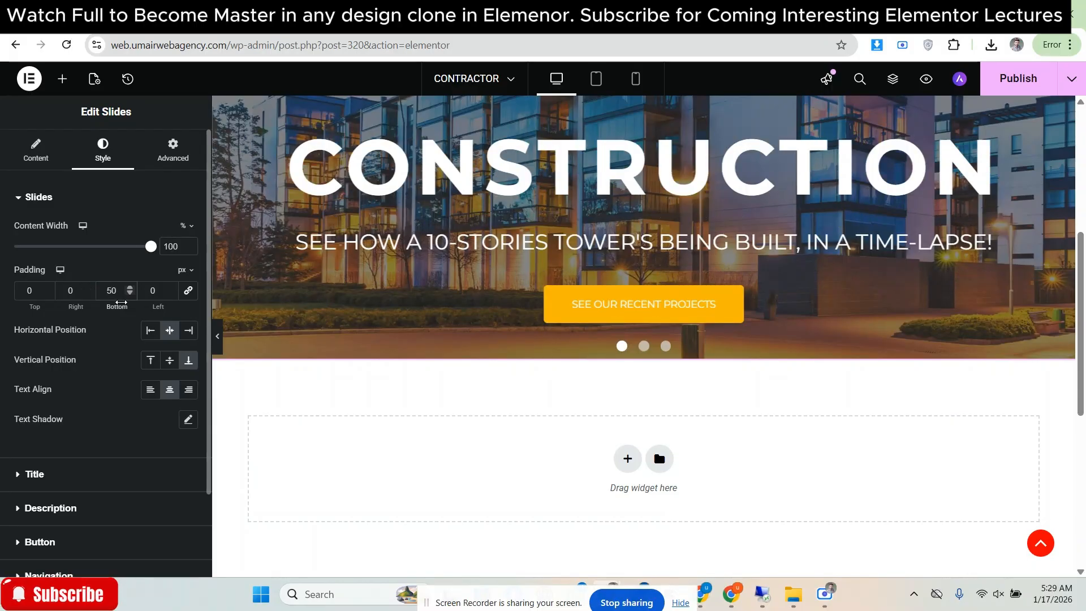
{"action": "type", "text": "8"}
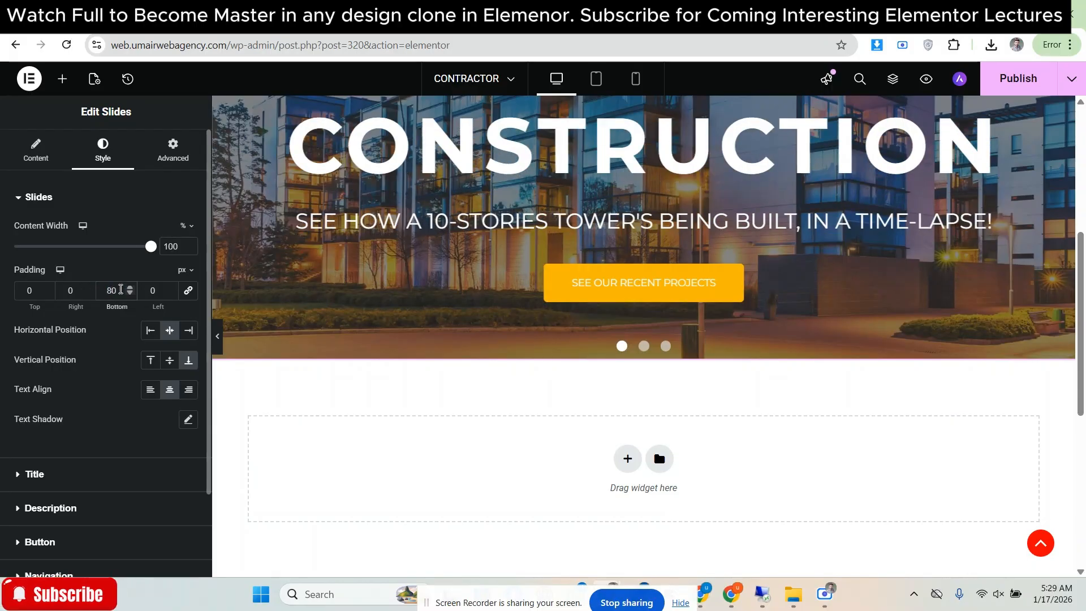
{"action": "type", "text": "100"}
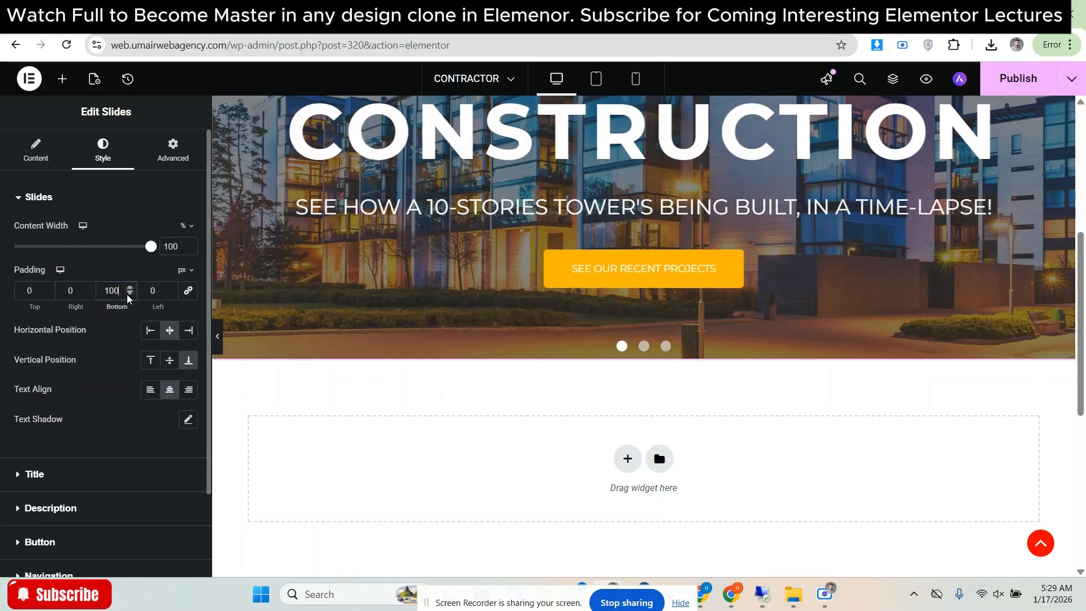
Preview the slider at full width without the editing panel and compare its text and button height with the template
{"action": "left_click", "coordinate": [217, 336]}
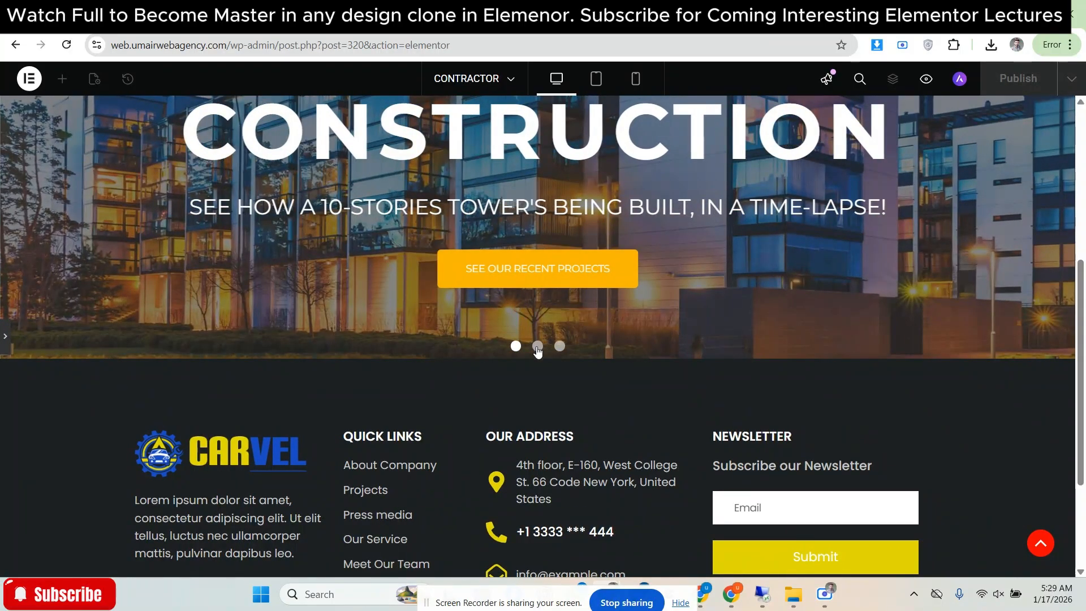
{"action": "scroll", "coordinate": [1082, 347], "scroll_direction": "up", "scroll_amount": 2}
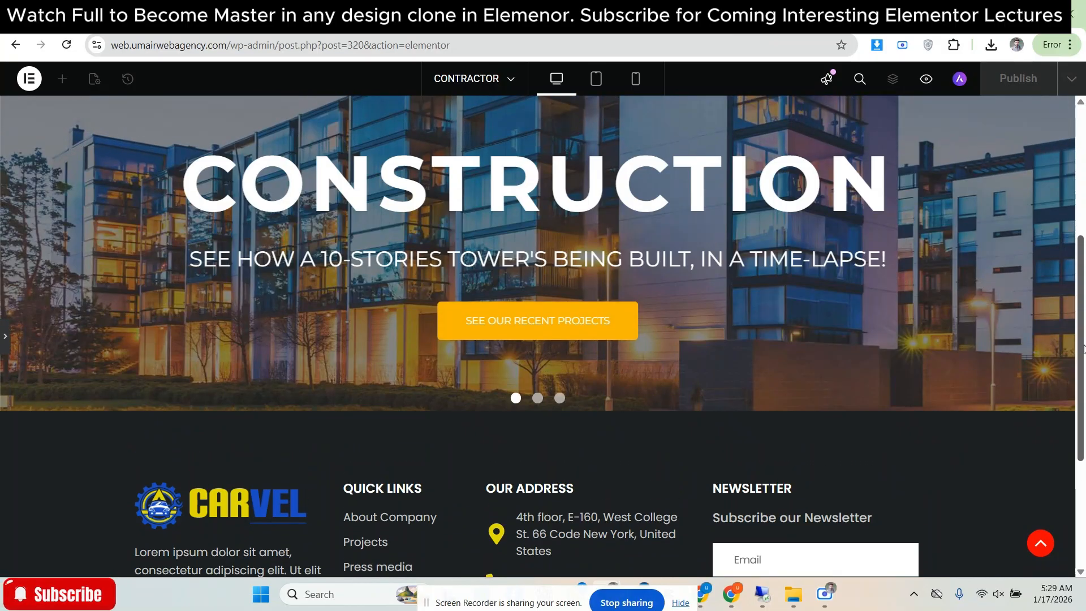
{"action": "left_click_drag", "start_coordinate": [1083, 349], "coordinate": [1084, 335]}
{"action": "left_click", "coordinate": [848, 14]}
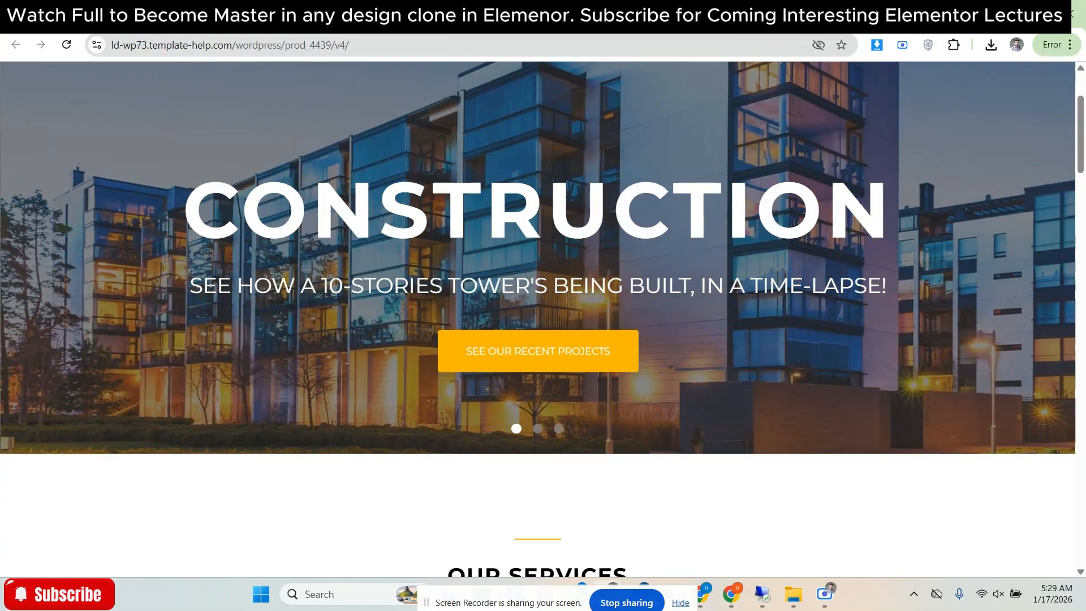
{"action": "left_click", "coordinate": [735, 14]}
{"action": "left_click", "coordinate": [836, 14]}
{"action": "left_click", "coordinate": [735, 14]}
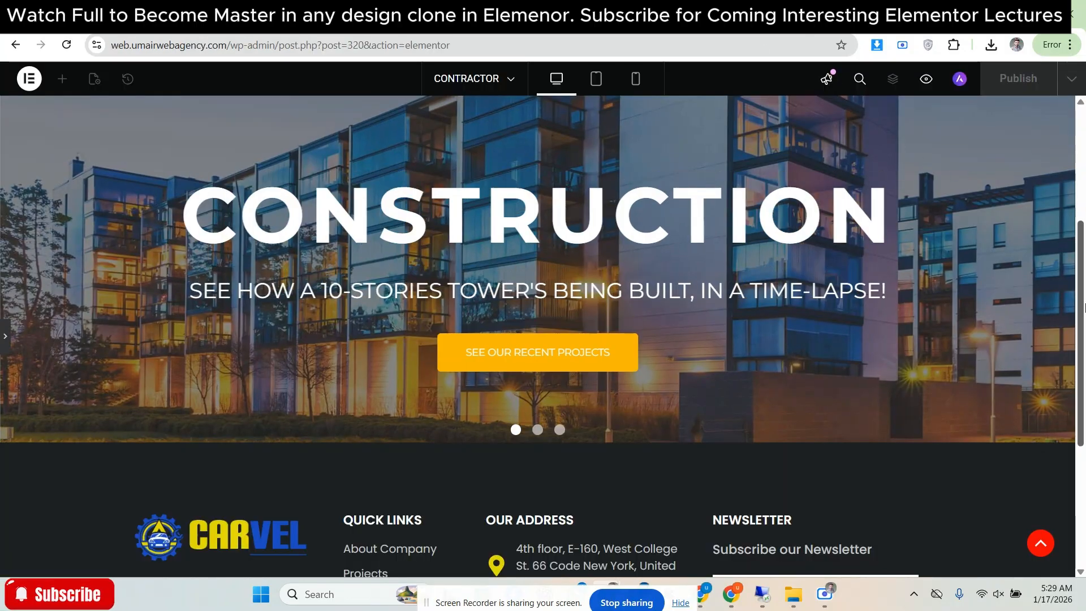
Line up the slider's lower edge with the template and compare the gap between the button and pagination dots
{"action": "left_click_drag", "start_coordinate": [1084, 307], "coordinate": [1084, 302]}
{"action": "left_click", "coordinate": [831, 14]}
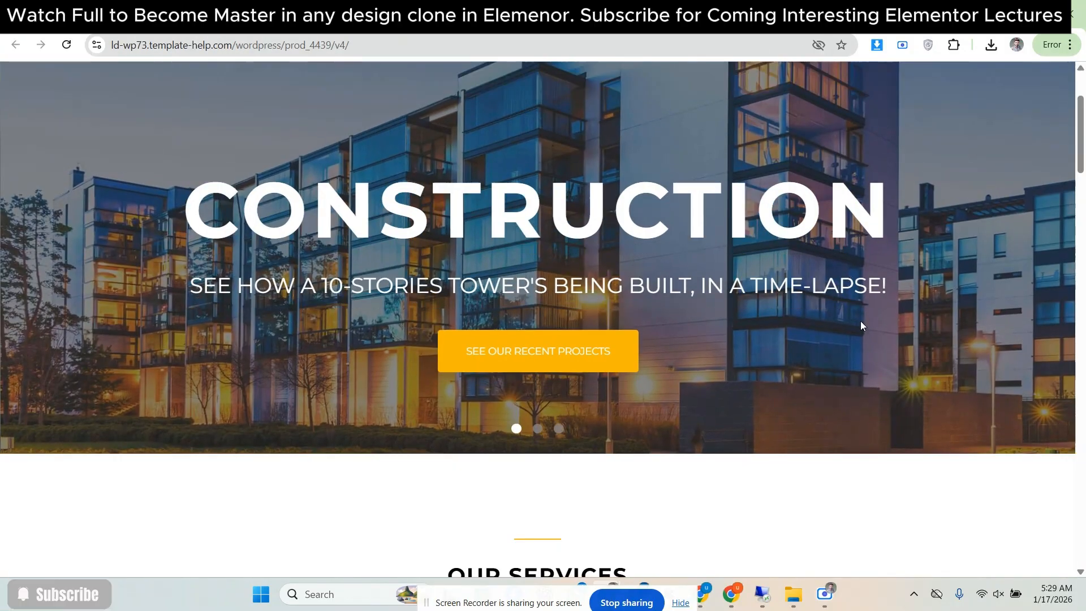
{"action": "left_click", "coordinate": [735, 14]}
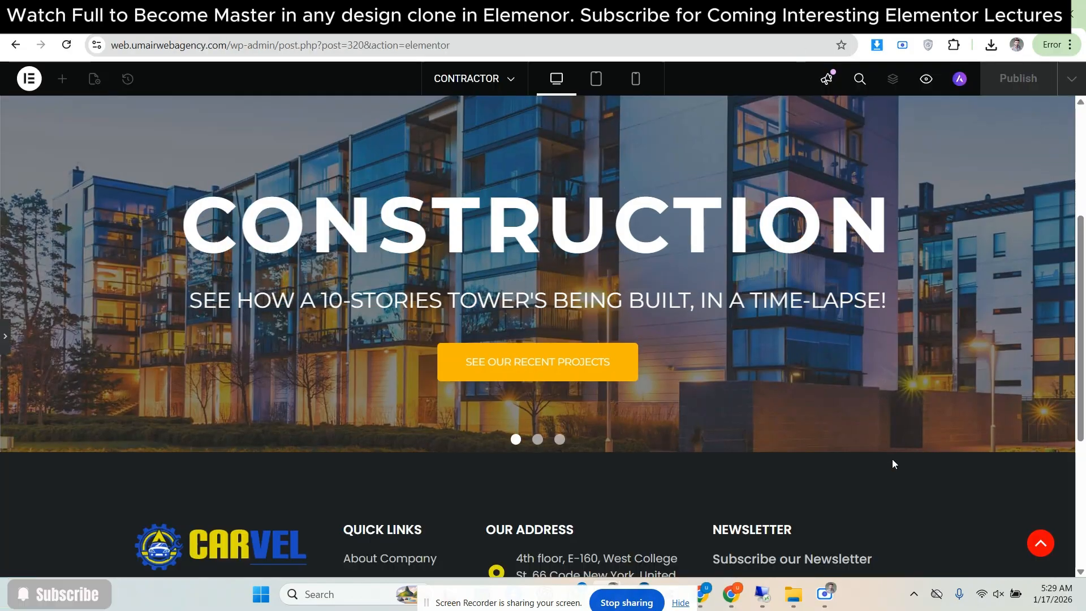
{"action": "left_click", "coordinate": [831, 14]}
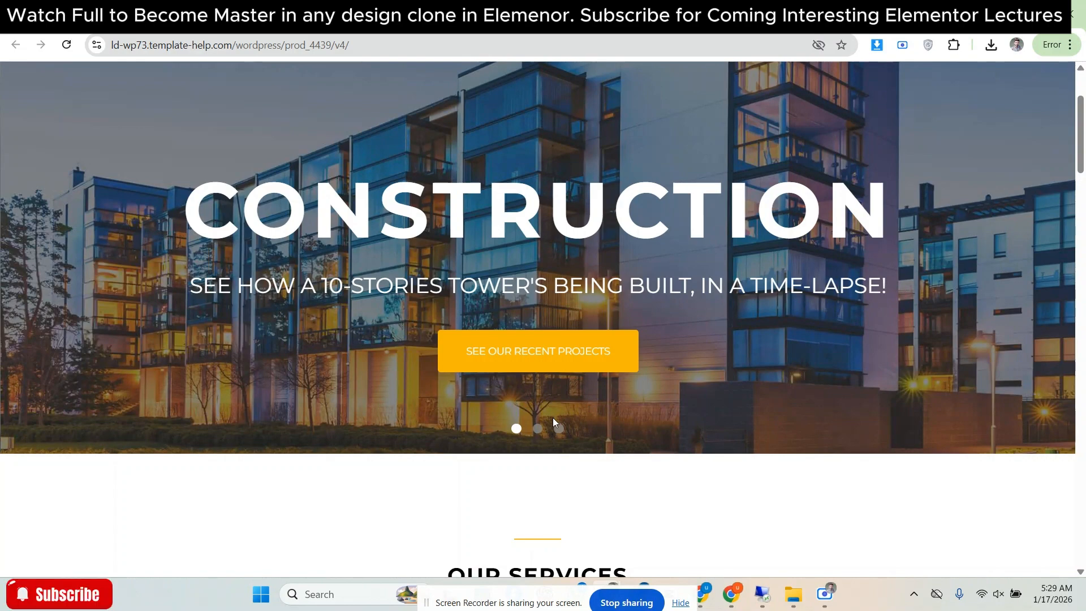
{"action": "left_click", "coordinate": [735, 14]}
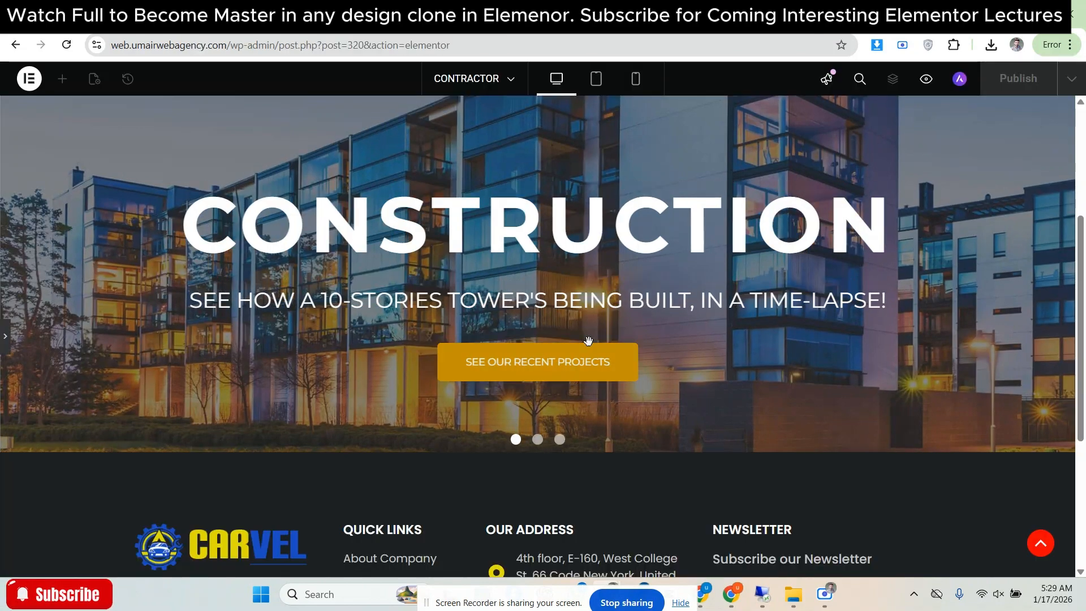
{"action": "left_click", "coordinate": [831, 15]}
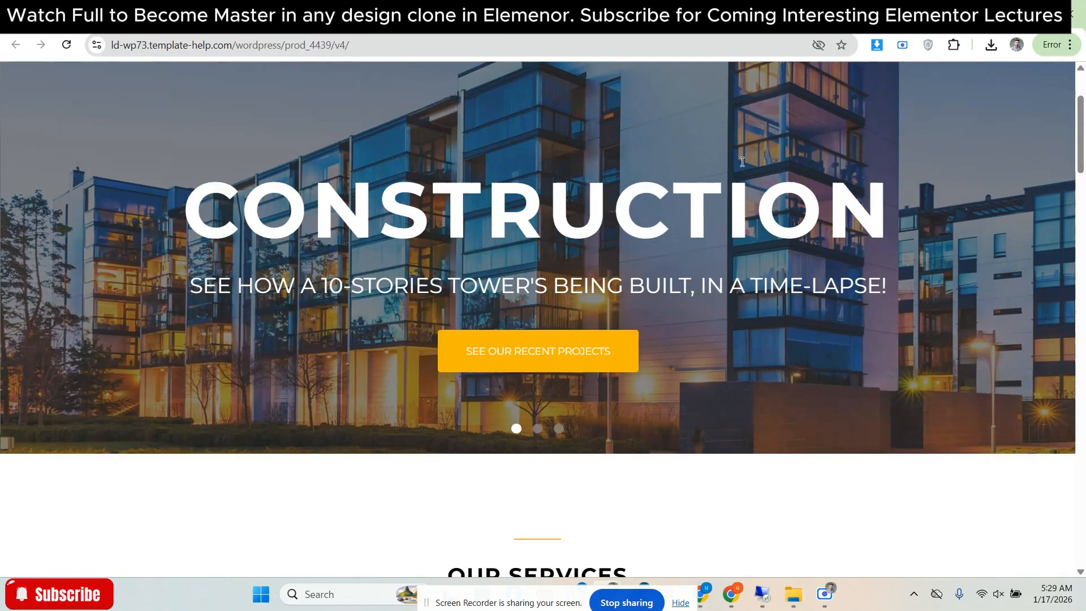
{"action": "left_click", "coordinate": [735, 14]}
{"action": "left_click", "coordinate": [831, 14]}
{"action": "left_click", "coordinate": [735, 14]}
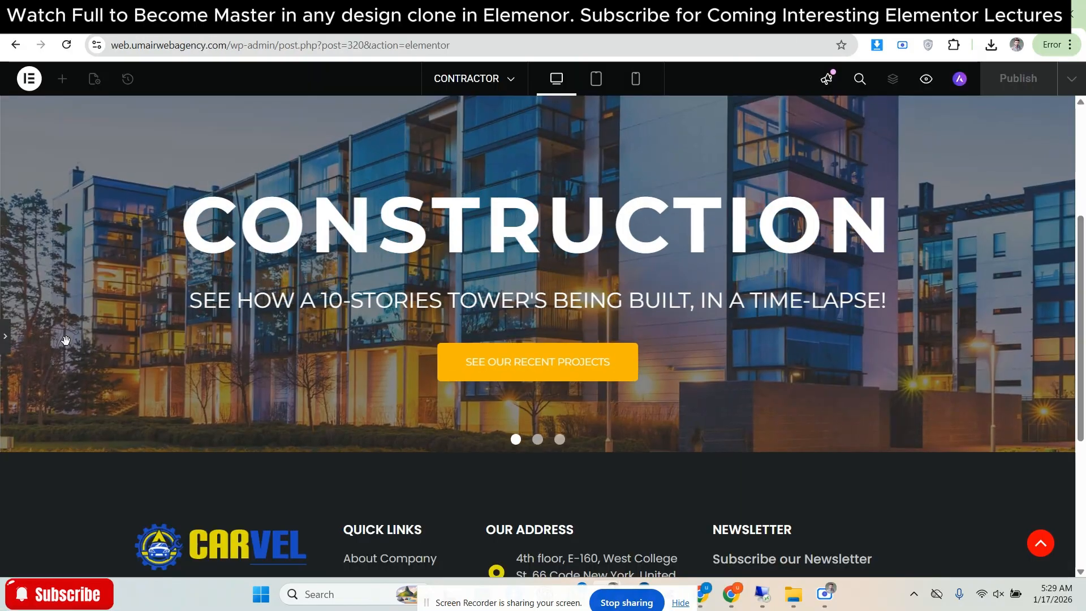
Increase the slides' bottom padding beyond 106 px to raise the text and button, and compare the full-width result with the template
{"action": "left_click", "coordinate": [5, 334]}
{"action": "left_click", "coordinate": [129, 288]}
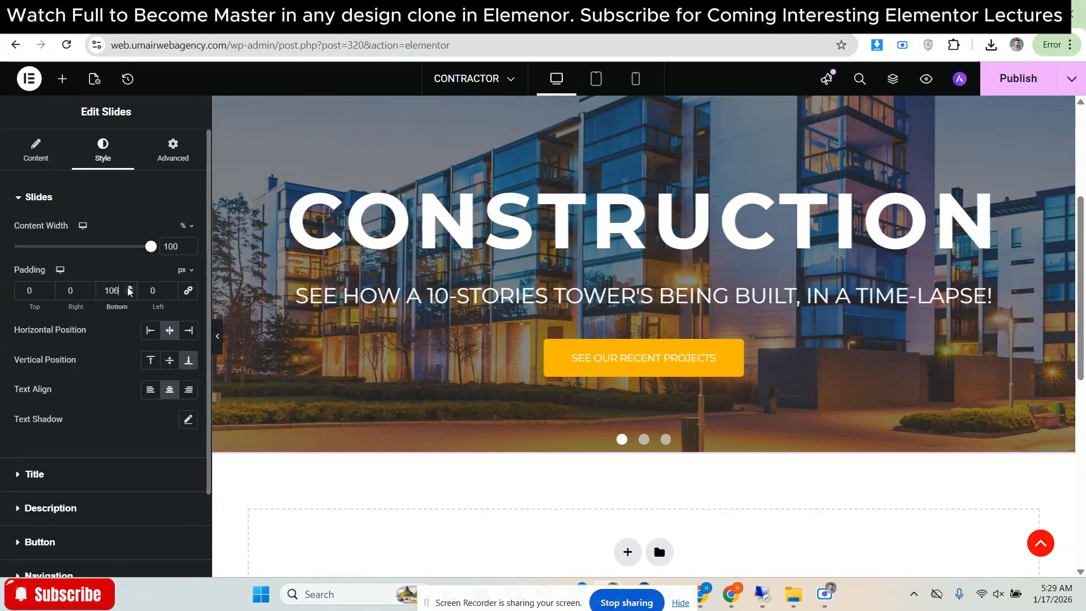
{"action": "left_click", "coordinate": [217, 336]}
{"action": "left_click", "coordinate": [831, 15]}
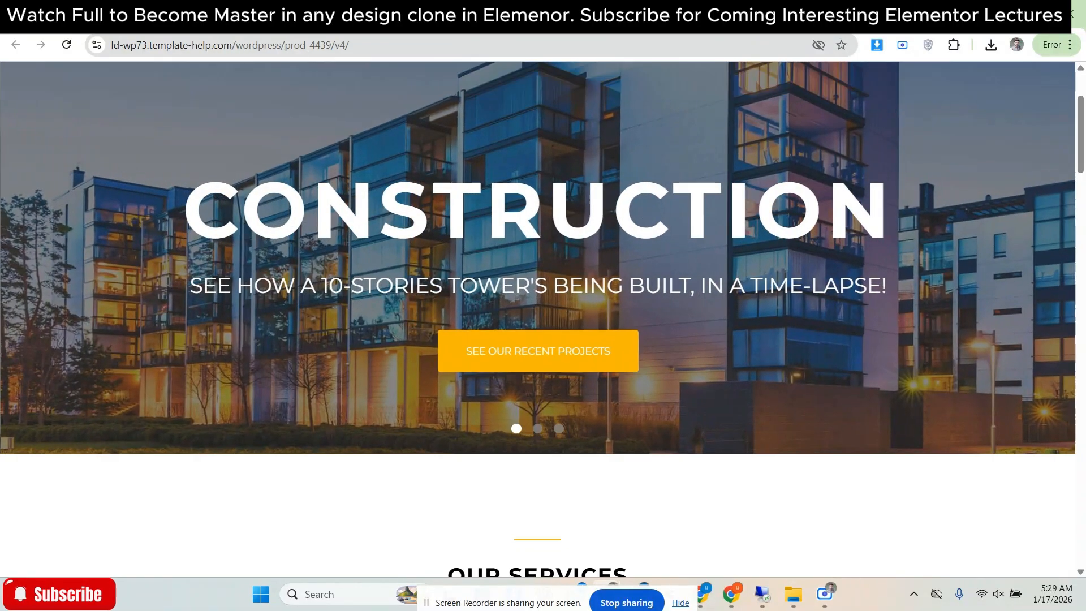
{"action": "left_click", "coordinate": [735, 15]}
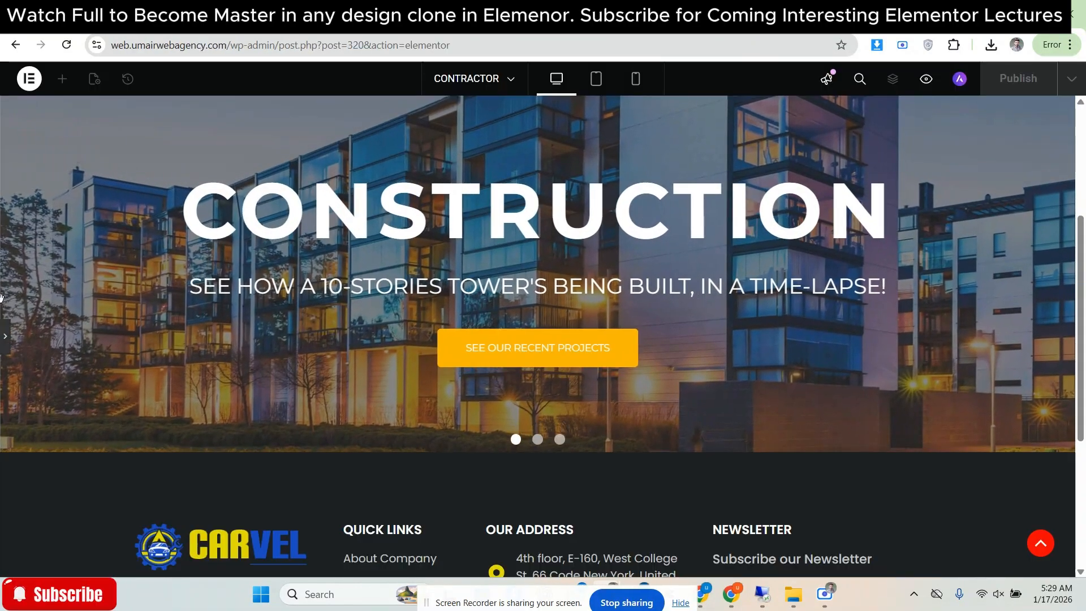
Compare the button's height with the template, then set the button text's line height to 19 px and preview the full-width slider
{"action": "left_click", "coordinate": [5, 335]}
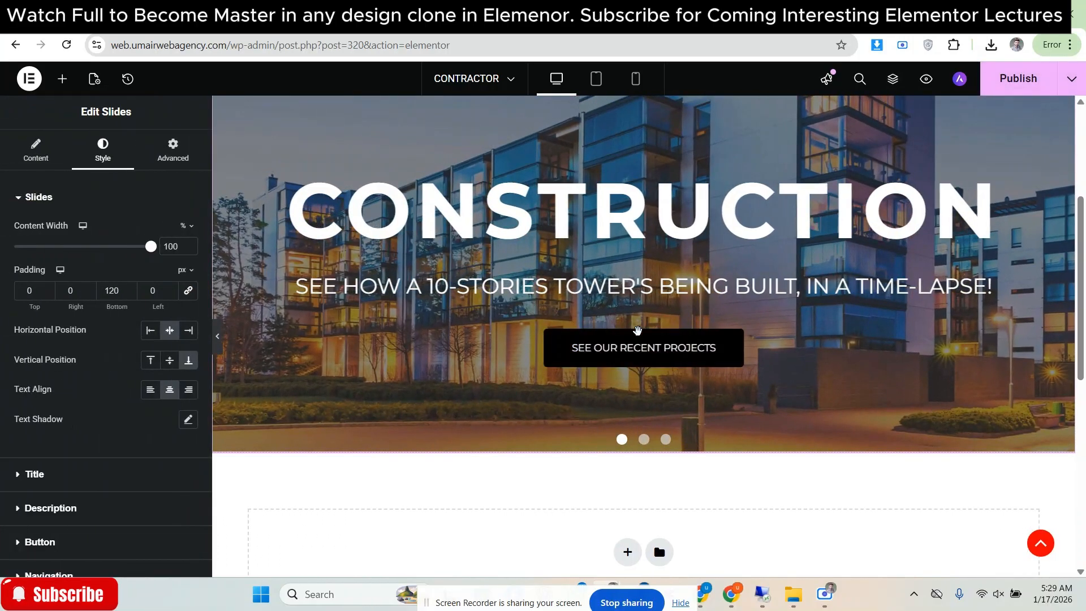
{"action": "left_click", "coordinate": [825, 14]}
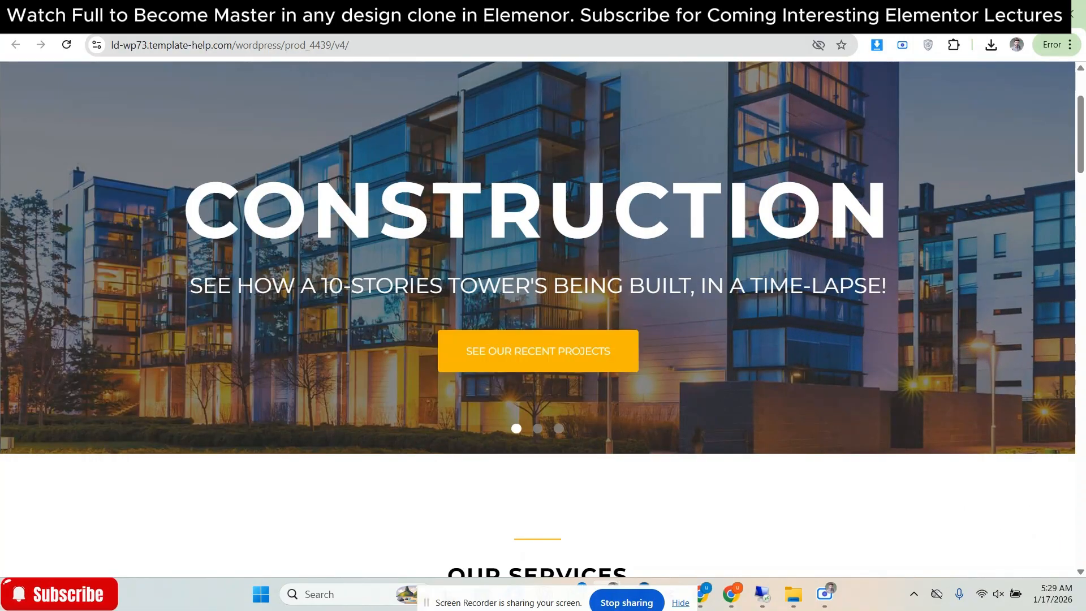
{"action": "left_click", "coordinate": [735, 14]}
{"action": "scroll", "coordinate": [79, 351], "scroll_direction": "down", "scroll_amount": 1}
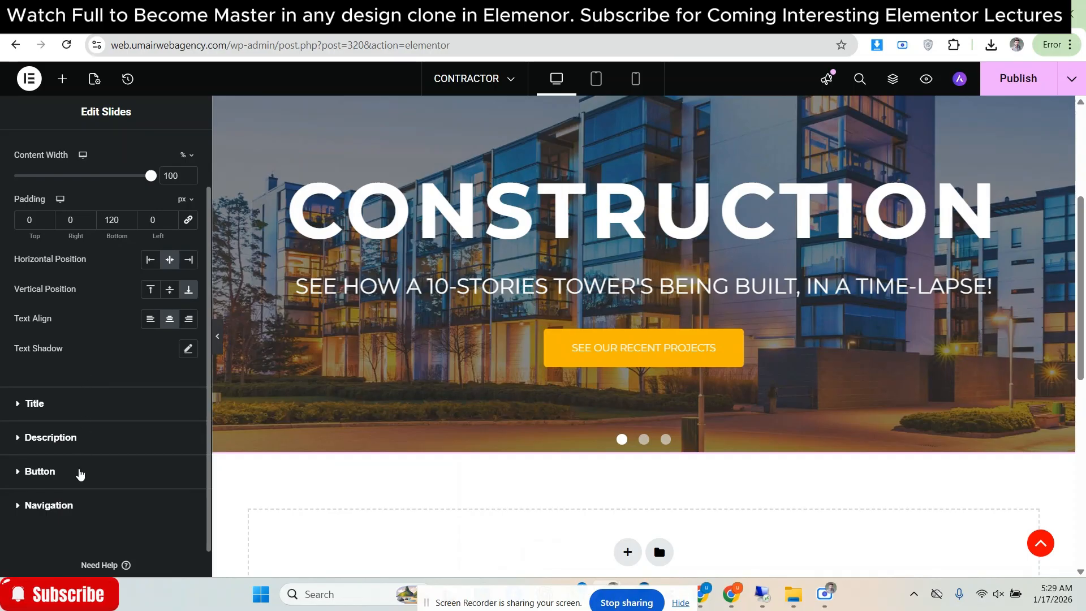
{"action": "left_click", "coordinate": [80, 472]}
{"action": "left_click", "coordinate": [188, 365]}
{"action": "scroll", "coordinate": [189, 374], "scroll_direction": "down", "scroll_amount": 3}
{"action": "left_click", "coordinate": [178, 454]}
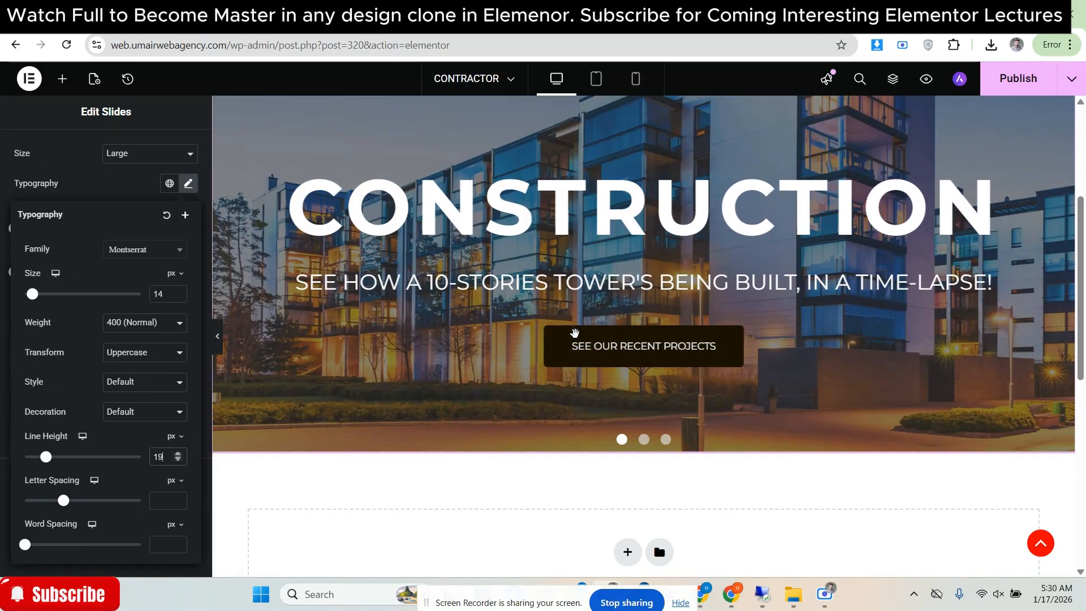
{"action": "left_click", "coordinate": [200, 342]}
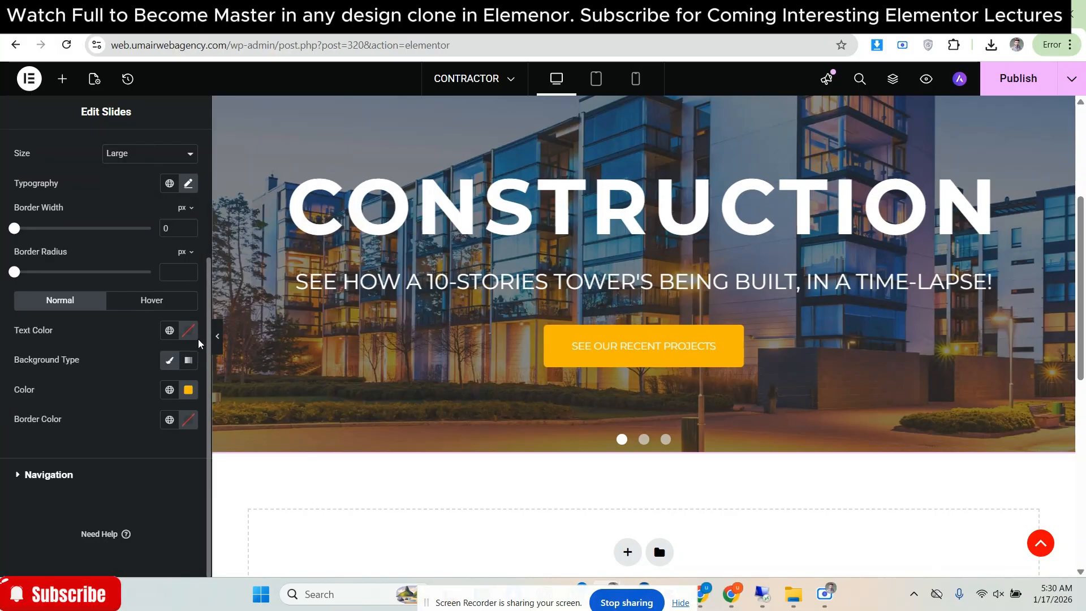
{"action": "left_click", "coordinate": [217, 335]}
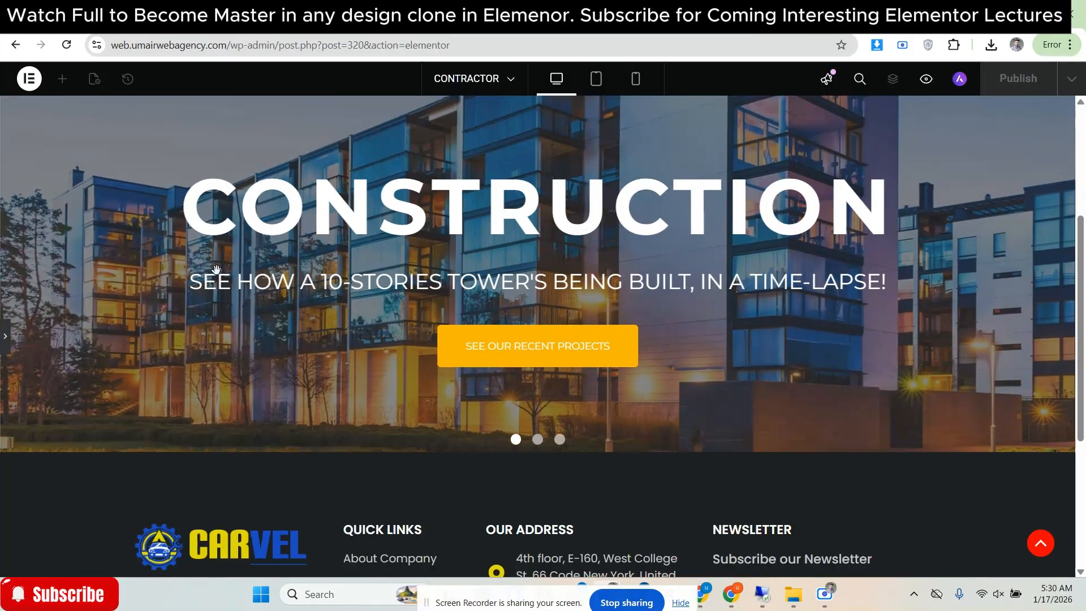
Try slides' bottom padding values of 110 px and 114 px, comparing the full-width slider with the template
{"action": "left_click", "coordinate": [5, 336]}
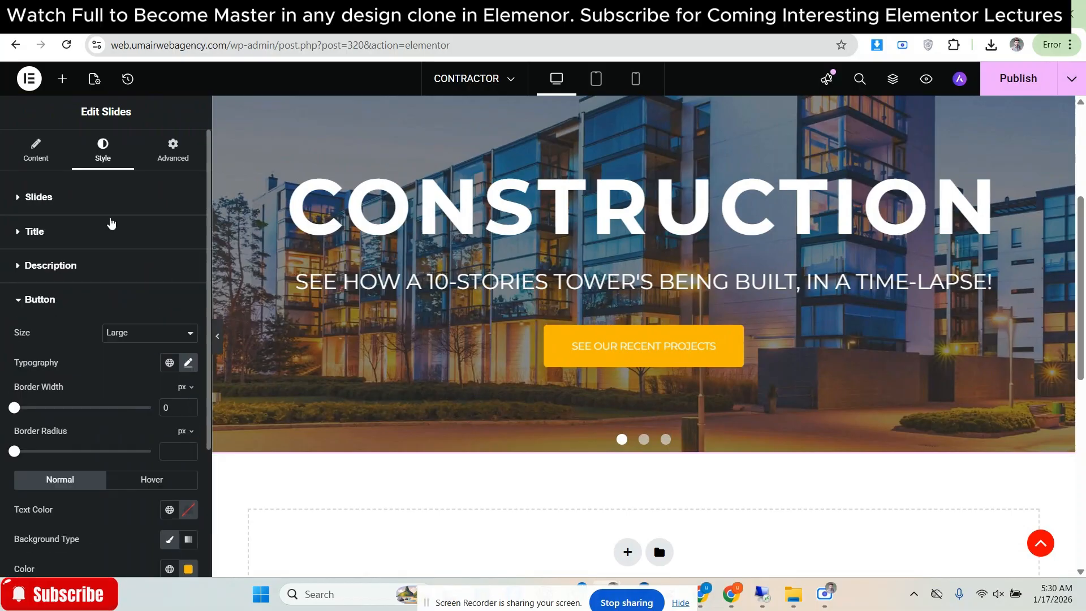
{"action": "left_click", "coordinate": [103, 205]}
{"action": "left_click", "coordinate": [130, 292]}
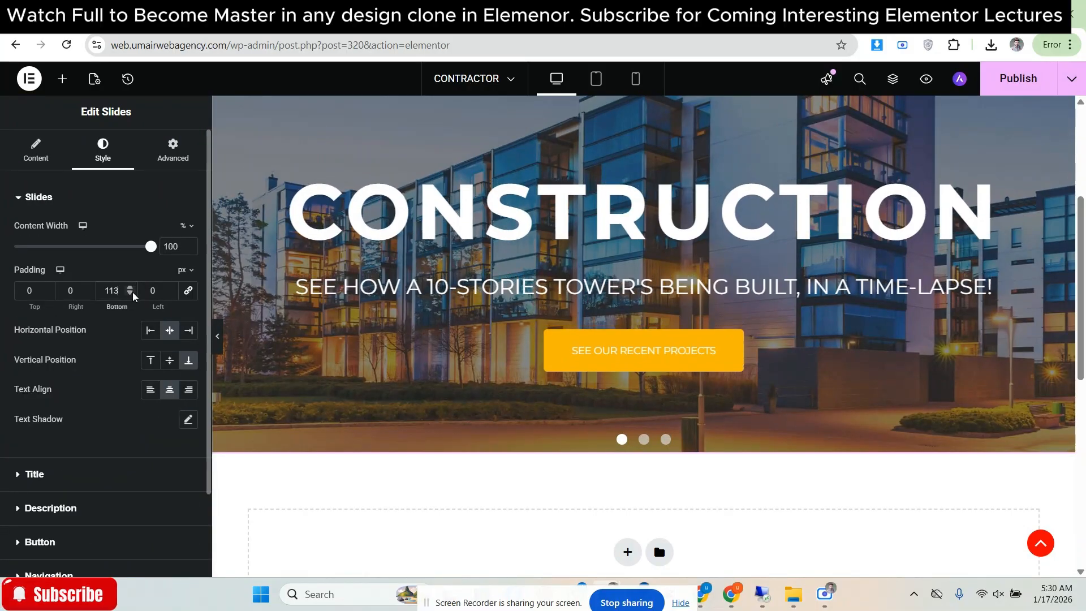
{"action": "left_click", "coordinate": [220, 337]}
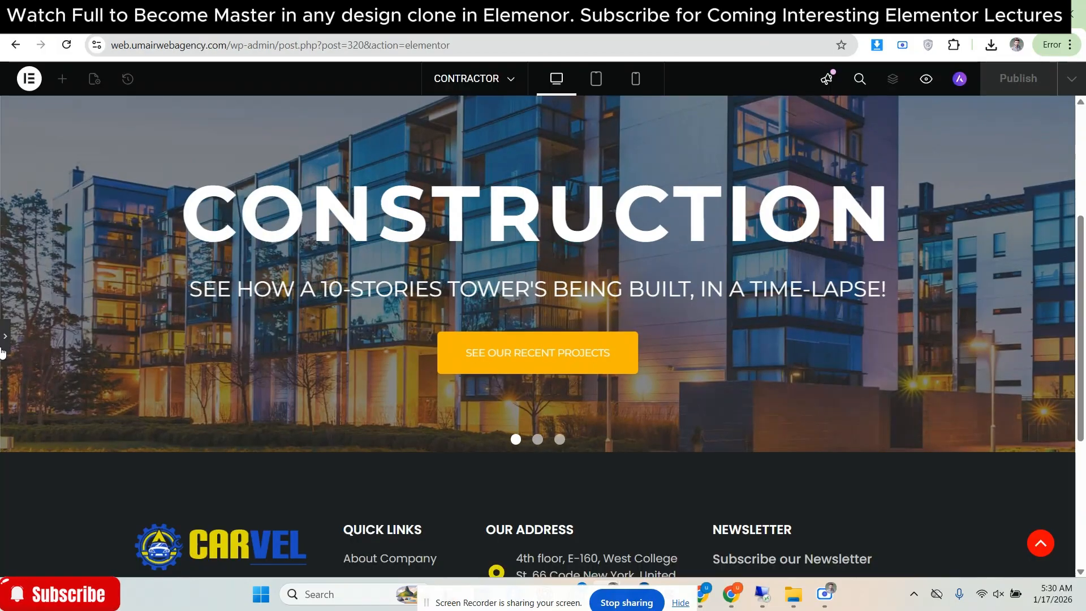
{"action": "left_click", "coordinate": [4, 339]}
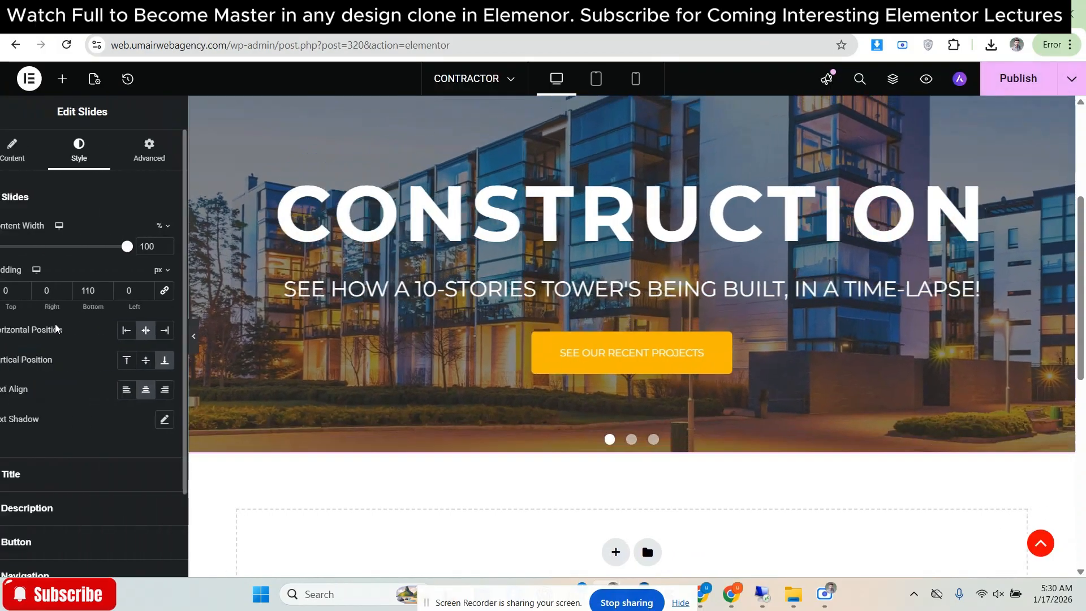
{"action": "left_click", "coordinate": [218, 329]}
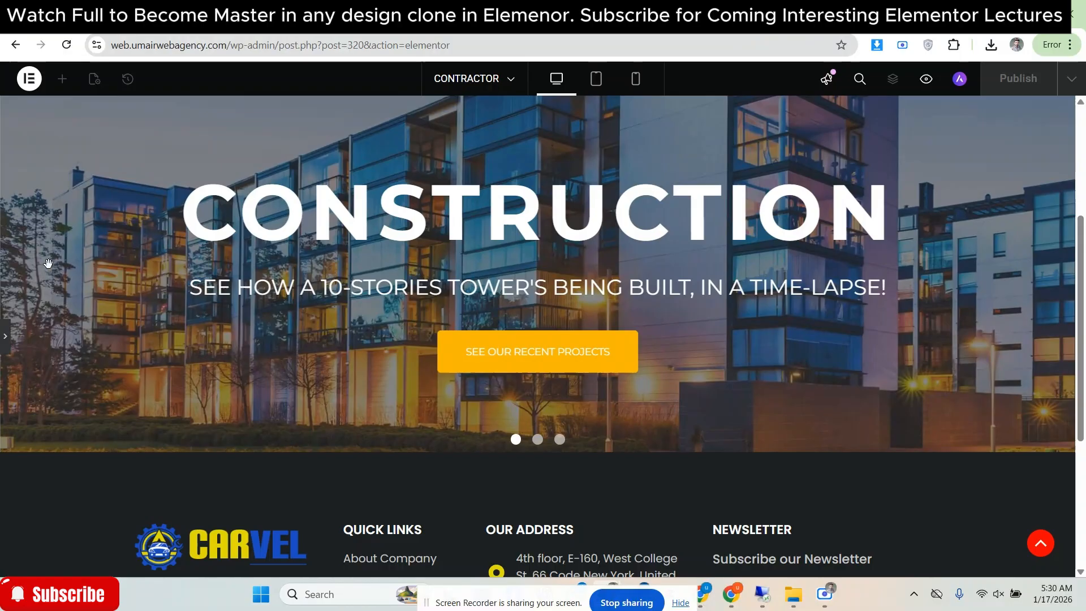
{"action": "key", "text": "ctrl+p"}
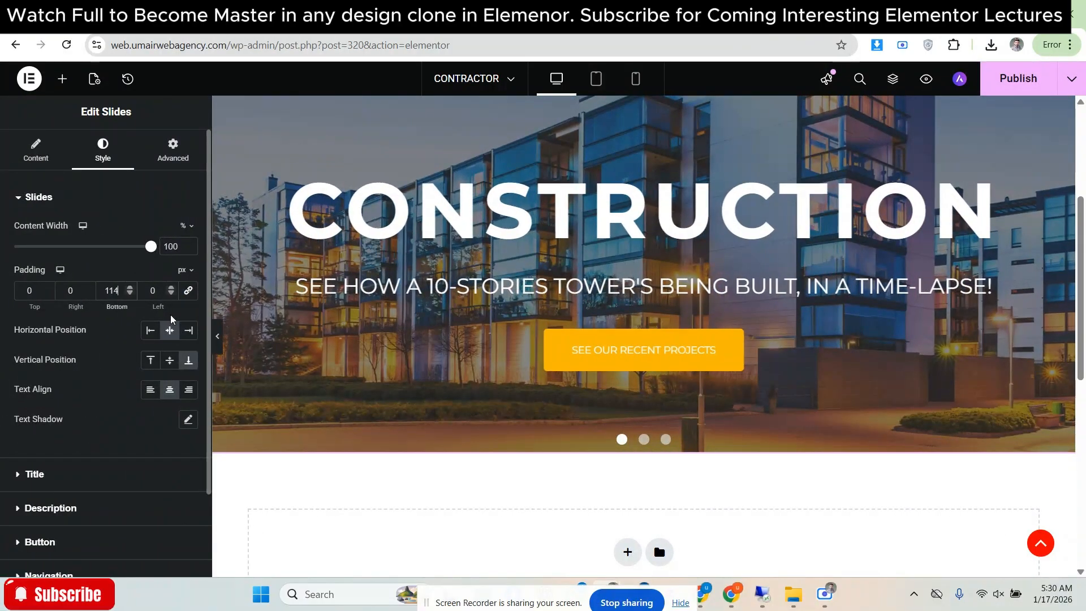
{"action": "left_click", "coordinate": [218, 337]}
{"action": "key", "text": "ctrl+Tab"}
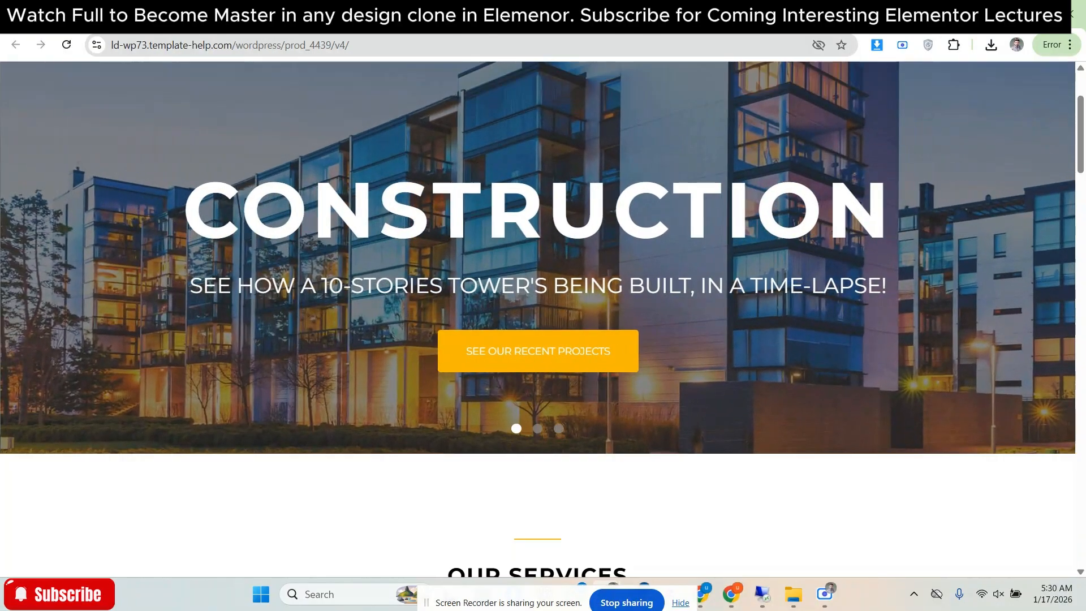
{"action": "key", "text": "ctrl+shift+Tab"}
Set the slides' bottom padding to 113 px and compare the text and button positions with the template at full width
{"action": "left_click", "coordinate": [15, 342]}
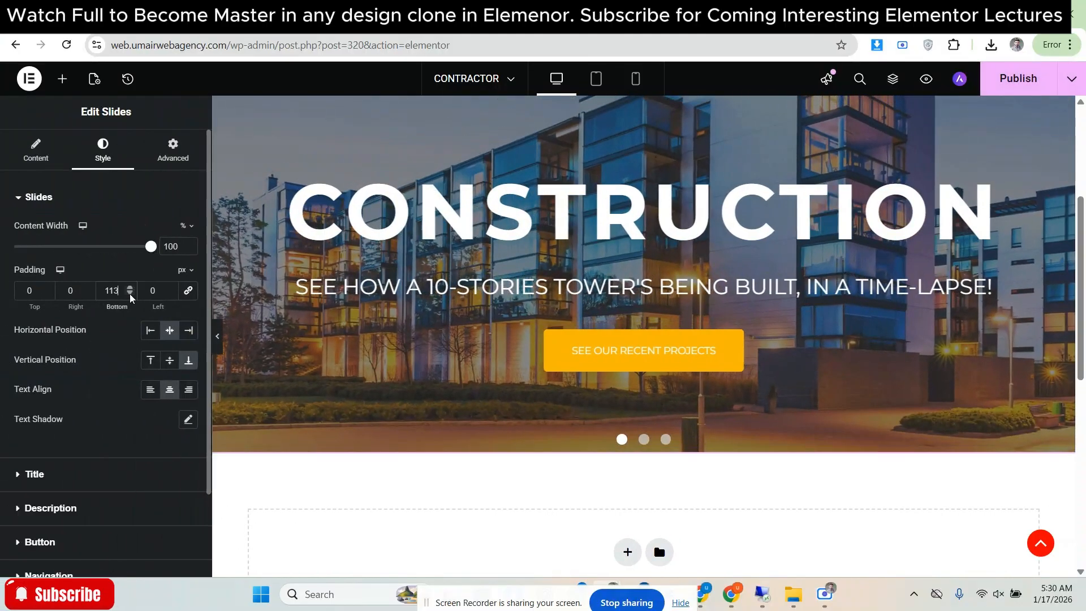
{"action": "left_click", "coordinate": [218, 336]}
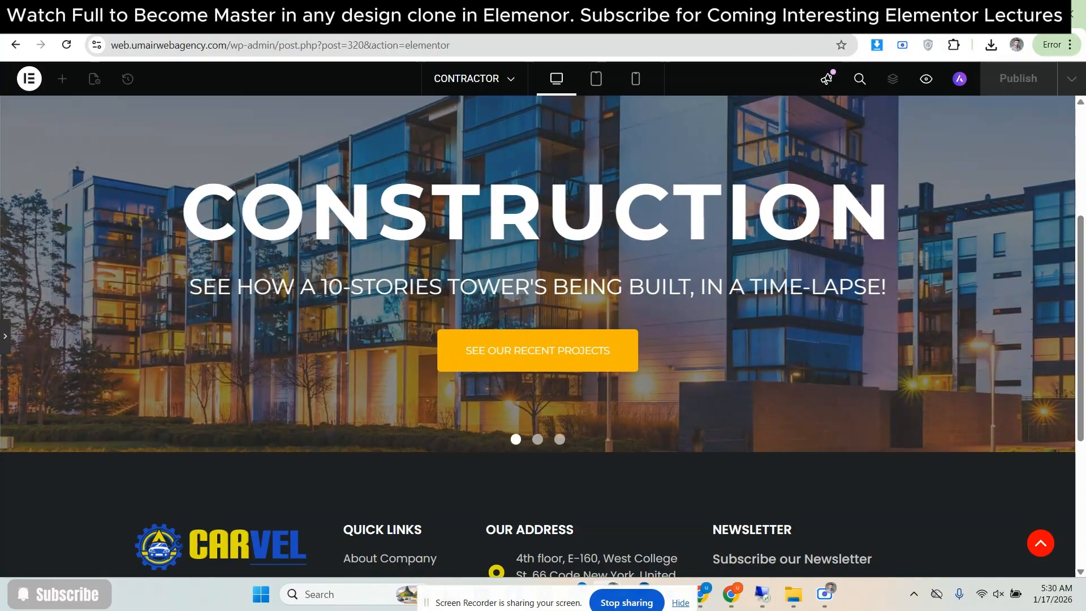
{"action": "key", "text": "ctrl+Tab"}
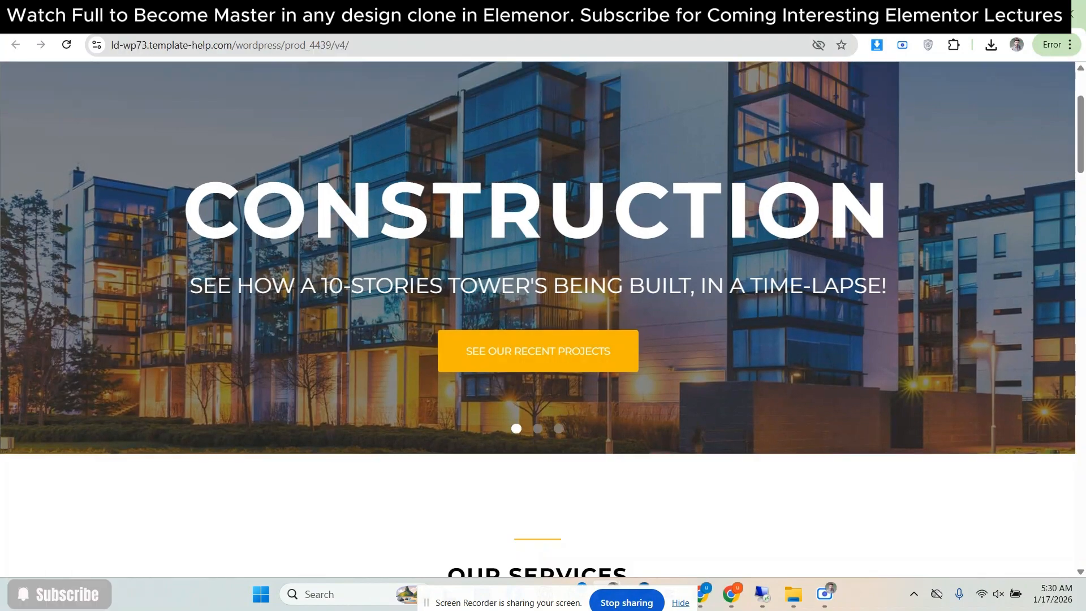
{"action": "key", "text": "ctrl+shift+Tab"}
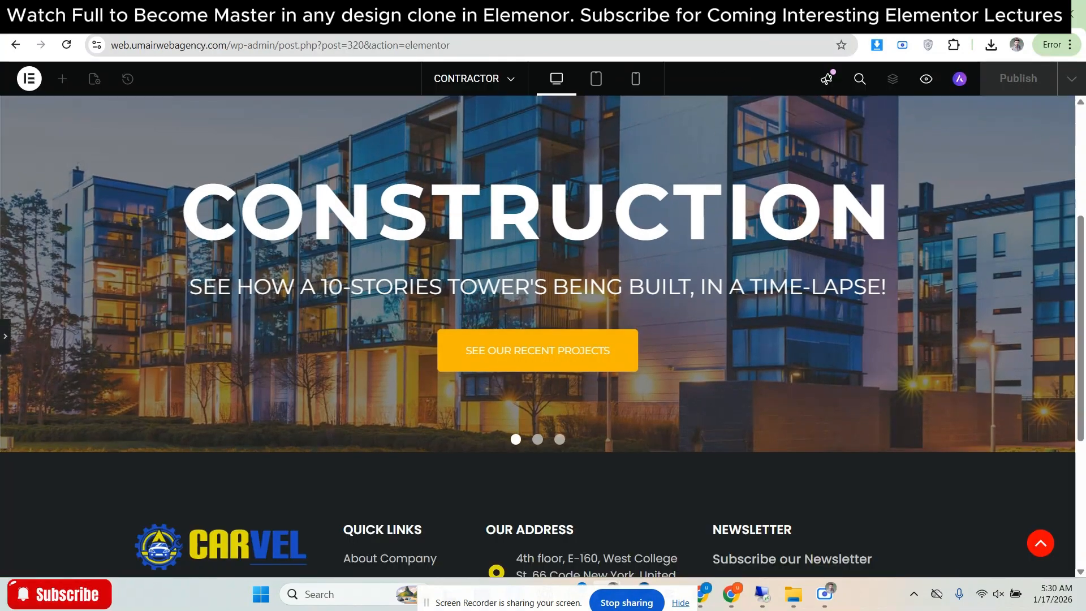
{"action": "key", "text": "ctrl+Tab"}
{"action": "key", "text": "ctrl+shift+Tab"}
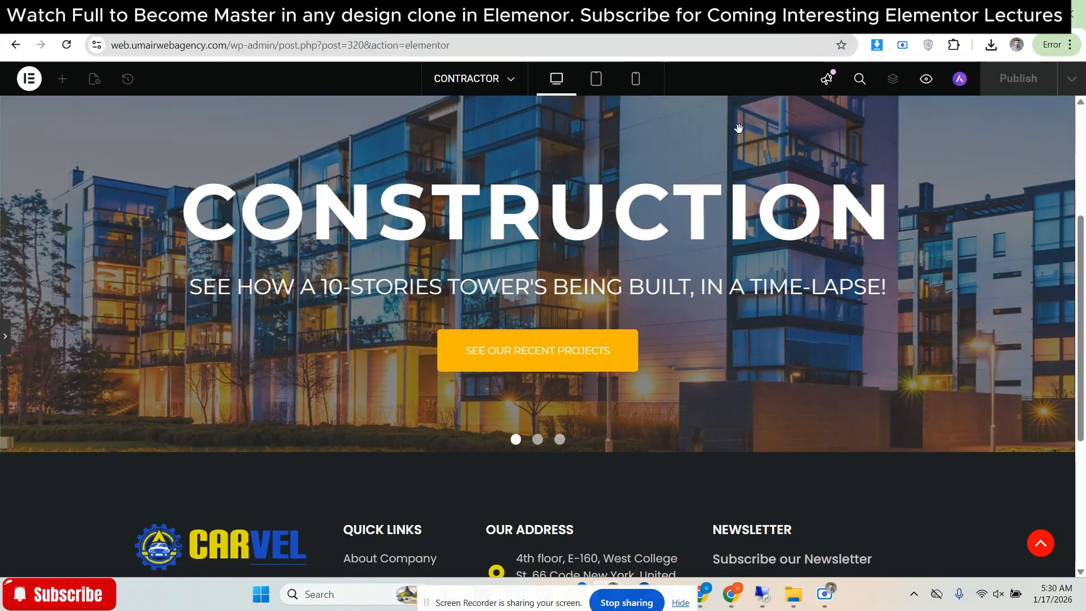
Increase the slide description's spacing to 37 px and check its position in the full-width preview
{"action": "left_click", "coordinate": [6, 325]}
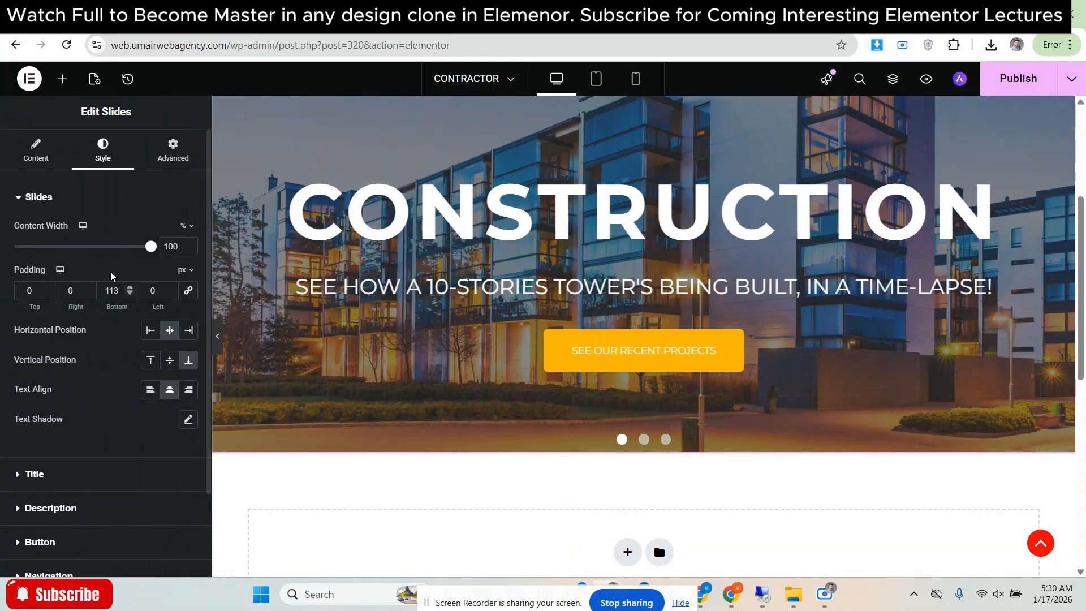
{"action": "scroll", "coordinate": [111, 276], "scroll_direction": "down", "scroll_amount": 2}
{"action": "left_click", "coordinate": [72, 409]}
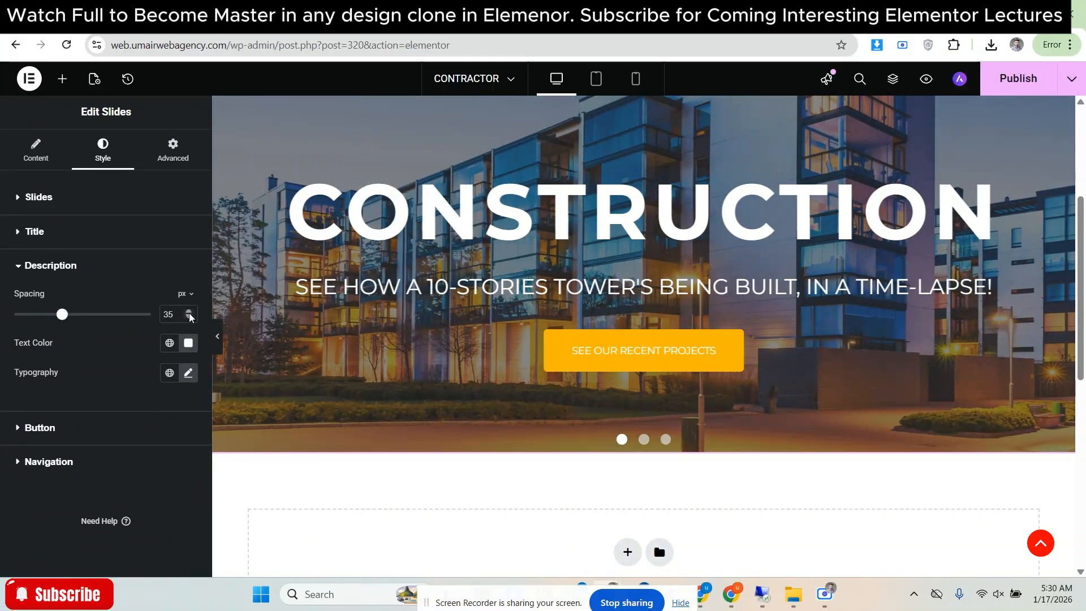
{"action": "left_click", "coordinate": [189, 315]}
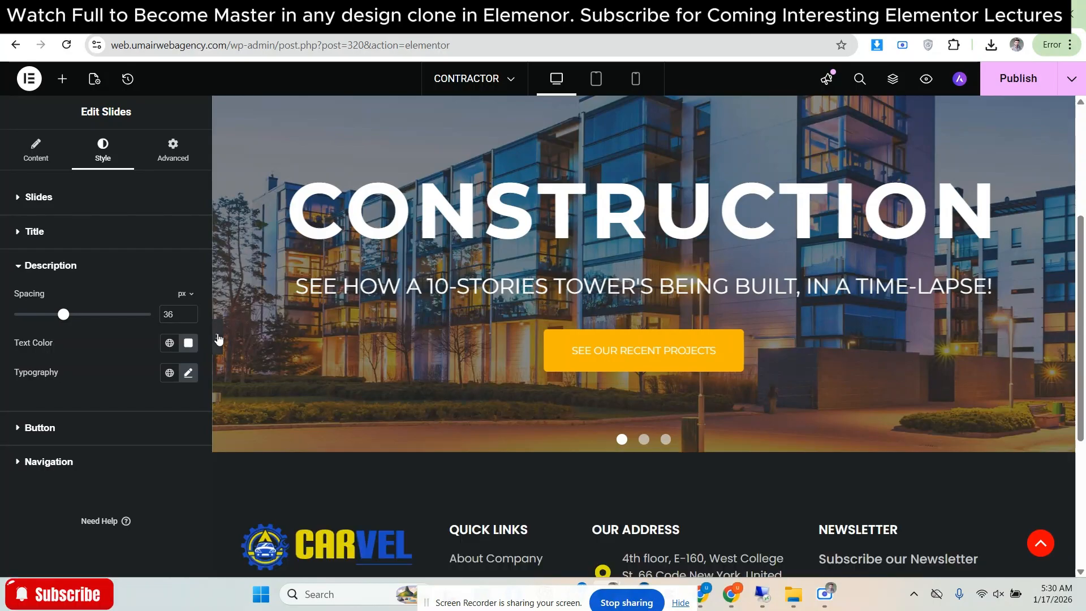
{"action": "left_click", "coordinate": [217, 336]}
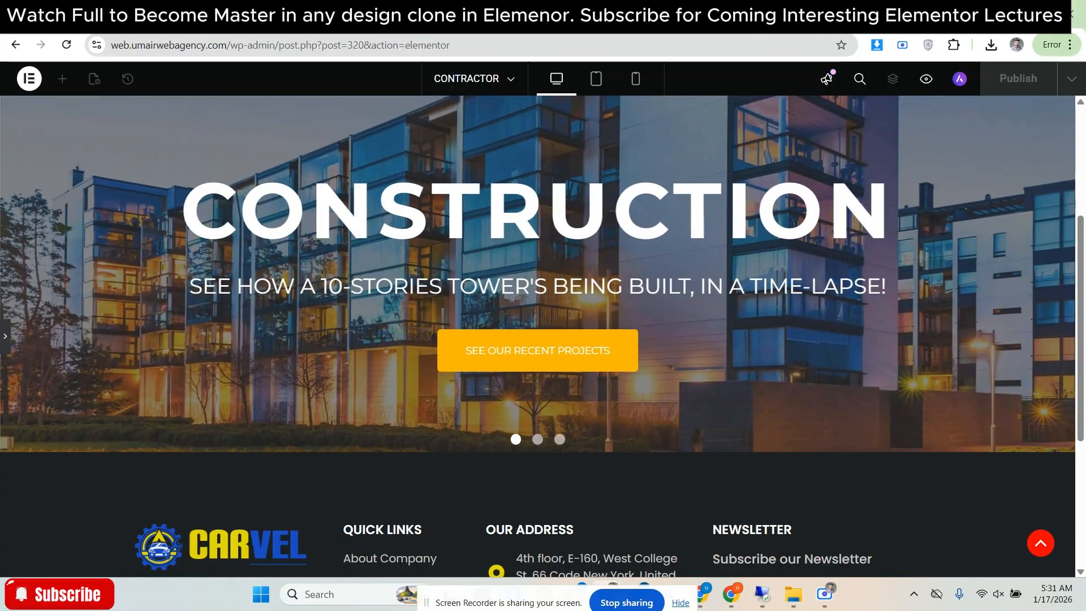
{"action": "left_click", "coordinate": [5, 336]}
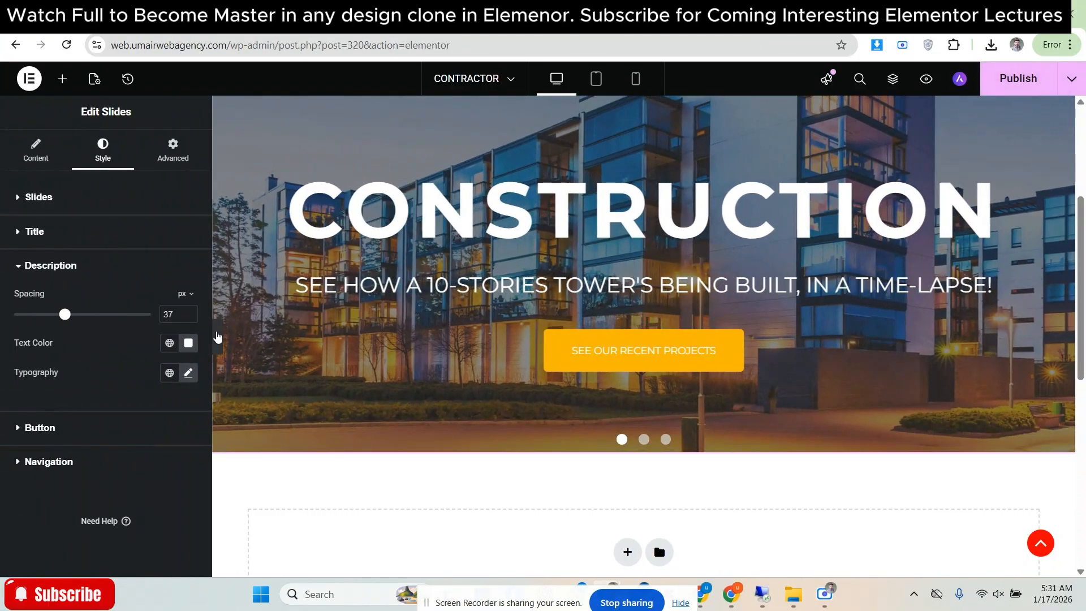
{"action": "left_click", "coordinate": [217, 336]}
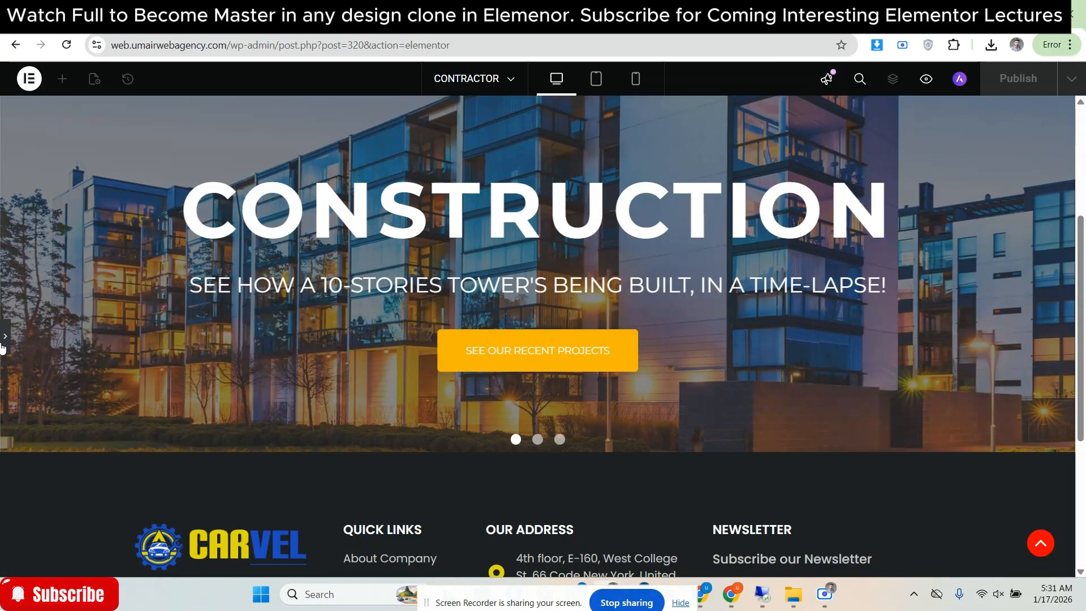
Reduce the slide title's letter spacing to 6.8 px and check the title's width in the full-width preview
{"action": "left_click", "coordinate": [4, 342]}
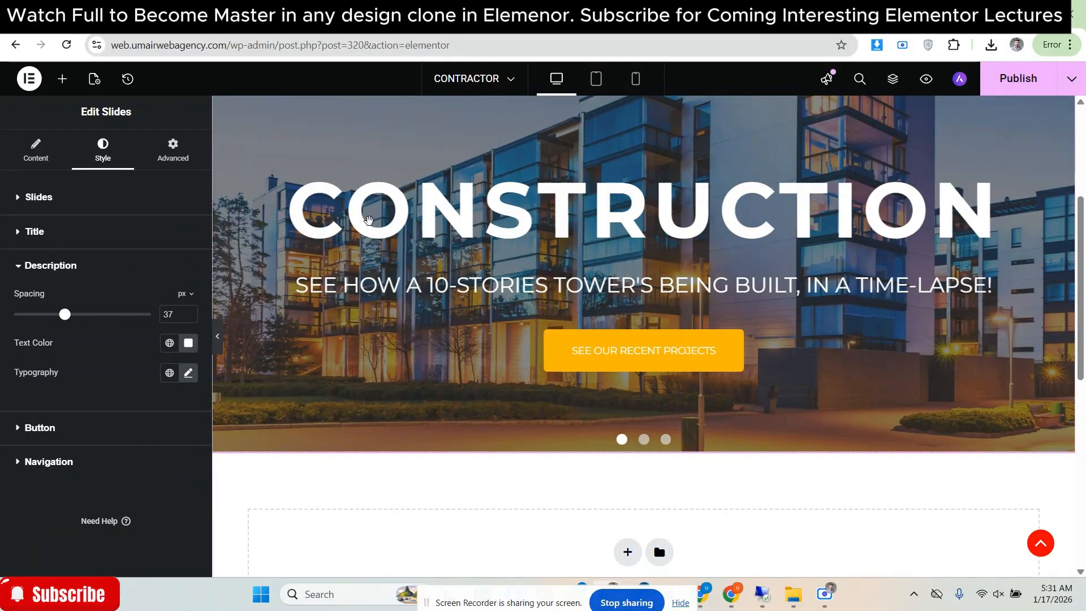
{"action": "left_click", "coordinate": [48, 235]}
{"action": "left_click", "coordinate": [189, 339]}
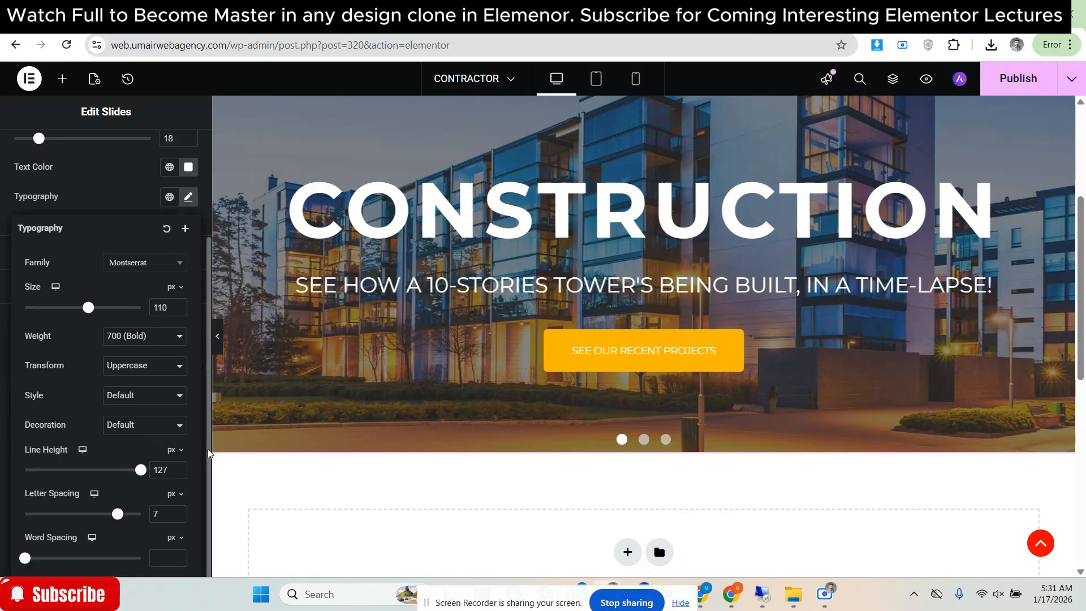
{"action": "left_click", "coordinate": [178, 516]}
{"action": "left_click", "coordinate": [178, 517]}
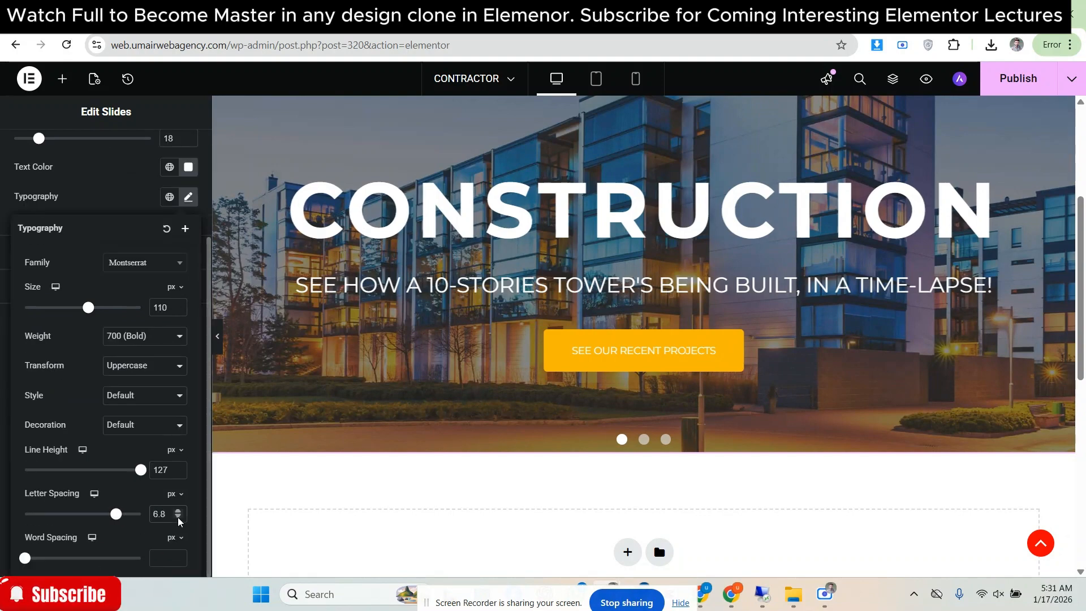
{"action": "left_click", "coordinate": [217, 336]}
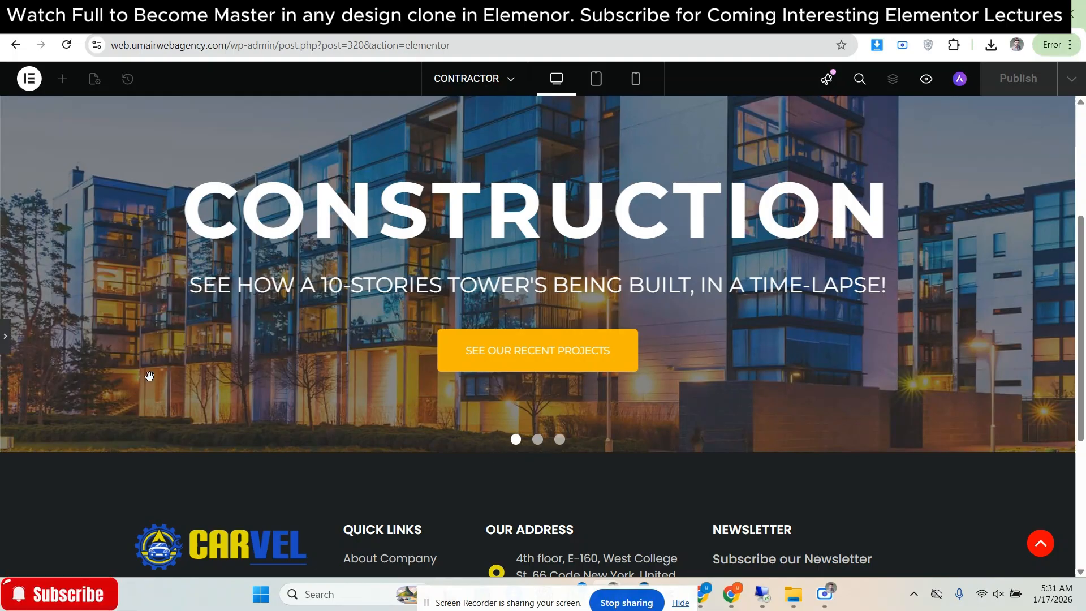
Set the pagination dots' size to 14 px and compare them with the template at full width
{"action": "left_click", "coordinate": [2, 338]}
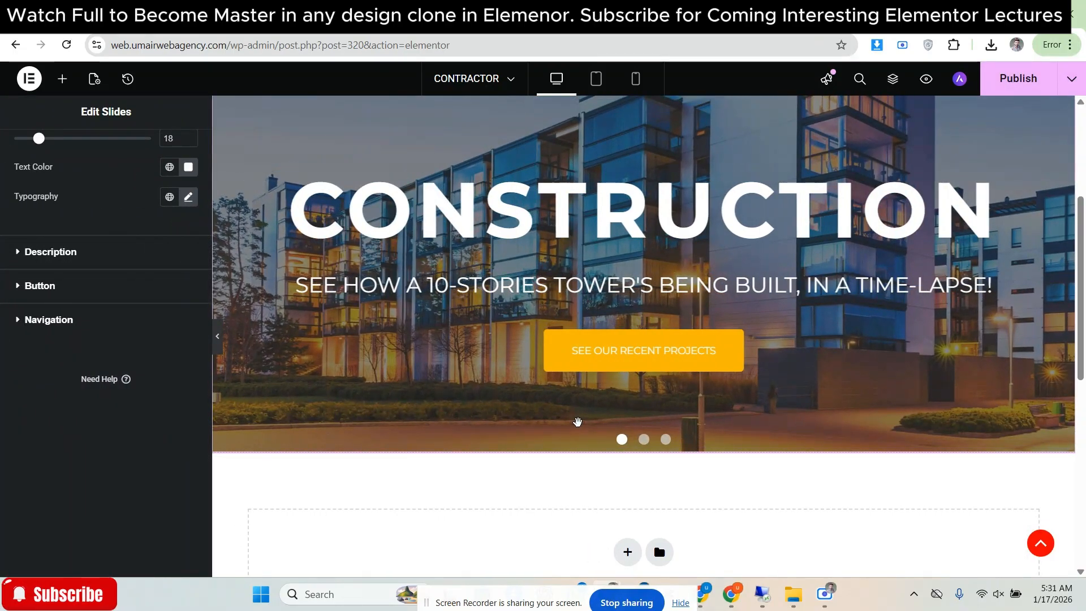
{"action": "left_click", "coordinate": [103, 320]}
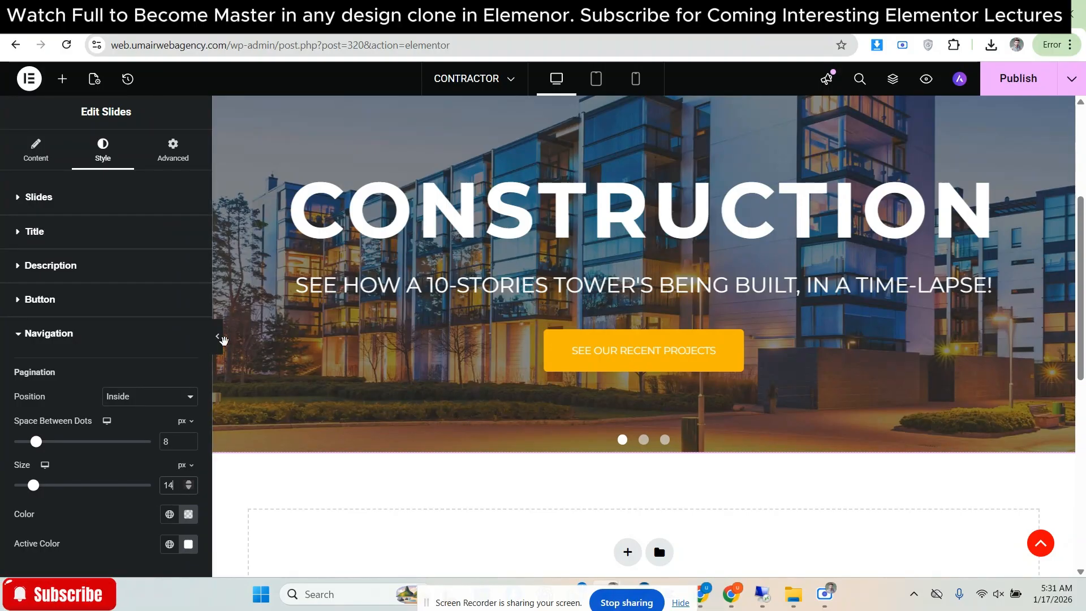
{"action": "left_click", "coordinate": [218, 336]}
{"action": "key", "text": "ctrl+Tab"}
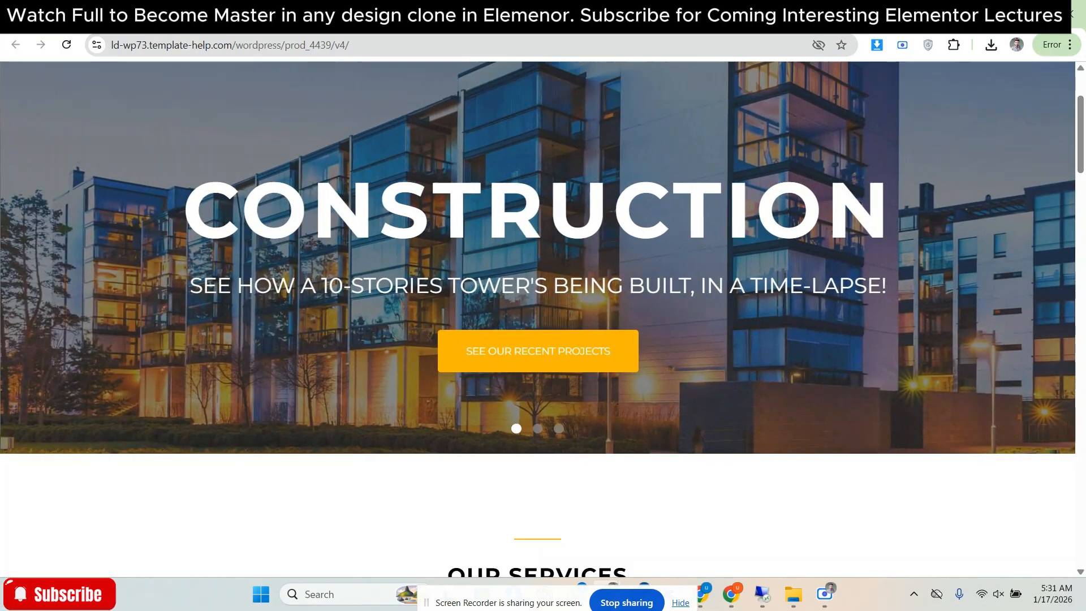
{"action": "key", "text": "ctrl+shift+Tab"}
{"action": "key", "text": "ctrl+Tab"}
{"action": "key", "text": "ctrl+shift+Tab"}
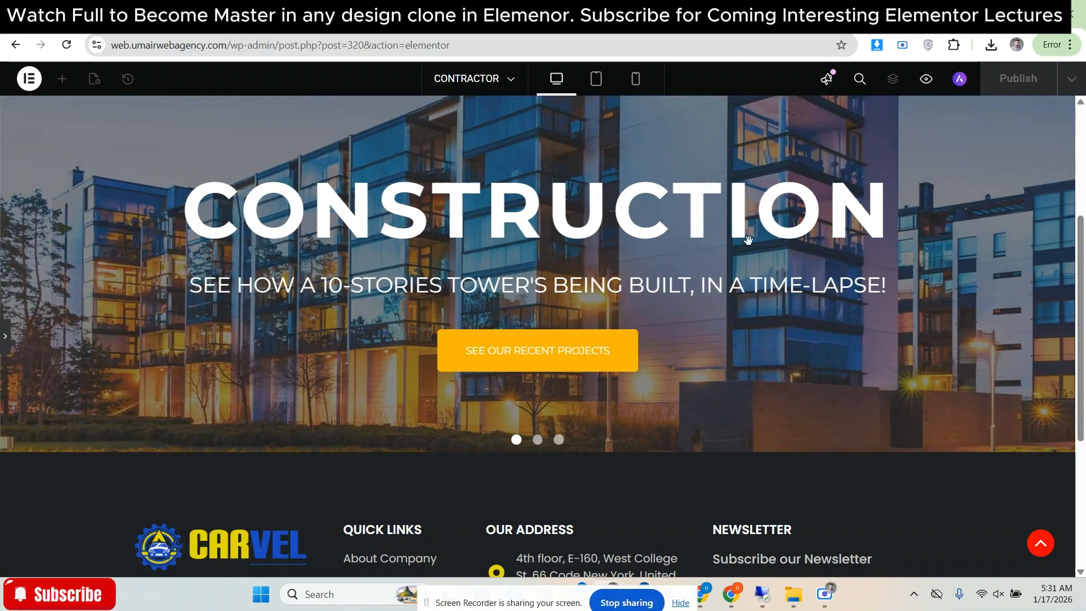
Look over the whole slider, at full width and beside the editing panel, and check it against the template
{"action": "scroll", "coordinate": [748, 240], "scroll_direction": "up", "scroll_amount": 4}
{"action": "scroll", "coordinate": [748, 240], "scroll_direction": "down", "scroll_amount": 4}
{"action": "scroll", "coordinate": [748, 243], "scroll_direction": "up", "scroll_amount": 4}
{"action": "scroll", "coordinate": [748, 245], "scroll_direction": "down", "scroll_amount": 5}
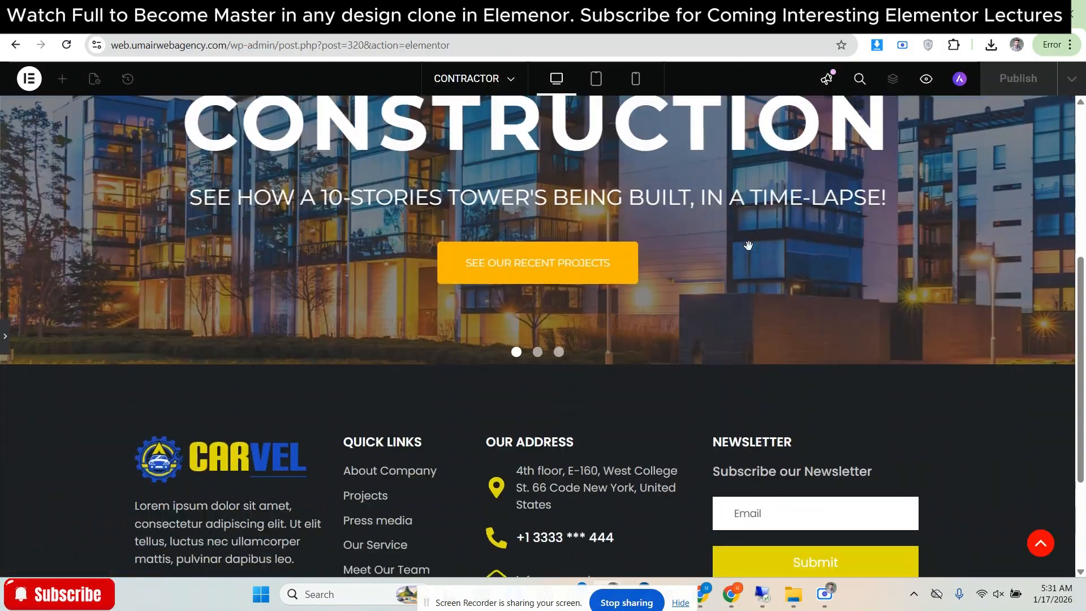
{"action": "scroll", "coordinate": [748, 245], "scroll_direction": "up", "scroll_amount": 5}
{"action": "left_click", "coordinate": [4, 336]}
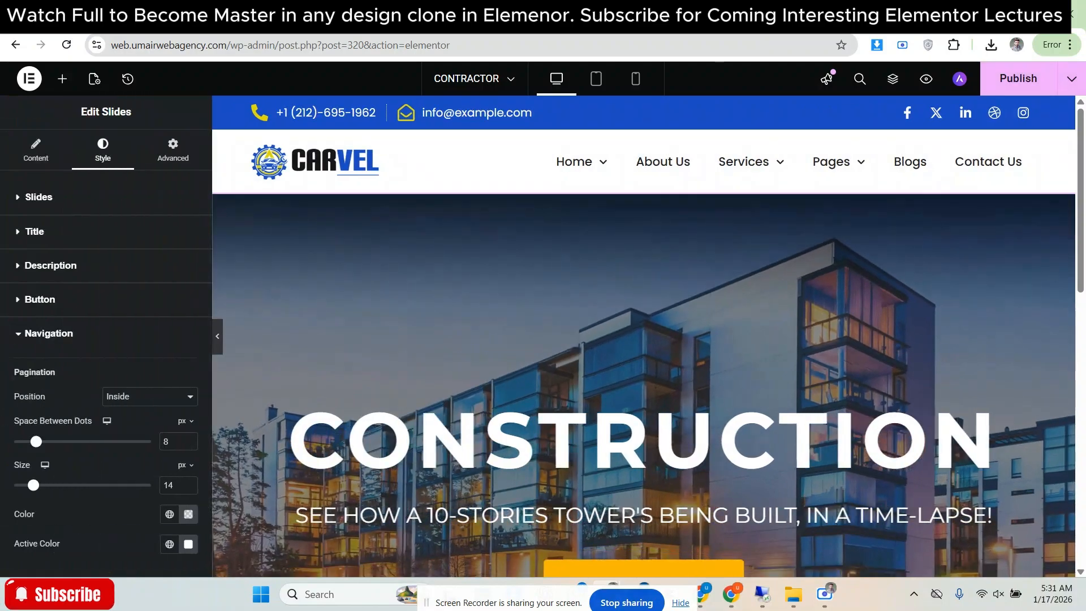
{"action": "key", "text": "ctrl+Tab"}
{"action": "key", "text": "ctrl+shift+Tab"}
{"action": "scroll", "coordinate": [613, 379], "scroll_direction": "down", "scroll_amount": 6}
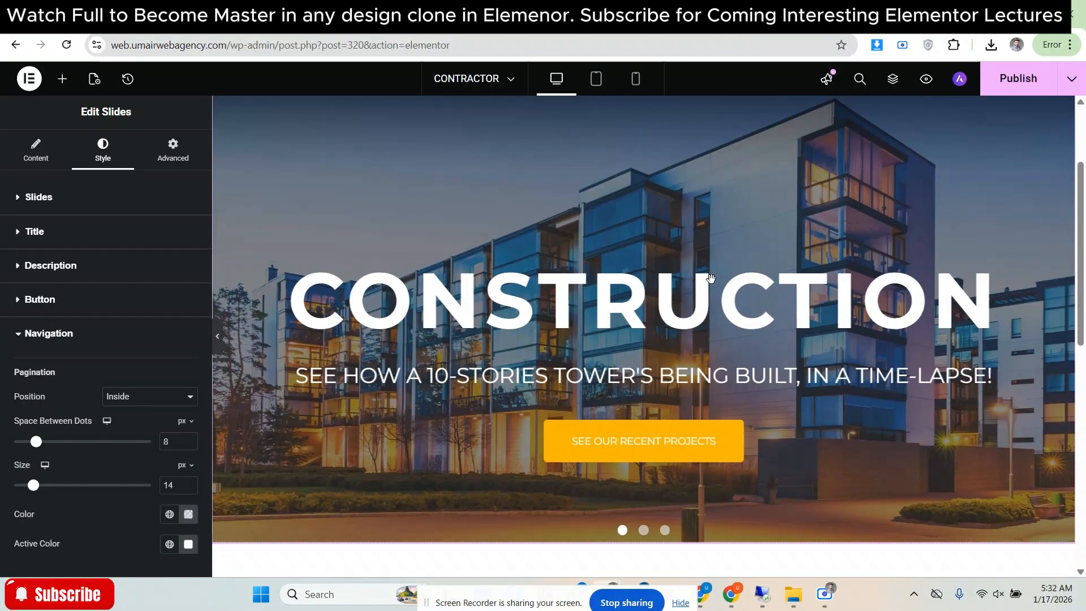
Compare the slider and the area below it with the template's hero and services heading
{"action": "key", "text": "ctrl+Tab"}
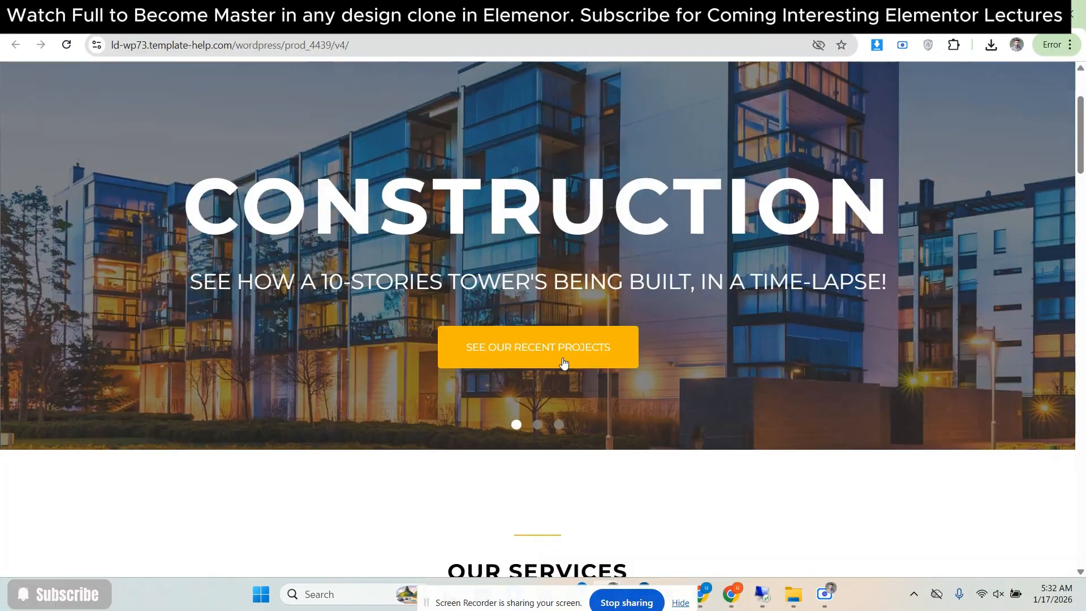
{"action": "scroll", "coordinate": [503, 316], "scroll_direction": "down", "scroll_amount": 5}
{"action": "key", "text": "ctrl+shift+Tab"}
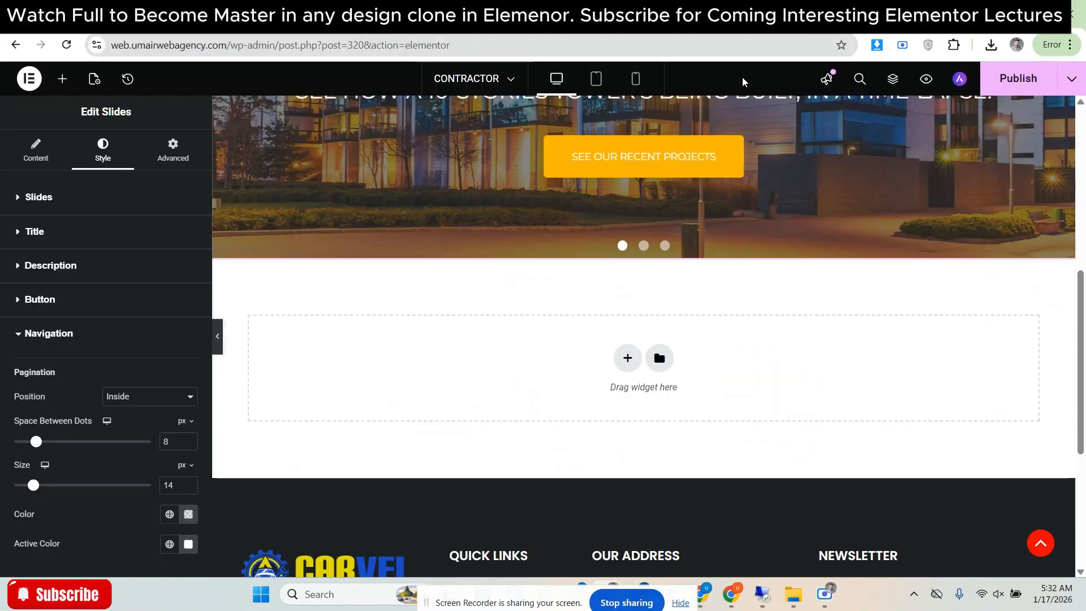
{"action": "scroll", "coordinate": [615, 253], "scroll_direction": "up", "scroll_amount": 6}
{"action": "scroll", "coordinate": [615, 254], "scroll_direction": "down", "scroll_amount": 2}
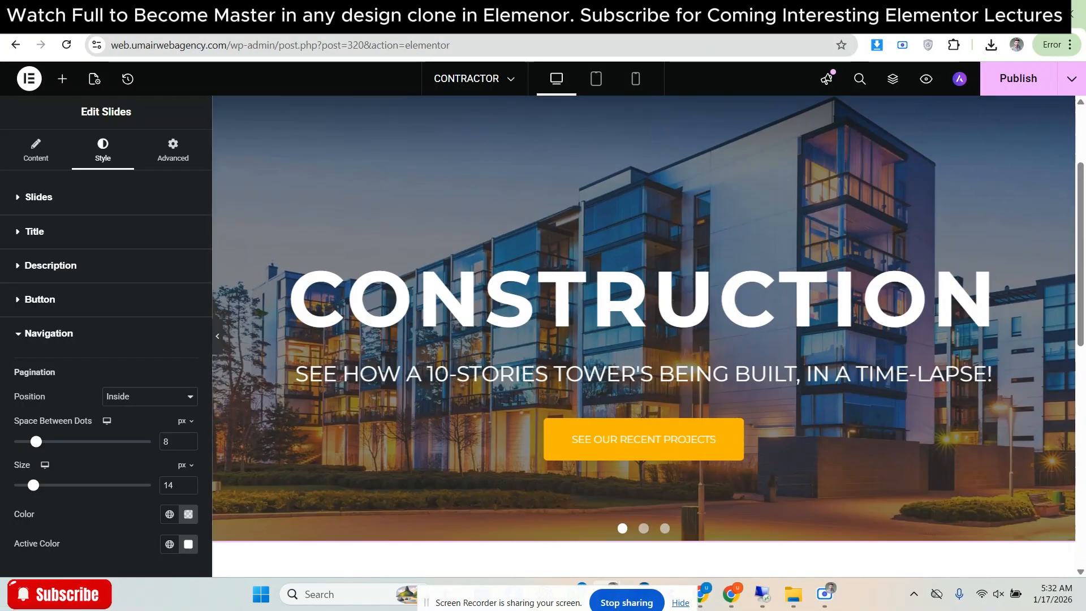
{"action": "scroll", "coordinate": [624, 188], "scroll_direction": "up", "scroll_amount": 2}
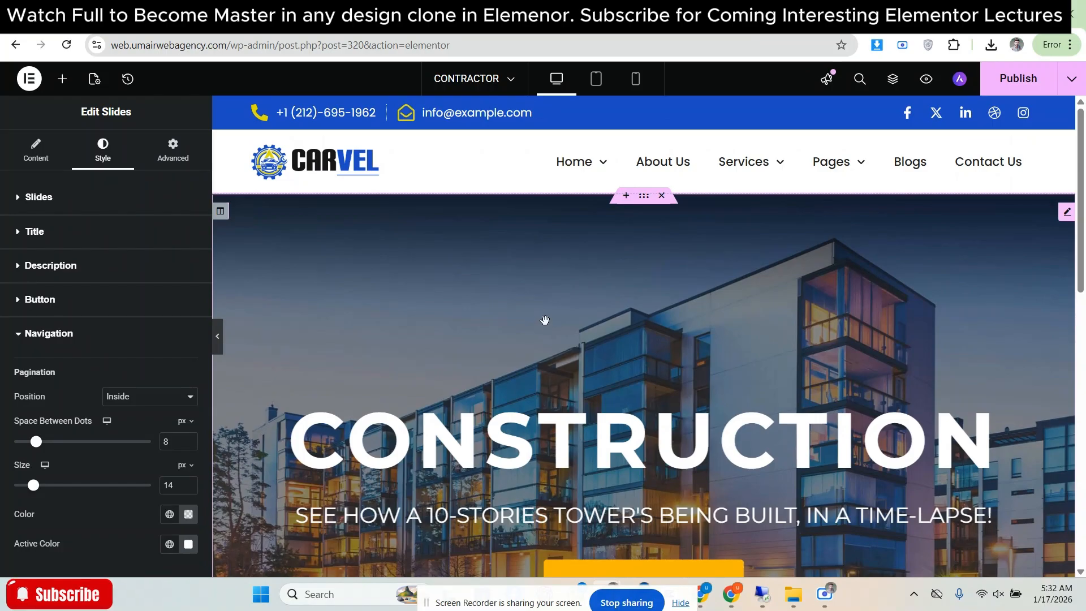
{"action": "scroll", "coordinate": [545, 320], "scroll_direction": "down", "scroll_amount": 2}
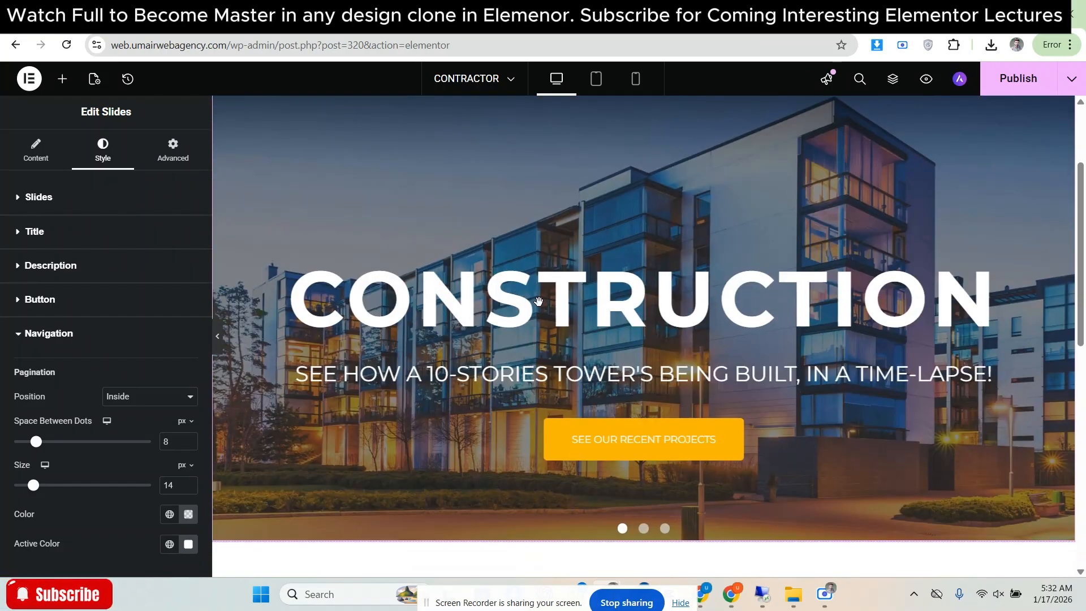
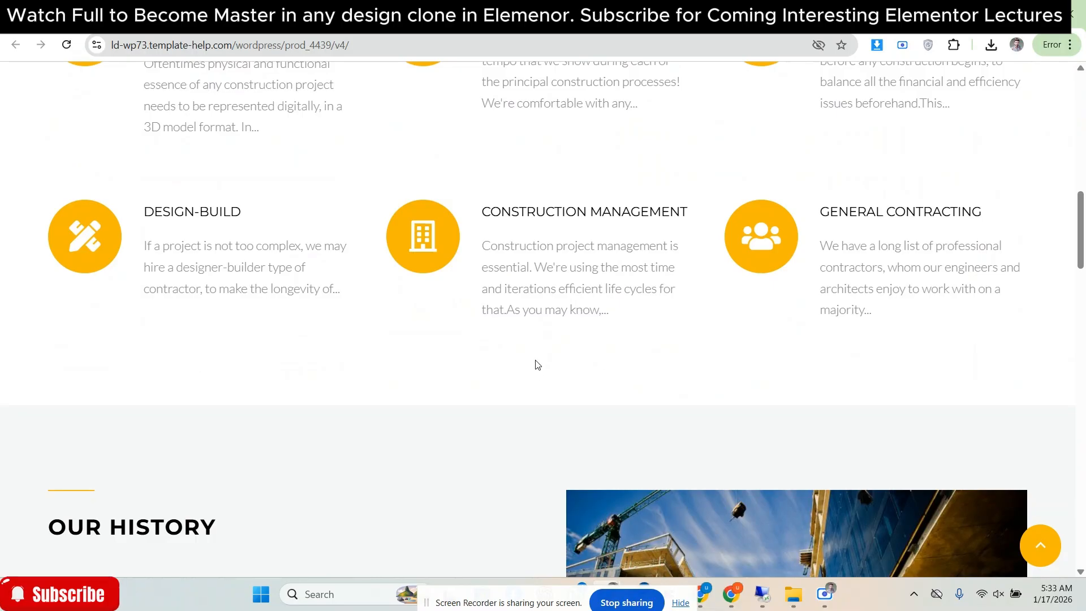
Unlink the padding values of the section holding the divider, set its top padding to 60 px, and check it in the full-width preview
{"action": "scroll", "coordinate": [536, 364], "scroll_direction": "up", "scroll_amount": 6}
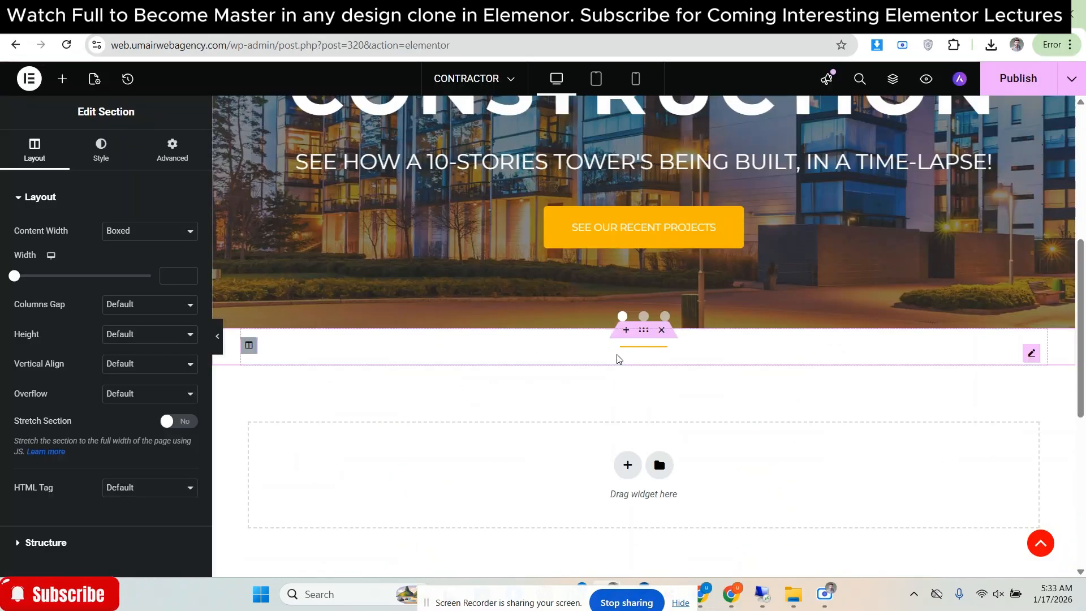
{"action": "left_click", "coordinate": [616, 354]}
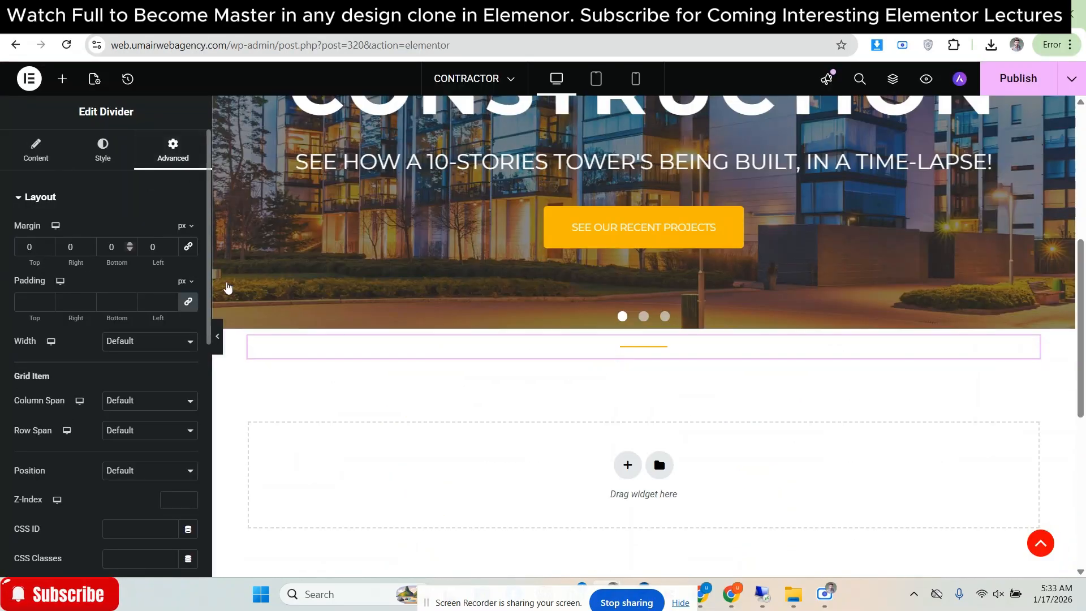
{"action": "left_click", "coordinate": [487, 361]}
{"action": "left_click", "coordinate": [172, 148]}
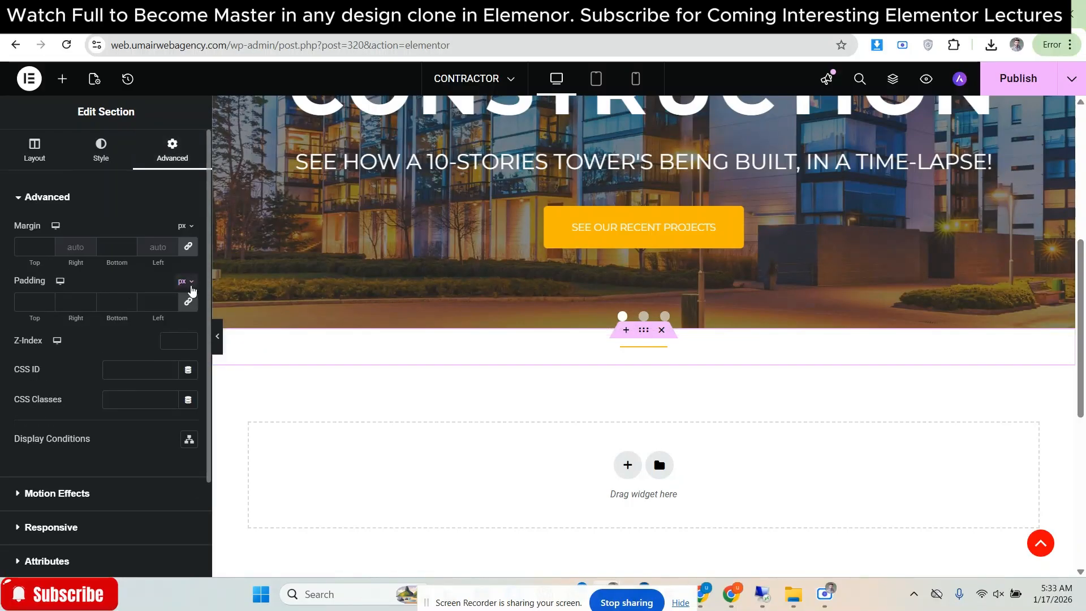
{"action": "left_click", "coordinate": [189, 301]}
{"action": "type", "text": "60"}
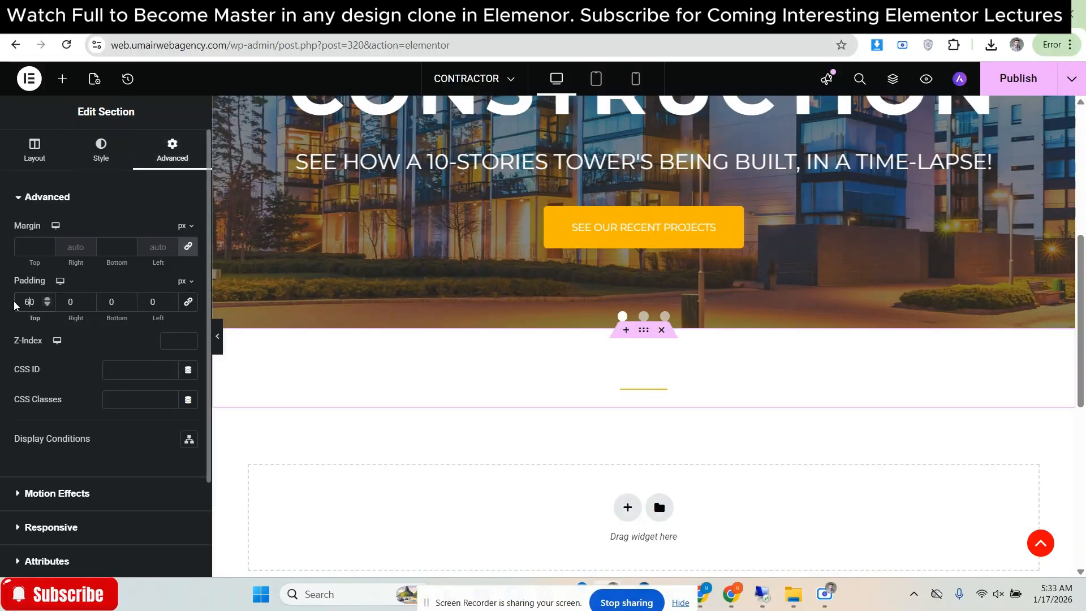
{"action": "left_click", "coordinate": [217, 336]}
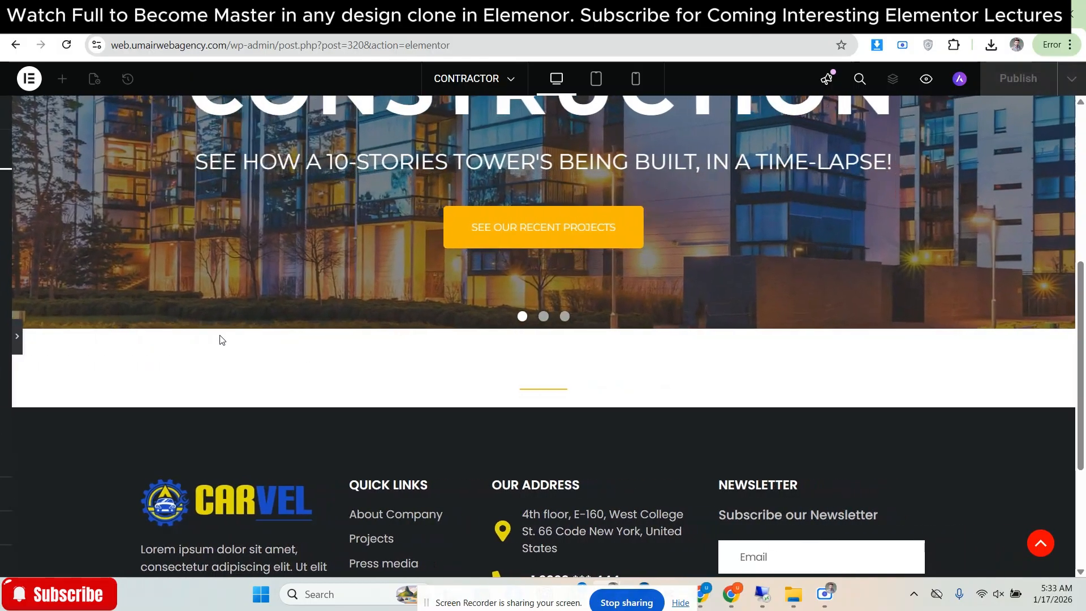
{"action": "left_click", "coordinate": [4, 336]}
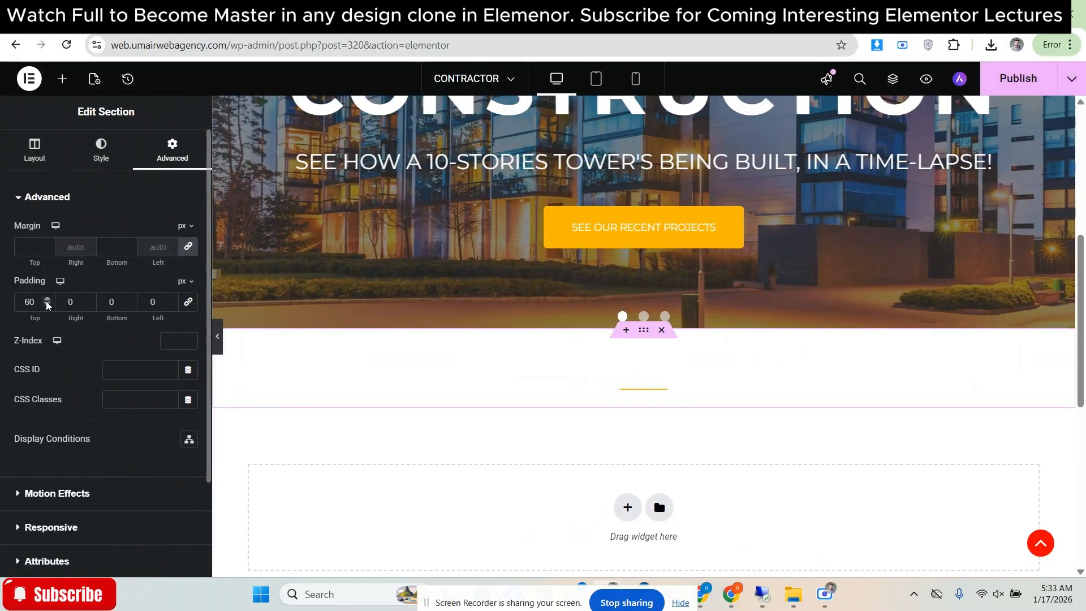
Increase the divider section's top padding to 80 px and bring up the template's services divider for comparison with the full-width preview
{"action": "left_click", "coordinate": [46, 300]}
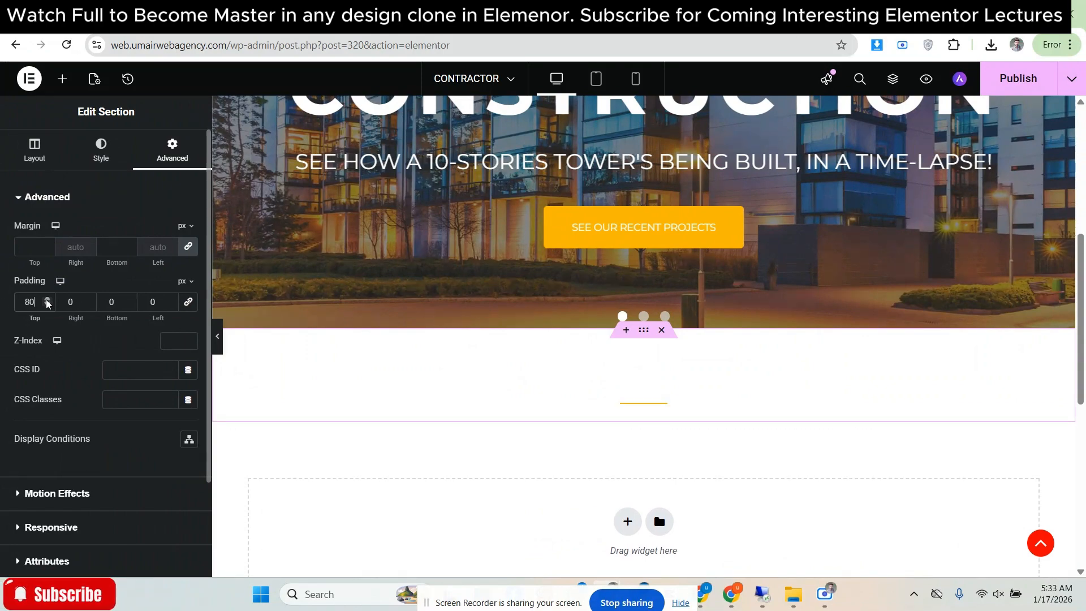
{"action": "left_click", "coordinate": [217, 336]}
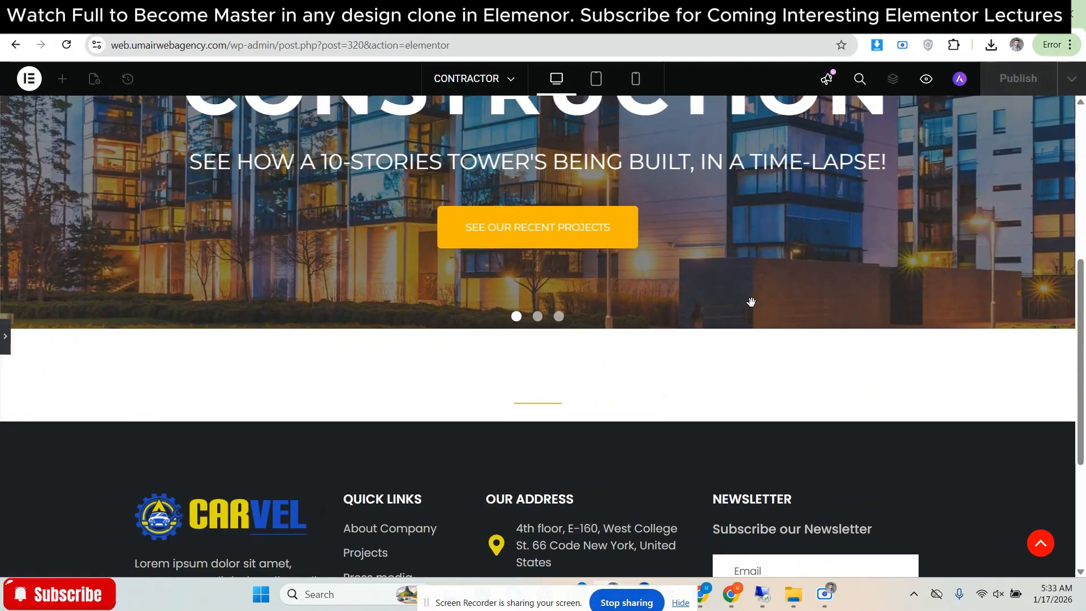
{"action": "left_click", "coordinate": [543, 14]}
{"action": "left_click_drag", "start_coordinate": [1081, 196], "coordinate": [1081, 167]}
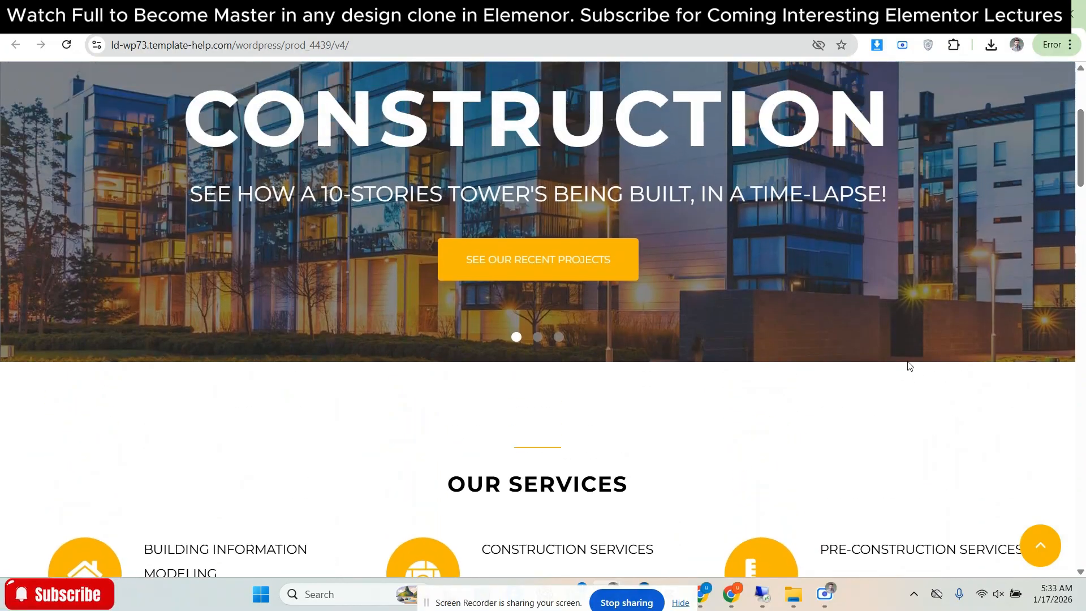
{"action": "scroll", "coordinate": [883, 318], "scroll_direction": "down", "scroll_amount": 1}
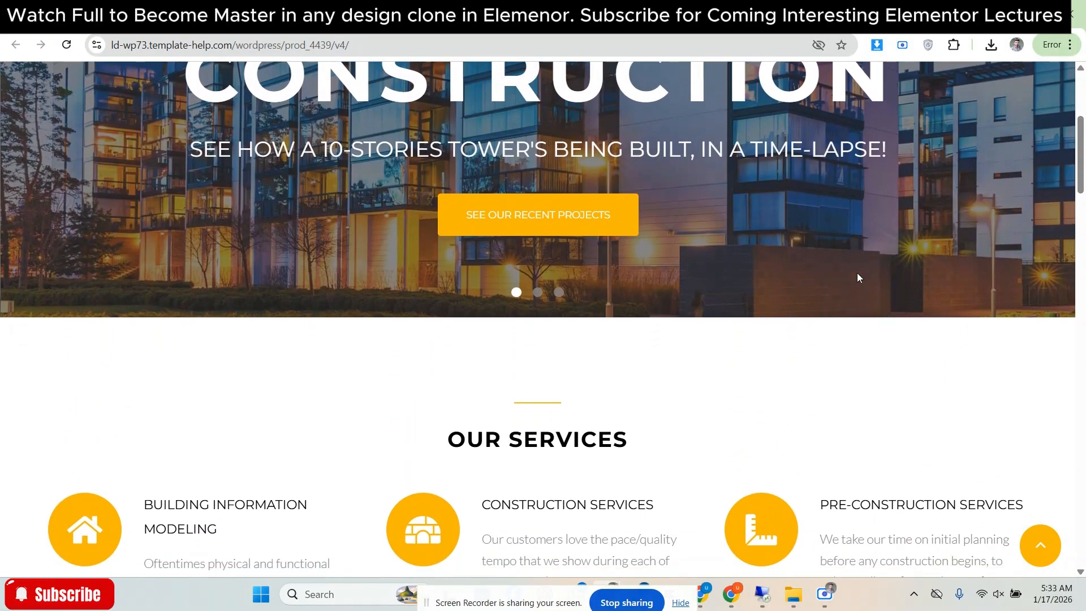
Align the full-width preview with the template and compare the divider's vertical distance below the slider on both pages
{"action": "left_click", "coordinate": [453, 14]}
{"action": "left_click_drag", "start_coordinate": [1083, 360], "coordinate": [1084, 373]}
{"action": "left_click", "coordinate": [339, 14]}
{"action": "left_click", "coordinate": [452, 14]}
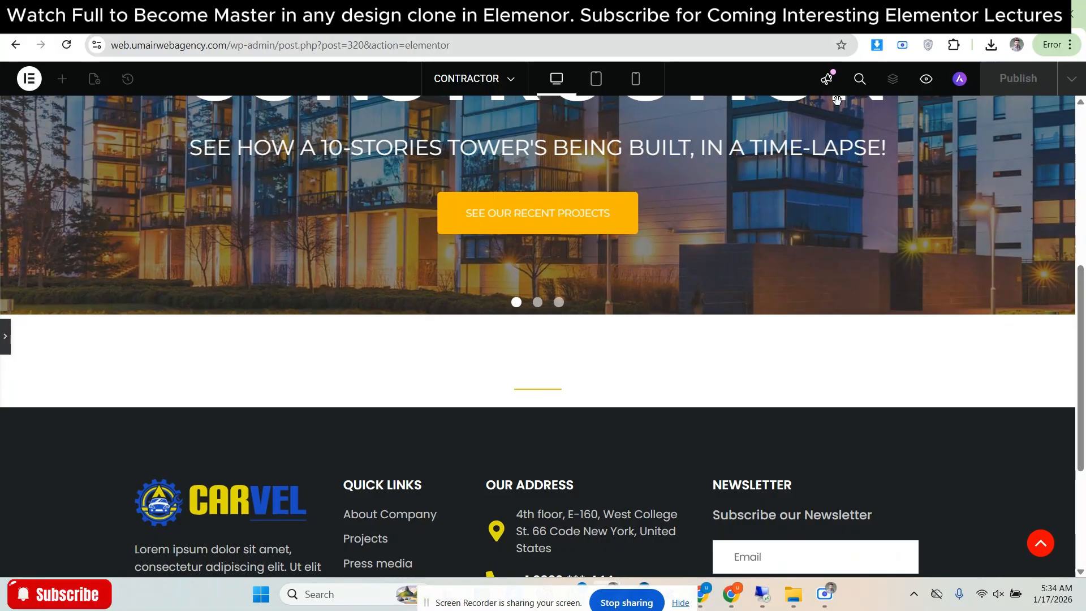
{"action": "left_click", "coordinate": [340, 14]}
{"action": "left_click", "coordinate": [226, 15]}
{"action": "left_click", "coordinate": [453, 15]}
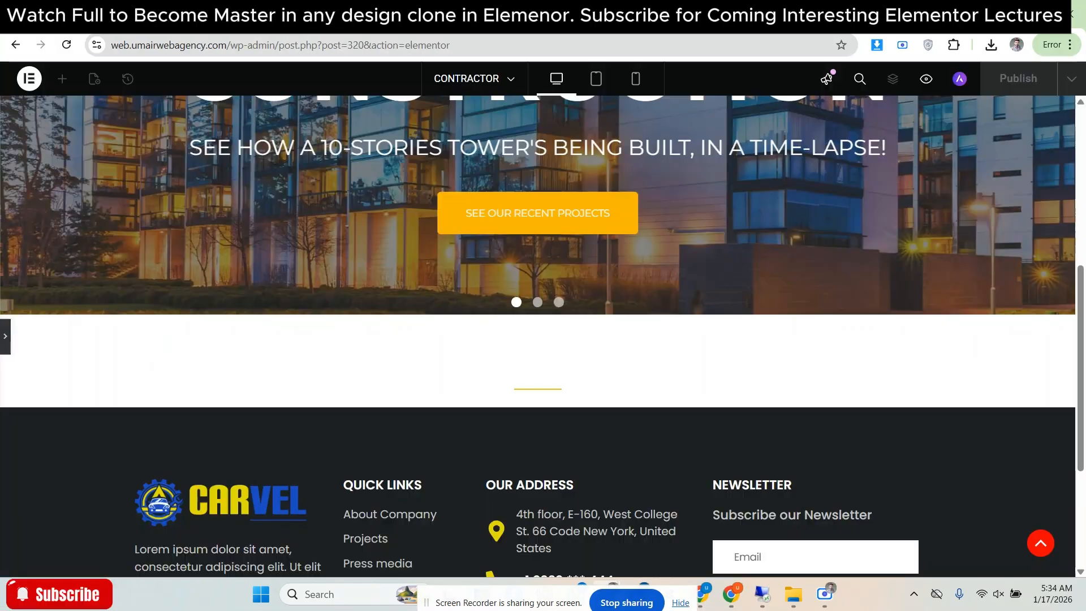
{"action": "left_click", "coordinate": [339, 14]}
{"action": "left_click", "coordinate": [452, 14]}
{"action": "left_click_drag", "start_coordinate": [1083, 373], "coordinate": [1084, 371]}
{"action": "left_click", "coordinate": [772, 21]}
{"action": "left_click", "coordinate": [848, 21]}
{"action": "left_click_drag", "start_coordinate": [1084, 284], "coordinate": [1085, 285]}
{"action": "left_click", "coordinate": [772, 22]}
{"action": "left_click", "coordinate": [848, 22]}
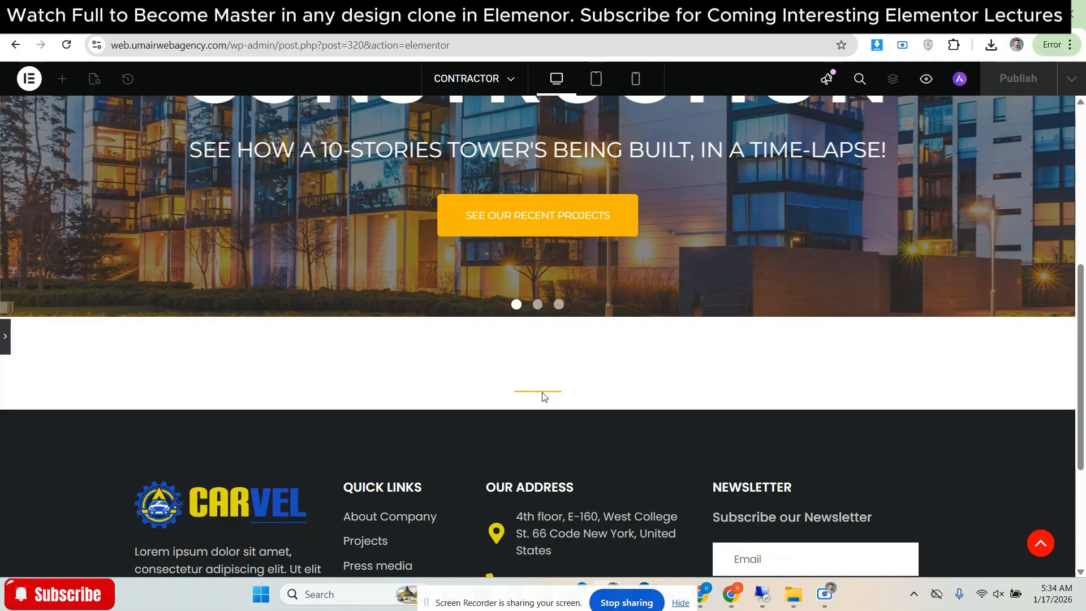
{"action": "left_click", "coordinate": [772, 21]}
{"action": "left_click", "coordinate": [848, 21]}
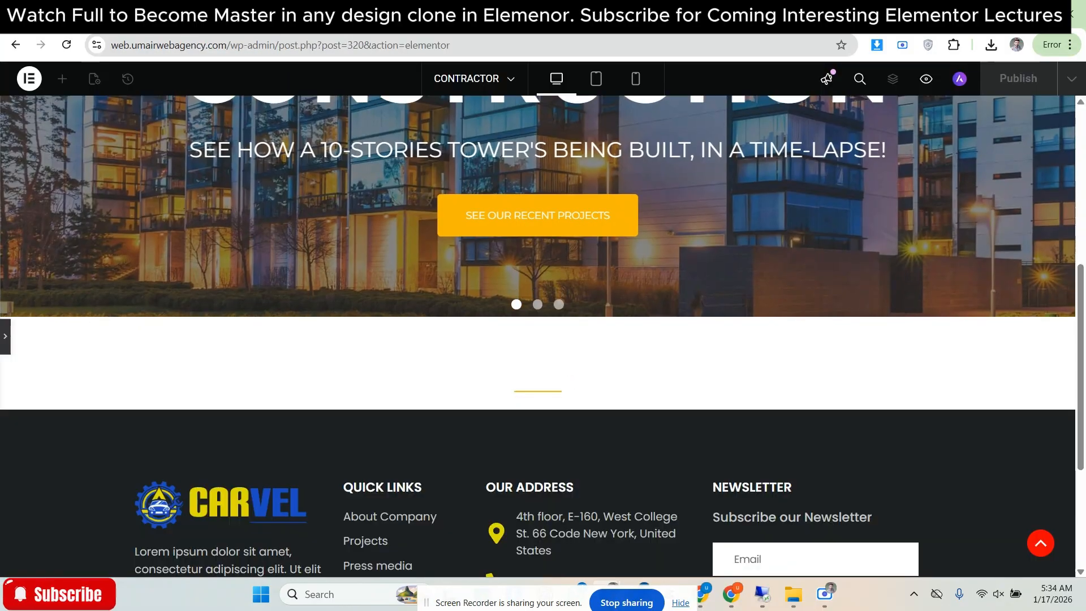
Raise the divider section's top padding to 95 px to match the spacing on the reference page
{"action": "left_click", "coordinate": [771, 22]}
{"action": "left_click", "coordinate": [848, 21]}
{"action": "left_click", "coordinate": [4, 345]}
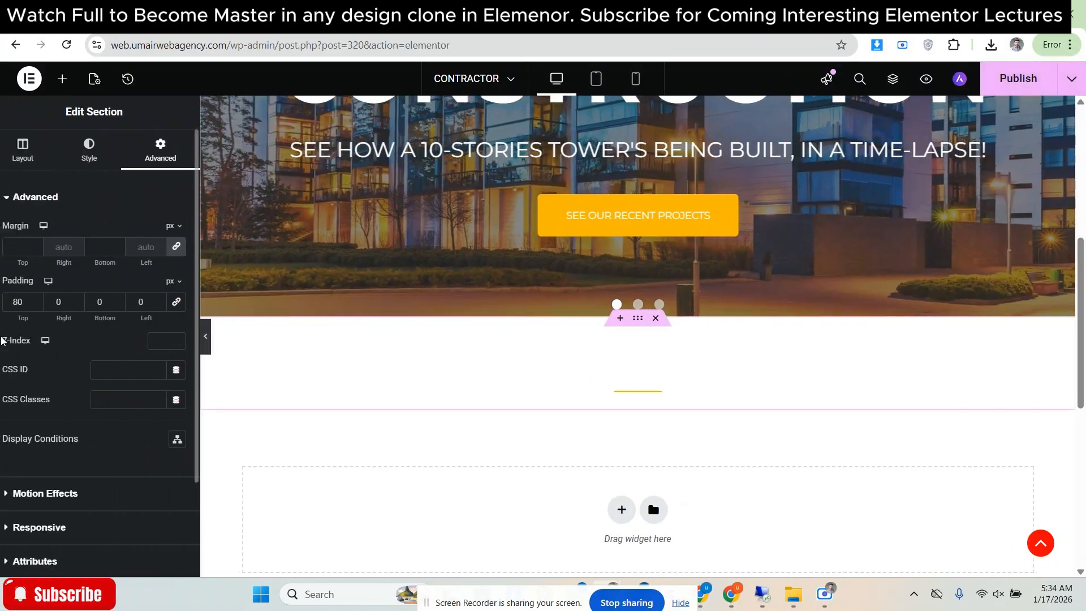
{"action": "left_click", "coordinate": [49, 299]}
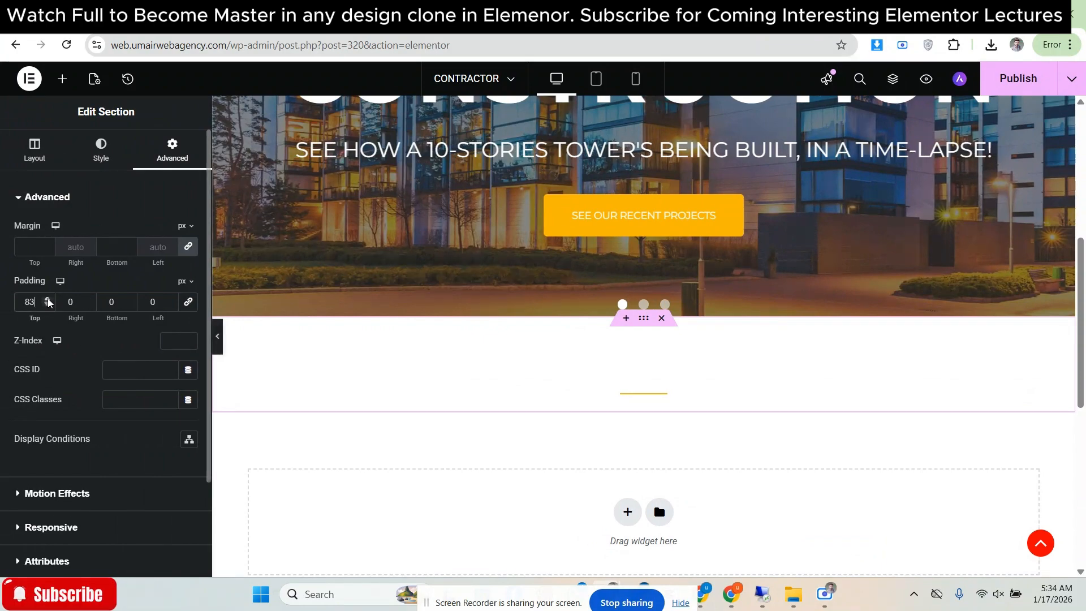
{"action": "left_click", "coordinate": [219, 336]}
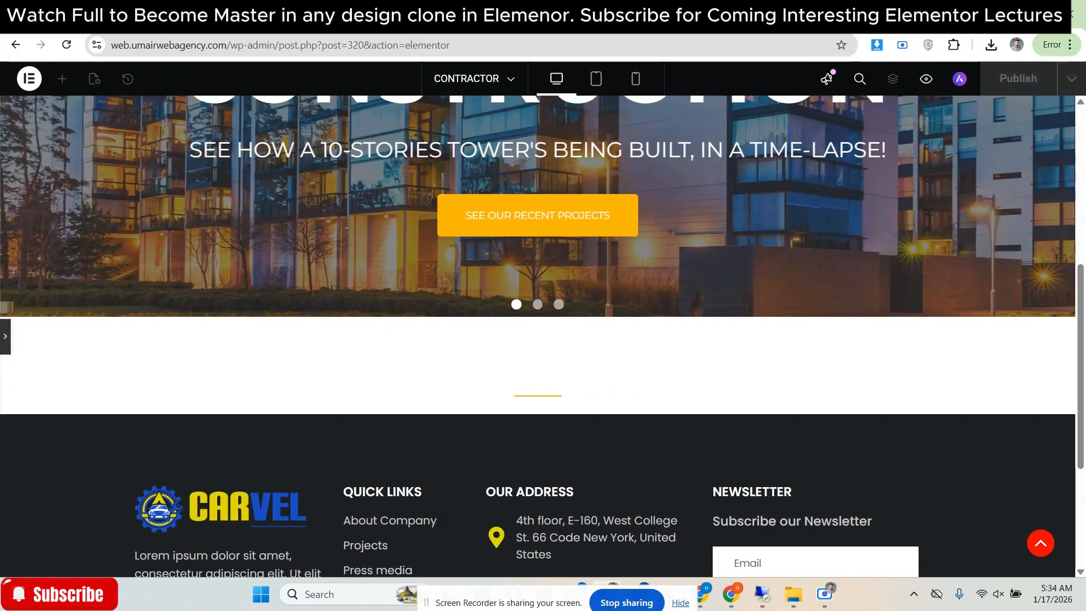
{"action": "left_click", "coordinate": [772, 19]}
{"action": "left_click", "coordinate": [848, 20]}
{"action": "left_click", "coordinate": [3, 345]}
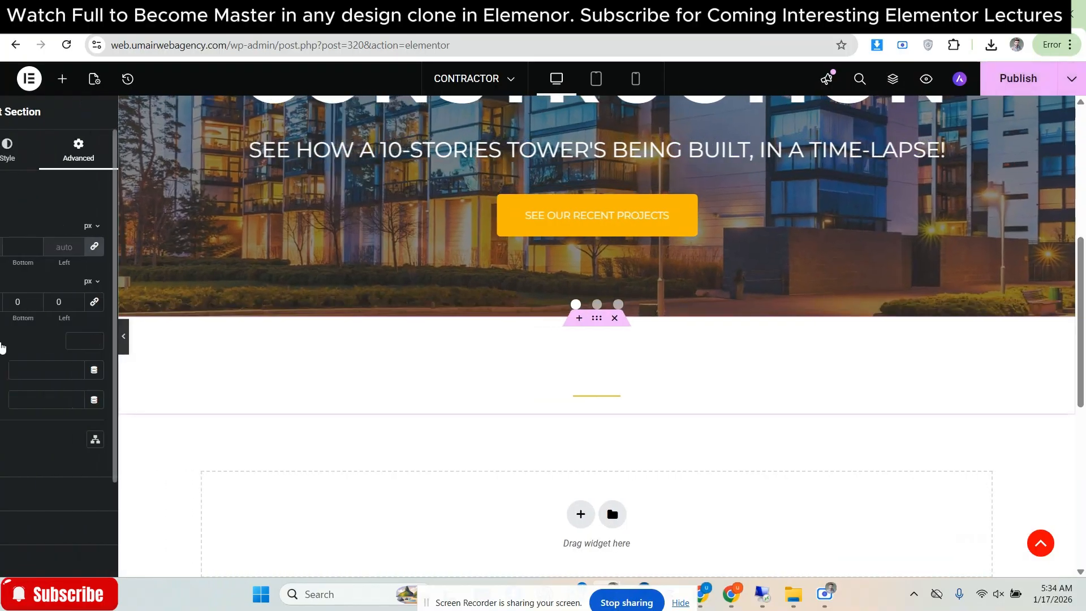
{"action": "left_click", "coordinate": [47, 299]}
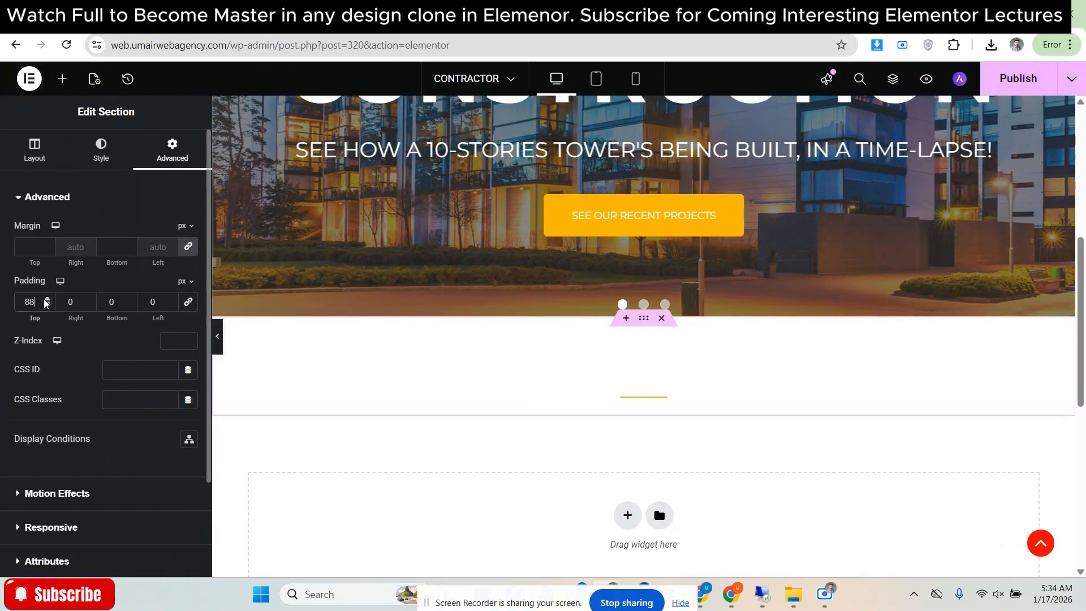
{"action": "left_click", "coordinate": [218, 336]}
Compare the yellow divider's vertical position below the hero between the reference page and the Elementor page
{"action": "left_click", "coordinate": [772, 20]}
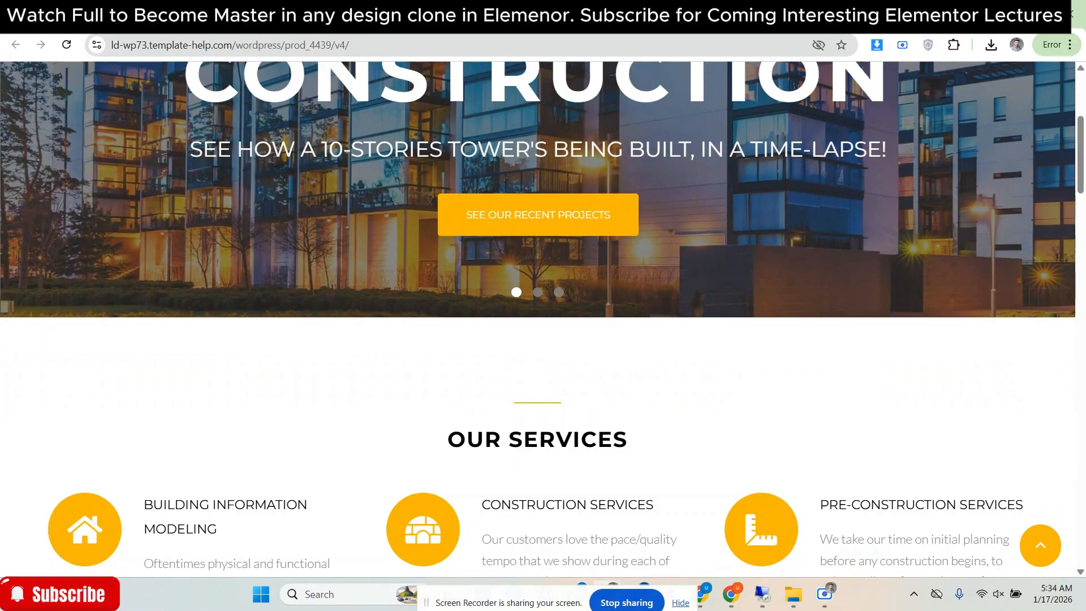
{"action": "left_click", "coordinate": [848, 19]}
{"action": "left_click", "coordinate": [848, 19]}
{"action": "left_click", "coordinate": [772, 20]}
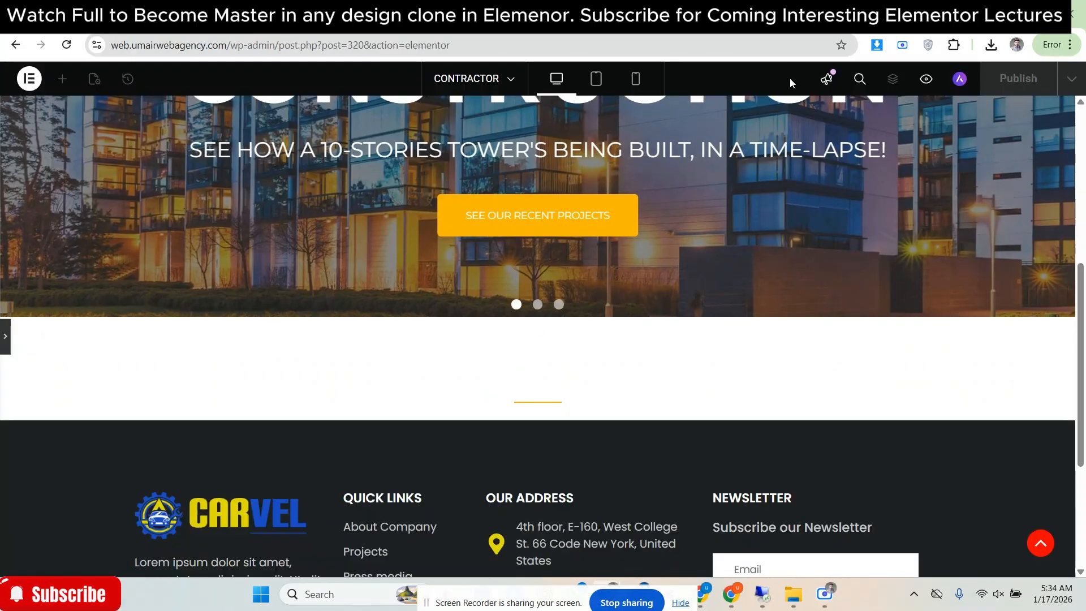
{"action": "left_click", "coordinate": [848, 19]}
{"action": "left_click", "coordinate": [780, 20]}
{"action": "left_click", "coordinate": [848, 19]}
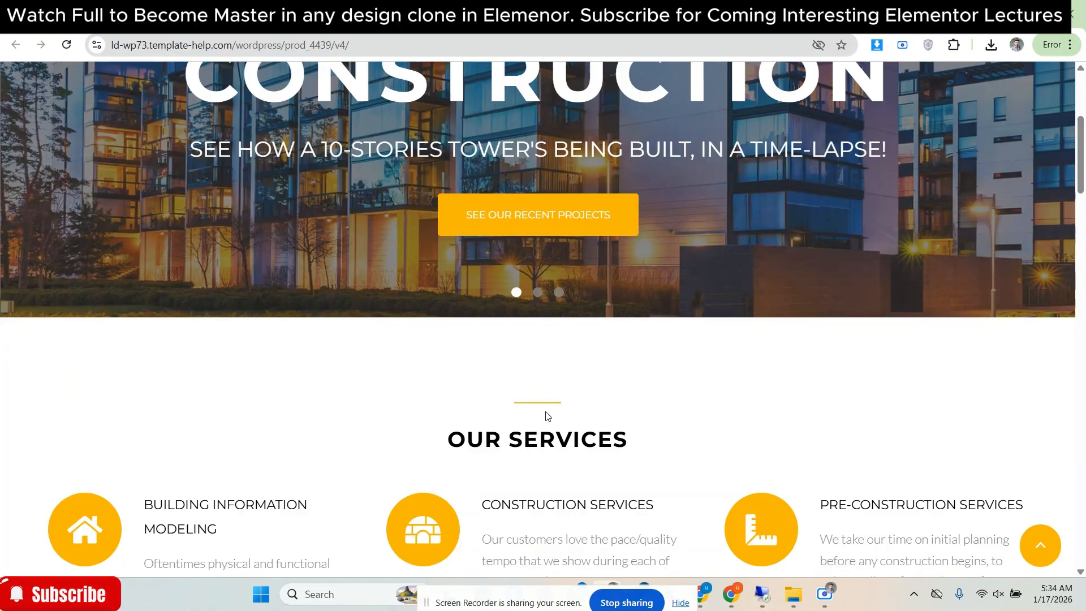
{"action": "left_click", "coordinate": [781, 19]}
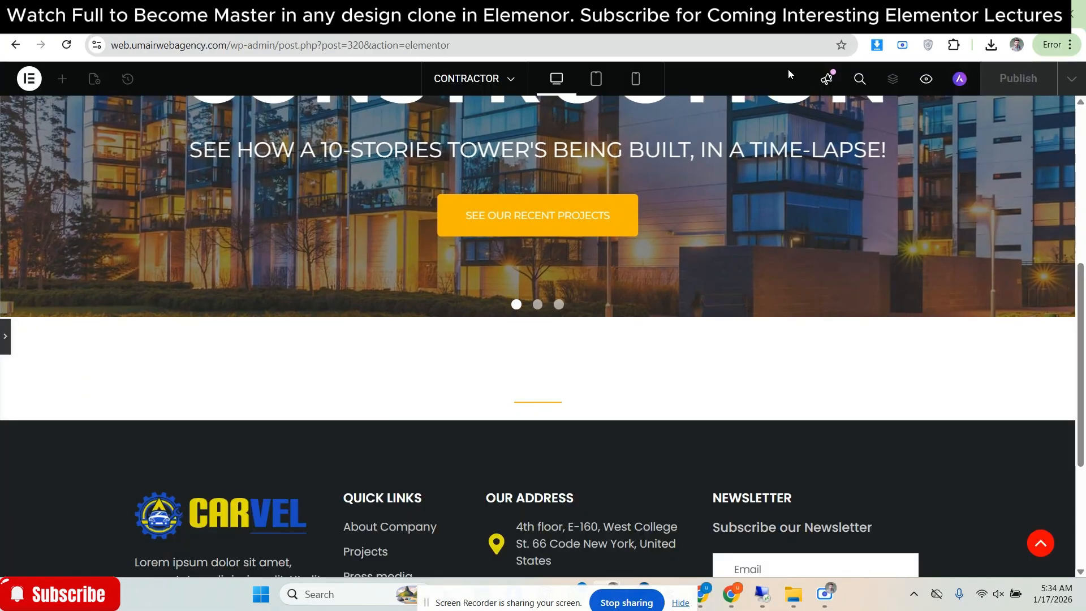
Copy the OUR SERVICES heading text from the reference page
{"action": "left_click", "coordinate": [5, 337]}
{"action": "scroll", "coordinate": [598, 369], "scroll_direction": "down", "scroll_amount": 2}
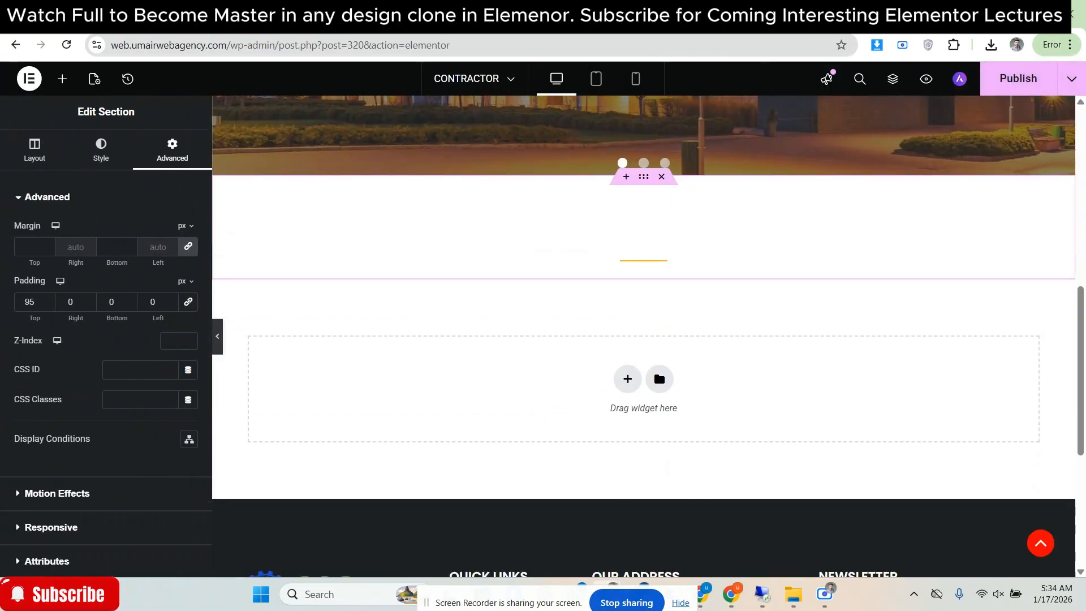
{"action": "left_click", "coordinate": [848, 19]}
{"action": "scroll", "coordinate": [749, 191], "scroll_direction": "down", "scroll_amount": 3}
{"action": "triple_click", "coordinate": [562, 300]}
{"action": "key", "text": "ctrl+c"}
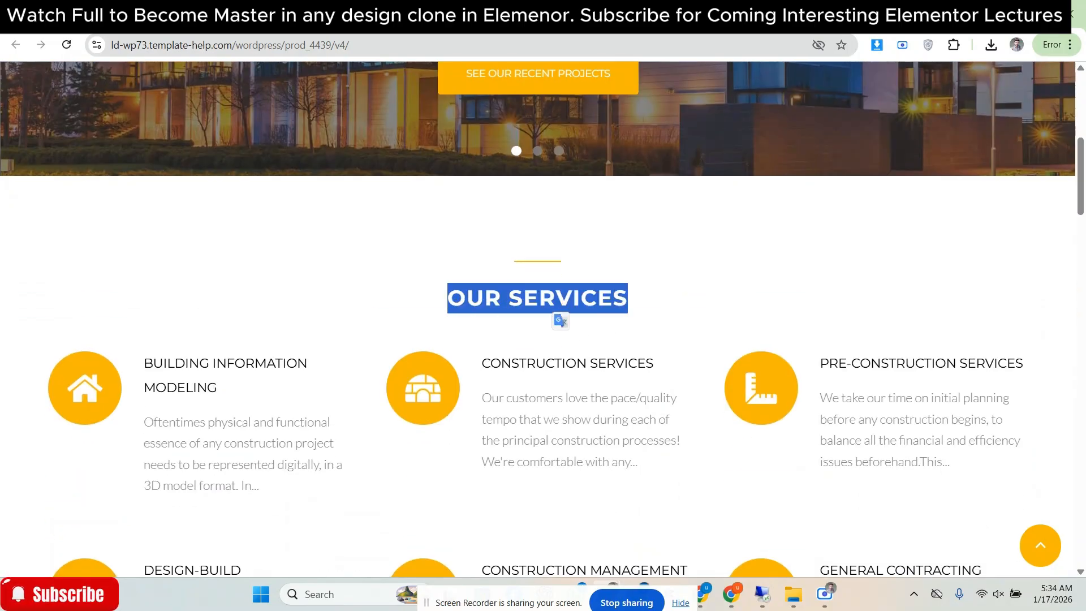
Add a Heading widget below the yellow divider with the title OUR SERVICES and centre it
{"action": "left_click", "coordinate": [701, 18]}
{"action": "left_click", "coordinate": [63, 79]}
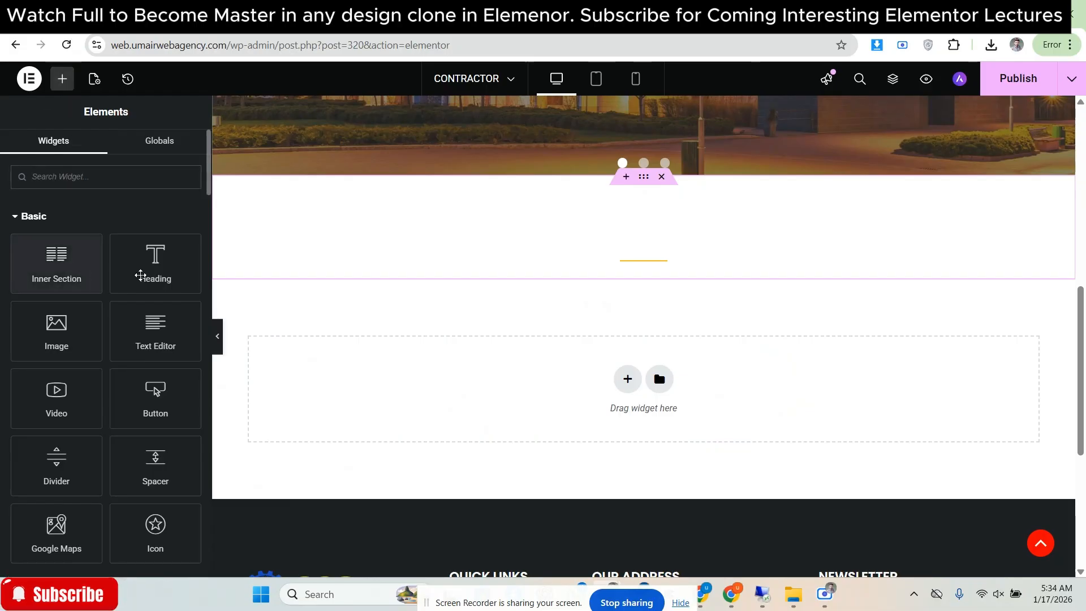
{"action": "left_click_drag", "start_coordinate": [141, 275], "coordinate": [622, 269]}
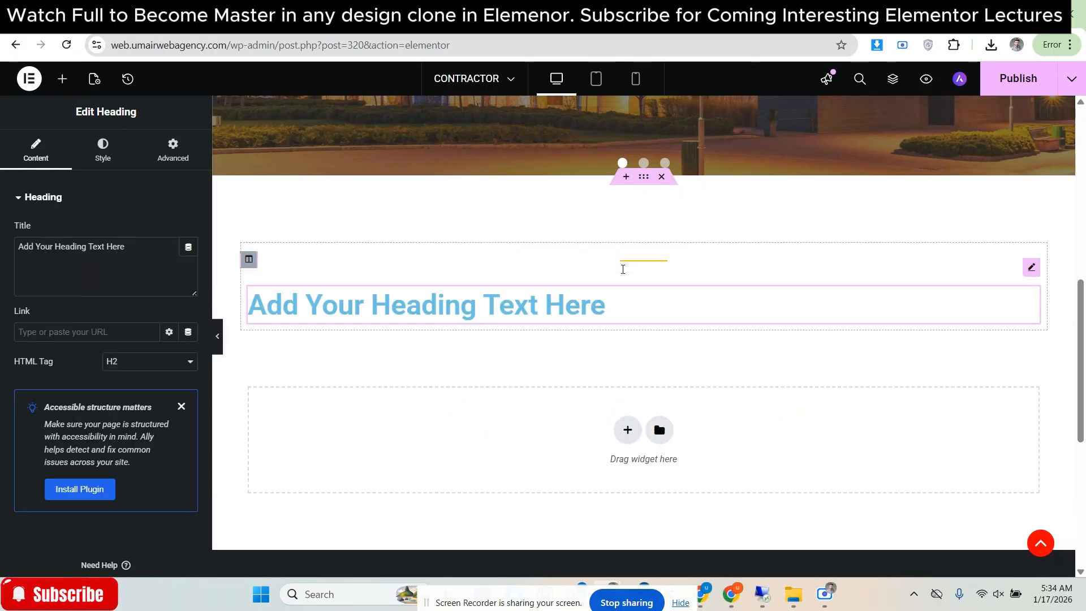
{"action": "left_click", "coordinate": [107, 245]}
{"action": "key", "text": "ctrl+v"}
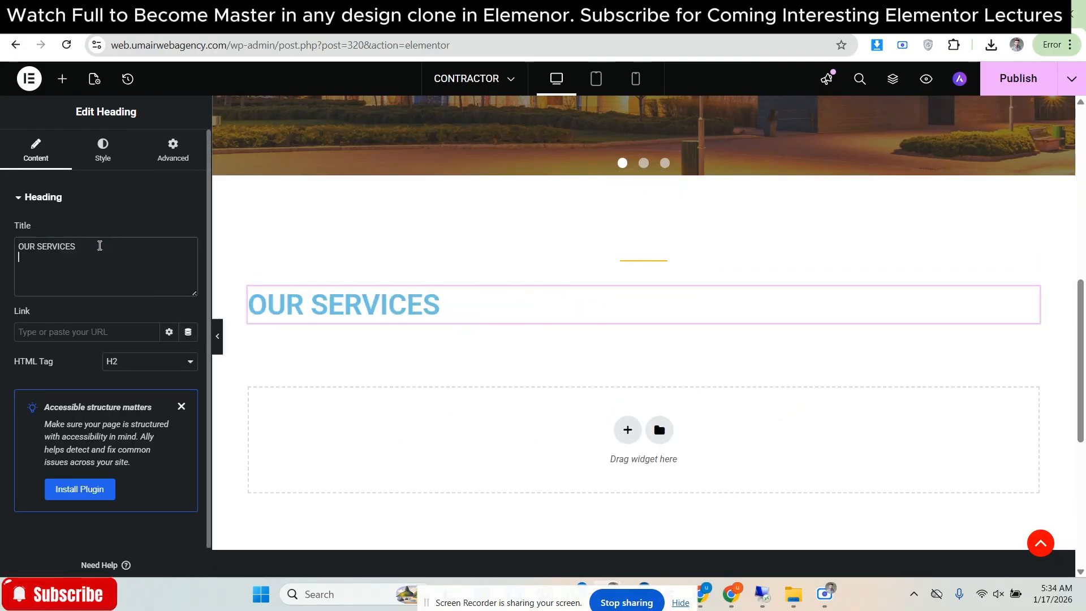
{"action": "left_click", "coordinate": [102, 149]}
{"action": "left_click", "coordinate": [151, 232]}
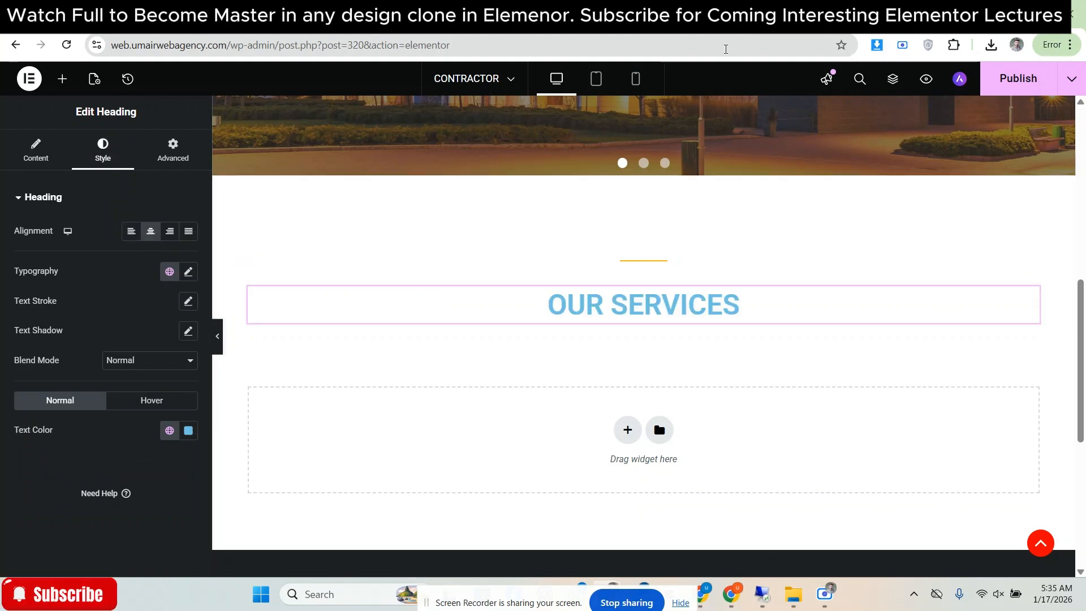
Inspect the font details of the OUR SERVICES heading on the reference page
{"action": "left_click", "coordinate": [735, 15]}
{"action": "right_click", "coordinate": [621, 323]}
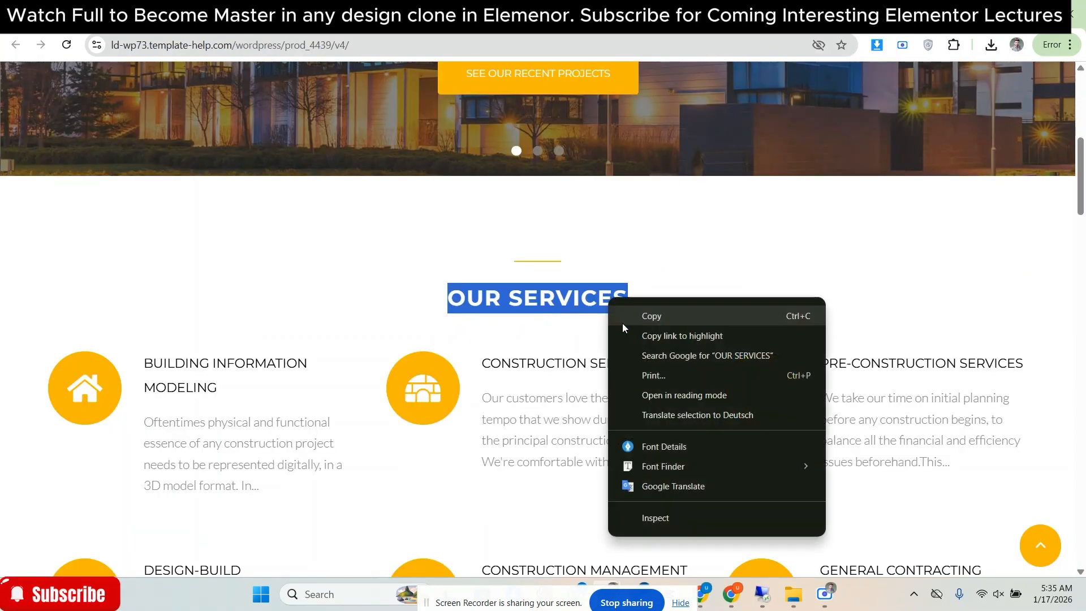
{"action": "left_click", "coordinate": [654, 445]}
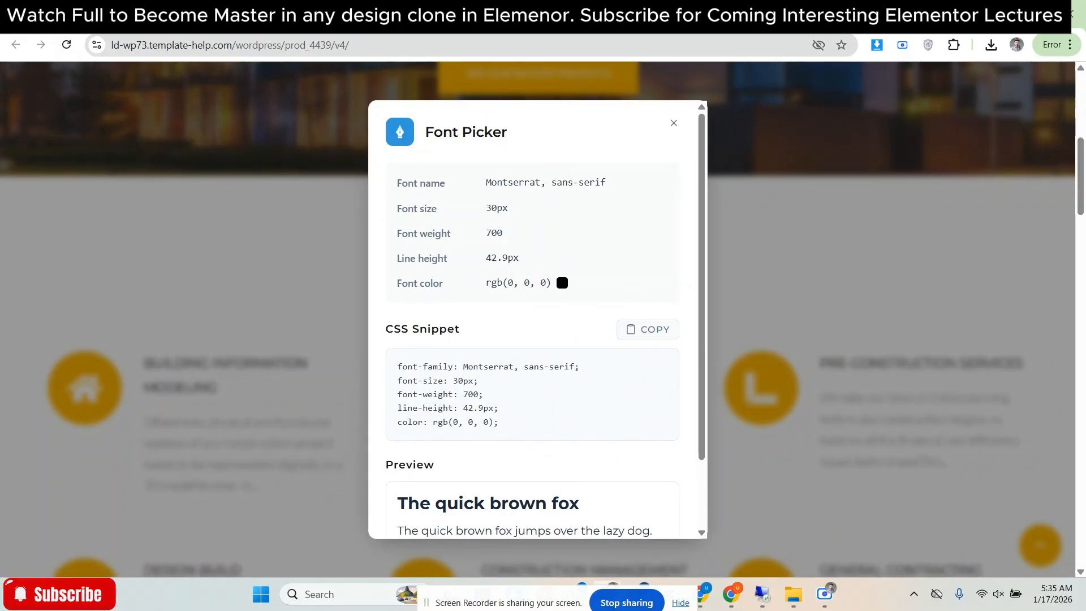
Set the OUR SERVICES heading's font family to Montserrat in the Elementor page
{"action": "left_click", "coordinate": [639, 15]}
{"action": "left_click", "coordinate": [188, 271]}
{"action": "left_click", "coordinate": [141, 345]}
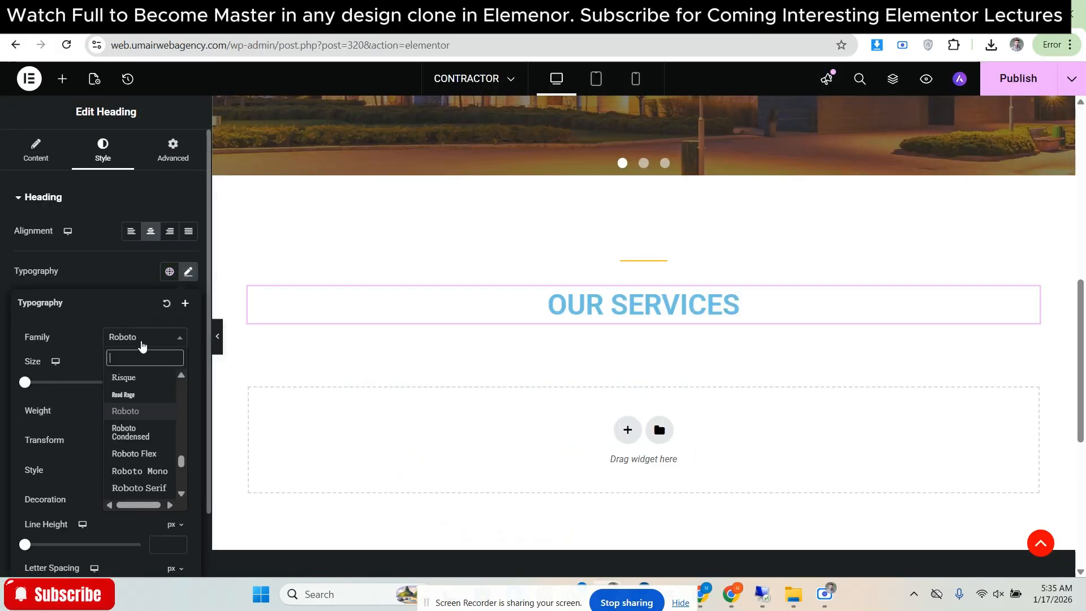
{"action": "type", "text": "MONT"}
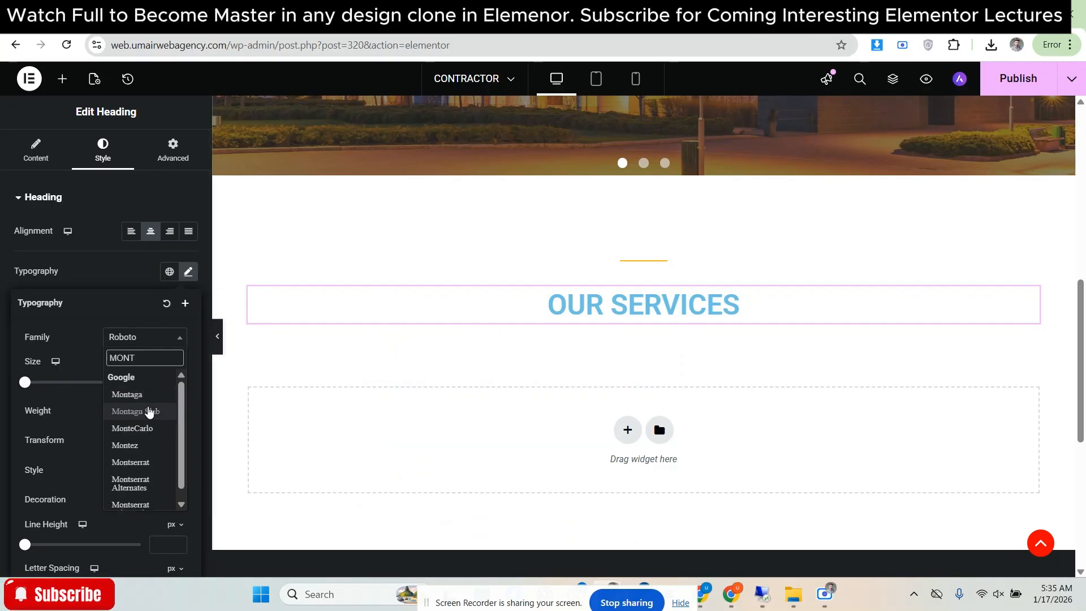
{"action": "scroll", "coordinate": [149, 411], "scroll_direction": "down", "scroll_amount": 2}
{"action": "left_click", "coordinate": [136, 394]}
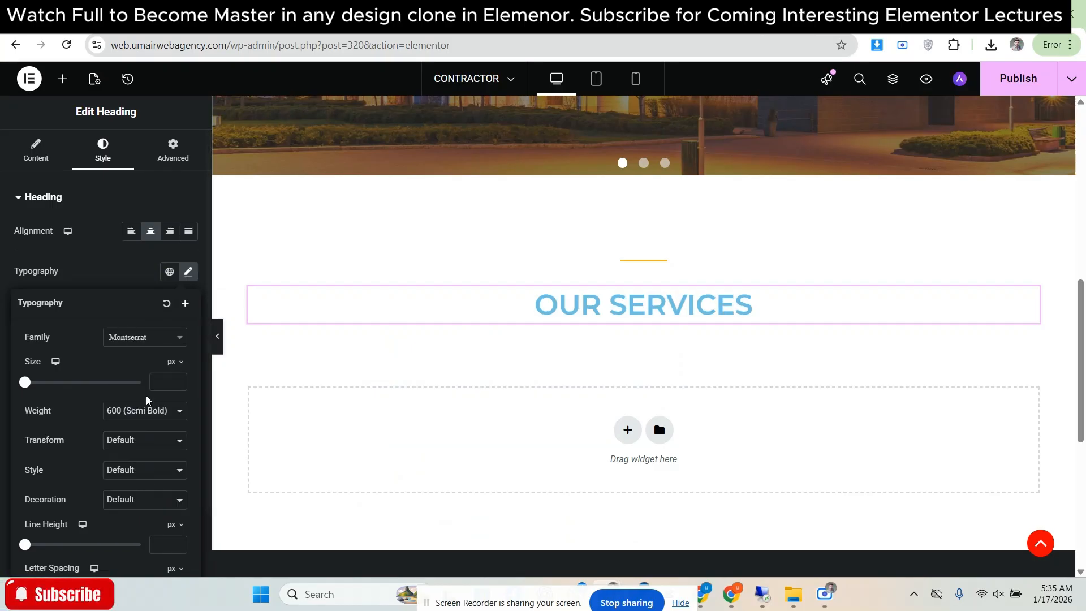
Set the heading's font size to 30 px and its weight to 700 (Bold)
{"action": "left_click", "coordinate": [161, 382]}
{"action": "type", "text": "30"}
{"action": "left_click", "coordinate": [145, 415]}
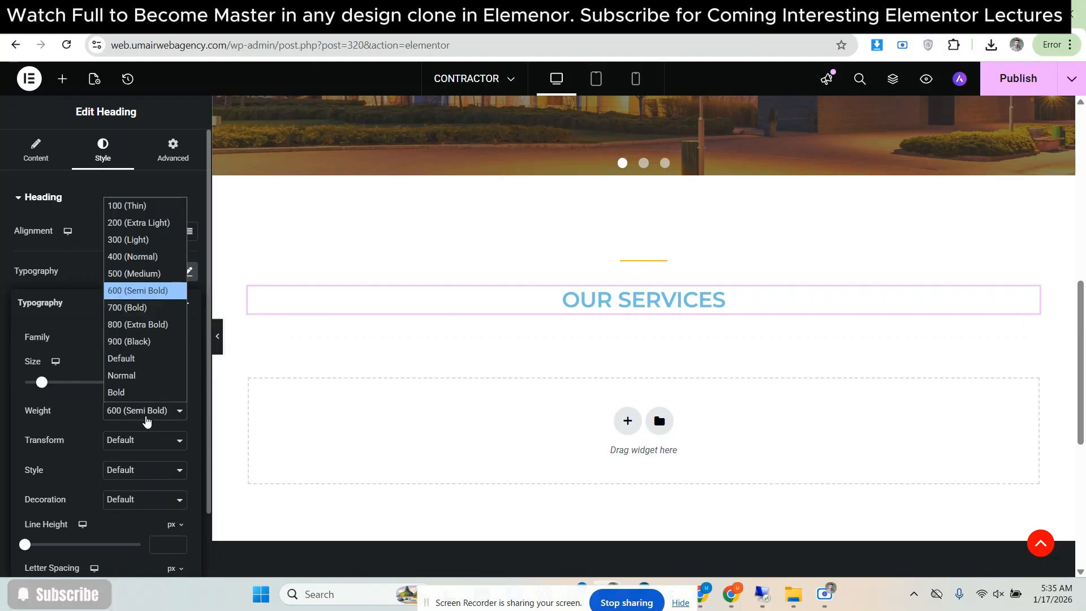
{"action": "left_click", "coordinate": [145, 417]}
{"action": "left_click", "coordinate": [144, 411]}
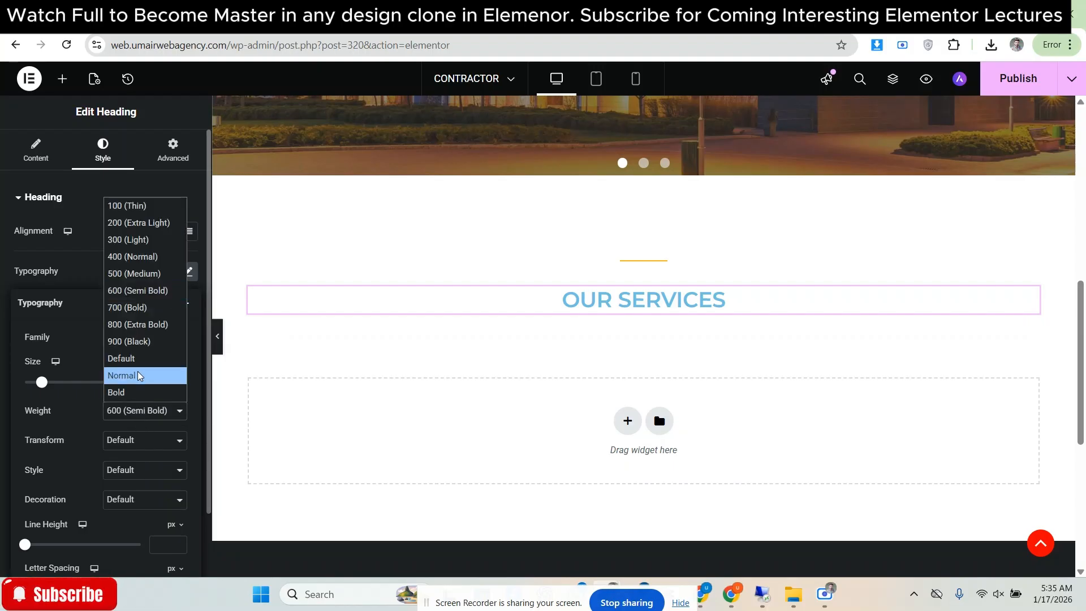
{"action": "left_click", "coordinate": [132, 312]}
Check the line height in the reference font details and set the heading's line height to 43 px
{"action": "scroll", "coordinate": [110, 402], "scroll_direction": "down", "scroll_amount": 1}
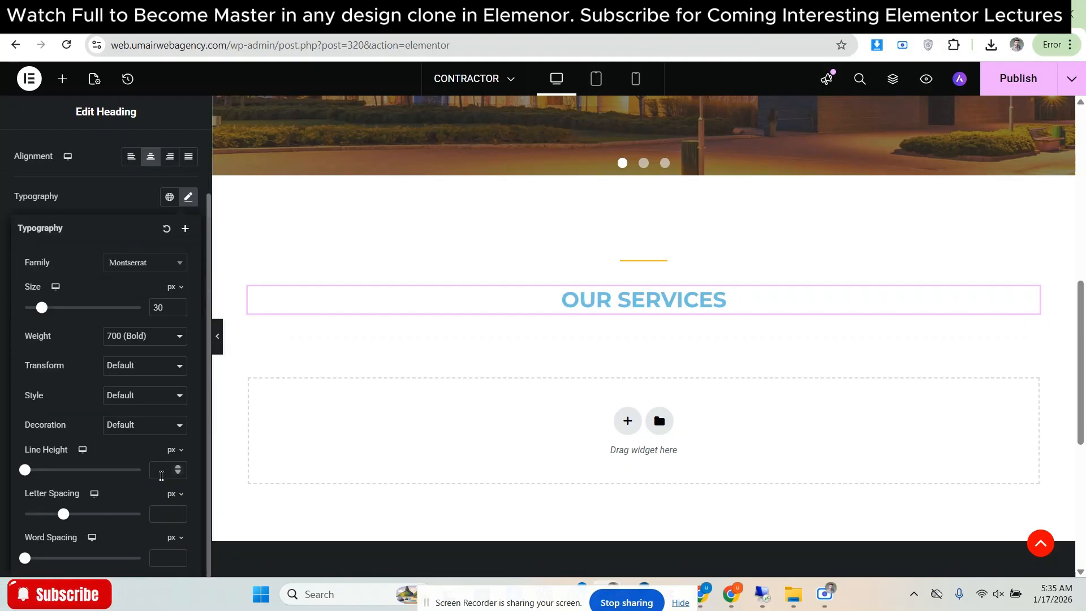
{"action": "key", "text": "ctrl+Tab"}
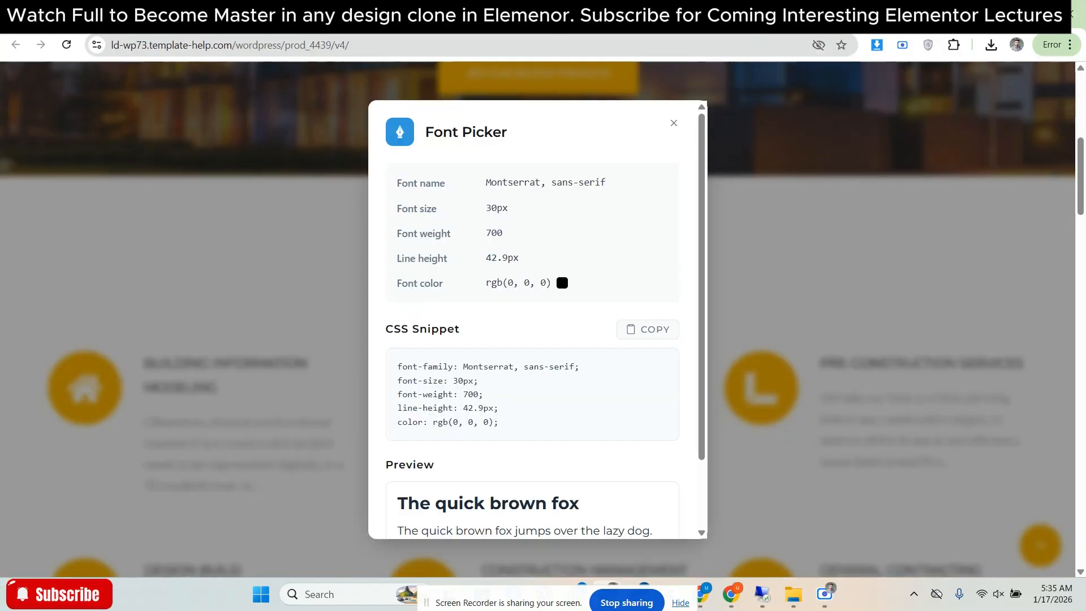
{"action": "left_click", "coordinate": [776, 15]}
{"action": "type", "text": "43"}
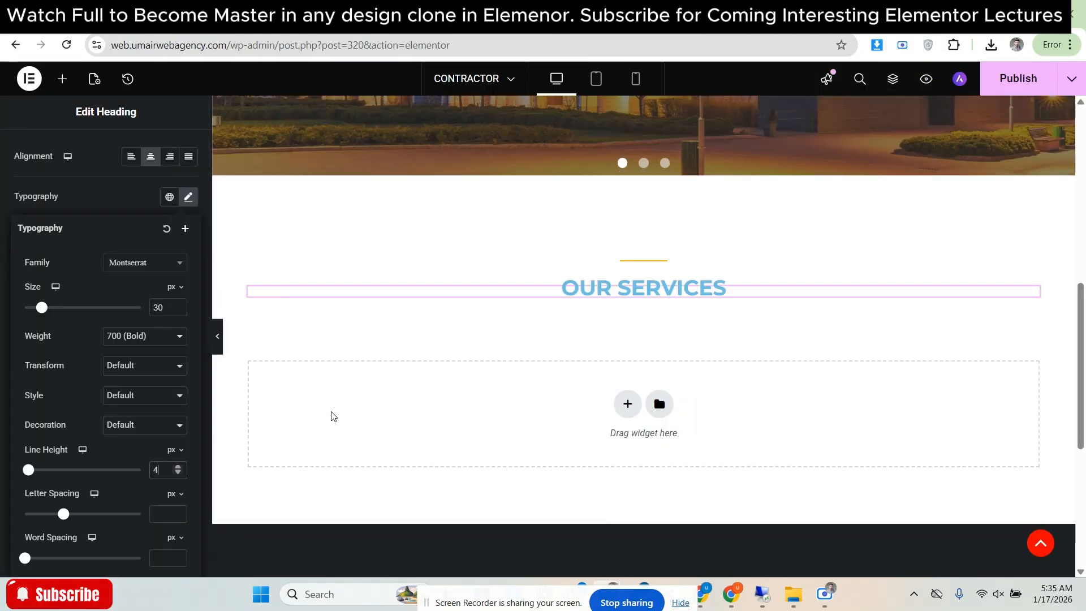
{"action": "left_click", "coordinate": [2, 440]}
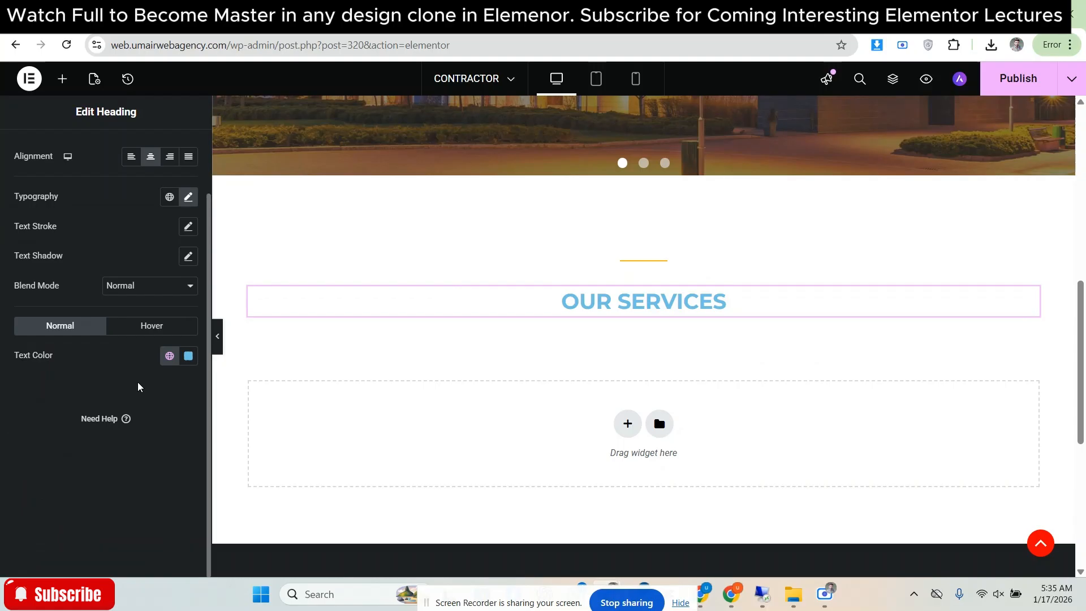
Change the heading's text color to black
{"action": "left_click", "coordinate": [189, 357]}
{"action": "left_click_drag", "start_coordinate": [160, 337], "coordinate": [1, 412]}
{"action": "left_click", "coordinate": [1, 413]}
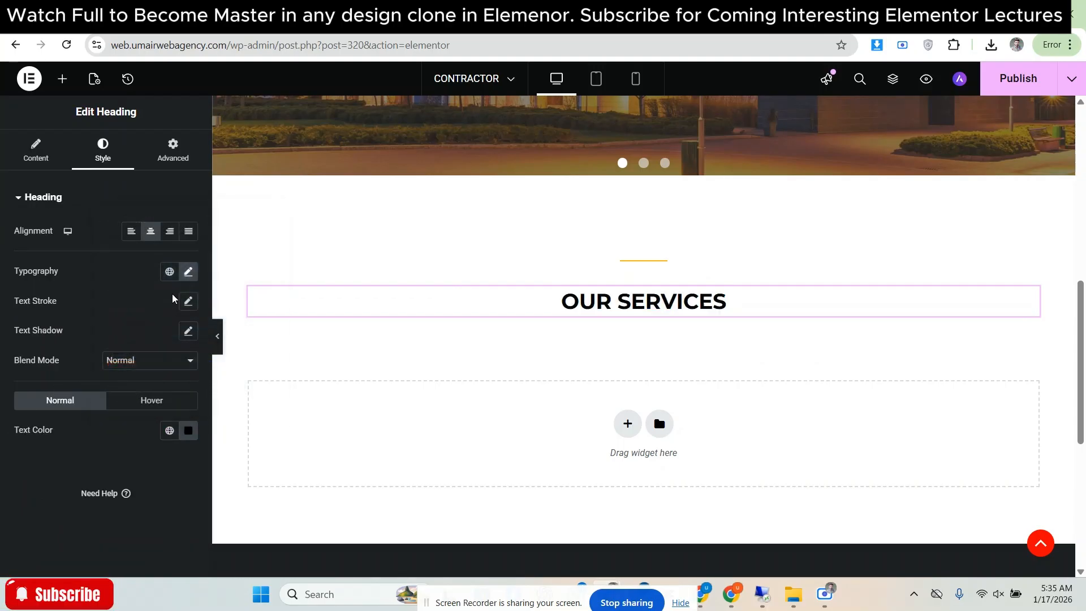
Set the heading's letter spacing to 2 px
{"action": "left_click", "coordinate": [188, 272]}
{"action": "scroll", "coordinate": [156, 498], "scroll_direction": "down", "scroll_amount": 1}
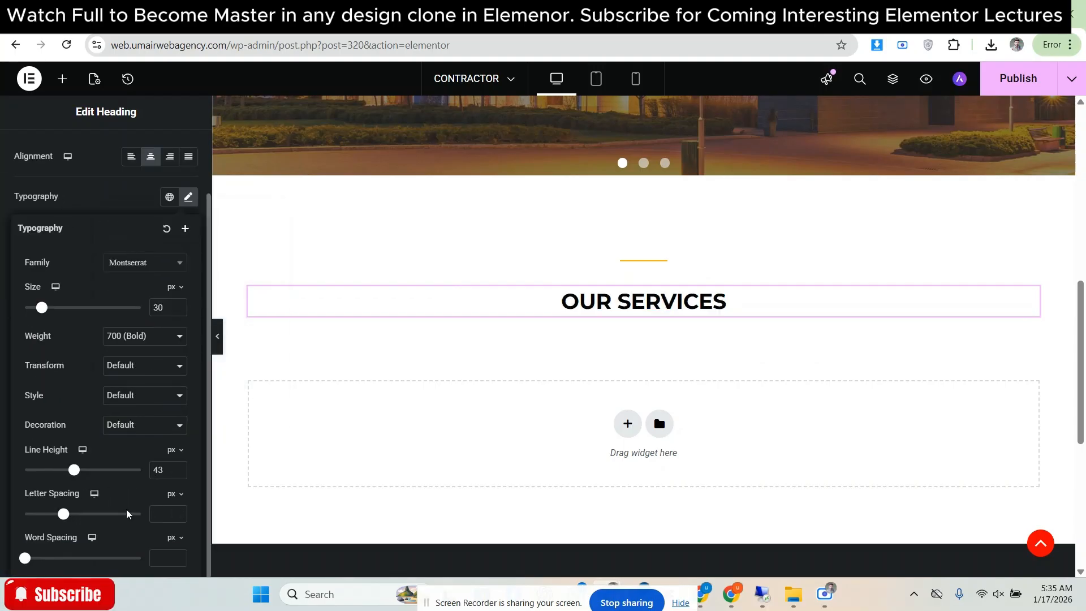
{"action": "left_click", "coordinate": [164, 513]}
{"action": "type", "text": "2"}
{"action": "left_click", "coordinate": [223, 396]}
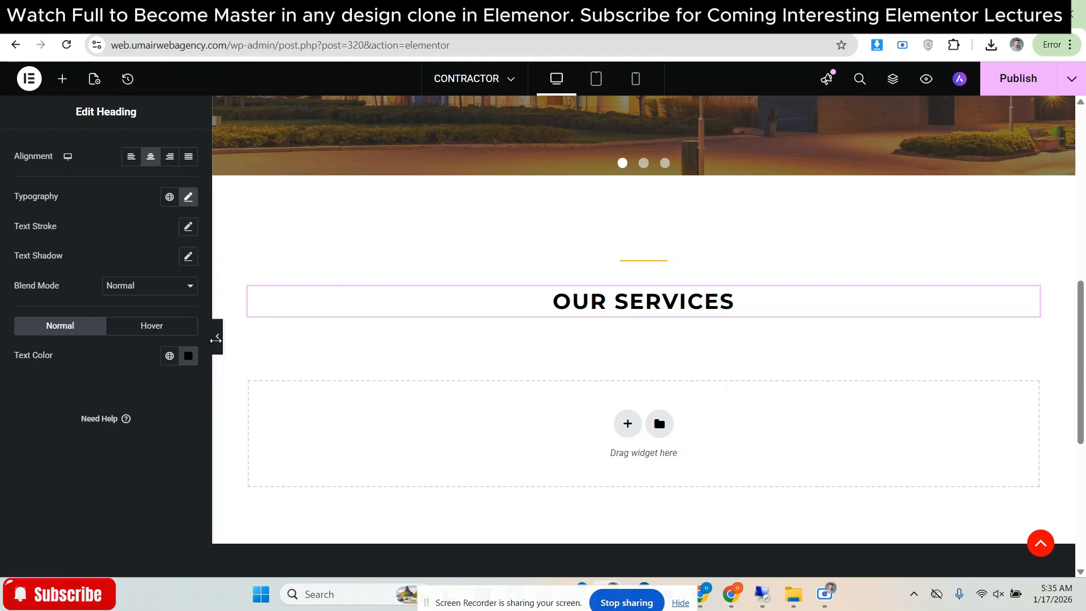
Close the reference page's font details and compare the OUR SERVICES heading's position and look on both pages
{"action": "left_click", "coordinate": [217, 337]}
{"action": "left_click", "coordinate": [831, 14]}
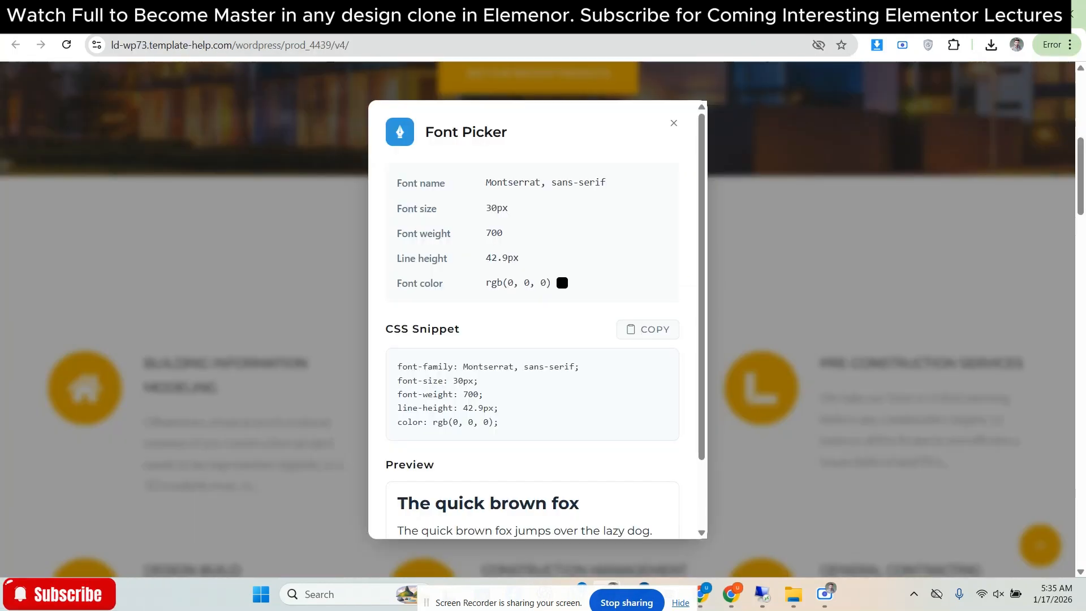
{"action": "left_click", "coordinate": [673, 123]}
{"action": "left_click", "coordinate": [837, 229]}
{"action": "left_click", "coordinate": [780, 14]}
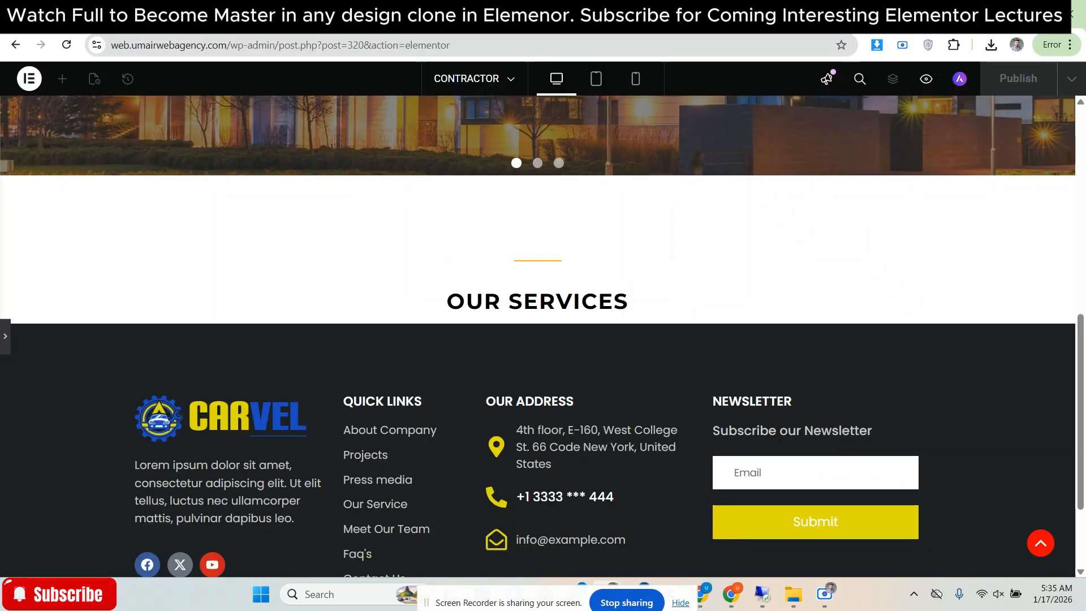
{"action": "left_click", "coordinate": [831, 13]}
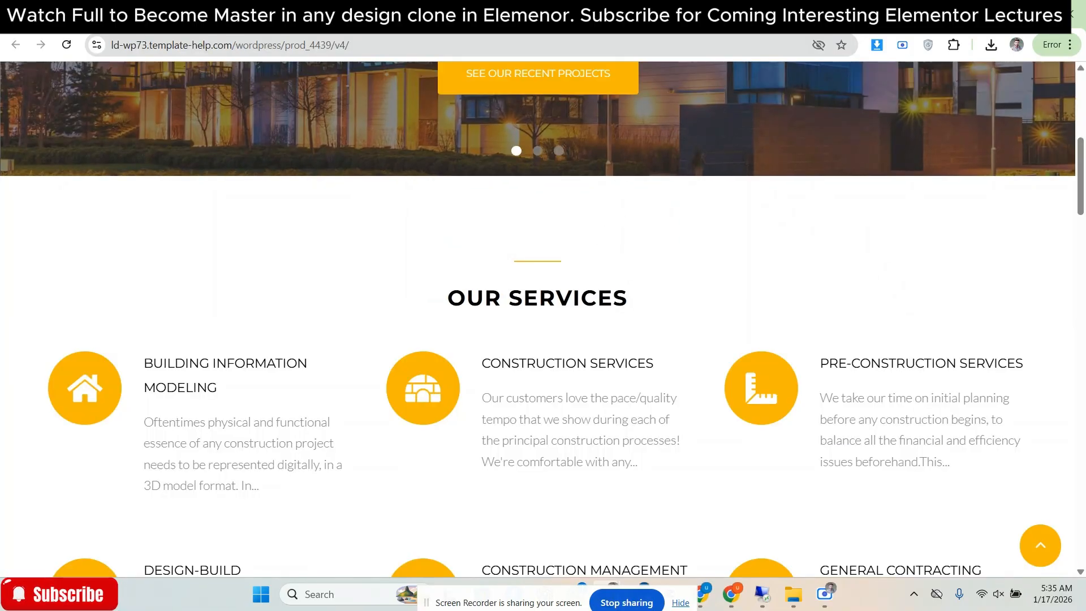
{"action": "left_click", "coordinate": [780, 13]}
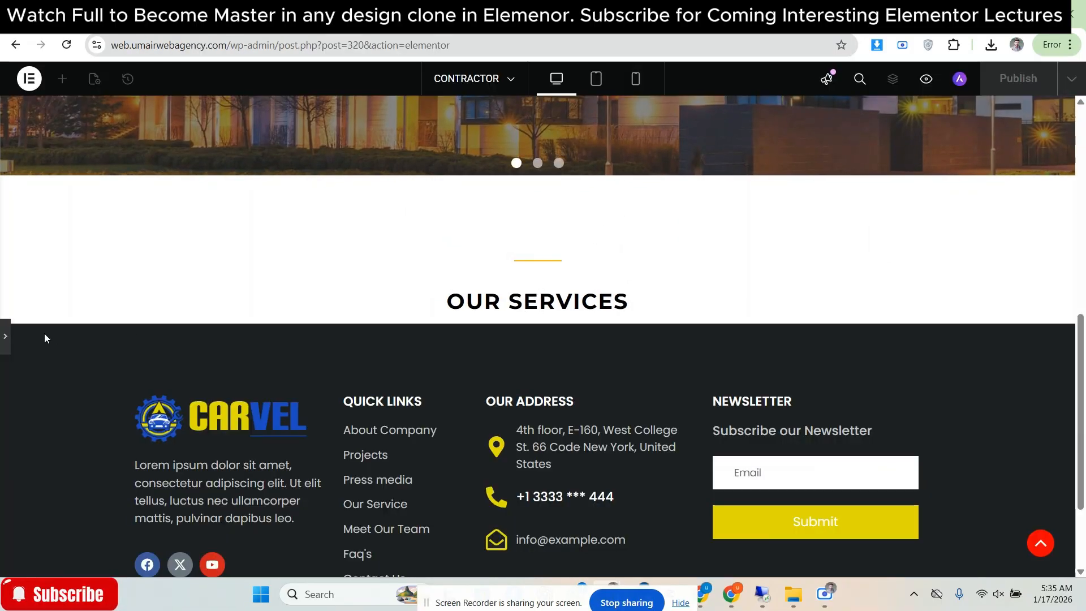
Unlink the OUR SERVICES heading's margin values so that each side can be set separately
{"action": "left_click", "coordinate": [5, 336]}
{"action": "left_click", "coordinate": [170, 152]}
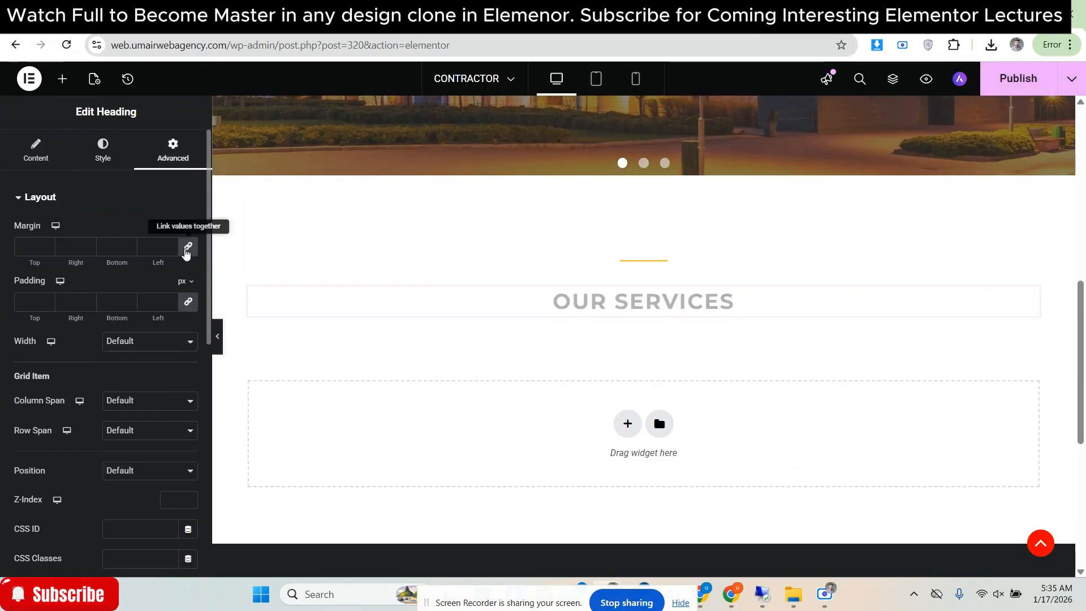
{"action": "left_click", "coordinate": [187, 249]}
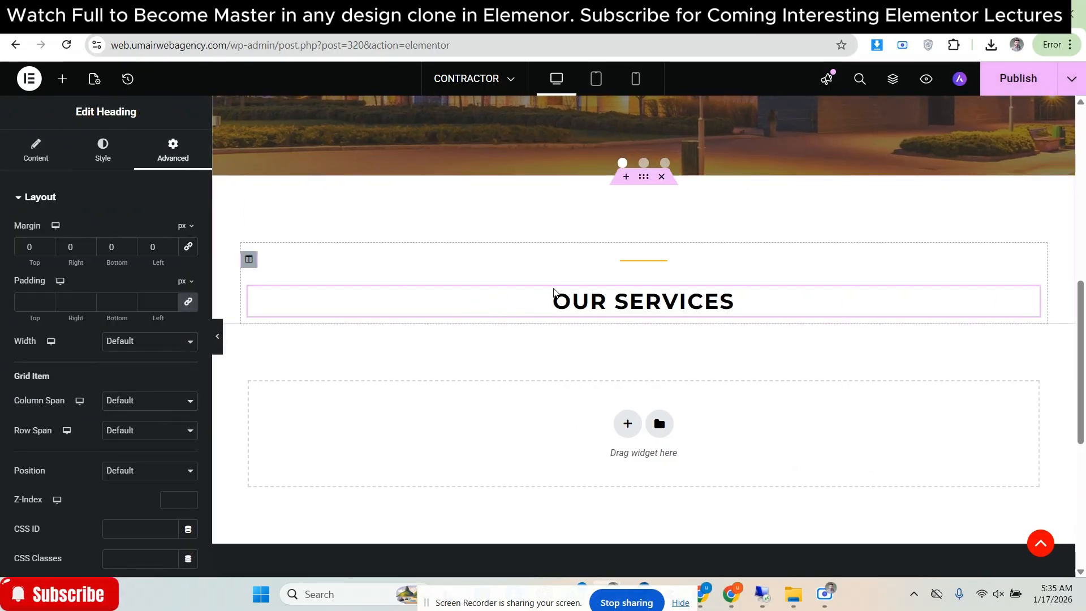
{"action": "left_click", "coordinate": [662, 295]}
{"action": "key", "text": "Return"}
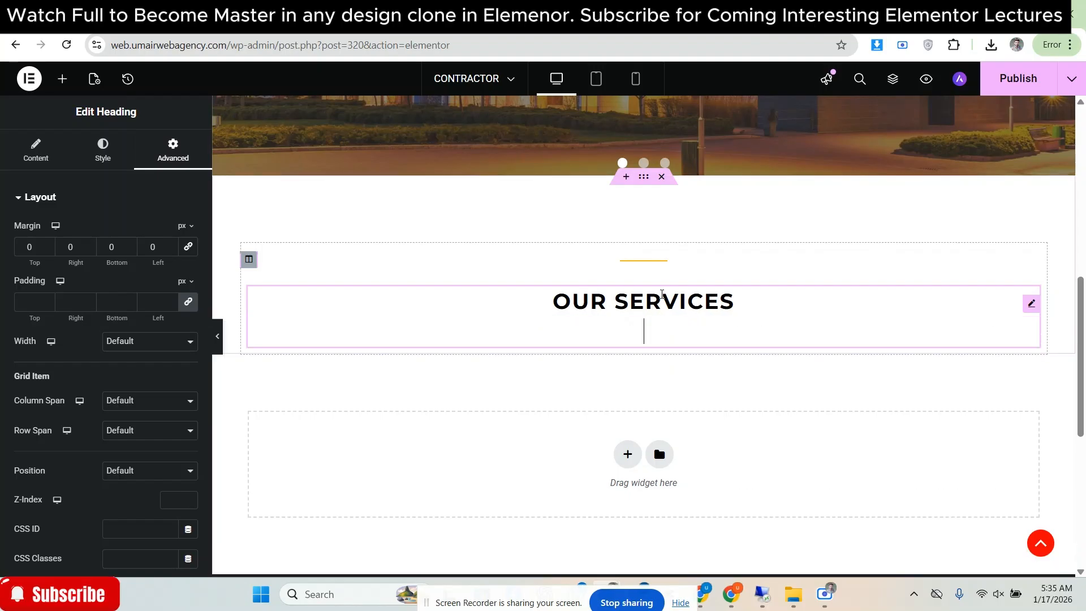
{"action": "double_click", "coordinate": [661, 295]}
{"action": "left_click", "coordinate": [1, 233]}
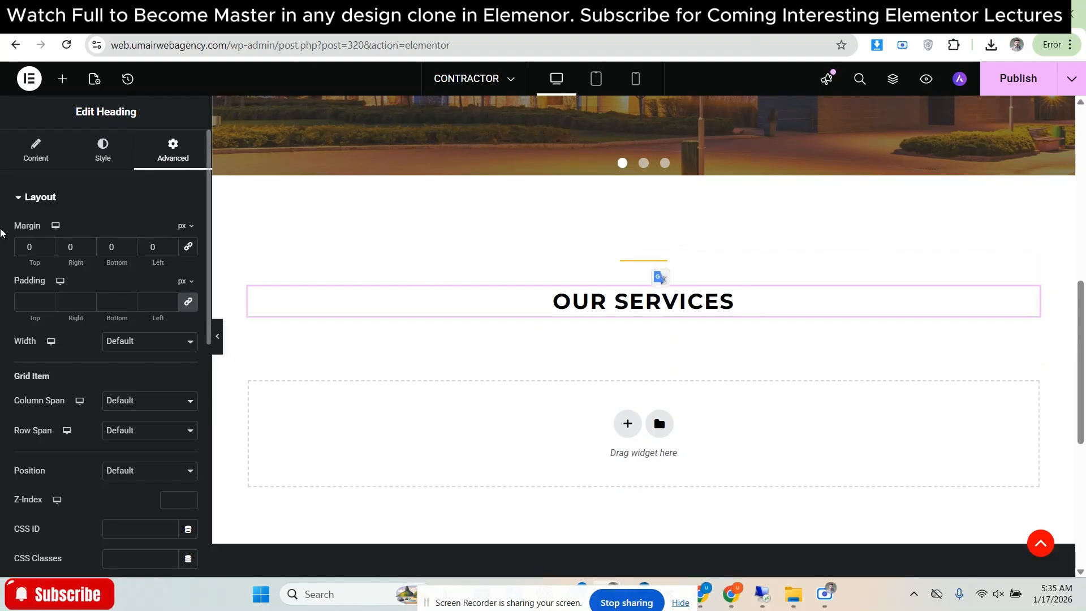
Set the OUR SERVICES heading's top margin to -7 px
{"action": "left_click", "coordinate": [46, 251]}
{"action": "left_click", "coordinate": [46, 251]}
{"action": "left_click", "coordinate": [46, 250]}
{"action": "left_click", "coordinate": [46, 251]}
{"action": "left_click", "coordinate": [46, 250]}
{"action": "left_click", "coordinate": [47, 250]}
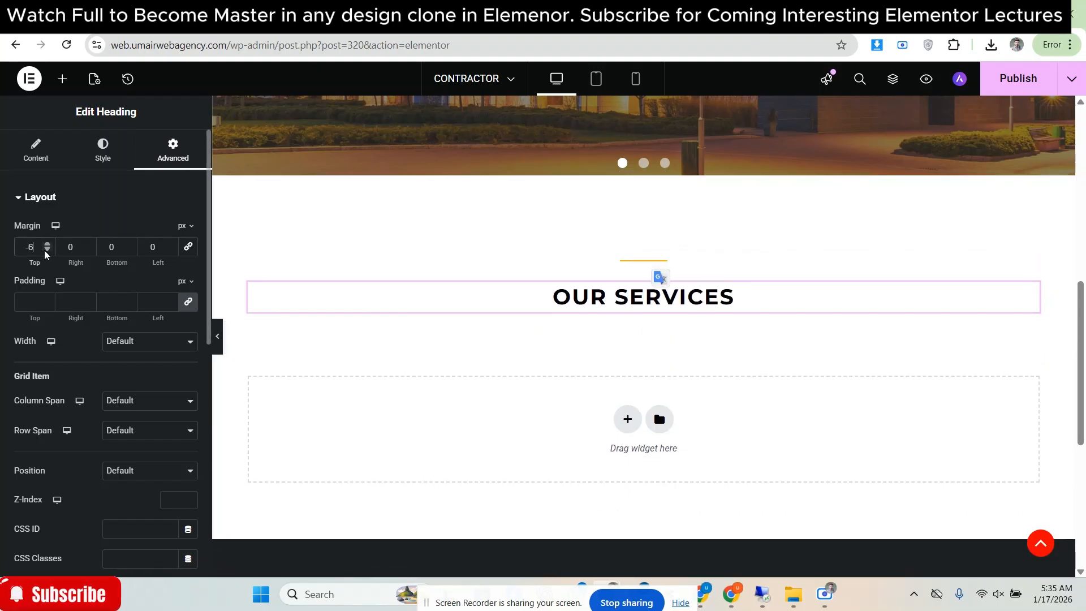
{"action": "left_click", "coordinate": [45, 251]}
{"action": "left_click", "coordinate": [45, 250]}
{"action": "left_click", "coordinate": [45, 251]}
{"action": "left_click", "coordinate": [45, 251]}
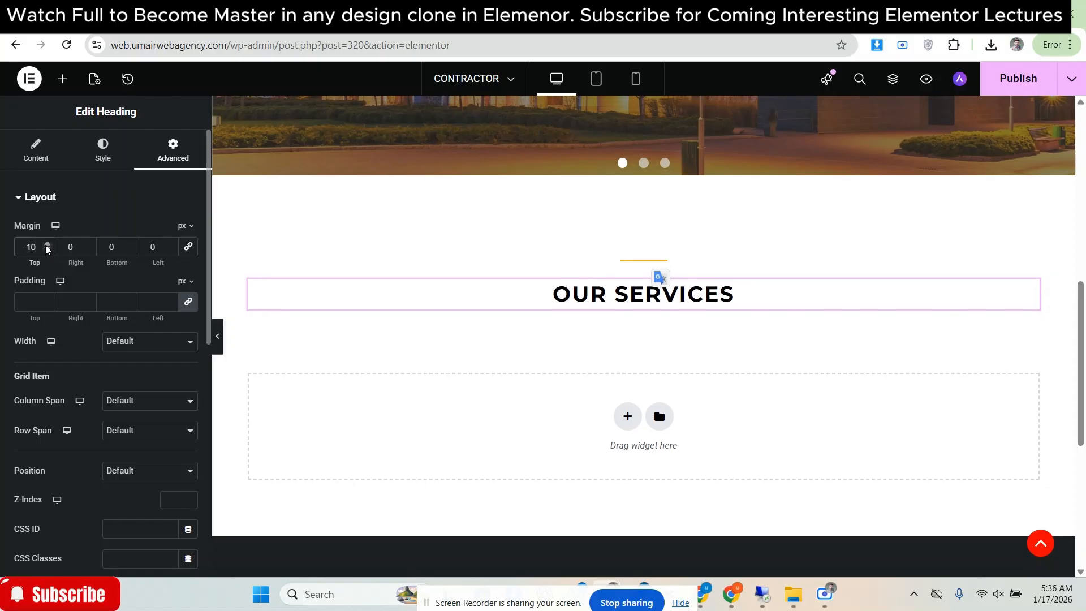
{"action": "left_click", "coordinate": [47, 244]}
{"action": "left_click", "coordinate": [46, 244]}
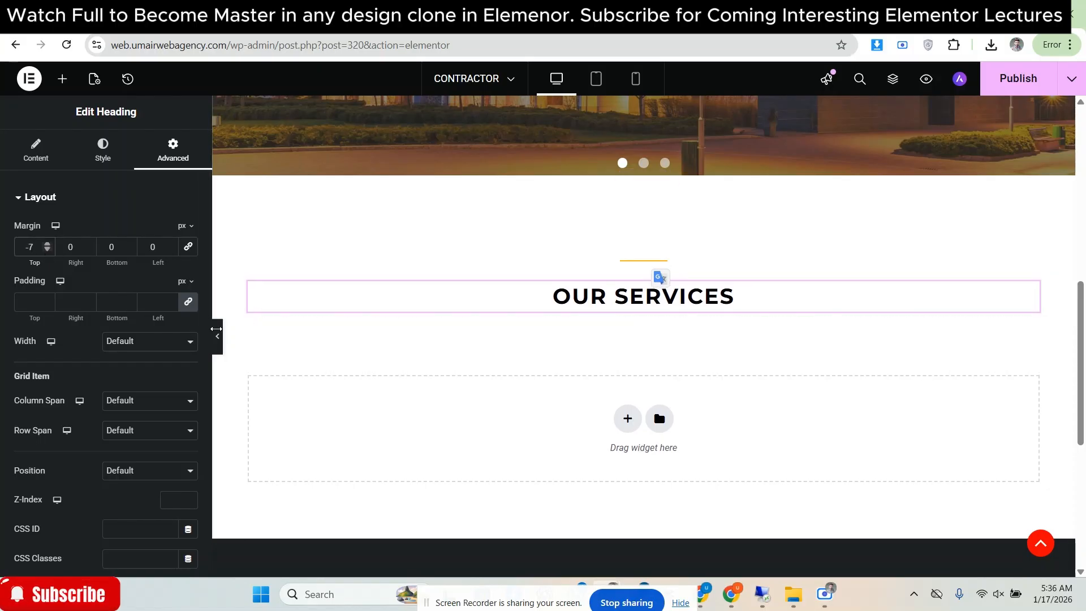
Compare the heading's position with the reference page and fine-tune its top margin to move it slightly down
{"action": "left_click", "coordinate": [218, 336]}
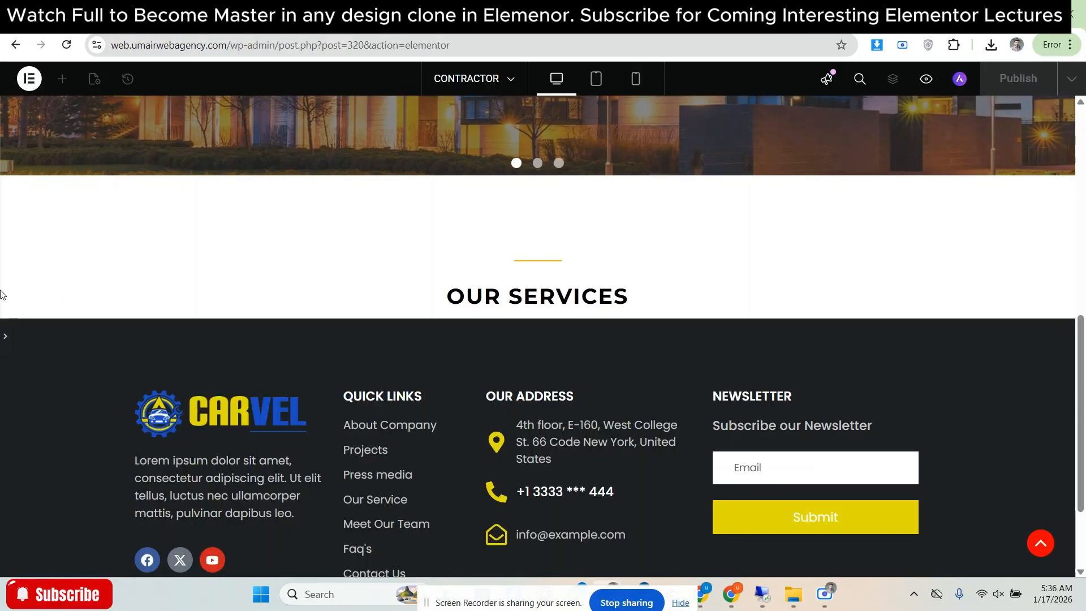
{"action": "left_click", "coordinate": [5, 334]}
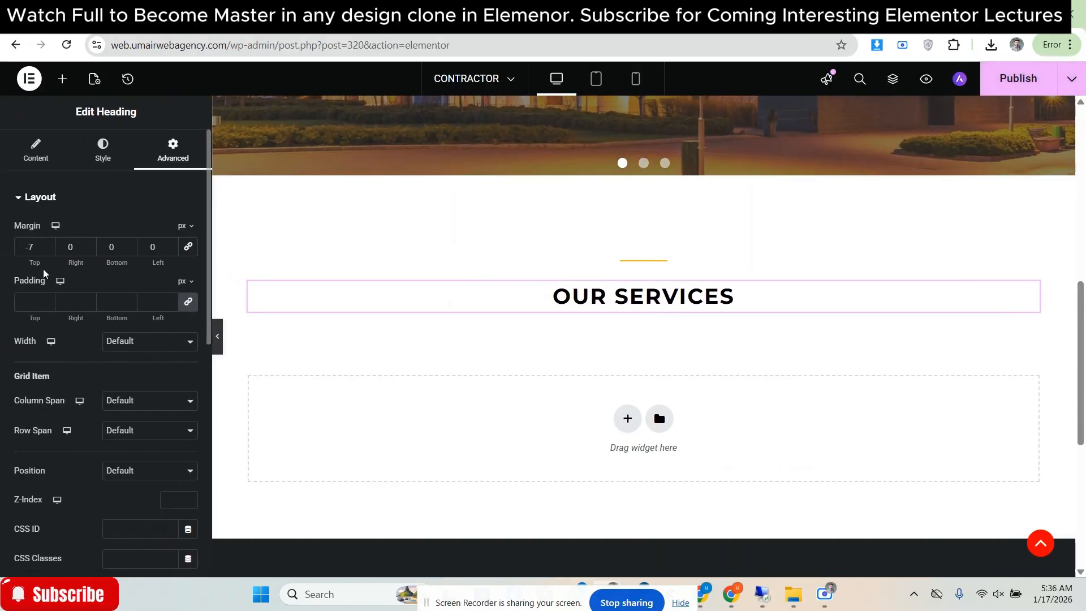
{"action": "left_click", "coordinate": [217, 336]}
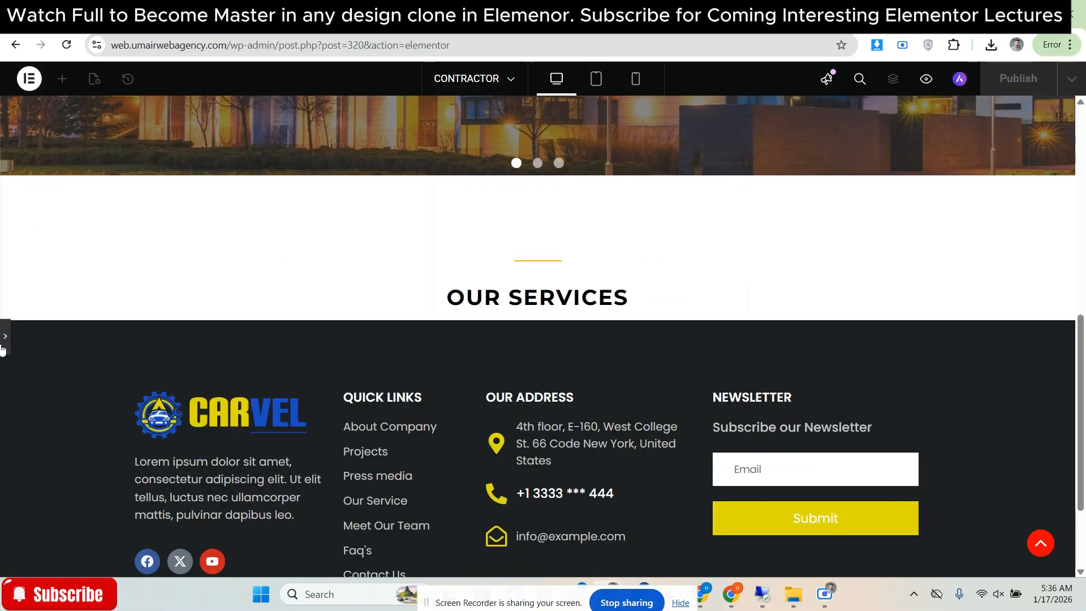
Fine-tune the heading's letter spacing to narrow the text slightly and compare it with the reference heading
{"action": "left_click", "coordinate": [3, 340]}
{"action": "left_click", "coordinate": [103, 150]}
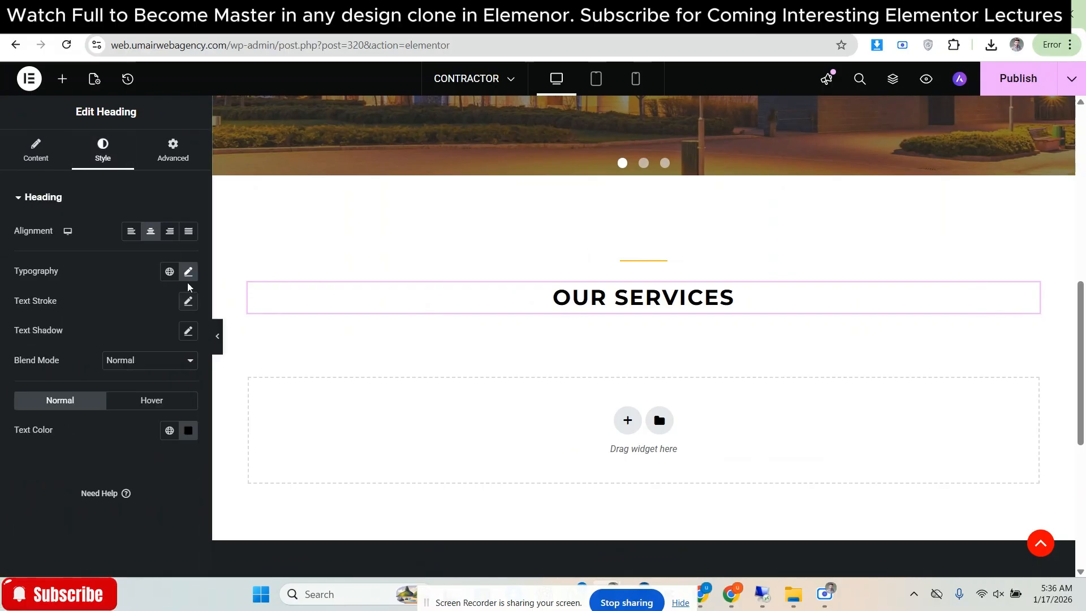
{"action": "left_click", "coordinate": [188, 273]}
{"action": "scroll", "coordinate": [156, 371], "scroll_direction": "down", "scroll_amount": 2}
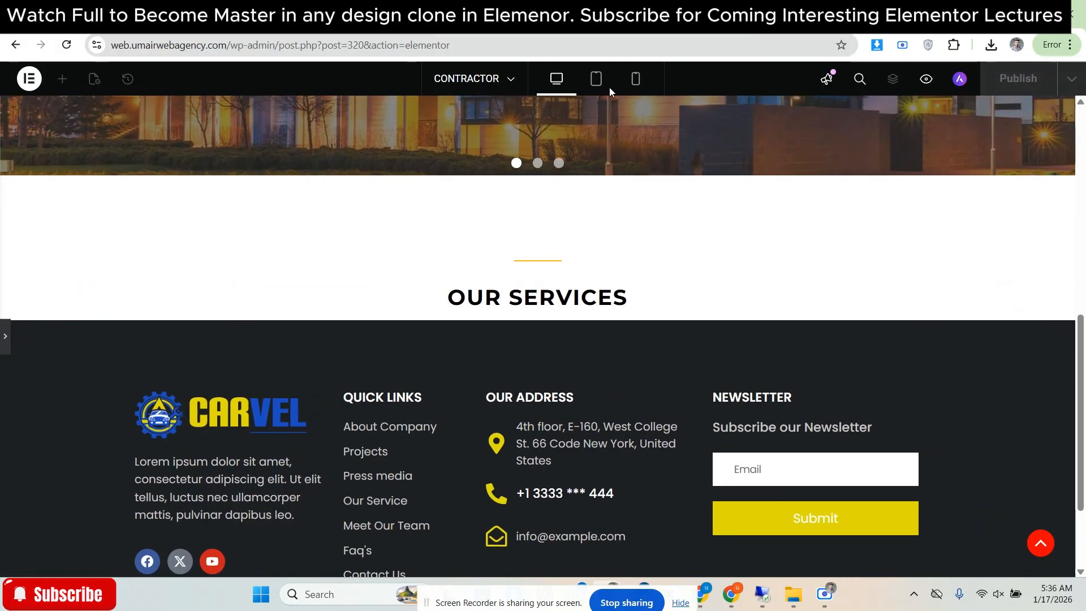
{"action": "left_click", "coordinate": [217, 336]}
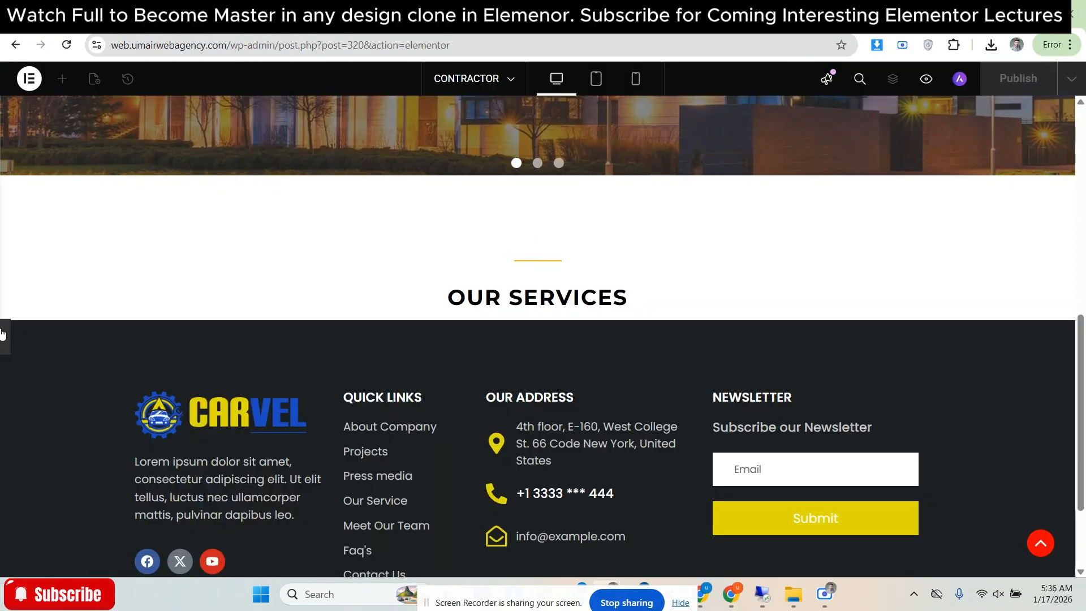
{"action": "left_click", "coordinate": [3, 334]}
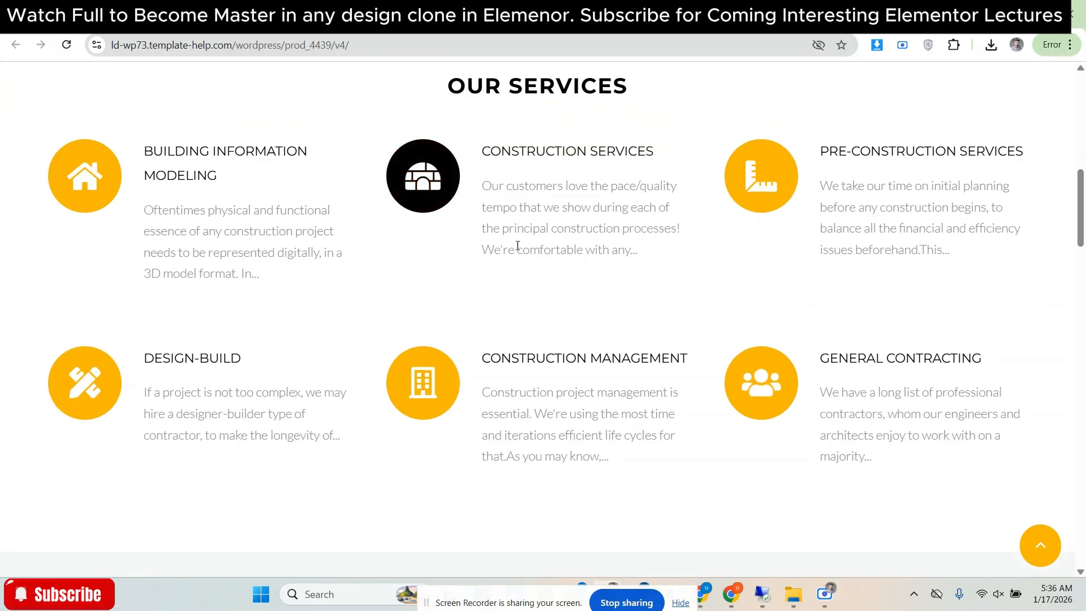
{"action": "scroll", "coordinate": [518, 246], "scroll_direction": "up", "scroll_amount": 1}
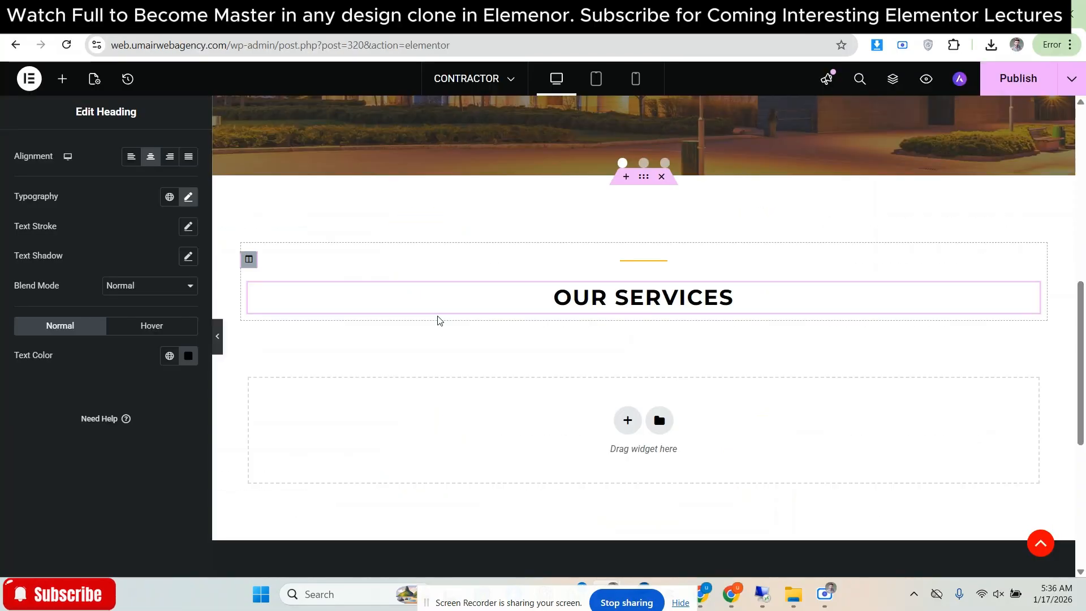
Add an Inner Section below the OUR SERVICES heading and give it a third column
{"action": "left_click", "coordinate": [62, 79]}
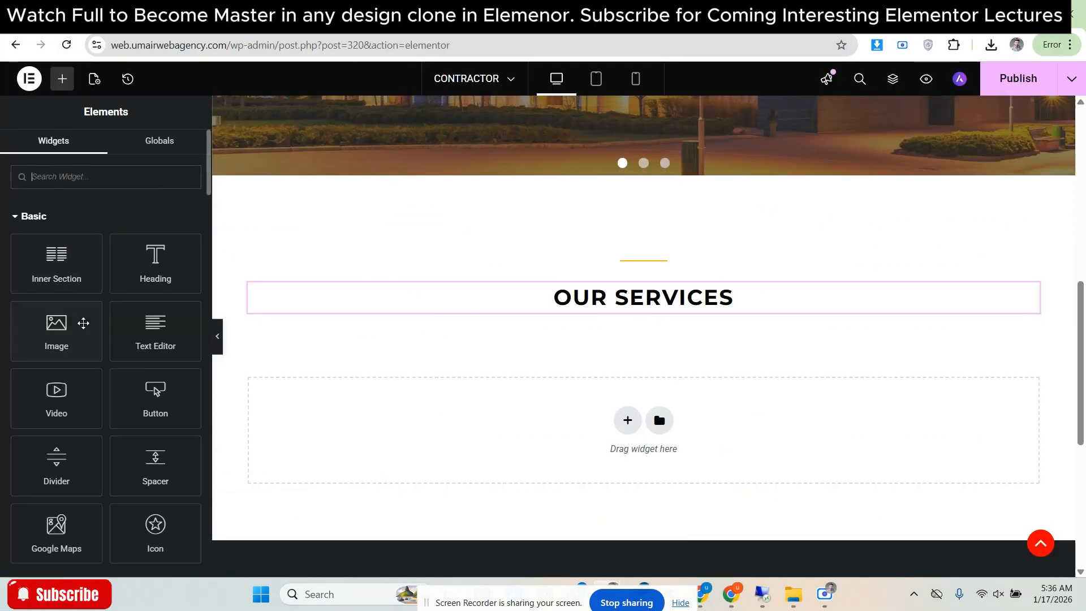
{"action": "left_click_drag", "start_coordinate": [56, 253], "coordinate": [627, 317]}
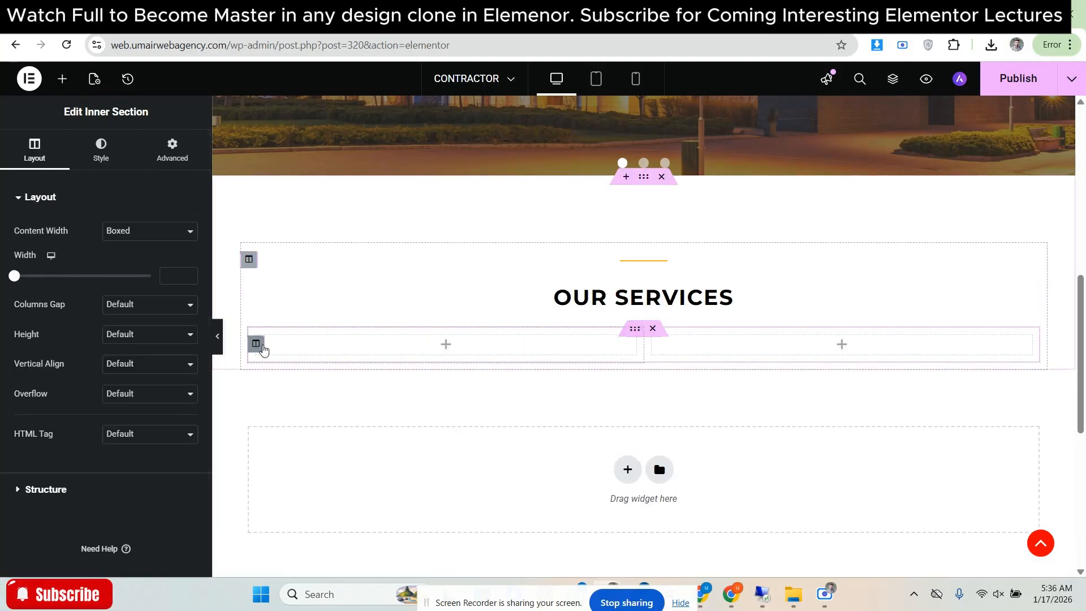
{"action": "right_click", "coordinate": [262, 346]}
{"action": "left_click", "coordinate": [286, 345]}
Add an Icon Box widget to the inner section's first column and check the service item layout on the reference page
{"action": "left_click", "coordinate": [446, 348]}
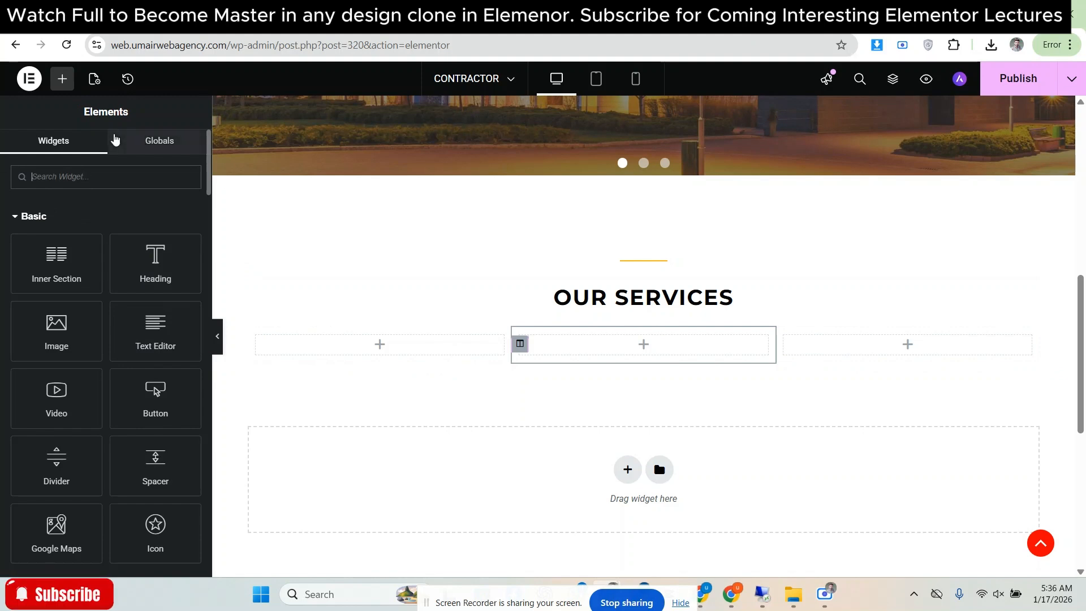
{"action": "type", "text": "ICON"}
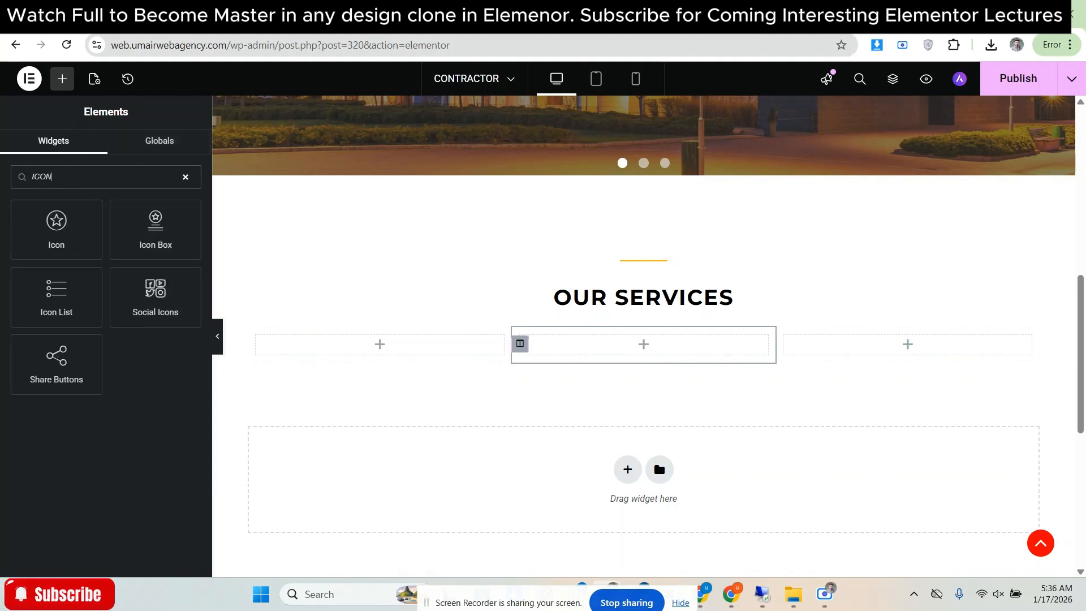
{"action": "left_click_drag", "start_coordinate": [170, 230], "coordinate": [403, 353]}
{"action": "scroll", "coordinate": [405, 355], "scroll_direction": "down", "scroll_amount": 1}
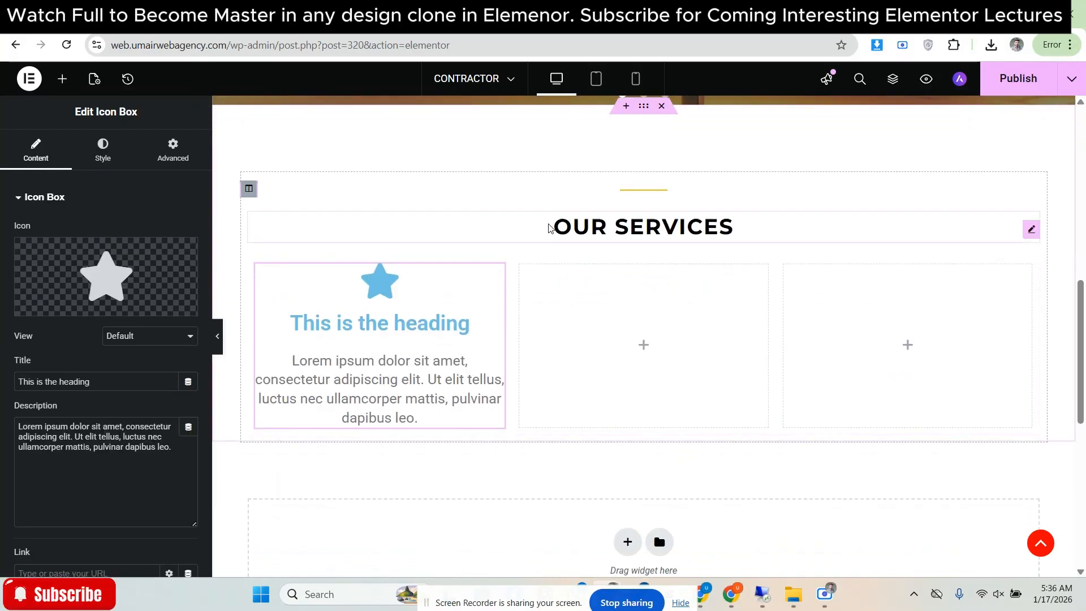
{"action": "left_click", "coordinate": [792, 12]}
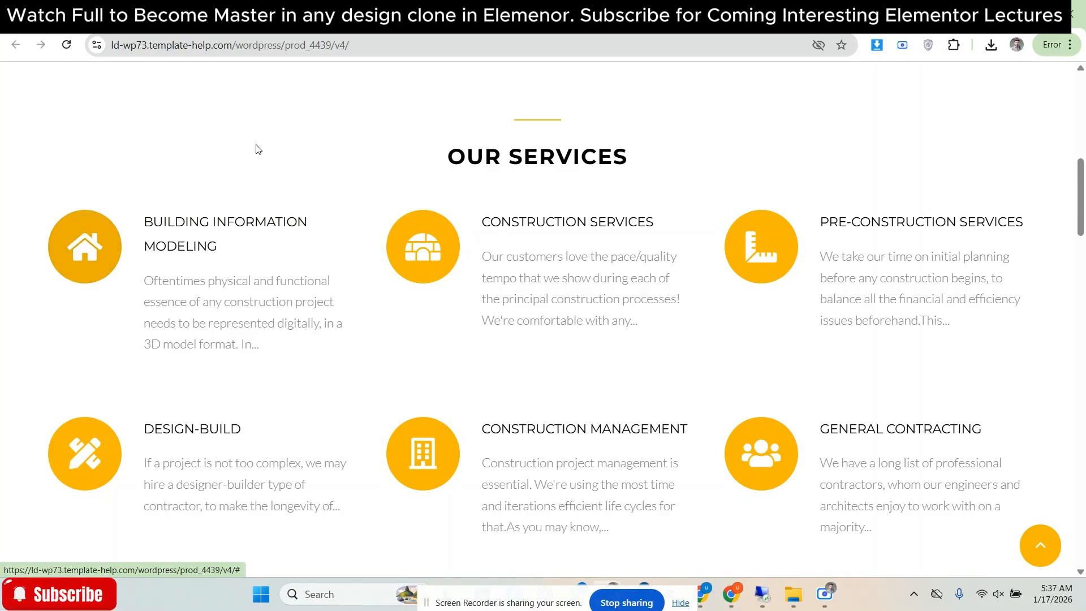
{"action": "left_click", "coordinate": [362, 14]}
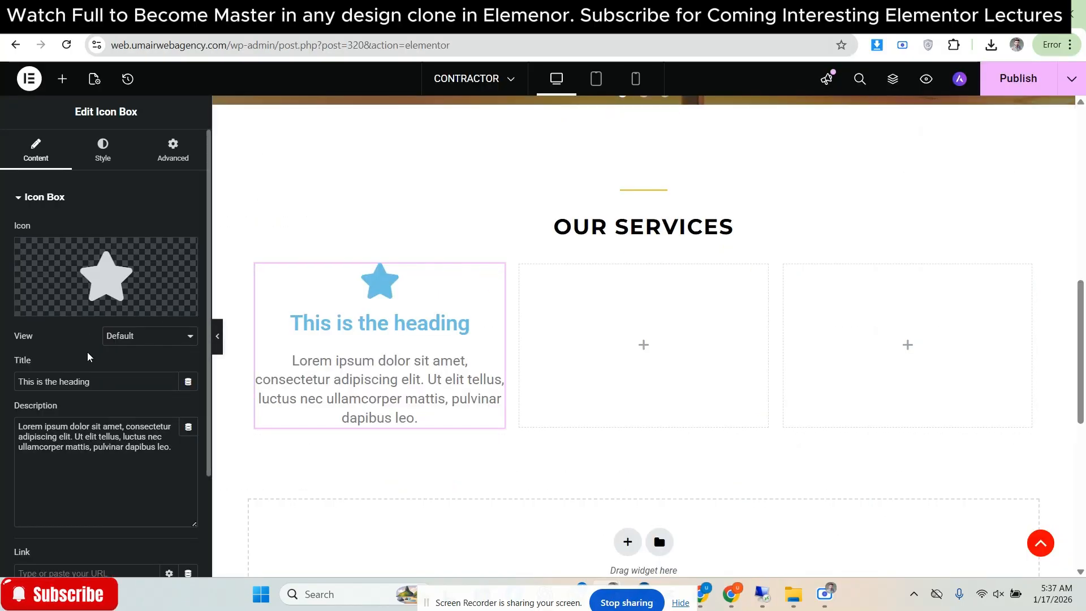
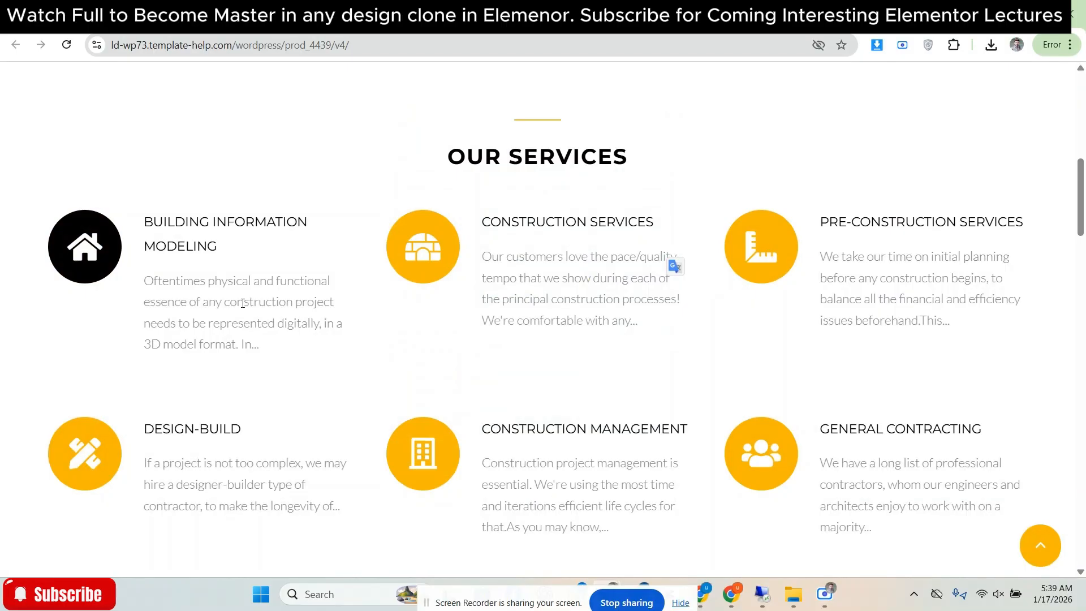
Inspect the font of the BUILDING INFORMATION MODELING description on the reference page and copy its font color
{"action": "right_click", "coordinate": [242, 303]}
{"action": "left_click", "coordinate": [316, 485]}
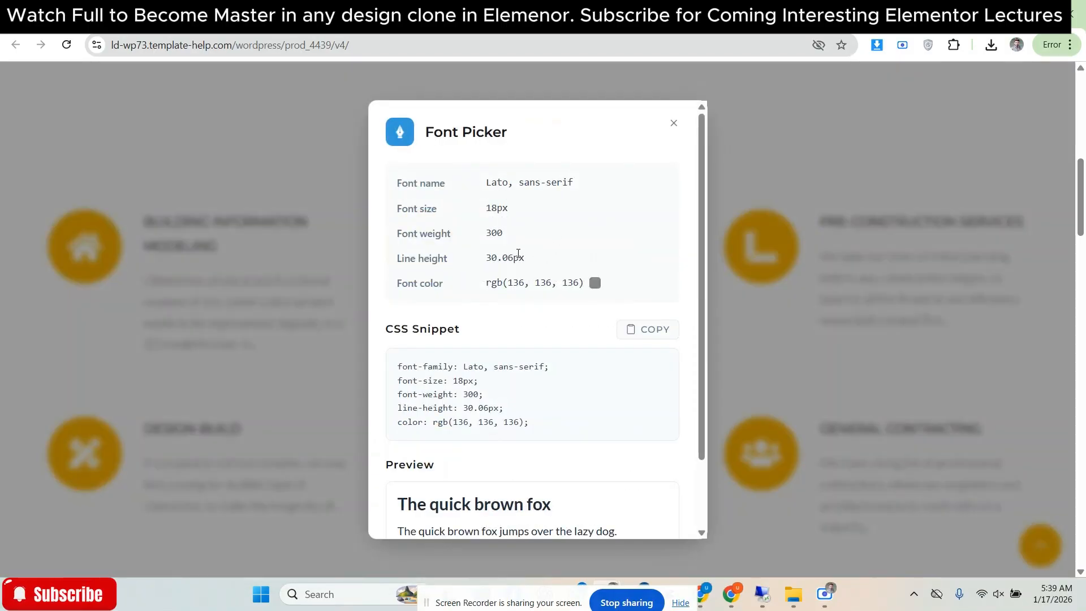
{"action": "left_click_drag", "start_coordinate": [591, 286], "coordinate": [451, 292]}
{"action": "key", "text": "ctrl+c"}
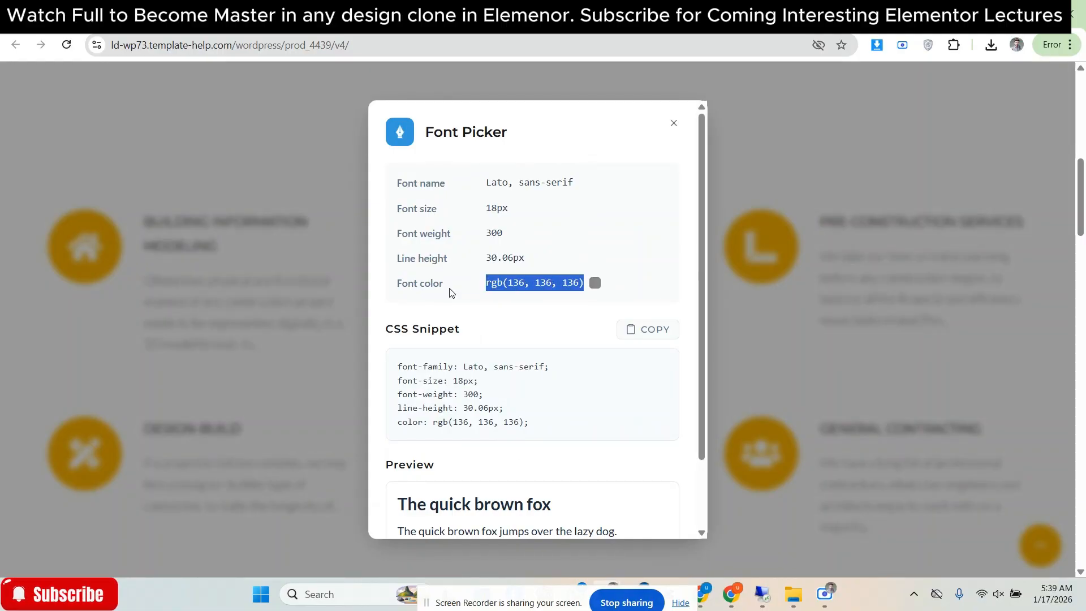
Set the icon box's description color to rgb(136, 136, 136)
{"action": "left_click", "coordinate": [566, 12]}
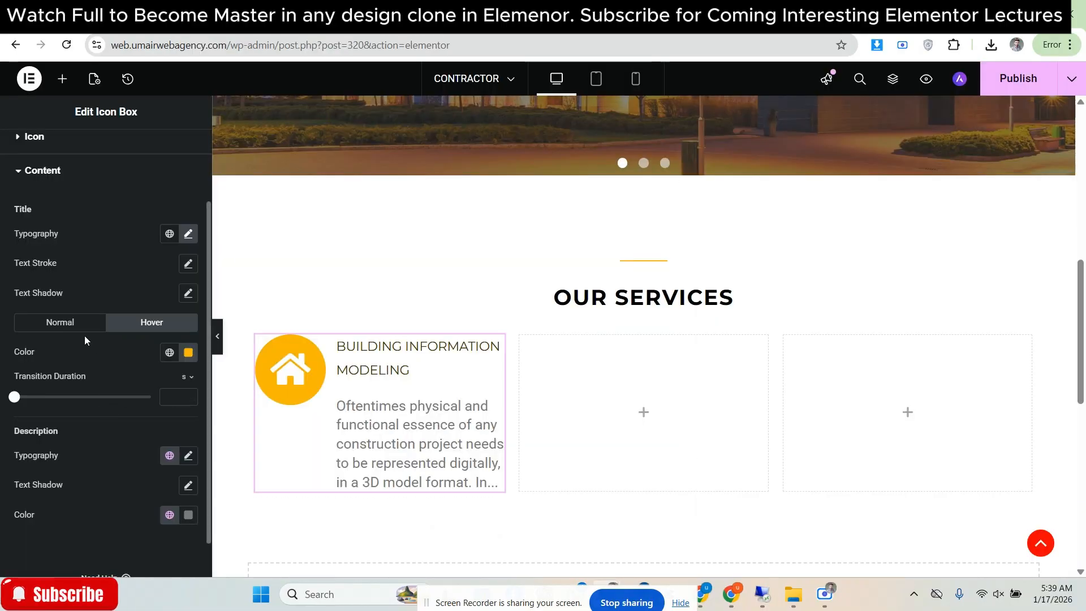
{"action": "scroll", "coordinate": [137, 400], "scroll_direction": "down", "scroll_amount": 1}
{"action": "left_click", "coordinate": [189, 470]}
{"action": "key", "text": "ctrl+v"}
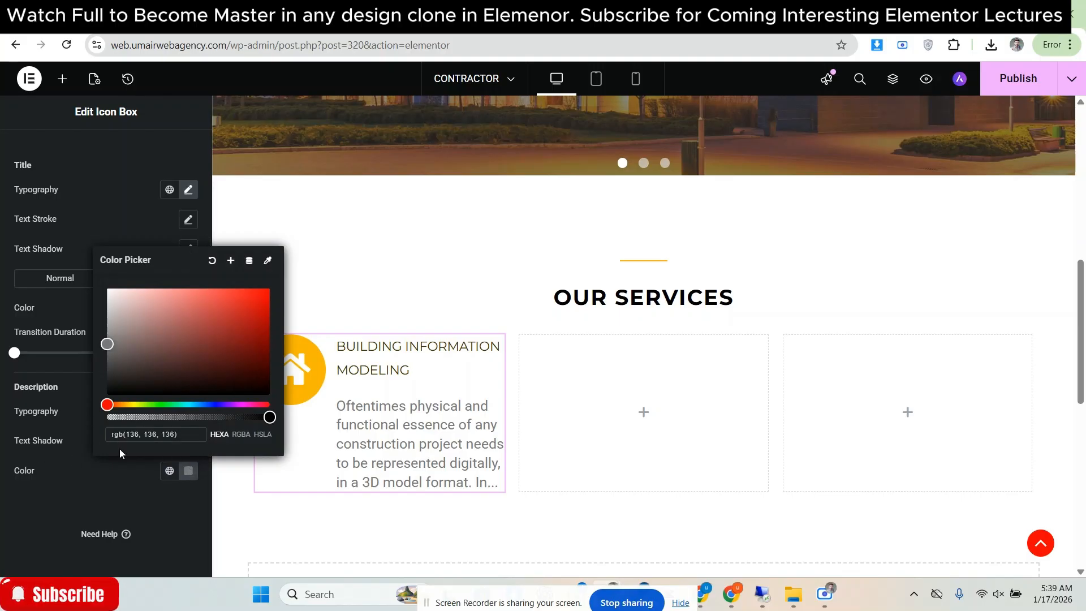
Set the icon box's description typography to Montserrat, 18 px, with a weight of 300 (Light)
{"action": "left_click", "coordinate": [188, 412]}
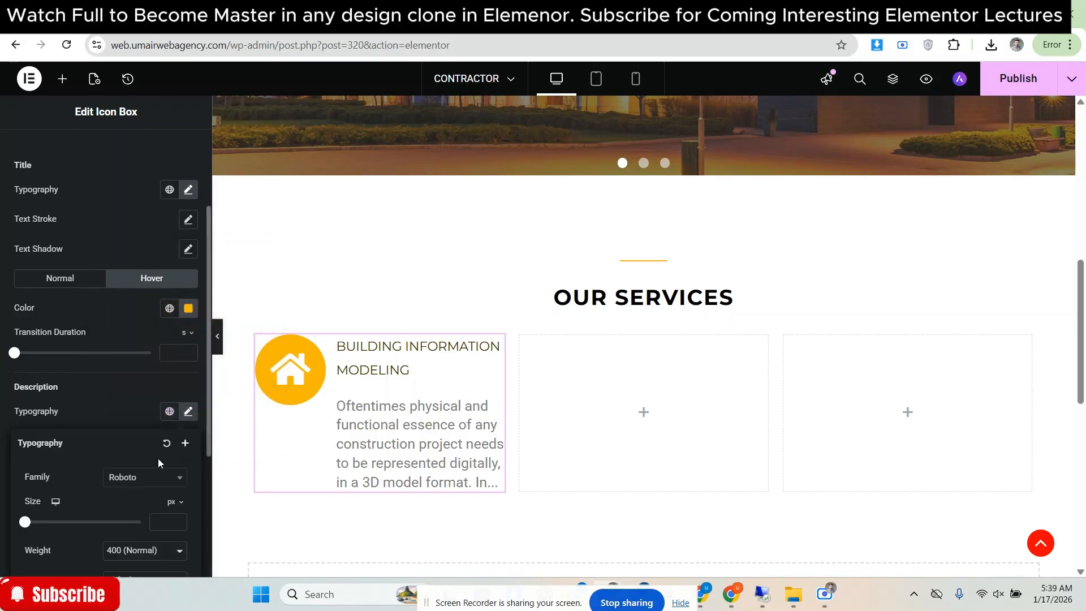
{"action": "left_click", "coordinate": [152, 480]}
{"action": "type", "text": "MONT"}
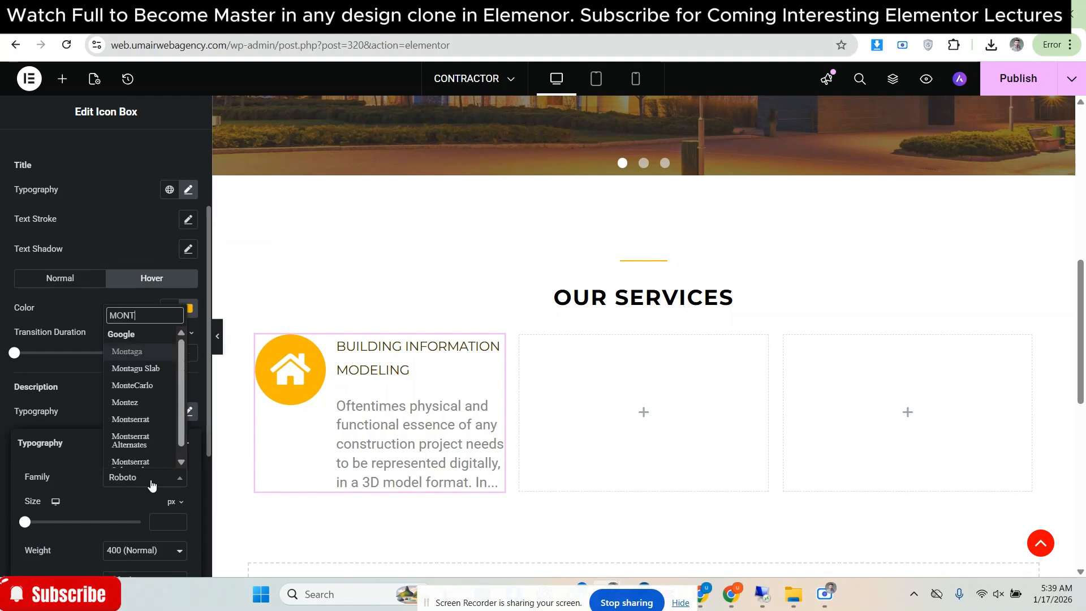
{"action": "left_click", "coordinate": [147, 420]}
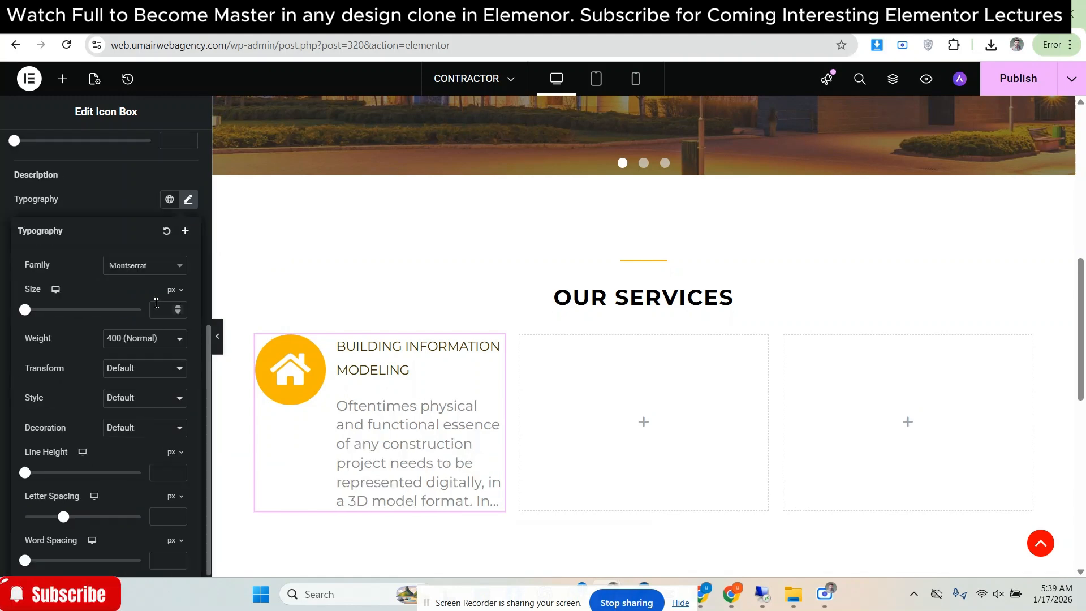
{"action": "left_click", "coordinate": [156, 309]}
{"action": "type", "text": "18"}
{"action": "left_click", "coordinate": [145, 338]}
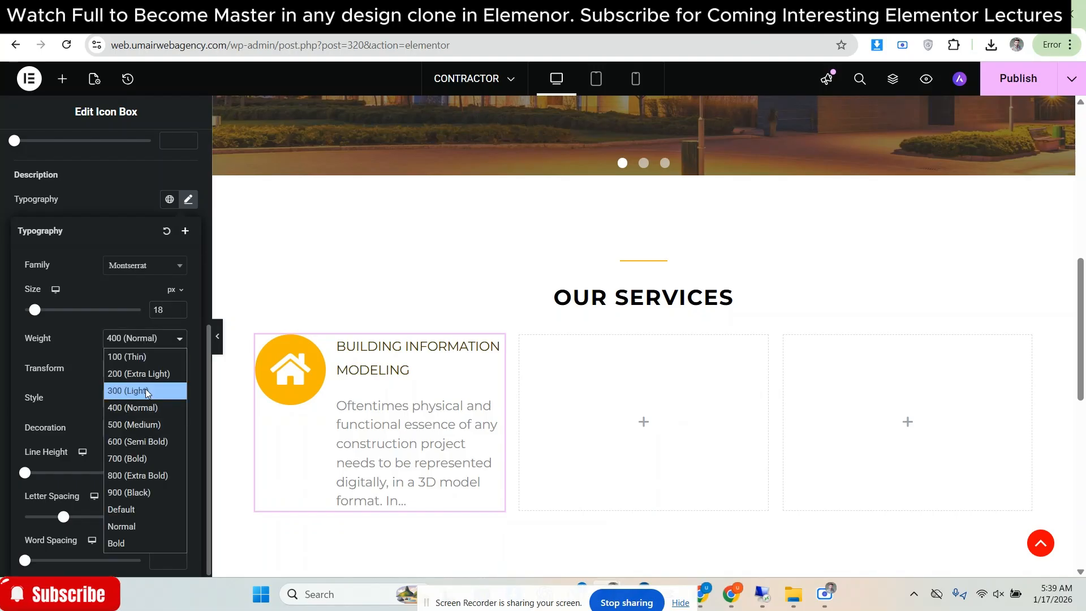
{"action": "left_click", "coordinate": [146, 390]}
Check the line height in the reference font details and set the description's line height to 30.06 px
{"action": "left_click", "coordinate": [729, 16]}
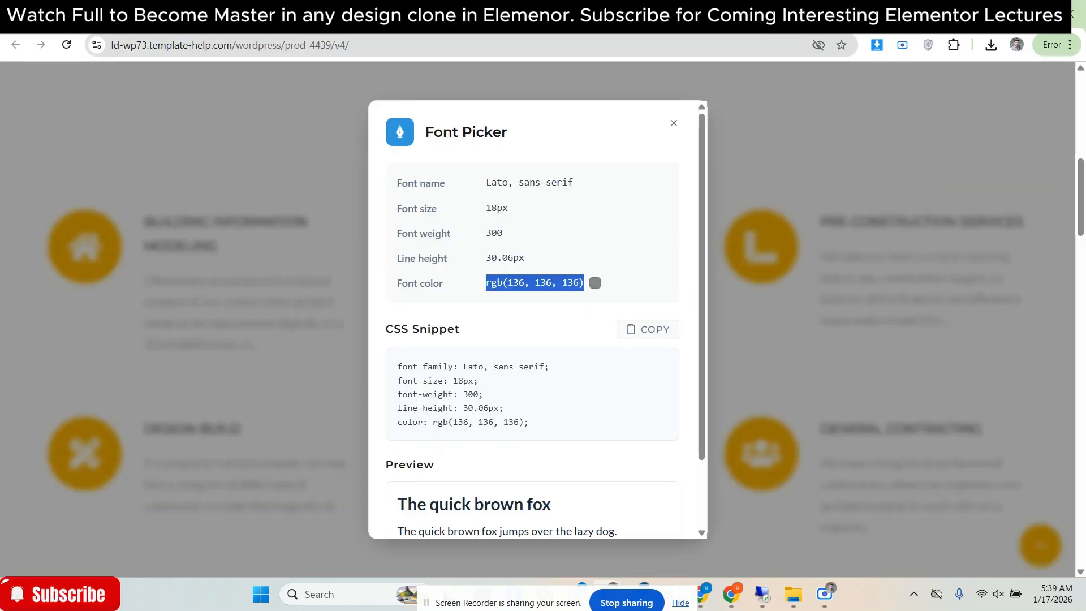
{"action": "left_click", "coordinate": [783, 16]}
{"action": "left_click", "coordinate": [159, 471]}
{"action": "type", "text": "30.06"}
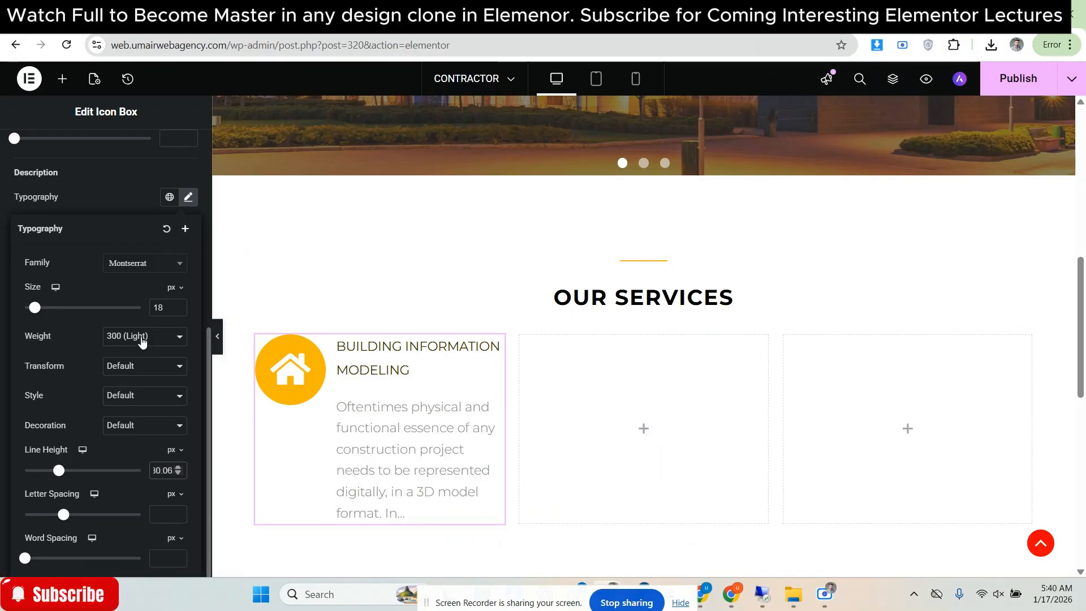
Close the reference page's font details and compare the first service item on both pages
{"action": "left_click", "coordinate": [0, 357]}
{"action": "left_click", "coordinate": [217, 336]}
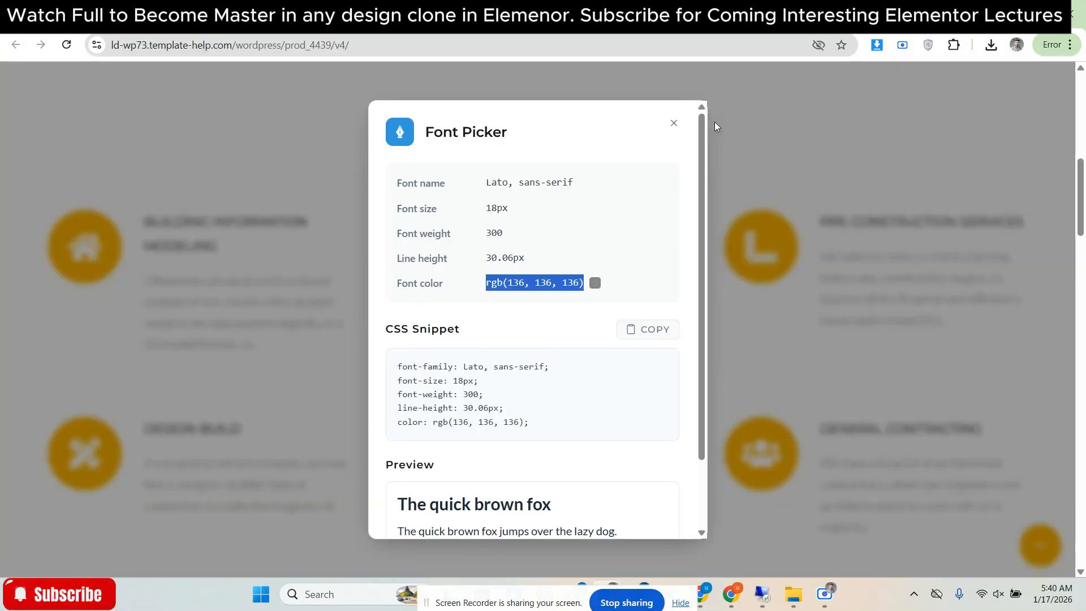
{"action": "left_click", "coordinate": [673, 122]}
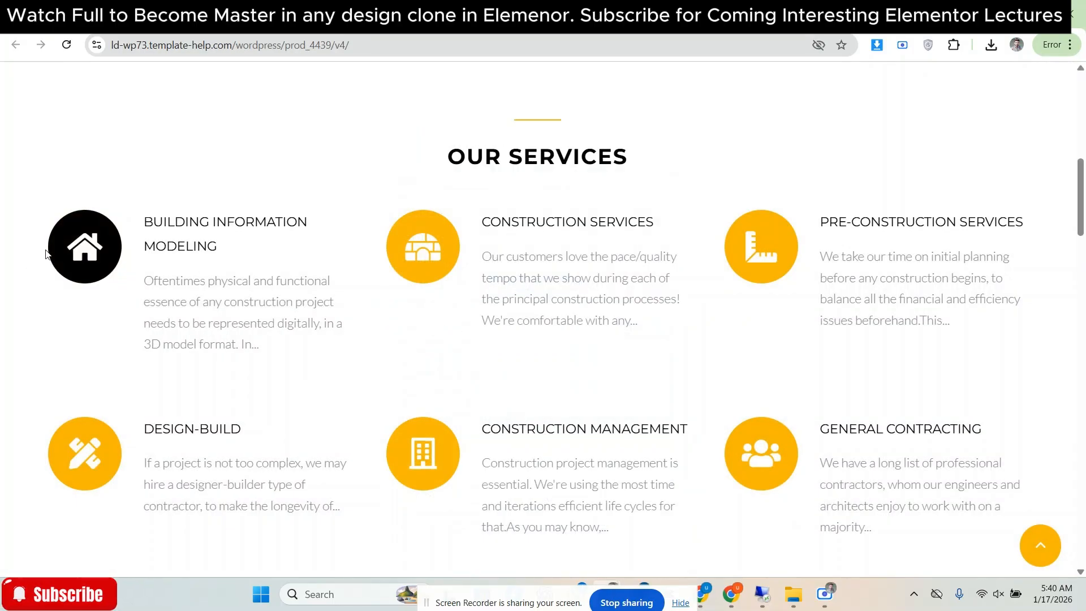
Return to the Elementor page and set the content width of the icon boxes' inner section to Full Width
{"action": "left_click", "coordinate": [396, 15]}
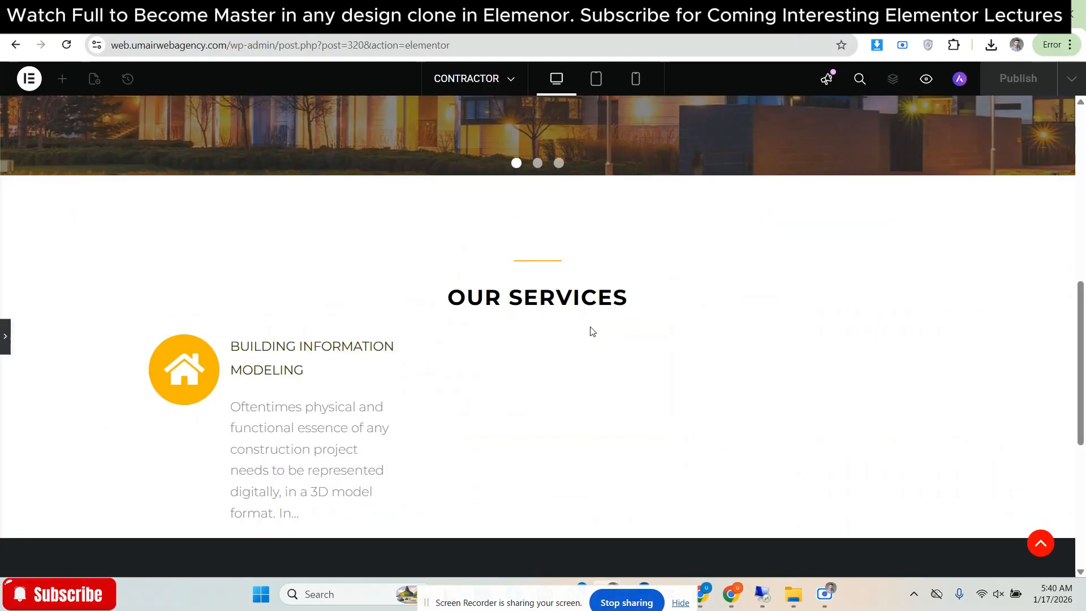
{"action": "left_click", "coordinate": [6, 336]}
{"action": "left_click", "coordinate": [634, 328]}
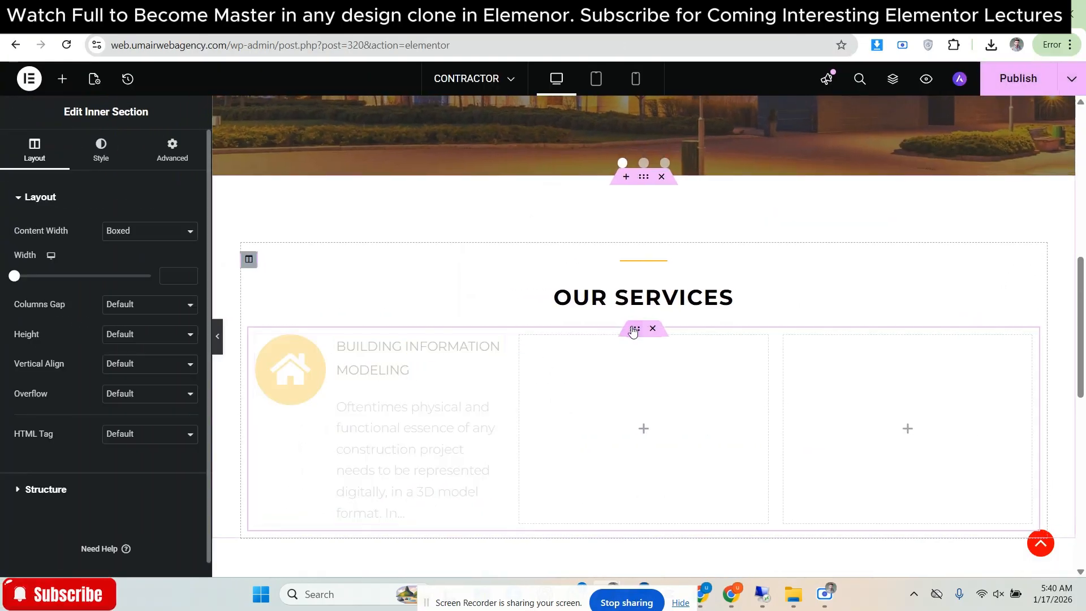
{"action": "left_click", "coordinate": [170, 231]}
{"action": "left_click", "coordinate": [170, 264]}
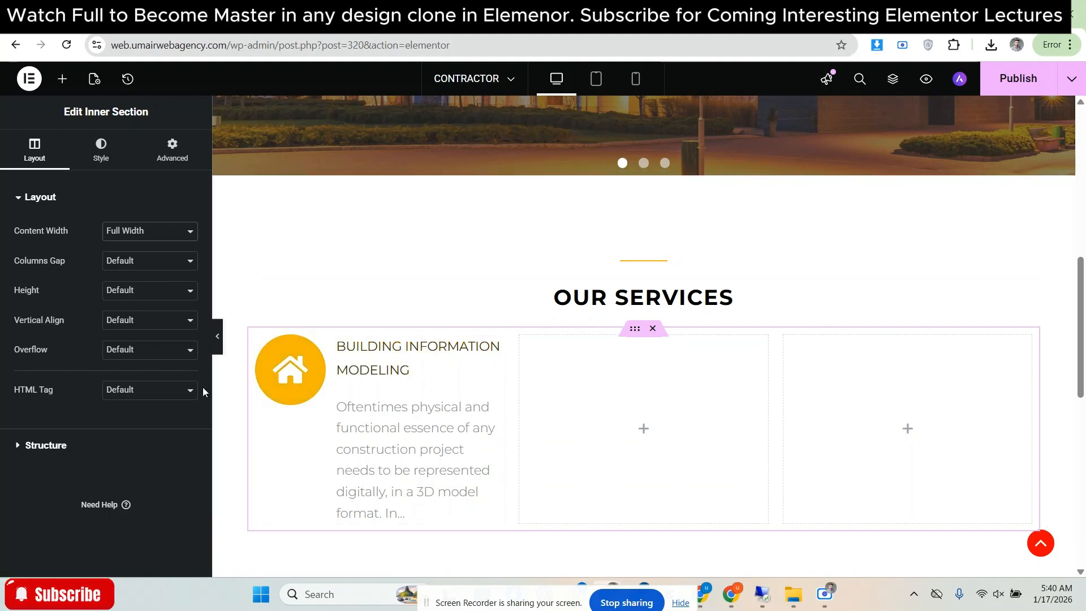
Stretch the OUR SERVICES outer section and set its boxed content width to 1350, with the editing controls hidden for a full preview
{"action": "left_click", "coordinate": [643, 181]}
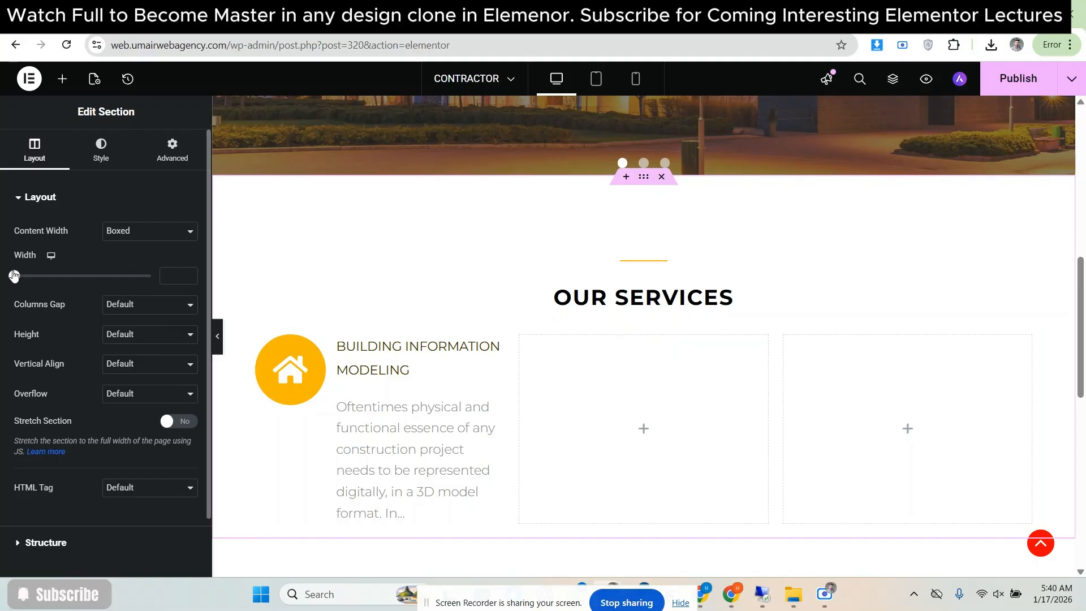
{"action": "left_click_drag", "start_coordinate": [14, 276], "coordinate": [130, 276]}
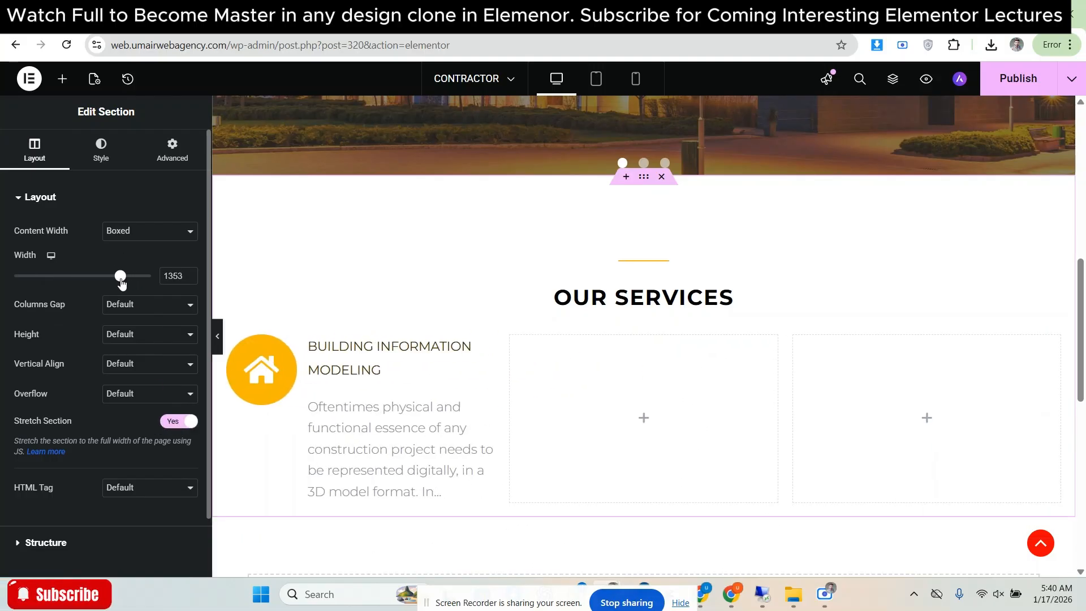
{"action": "left_click", "coordinate": [217, 336]}
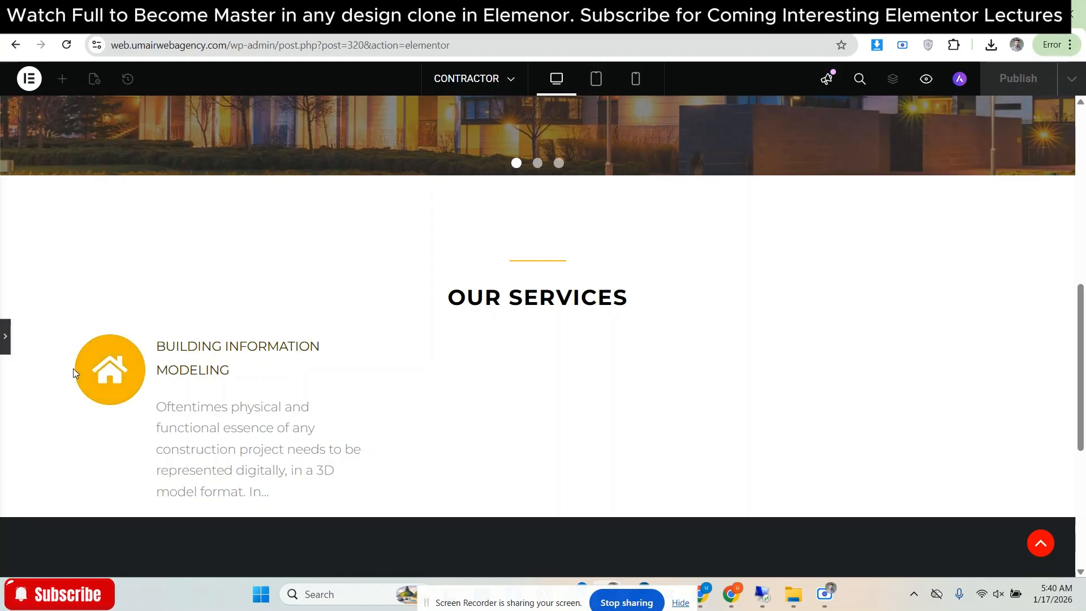
Compare the OUR SERVICES section's width and the spacing below its heading between the reference page and the Elementor page
{"action": "left_click", "coordinate": [198, 15]}
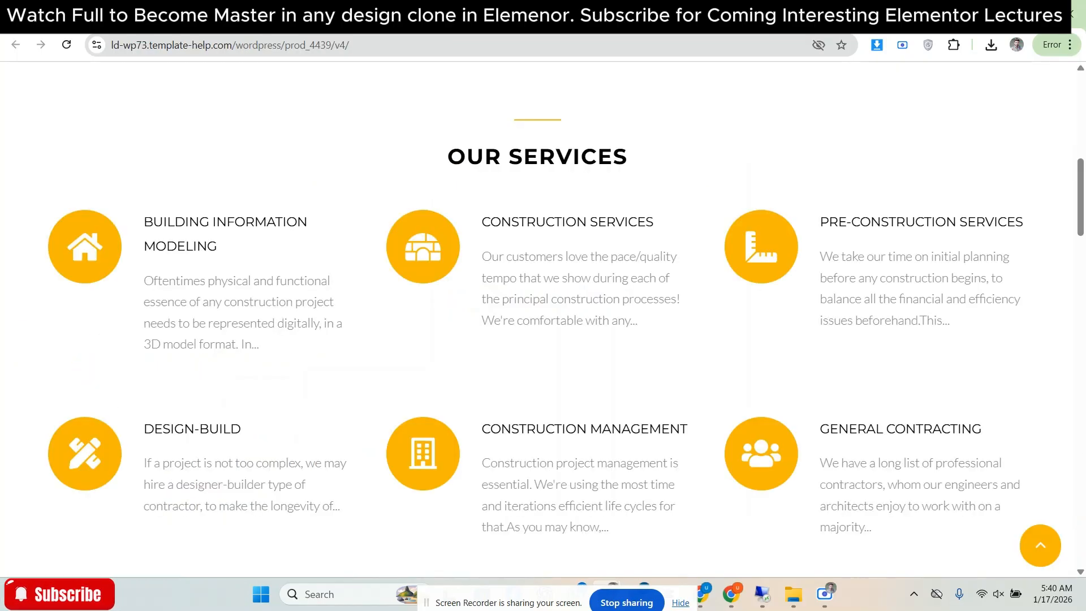
{"action": "scroll", "coordinate": [537, 319], "scroll_direction": "up", "scroll_amount": 1}
{"action": "key", "text": "ctrl+Tab"}
{"action": "scroll", "coordinate": [537, 336], "scroll_direction": "down", "scroll_amount": 1}
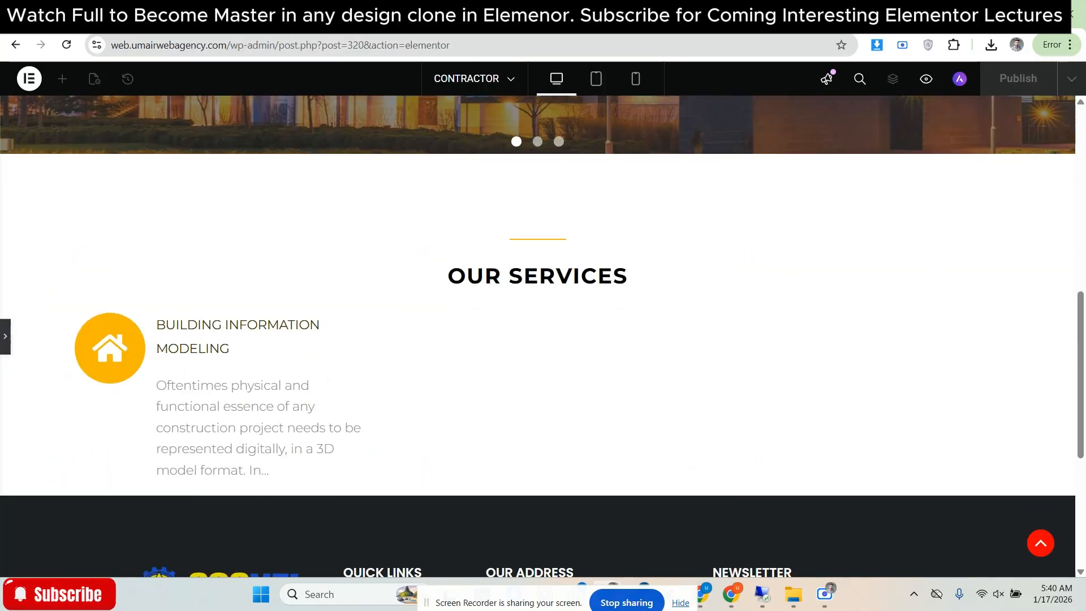
{"action": "scroll", "coordinate": [110, 339], "scroll_direction": "down", "scroll_amount": 1}
{"action": "key", "text": "ctrl+Tab"}
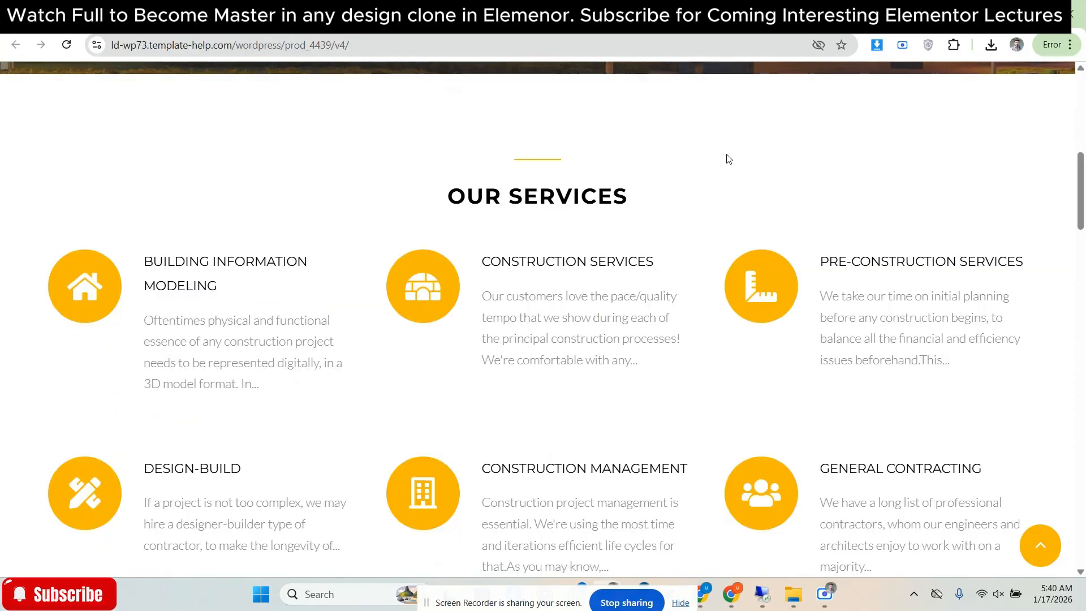
{"action": "key", "text": "ctrl+Tab"}
{"action": "scroll", "coordinate": [538, 319], "scroll_direction": "down", "scroll_amount": 1}
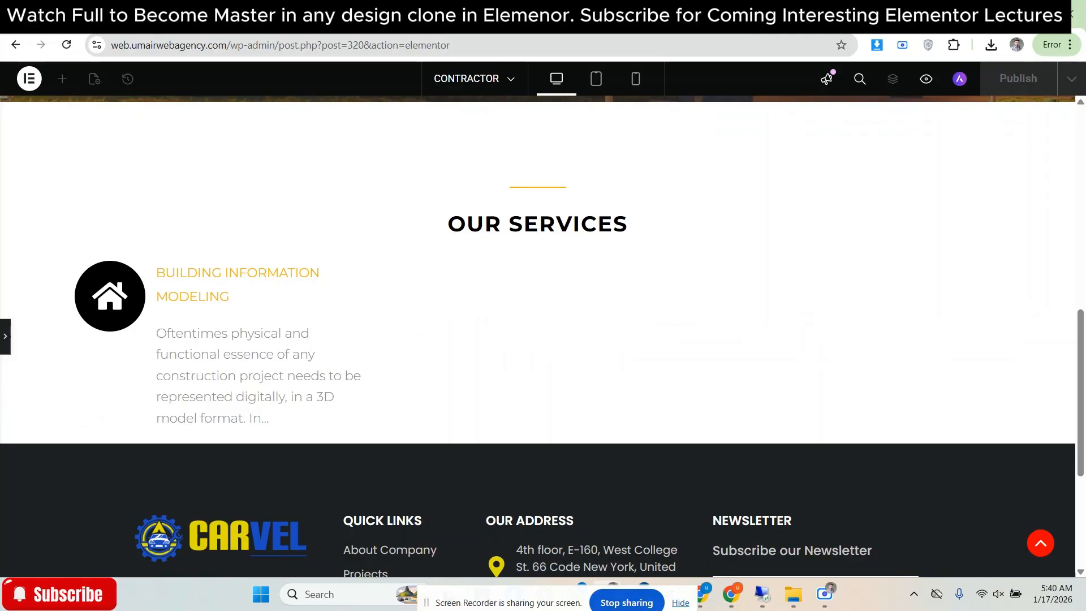
{"action": "key", "text": "ctrl+Tab"}
{"action": "key", "text": "ctrl+Tab"}
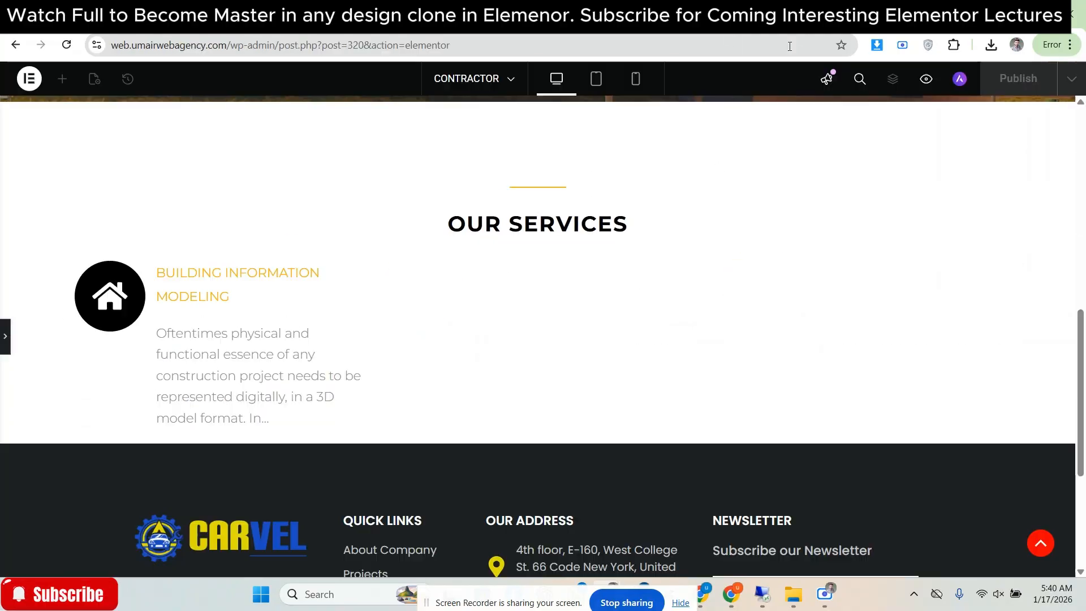
{"action": "scroll", "coordinate": [1083, 355], "scroll_direction": "down", "scroll_amount": 1}
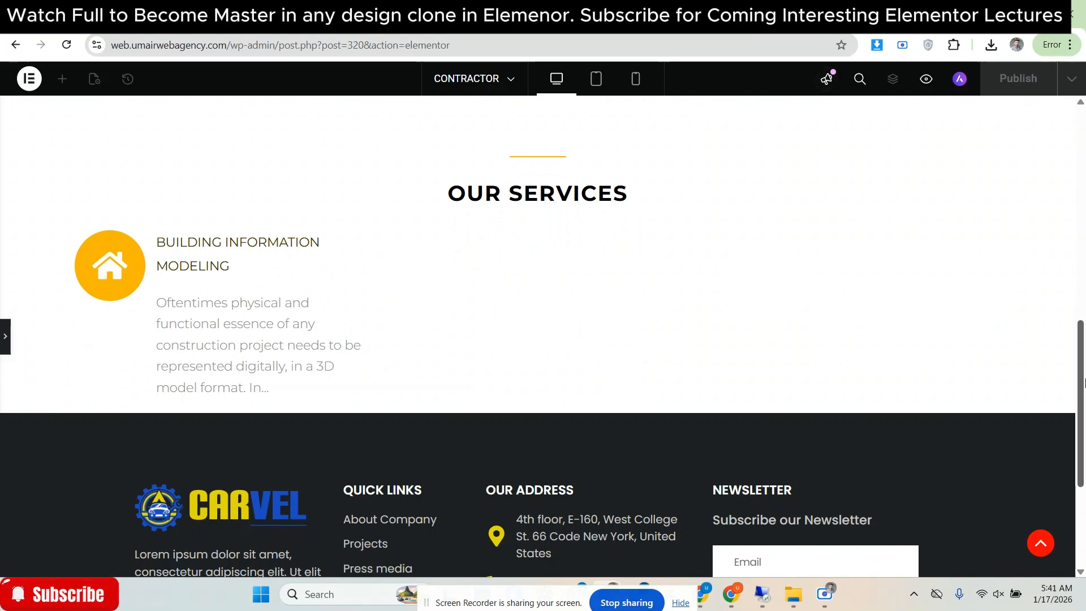
{"action": "key", "text": "ctrl+shift+Tab"}
{"action": "key", "text": "ctrl+Tab"}
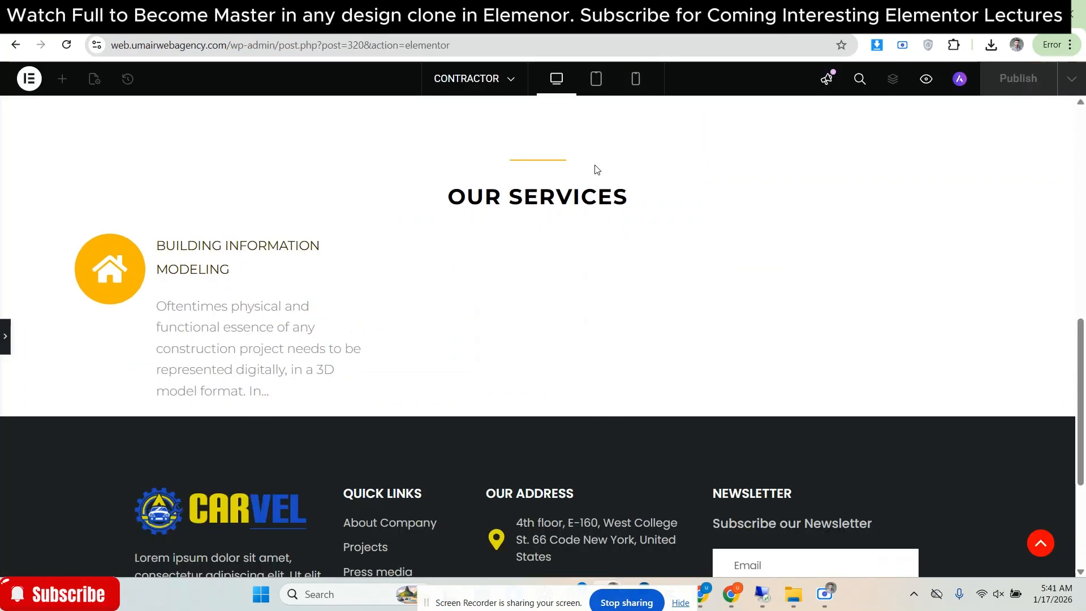
{"action": "key", "text": "ctrl+shift+Tab"}
{"action": "key", "text": "ctrl+Tab"}
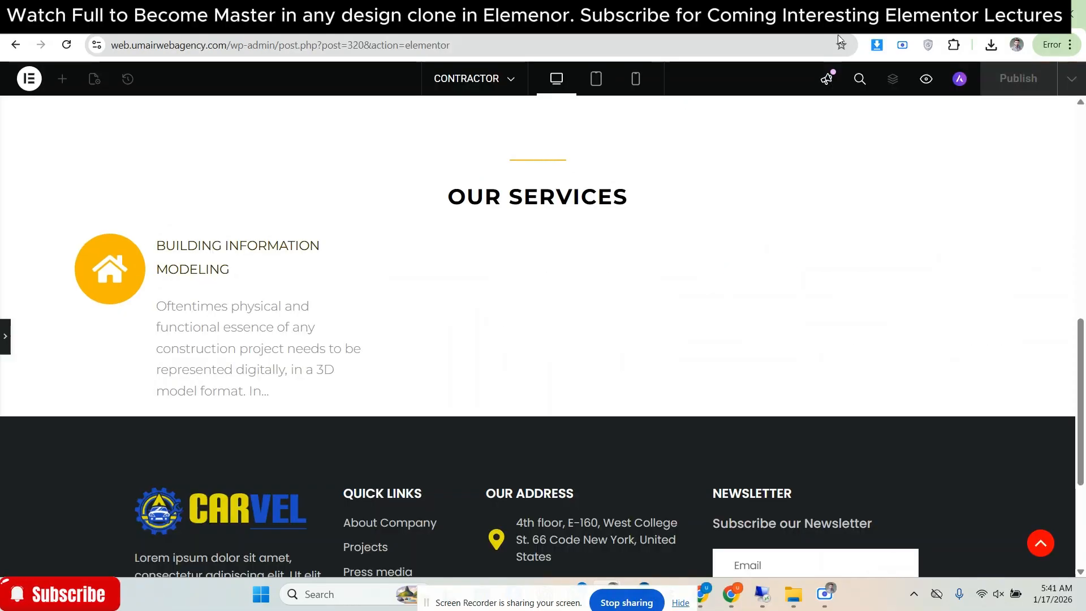
{"action": "key", "text": "ctrl+shift+Tab"}
{"action": "key", "text": "ctrl+shift+Tab"}
{"action": "key", "text": "ctrl+shift+Tab"}
{"action": "key", "text": "ctrl+shift+Tab"}
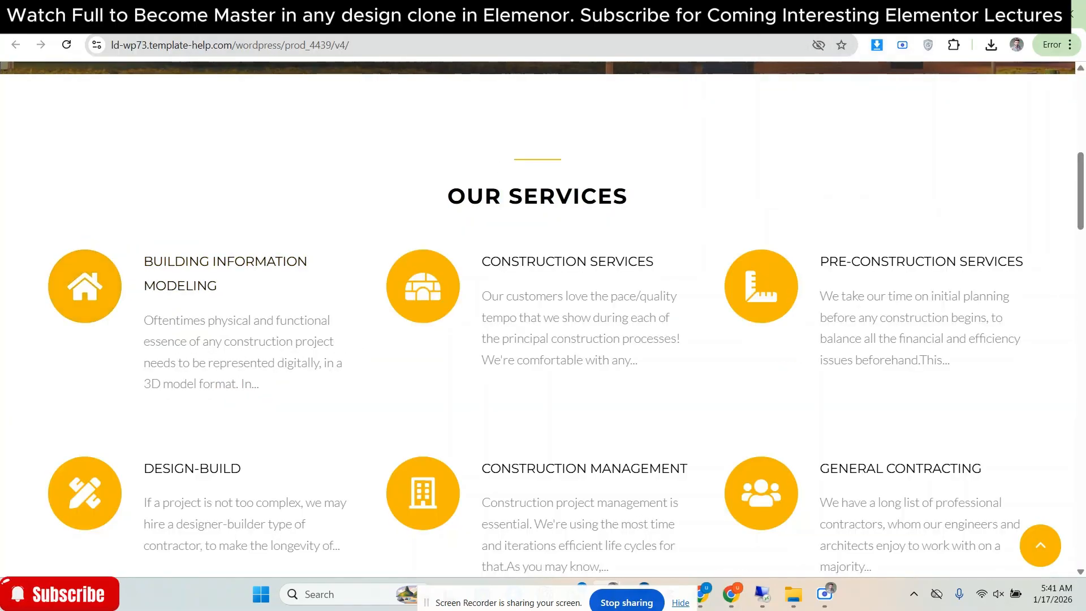
{"action": "key", "text": "ctrl+Tab"}
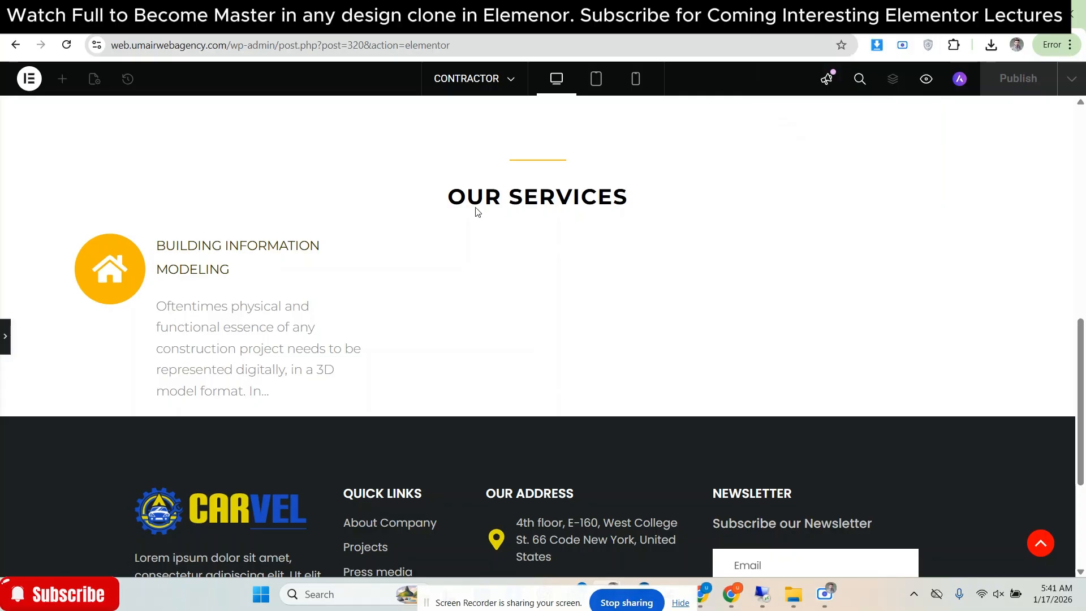
{"action": "key", "text": "ctrl+shift+Tab"}
{"action": "key", "text": "ctrl+shift+Tab"}
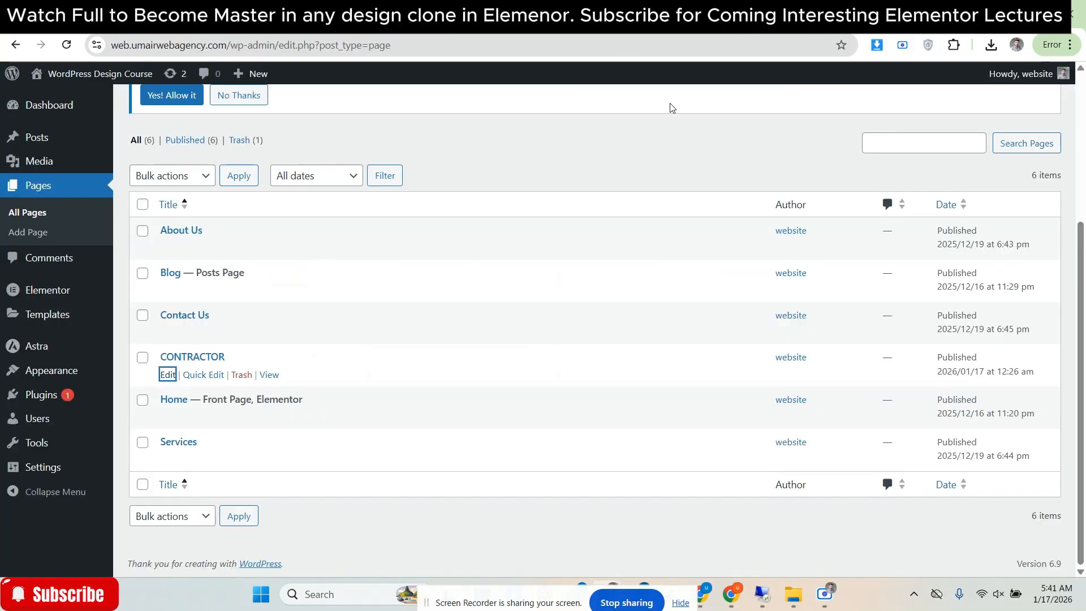
{"action": "key", "text": "ctrl+Tab"}
{"action": "key", "text": "ctrl+Tab"}
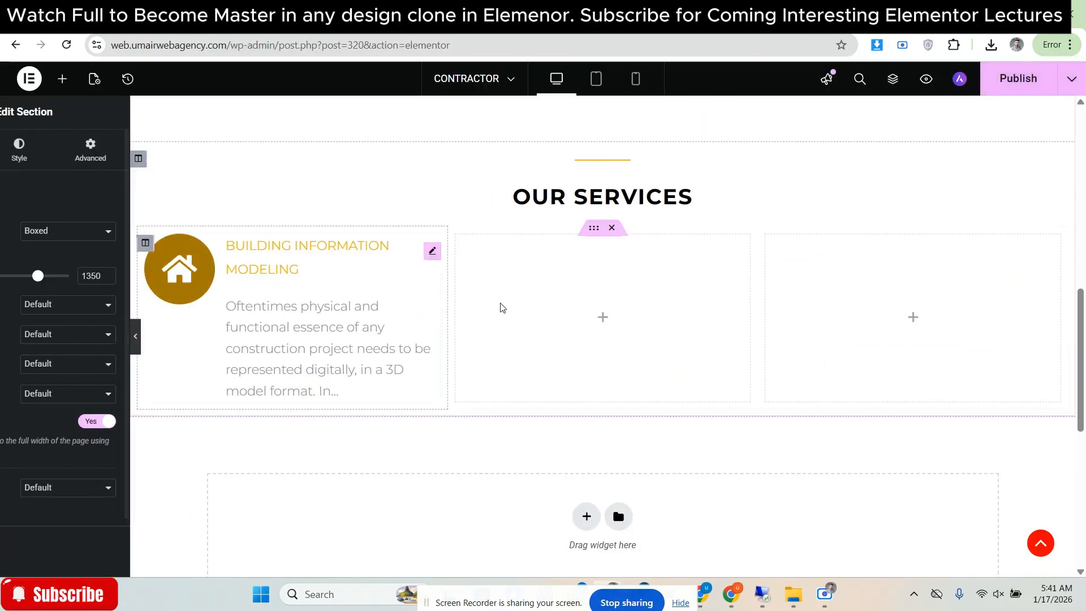
Unlink the margins of the icon boxes' inner section and set its top margin to about 27 px
{"action": "left_click", "coordinate": [629, 233]}
{"action": "left_click", "coordinate": [173, 150]}
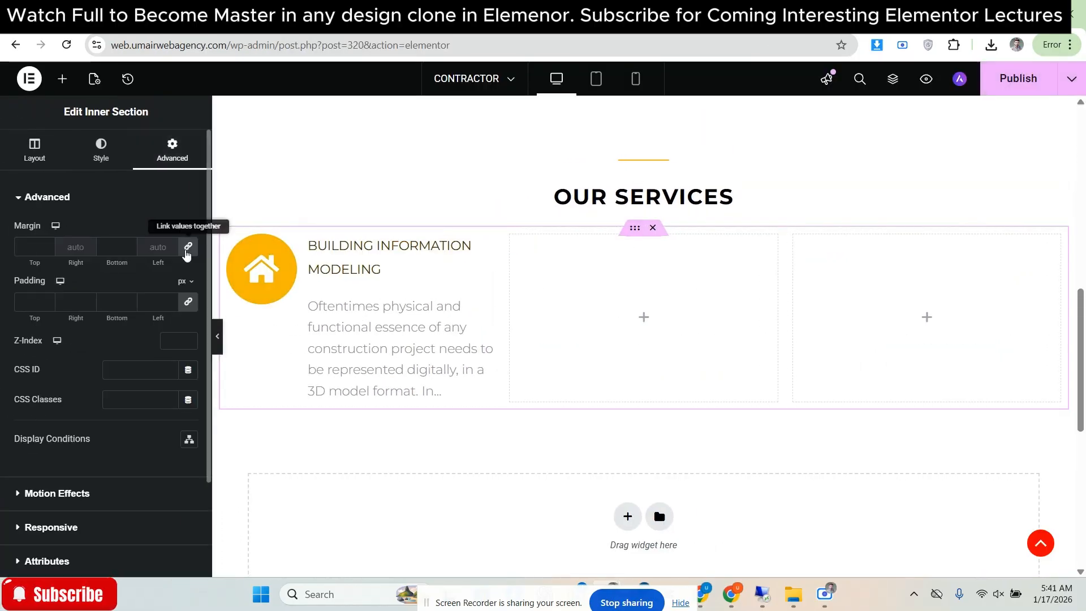
{"action": "left_click", "coordinate": [23, 248]}
{"action": "type", "text": "20"}
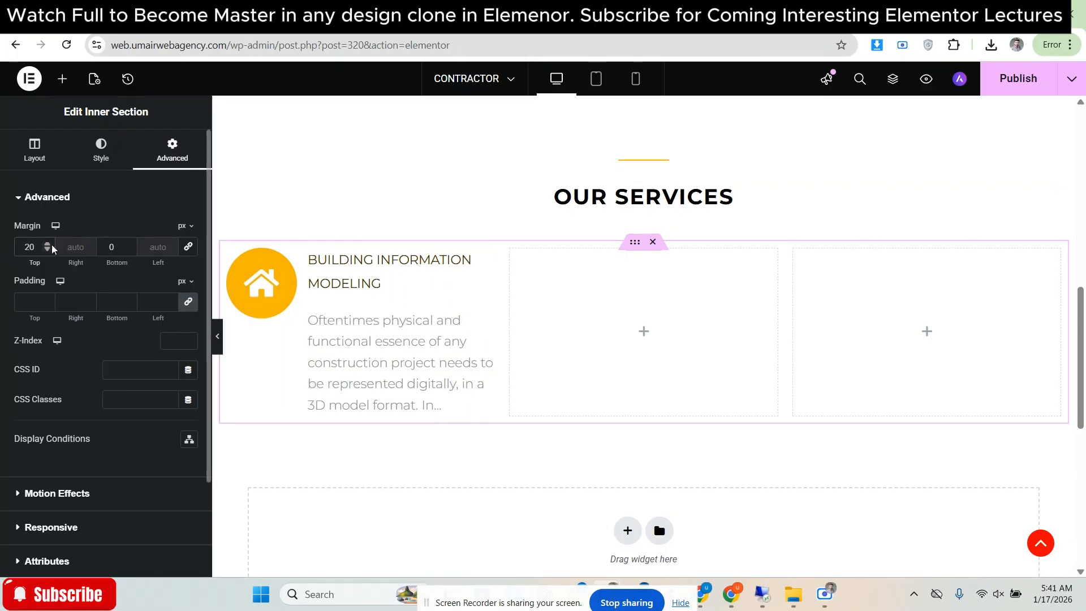
{"action": "left_click", "coordinate": [50, 245]}
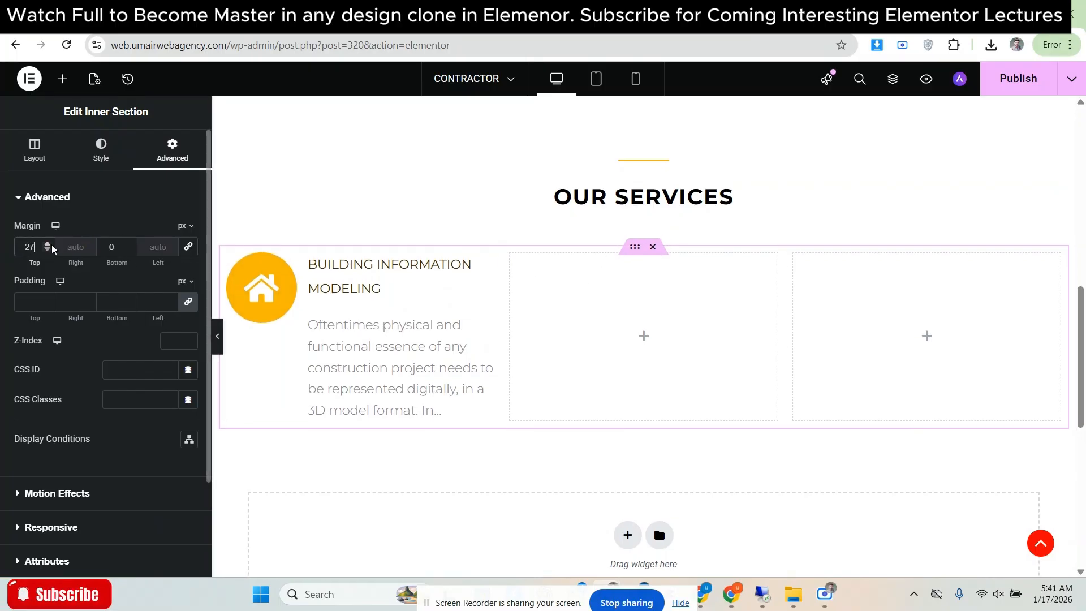
Set the OUR SERVICES outer section's content width to 1390 and inspect the layout in the full preview
{"action": "scroll", "coordinate": [631, 146], "scroll_direction": "up", "scroll_amount": 1}
{"action": "left_click", "coordinate": [643, 147]}
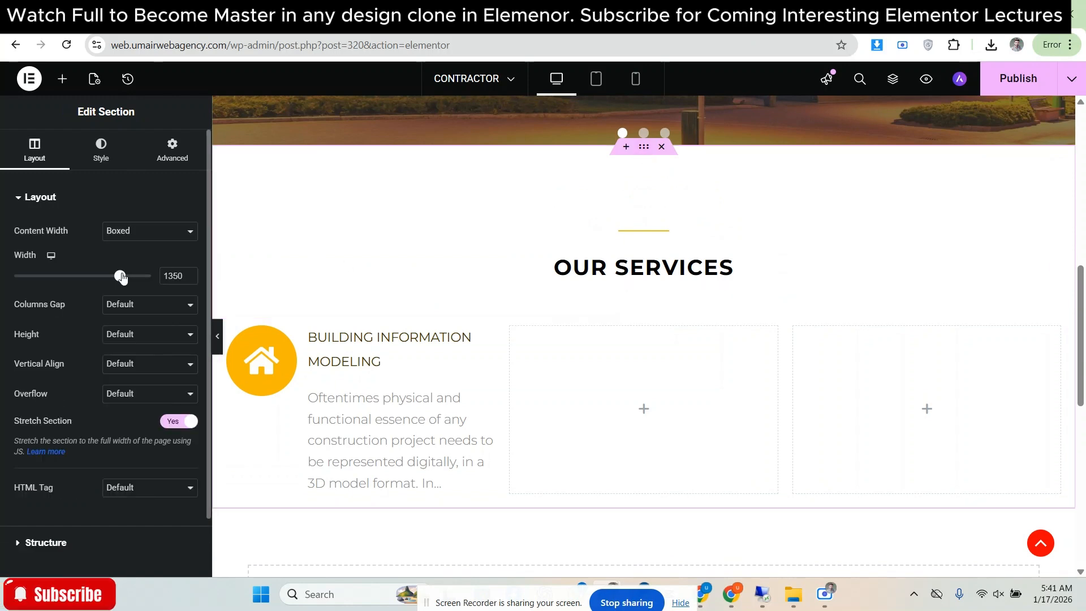
{"action": "left_click_drag", "start_coordinate": [127, 277], "coordinate": [128, 277]}
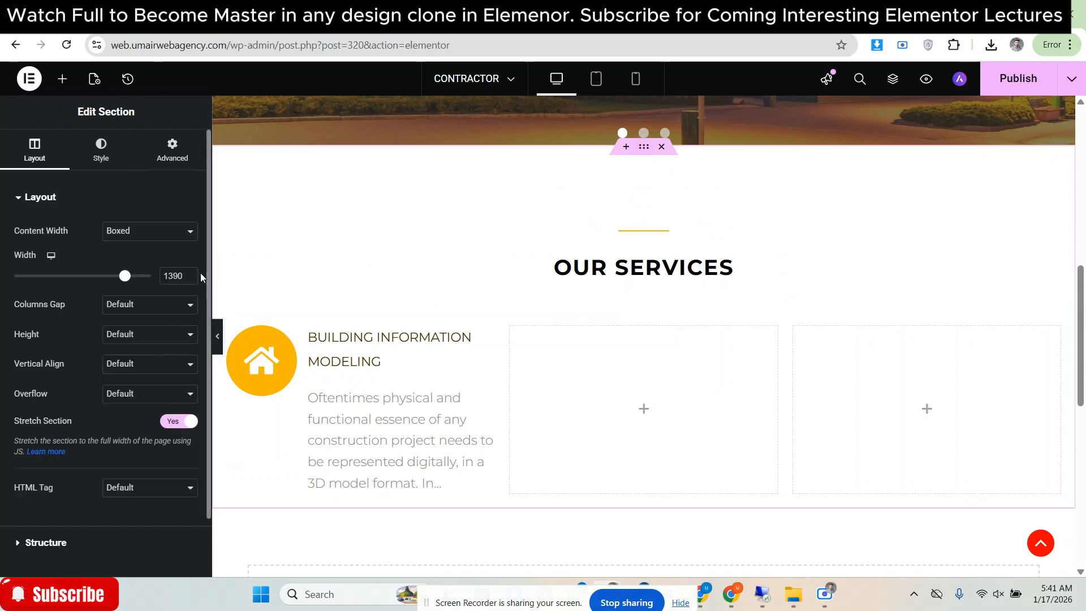
{"action": "left_click", "coordinate": [218, 334]}
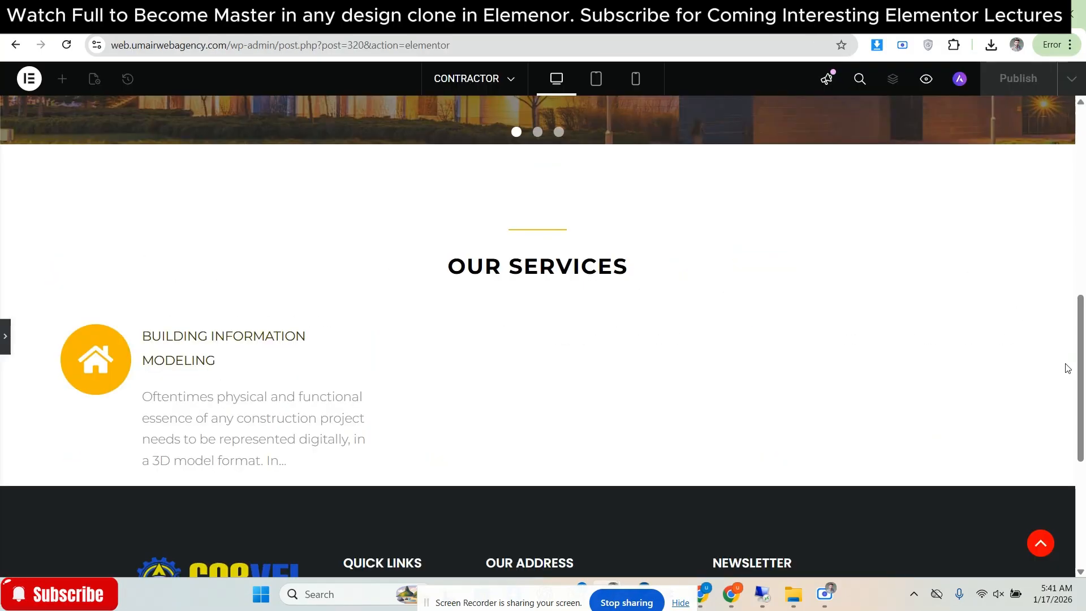
{"action": "scroll", "coordinate": [1080, 379], "scroll_direction": "down", "scroll_amount": 1}
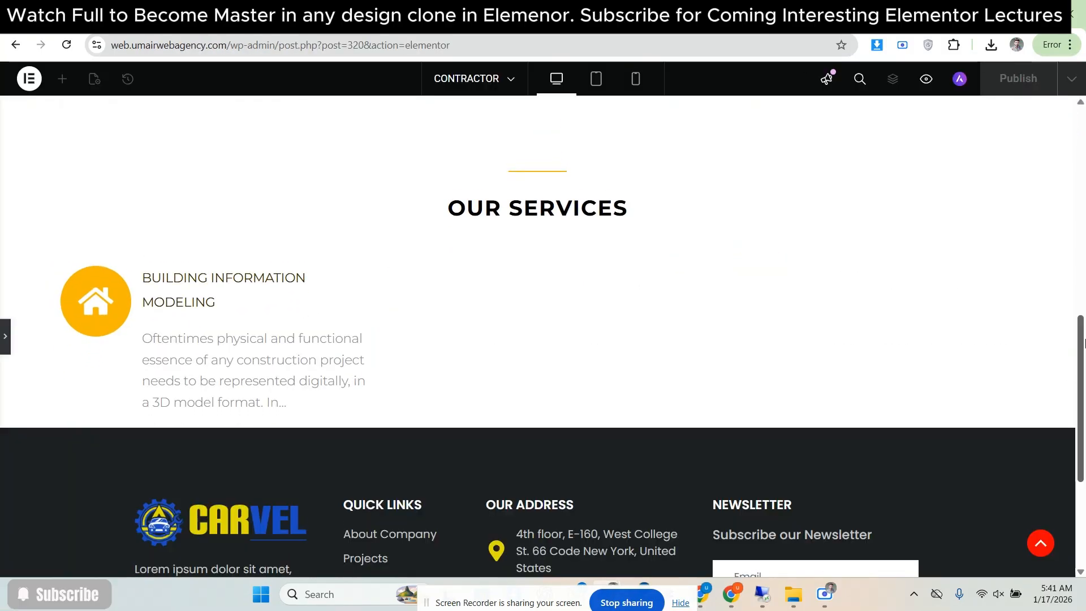
{"action": "scroll", "coordinate": [1083, 354], "scroll_direction": "down", "scroll_amount": 1}
{"action": "left_click_drag", "start_coordinate": [1085, 355], "coordinate": [1085, 349]}
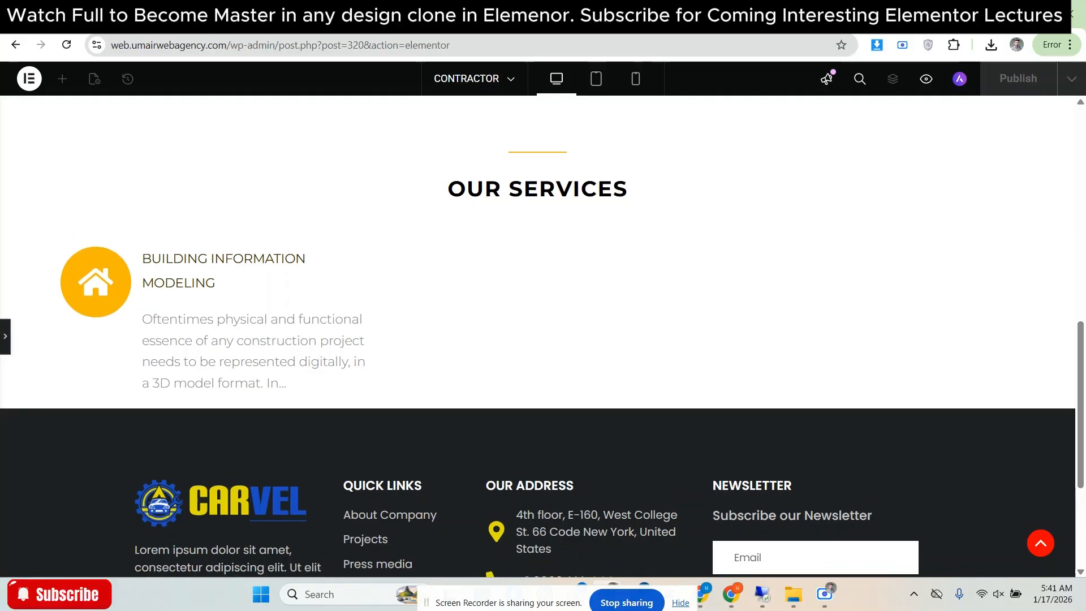
{"action": "scroll", "coordinate": [1046, 260], "scroll_direction": "up", "scroll_amount": 1}
{"action": "scroll", "coordinate": [1046, 260], "scroll_direction": "down", "scroll_amount": 1}
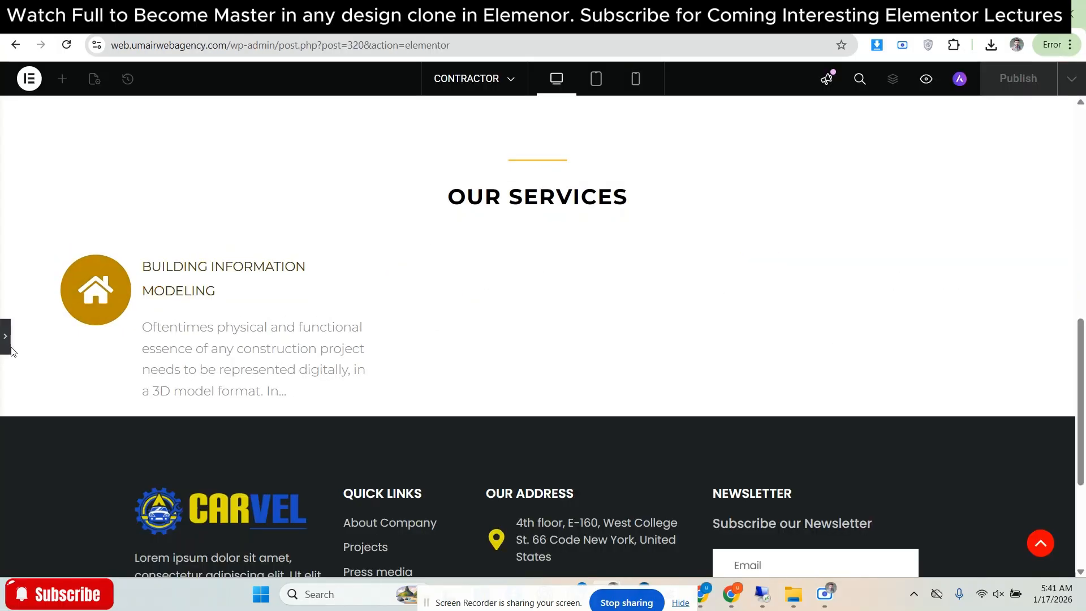
Widen the OUR SERVICES outer section's content slightly beyond 1390 and hide the editing controls
{"action": "left_click", "coordinate": [5, 335]}
{"action": "scroll", "coordinate": [302, 281], "scroll_direction": "up", "scroll_amount": 1}
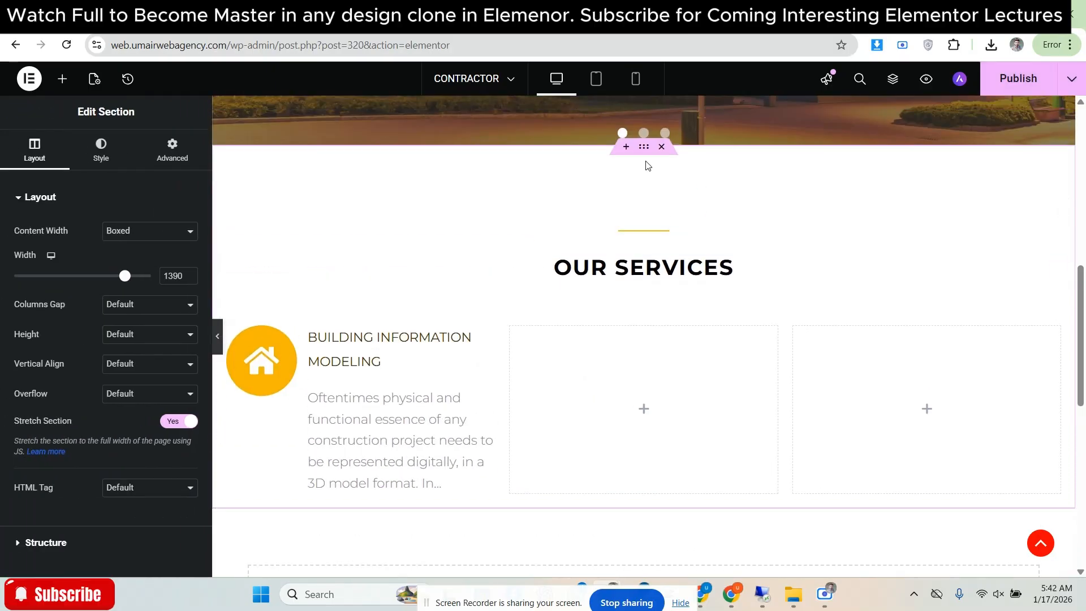
{"action": "left_click", "coordinate": [192, 275]}
{"action": "left_click", "coordinate": [217, 336]}
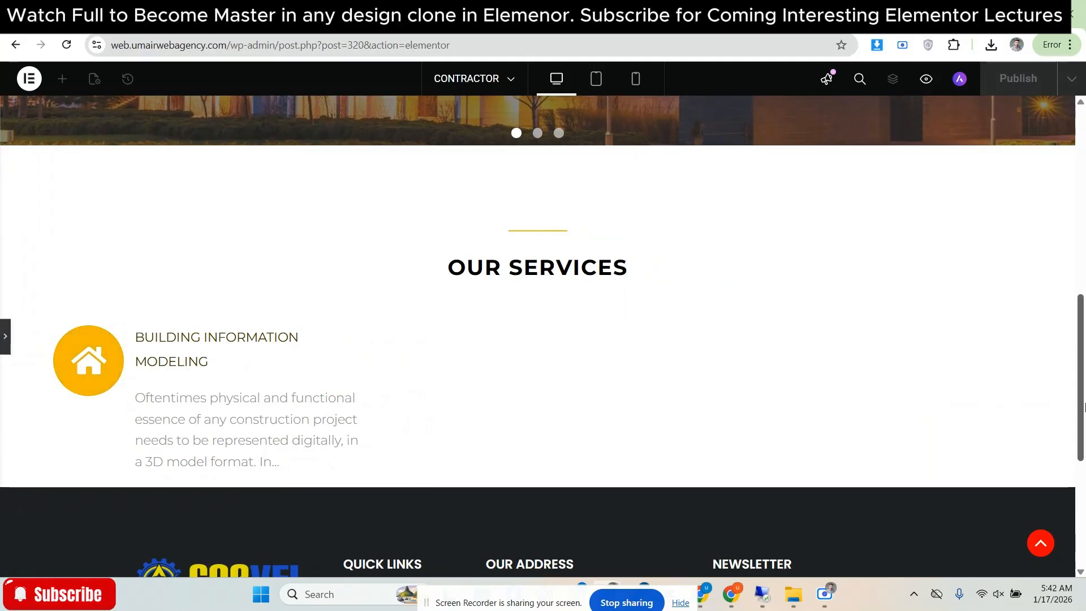
Line up the heading on both pages and compare the first service item's position and spacing with the reference
{"action": "left_click_drag", "start_coordinate": [1085, 408], "coordinate": [1085, 428]}
{"action": "left_click", "coordinate": [679, 14]}
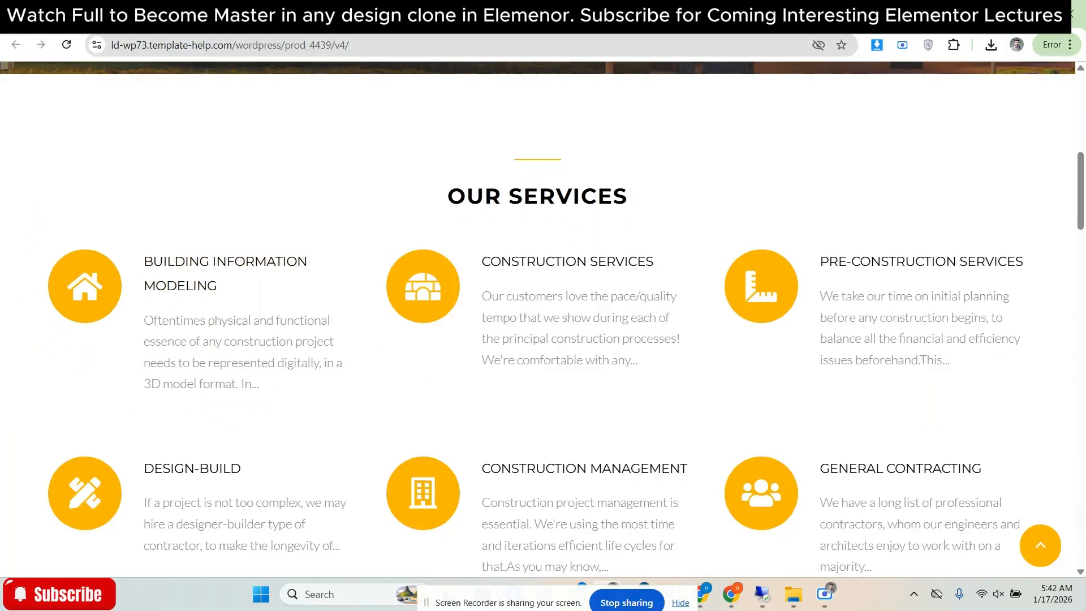
{"action": "left_click", "coordinate": [809, 16]}
{"action": "left_click_drag", "start_coordinate": [1084, 355], "coordinate": [1084, 356]}
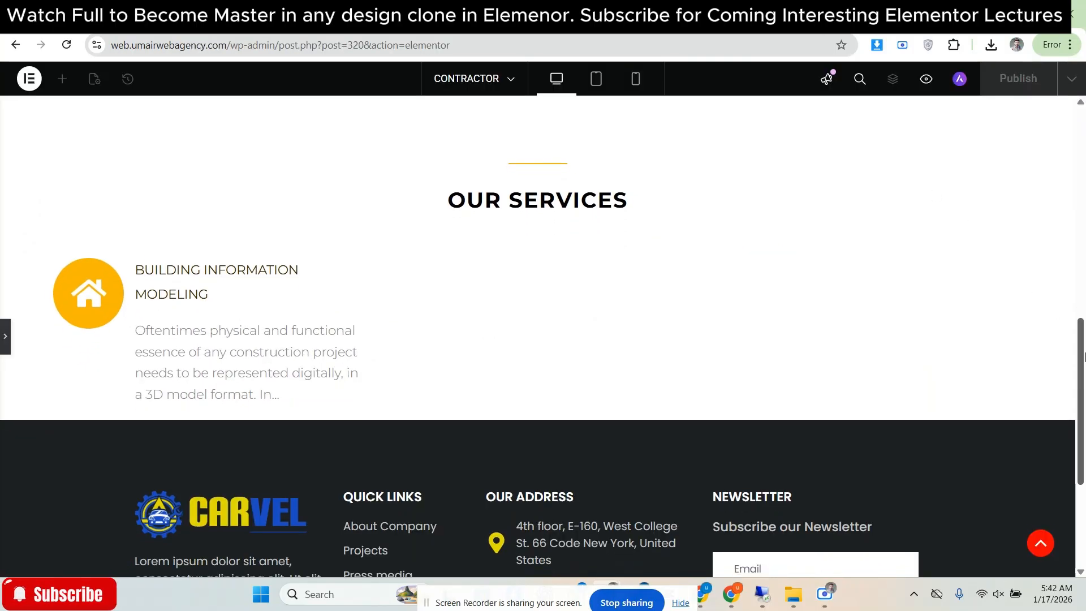
{"action": "left_click", "coordinate": [678, 15]}
{"action": "left_click", "coordinate": [741, 15]}
{"action": "left_click", "coordinate": [809, 16]}
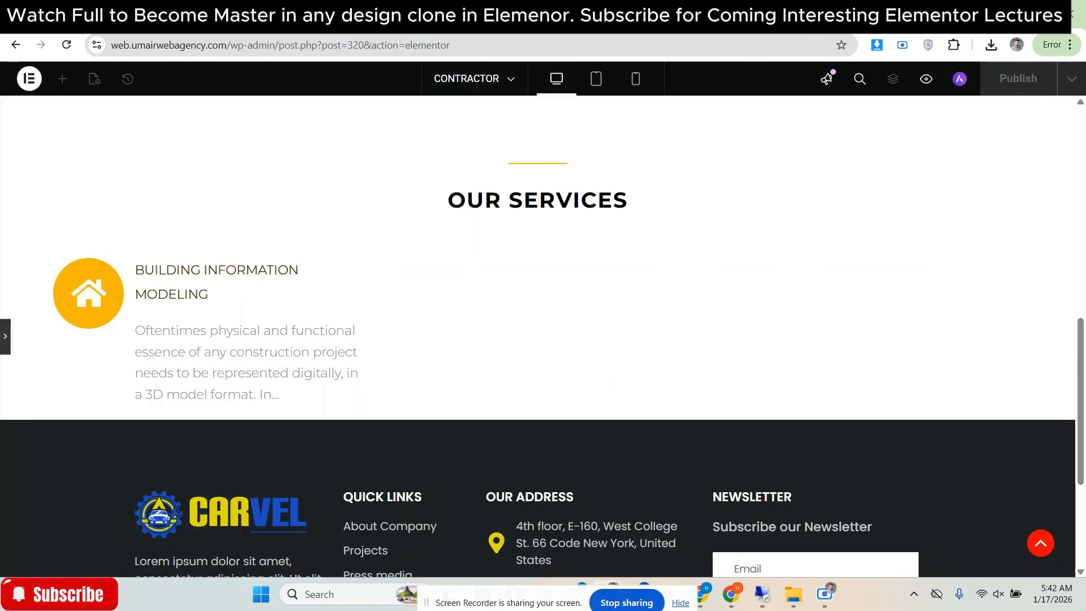
{"action": "left_click", "coordinate": [678, 15]}
{"action": "left_click", "coordinate": [809, 15]}
{"action": "left_click_drag", "start_coordinate": [1084, 369], "coordinate": [1084, 370]}
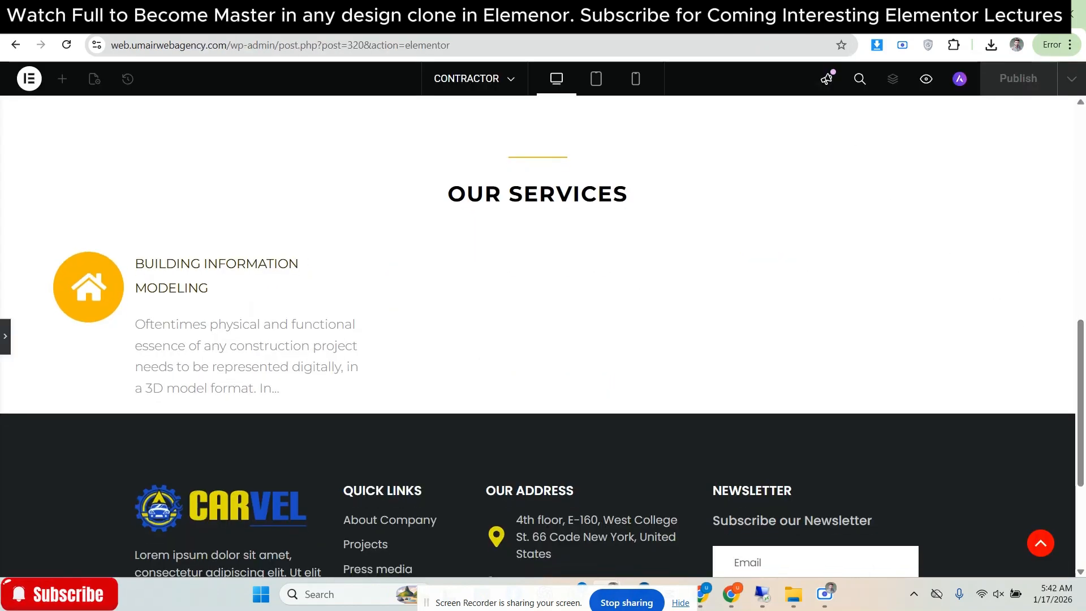
{"action": "left_click", "coordinate": [679, 15]}
{"action": "left_click", "coordinate": [809, 15]}
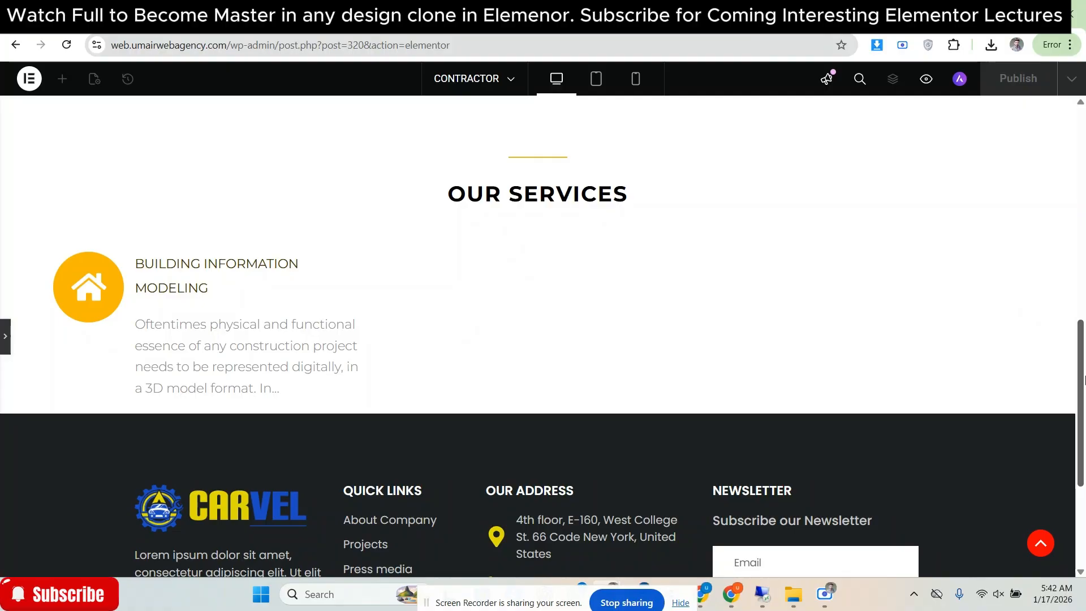
{"action": "left_click_drag", "start_coordinate": [1081, 370], "coordinate": [1081, 371]}
{"action": "left_click", "coordinate": [678, 15]}
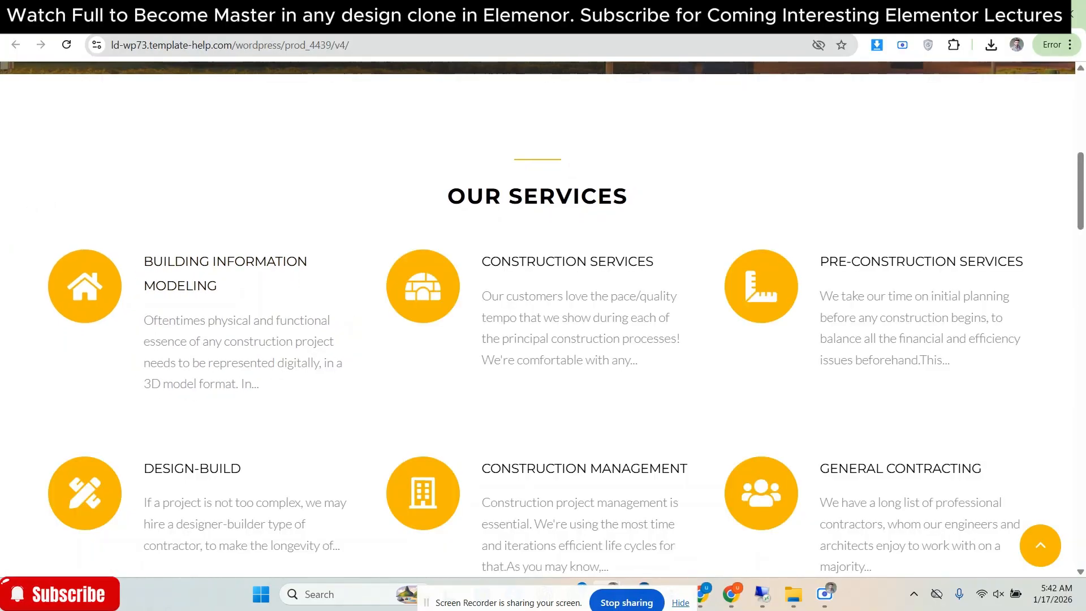
Compare the first service item's edge alignment, icon size and text offset with the reference page
{"action": "left_click", "coordinate": [809, 15]}
{"action": "scroll", "coordinate": [86, 361], "scroll_direction": "up", "scroll_amount": 1}
{"action": "scroll", "coordinate": [87, 361], "scroll_direction": "down", "scroll_amount": 1}
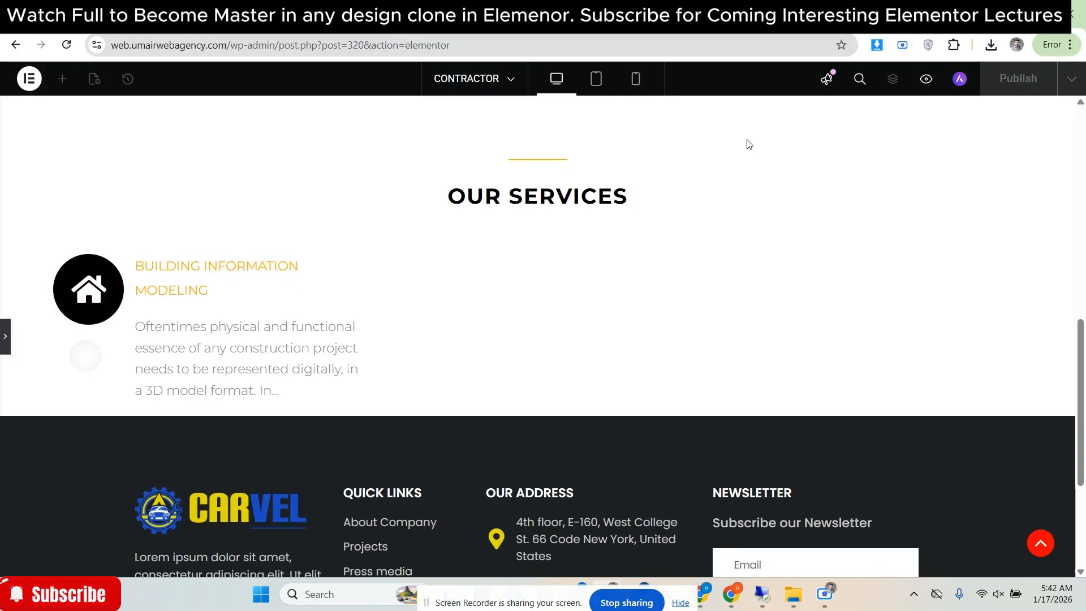
{"action": "left_click", "coordinate": [678, 15]}
{"action": "left_click", "coordinate": [809, 15]}
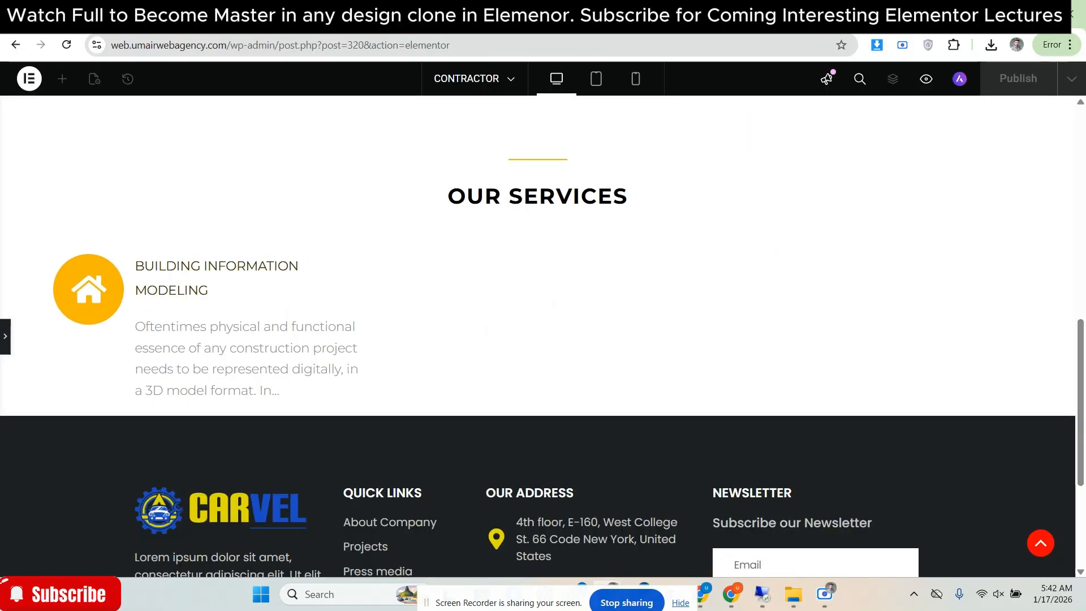
{"action": "left_click", "coordinate": [679, 16]}
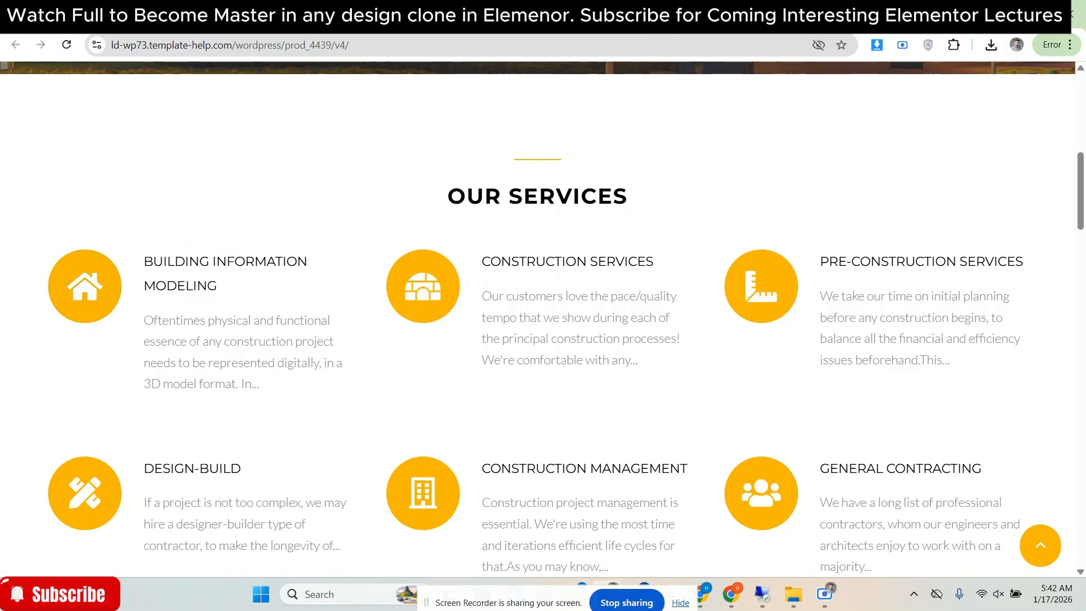
{"action": "left_click", "coordinate": [780, 16]}
Fine-tune the OUR SERVICES outer section's content width to 1420 and check it in the full preview
{"action": "left_click", "coordinate": [6, 336]}
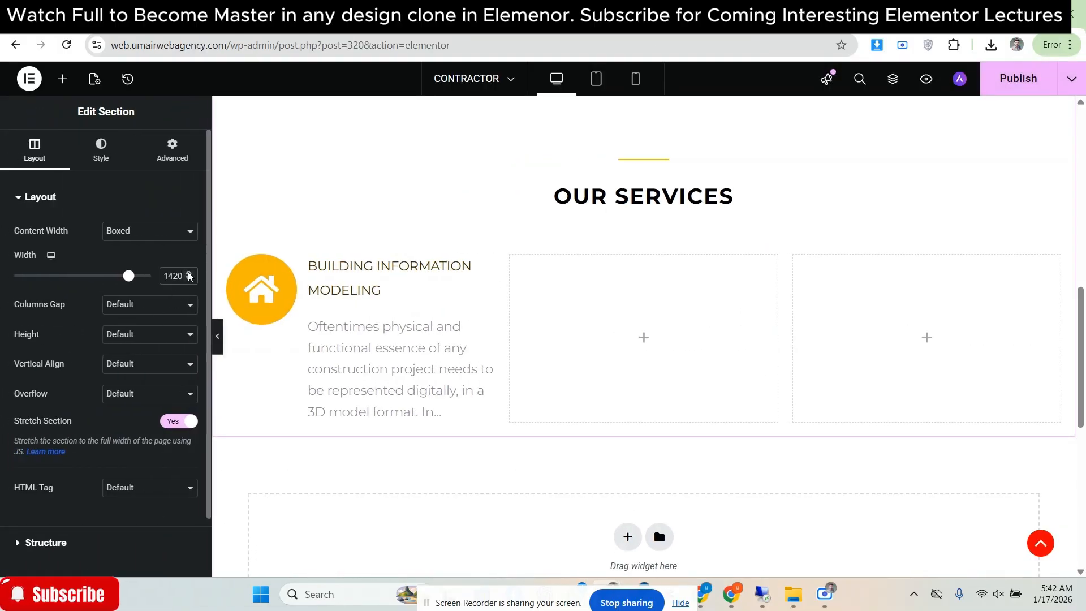
{"action": "left_click", "coordinate": [189, 274]}
{"action": "left_click", "coordinate": [218, 336]}
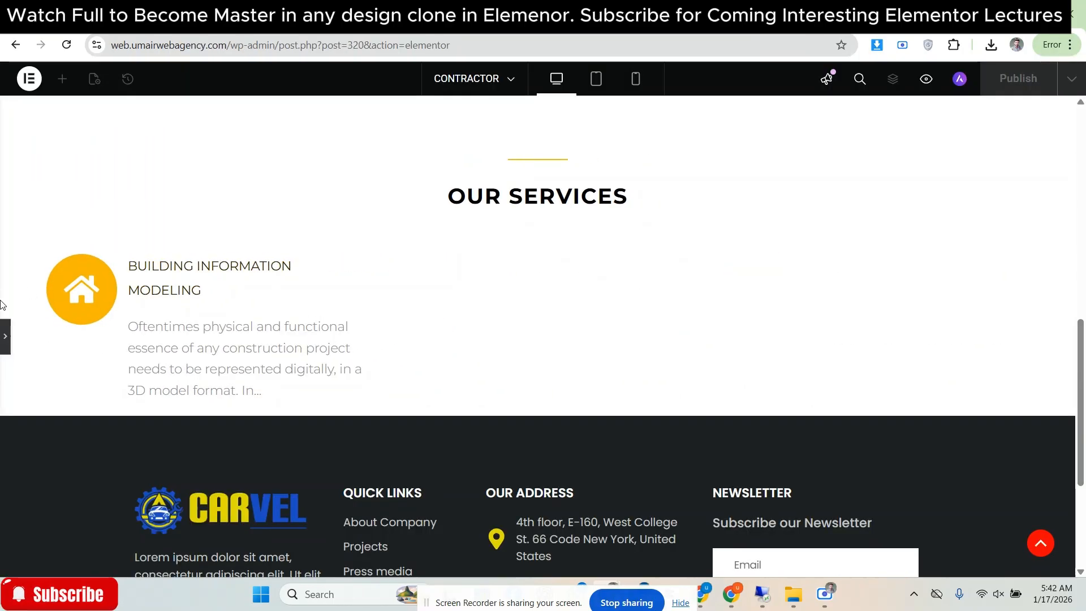
{"action": "left_click", "coordinate": [5, 336]}
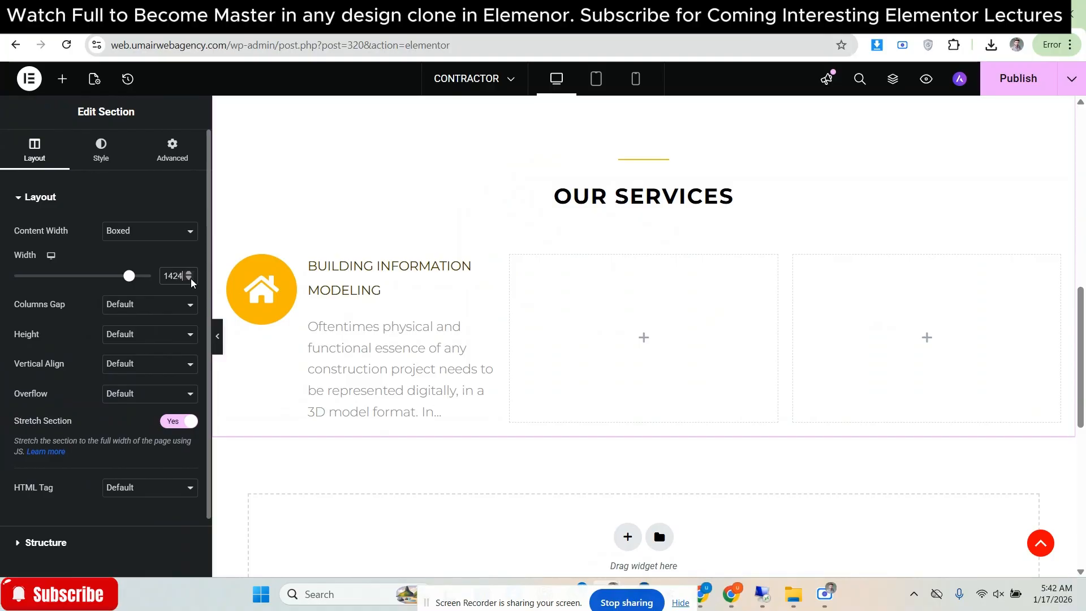
{"action": "left_click", "coordinate": [189, 278]}
{"action": "left_click", "coordinate": [188, 278]}
{"action": "left_click", "coordinate": [218, 336]}
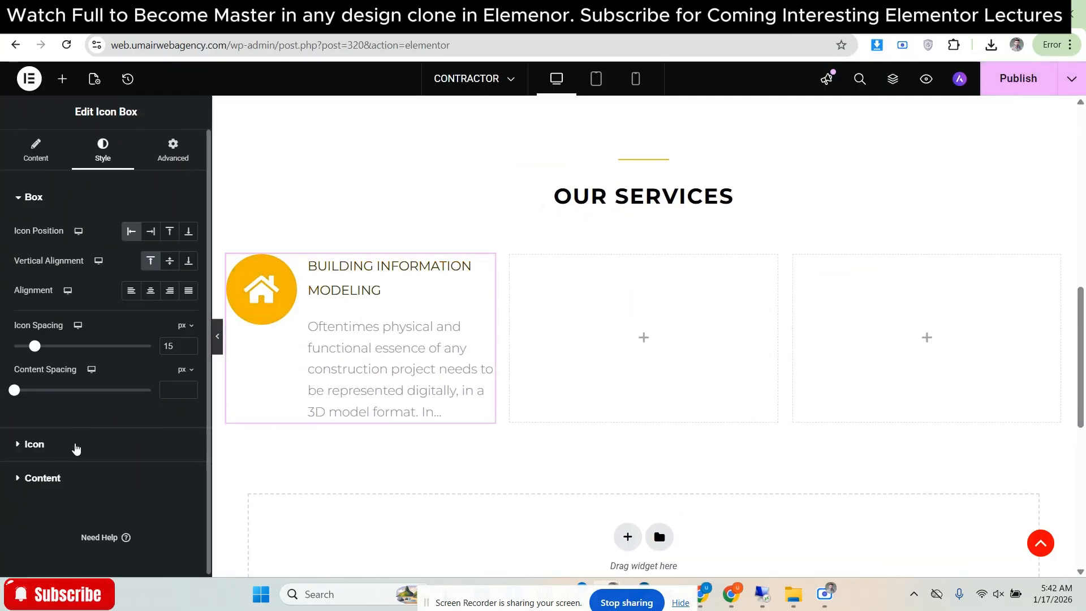
Set the icon size of the BUILDING INFORMATION MODELING icon box to 55 px and check it in the full preview
{"action": "left_click", "coordinate": [77, 447]}
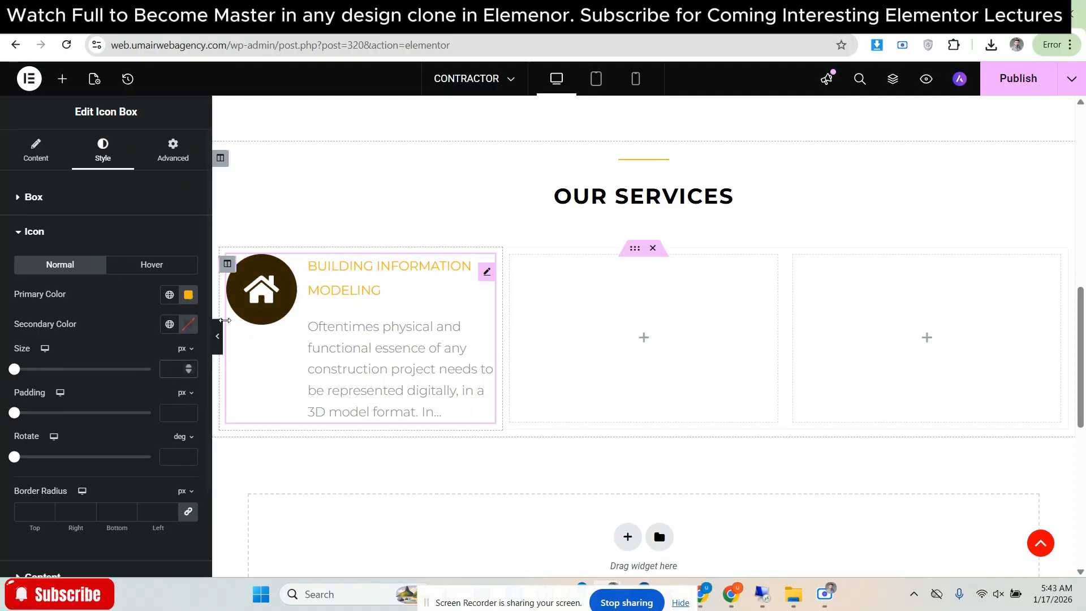
{"action": "type", "text": "55"}
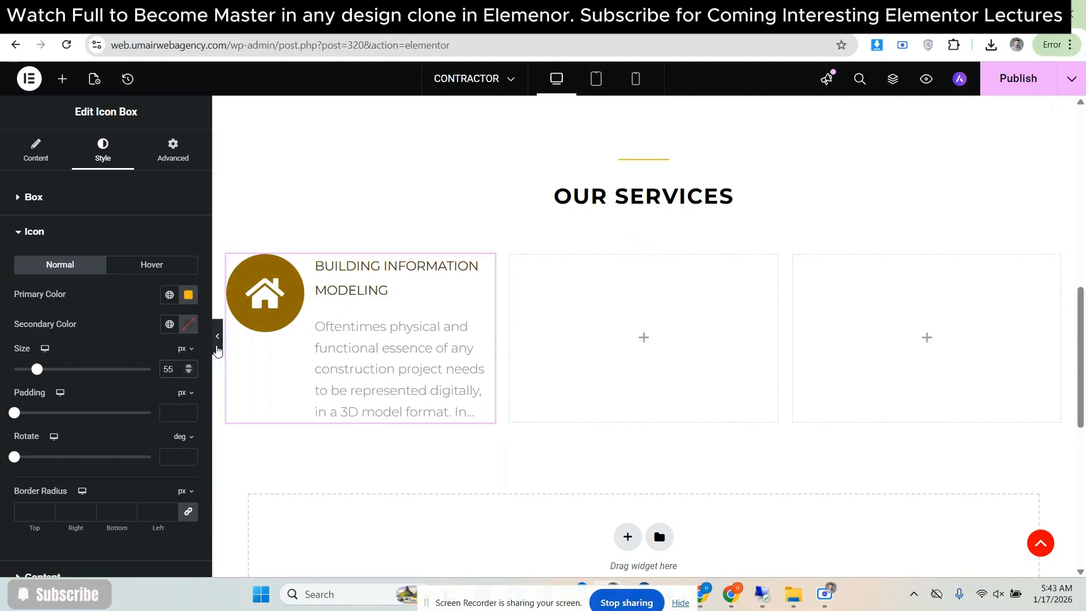
{"action": "left_click", "coordinate": [217, 336]}
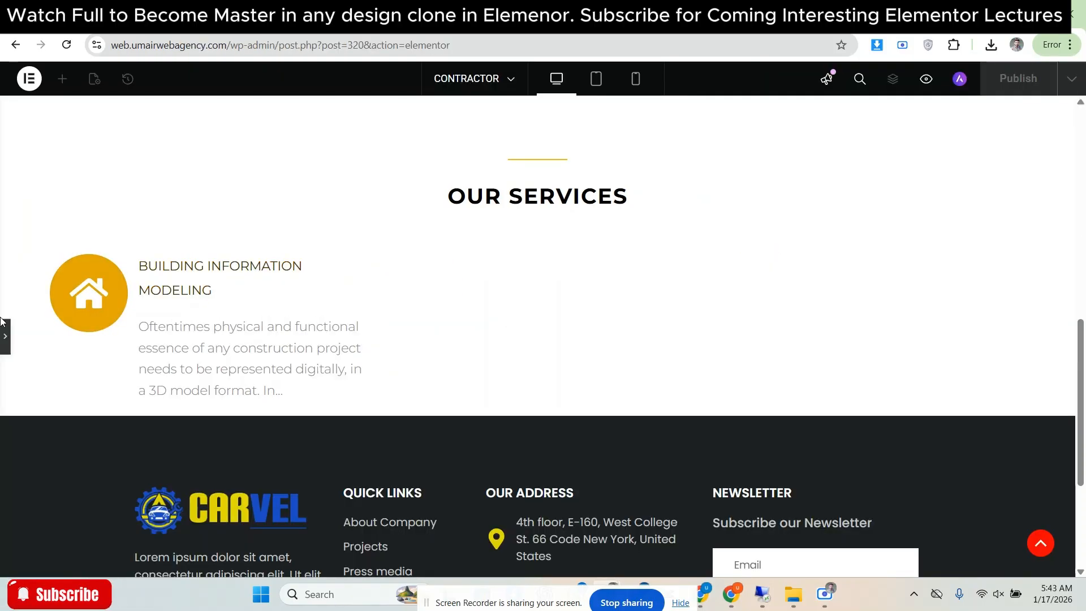
{"action": "left_click", "coordinate": [5, 339]}
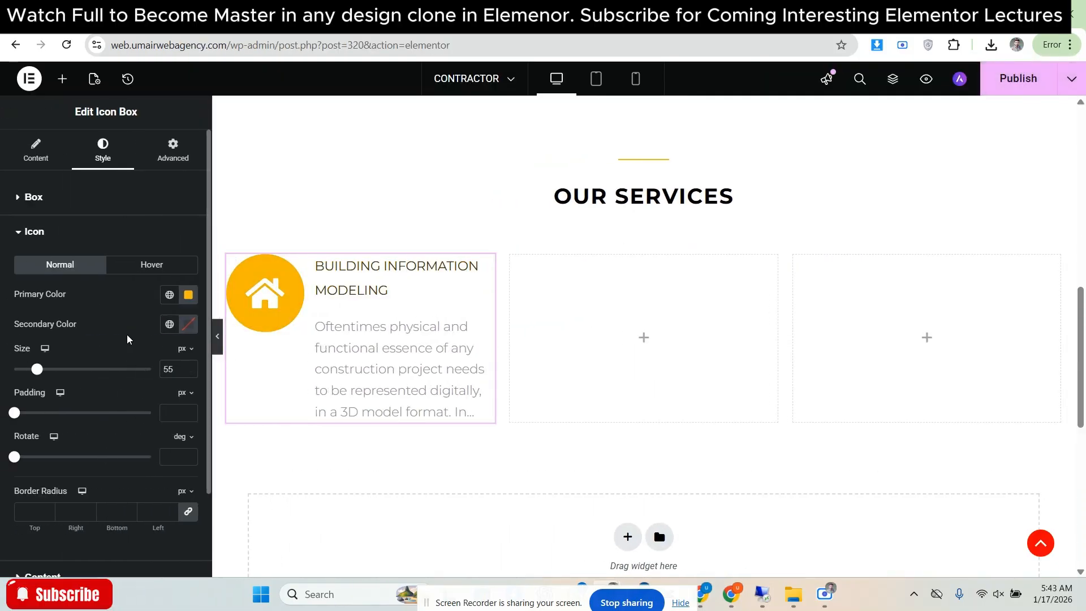
Set the spacing between the icon and the text of the BUILDING INFORMATION MODELING icon box to 35 px
{"action": "left_click", "coordinate": [104, 198]}
{"action": "left_click_drag", "start_coordinate": [43, 347], "coordinate": [70, 346]}
{"action": "left_click", "coordinate": [218, 337]}
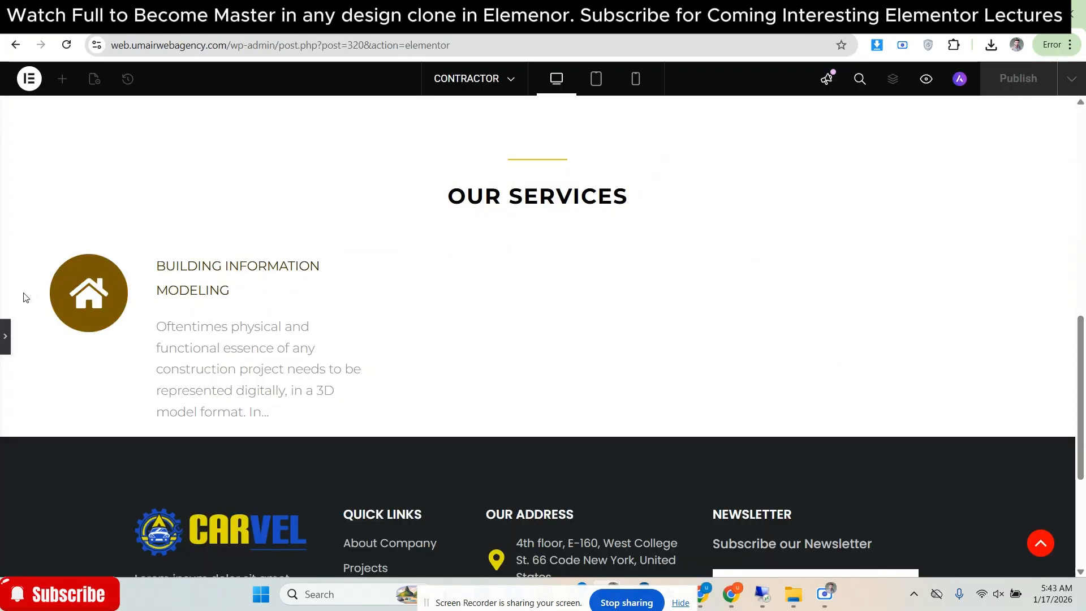
{"action": "left_click", "coordinate": [5, 336]}
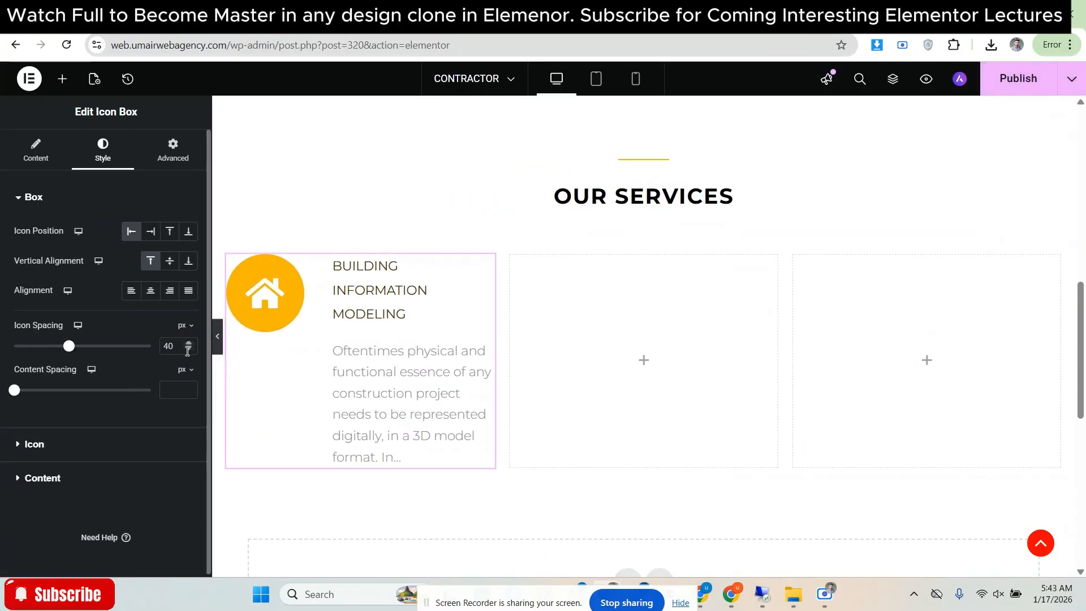
{"action": "left_click", "coordinate": [188, 349]}
{"action": "left_click", "coordinate": [188, 350]}
{"action": "left_click", "coordinate": [188, 349]}
{"action": "left_click", "coordinate": [188, 349]}
{"action": "left_click", "coordinate": [187, 349]}
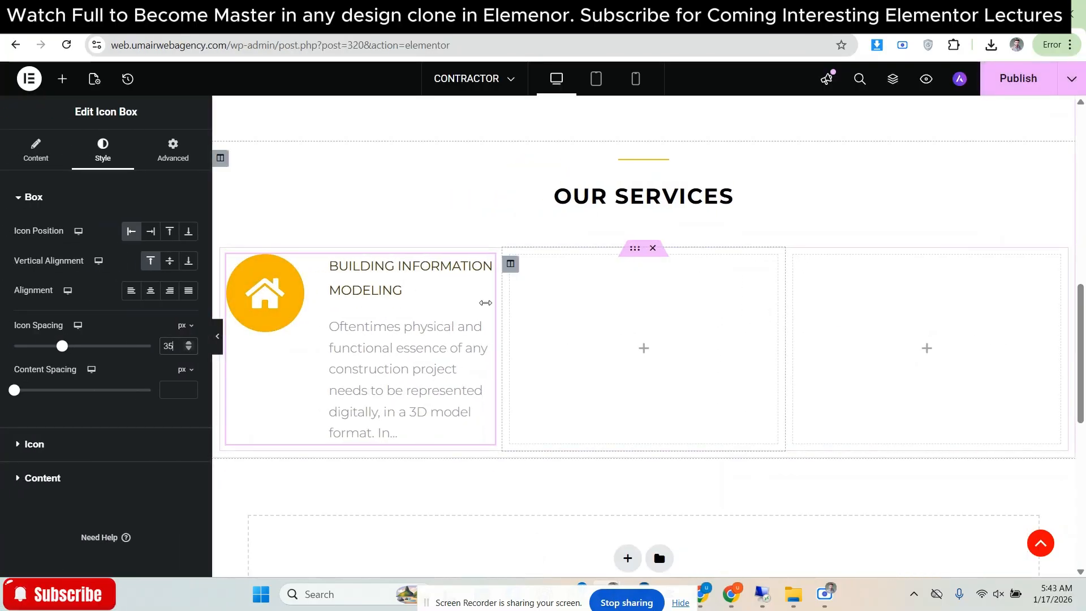
Set the OUR SERVICES outer section's content width to 1430 and inspect the layout in the full preview
{"action": "scroll", "coordinate": [645, 236], "scroll_direction": "up", "scroll_amount": 3}
{"action": "left_click", "coordinate": [644, 217]}
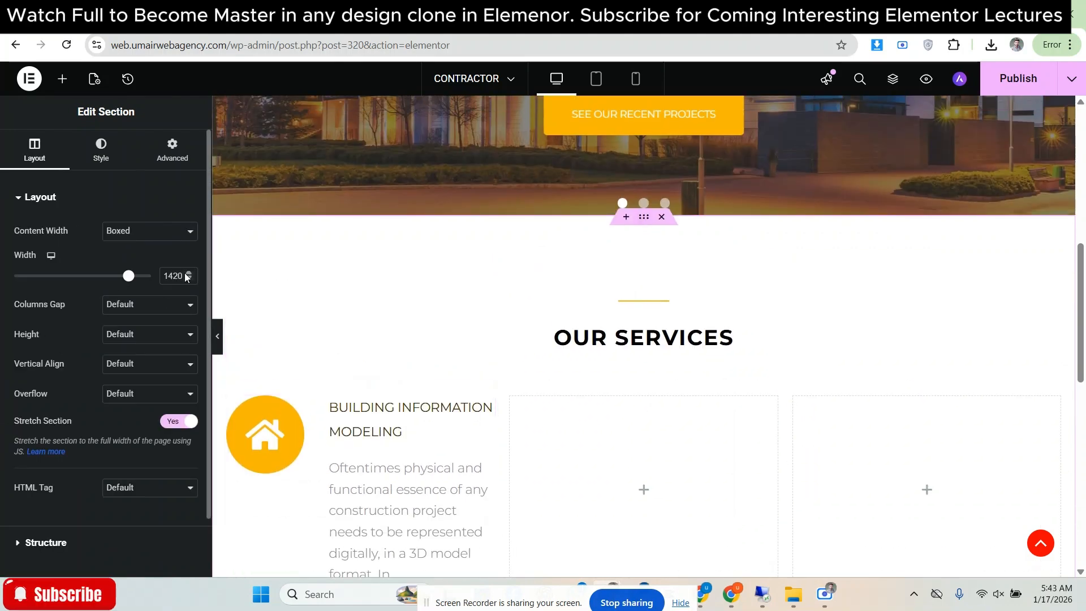
{"action": "left_click", "coordinate": [217, 336]}
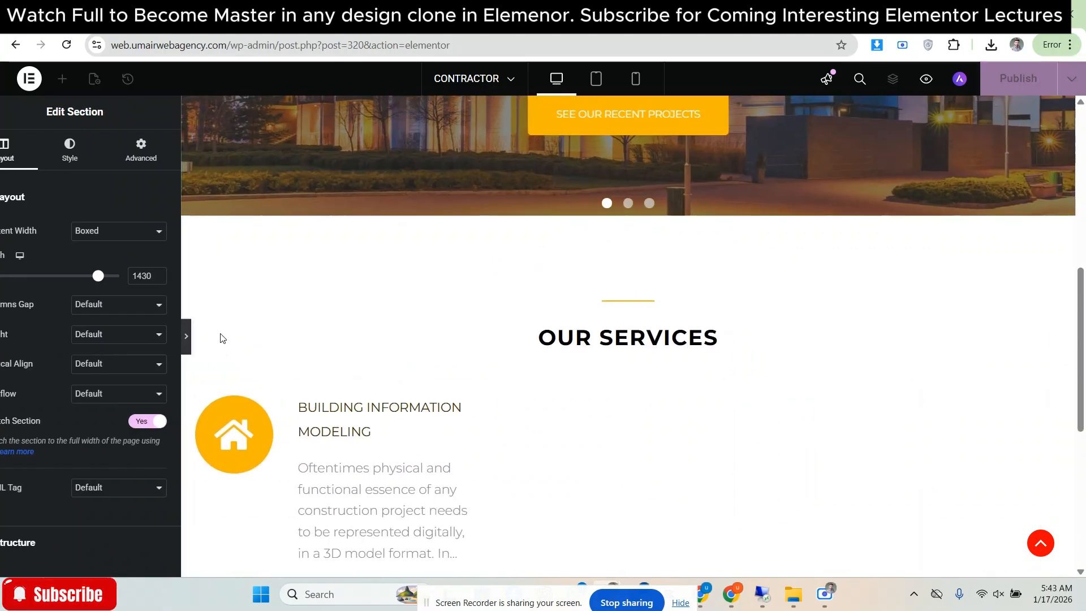
{"action": "scroll", "coordinate": [1084, 357], "scroll_direction": "down", "scroll_amount": 1}
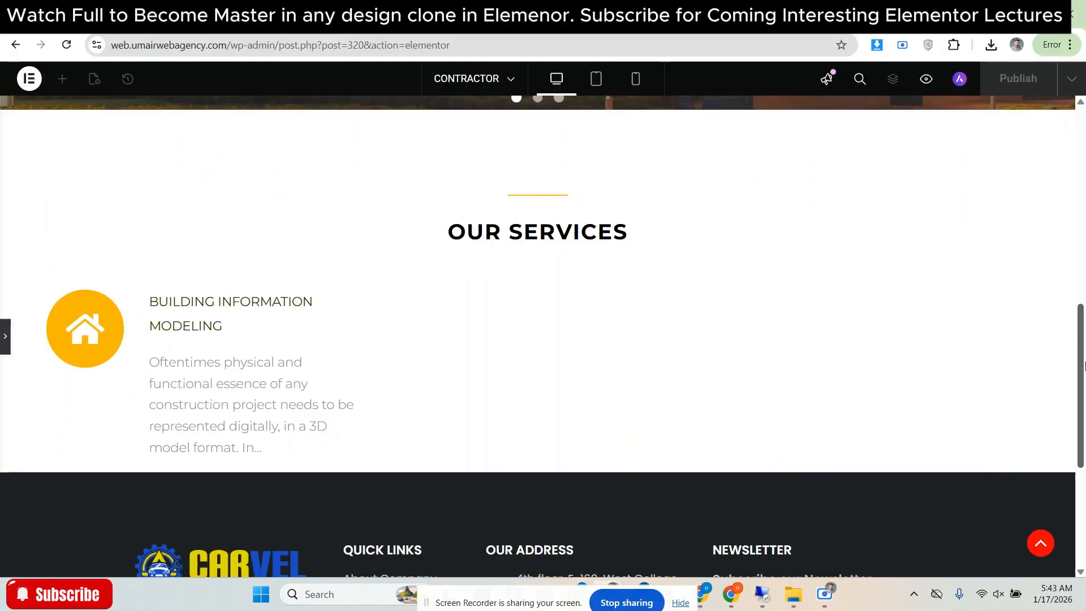
{"action": "left_click_drag", "start_coordinate": [1084, 364], "coordinate": [1083, 372]}
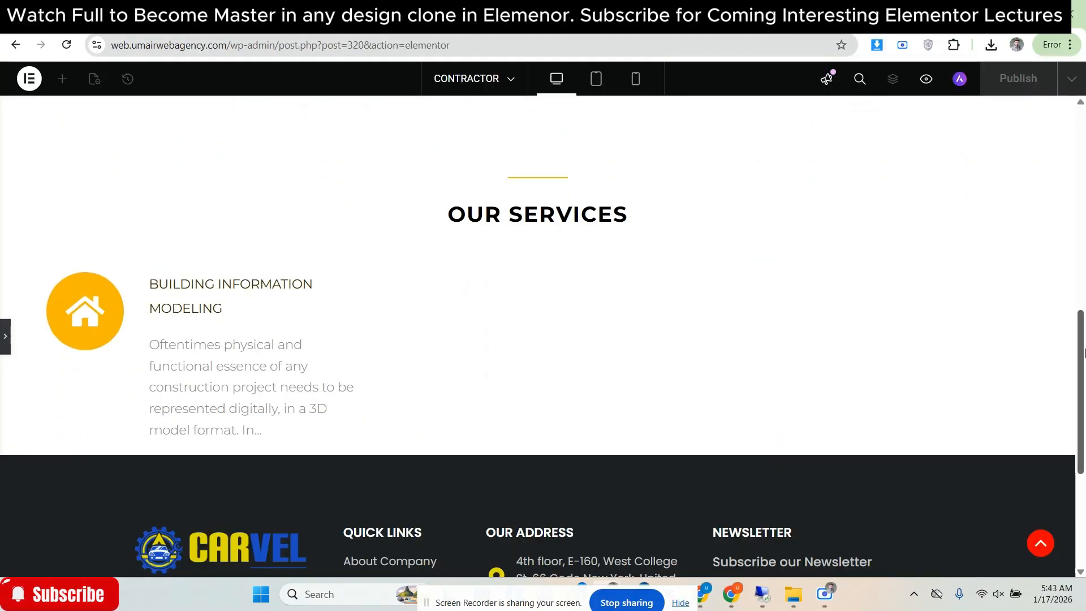
{"action": "left_click_drag", "start_coordinate": [1084, 354], "coordinate": [1083, 359]}
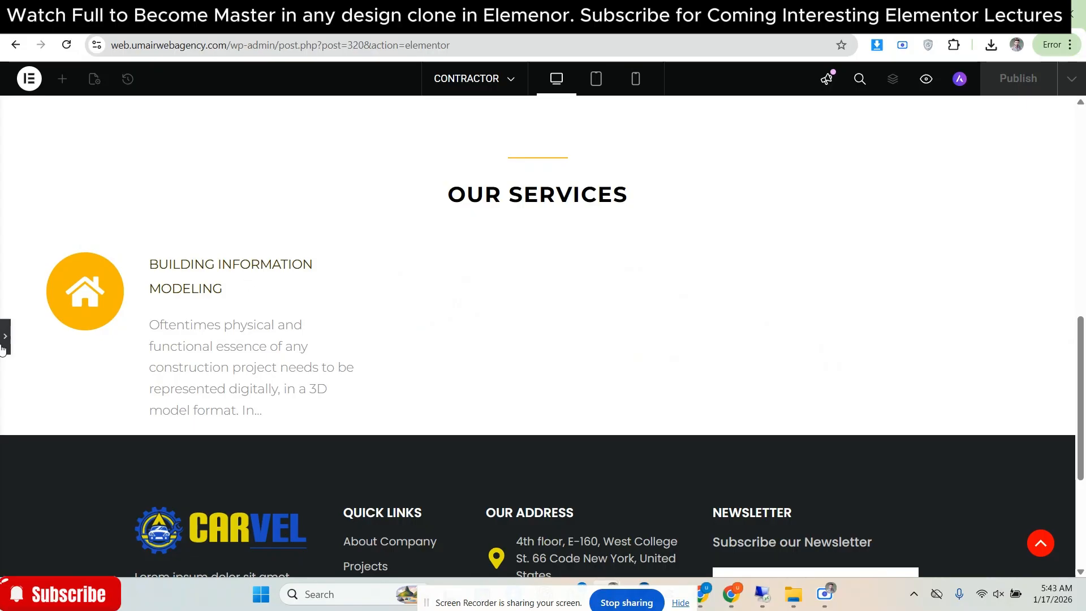
Reduce the BUILDING INFORMATION MODELING icon's size to 52 px and view the result without the editing controls
{"action": "left_click", "coordinate": [5, 339]}
{"action": "left_click", "coordinate": [286, 277]}
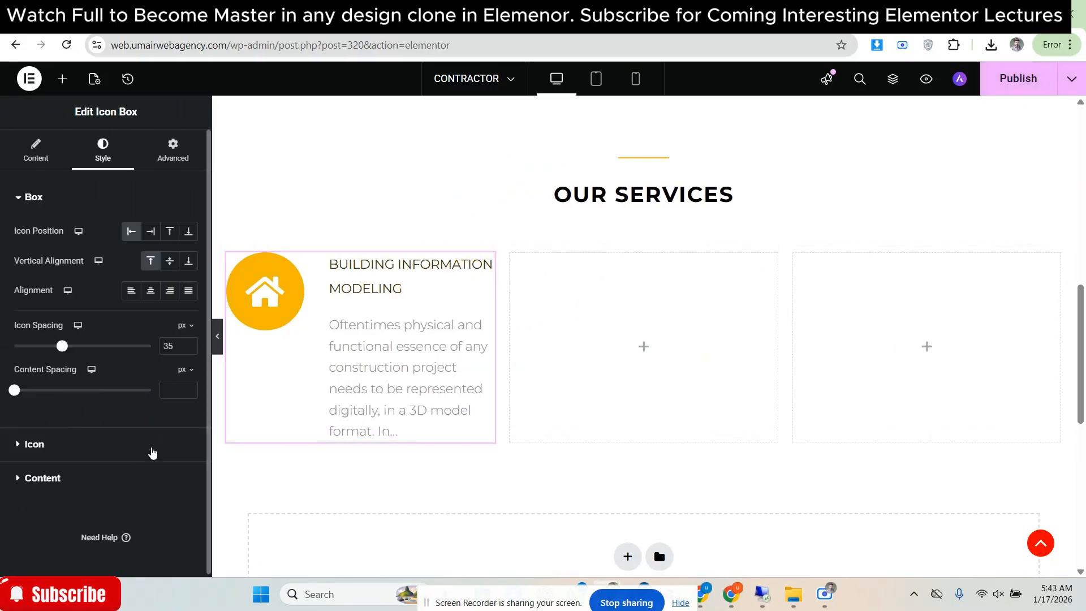
{"action": "left_click", "coordinate": [97, 445]}
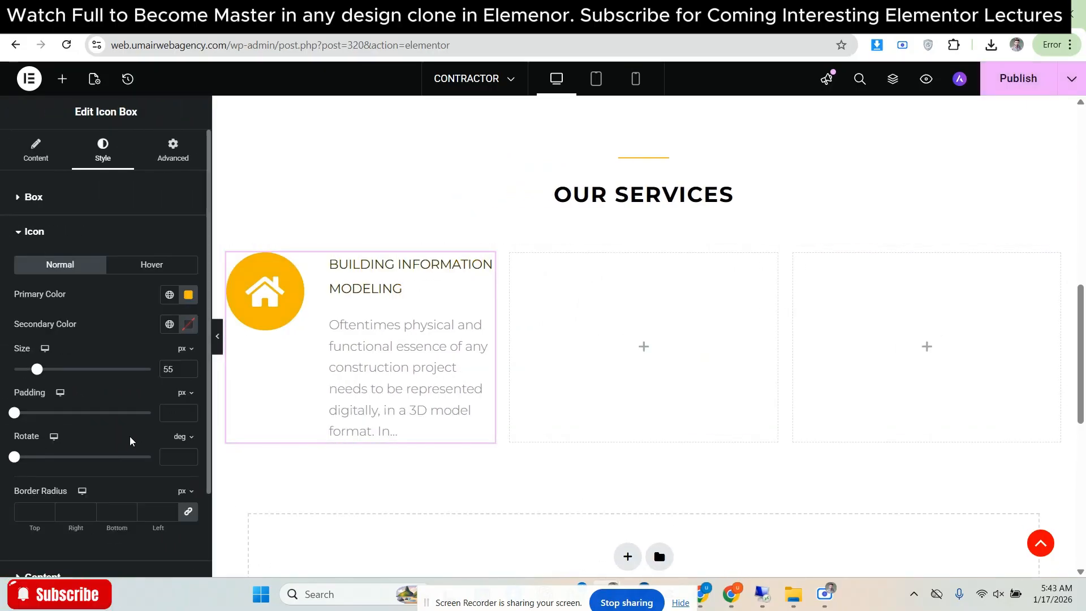
{"action": "left_click", "coordinate": [190, 373]}
{"action": "left_click", "coordinate": [190, 374]}
{"action": "left_click", "coordinate": [190, 374]}
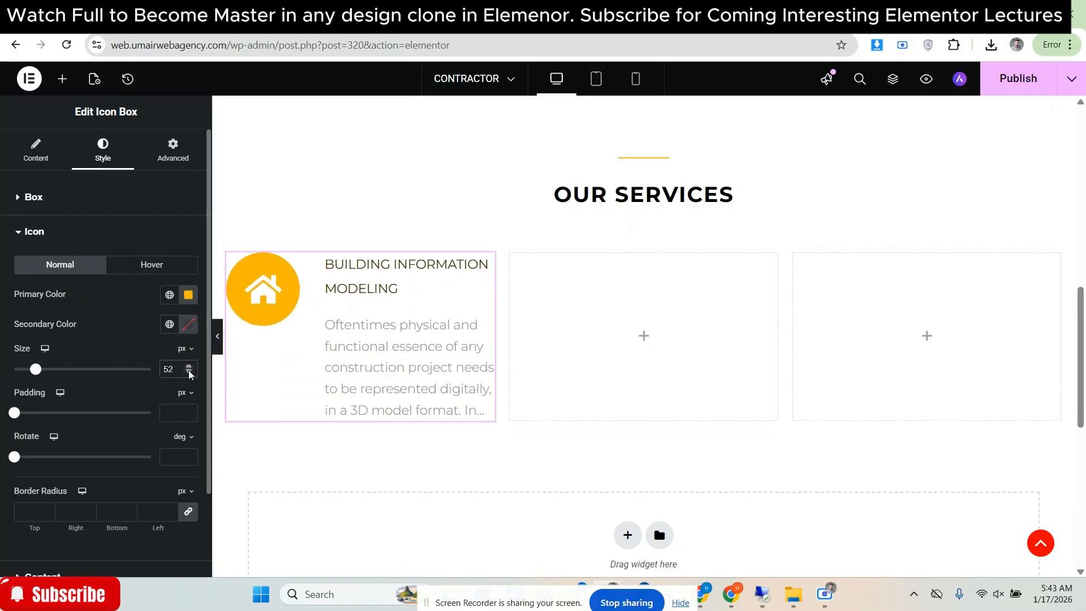
{"action": "left_click", "coordinate": [218, 333]}
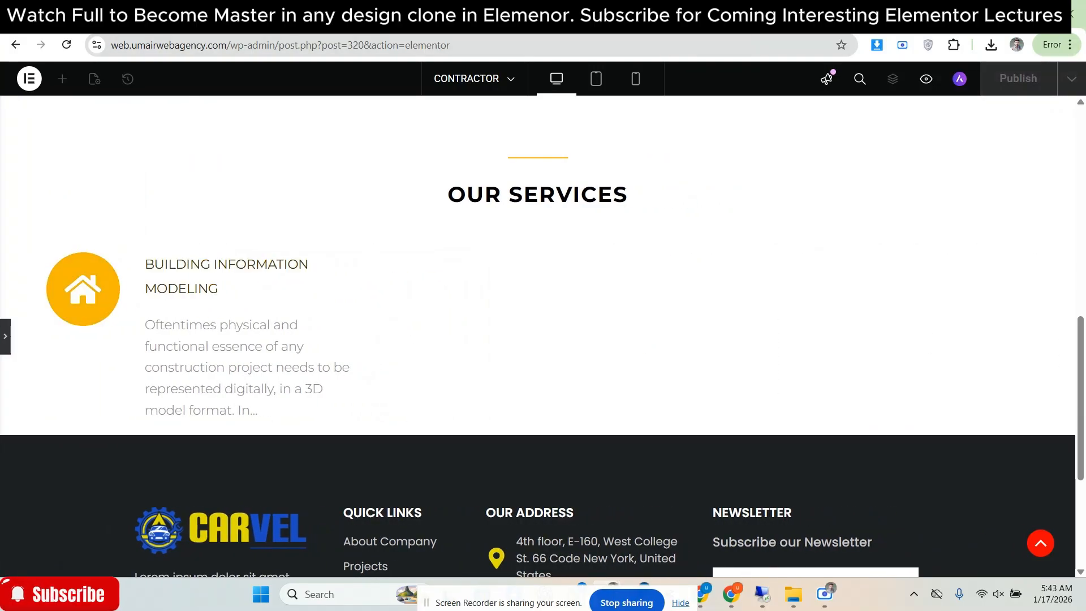
Align the OUR SERVICES heading with the reference page and compare the icon box's size, text offset and vertical position
{"action": "key", "text": "alt+Tab"}
{"action": "key", "text": "alt+Tab"}
{"action": "key", "text": "alt+Tab"}
{"action": "key", "text": "alt+Tab"}
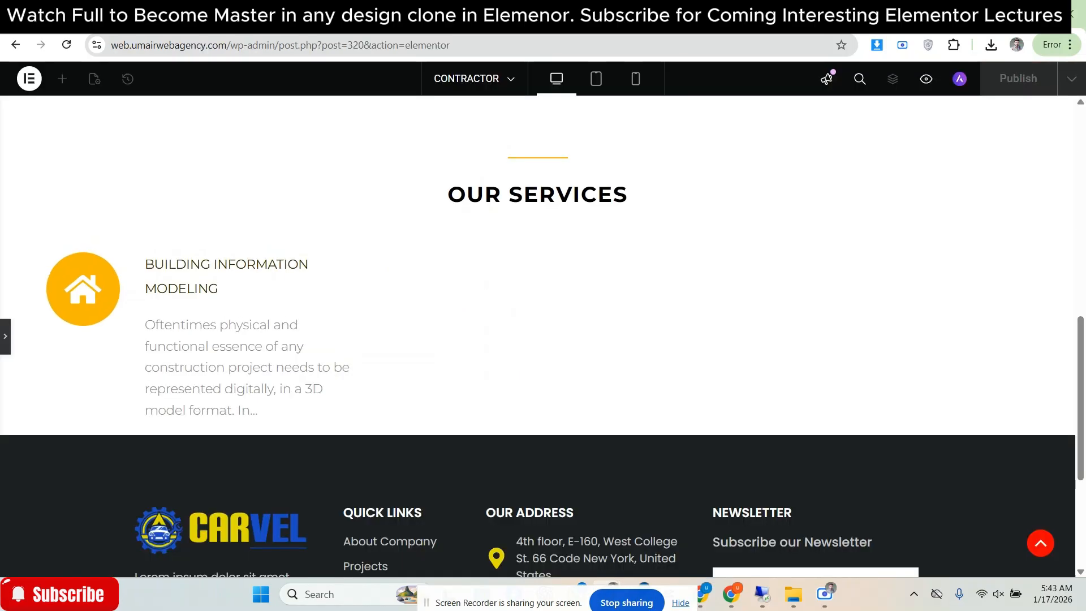
{"action": "key", "text": "alt+Tab"}
{"action": "key", "text": "alt+Tab"}
{"action": "key", "text": "alt+Tab"}
{"action": "key", "text": "alt+Tab"}
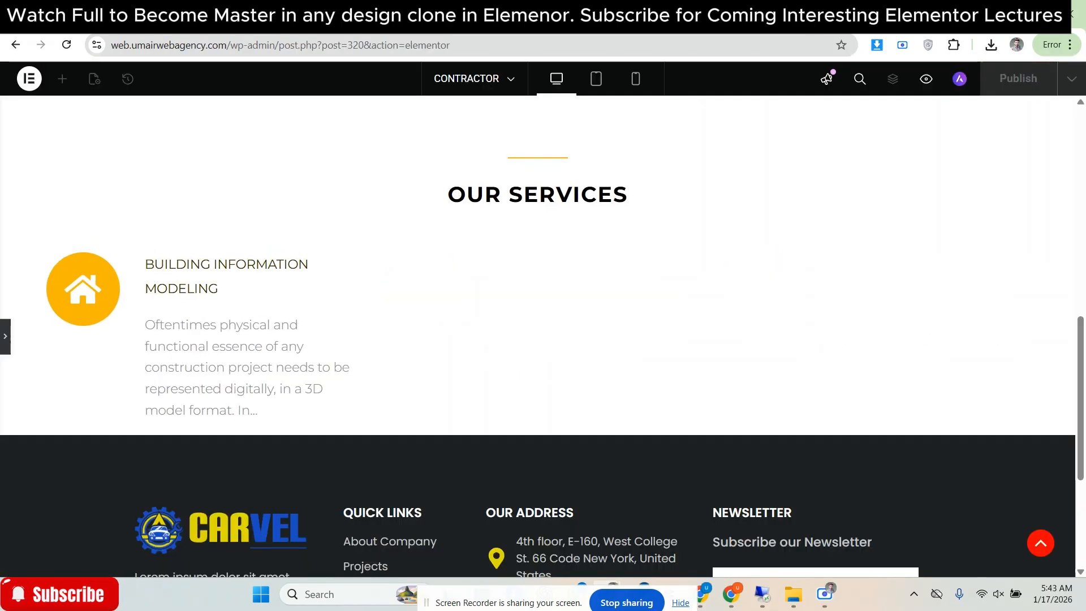
{"action": "key", "text": "alt+Tab"}
{"action": "key", "text": "alt+Tab"}
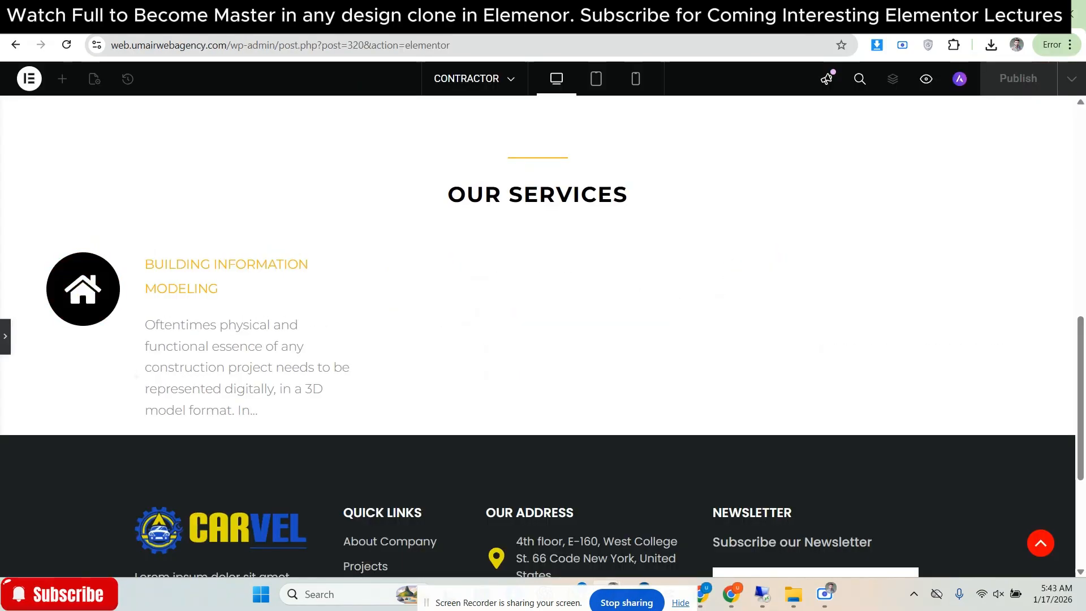
{"action": "scroll", "coordinate": [133, 375], "scroll_direction": "up", "scroll_amount": 1}
{"action": "scroll", "coordinate": [133, 375], "scroll_direction": "down", "scroll_amount": 1}
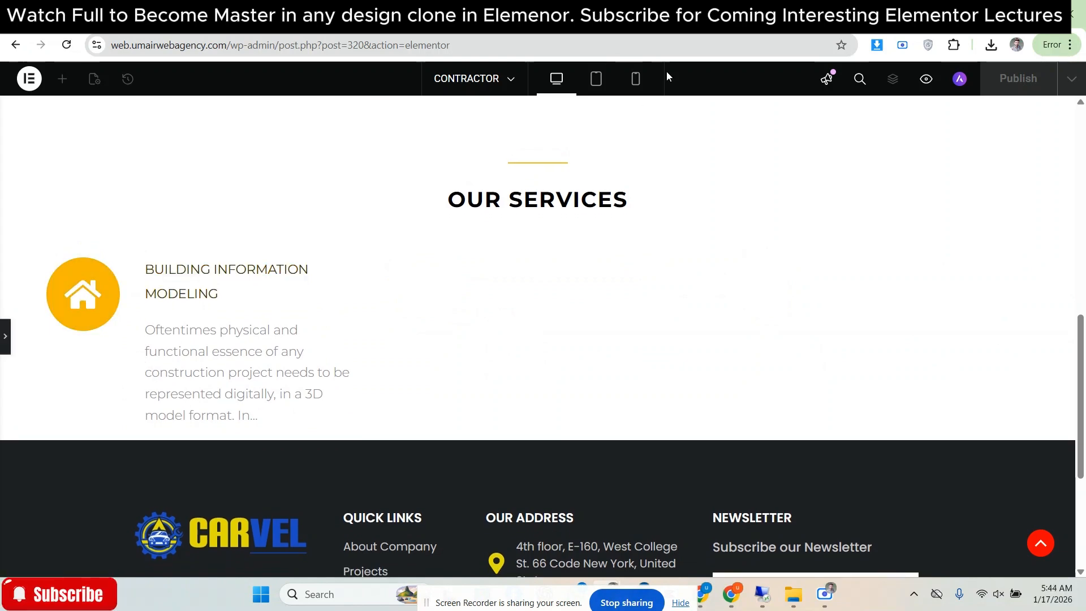
{"action": "key", "text": "alt+Tab"}
{"action": "key", "text": "alt+Tab"}
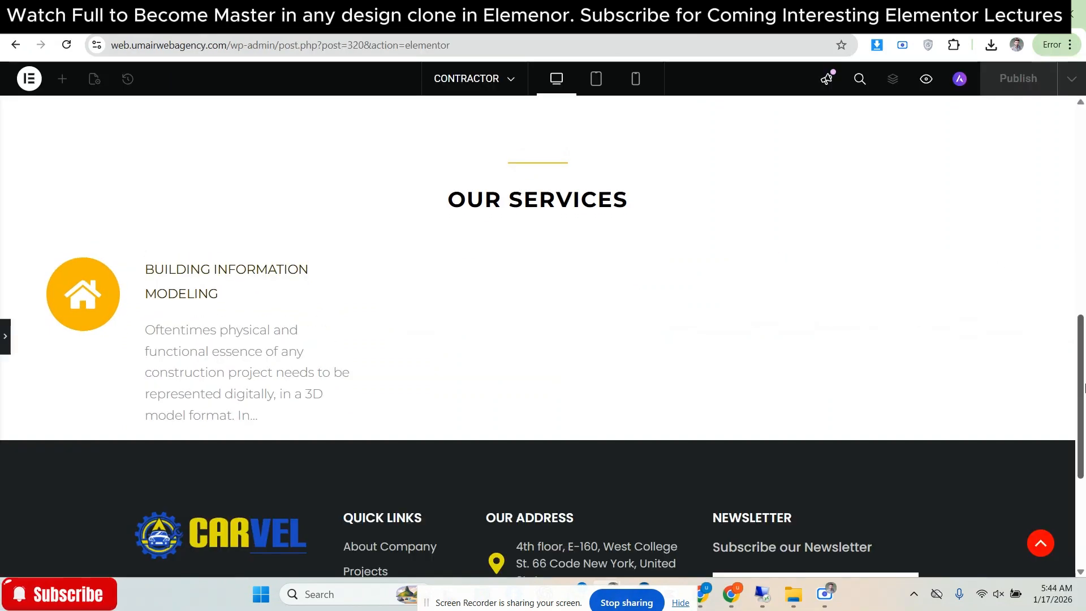
{"action": "left_click_drag", "start_coordinate": [1084, 388], "coordinate": [1084, 389]}
{"action": "key", "text": "alt+Tab"}
{"action": "key", "text": "alt+Tab"}
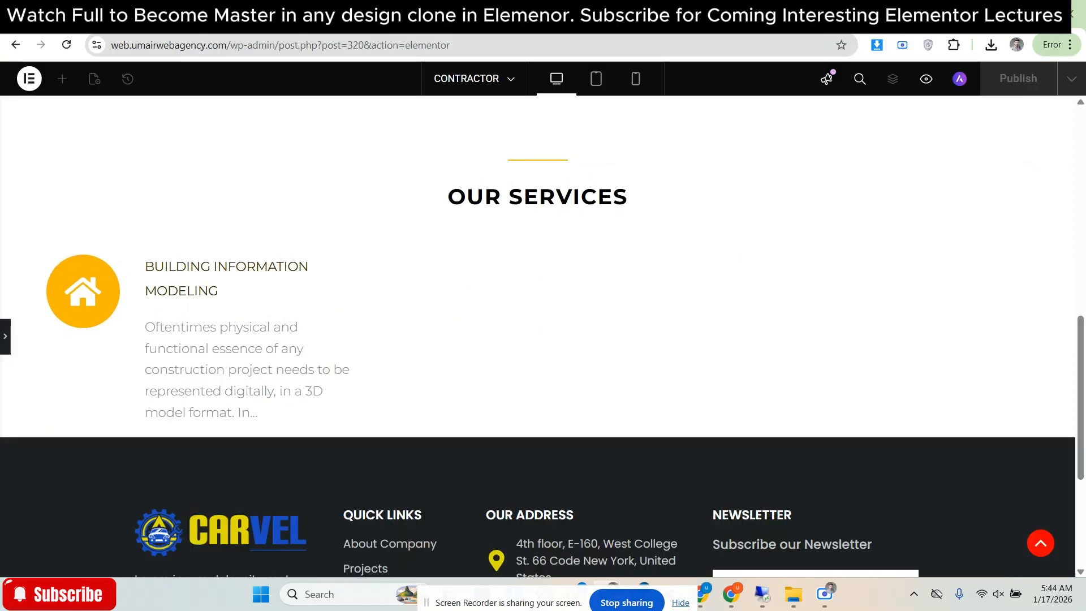
{"action": "key", "text": "alt+Tab"}
{"action": "key", "text": "alt+Tab"}
{"action": "left_click", "coordinate": [769, 16]}
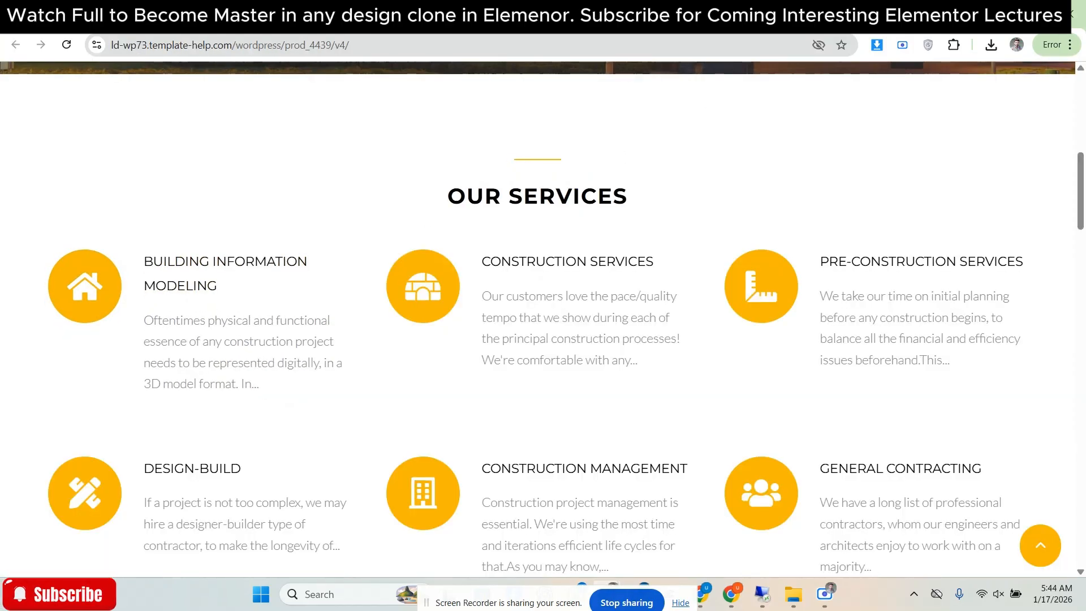
{"action": "left_click", "coordinate": [650, 16]}
{"action": "left_click", "coordinate": [707, 15]}
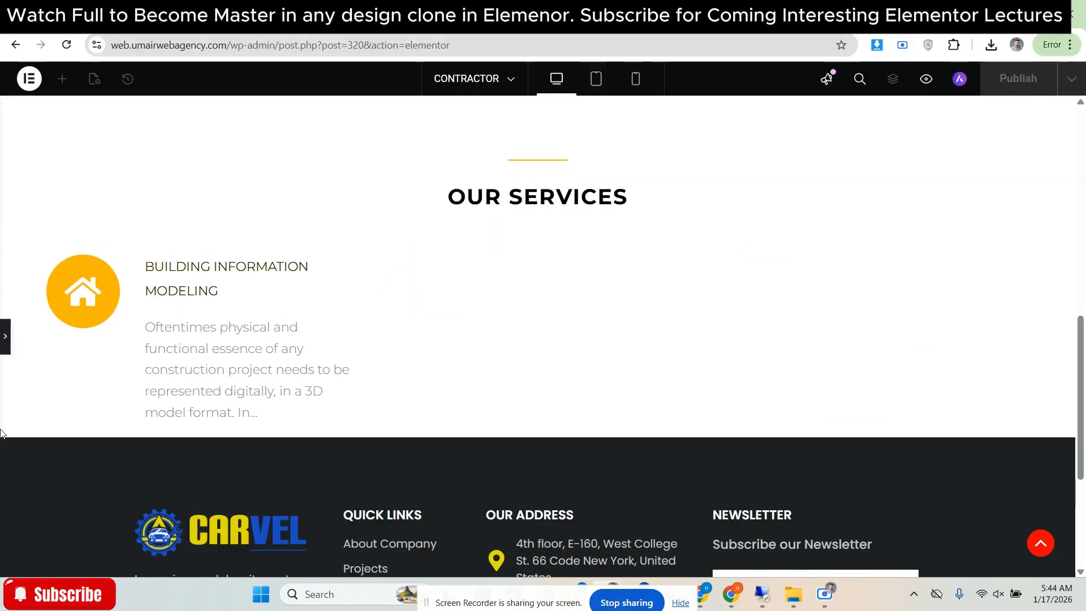
Set the top margin of the icon boxes' inner section to 25 px and compare it with the reference page
{"action": "left_click", "coordinate": [2, 337]}
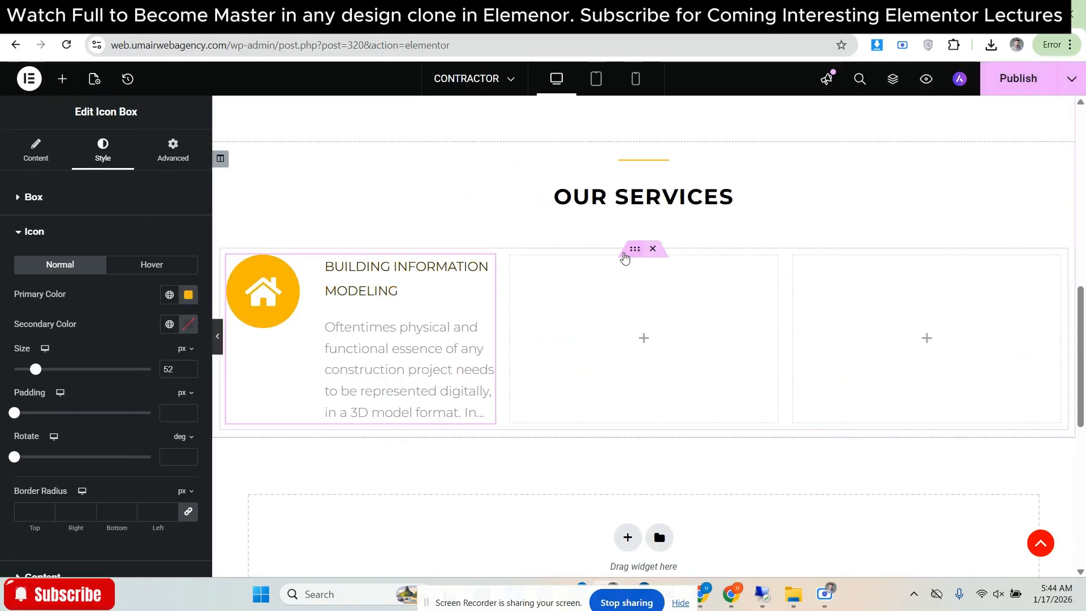
{"action": "left_click", "coordinate": [624, 254]}
{"action": "left_click", "coordinate": [47, 249]}
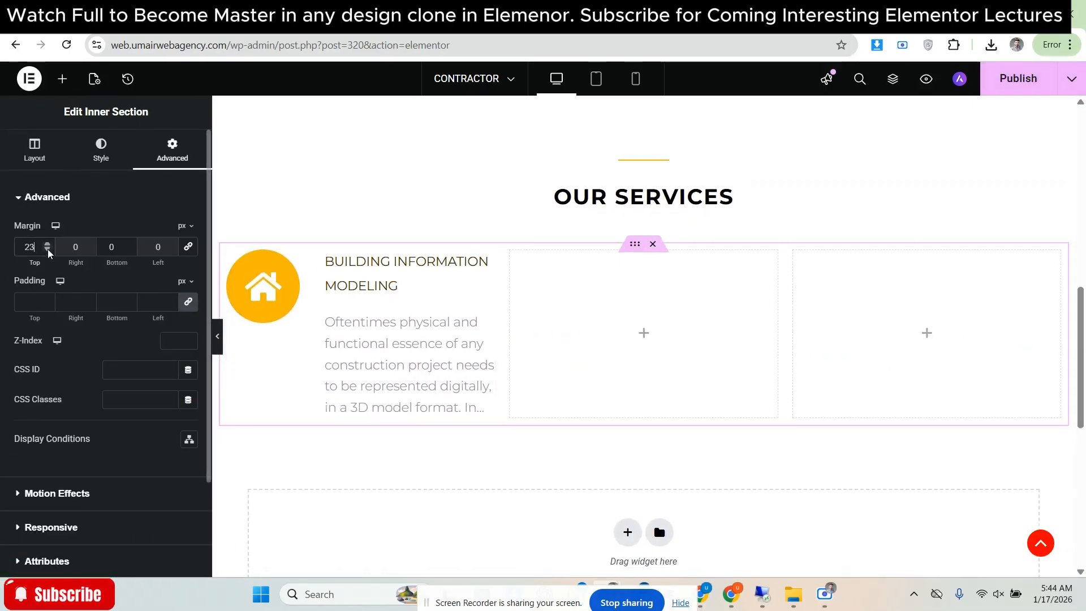
{"action": "left_click", "coordinate": [48, 244]}
{"action": "left_click", "coordinate": [47, 243]}
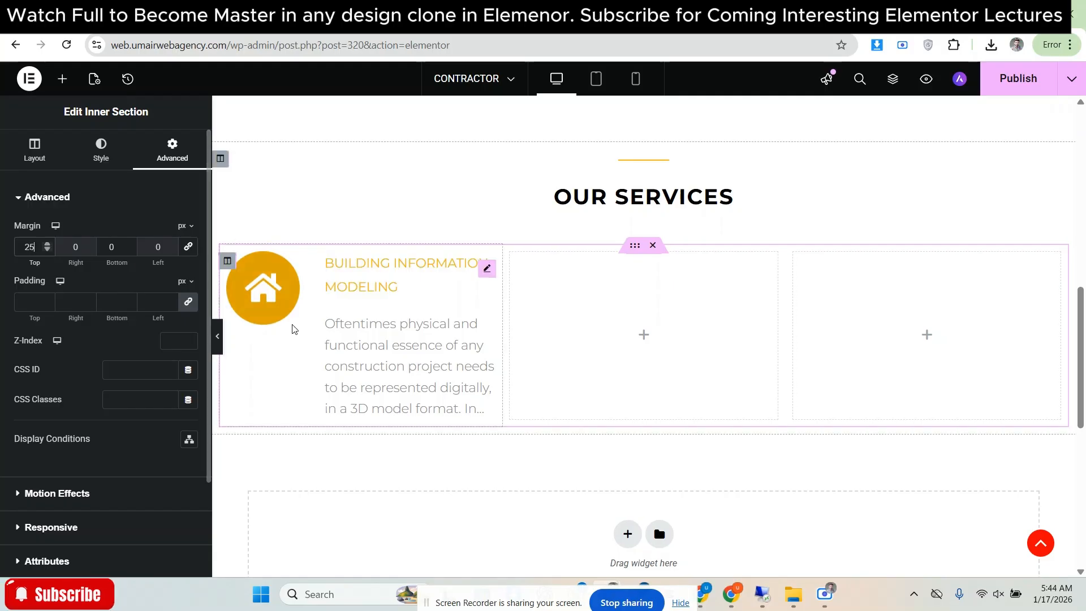
{"action": "left_click", "coordinate": [218, 336]}
{"action": "key", "text": "ctrl+Tab"}
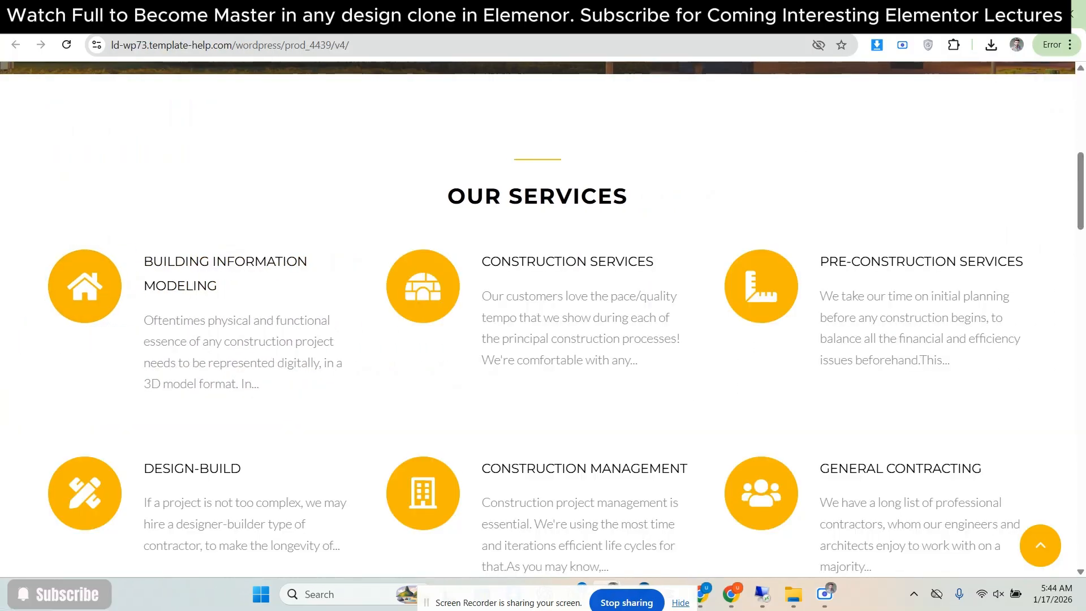
Compare the BUILDING INFORMATION MODELING icon box's text offset and position with the reference page
{"action": "key", "text": "ctrl+shift+Tab"}
{"action": "key", "text": "ctrl+Tab"}
{"action": "key", "text": "ctrl+shift+Tab"}
{"action": "key", "text": "ctrl+Tab"}
{"action": "key", "text": "ctrl+shift+Tab"}
{"action": "key", "text": "ctrl+Tab"}
{"action": "key", "text": "ctrl+shift+Tab"}
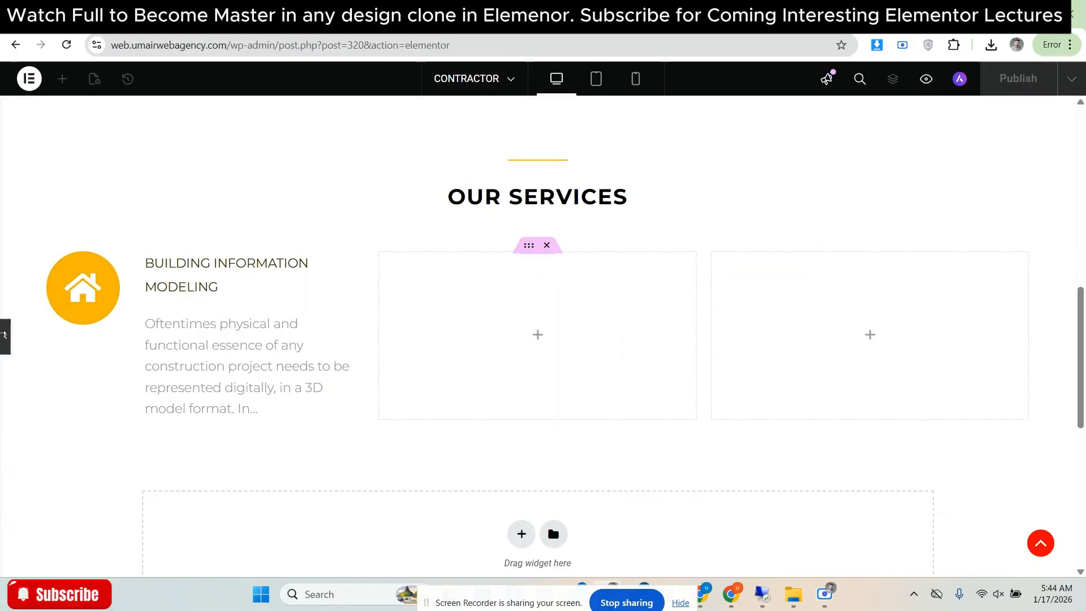
Set the BUILDING INFORMATION MODELING icon box's icon spacing to 30 px and view the result without the editing controls
{"action": "left_click", "coordinate": [4, 336]}
{"action": "left_click", "coordinate": [338, 302]}
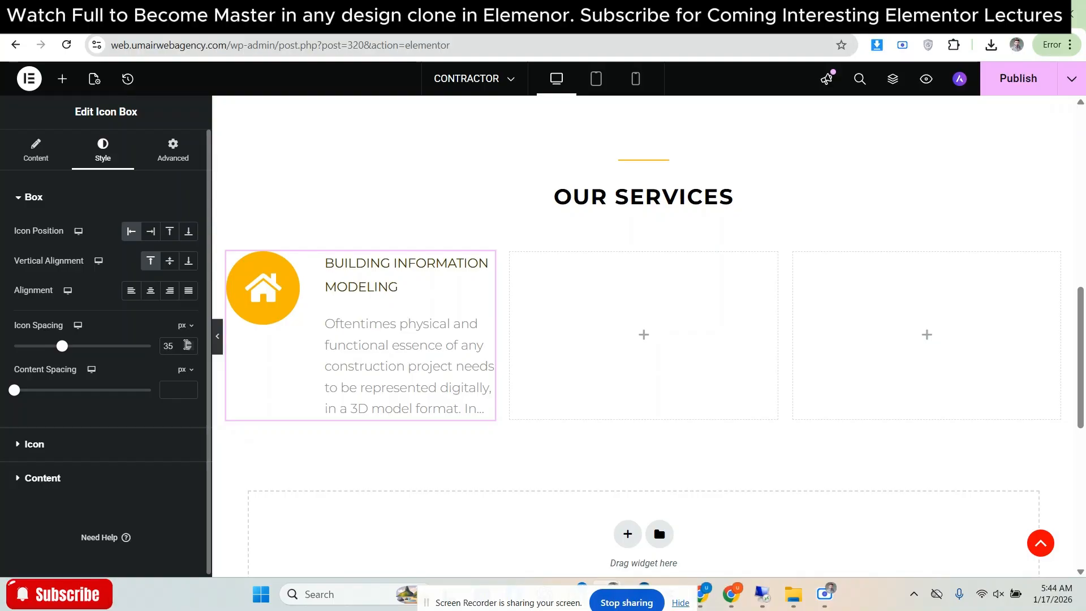
{"action": "left_click", "coordinate": [191, 349]}
{"action": "left_click", "coordinate": [191, 349]}
{"action": "left_click", "coordinate": [190, 348]}
{"action": "left_click", "coordinate": [191, 349]}
{"action": "left_click", "coordinate": [190, 349]}
{"action": "left_click", "coordinate": [217, 343]}
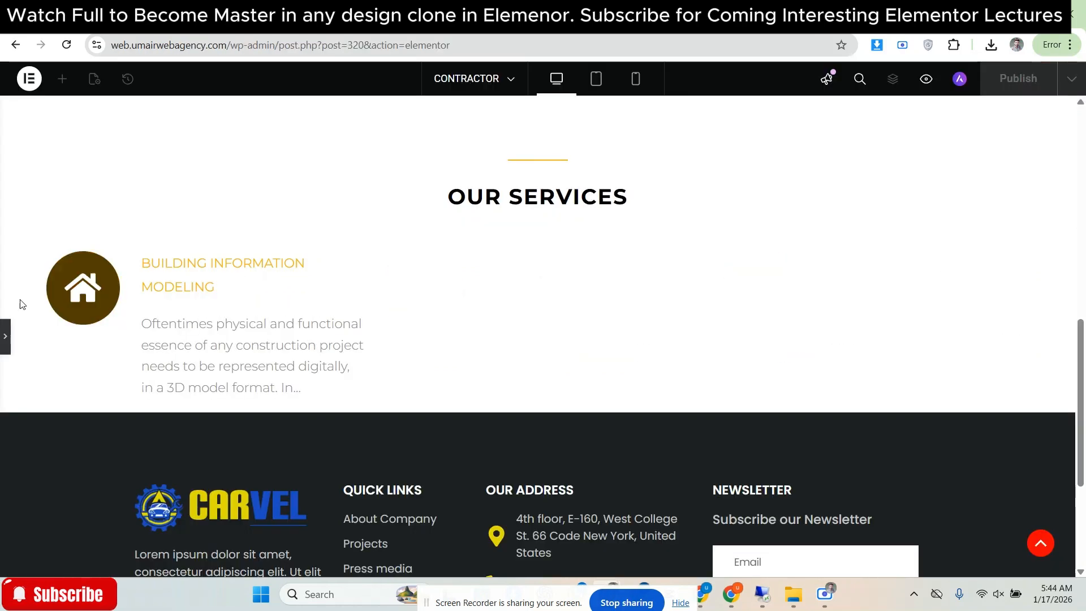
Set the OUR SERVICES outer section's content width to 1420 and compare the icon box's horizontal position with the reference page
{"action": "left_click", "coordinate": [5, 336]}
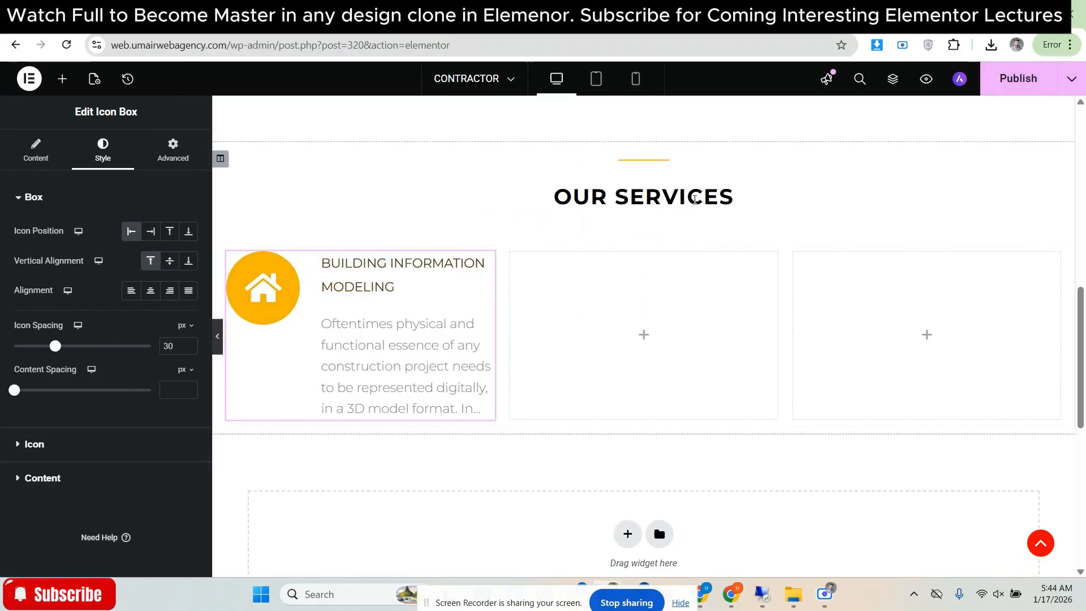
{"action": "scroll", "coordinate": [673, 187], "scroll_direction": "up", "scroll_amount": 1}
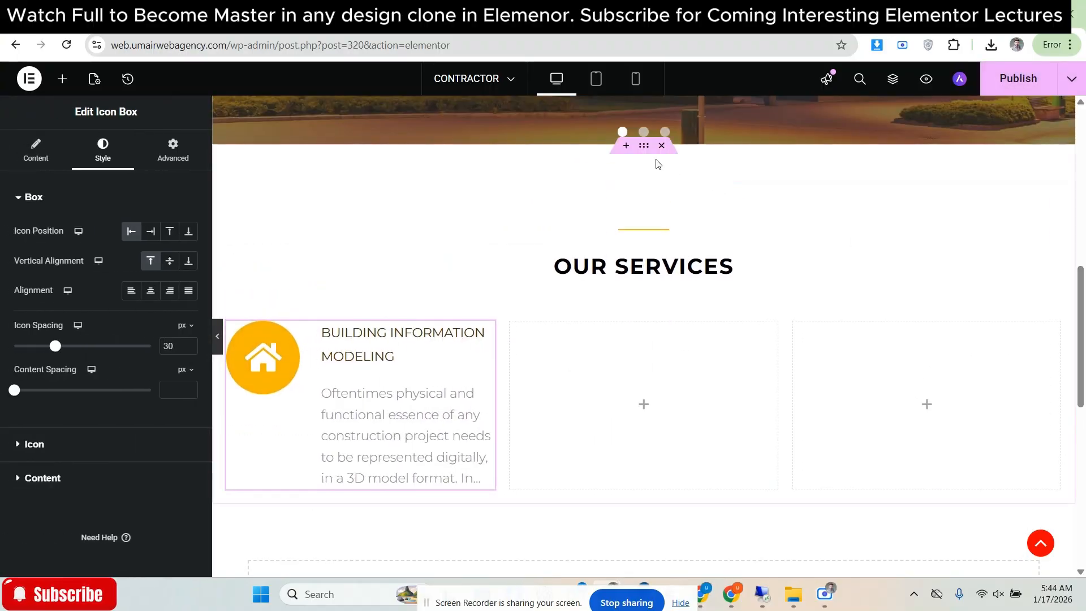
{"action": "left_click", "coordinate": [644, 146]}
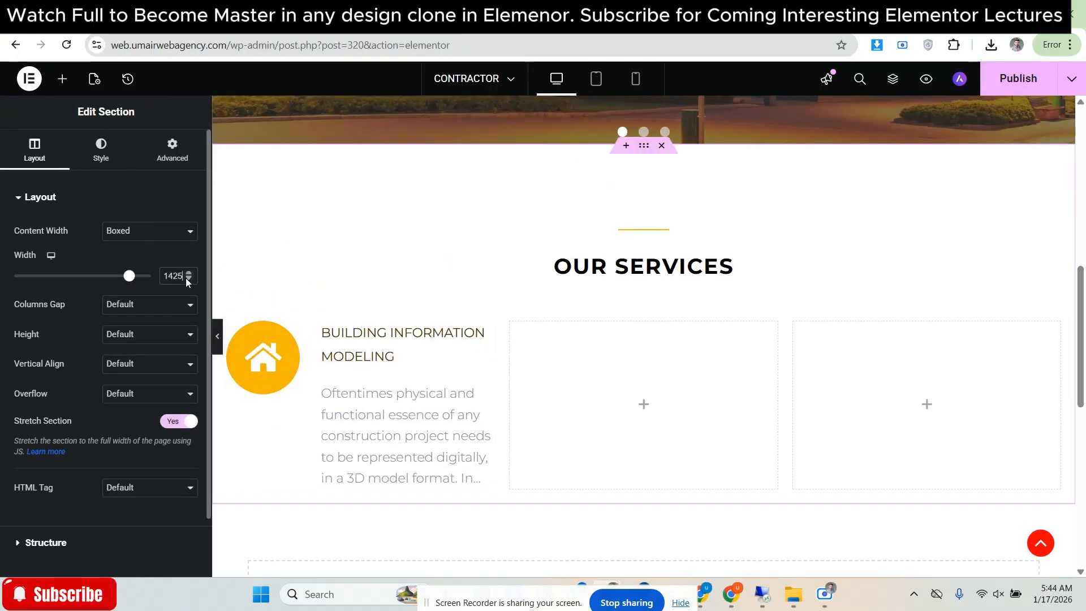
{"action": "left_click", "coordinate": [217, 336]}
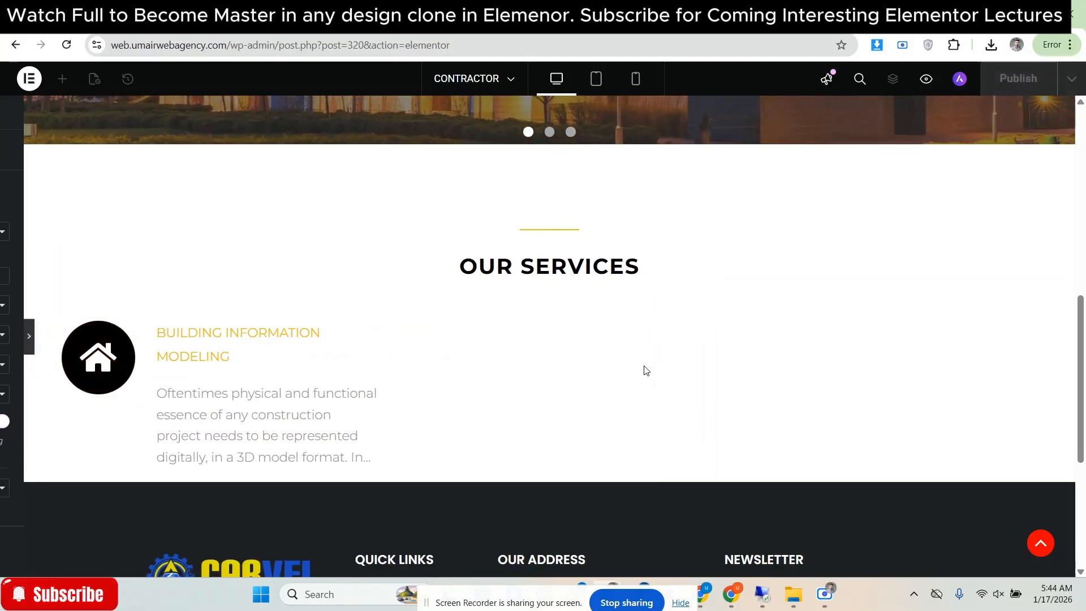
{"action": "scroll", "coordinate": [1084, 355], "scroll_direction": "down", "scroll_amount": 1}
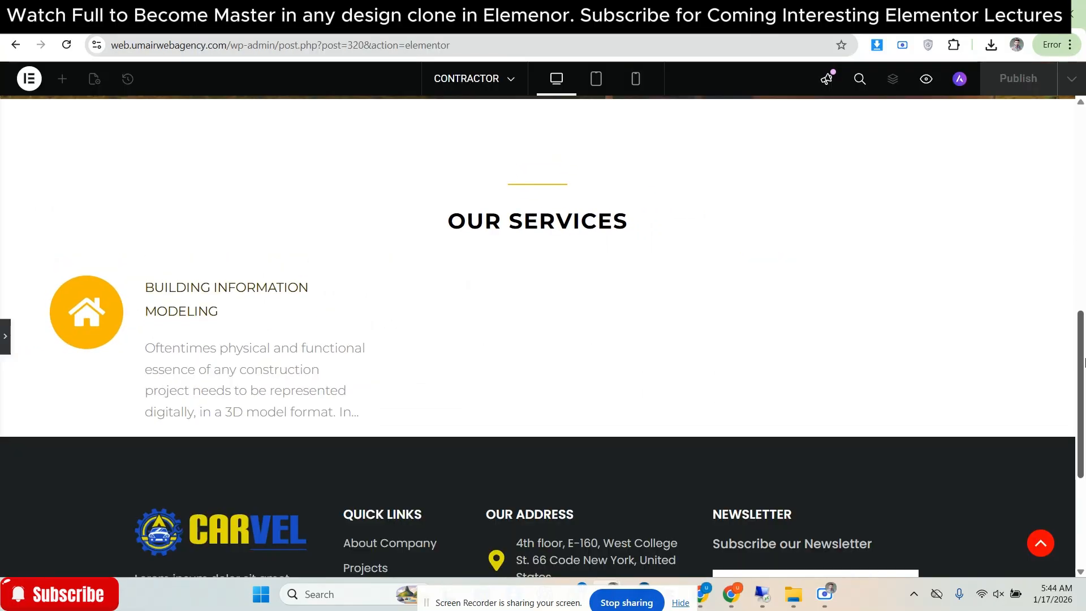
{"action": "scroll", "coordinate": [1057, 361], "scroll_direction": "down", "scroll_amount": 1}
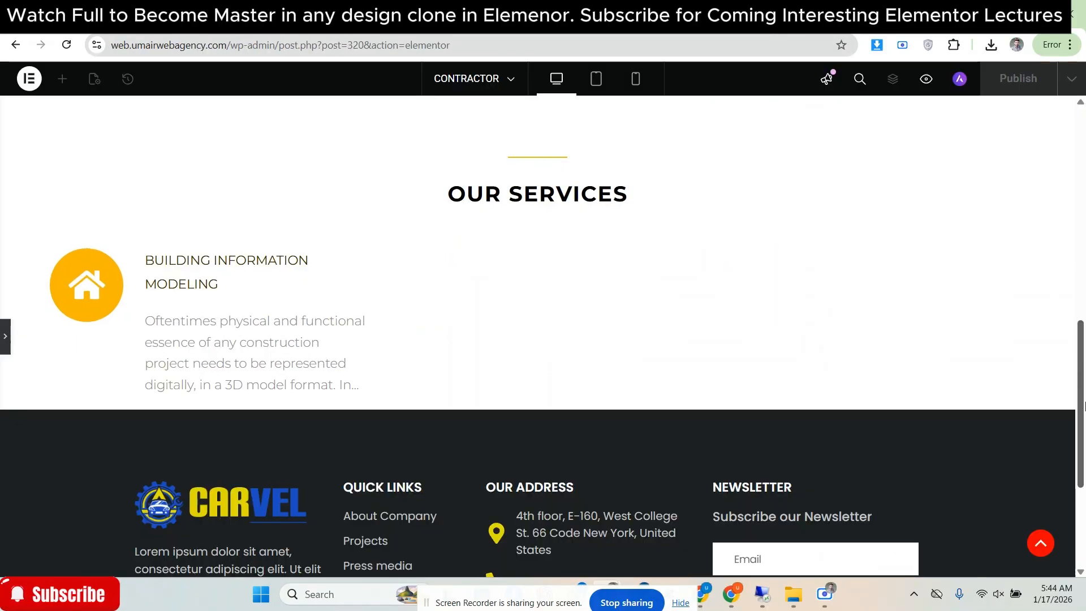
{"action": "key", "text": "ctrl+shift+Tab"}
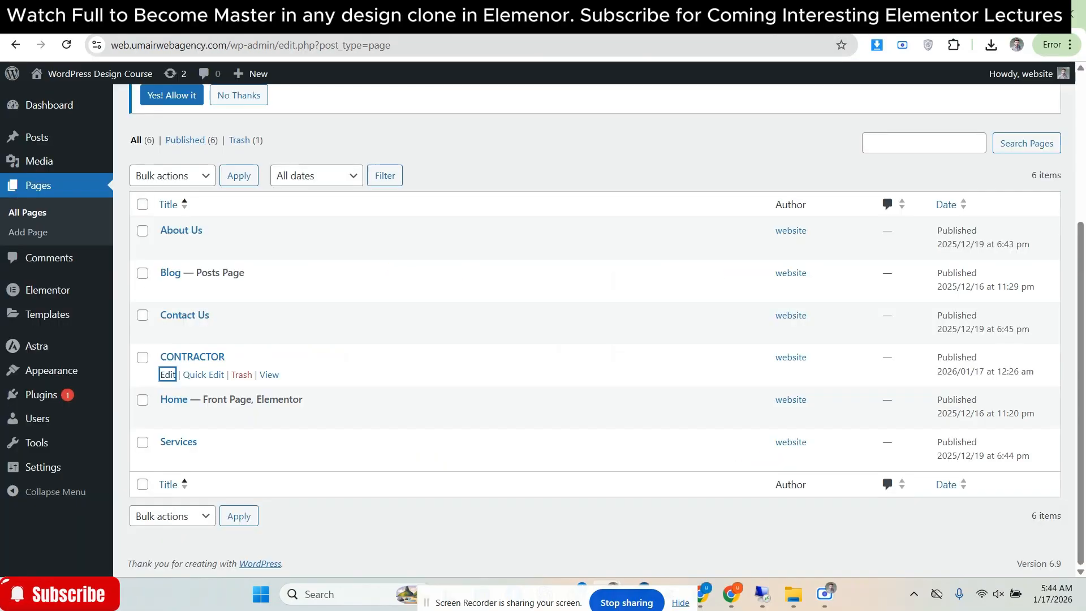
{"action": "key", "text": "ctrl+Tab"}
{"action": "key", "text": "ctrl+Tab"}
{"action": "key", "text": "ctrl+shift+Tab"}
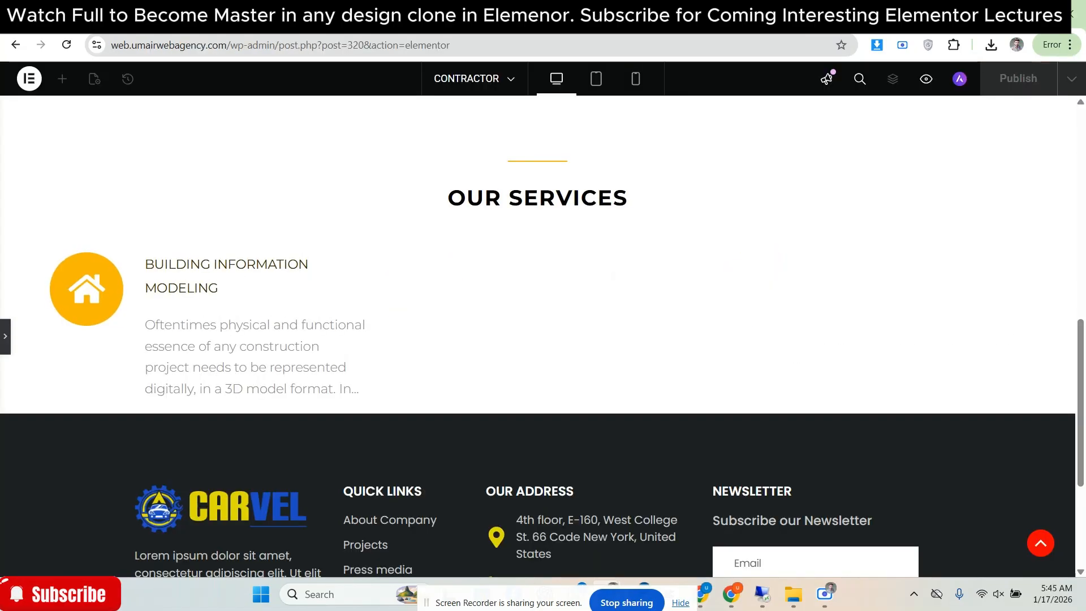
{"action": "key", "text": "ctrl+Tab"}
{"action": "key", "text": "ctrl+shift+Tab"}
Fine-tune the OUR SERVICES outer section's content width to match the reference and view it without the editing controls
{"action": "left_click", "coordinate": [3, 331]}
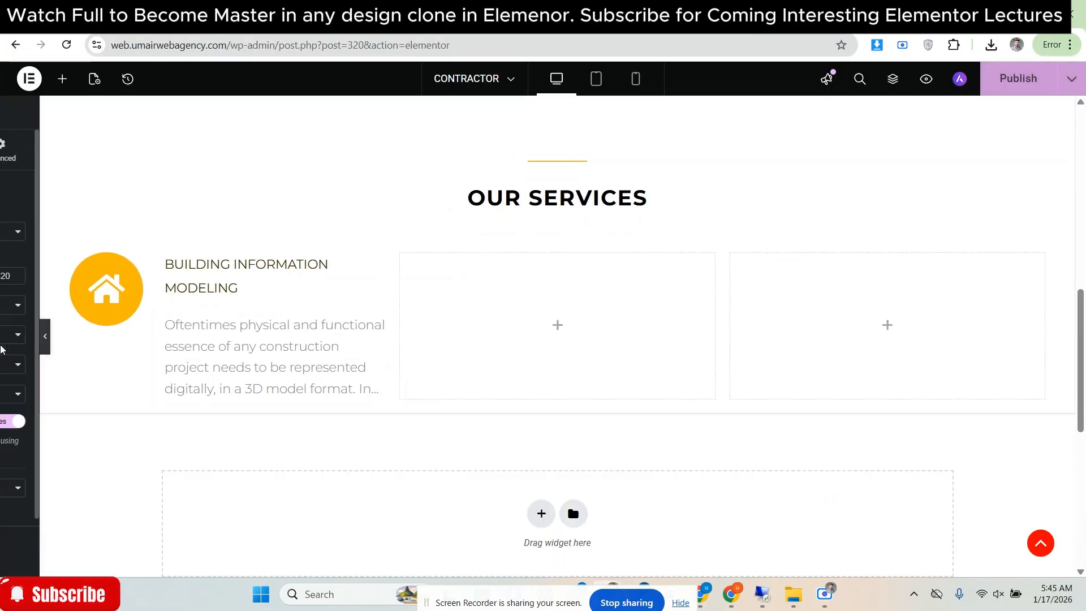
{"action": "scroll", "coordinate": [652, 225], "scroll_direction": "up", "scroll_amount": 1}
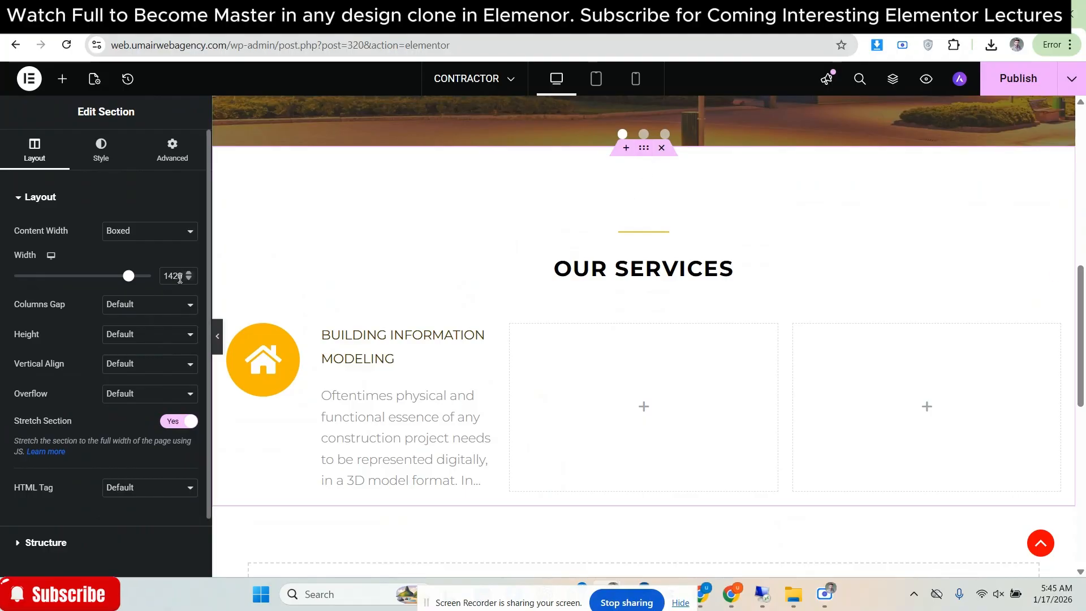
{"action": "left_click", "coordinate": [217, 334]}
{"action": "key", "text": "ctrl+Tab"}
{"action": "key", "text": "ctrl+Tab"}
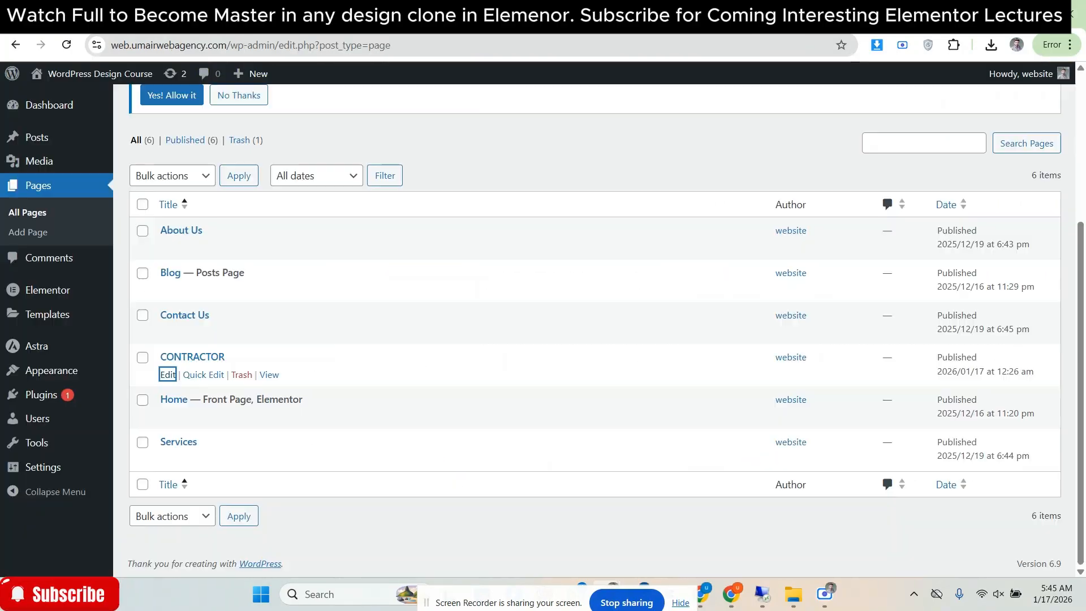
{"action": "key", "text": "ctrl+Tab"}
{"action": "key", "text": "ctrl+Tab"}
{"action": "key", "text": "ctrl+shift+Tab"}
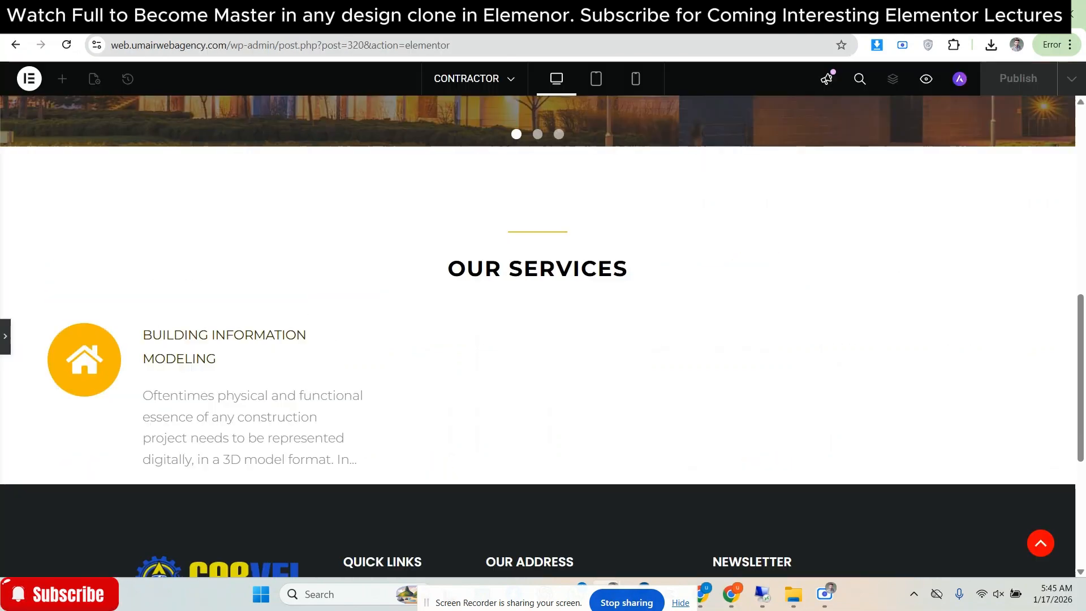
Line up the OUR SERVICES heading with the reference page and compare the icon box's position and description text
{"action": "scroll", "coordinate": [1074, 334], "scroll_direction": "down", "scroll_amount": 1}
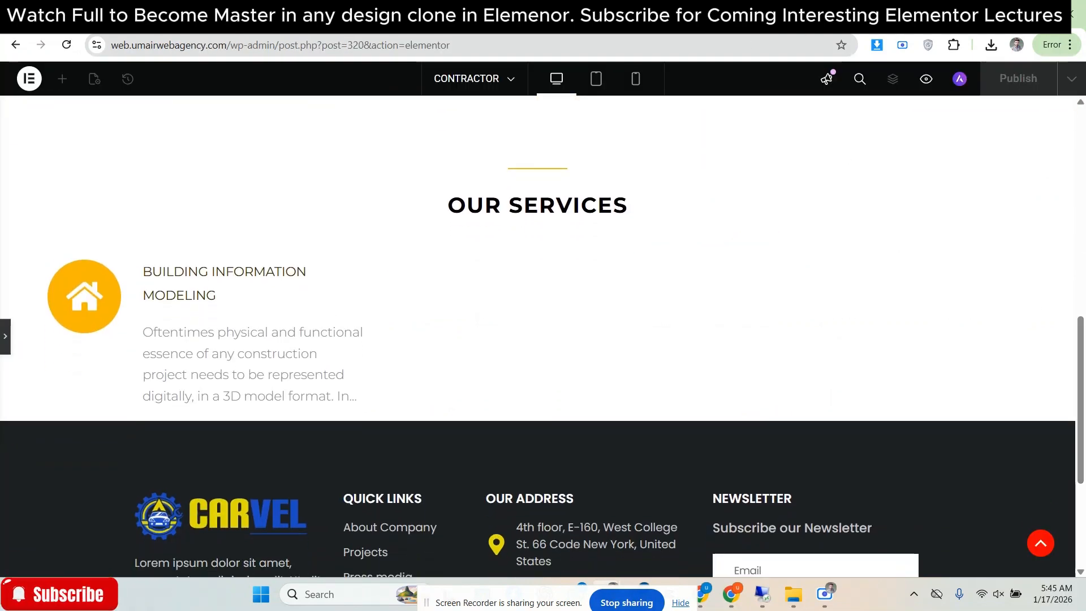
{"action": "key", "text": "ctrl+Tab"}
{"action": "key", "text": "ctrl+shift+Tab"}
{"action": "scroll", "coordinate": [1084, 373], "scroll_direction": "down", "scroll_amount": 1}
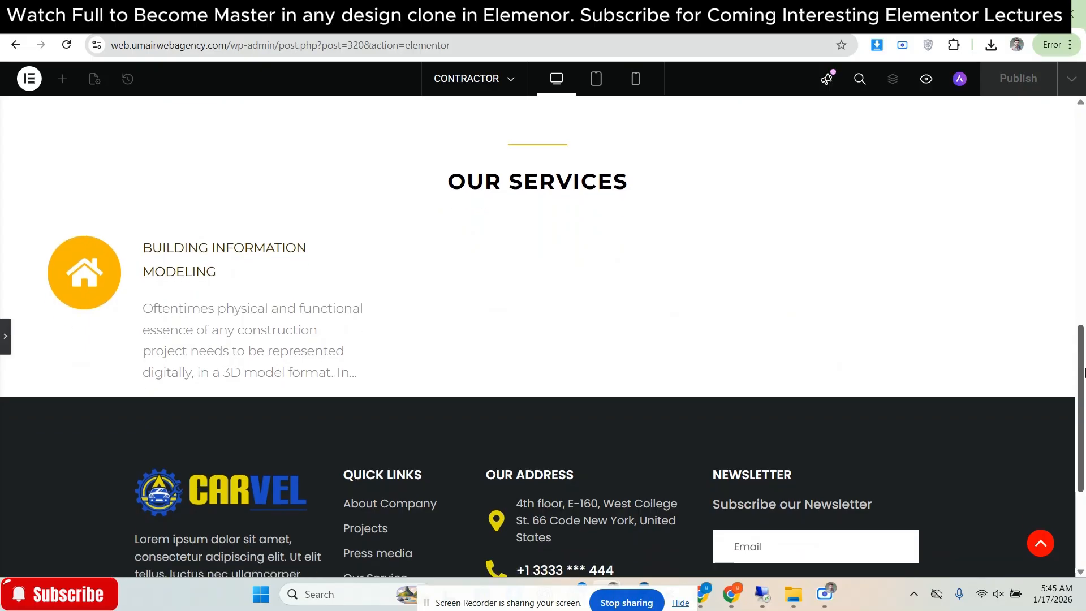
{"action": "key", "text": "ctrl+Tab"}
{"action": "key", "text": "ctrl+shift+Tab"}
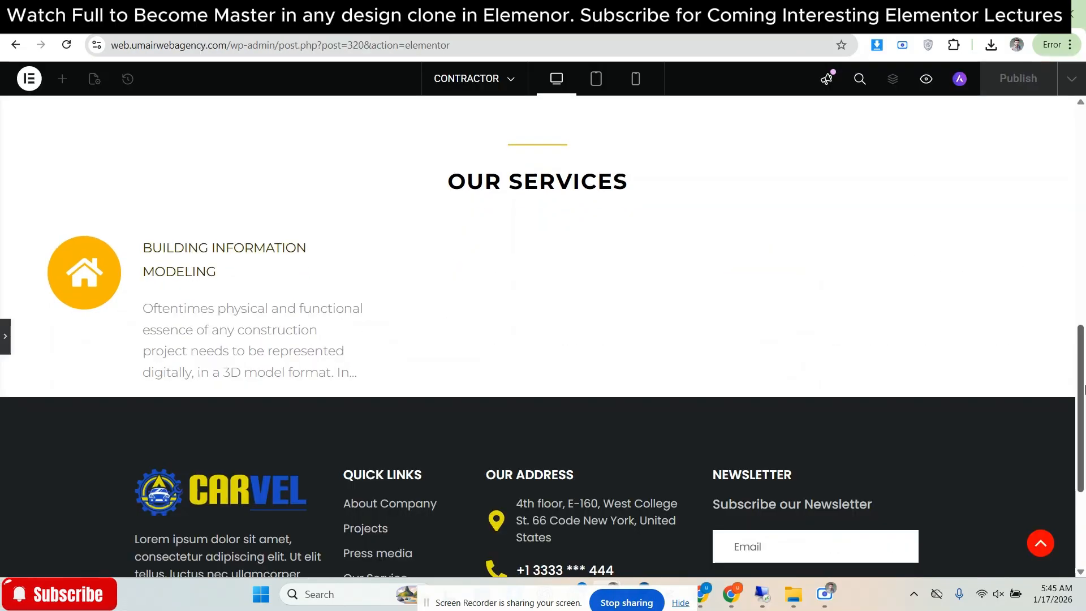
{"action": "key", "text": "ctrl+Tab"}
{"action": "key", "text": "ctrl+shift+Tab"}
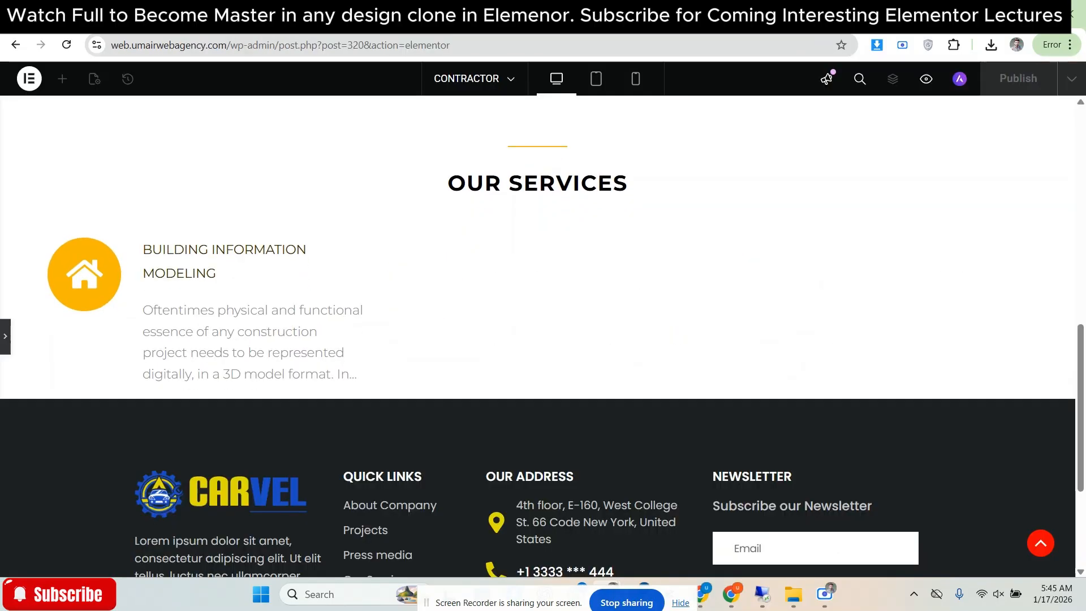
{"action": "key", "text": "ctrl+Tab"}
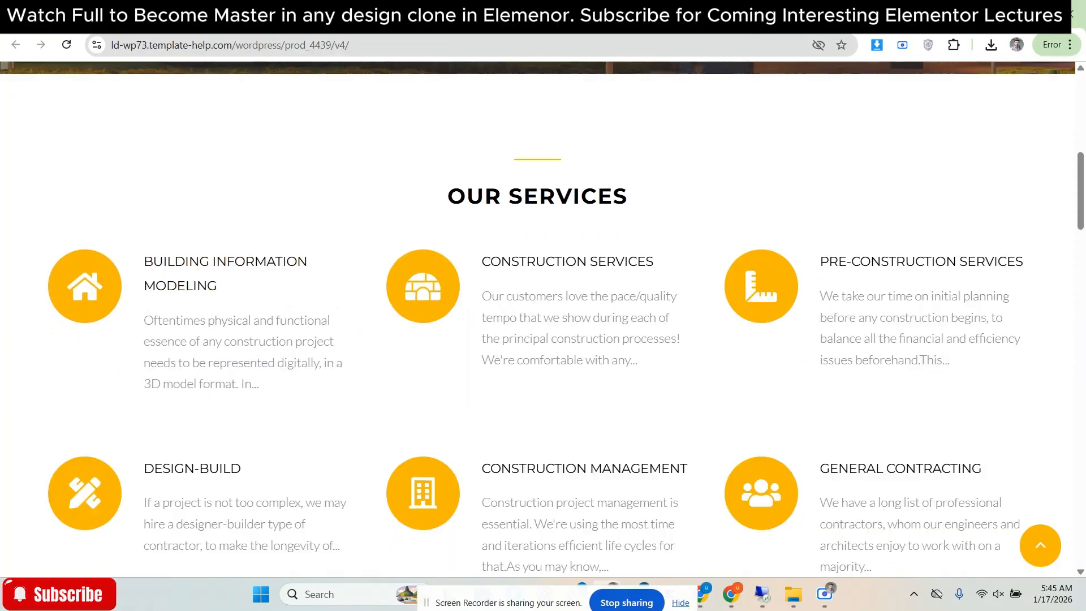
{"action": "key", "text": "ctrl+shift+Tab"}
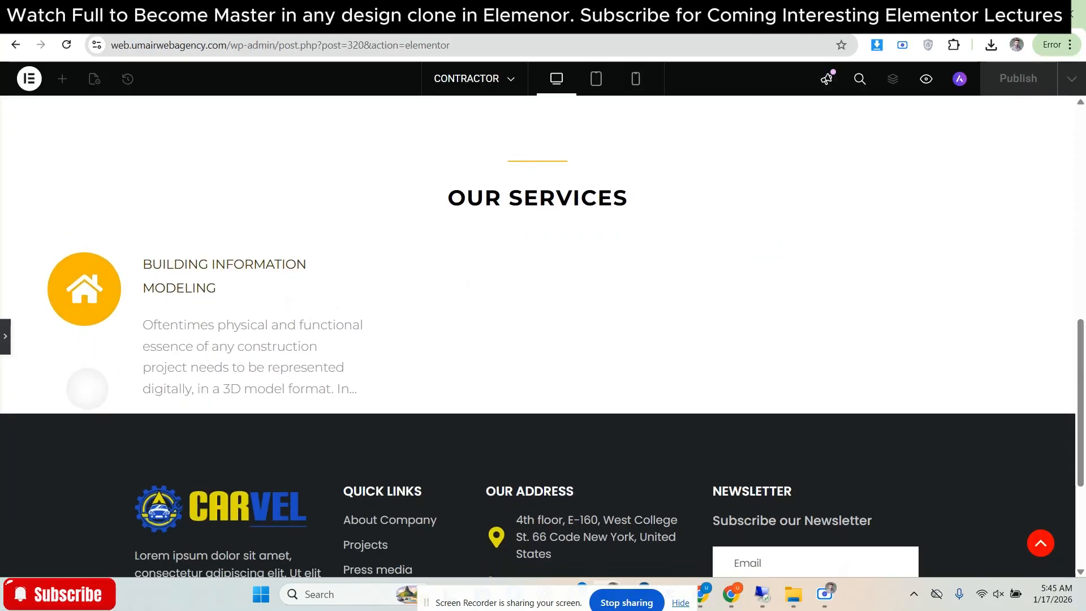
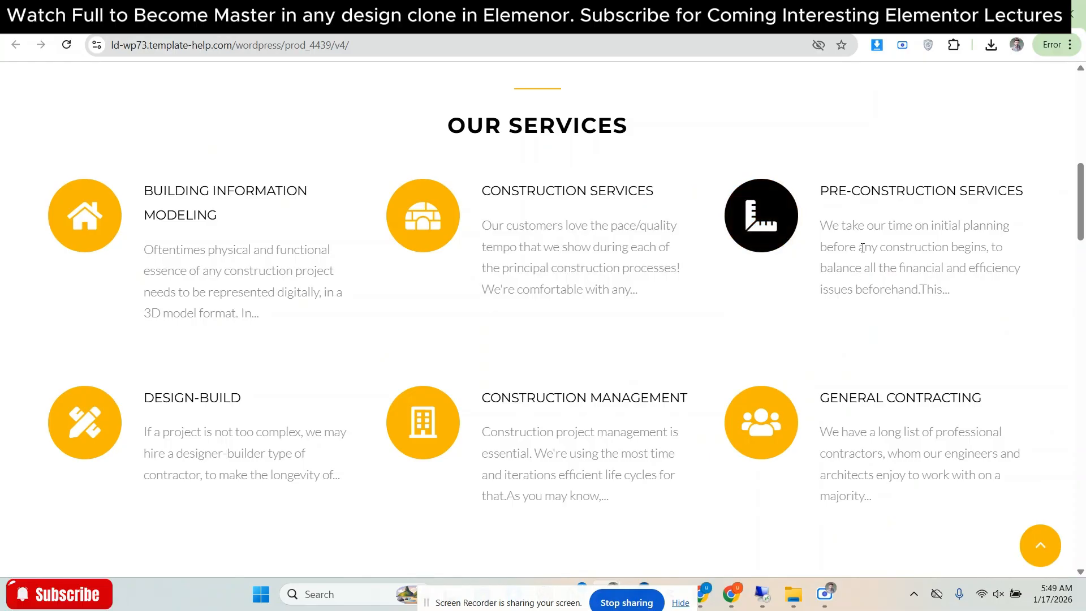
Replace the third icon box's description and title with the reference page's PRE-CONSTRUCTION SERVICES text
{"action": "left_click", "coordinate": [806, 15]}
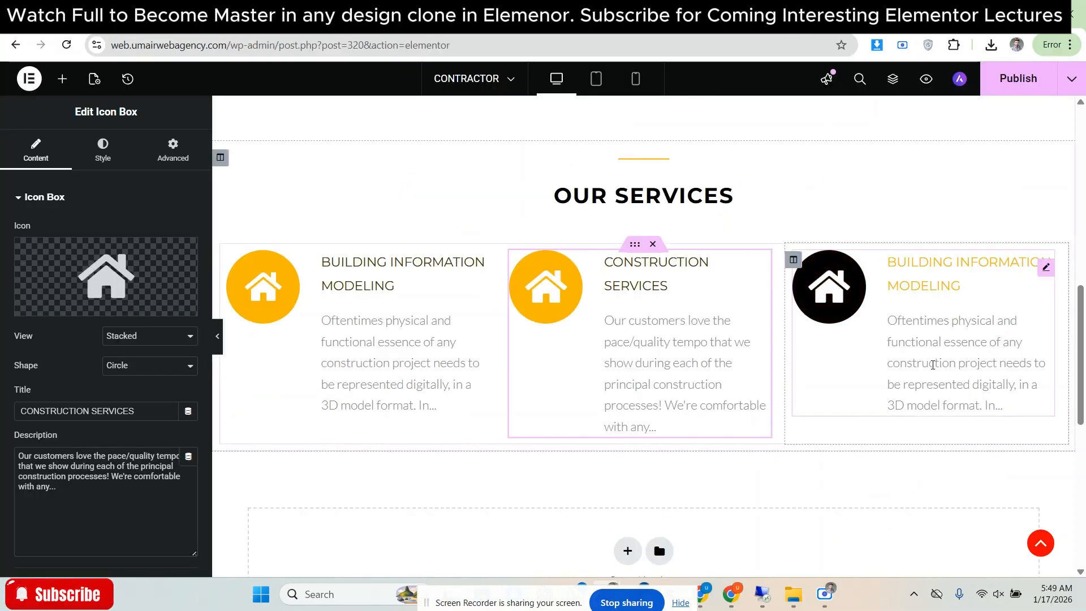
{"action": "left_click", "coordinate": [931, 366]}
{"action": "key", "text": "ctrl+a"}
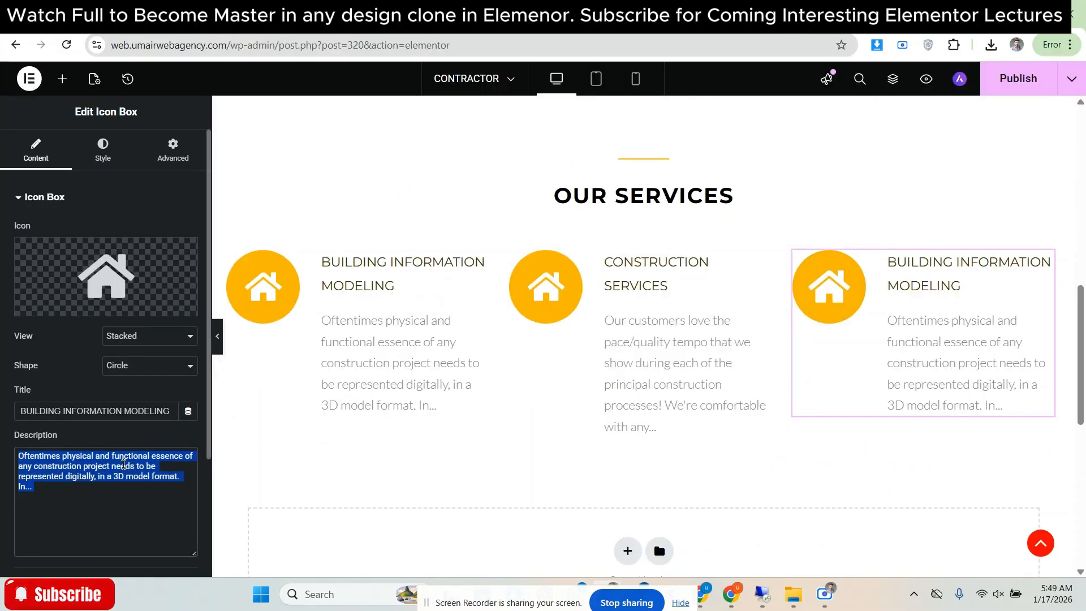
{"action": "type", "text": "We take our time on initial planning before any construction begins, to balance all the financial and efficiency issues beforehand.This..."}
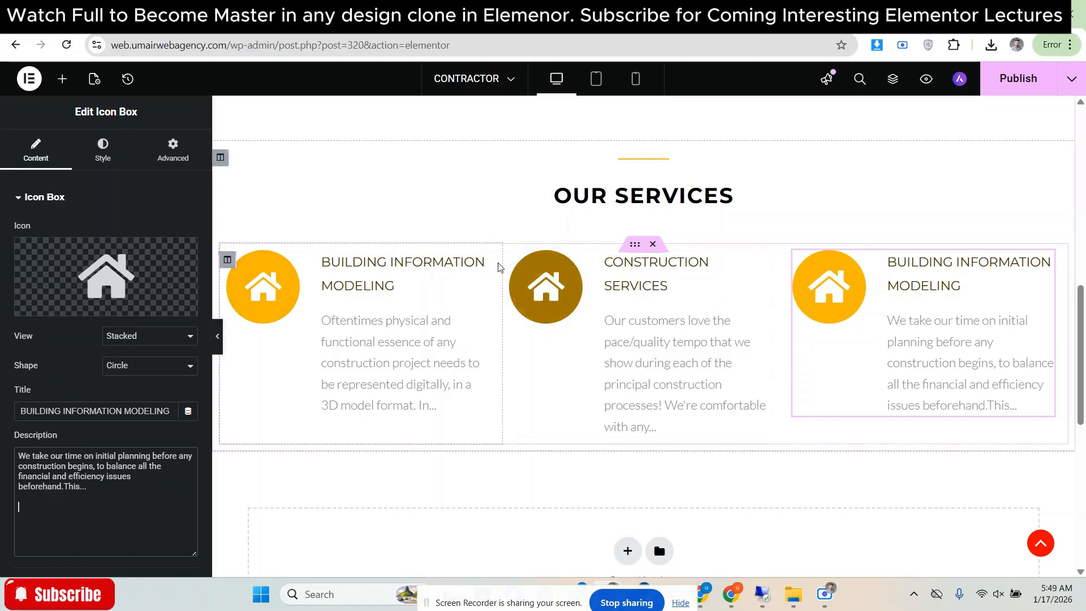
{"action": "key", "text": "ctrl+Tab"}
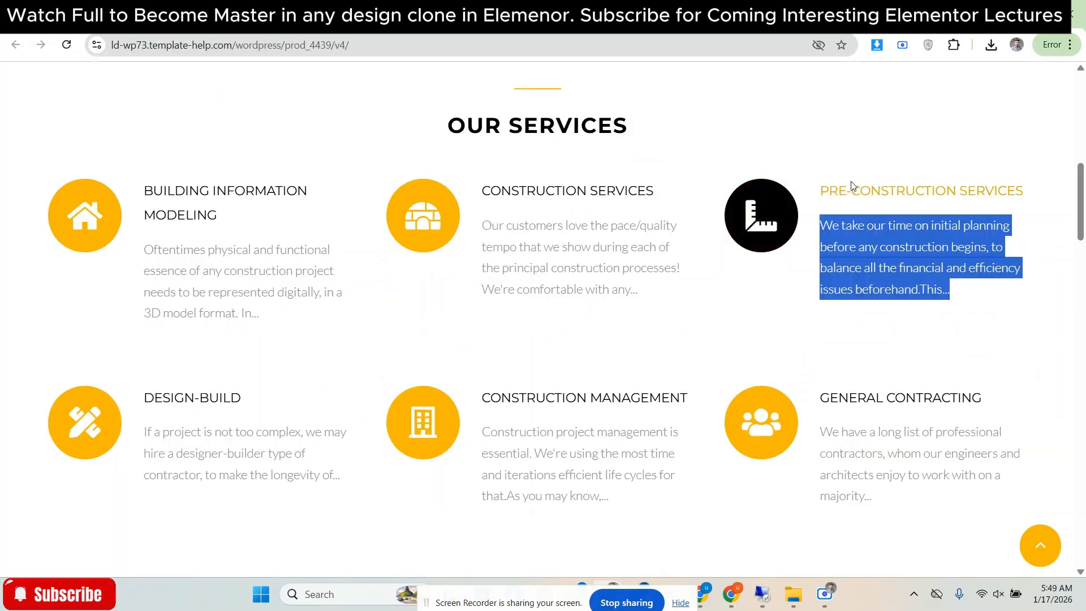
{"action": "left_click_drag", "start_coordinate": [824, 184], "coordinate": [1034, 181]}
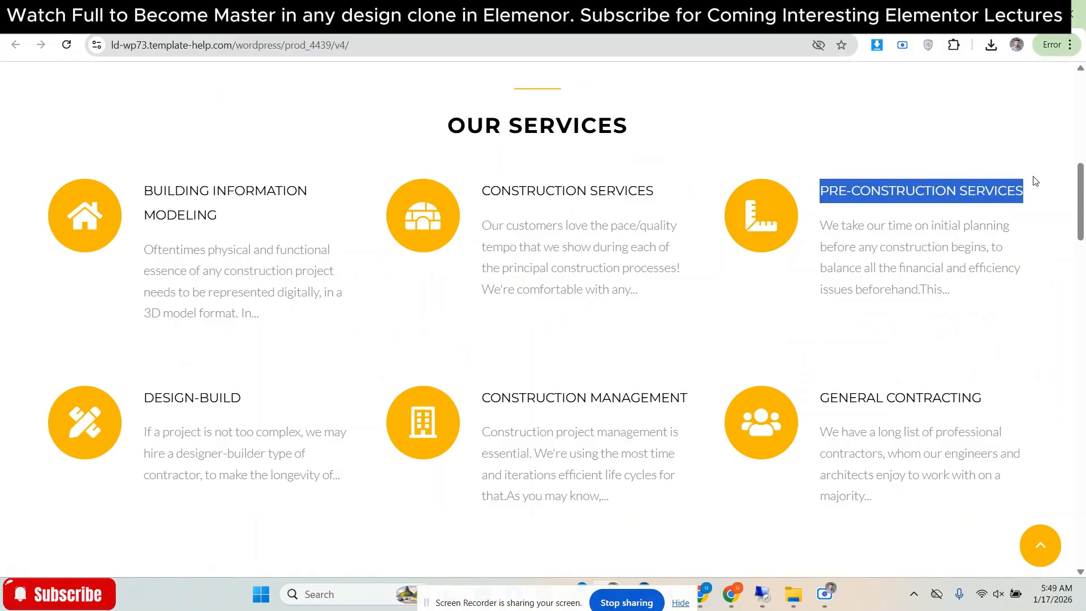
{"action": "key", "text": "ctrl+shift+Tab"}
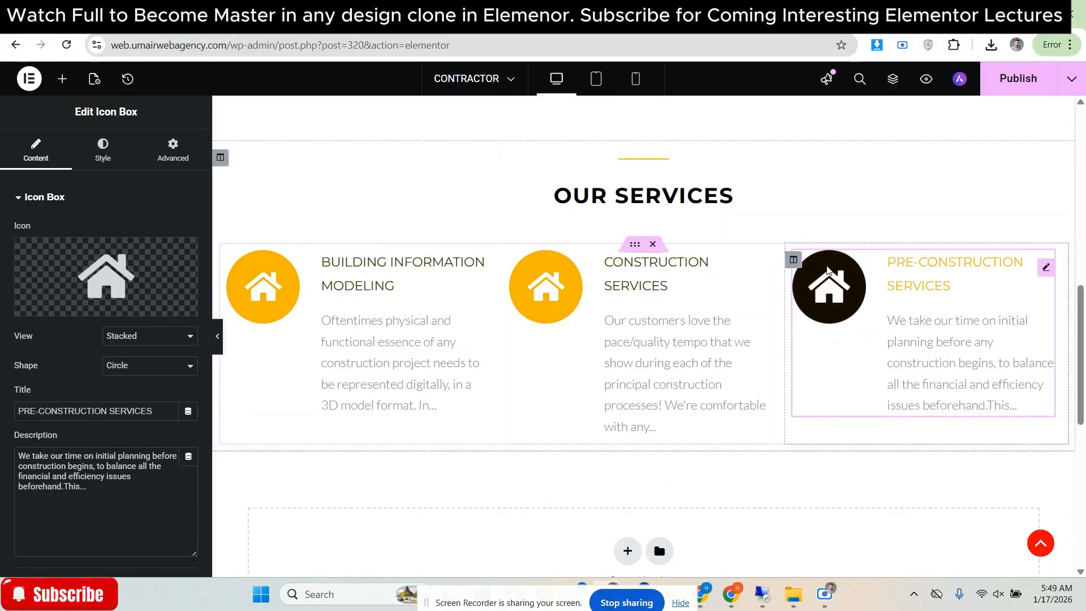
{"action": "left_click", "coordinate": [55, 305]}
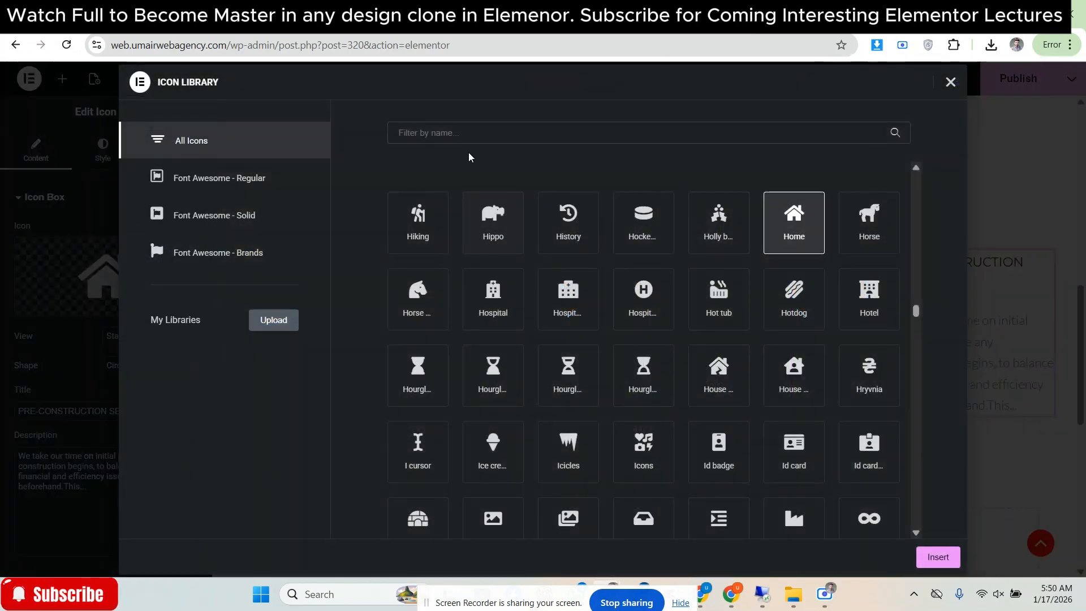
{"action": "type", "text": "SCA"}
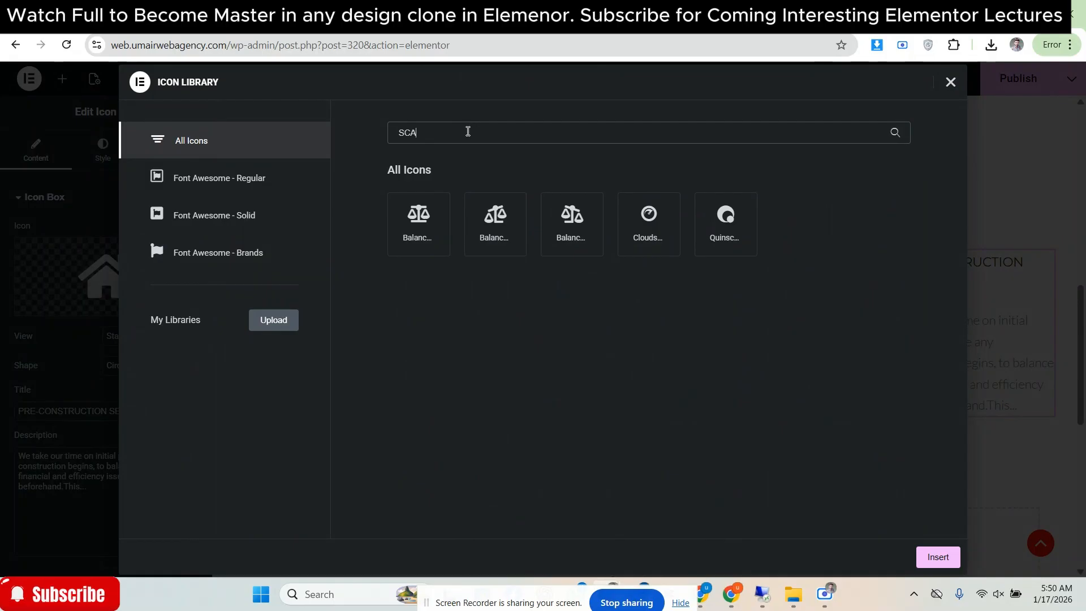
{"action": "key", "text": "BackSpace"}
{"action": "key", "text": "BackSpace"}
{"action": "key", "text": "BackSpace"}
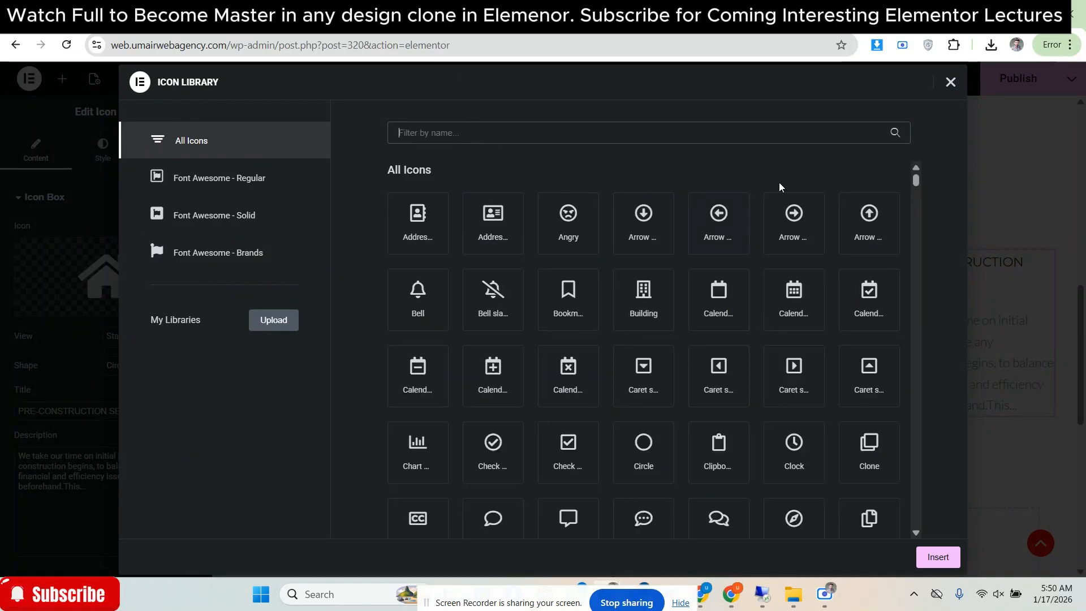
{"action": "key", "text": "ctrl+Tab"}
{"action": "left_click", "coordinate": [796, 136]}
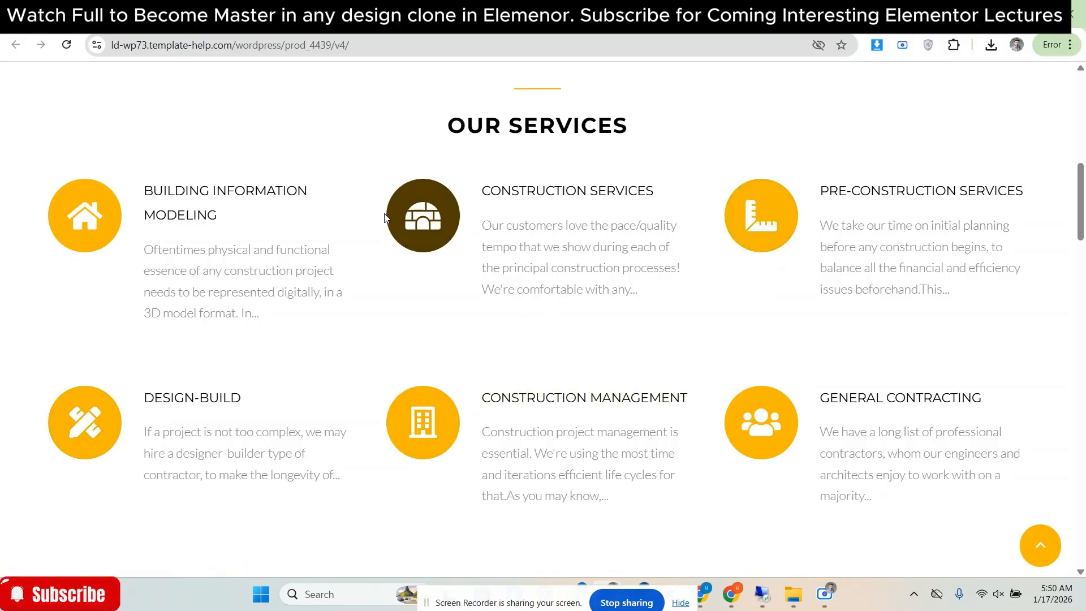
{"action": "left_click", "coordinate": [662, 14]}
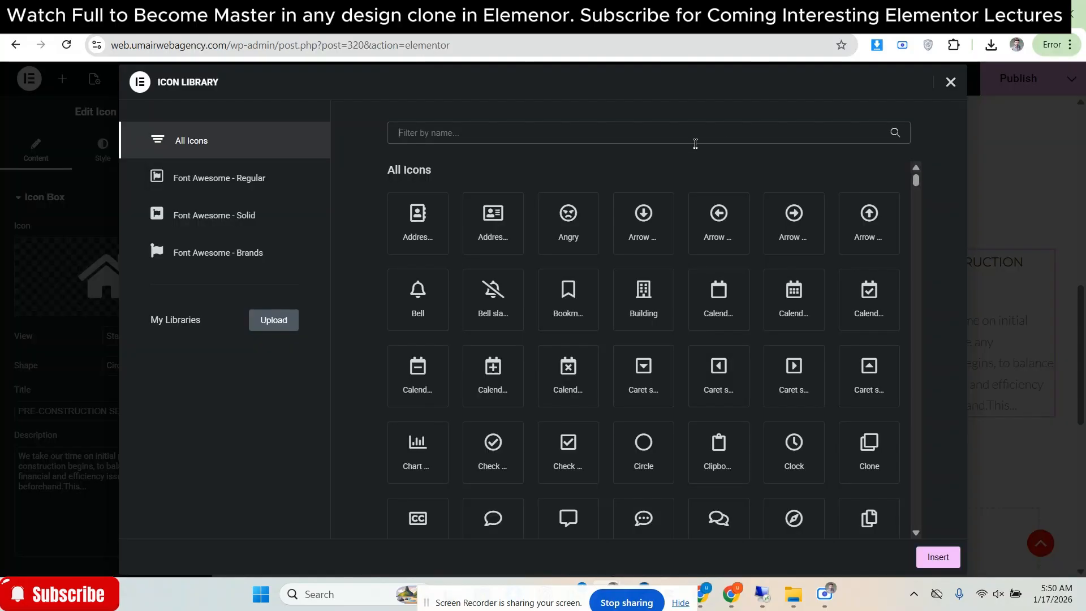
{"action": "left_click", "coordinate": [949, 83]}
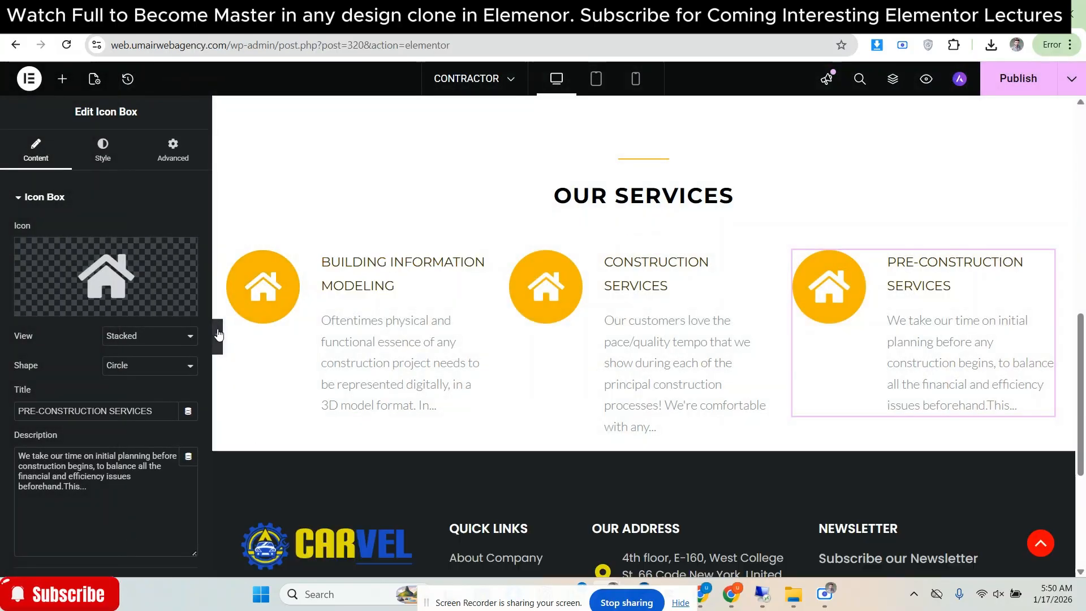
Preview the OUR SERVICES section without the editing controls and compare the layout of its three icon boxes with the reference page
{"action": "key", "text": "ctrl+p"}
{"action": "left_click", "coordinate": [809, 14]}
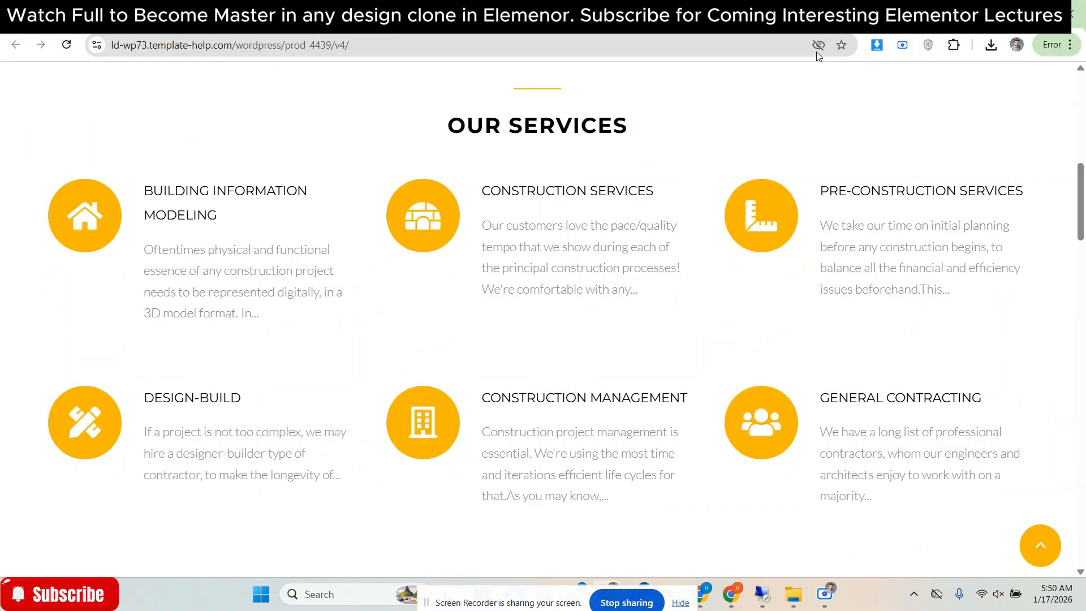
{"action": "left_click", "coordinate": [661, 15]}
{"action": "scroll", "coordinate": [519, 132], "scroll_direction": "down", "scroll_amount": 1}
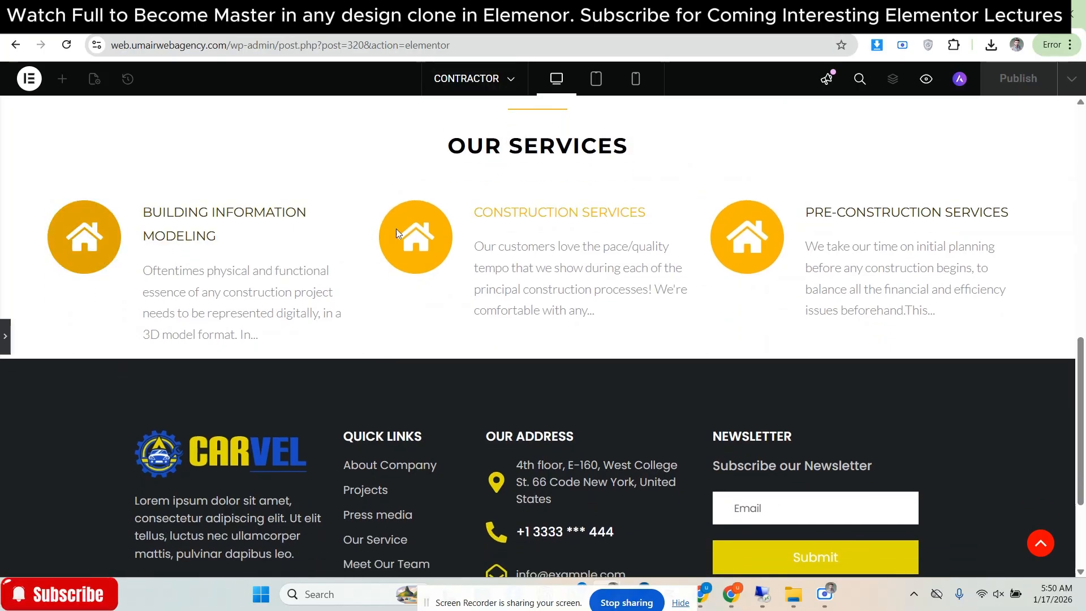
{"action": "left_click", "coordinate": [814, 14]}
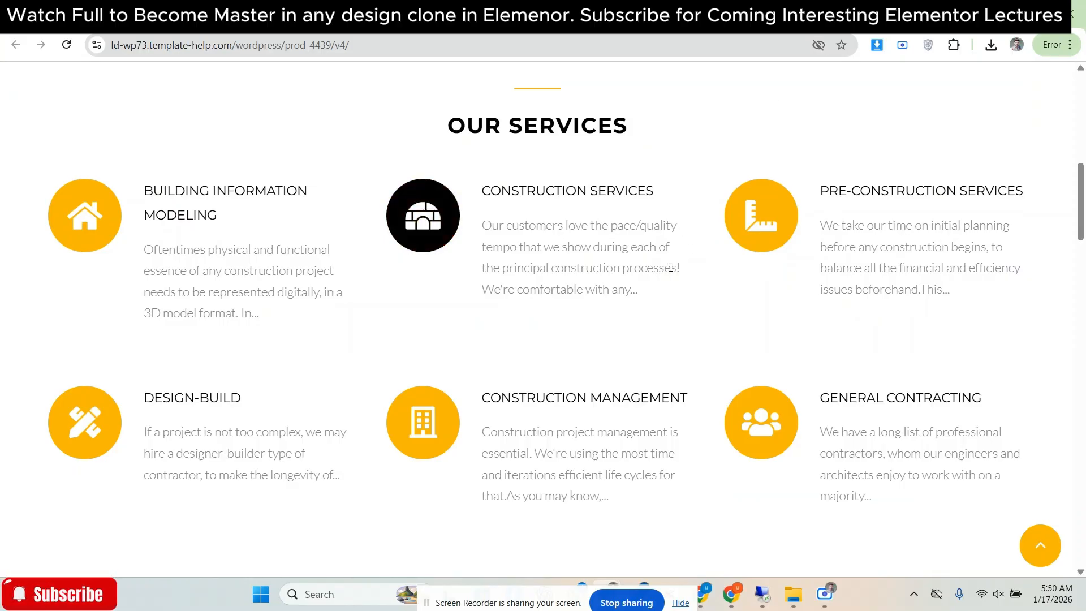
{"action": "scroll", "coordinate": [164, 406], "scroll_direction": "up", "scroll_amount": 1}
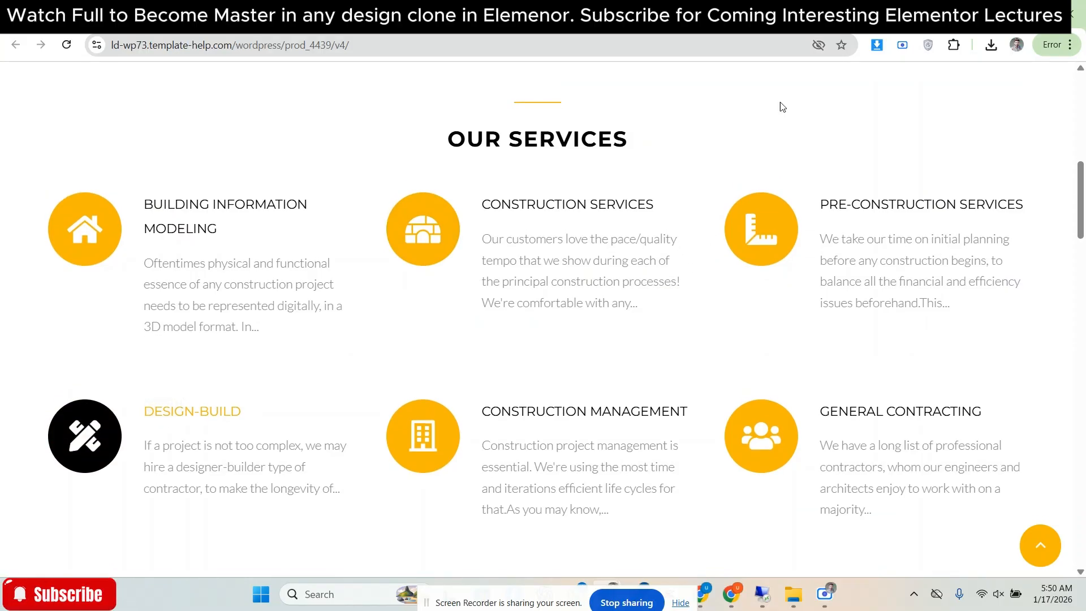
{"action": "left_click", "coordinate": [831, 15]}
{"action": "left_click", "coordinate": [809, 14]}
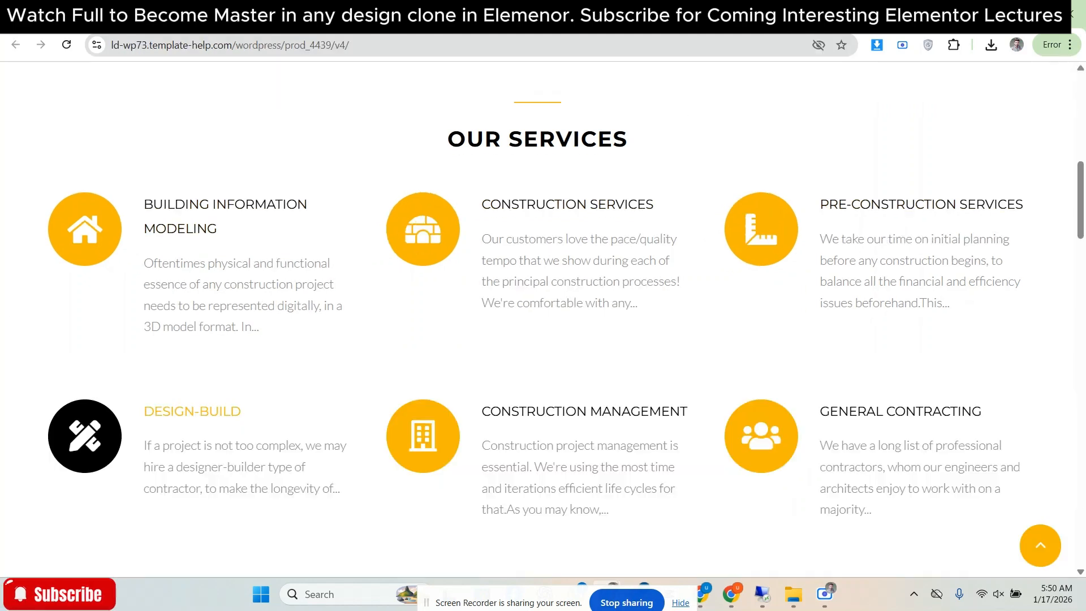
{"action": "left_click", "coordinate": [836, 14]}
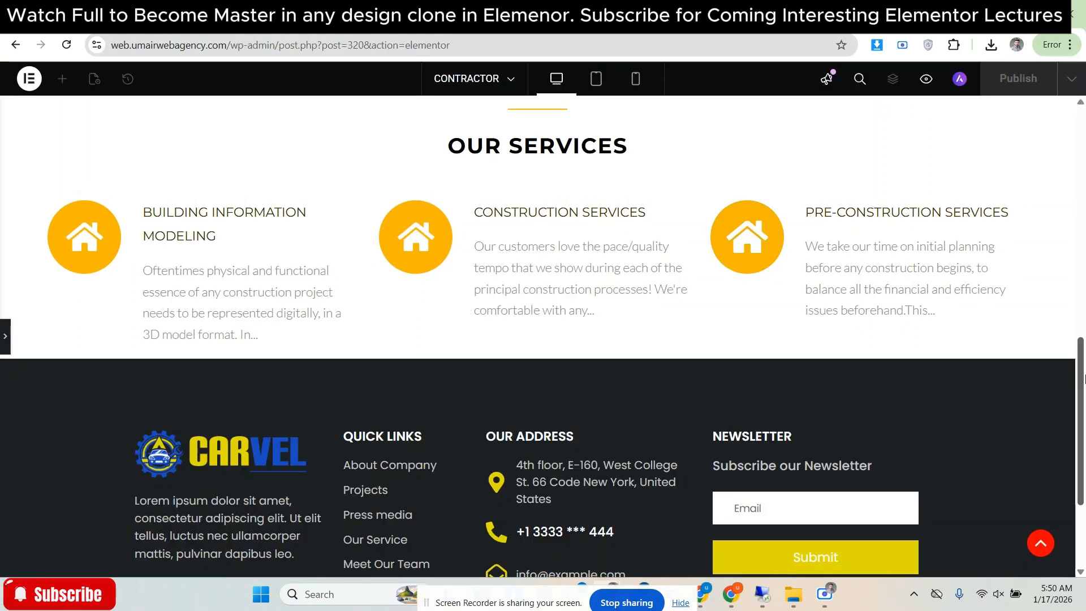
Line up the OUR SERVICES heading with the reference page and compare the horizontal positions of the second and third icon boxes
{"action": "left_click_drag", "start_coordinate": [1084, 378], "coordinate": [1085, 382]}
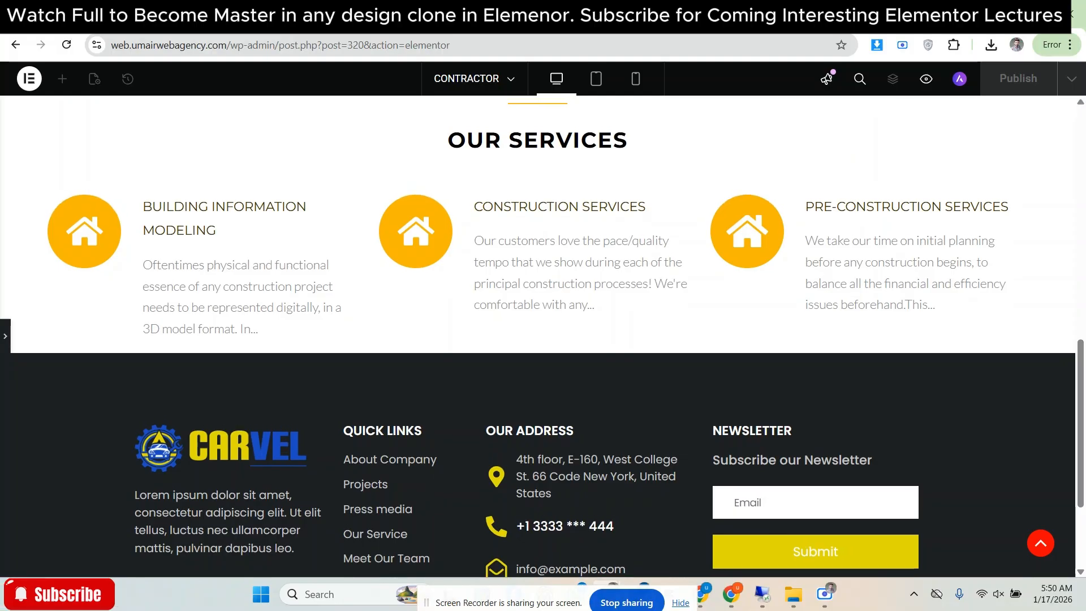
{"action": "left_click", "coordinate": [809, 14]}
{"action": "left_click", "coordinate": [792, 14]}
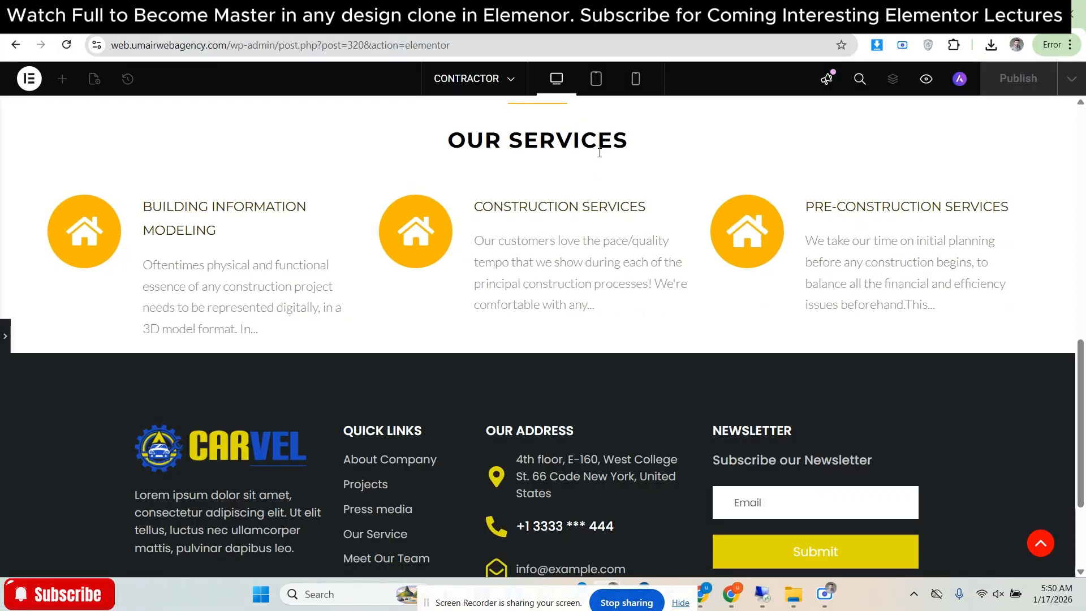
{"action": "left_click", "coordinate": [809, 14]}
{"action": "left_click", "coordinate": [735, 14]}
{"action": "left_click", "coordinate": [809, 14]}
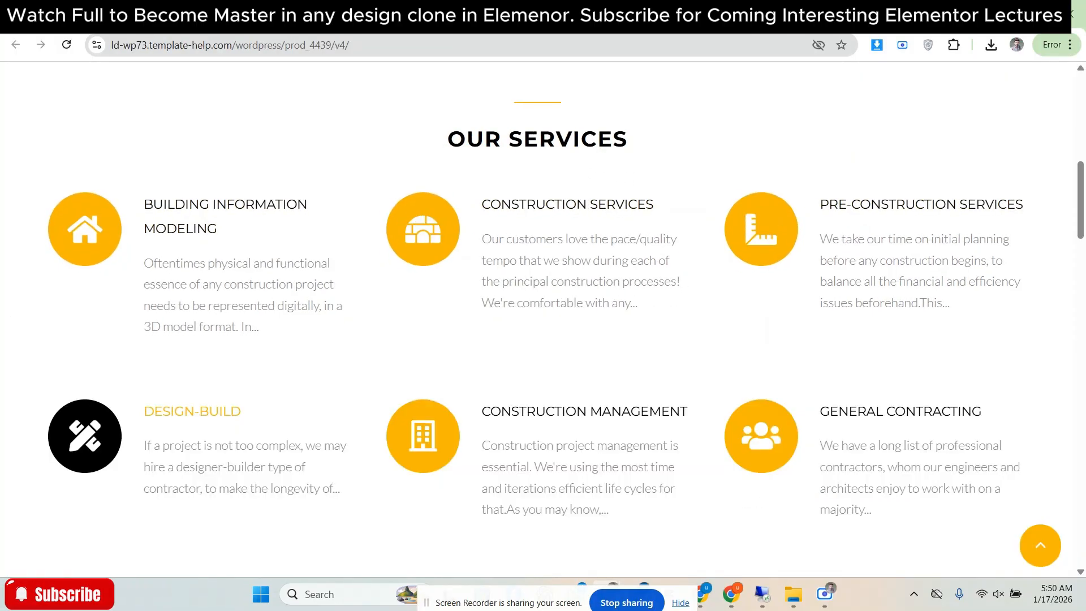
{"action": "left_click", "coordinate": [735, 14]}
{"action": "key", "text": "alt+Tab"}
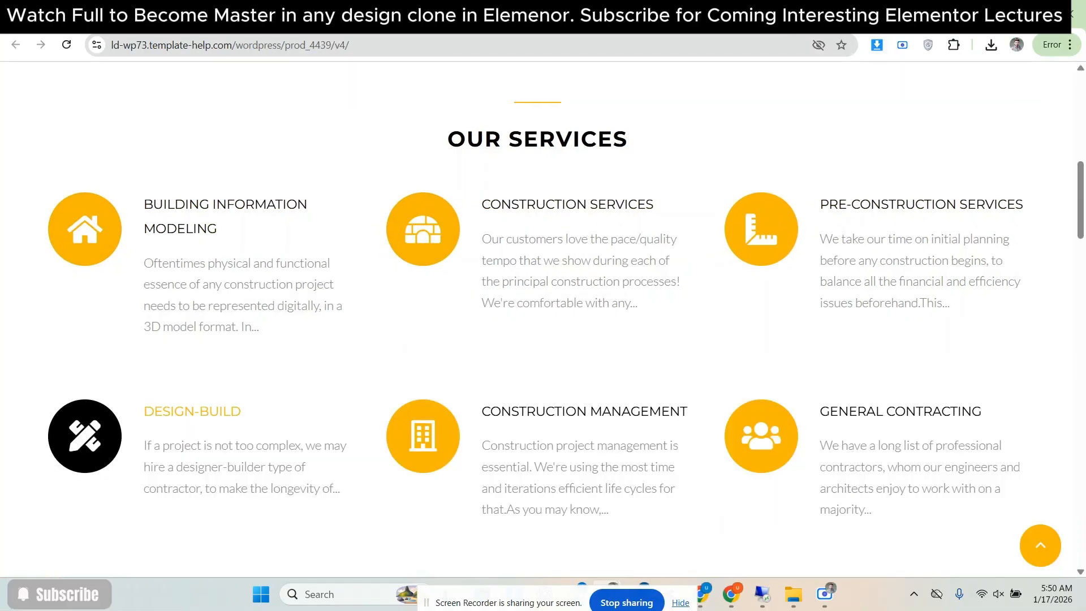
{"action": "key", "text": "alt+Tab"}
Increase the left margin of the CONSTRUCTION SERVICES column until its icon lines up with the reference page, and preview the section
{"action": "left_click", "coordinate": [5, 336]}
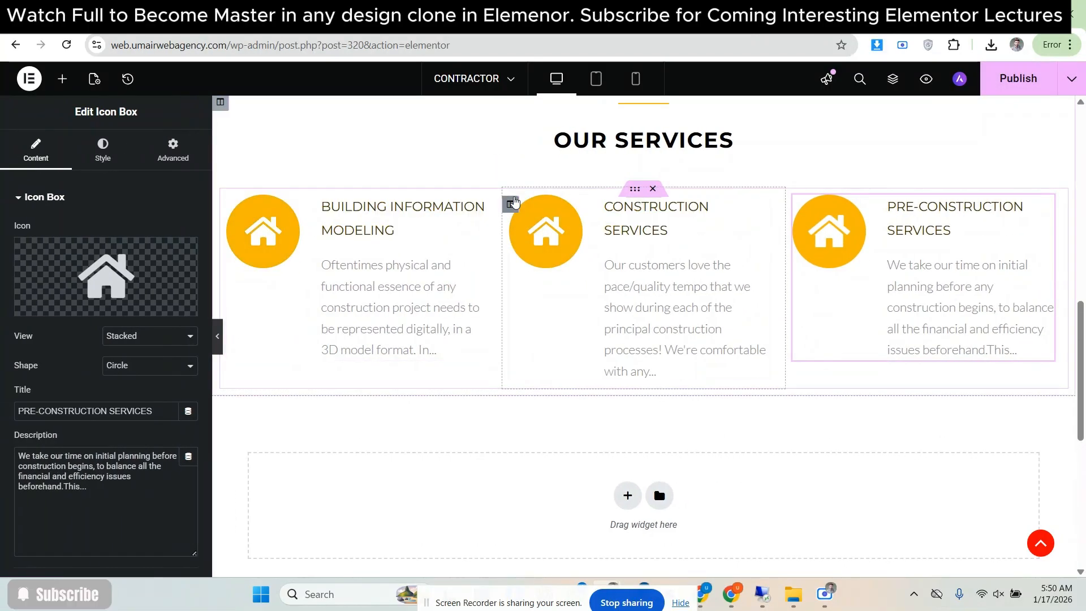
{"action": "left_click", "coordinate": [511, 205]}
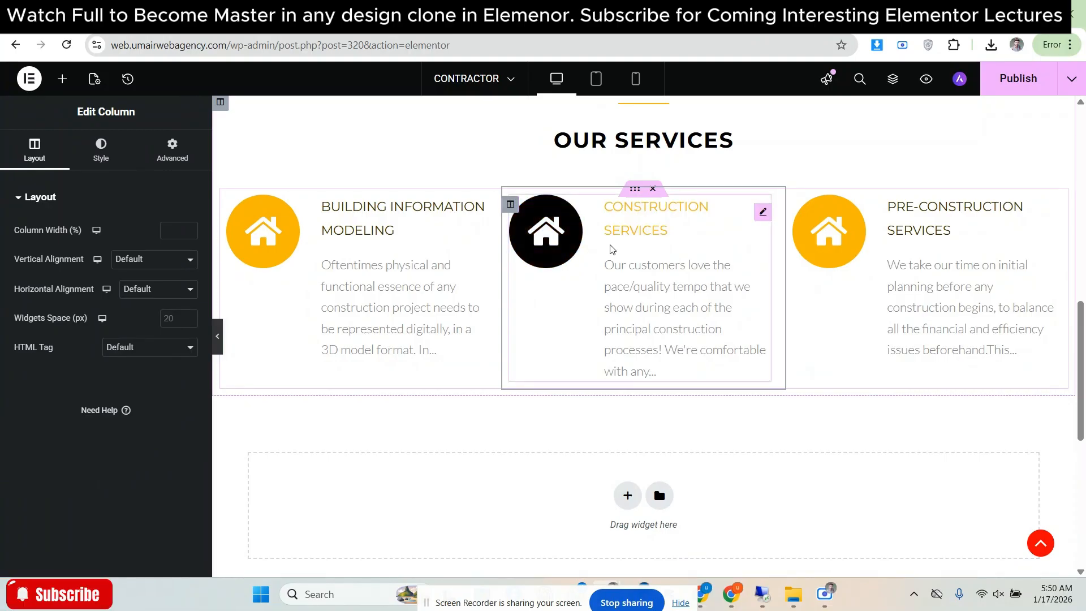
{"action": "left_click", "coordinate": [172, 149]}
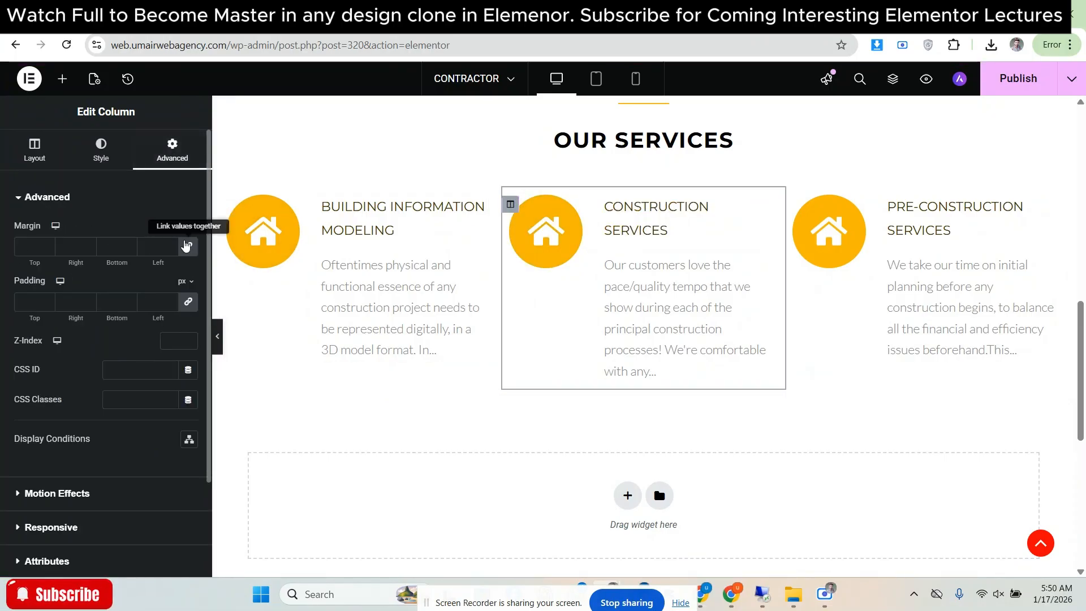
{"action": "left_click", "coordinate": [172, 244]}
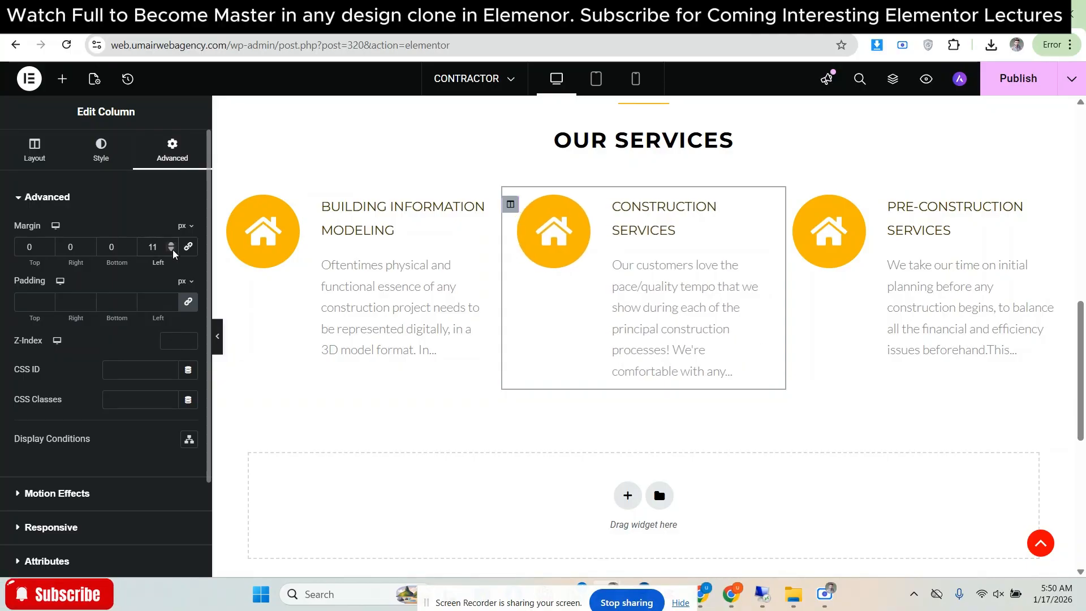
{"action": "left_click", "coordinate": [217, 336]}
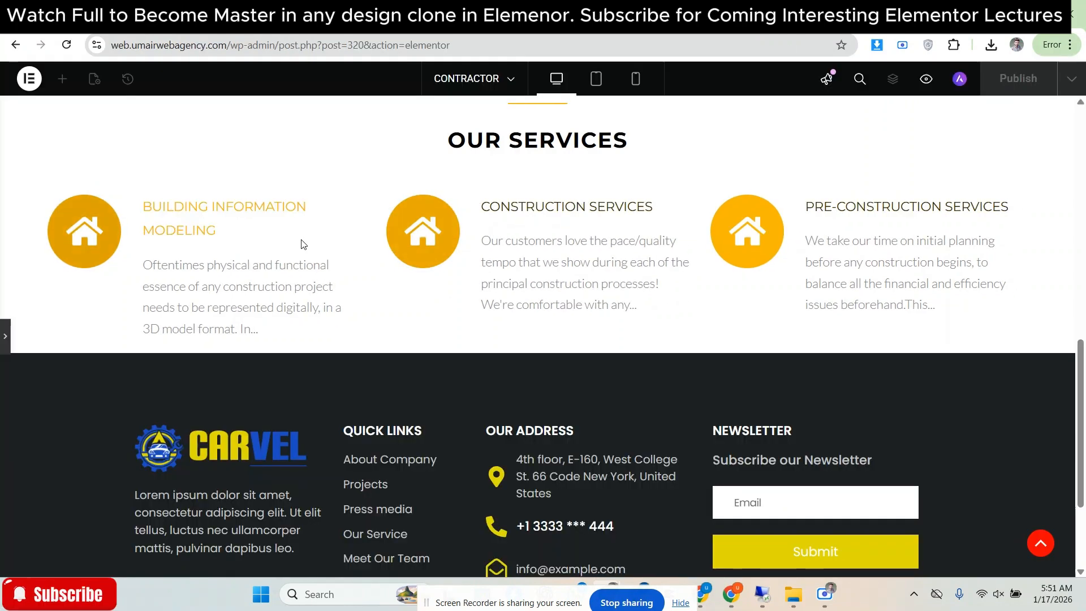
Set the top margin of the inner section holding the three icon boxes to 24 px
{"action": "left_click", "coordinate": [6, 337]}
{"action": "left_click", "coordinate": [635, 191]}
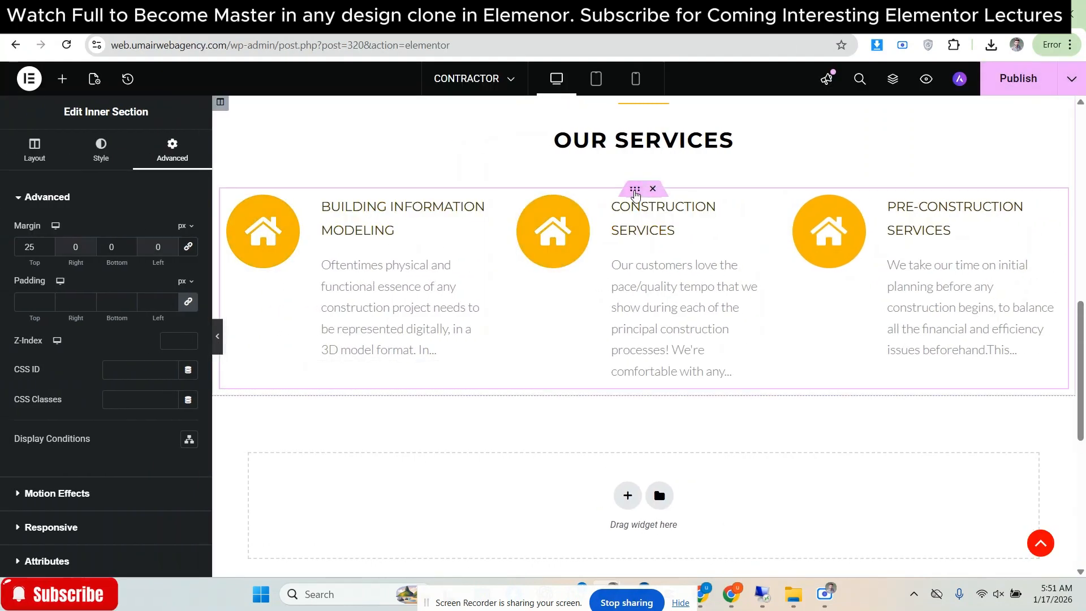
{"action": "left_click", "coordinate": [46, 250]}
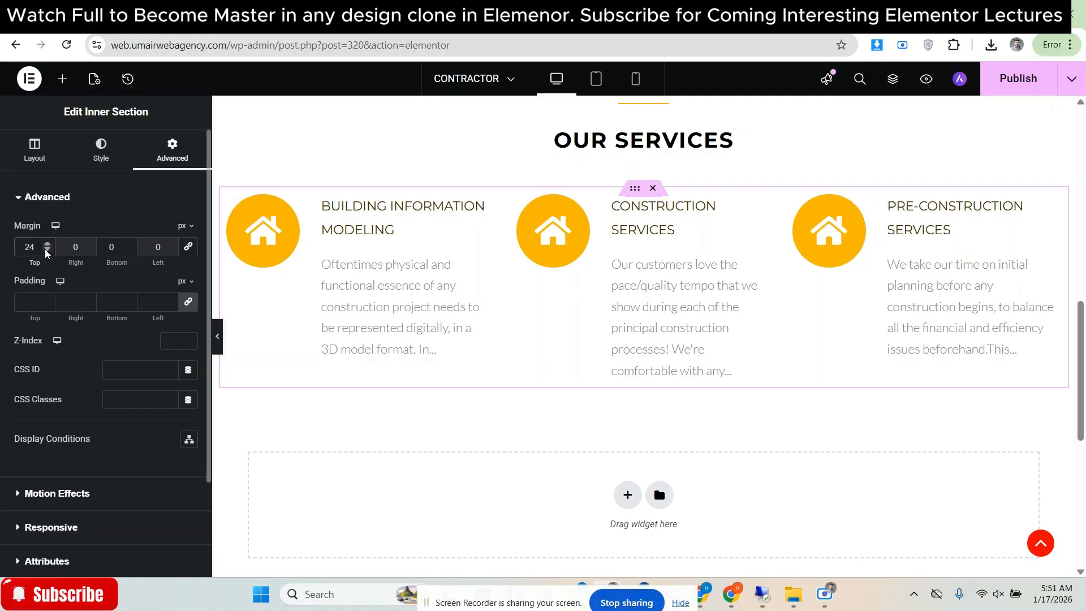
Increase the CONSTRUCTION SERVICES icon box's right margin so its description wraps like the reference page, and preview the section
{"action": "left_click", "coordinate": [763, 212]}
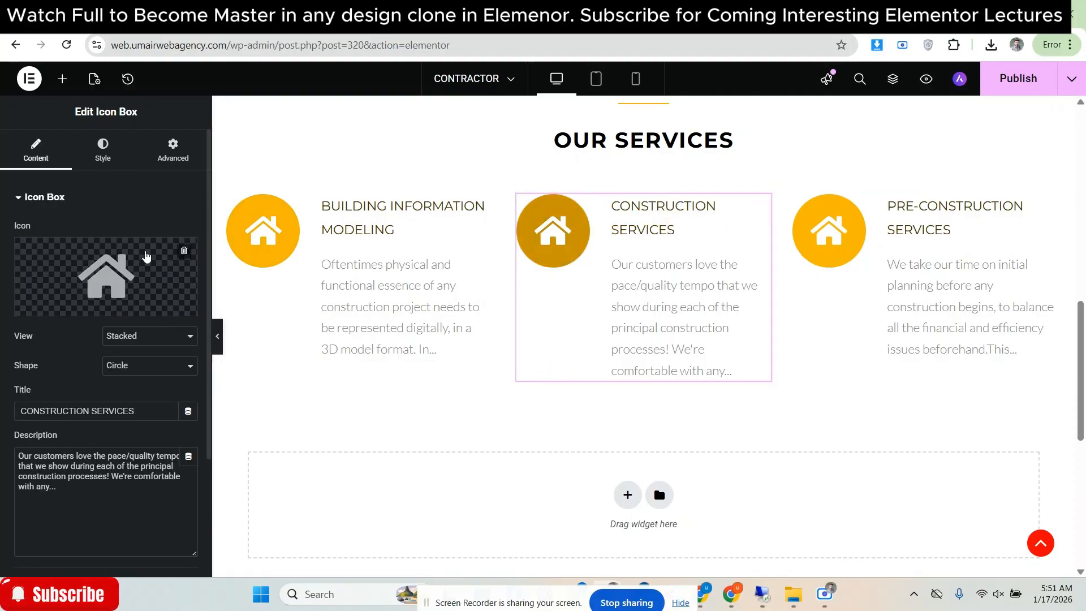
{"action": "scroll", "coordinate": [113, 283], "scroll_direction": "down", "scroll_amount": 3}
{"action": "scroll", "coordinate": [169, 226], "scroll_direction": "up", "scroll_amount": 3}
{"action": "left_click", "coordinate": [173, 150]}
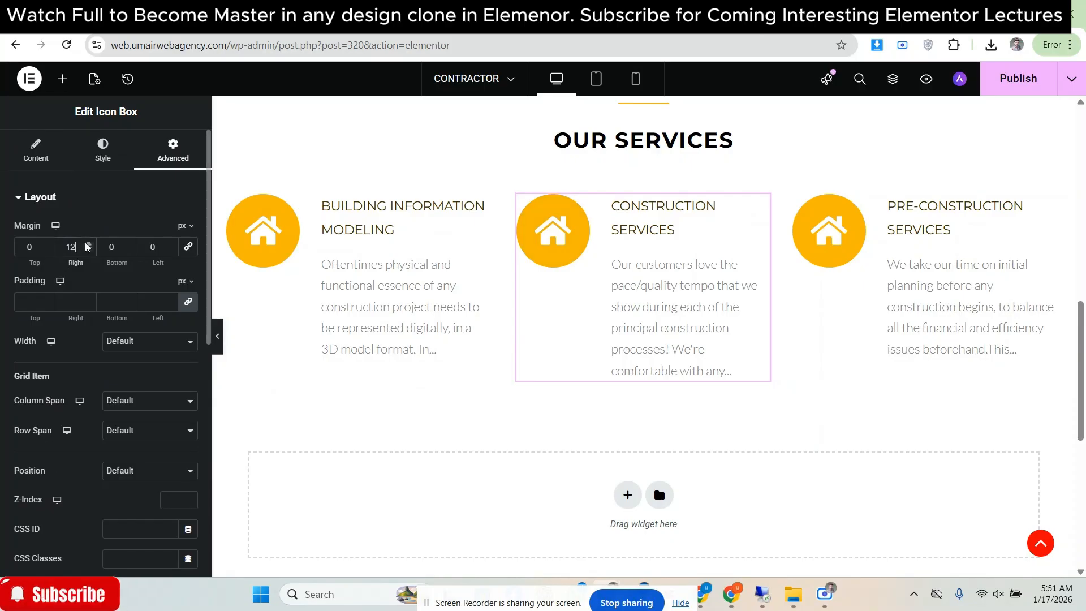
{"action": "left_click", "coordinate": [219, 338]}
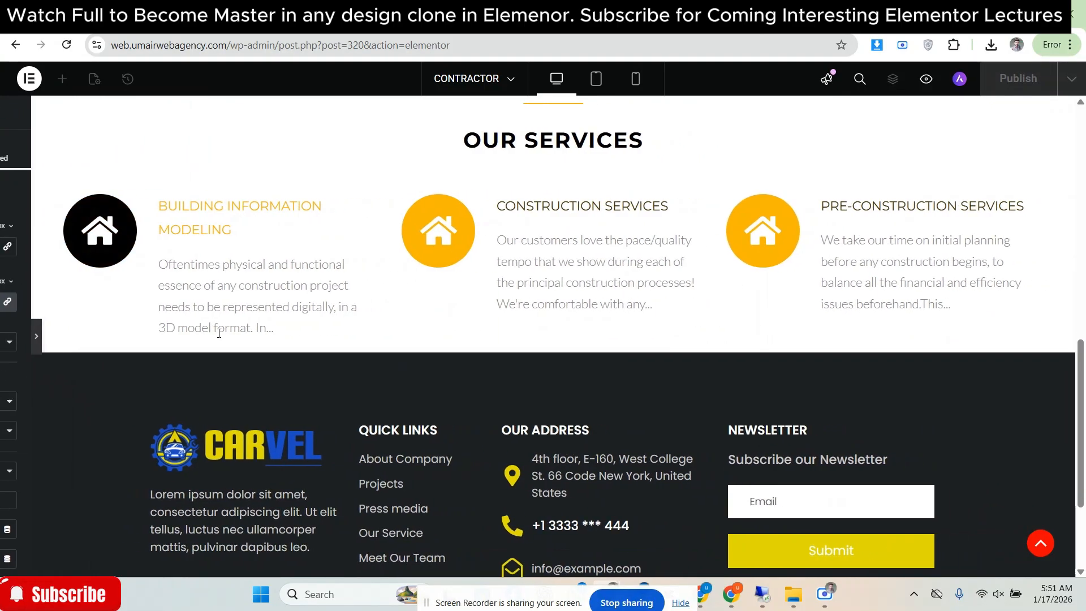
Compare the CONSTRUCTION SERVICES icon box's position and text wrapping, and the third icon box's offset, with the reference page
{"action": "left_click", "coordinate": [362, 14]}
{"action": "left_click", "coordinate": [509, 14]}
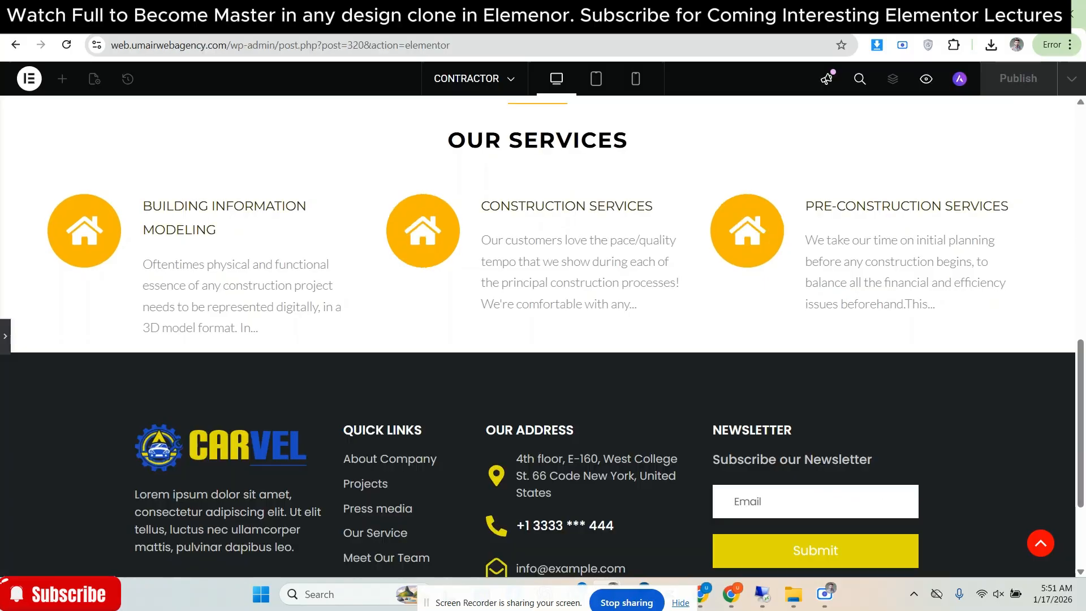
{"action": "left_click", "coordinate": [362, 14]}
{"action": "key", "text": "ctrl+Tab"}
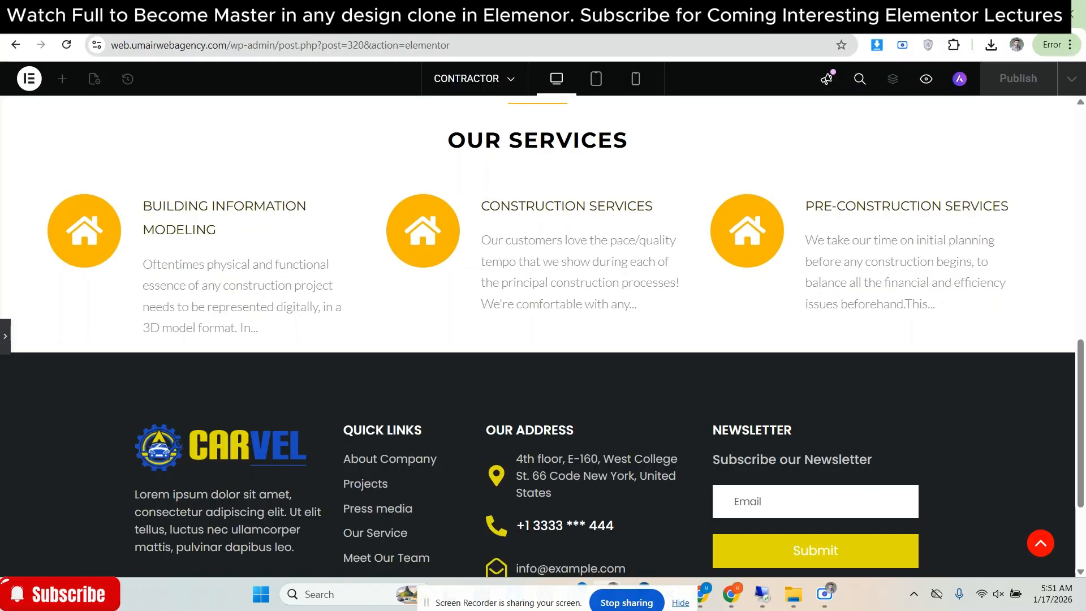
{"action": "key", "text": "ctrl+shift+Tab"}
{"action": "key", "text": "ctrl+Tab"}
{"action": "key", "text": "ctrl+shift+Tab"}
{"action": "key", "text": "ctrl+Tab"}
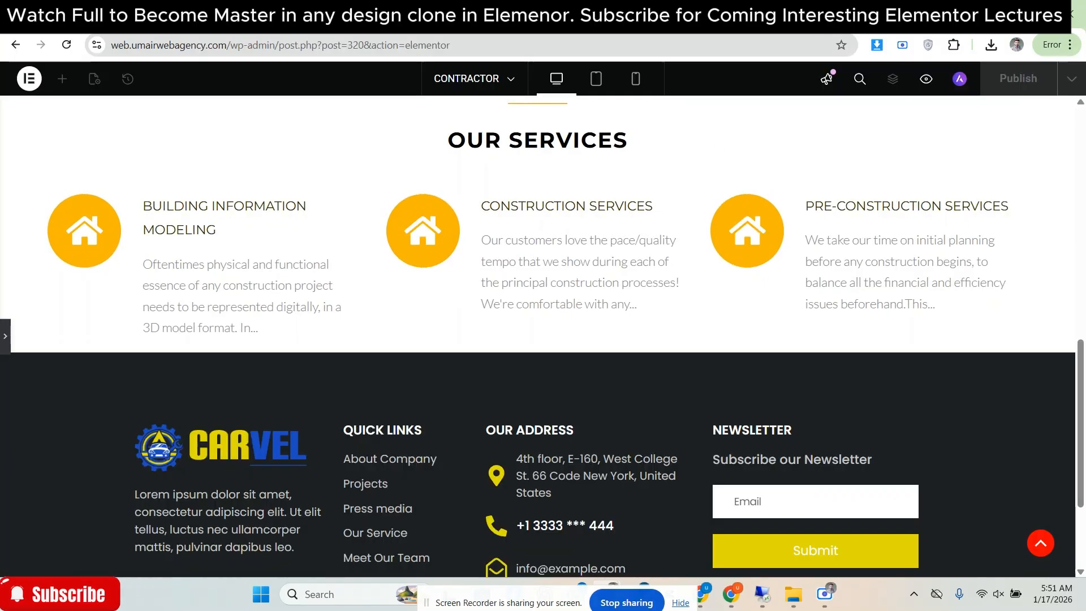
{"action": "key", "text": "ctrl+shift+Tab"}
{"action": "key", "text": "ctrl+Tab"}
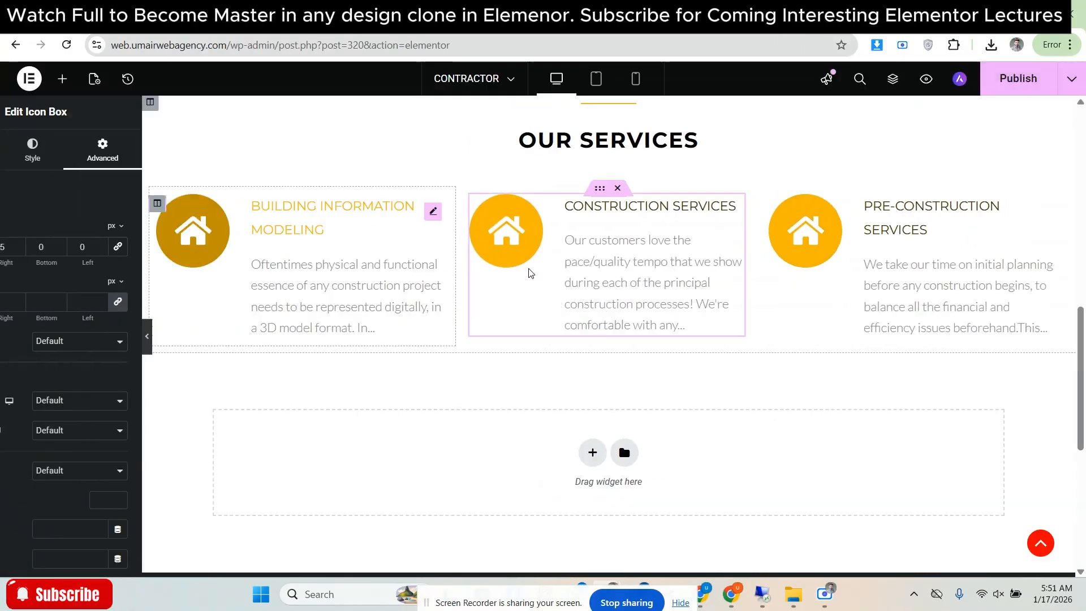
Set the left margin of the PRE-CONSTRUCTION SERVICES column to 10 px and compare its position with the reference page
{"action": "left_click", "coordinate": [793, 202]}
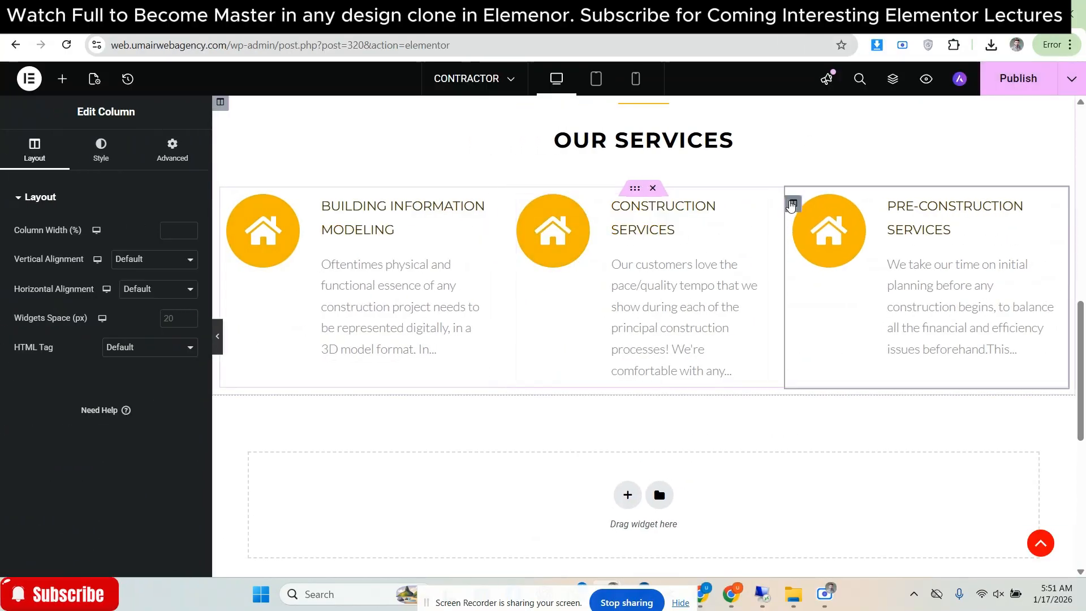
{"action": "left_click", "coordinate": [172, 150]}
{"action": "left_click", "coordinate": [161, 247]}
{"action": "type", "text": "10"}
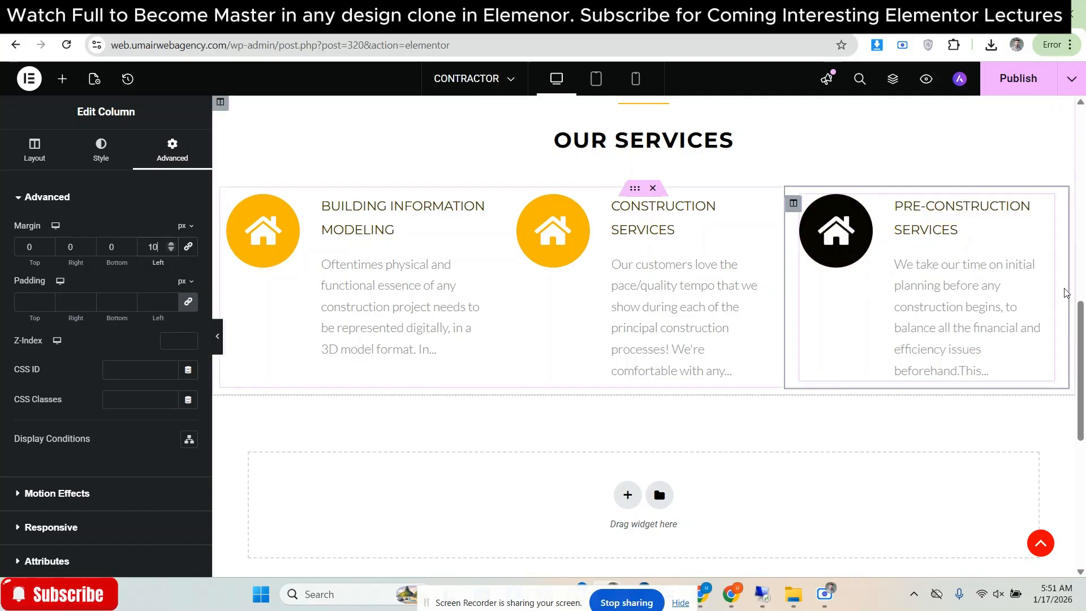
{"action": "left_click", "coordinate": [679, 14]}
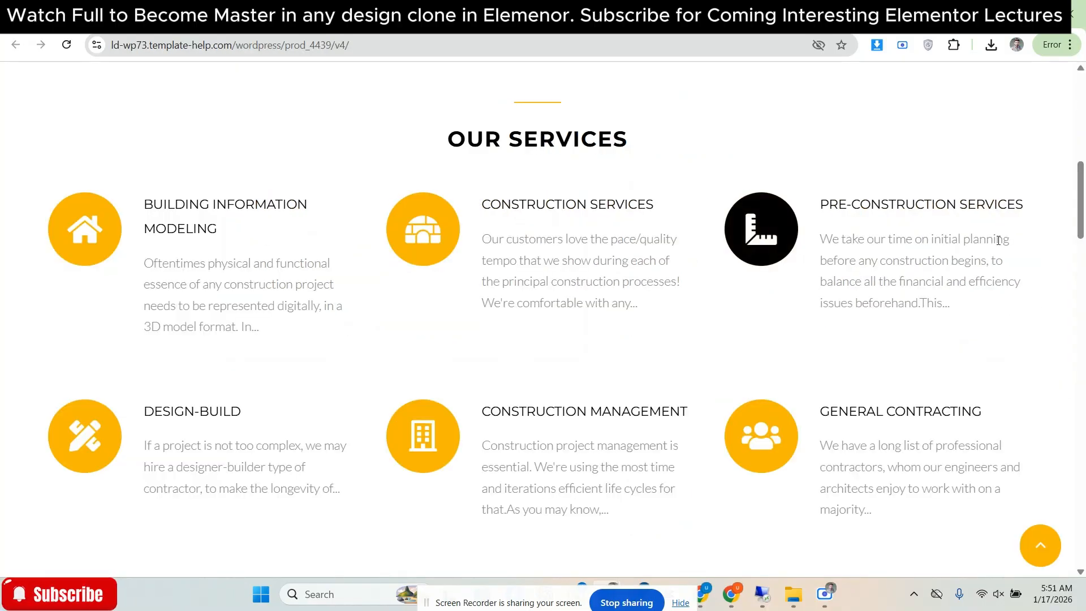
{"action": "left_click", "coordinate": [792, 16]}
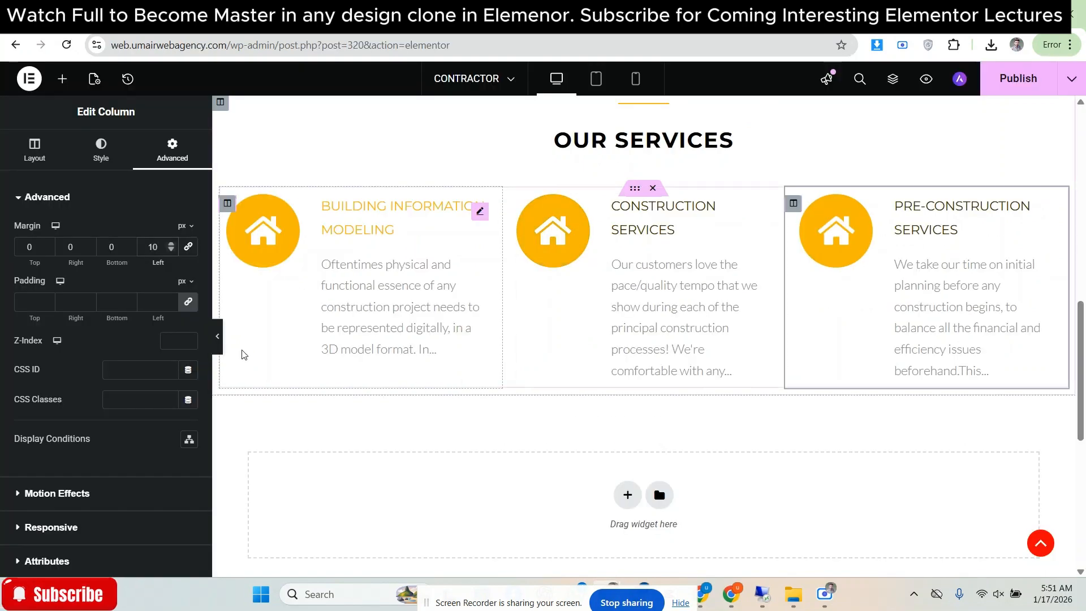
{"action": "left_click", "coordinate": [219, 345]}
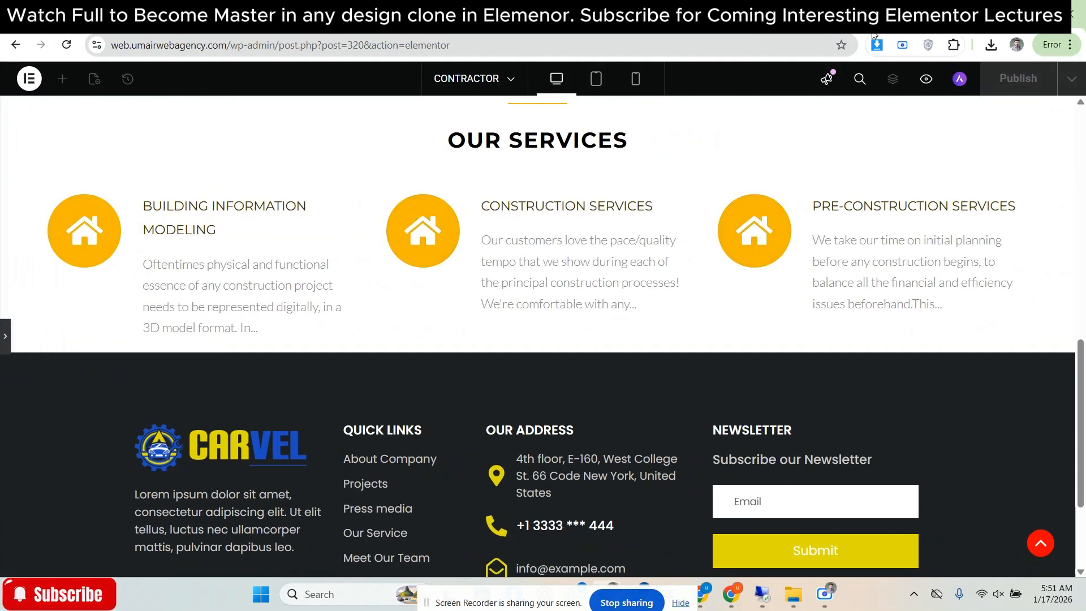
{"action": "left_click", "coordinate": [679, 13]}
{"action": "left_click", "coordinate": [791, 16]}
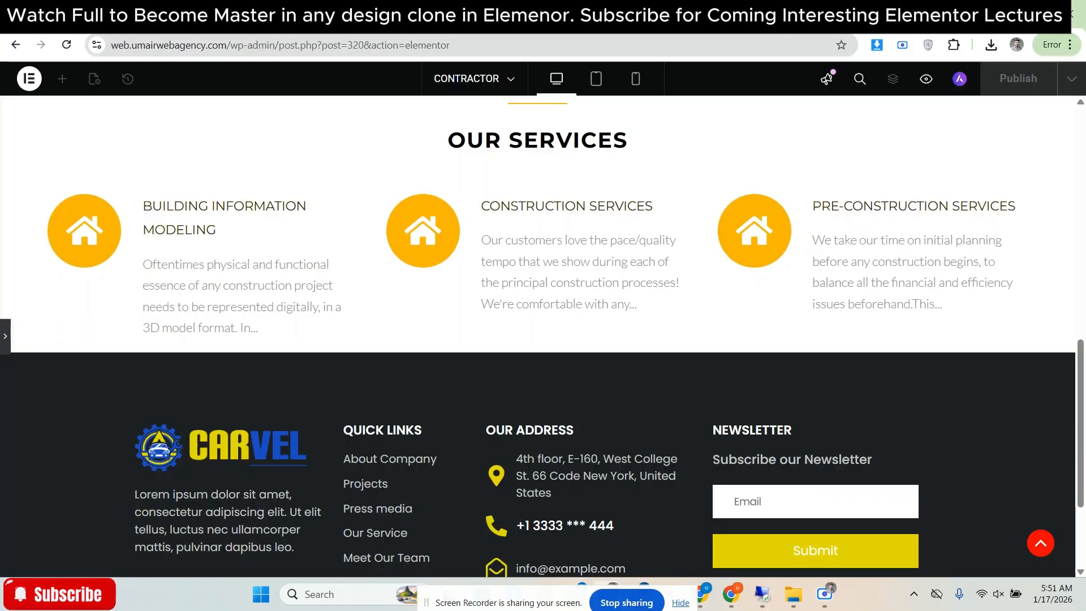
Raise the left margin of the PRE-CONSTRUCTION SERVICES column to 20 px and preview the section without the editing controls
{"action": "left_click", "coordinate": [4, 346]}
{"action": "left_click", "coordinate": [170, 244]}
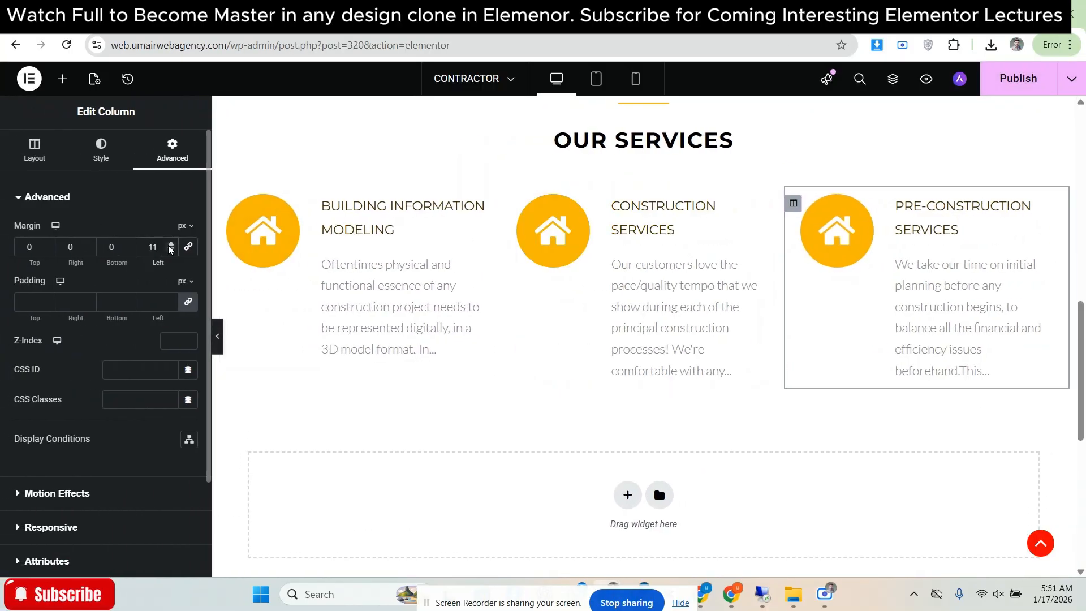
{"action": "left_click", "coordinate": [170, 245]}
{"action": "left_click", "coordinate": [170, 244]}
{"action": "left_click", "coordinate": [170, 245]}
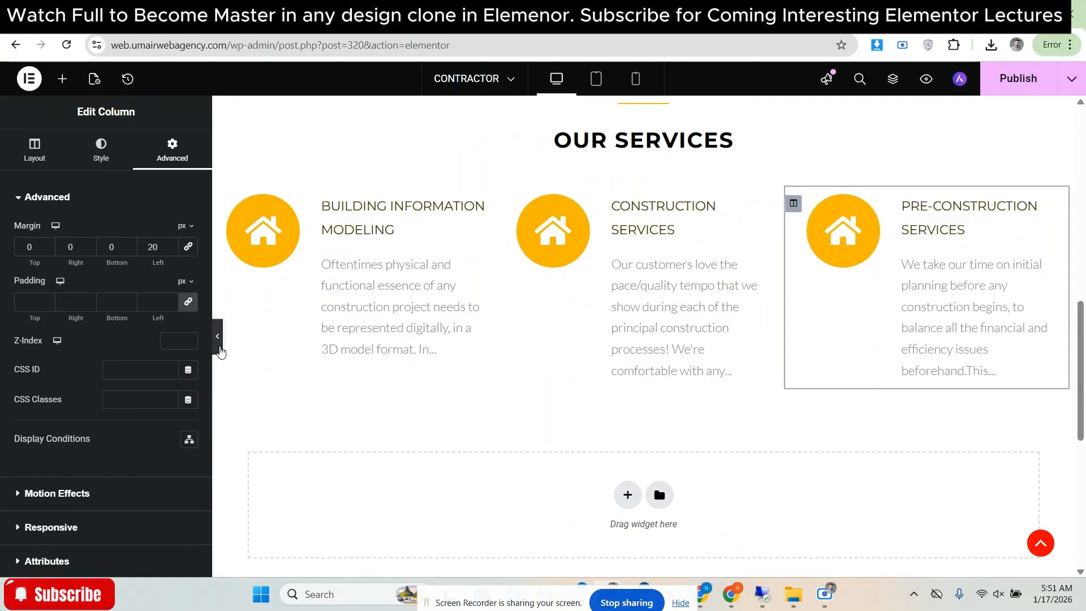
{"action": "left_click", "coordinate": [219, 349]}
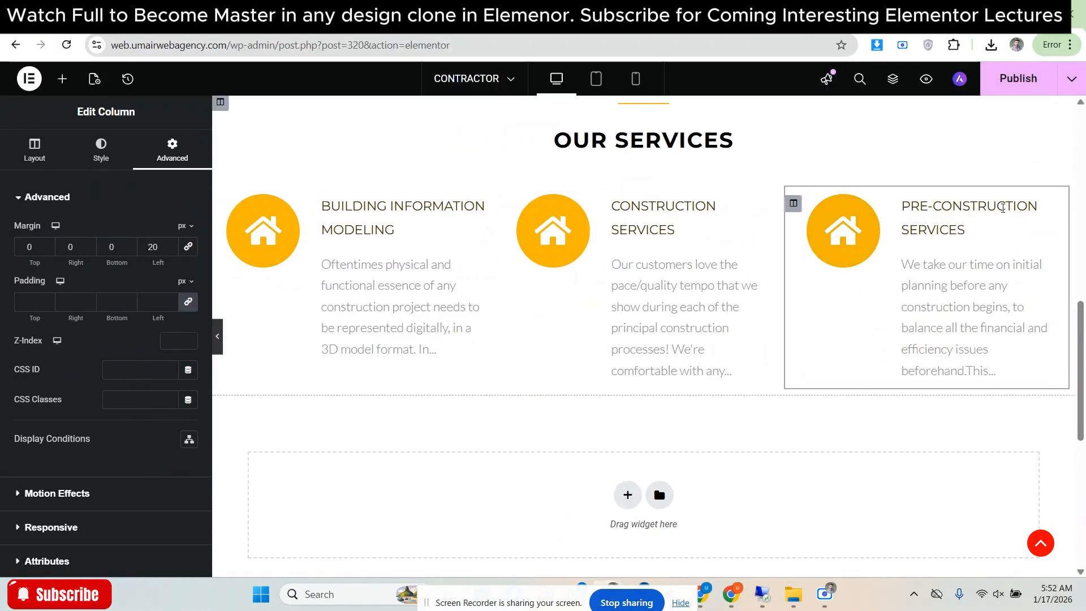
Set the right margin of the PRE-CONSTRUCTION SERVICES icon box to 5 px and preview the section without the editing controls
{"action": "left_click", "coordinate": [1040, 216]}
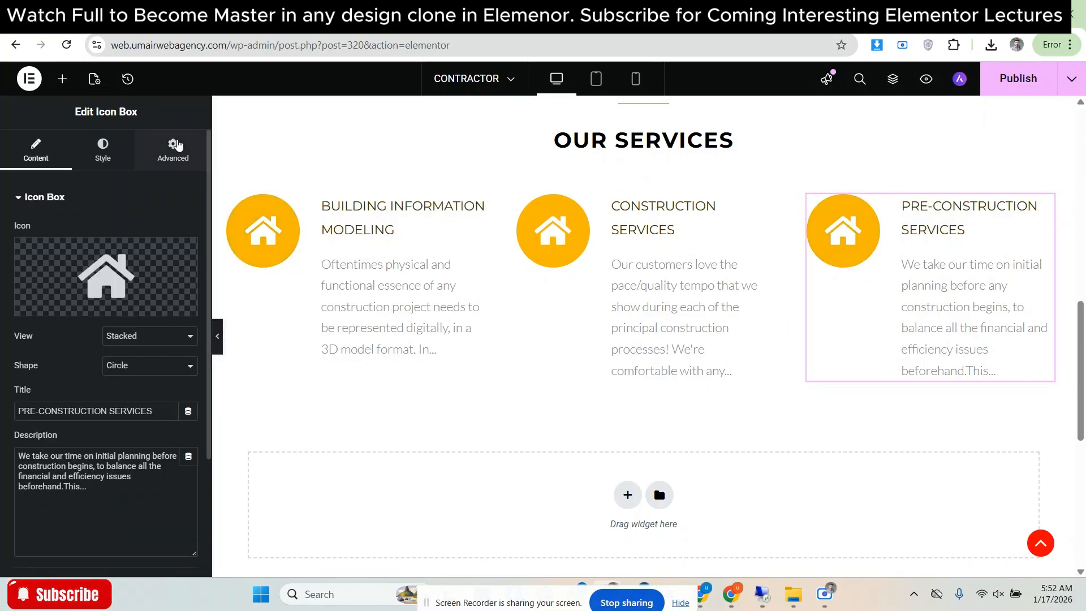
{"action": "left_click", "coordinate": [177, 145]}
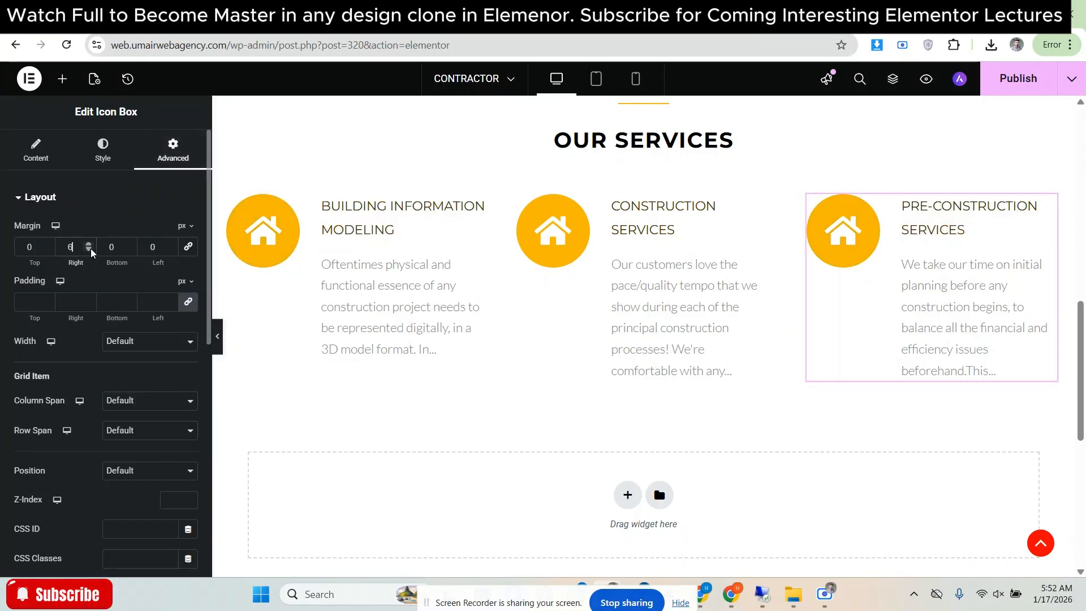
{"action": "left_click", "coordinate": [218, 336]}
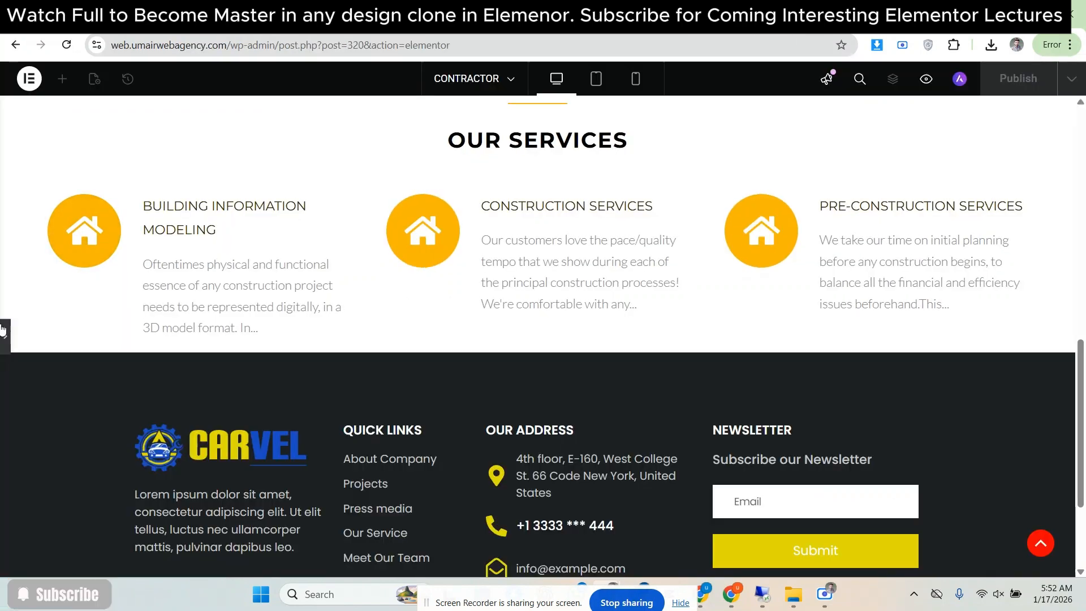
Set the content spacing of all three OUR SERVICES icon boxes to 17 px
{"action": "left_click", "coordinate": [1020, 251]}
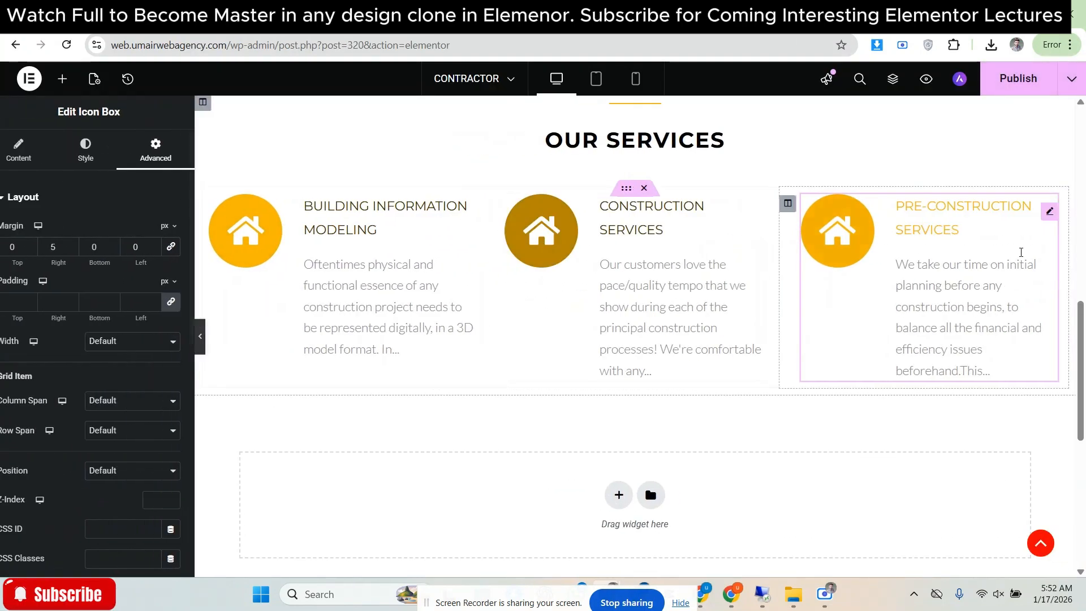
{"action": "left_click", "coordinate": [102, 150]}
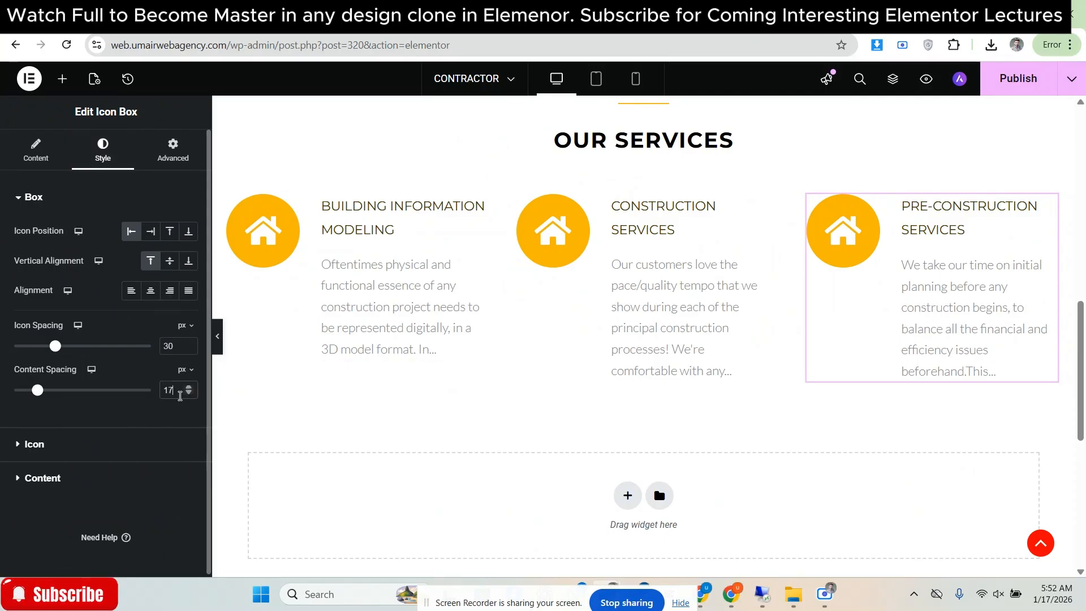
{"action": "left_click", "coordinate": [696, 277]}
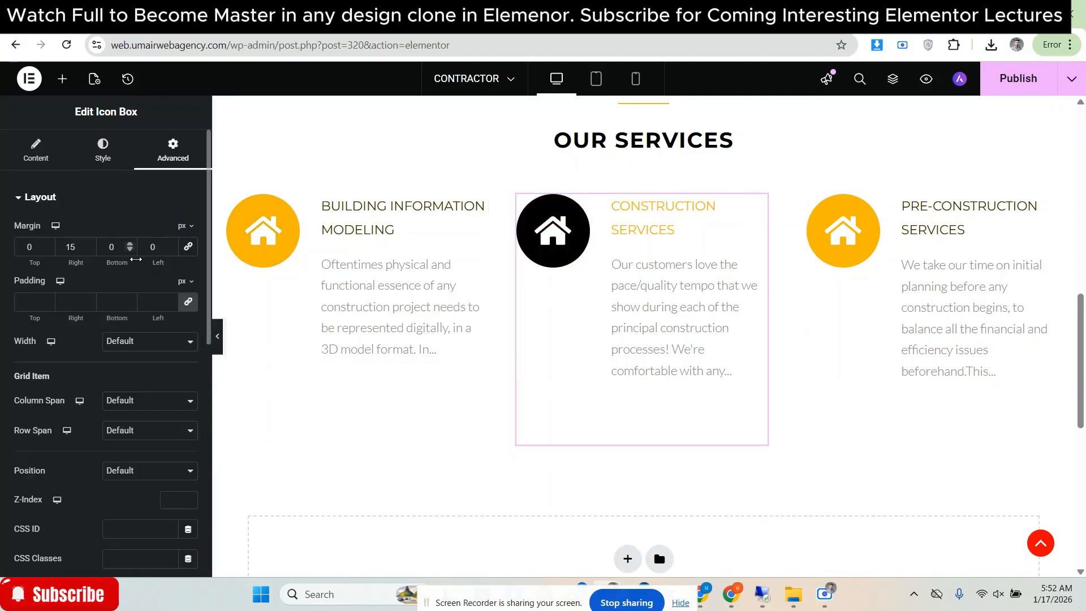
{"action": "left_click", "coordinate": [105, 150]}
{"action": "left_click", "coordinate": [366, 300]}
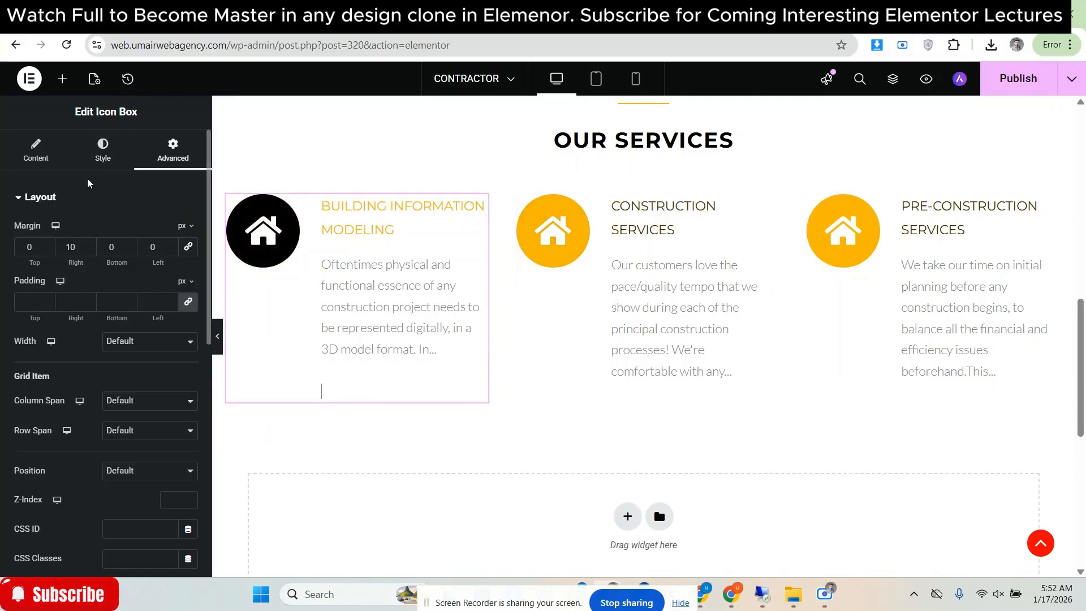
{"action": "left_click", "coordinate": [103, 150]}
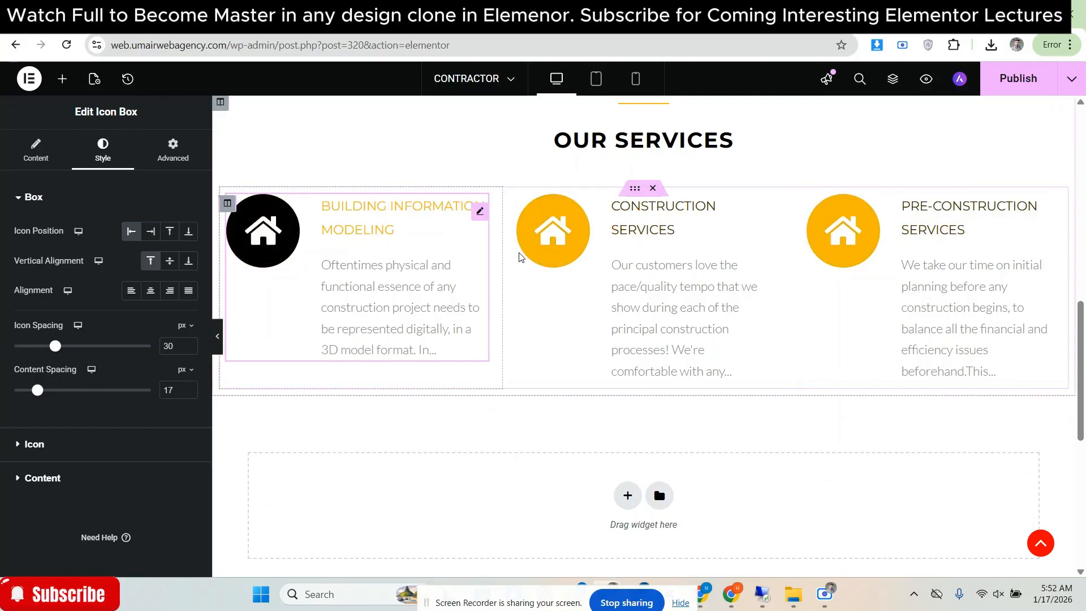
Duplicate the inner section holding the three icon boxes to create a second row of services
{"action": "right_click", "coordinate": [633, 195]}
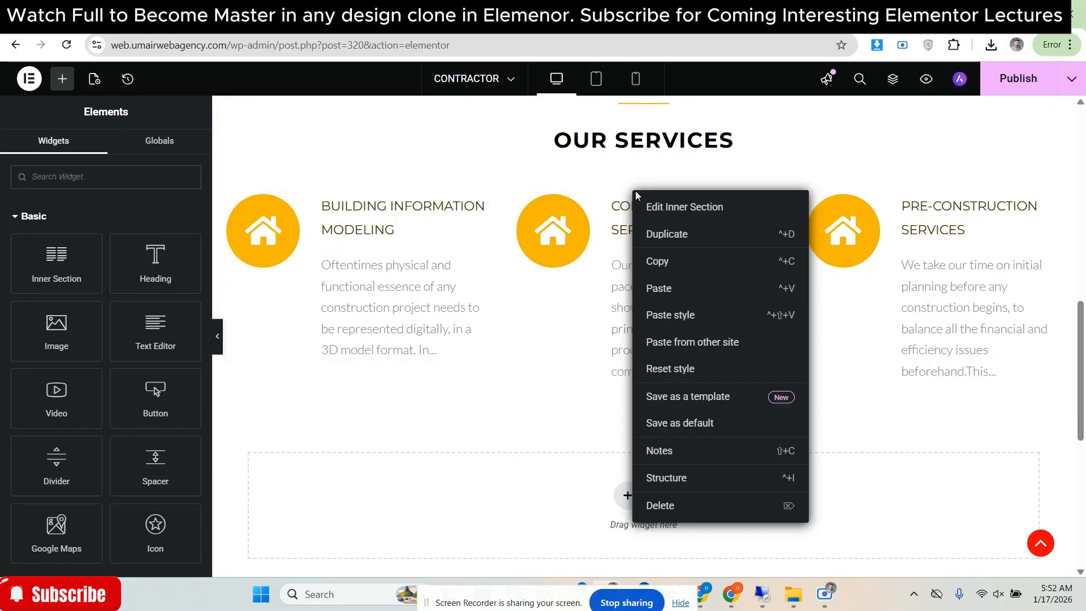
{"action": "left_click", "coordinate": [623, 190]}
{"action": "right_click", "coordinate": [623, 190]}
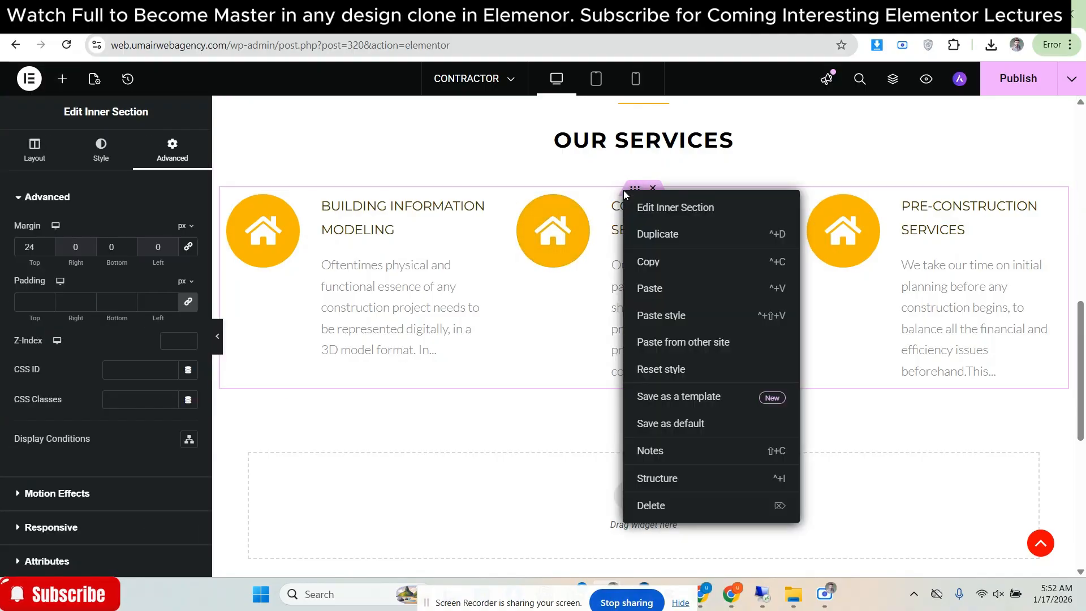
{"action": "left_click", "coordinate": [657, 233]}
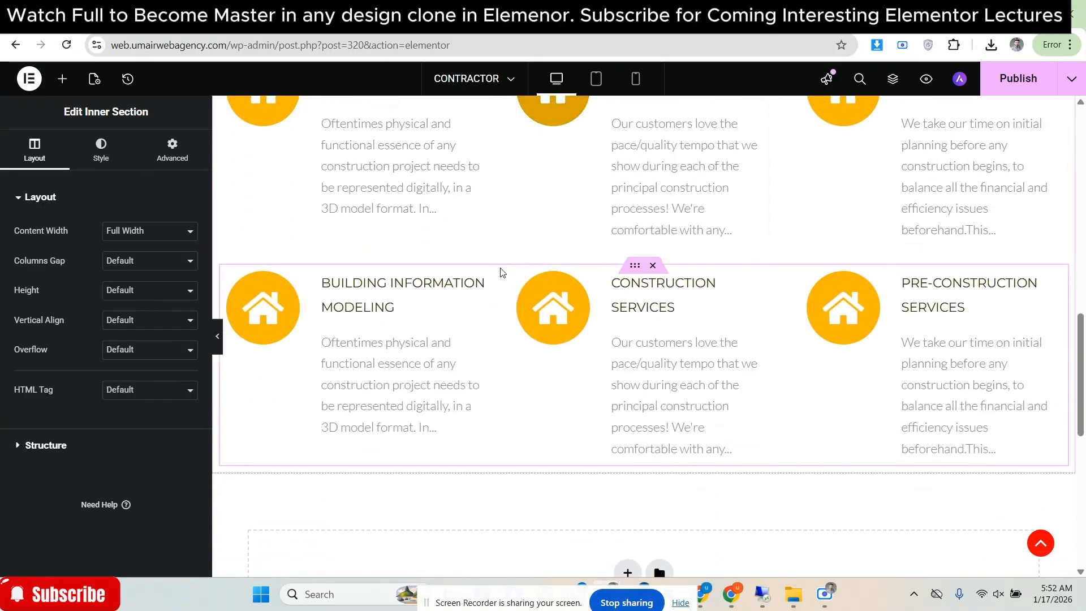
Preview the two service rows and compare the vertical gap between them with the reference page
{"action": "left_click", "coordinate": [217, 336]}
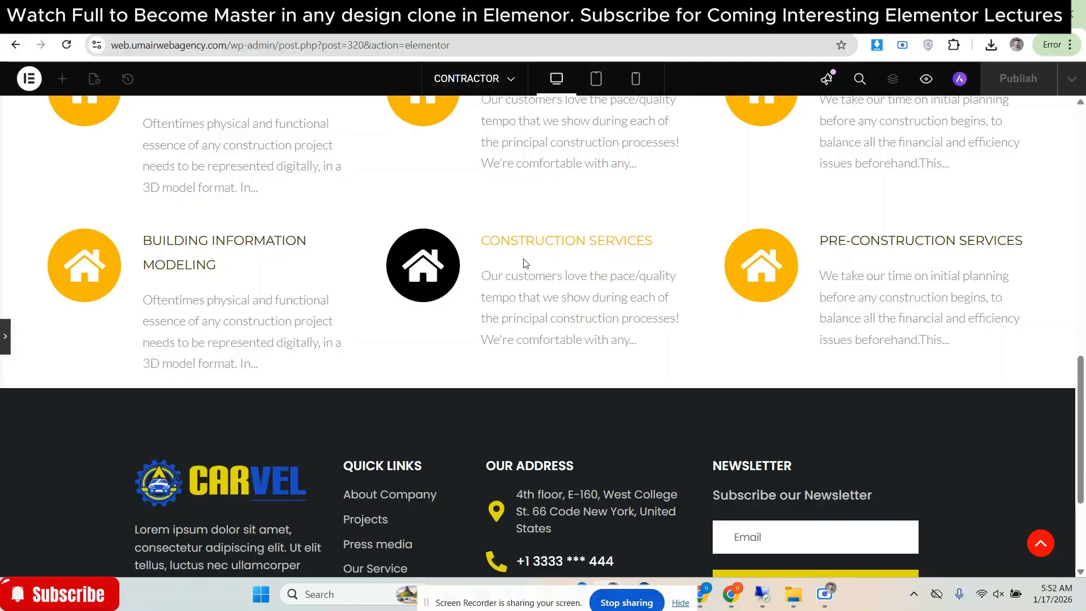
{"action": "scroll", "coordinate": [547, 206], "scroll_direction": "up", "scroll_amount": 1}
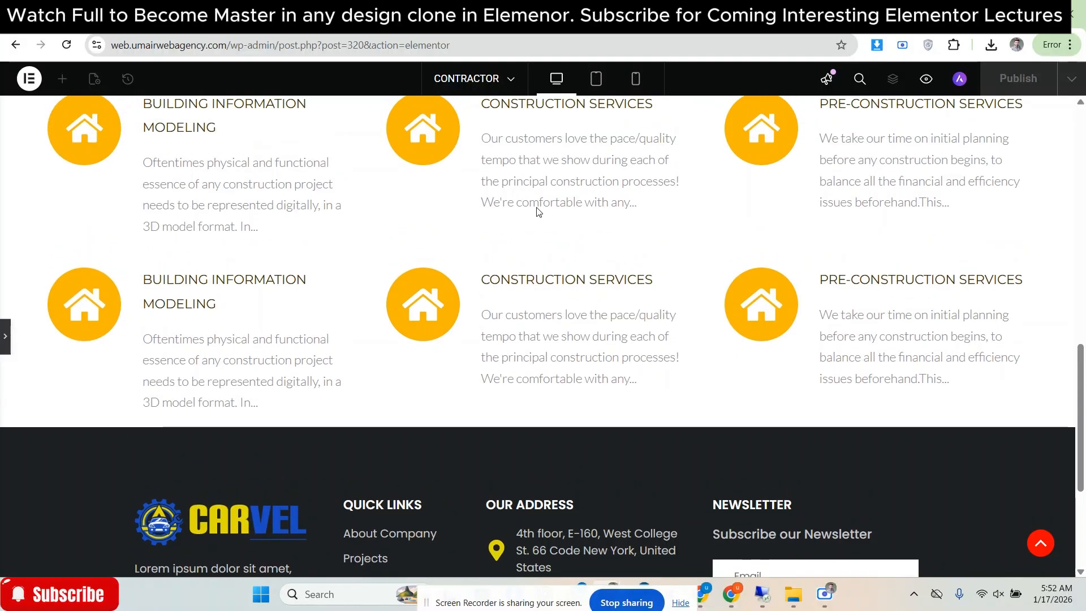
{"action": "scroll", "coordinate": [538, 210], "scroll_direction": "up", "scroll_amount": 1}
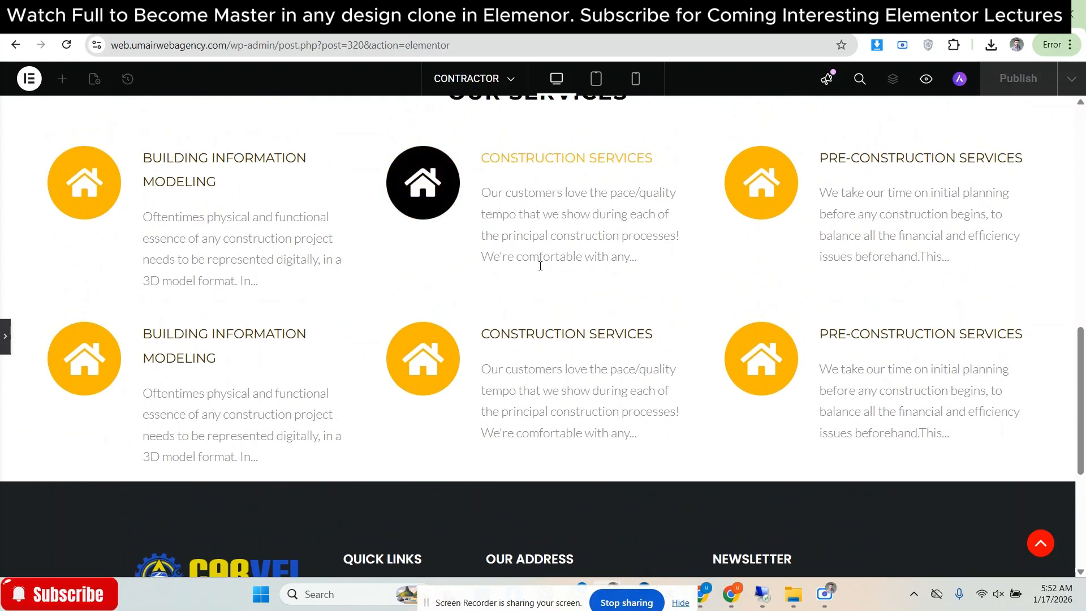
{"action": "left_click", "coordinate": [797, 14]}
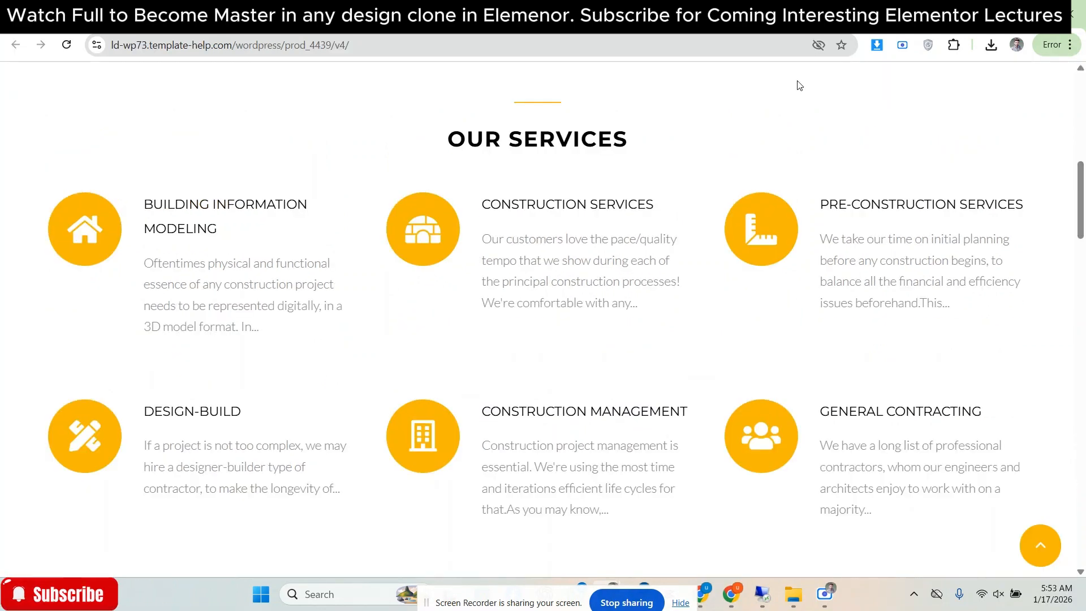
{"action": "scroll", "coordinate": [786, 136], "scroll_direction": "down", "scroll_amount": 1}
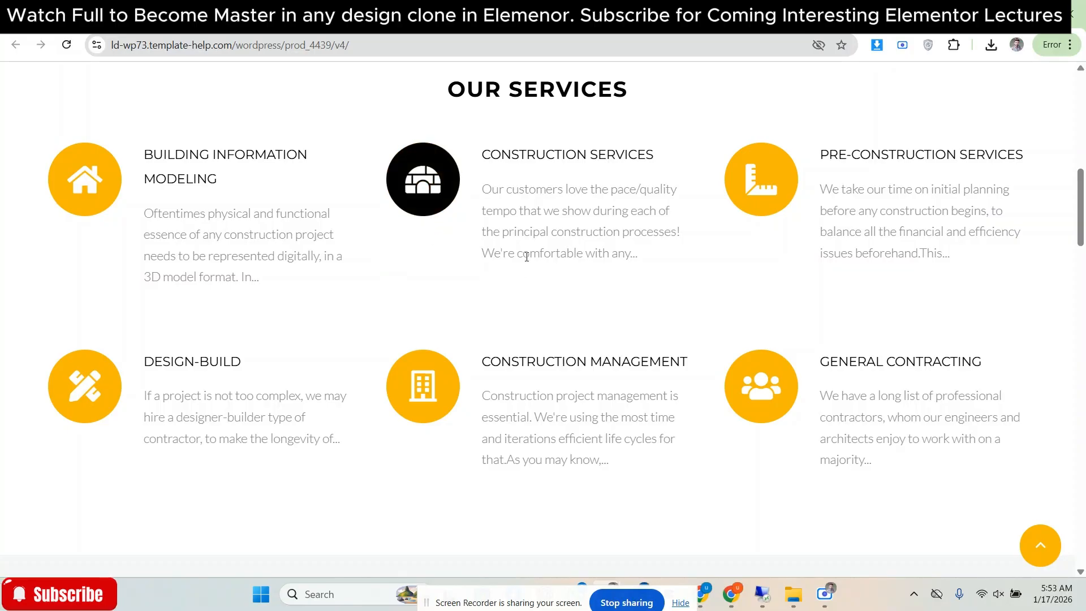
{"action": "left_click", "coordinate": [679, 14]}
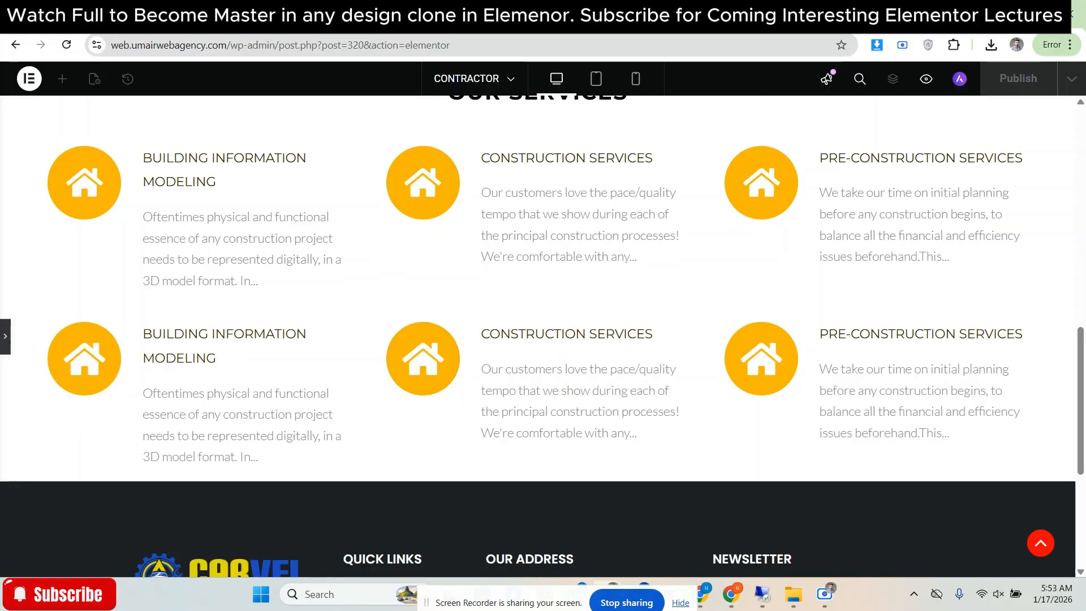
{"action": "left_click", "coordinate": [797, 14]}
{"action": "left_click", "coordinate": [678, 14]}
{"action": "double_click", "coordinate": [130, 444]}
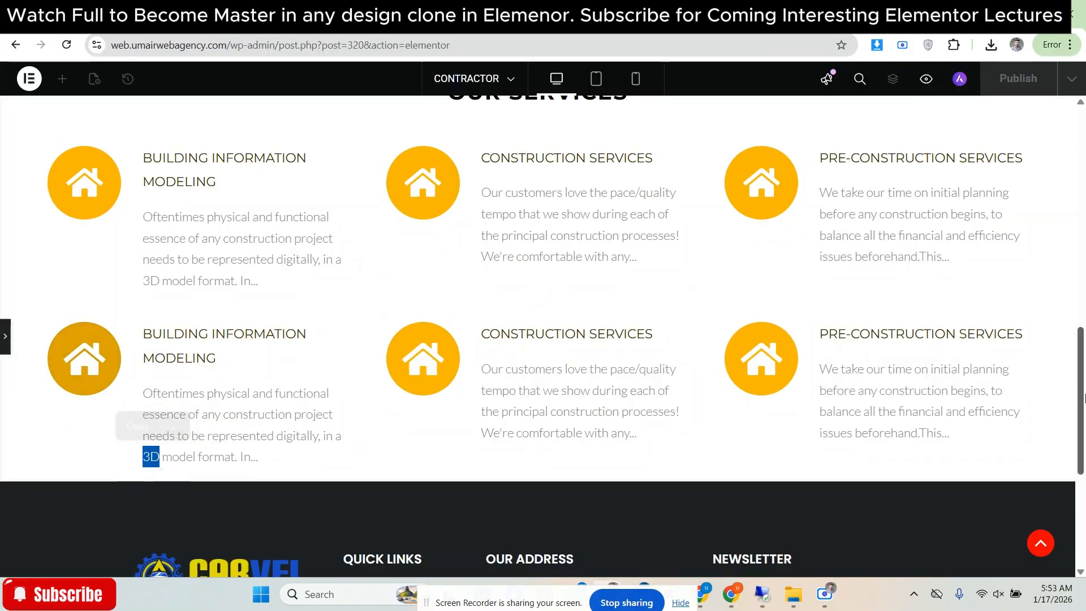
{"action": "left_click_drag", "start_coordinate": [1085, 398], "coordinate": [1085, 400]}
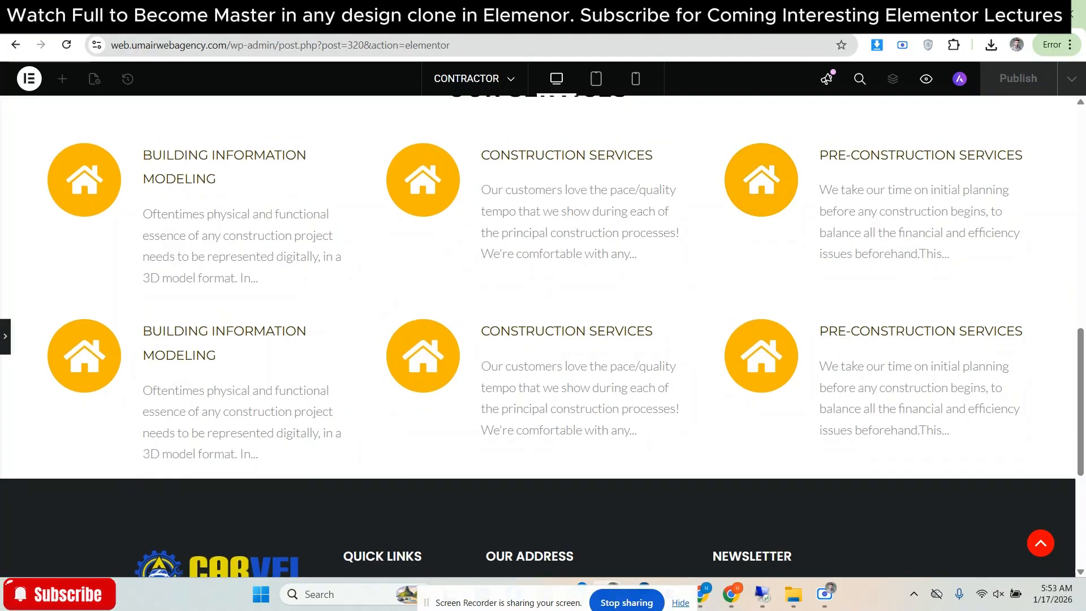
{"action": "left_click", "coordinate": [797, 14]}
{"action": "left_click", "coordinate": [678, 14]}
{"action": "left_click", "coordinate": [798, 14]}
{"action": "left_click", "coordinate": [678, 14]}
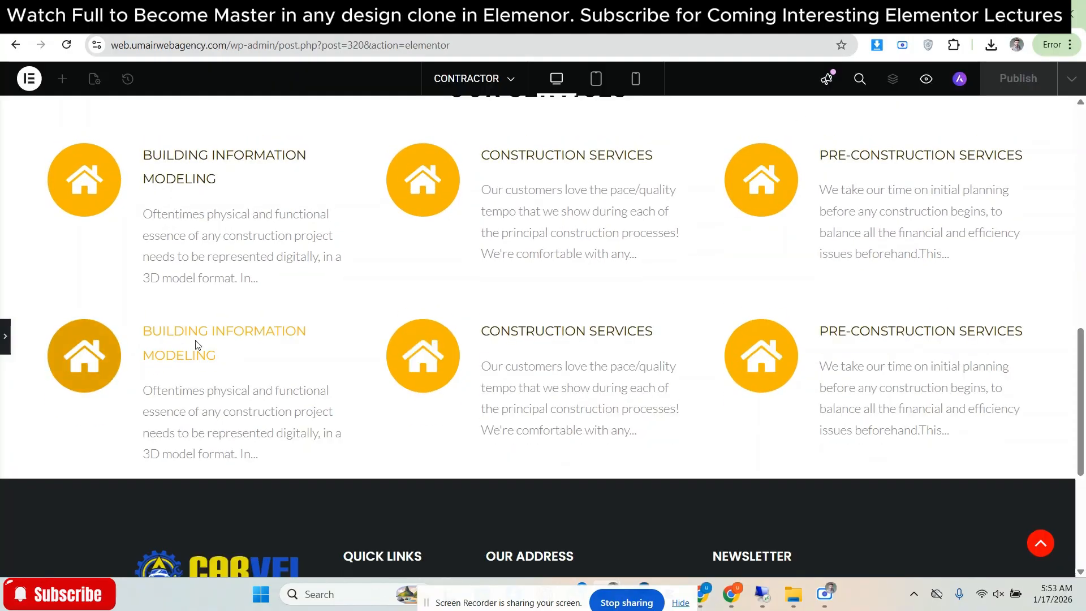
Increase the top margin of the duplicated inner section to just over 50 px so the row gap follows the reference page
{"action": "left_click", "coordinate": [5, 336]}
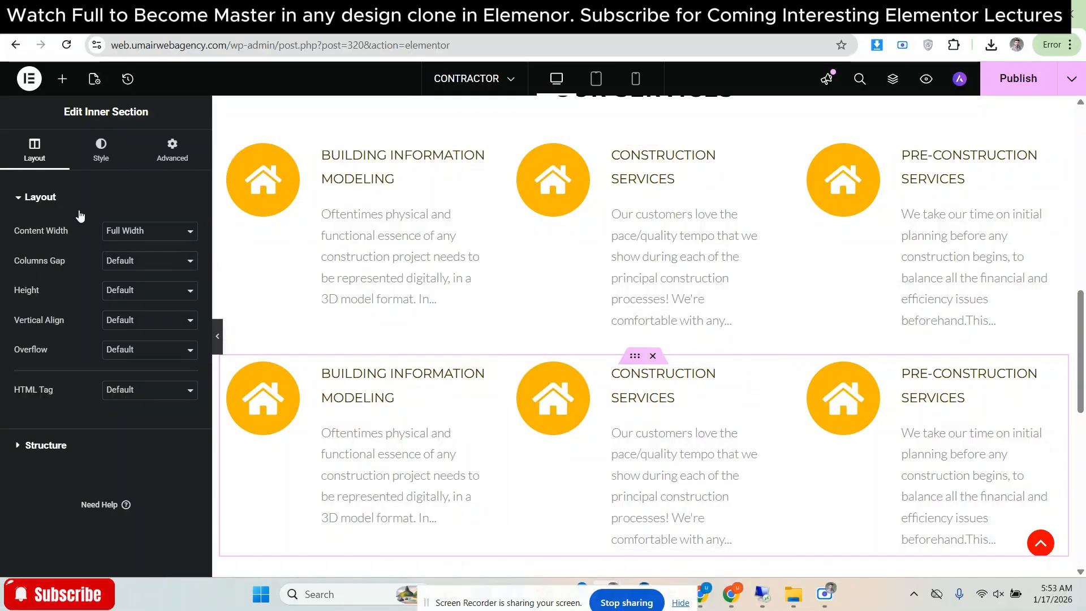
{"action": "left_click", "coordinate": [158, 160]}
{"action": "left_click", "coordinate": [45, 244]}
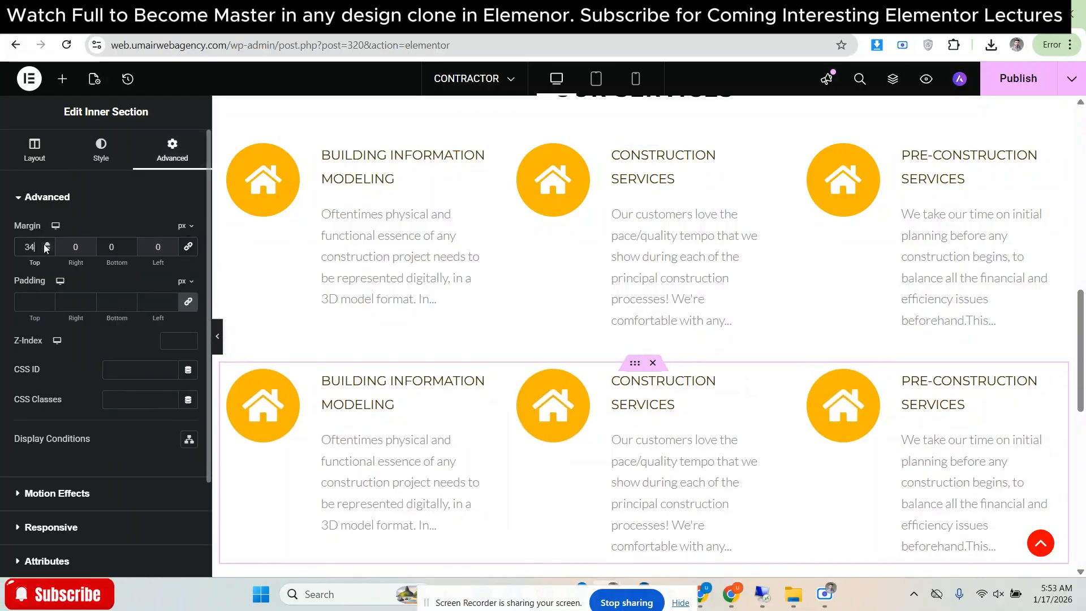
{"action": "left_click", "coordinate": [218, 337]}
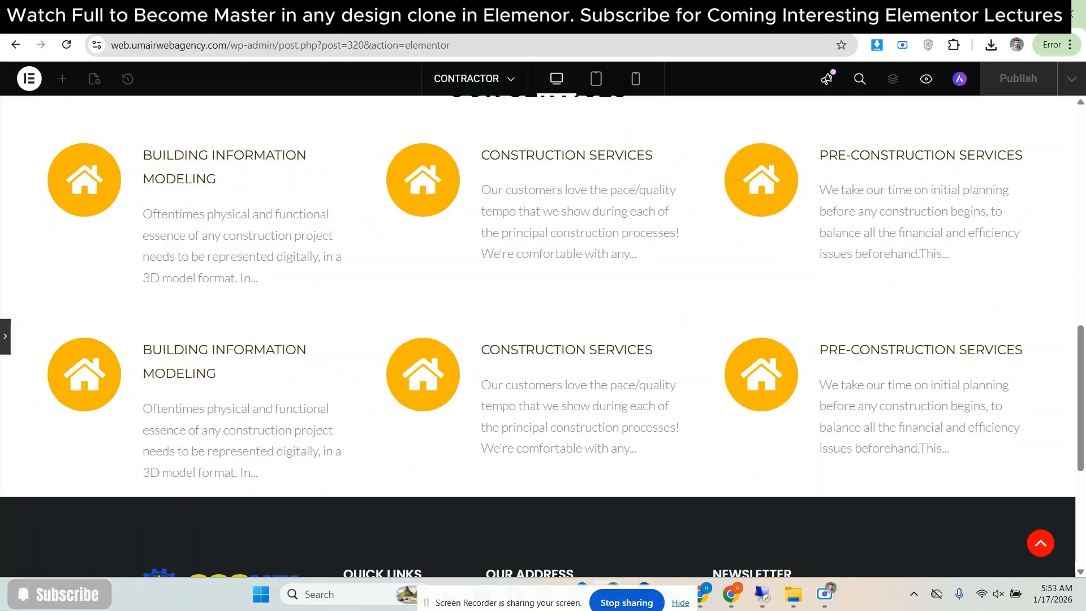
{"action": "left_click", "coordinate": [5, 336]}
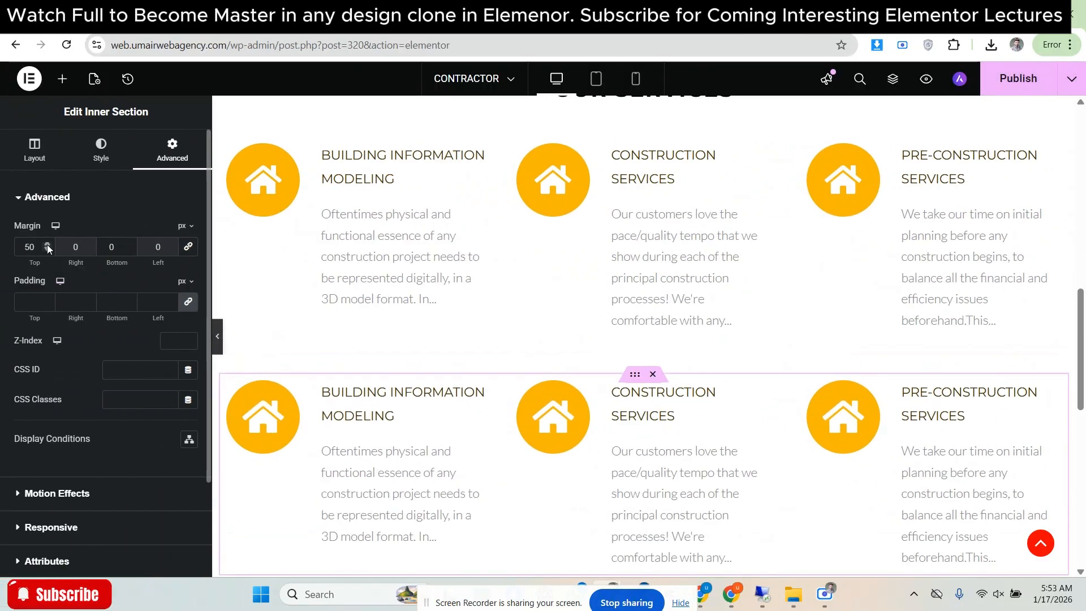
{"action": "left_click", "coordinate": [47, 245]}
Copy the title CONSTRUCTION MANAGEMENT from the reference page into the middle icon box of the second row
{"action": "left_click", "coordinate": [735, 12]}
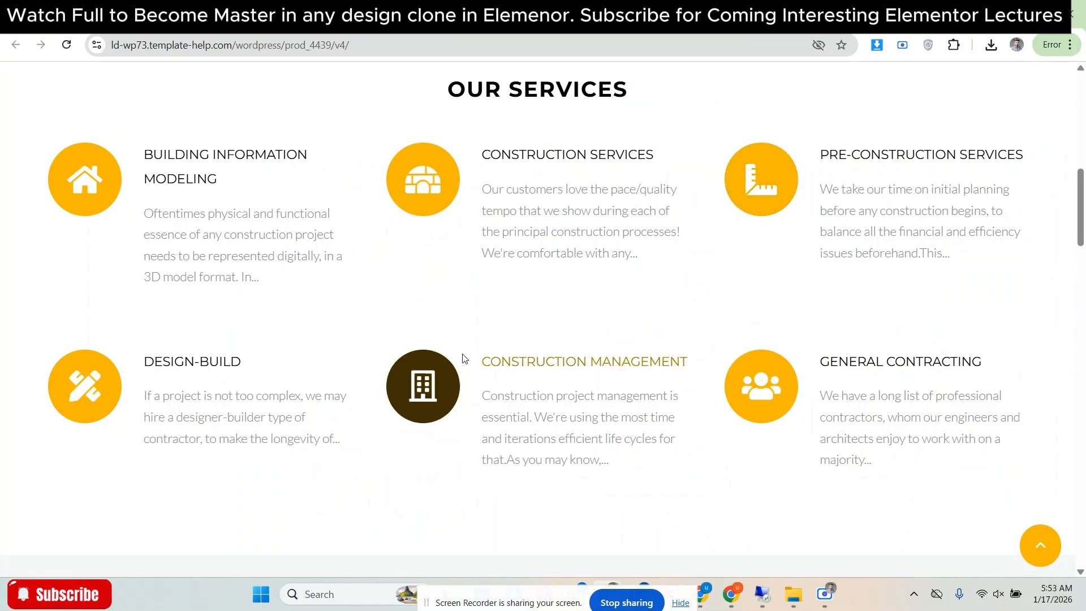
{"action": "left_click_drag", "start_coordinate": [462, 357], "coordinate": [695, 362]}
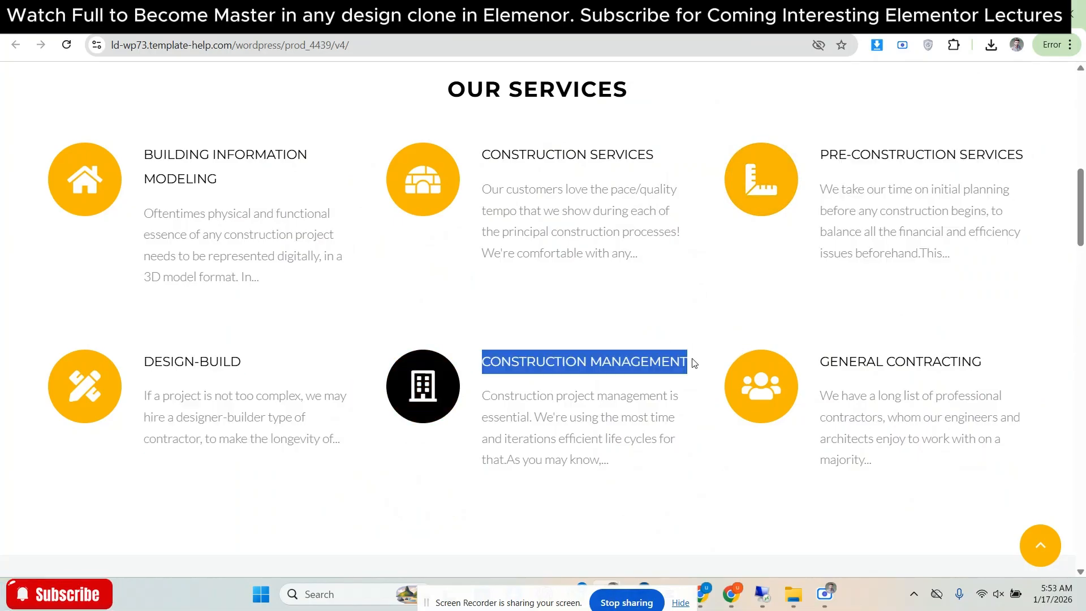
{"action": "left_click", "coordinate": [639, 13]}
{"action": "left_click", "coordinate": [691, 411]}
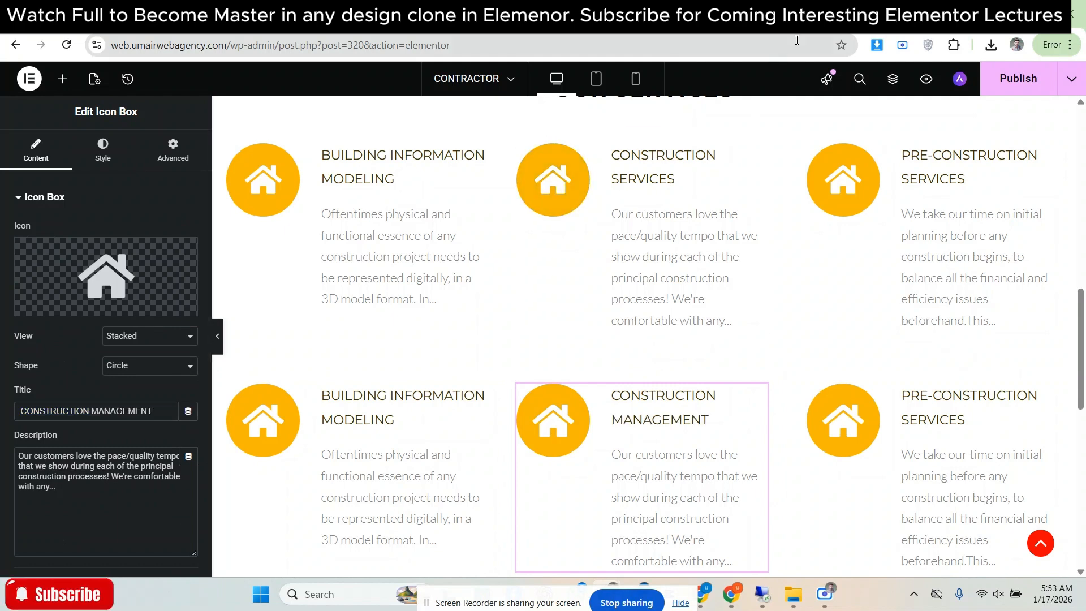
Copy the title DESIGN-BUILD from the reference page into the first icon box of the second row
{"action": "key", "text": "ctrl+Tab"}
{"action": "left_click_drag", "start_coordinate": [143, 362], "coordinate": [246, 373]}
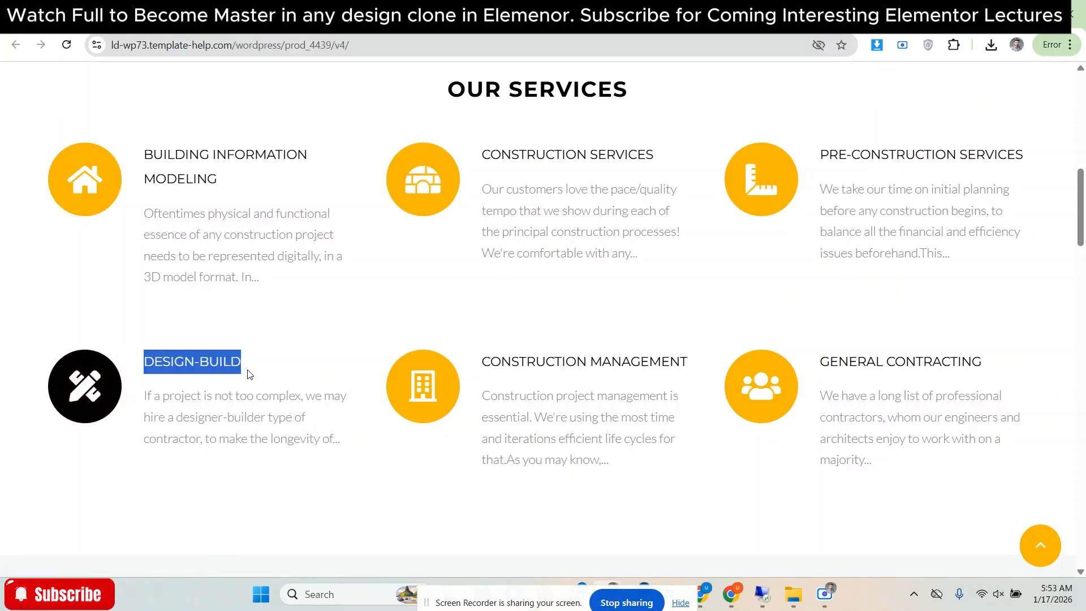
{"action": "left_click", "coordinate": [639, 12]}
{"action": "left_click", "coordinate": [395, 407]}
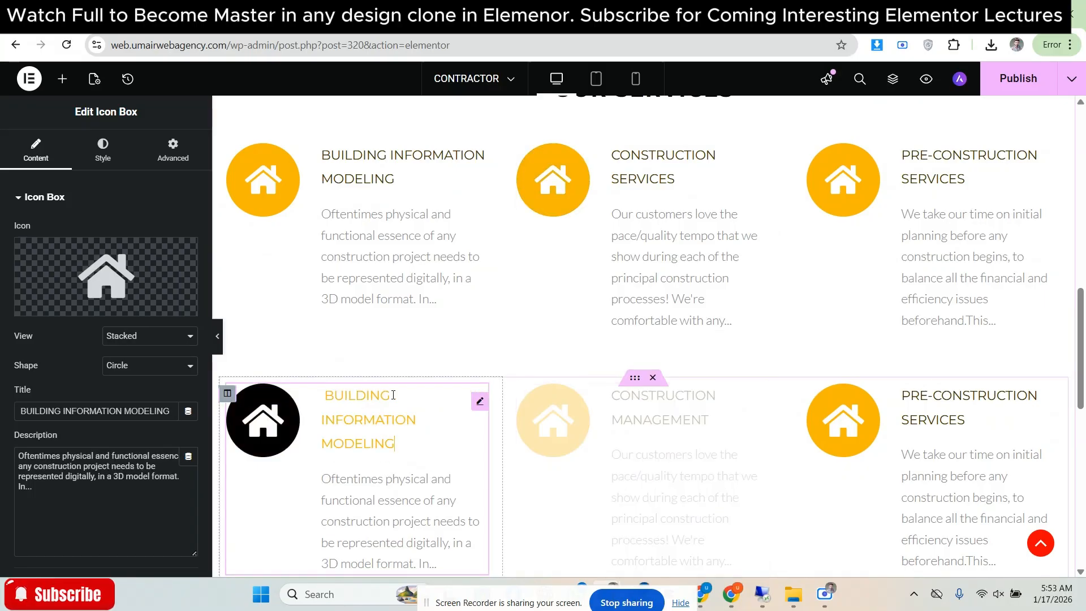
{"action": "left_click_drag", "start_coordinate": [167, 410], "coordinate": [2, 376]}
{"action": "type", "text": "DESIGN-BUILD"}
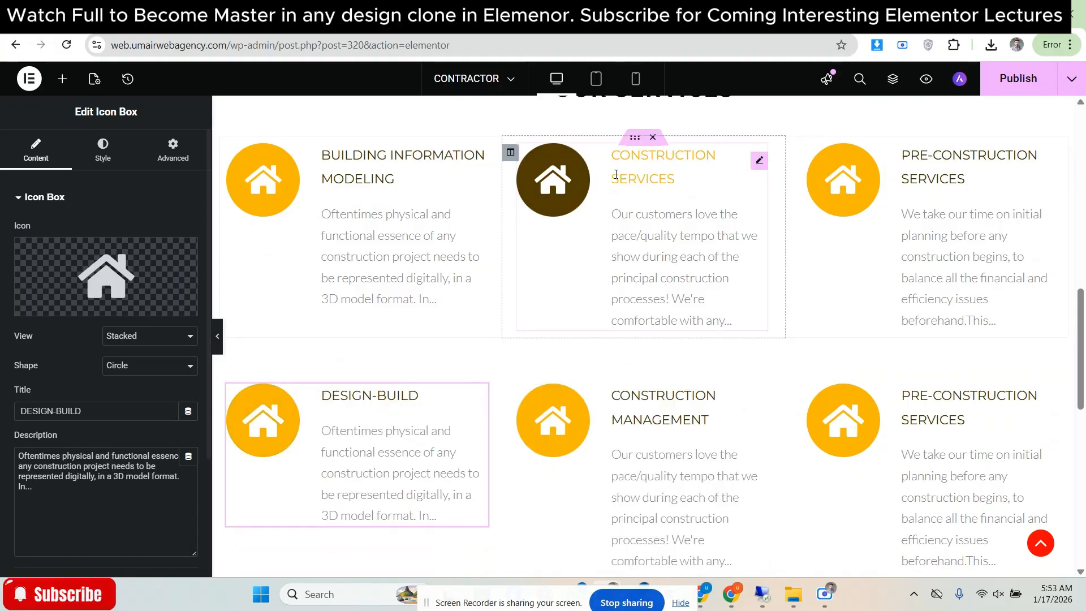
Copy the title GENERAL CONTRACTING from the reference page into the third icon box of the second row
{"action": "left_click", "coordinate": [701, 13]}
{"action": "left_click_drag", "start_coordinate": [819, 362], "coordinate": [982, 361]}
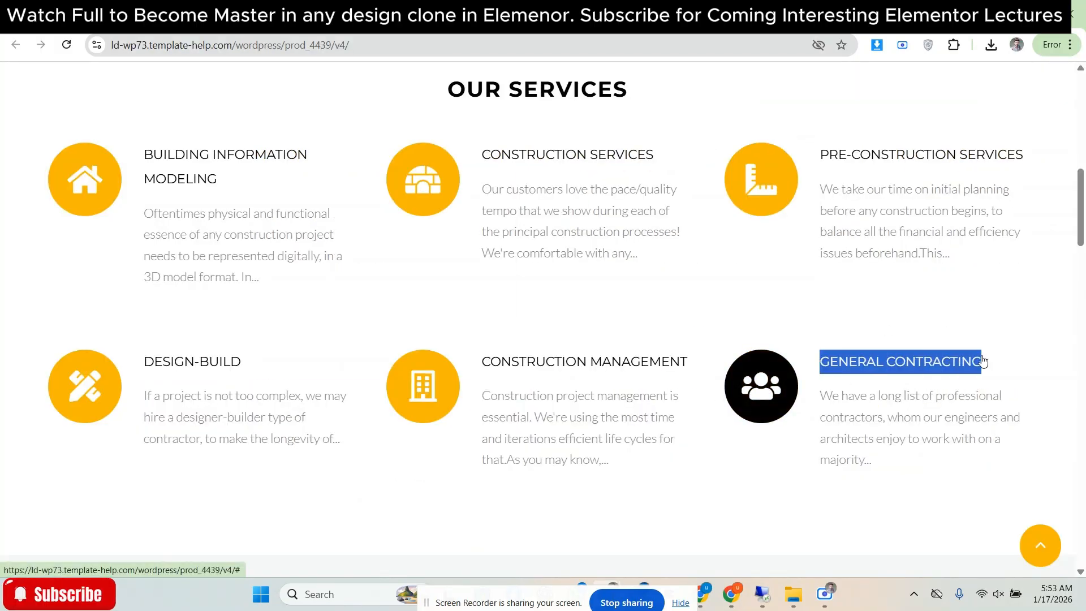
{"action": "left_click", "coordinate": [763, 14]}
{"action": "left_click", "coordinate": [944, 395]}
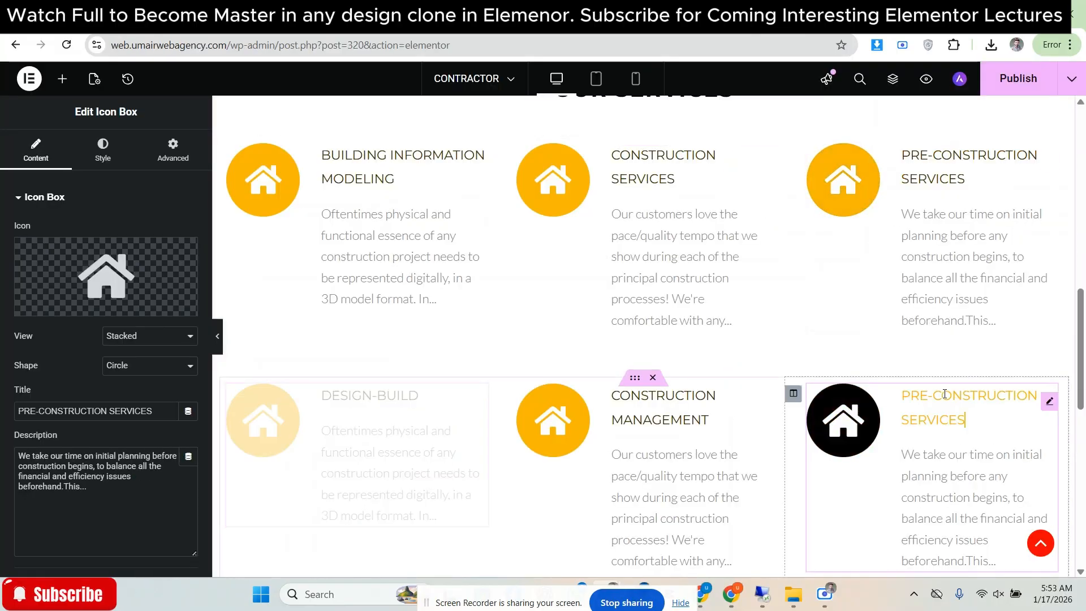
{"action": "triple_click", "coordinate": [153, 412]}
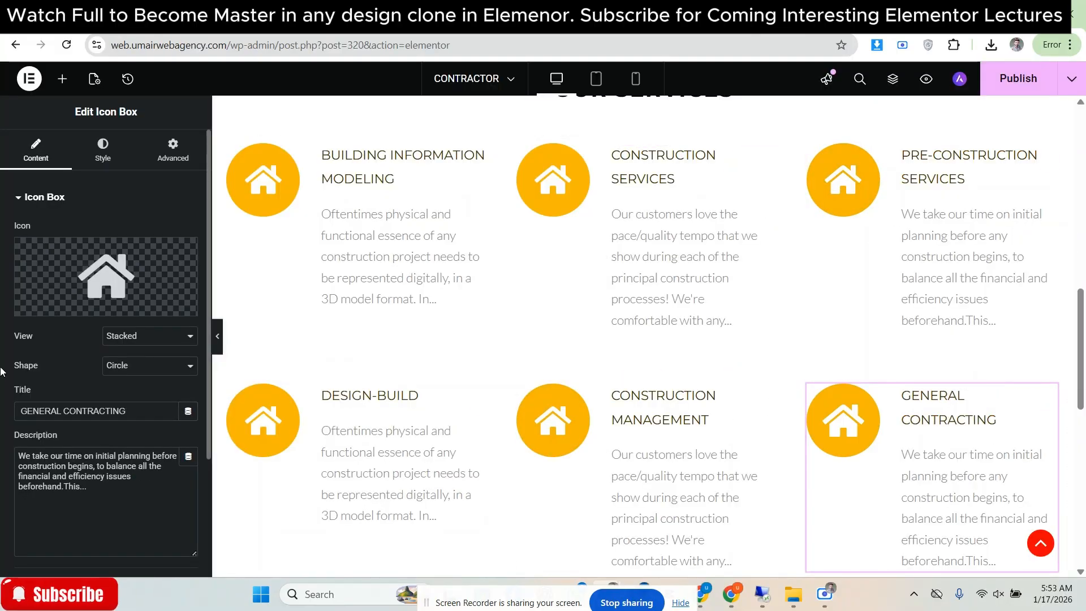
Preview the retitled second row and compare its titles and wrapping with the reference page
{"action": "left_click", "coordinate": [213, 336]}
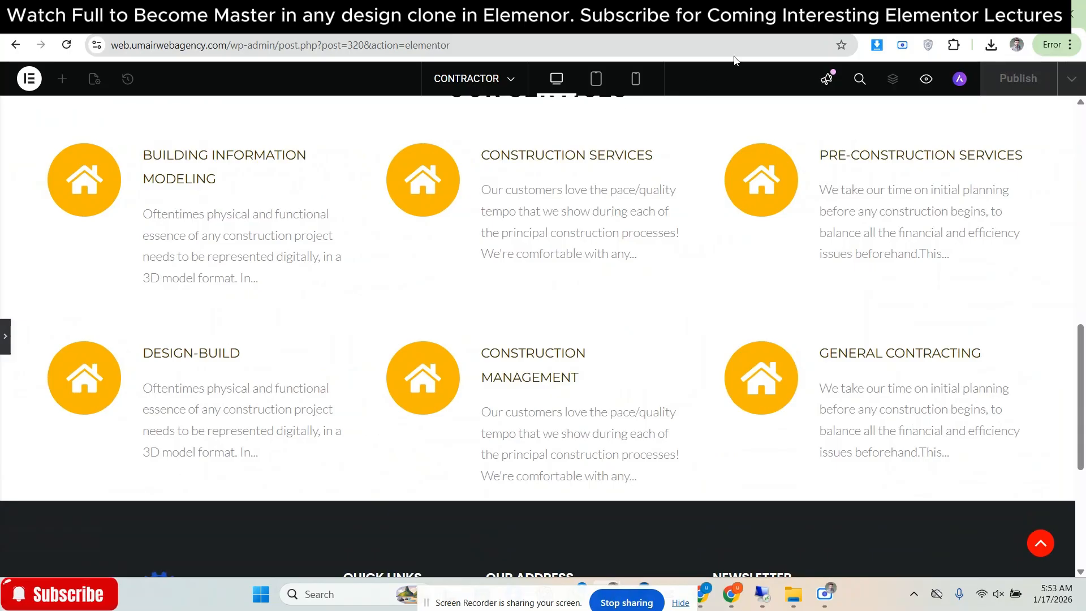
{"action": "left_click", "coordinate": [739, 14]}
{"action": "left_click", "coordinate": [697, 274]}
{"action": "left_click", "coordinate": [633, 14]}
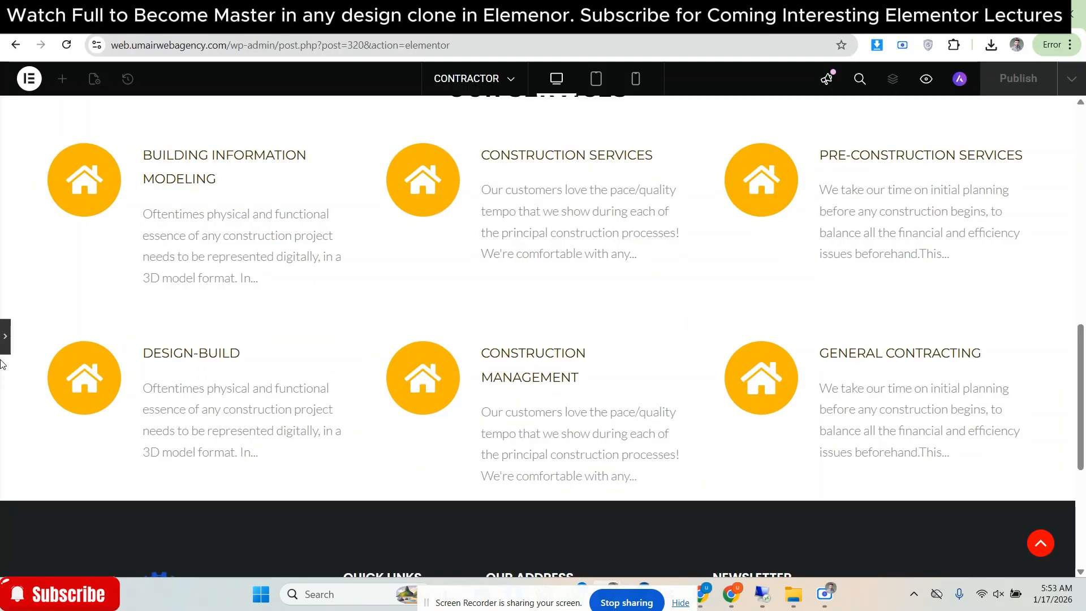
Reduce the right margin of the CONSTRUCTION MANAGEMENT icon box until its title fits on one line, comparing with the reference page
{"action": "left_click", "coordinate": [4, 342]}
{"action": "left_click", "coordinate": [761, 403]}
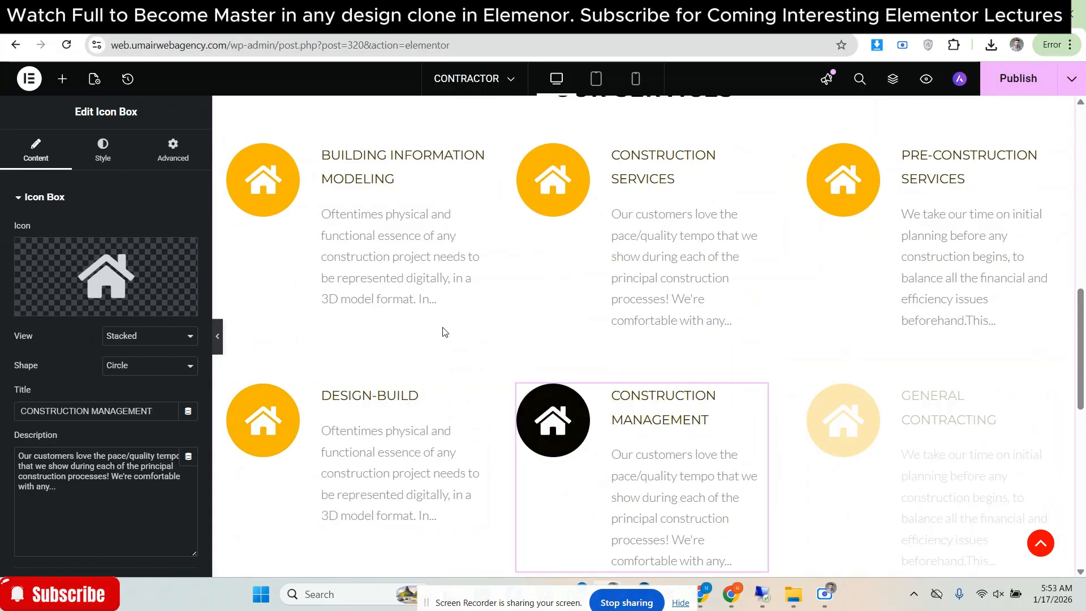
{"action": "left_click", "coordinate": [173, 150]}
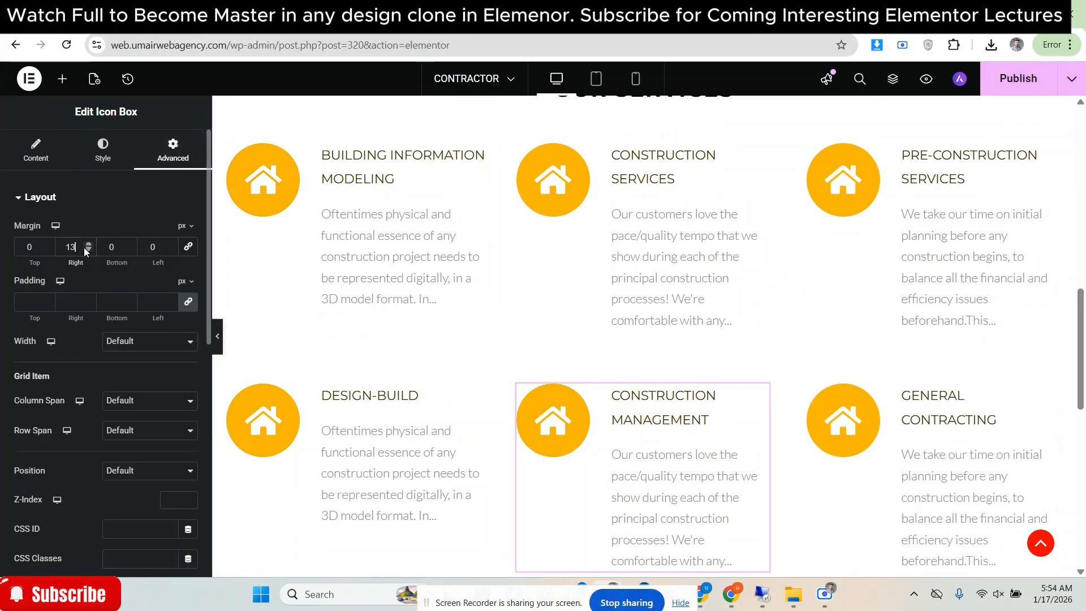
{"action": "left_click", "coordinate": [217, 336]}
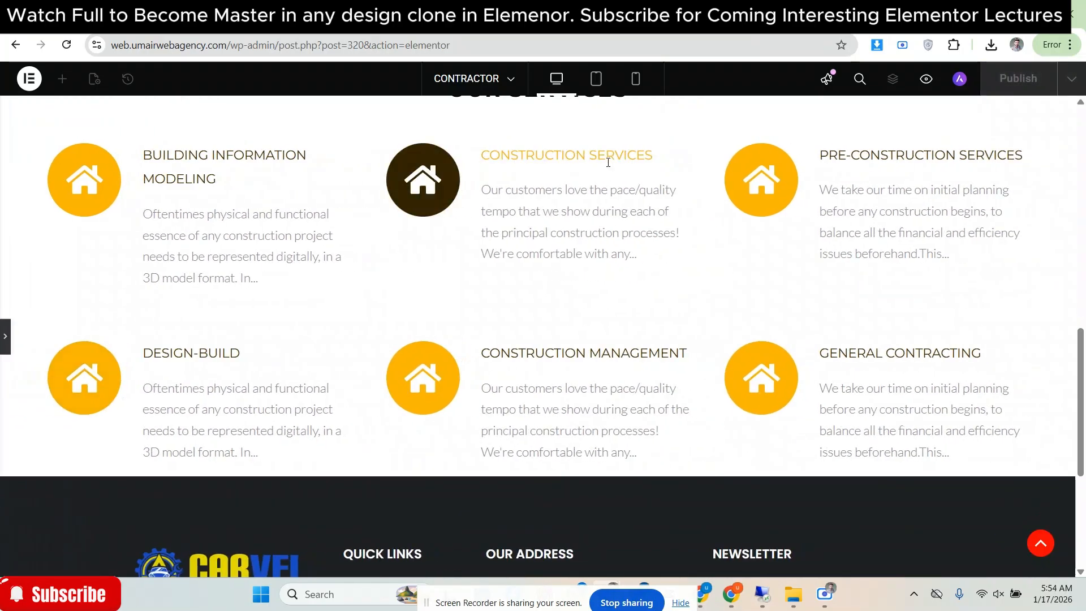
{"action": "left_click", "coordinate": [786, 15]}
{"action": "left_click", "coordinate": [707, 15]}
{"action": "left_click", "coordinate": [786, 15]}
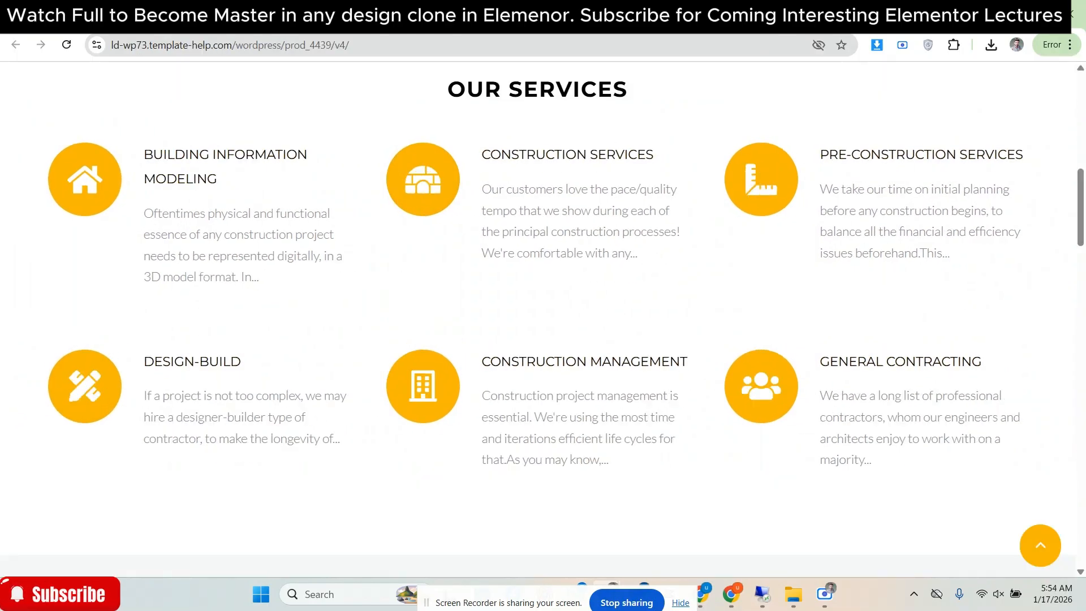
{"action": "left_click", "coordinate": [707, 15]}
{"action": "left_click", "coordinate": [786, 15]}
{"action": "left_click", "coordinate": [706, 15]}
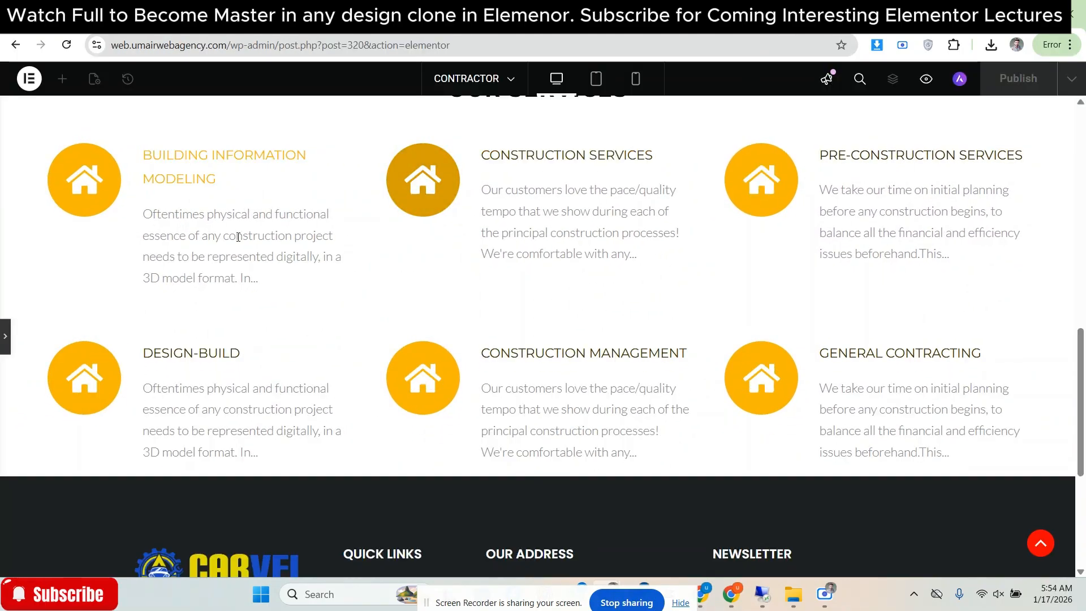
Set the top margin of the second services row's inner section to 65 px and compare the row spacing with the reference page
{"action": "left_click", "coordinate": [3, 333]}
{"action": "left_click", "coordinate": [635, 377]}
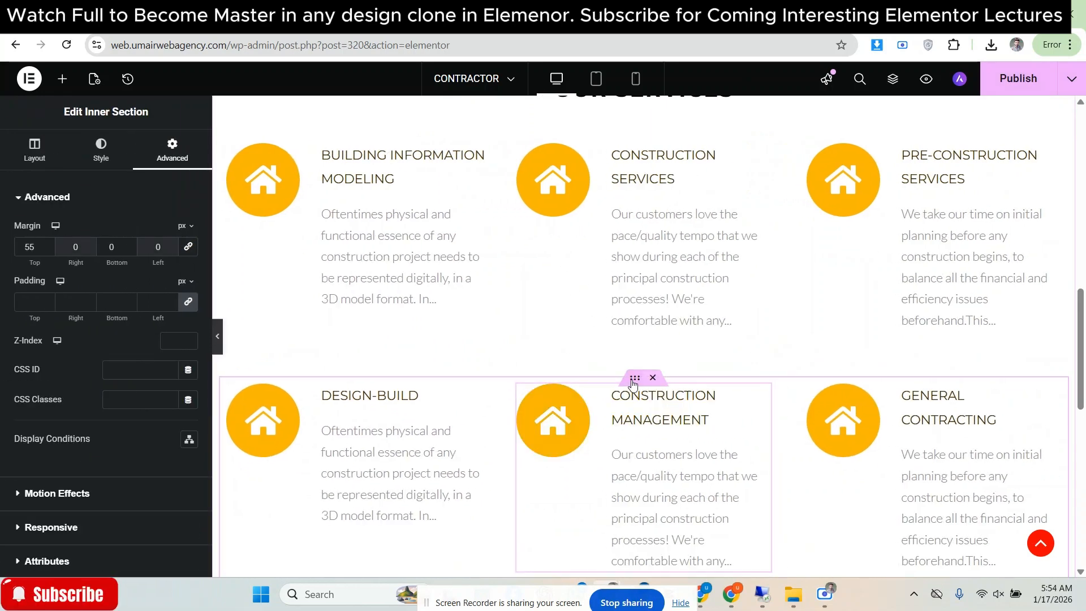
{"action": "left_click", "coordinate": [46, 243]}
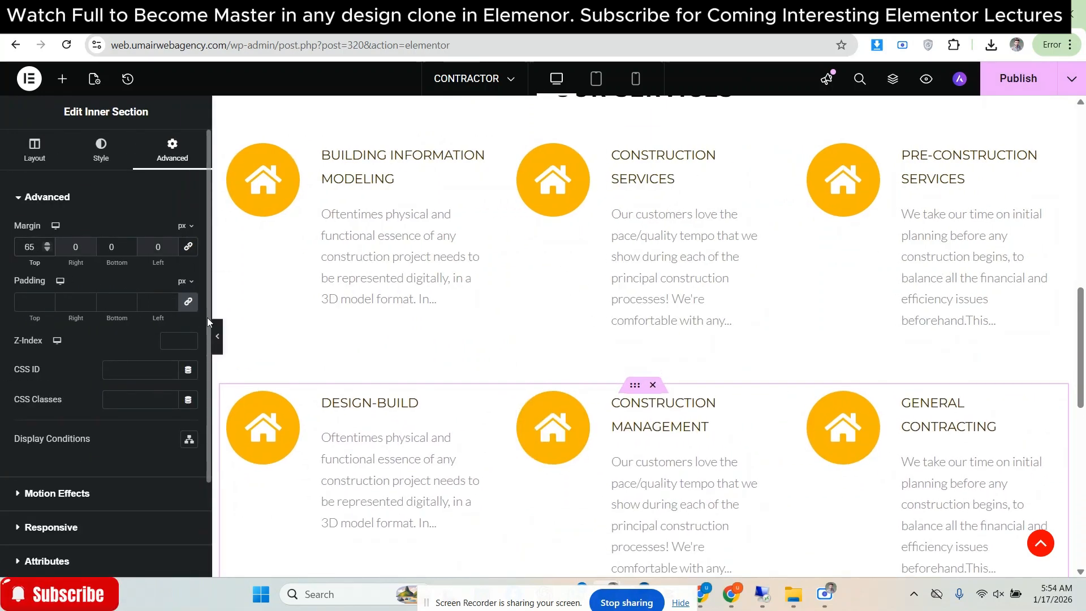
{"action": "left_click", "coordinate": [216, 335]}
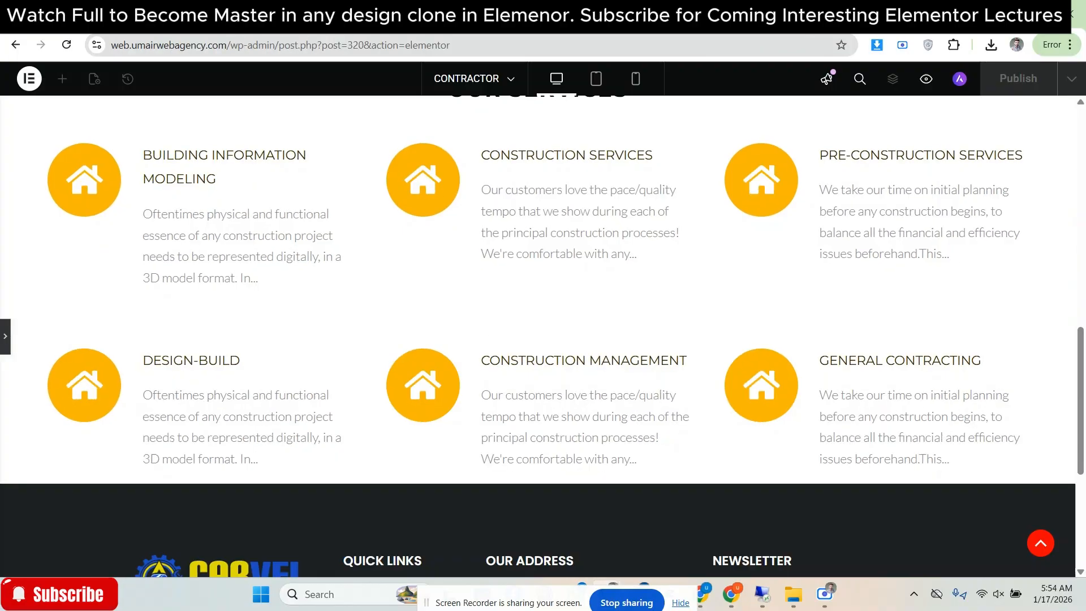
{"action": "left_click", "coordinate": [565, 14]}
{"action": "left_click", "coordinate": [698, 14]}
Set the second services row's top margin to 67 px and check its vertical position against the reference page
{"action": "left_click", "coordinate": [3, 337]}
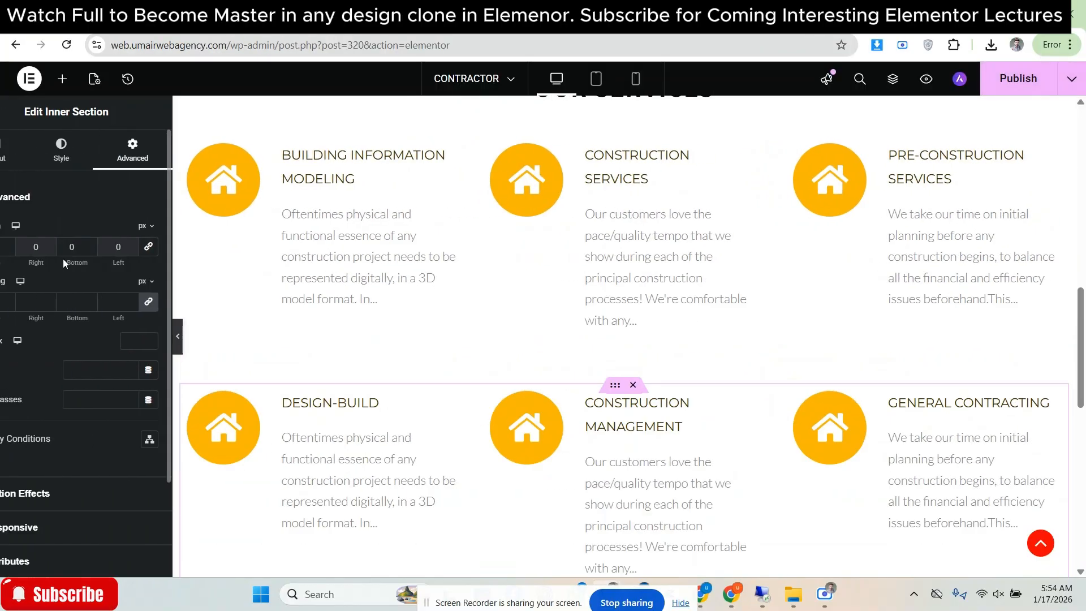
{"action": "left_click", "coordinate": [45, 244]}
{"action": "left_click", "coordinate": [44, 244]}
{"action": "left_click", "coordinate": [213, 337]}
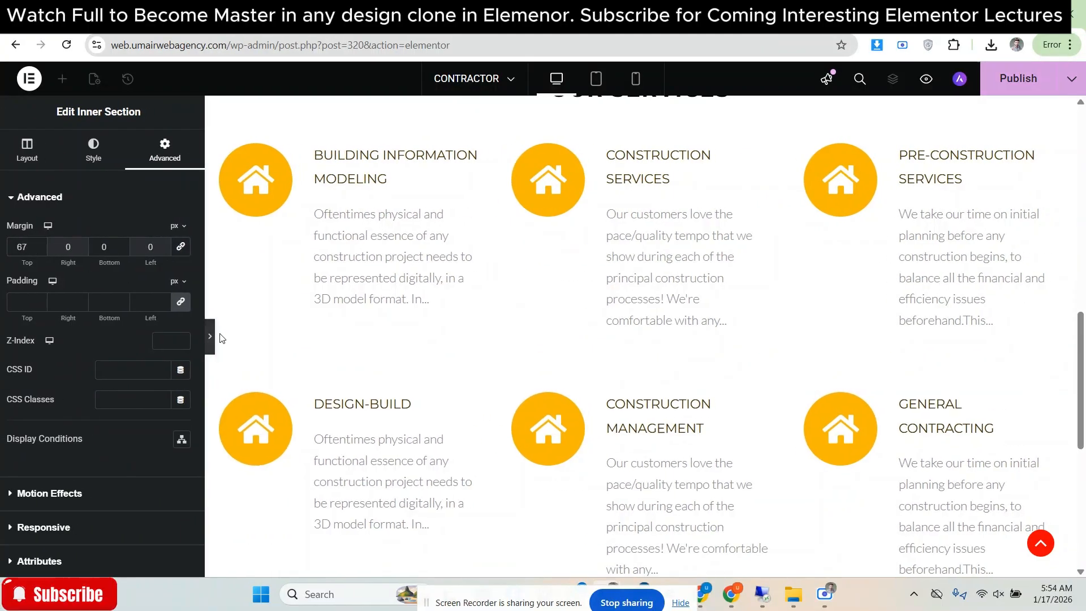
{"action": "left_click", "coordinate": [566, 14]}
{"action": "left_click", "coordinate": [702, 14]}
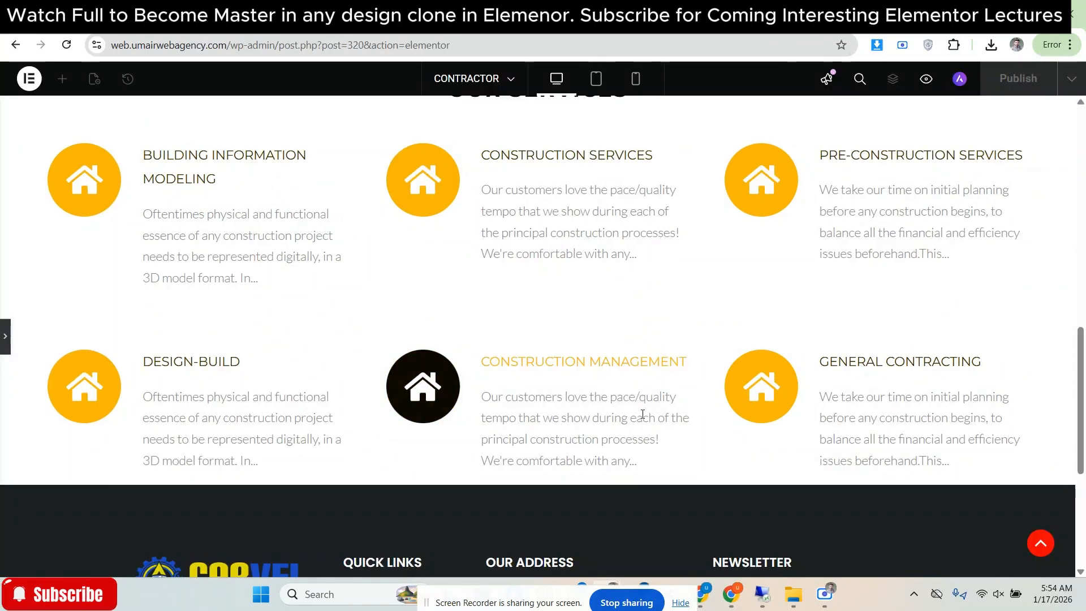
{"action": "left_click", "coordinate": [565, 14]}
{"action": "left_click", "coordinate": [698, 14]}
{"action": "left_click", "coordinate": [566, 14]}
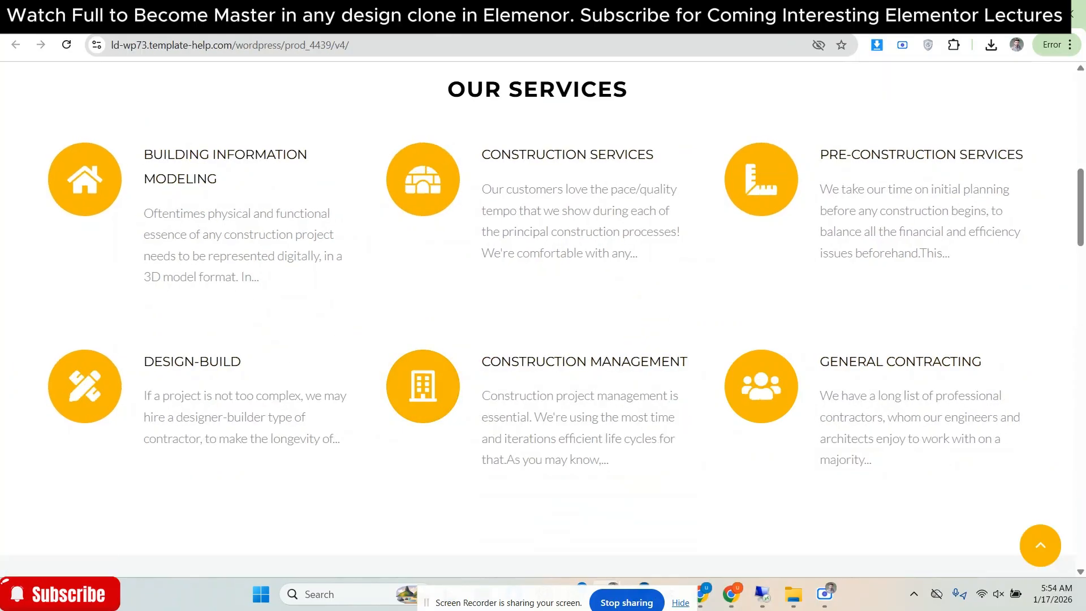
Copy the CONSTRUCTION MANAGEMENT description from the reference page into the matching icon box, replacing its placeholder description
{"action": "triple_click", "coordinate": [571, 422]}
{"action": "key", "text": "ctrl+c"}
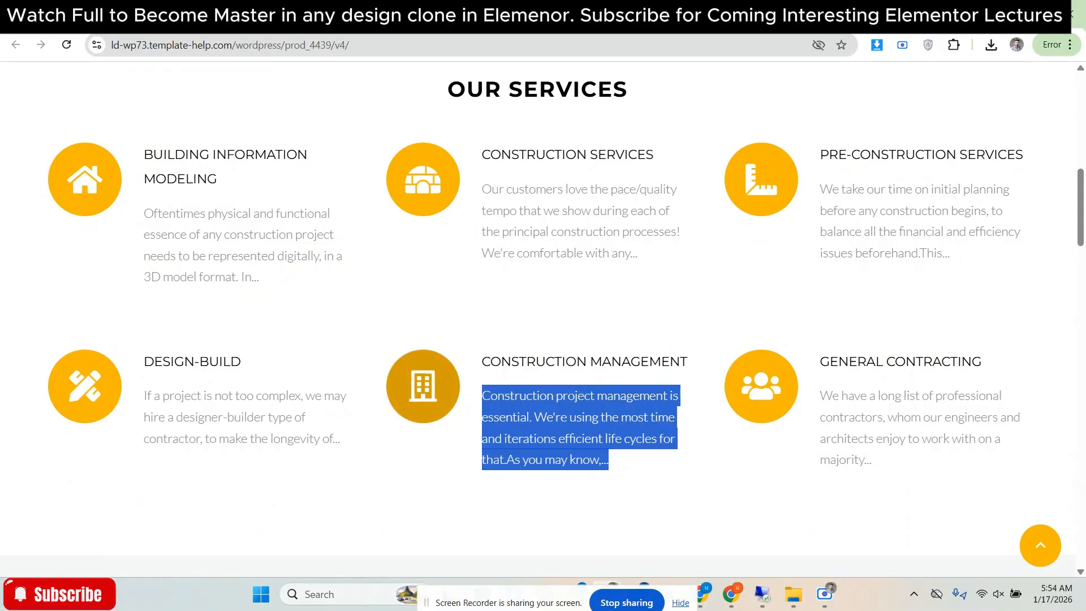
{"action": "left_click", "coordinate": [700, 14]}
{"action": "left_click", "coordinate": [5, 335]}
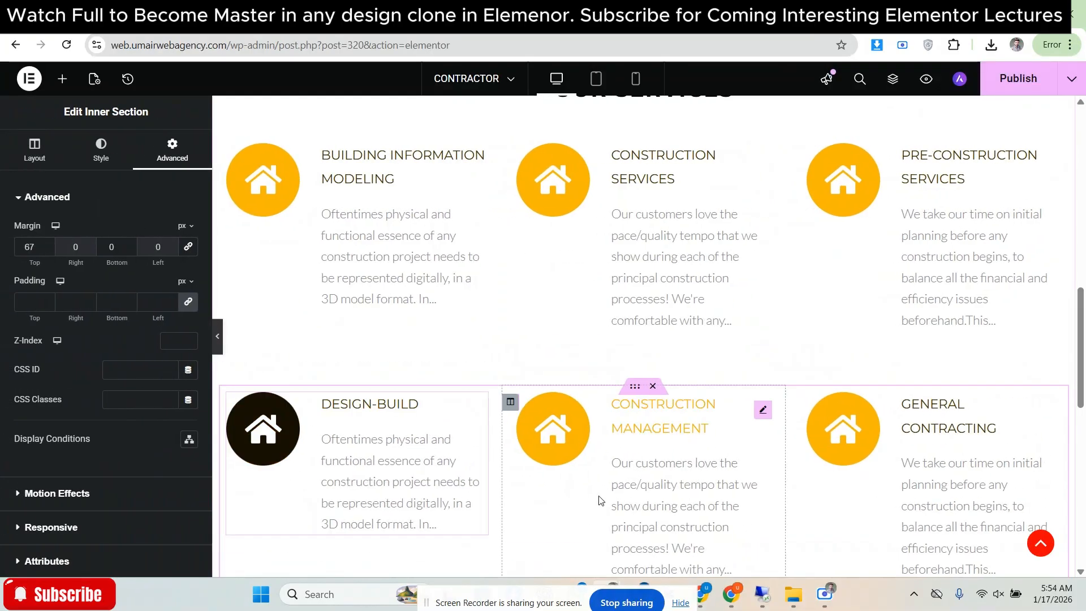
{"action": "left_click", "coordinate": [601, 501]}
{"action": "left_click", "coordinate": [35, 150]}
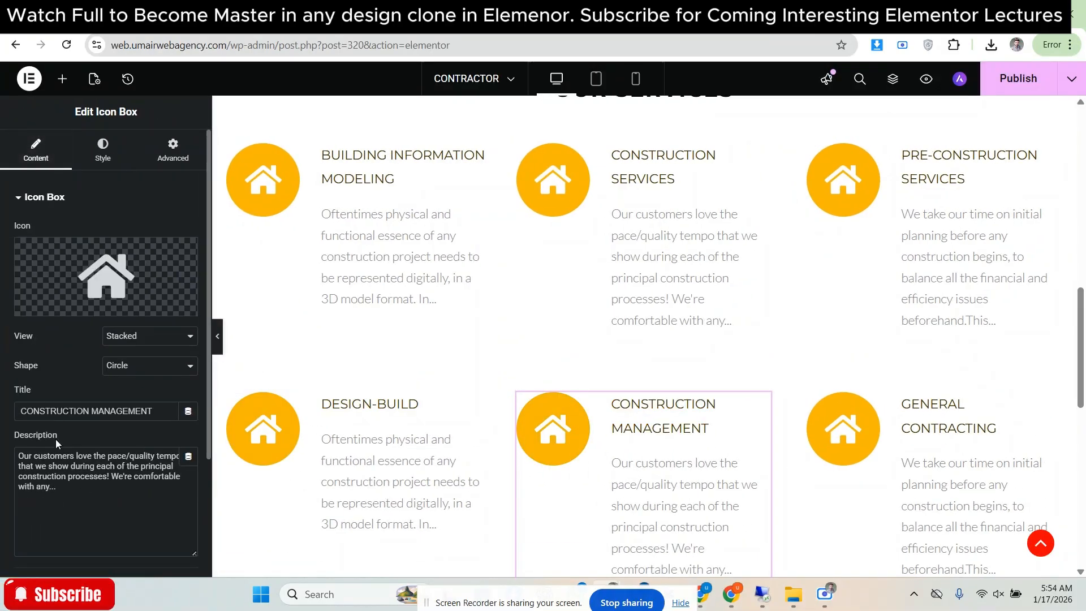
{"action": "key", "text": "ctrl+a"}
{"action": "key", "text": "ctrl+v"}
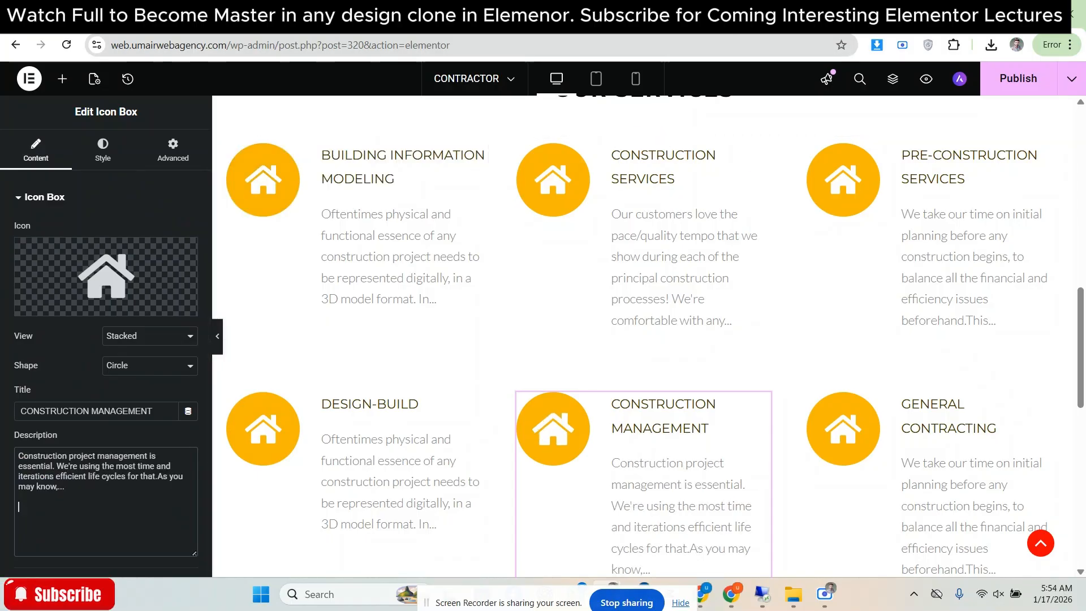
Replace the DESIGN-BUILD icon box description with the text beginning "If a project is not too complex" from the reference page
{"action": "key", "text": "ctrl+Tab"}
{"action": "triple_click", "coordinate": [254, 396]}
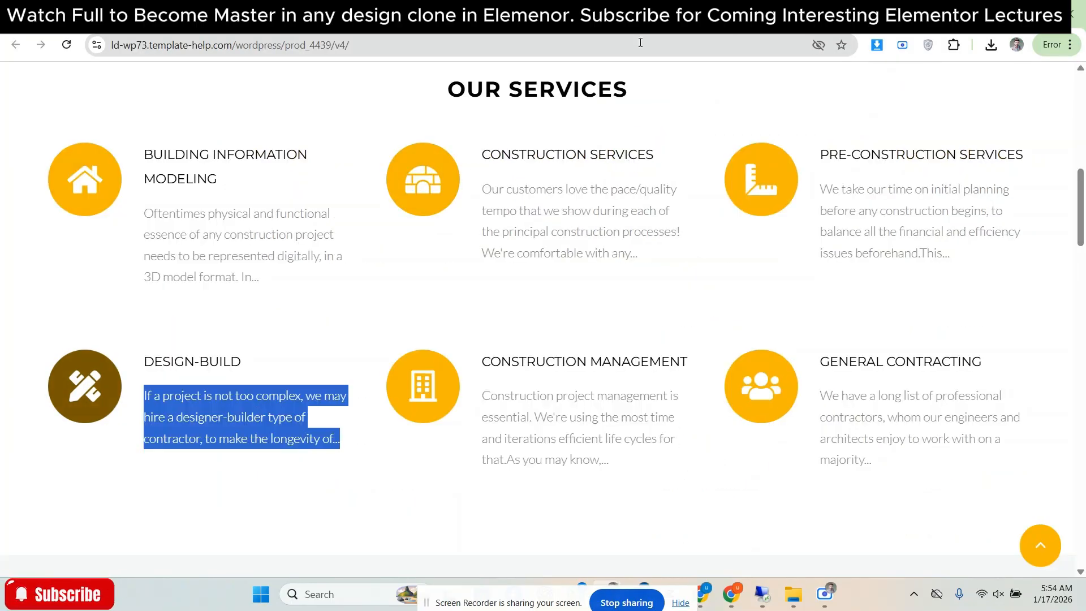
{"action": "key", "text": "ctrl+c"}
{"action": "key", "text": "ctrl+Tab"}
{"action": "left_click", "coordinate": [395, 470]}
{"action": "left_click", "coordinate": [150, 472]}
{"action": "key", "text": "ctrl+a"}
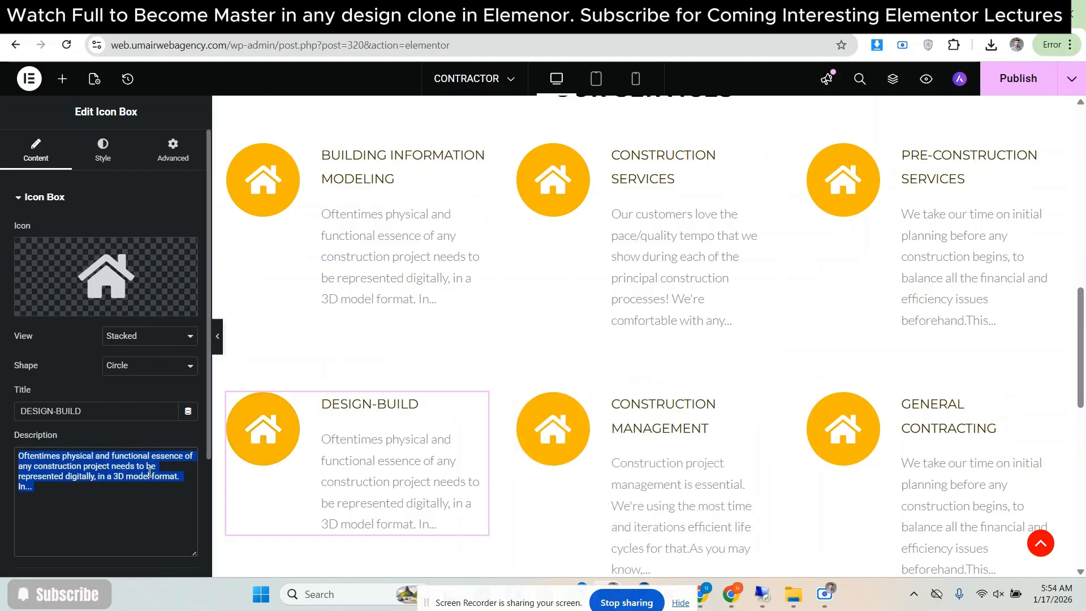
{"action": "key", "text": "ctrl+v"}
Replace the GENERAL CONTRACTING icon box description with the reference text beginning "We have a long list of professional contractors"
{"action": "key", "text": "ctrl+Tab"}
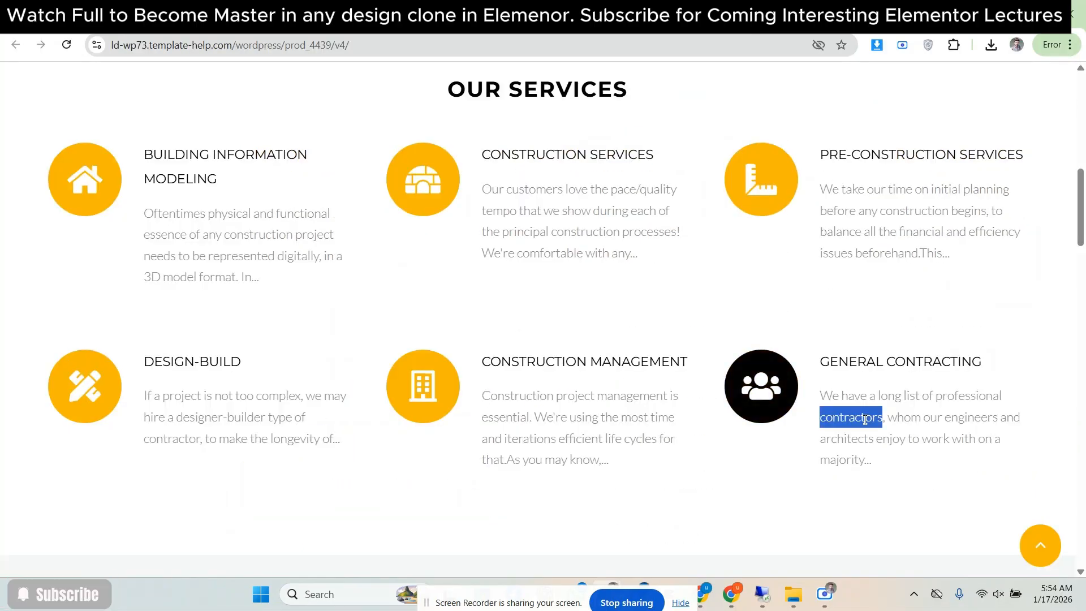
{"action": "triple_click", "coordinate": [863, 419]}
{"action": "key", "text": "ctrl+c"}
{"action": "key", "text": "ctrl+Tab"}
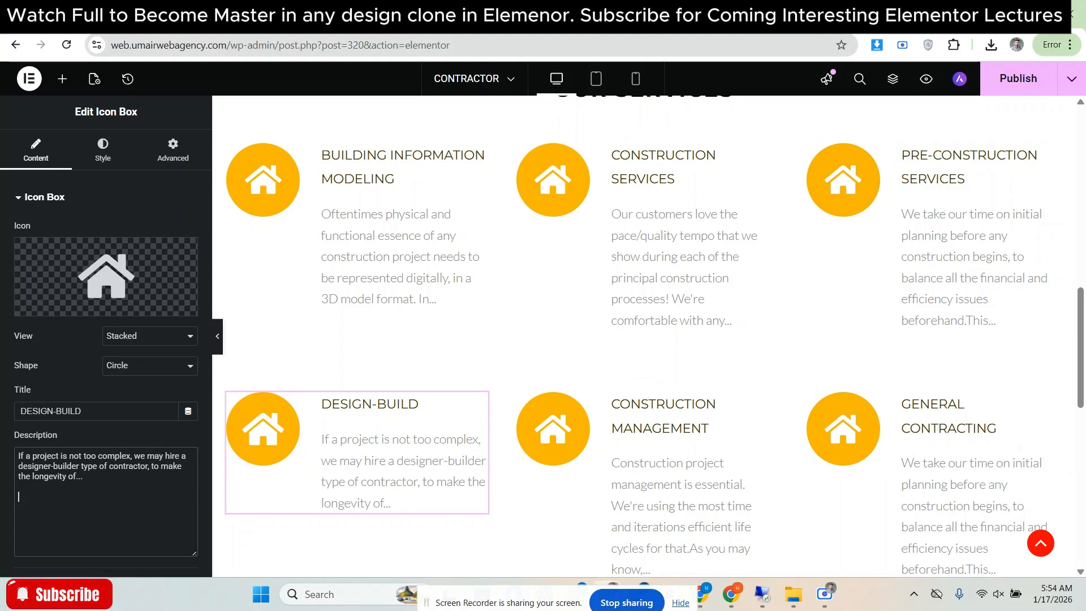
{"action": "left_click", "coordinate": [842, 428]}
{"action": "triple_click", "coordinate": [68, 463]}
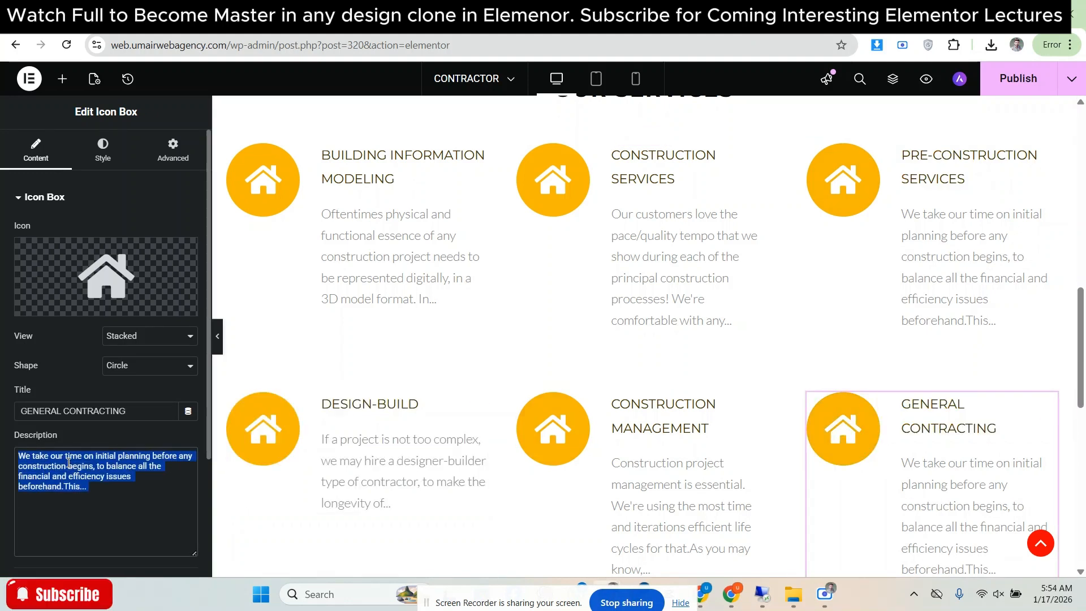
{"action": "key", "text": "ctrl+Tab"}
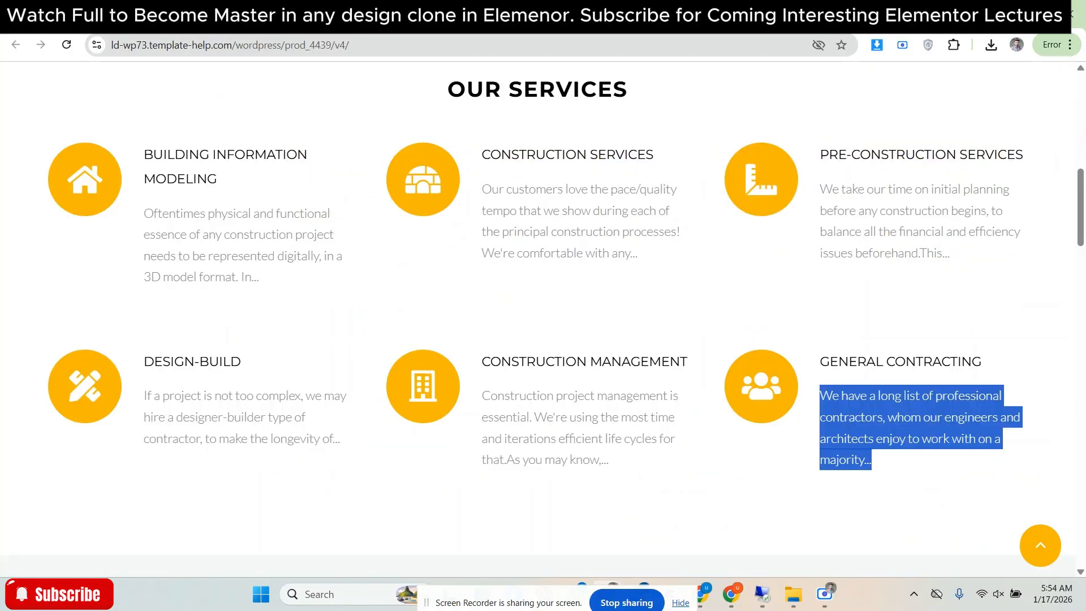
{"action": "key", "text": "ctrl+shift+Tab"}
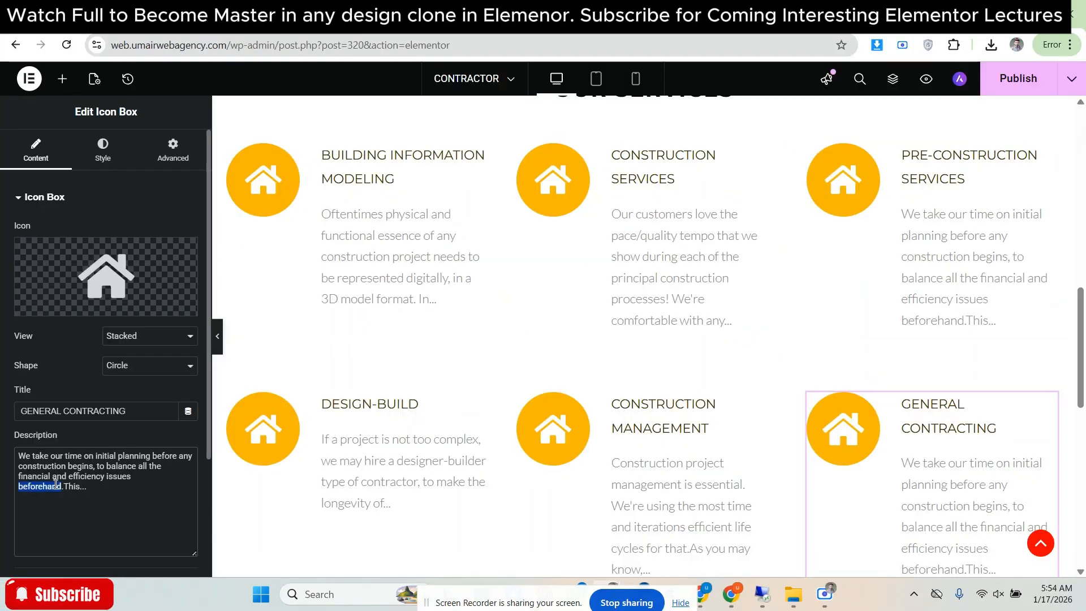
{"action": "triple_click", "coordinate": [55, 485]}
{"action": "key", "text": "ctrl+v"}
Preview both OUR SERVICES rows and compare their descriptions, icons and spacing with the reference page
{"action": "left_click", "coordinate": [219, 350]}
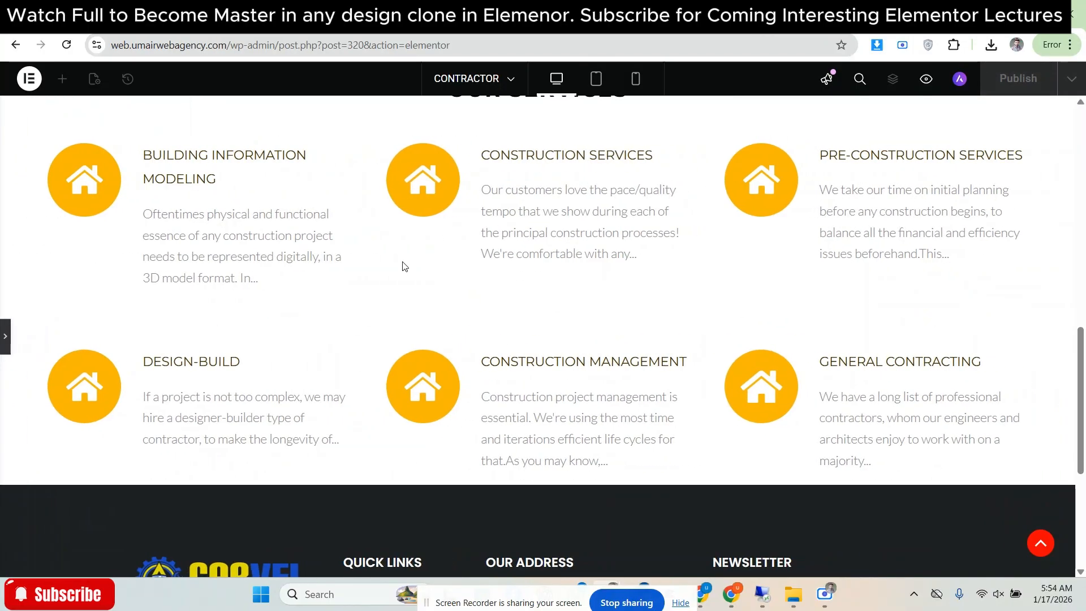
{"action": "key", "text": "ctrl+Tab"}
{"action": "left_click", "coordinate": [792, 281]}
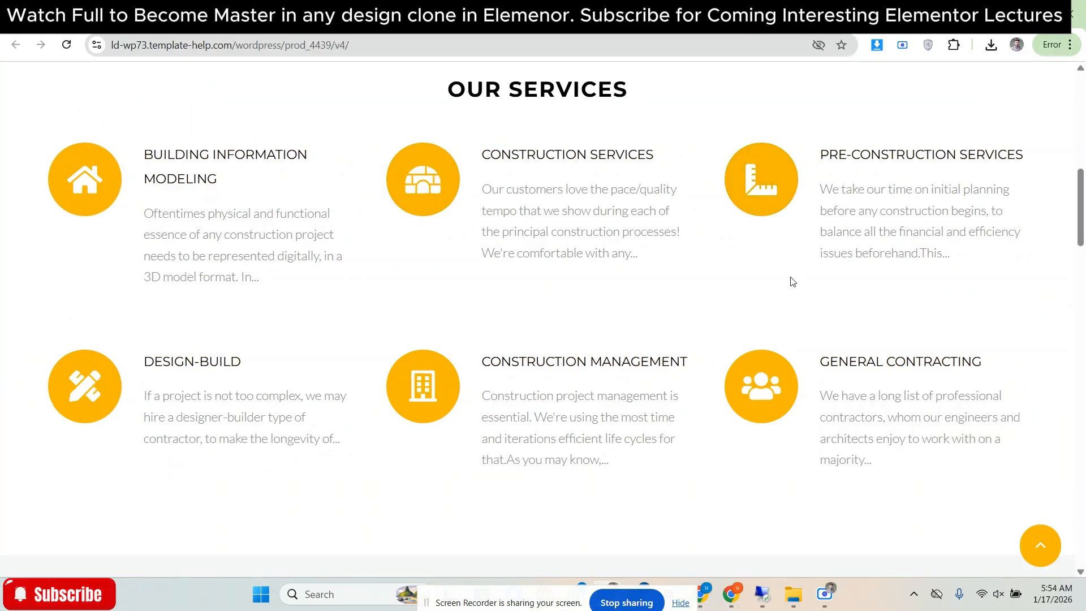
{"action": "key", "text": "ctrl+Tab"}
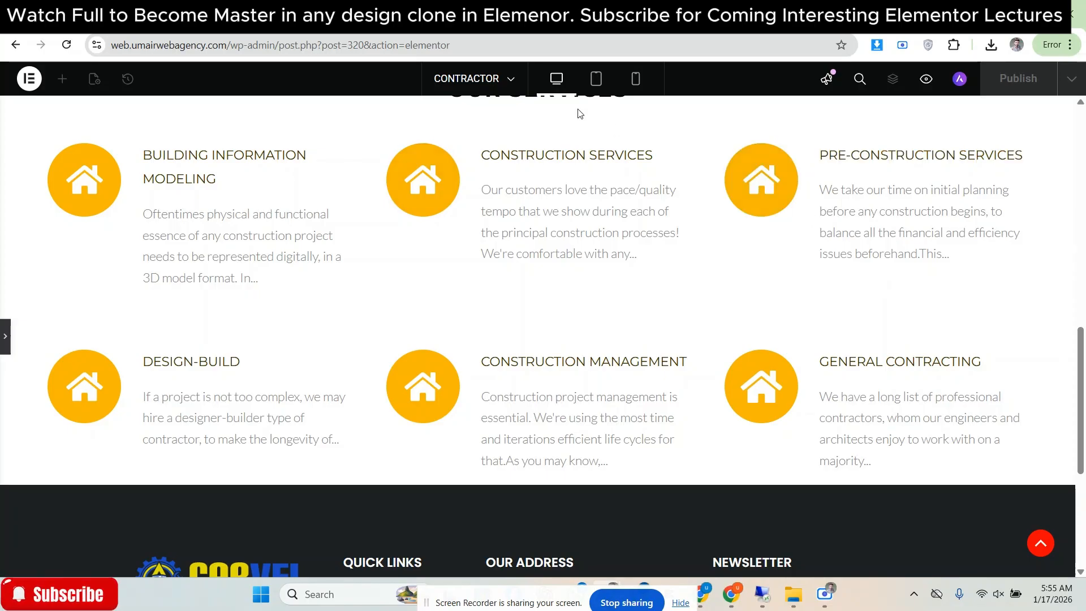
{"action": "left_click", "coordinate": [673, 15]}
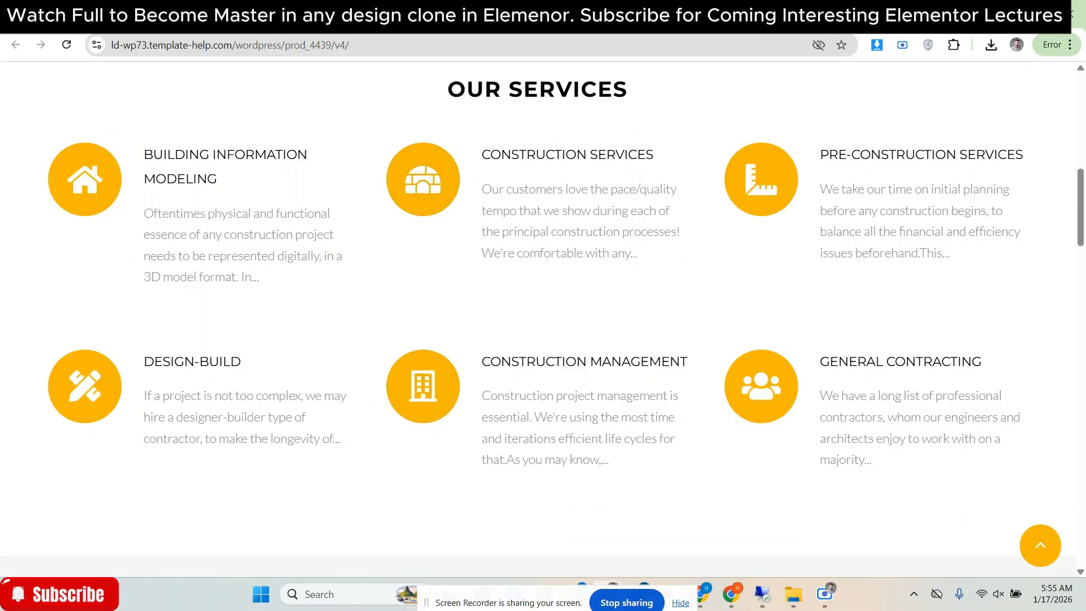
{"action": "left_click", "coordinate": [789, 14]}
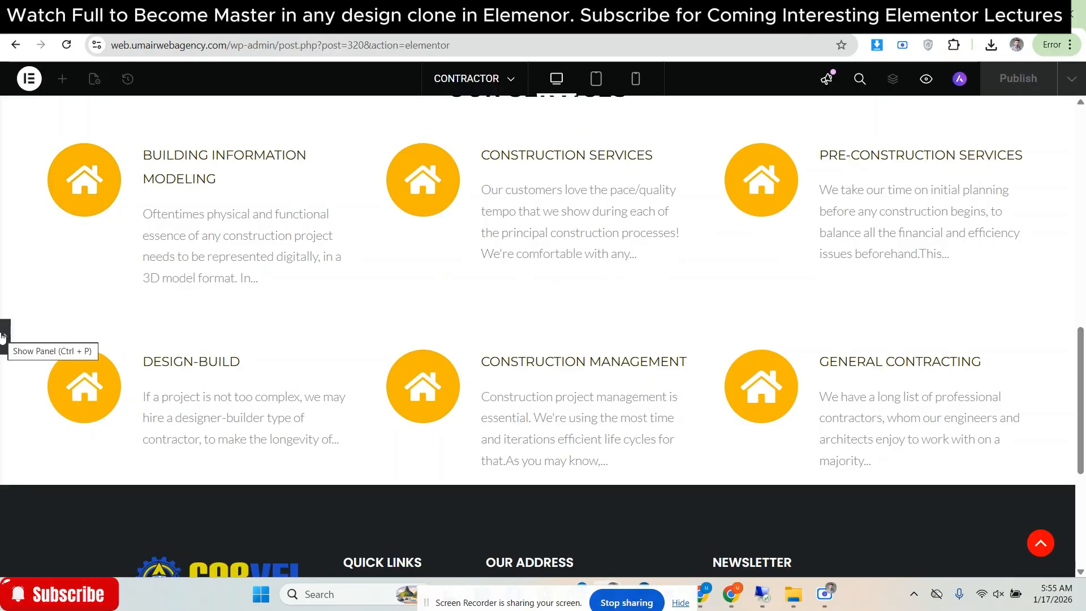
{"action": "left_click", "coordinate": [735, 15]}
{"action": "left_click", "coordinate": [790, 14]}
Set the bottom padding of the OUR SERVICES section to 95 px and compare the space below the second row with the reference page
{"action": "left_click", "coordinate": [5, 338]}
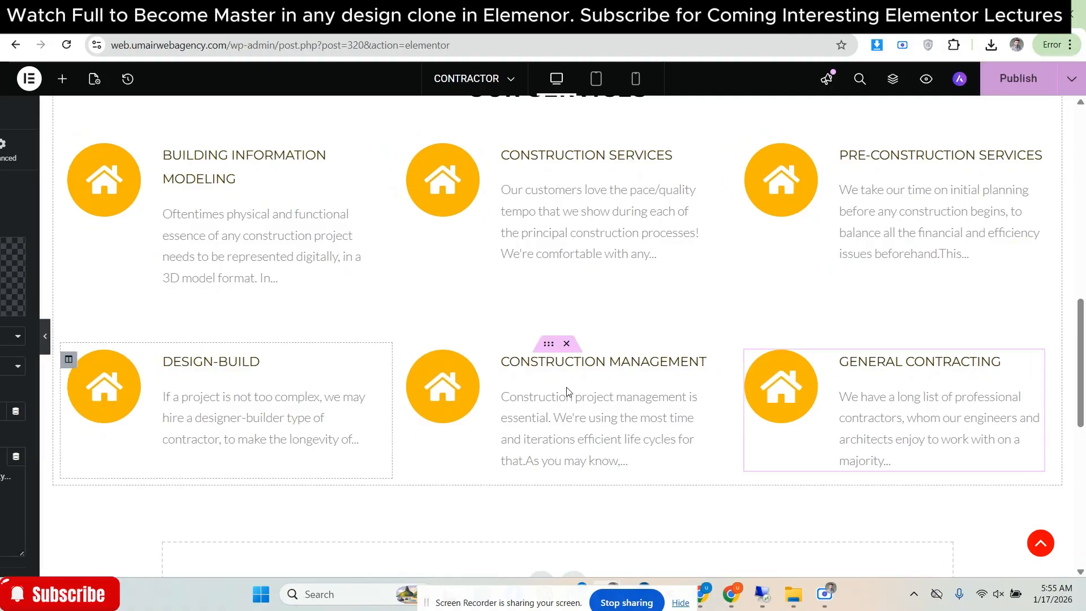
{"action": "scroll", "coordinate": [555, 376], "scroll_direction": "up", "scroll_amount": 3}
{"action": "scroll", "coordinate": [554, 371], "scroll_direction": "up", "scroll_amount": 2}
{"action": "left_click", "coordinate": [643, 253]}
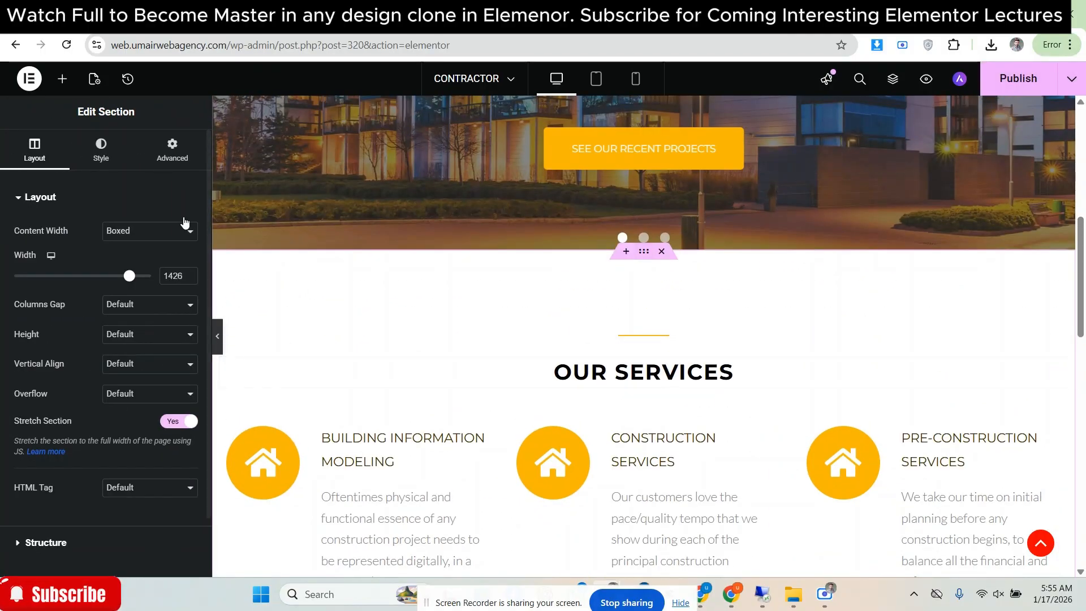
{"action": "left_click", "coordinate": [172, 149]}
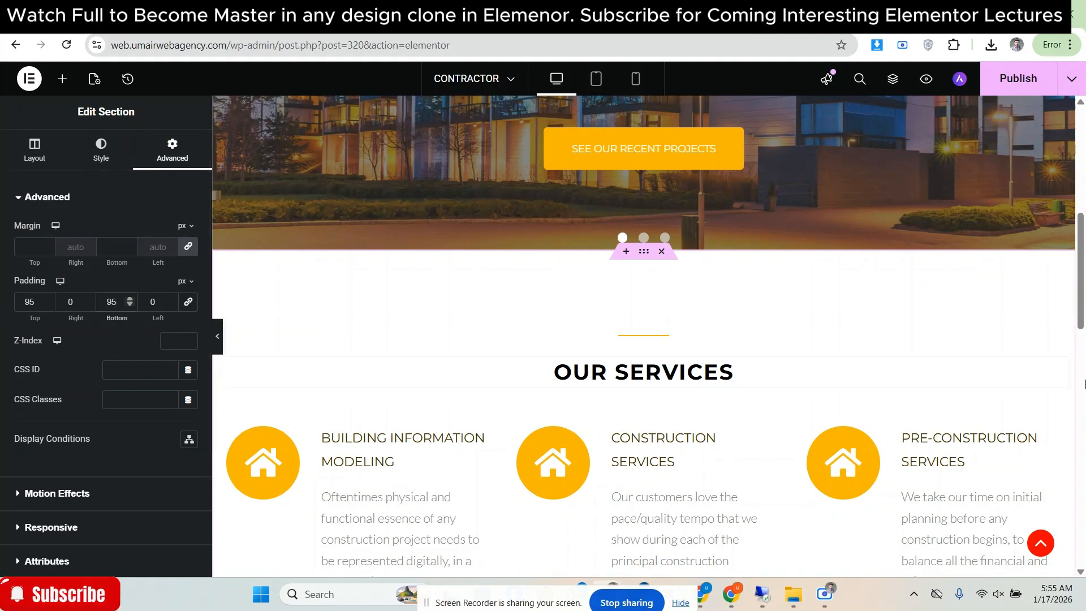
{"action": "scroll", "coordinate": [1084, 385], "scroll_direction": "down", "scroll_amount": 9}
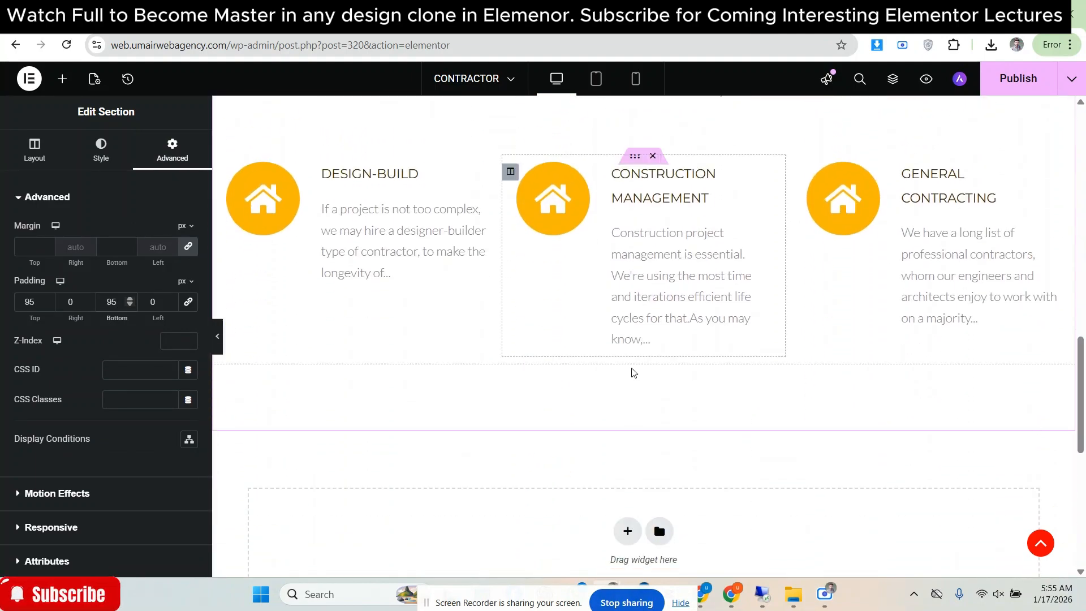
{"action": "left_click", "coordinate": [217, 336]}
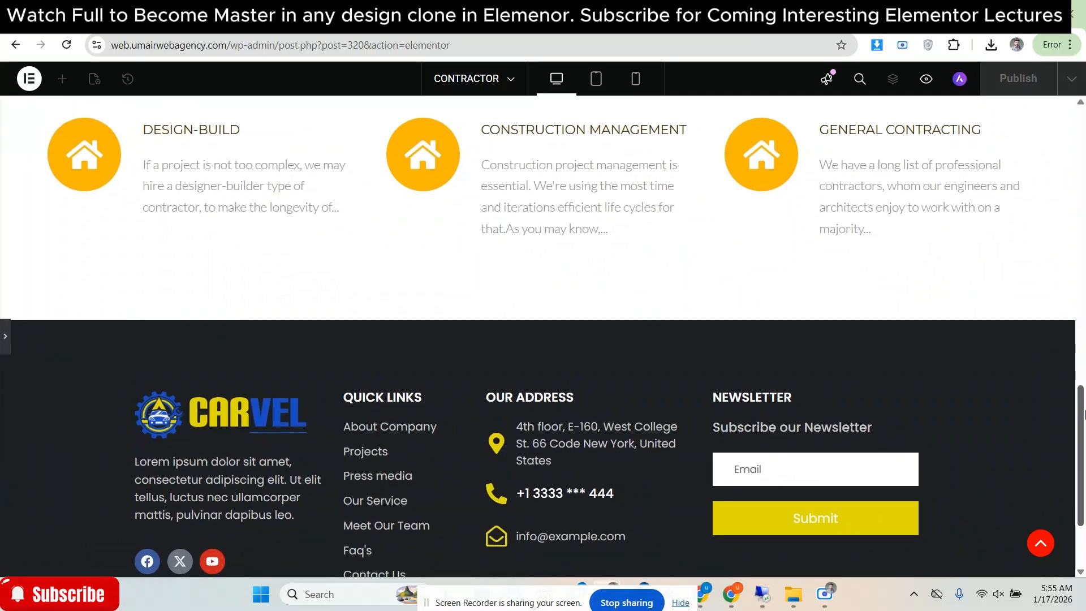
{"action": "left_click_drag", "start_coordinate": [1084, 414], "coordinate": [1084, 403]}
{"action": "left_click", "coordinate": [746, 15]}
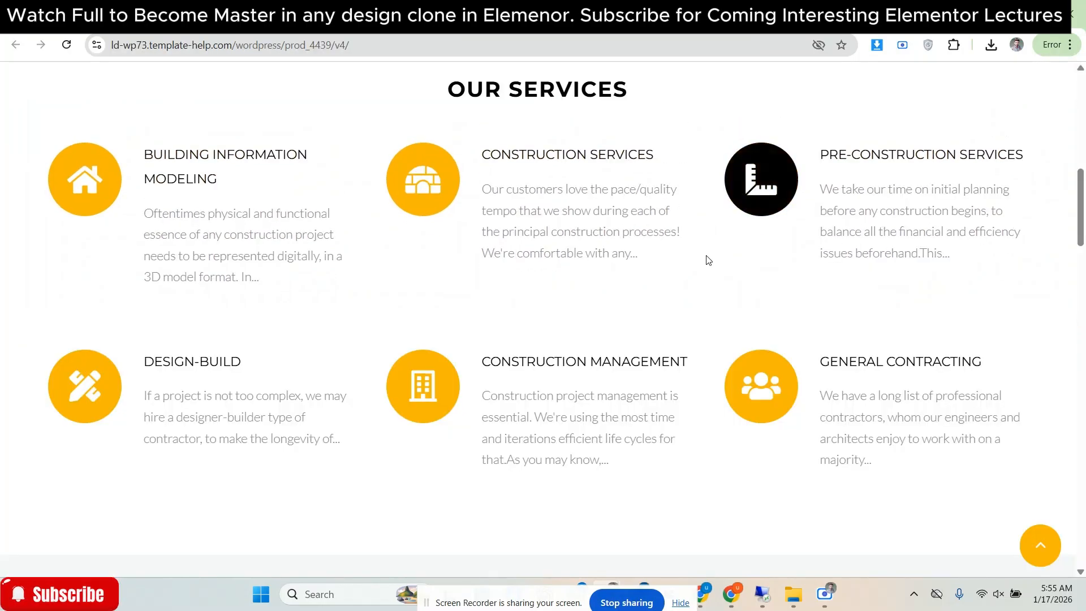
{"action": "scroll", "coordinate": [706, 260], "scroll_direction": "down", "scroll_amount": 1}
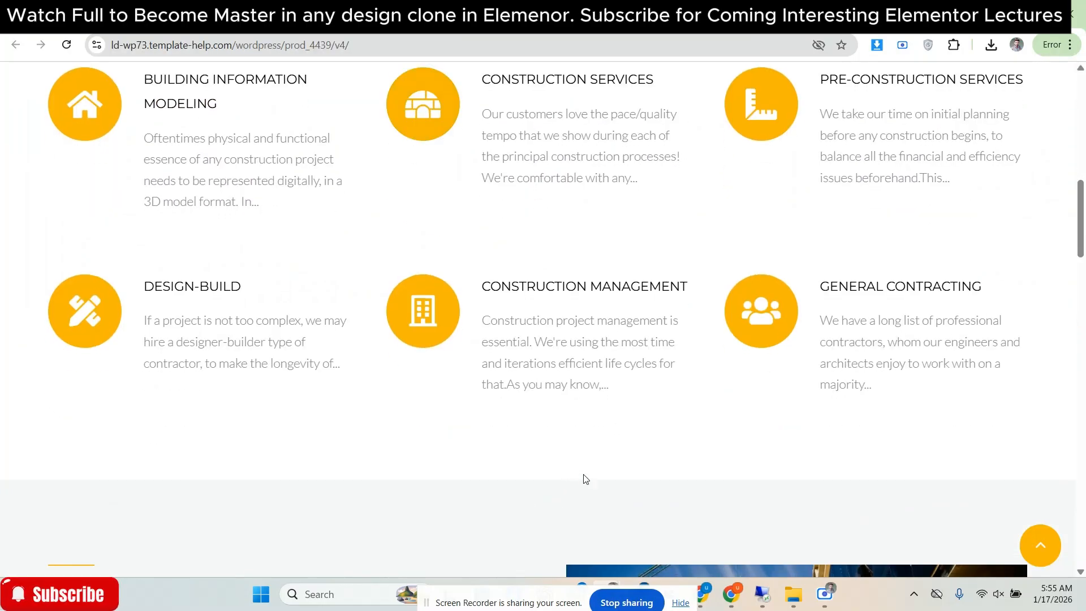
Compare the second OUR SERVICES row and the space beneath it between the editor preview and the reference page
{"action": "left_click", "coordinate": [639, 14]}
{"action": "left_click_drag", "start_coordinate": [1084, 429], "coordinate": [1084, 410]}
{"action": "left_click", "coordinate": [747, 14]}
{"action": "left_click", "coordinate": [639, 14]}
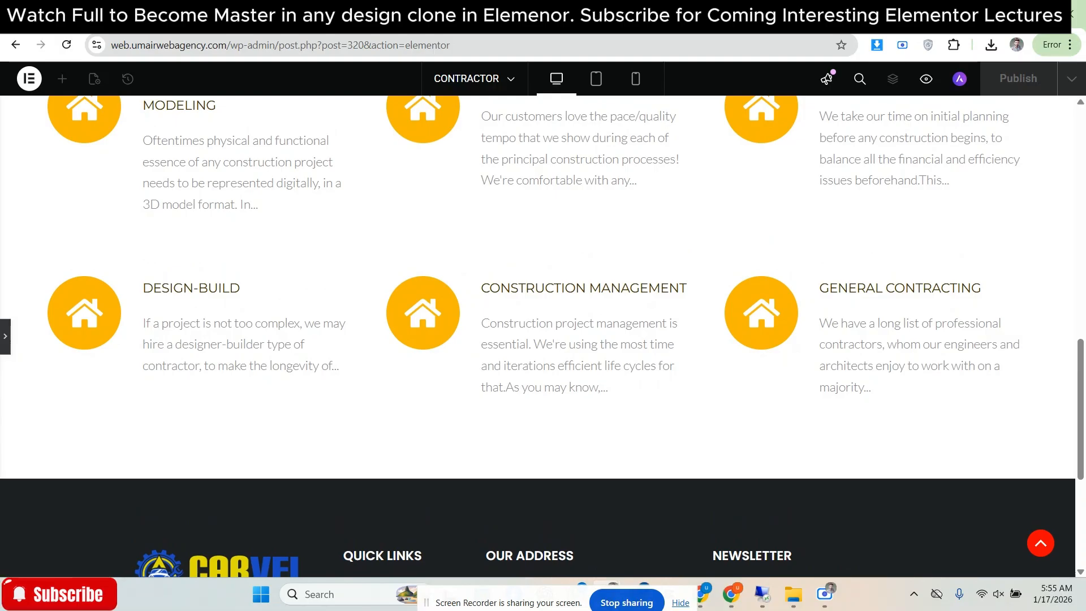
{"action": "key", "text": "ctrl+Tab"}
{"action": "key", "text": "ctrl+Tab"}
{"action": "key", "text": "ctrl+Tab"}
{"action": "key", "text": "ctrl+Tab"}
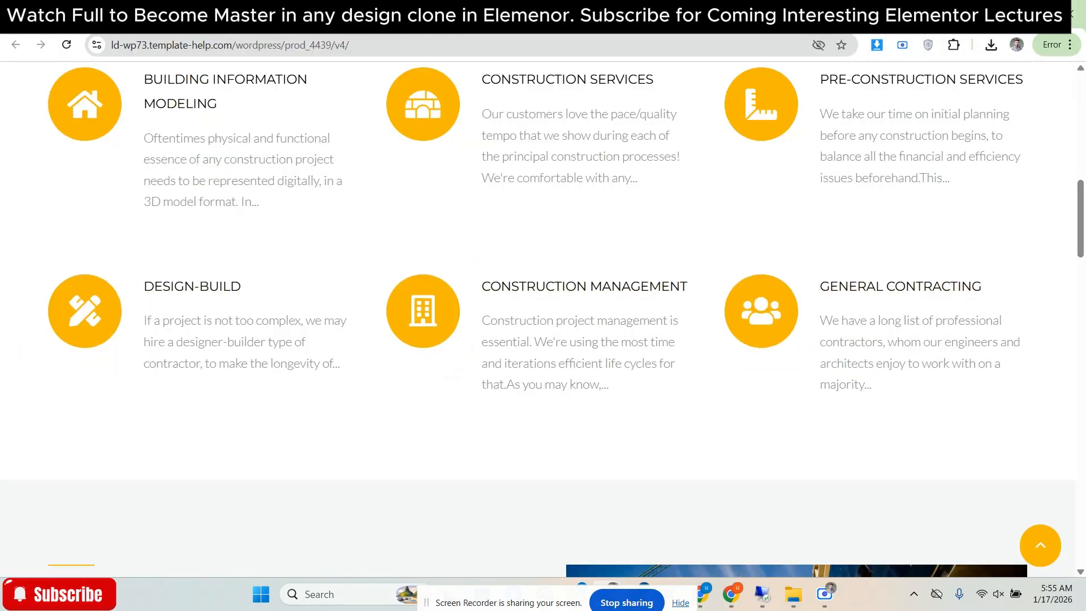
{"action": "left_click", "coordinate": [639, 14]}
{"action": "left_click", "coordinate": [746, 14]}
{"action": "left_click", "coordinate": [639, 14]}
{"action": "left_click_drag", "start_coordinate": [1083, 372], "coordinate": [1083, 372]}
{"action": "left_click", "coordinate": [826, 14]}
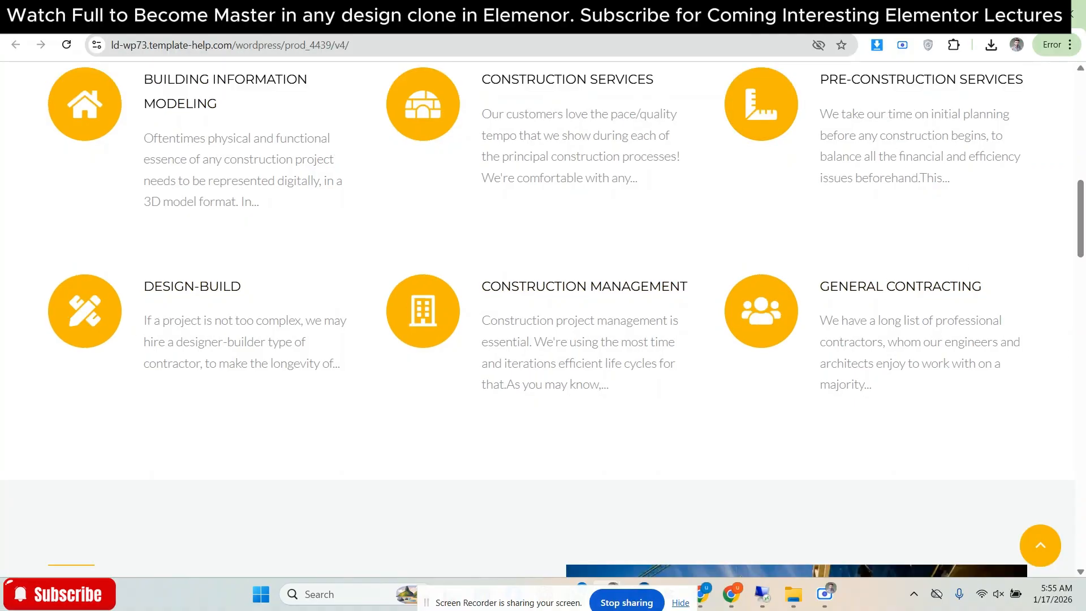
{"action": "left_click", "coordinate": [639, 14]}
{"action": "left_click", "coordinate": [747, 14]}
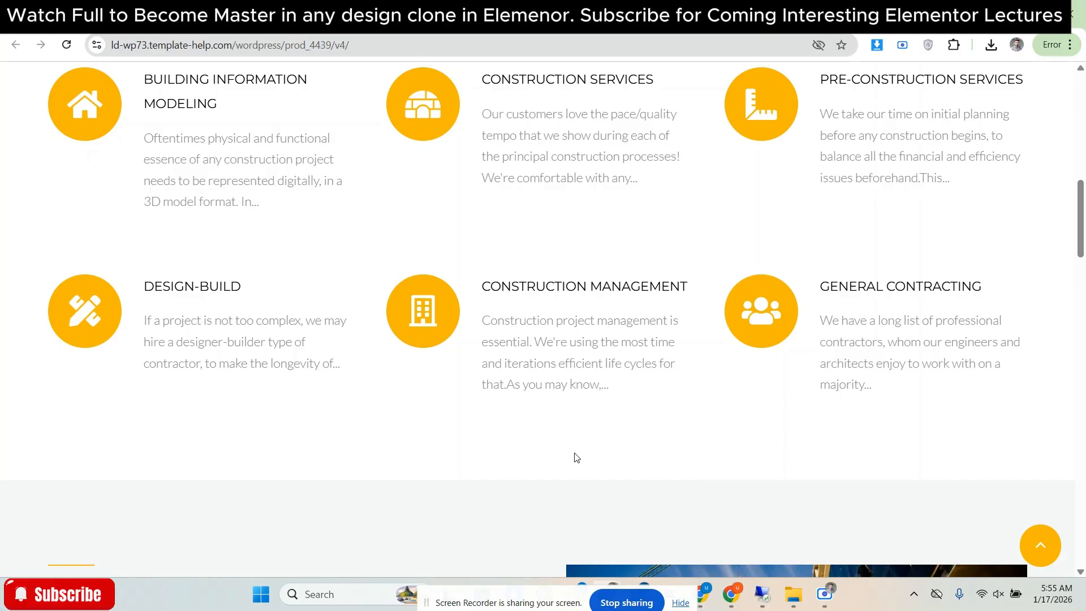
{"action": "left_click", "coordinate": [639, 14]}
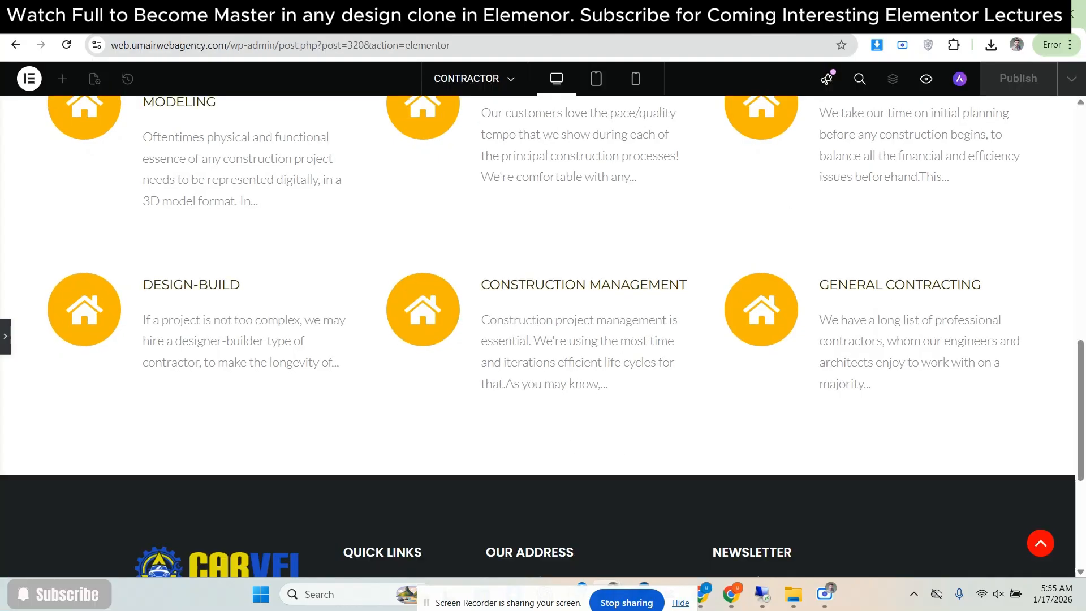
Review the built page from hero to OUR SERVICES, restore the editing panel and publish the changes
{"action": "scroll", "coordinate": [731, 317], "scroll_direction": "up", "scroll_amount": 6}
{"action": "scroll", "coordinate": [418, 334], "scroll_direction": "up", "scroll_amount": 6}
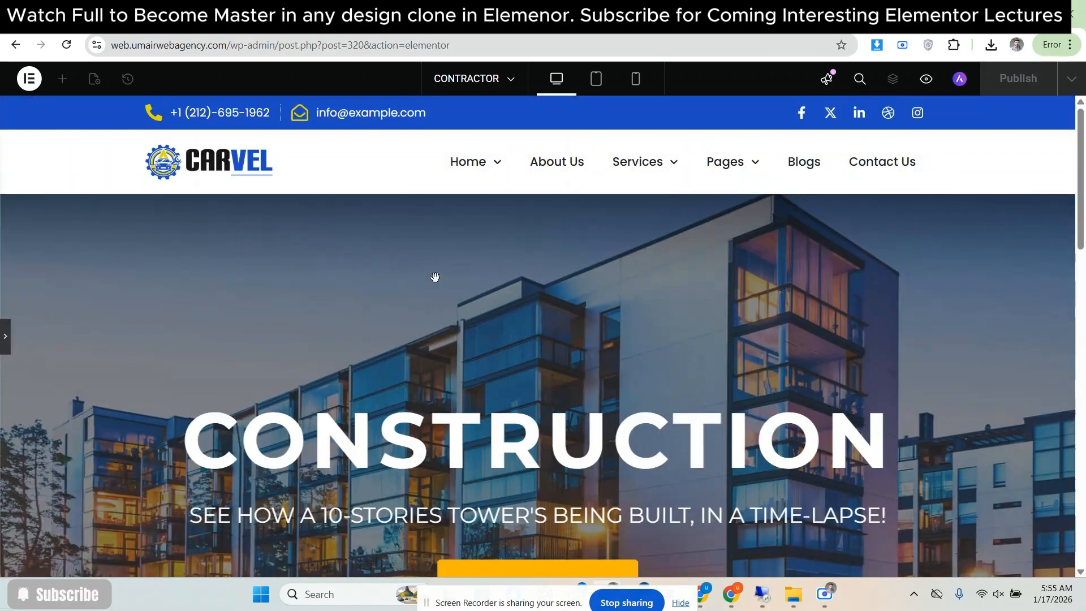
{"action": "scroll", "coordinate": [433, 280], "scroll_direction": "down", "scroll_amount": 12}
{"action": "scroll", "coordinate": [397, 305], "scroll_direction": "up", "scroll_amount": 10}
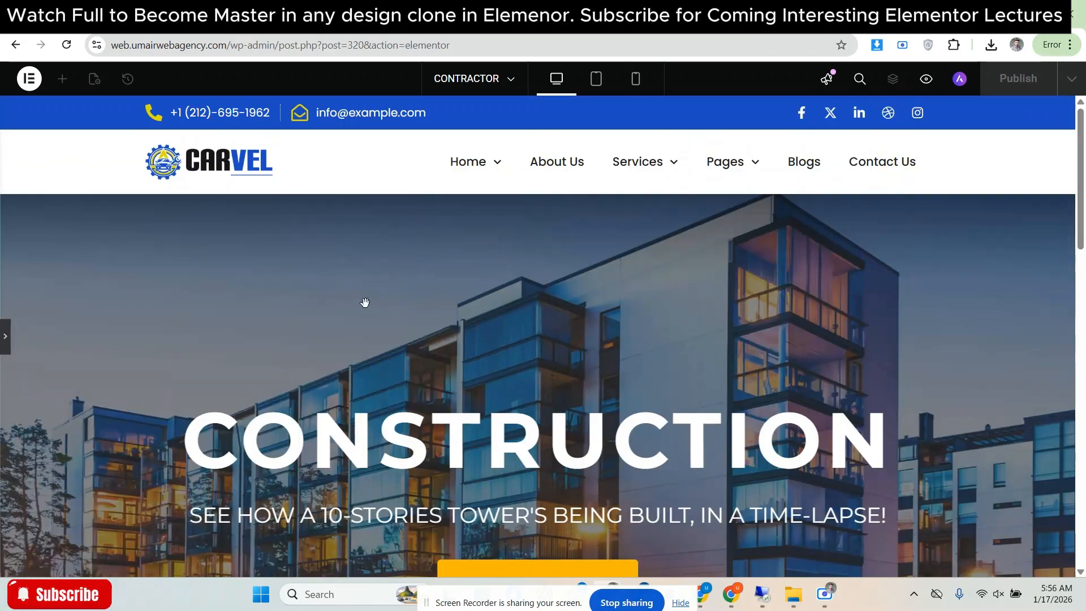
{"action": "left_click", "coordinate": [2, 336]}
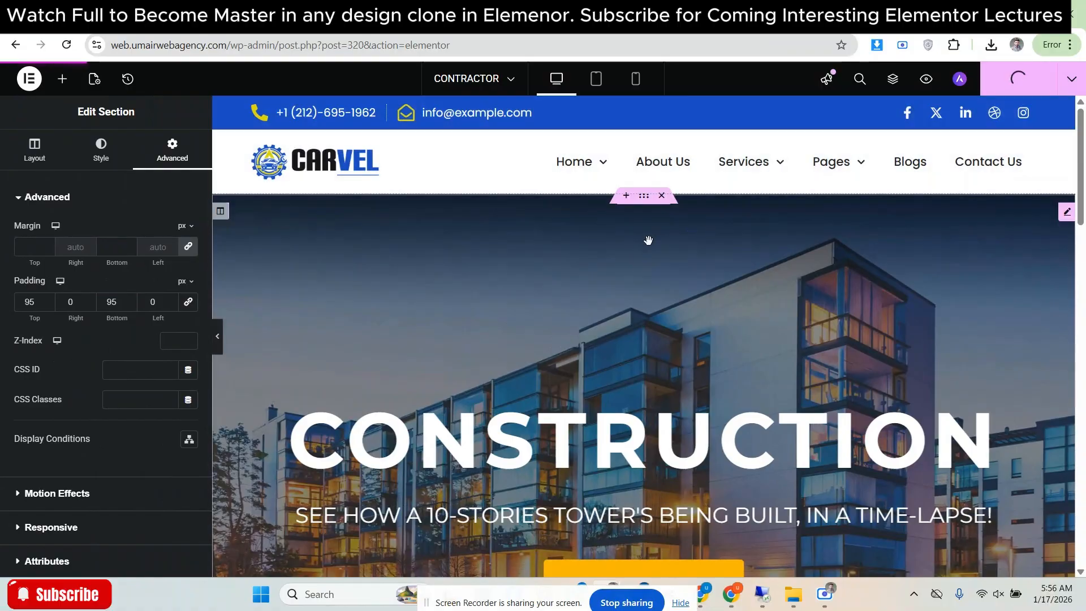
{"action": "scroll", "coordinate": [646, 265], "scroll_direction": "down", "scroll_amount": 8}
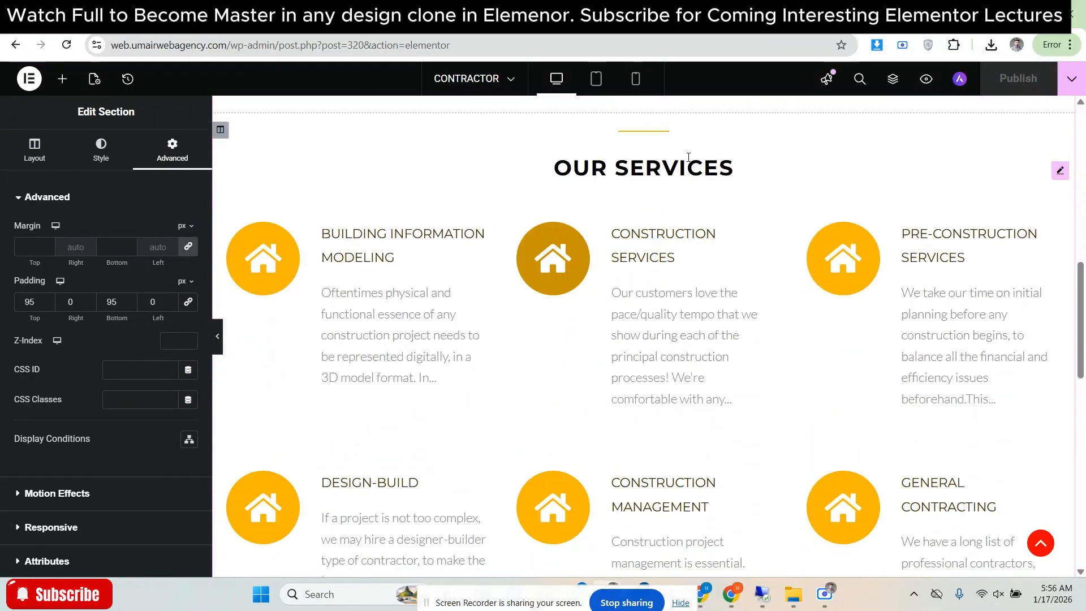
Examine the OUR HISTORY section of the reference page, including its heading, text, READ MORE button and image
{"action": "key", "text": "ctrl+Tab"}
{"action": "scroll", "coordinate": [516, 240], "scroll_direction": "down", "scroll_amount": 7}
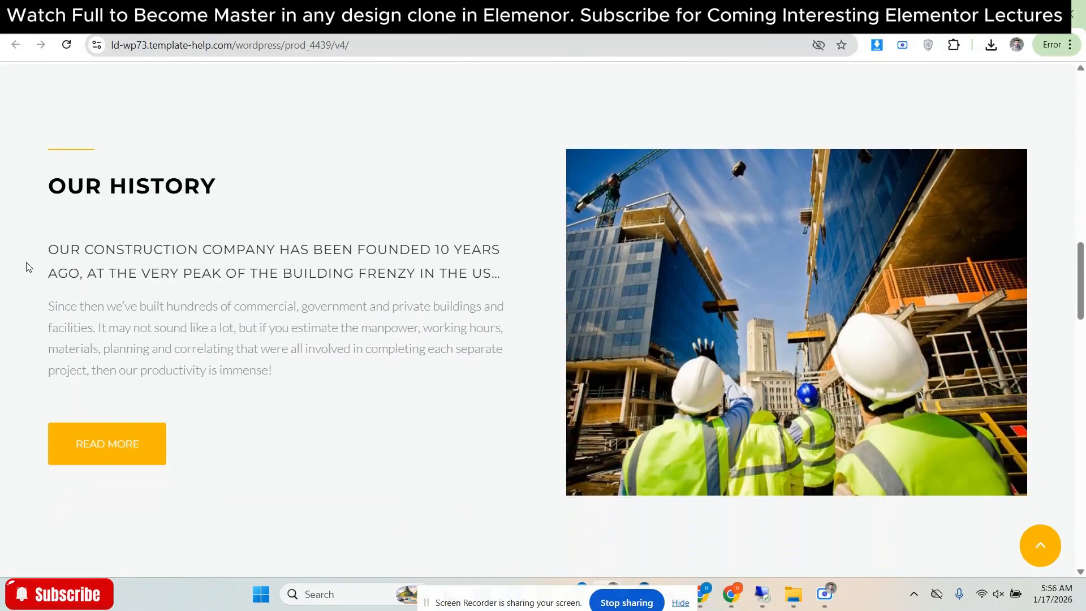
{"action": "scroll", "coordinate": [25, 252], "scroll_direction": "up", "scroll_amount": 1}
{"action": "scroll", "coordinate": [68, 294], "scroll_direction": "down", "scroll_amount": 3}
{"action": "scroll", "coordinate": [6, 245], "scroll_direction": "up", "scroll_amount": 3}
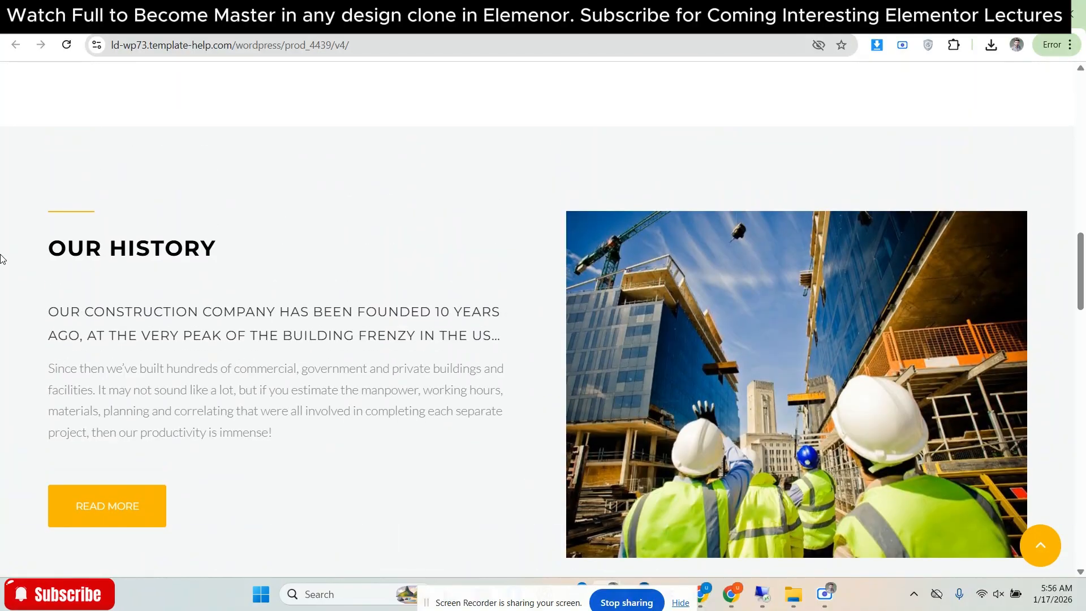
{"action": "scroll", "coordinate": [2, 259], "scroll_direction": "up", "scroll_amount": 4}
{"action": "scroll", "coordinate": [1, 258], "scroll_direction": "down", "scroll_amount": 11}
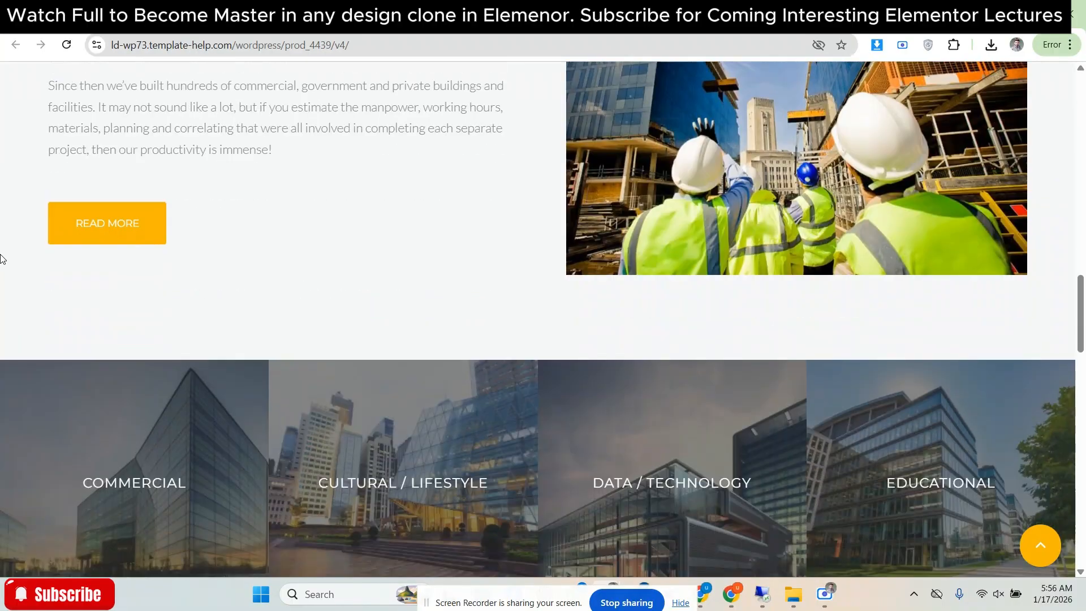
{"action": "scroll", "coordinate": [303, 295], "scroll_direction": "up", "scroll_amount": 6}
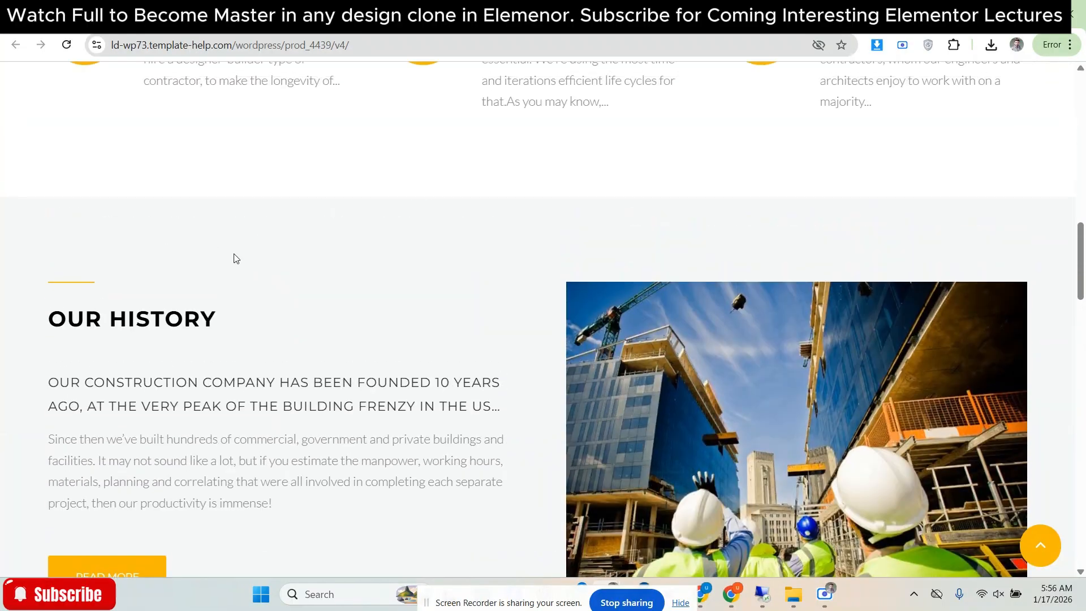
Examine the reference page's project category tiles, RECENT NEWS cards and footer layout
{"action": "scroll", "coordinate": [235, 257], "scroll_direction": "down", "scroll_amount": 2}
{"action": "scroll", "coordinate": [176, 257], "scroll_direction": "down", "scroll_amount": 16}
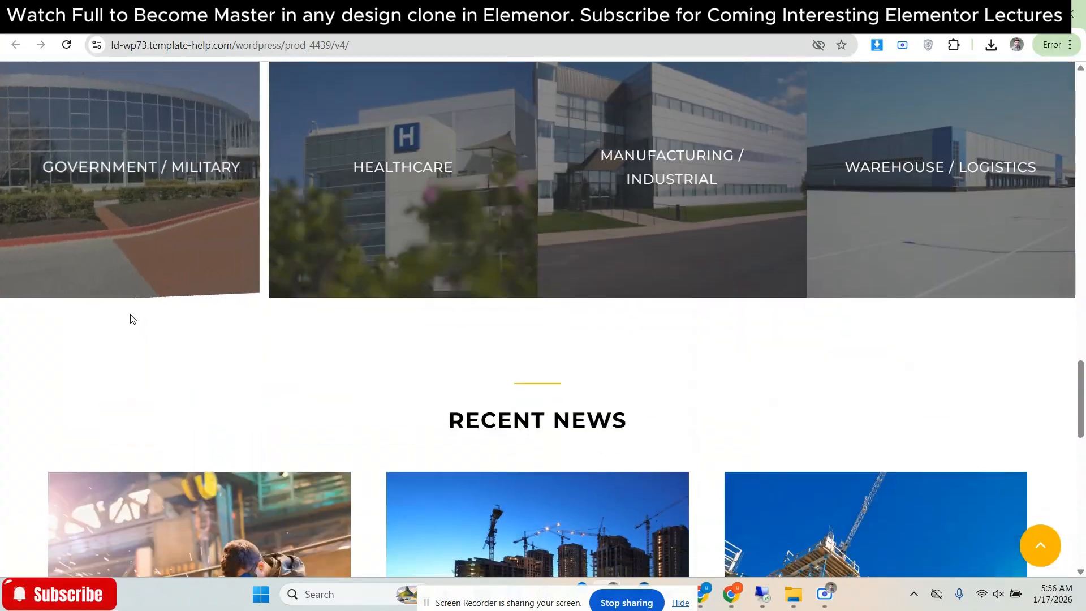
{"action": "scroll", "coordinate": [449, 247], "scroll_direction": "up", "scroll_amount": 1}
{"action": "scroll", "coordinate": [387, 256], "scroll_direction": "down", "scroll_amount": 6}
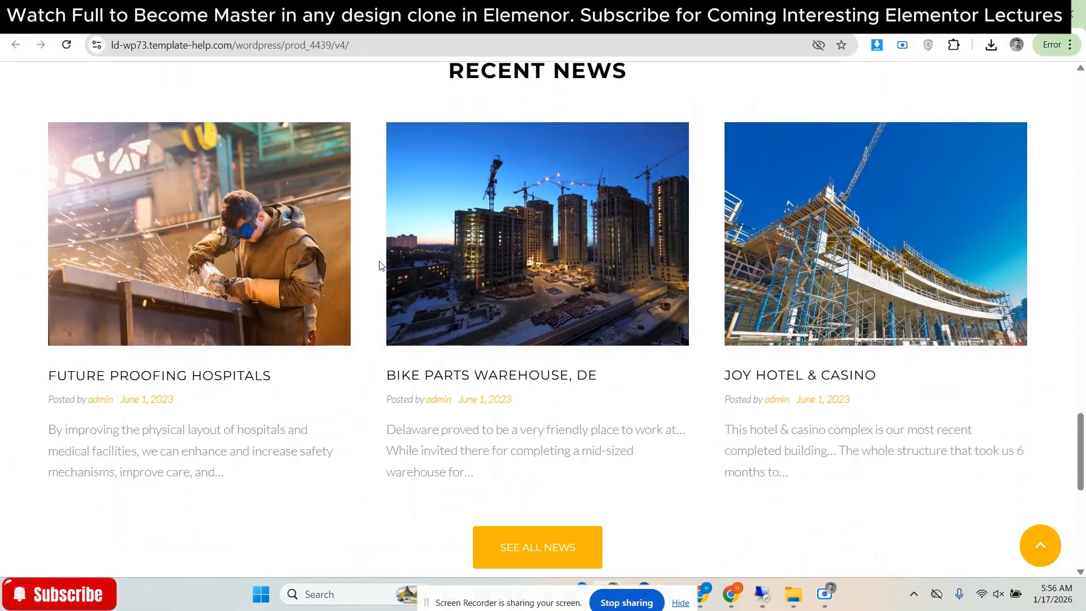
{"action": "scroll", "coordinate": [380, 264], "scroll_direction": "down", "scroll_amount": 2}
{"action": "scroll", "coordinate": [361, 264], "scroll_direction": "up", "scroll_amount": 10}
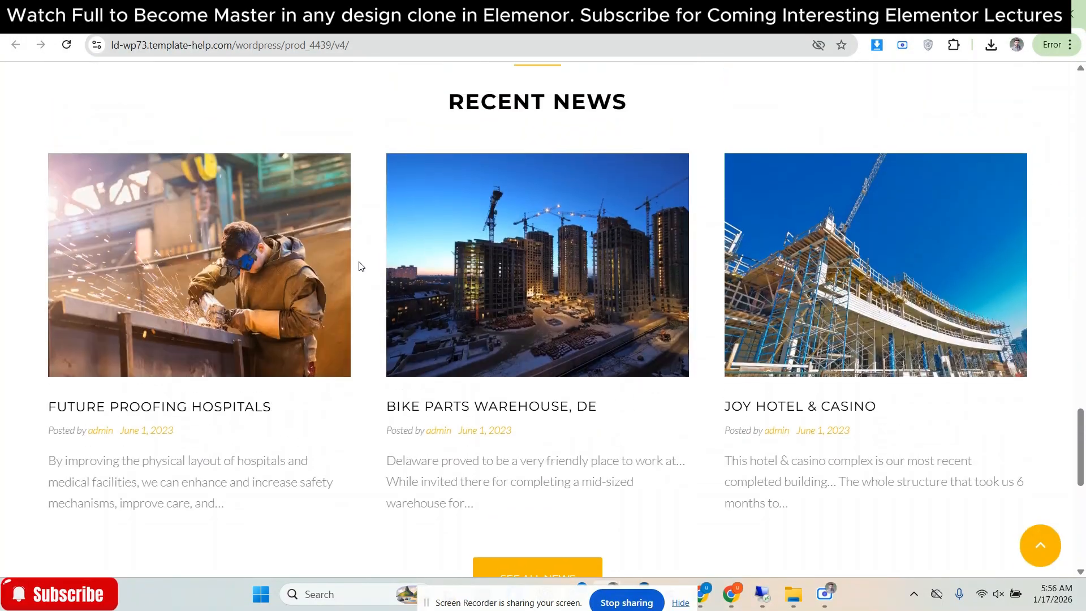
{"action": "scroll", "coordinate": [358, 263], "scroll_direction": "up", "scroll_amount": 20}
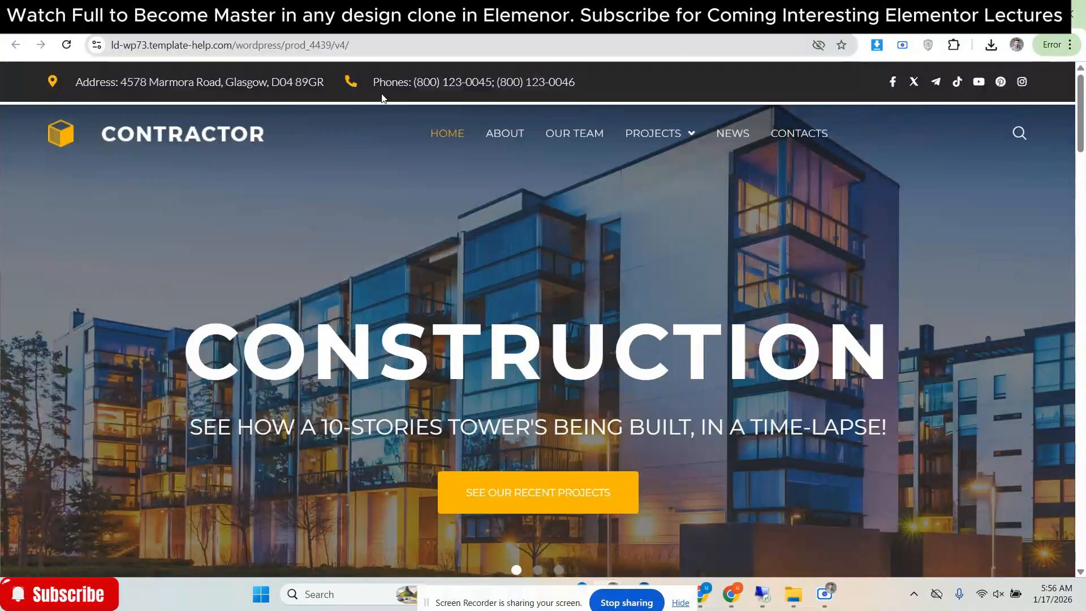
{"action": "left_click_drag", "start_coordinate": [1083, 146], "coordinate": [1083, 559]}
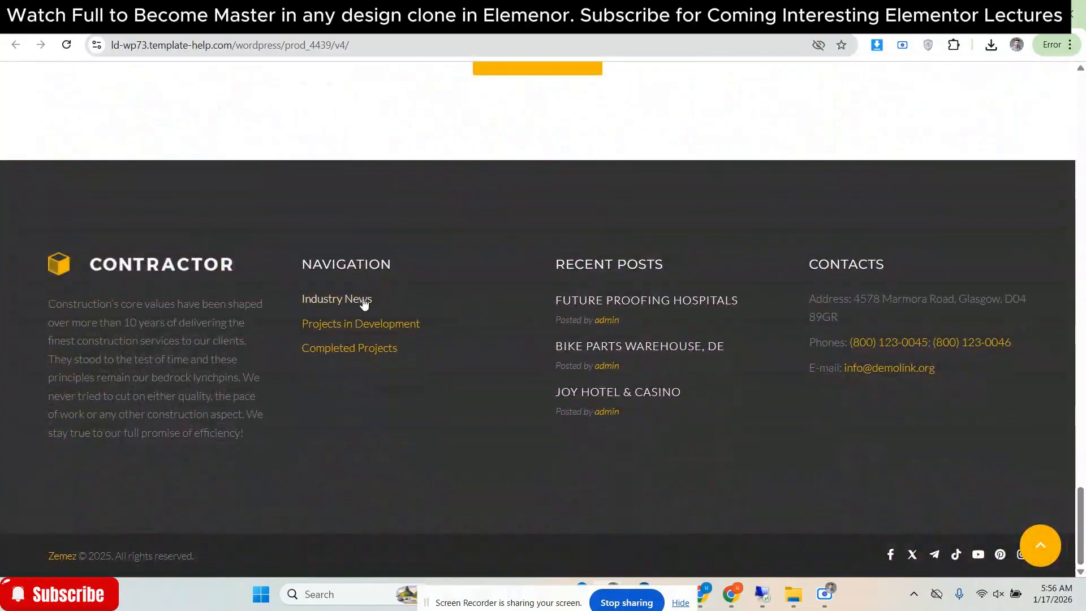
{"action": "left_click_drag", "start_coordinate": [1082, 512], "coordinate": [1082, 94]}
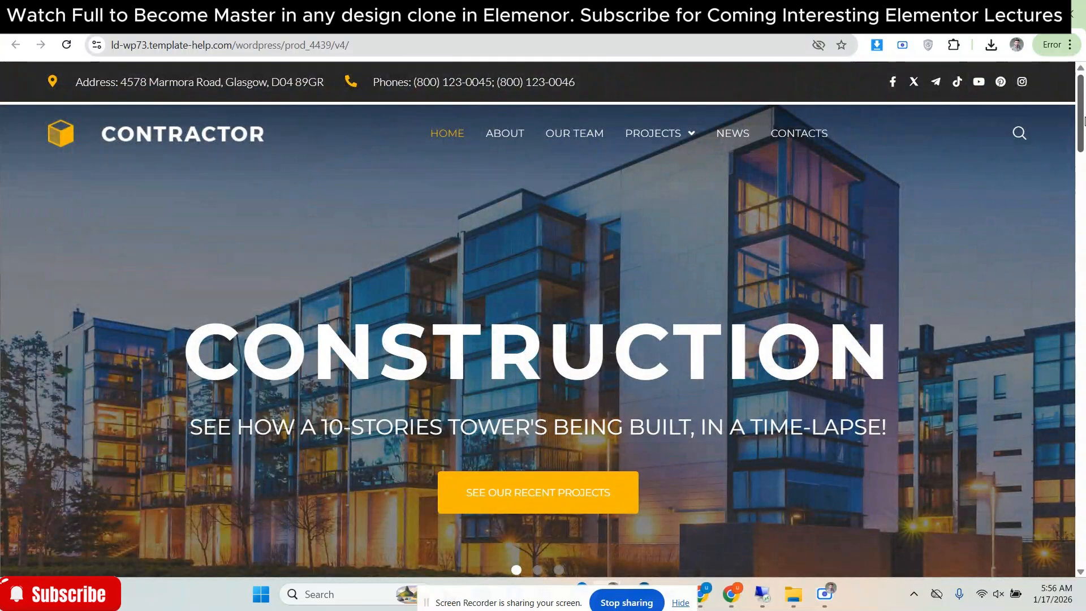
Review the remaining reference sections again, from OUR HISTORY through the project categories and RECENT NEWS to the footer
{"action": "scroll", "coordinate": [425, 322], "scroll_direction": "down", "scroll_amount": 20}
{"action": "scroll", "coordinate": [425, 322], "scroll_direction": "up", "scroll_amount": 5}
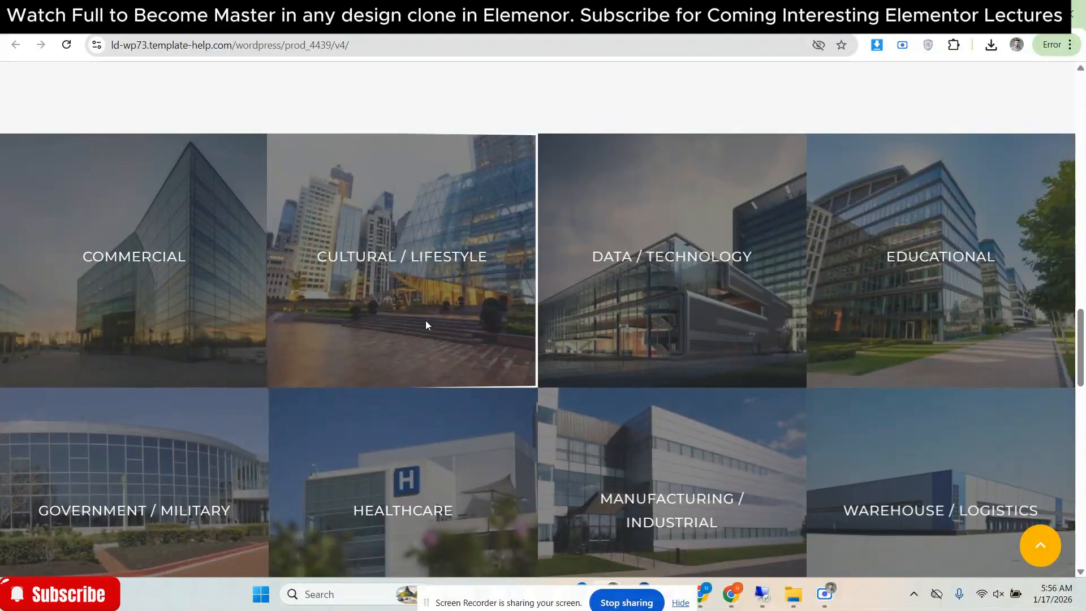
{"action": "scroll", "coordinate": [425, 320], "scroll_direction": "up", "scroll_amount": 5}
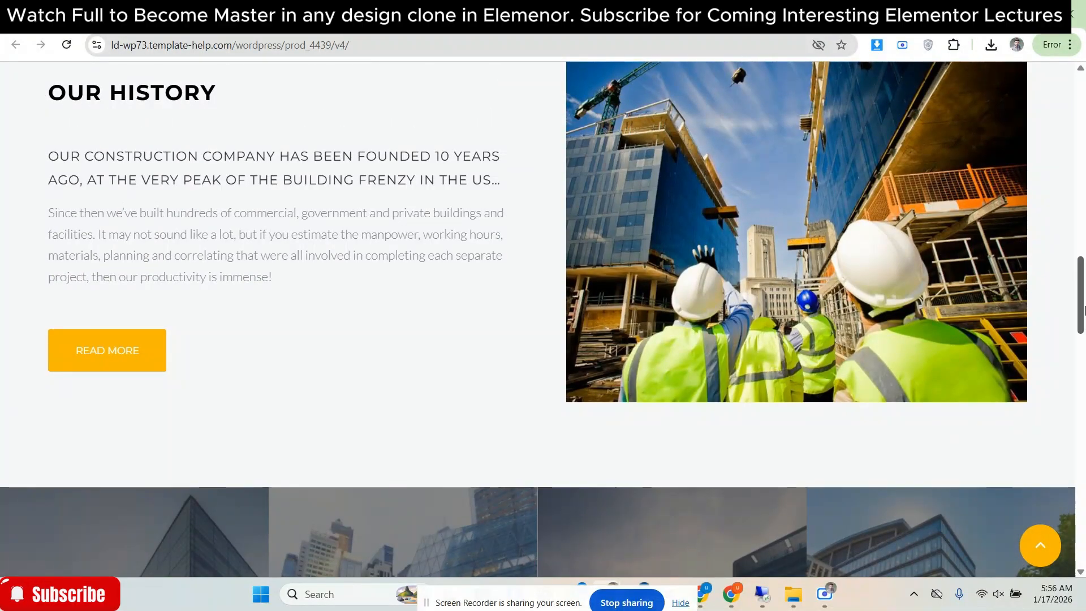
{"action": "scroll", "coordinate": [1084, 310], "scroll_direction": "down", "scroll_amount": 3}
{"action": "scroll", "coordinate": [442, 248], "scroll_direction": "up", "scroll_amount": 5}
{"action": "scroll", "coordinate": [387, 242], "scroll_direction": "down", "scroll_amount": 3}
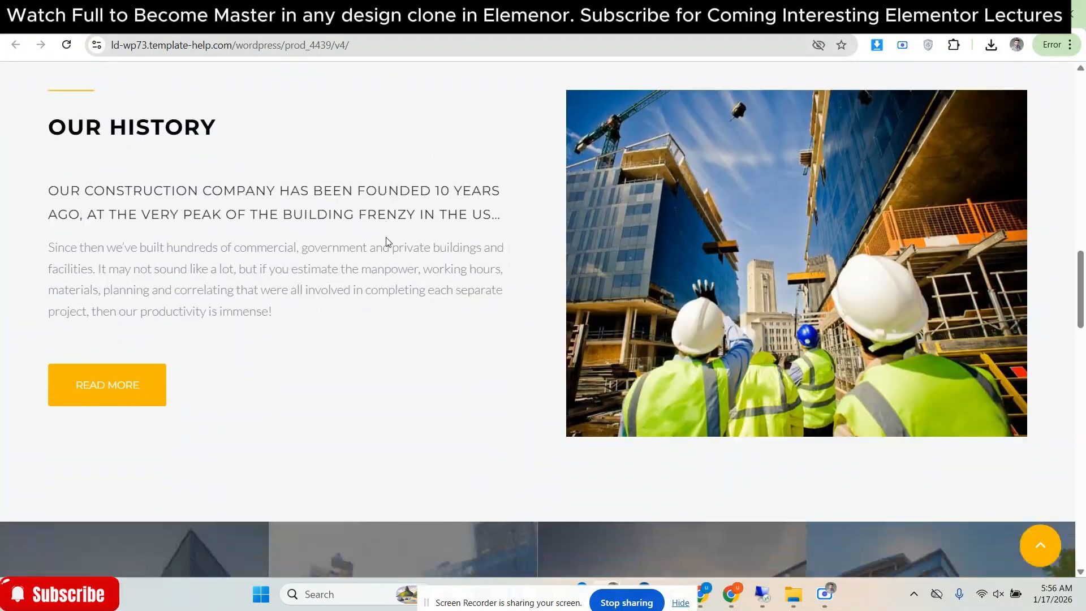
{"action": "scroll", "coordinate": [336, 238], "scroll_direction": "up", "scroll_amount": 1}
{"action": "scroll", "coordinate": [281, 211], "scroll_direction": "down", "scroll_amount": 6}
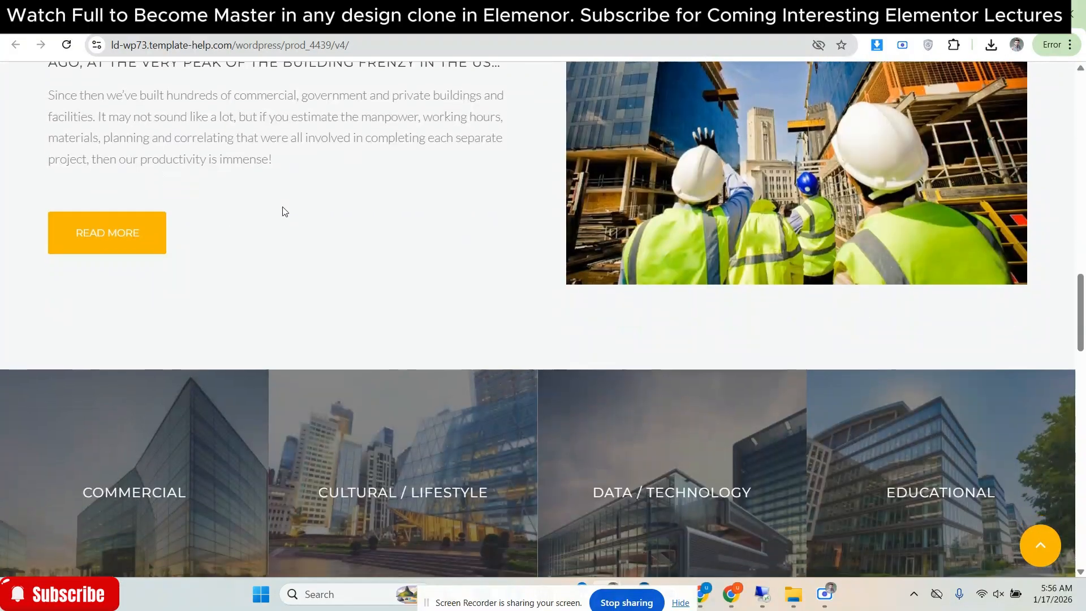
{"action": "scroll", "coordinate": [105, 287], "scroll_direction": "down", "scroll_amount": 6}
{"action": "scroll", "coordinate": [88, 255], "scroll_direction": "down", "scroll_amount": 10}
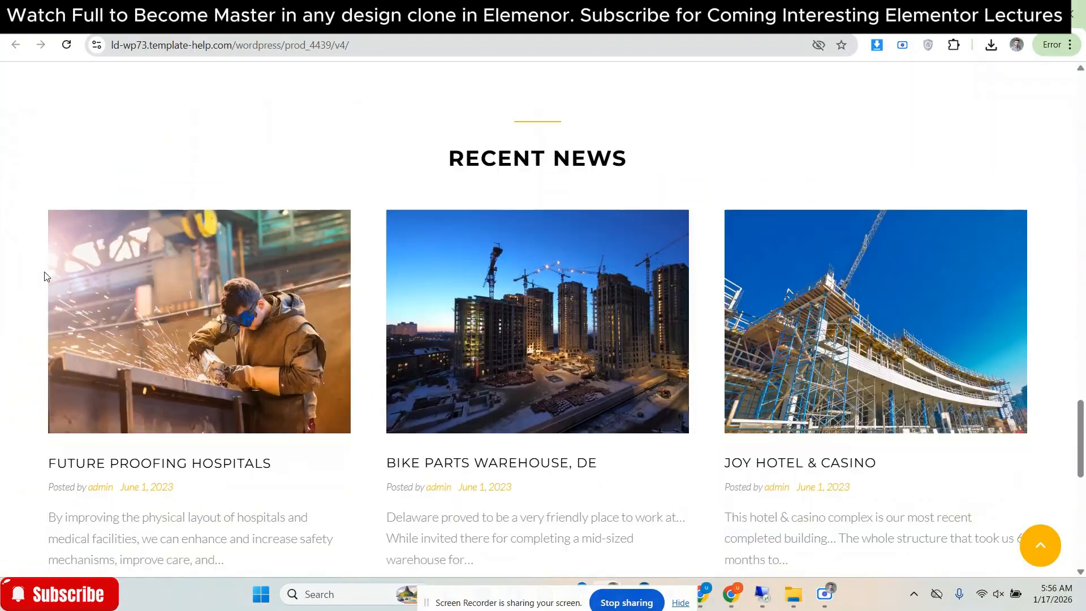
{"action": "scroll", "coordinate": [10, 254], "scroll_direction": "down", "scroll_amount": 2}
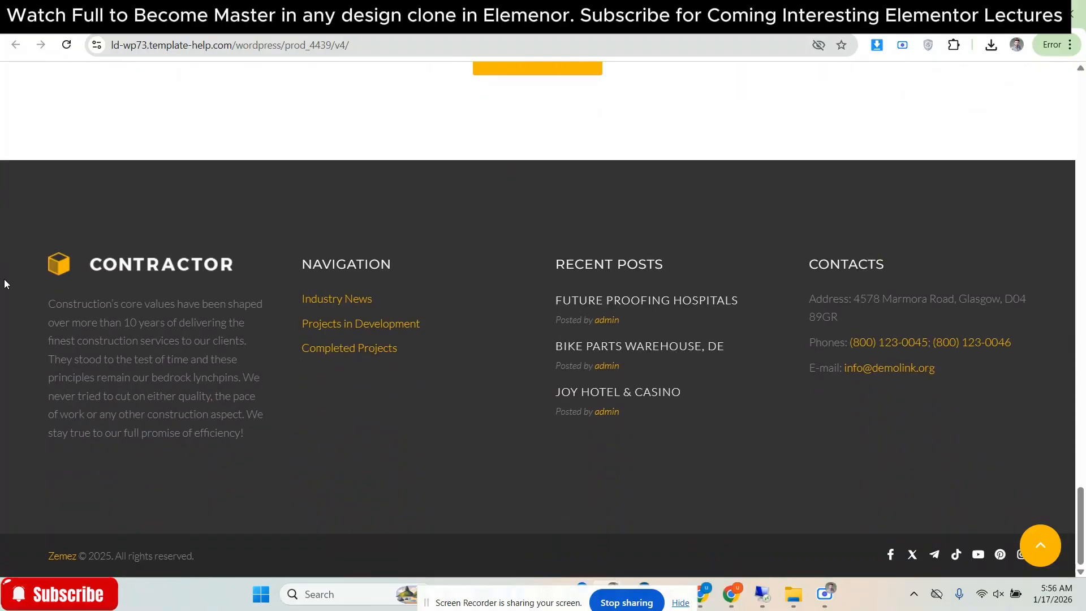
{"action": "scroll", "coordinate": [4, 283], "scroll_direction": "up", "scroll_amount": 20}
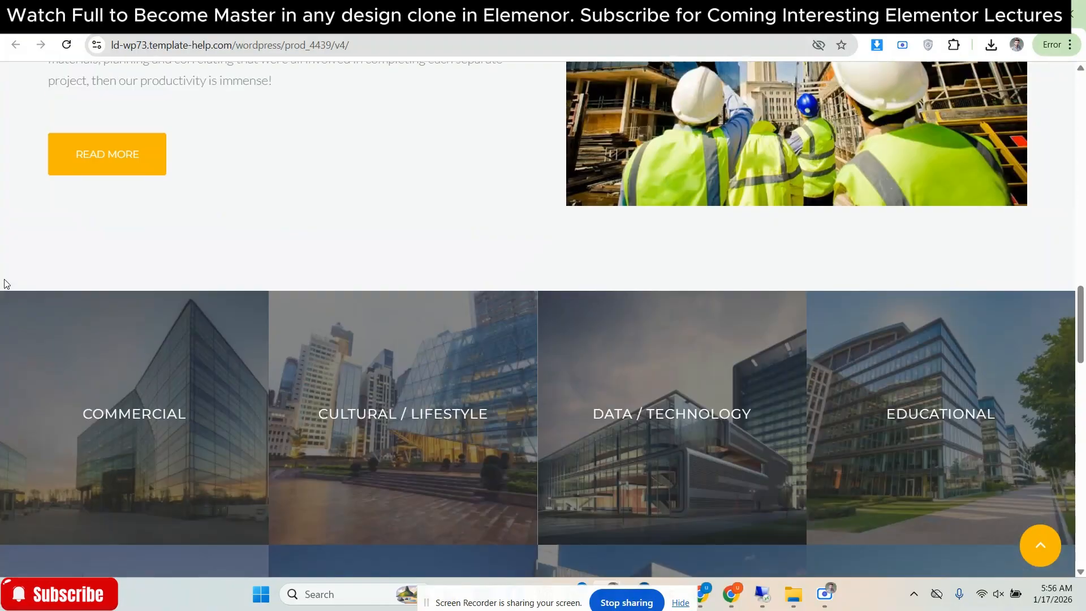
{"action": "scroll", "coordinate": [4, 283], "scroll_direction": "up", "scroll_amount": 10}
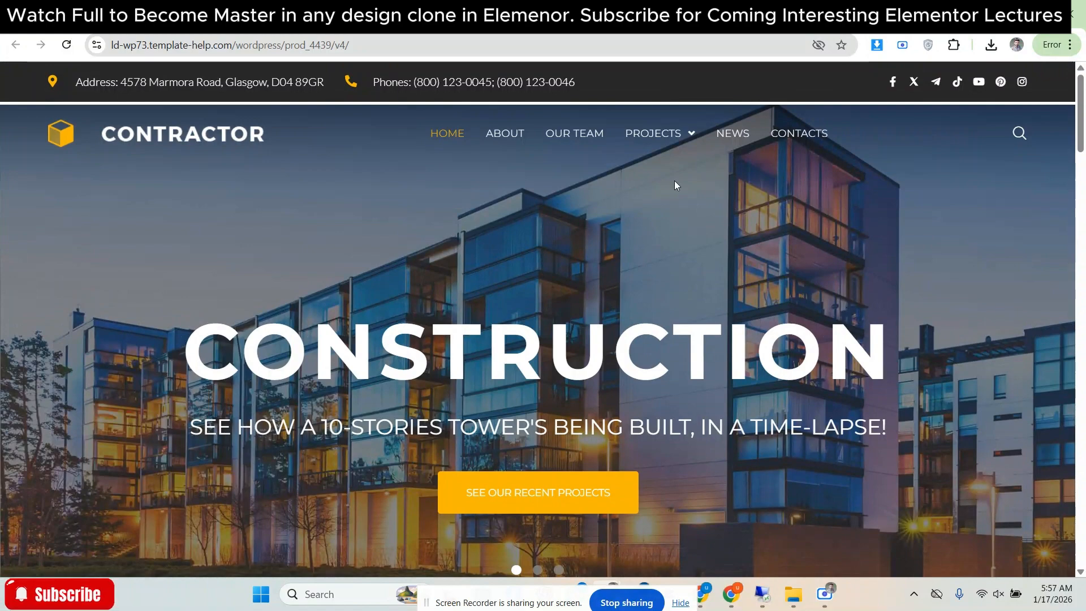
{"action": "scroll", "coordinate": [674, 181], "scroll_direction": "down", "scroll_amount": 3}
Return to the Elementor editor, open the live version of the CONTRACTOR page and check its web address
{"action": "left_click", "coordinate": [565, 14]}
{"action": "scroll", "coordinate": [889, 199], "scroll_direction": "up", "scroll_amount": 10}
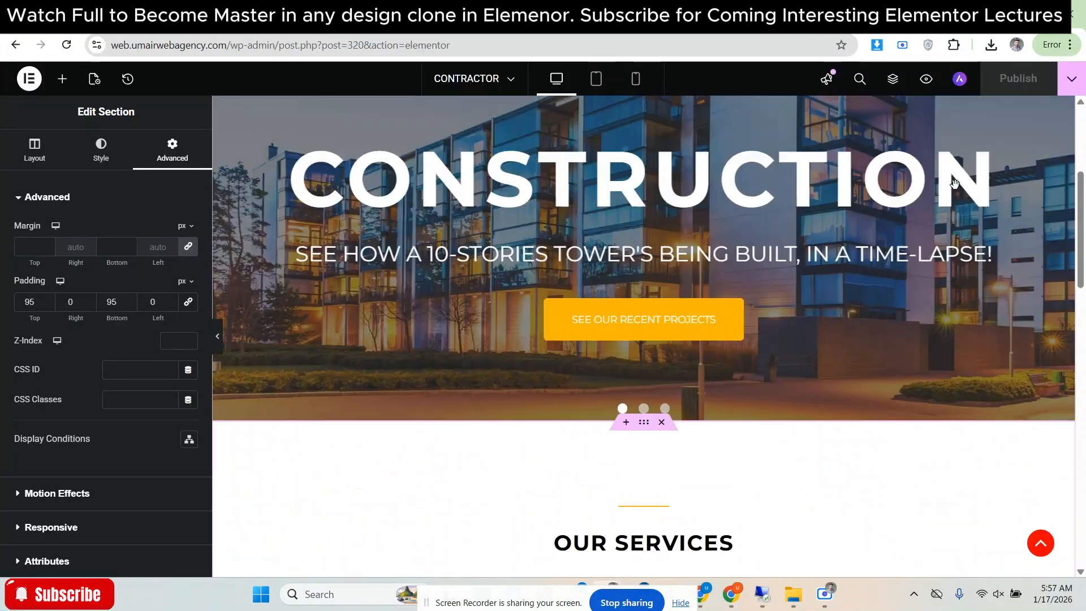
{"action": "left_click", "coordinate": [1070, 84]}
{"action": "left_click", "coordinate": [1007, 186]}
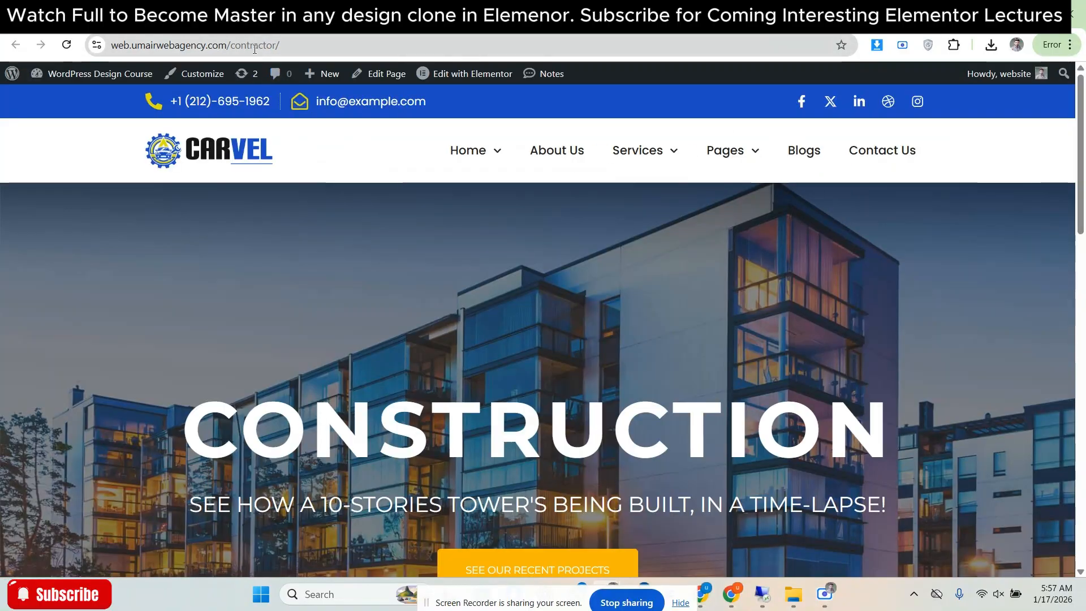
{"action": "left_click", "coordinate": [292, 44]}
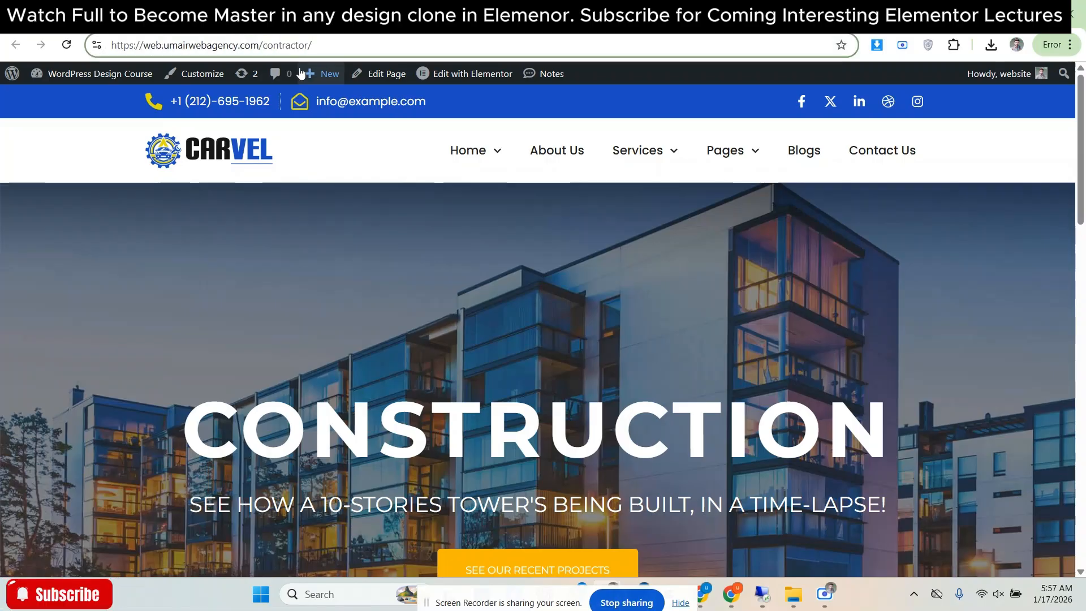
Examine the live page's header, Services submenu, hero, OUR SERVICES icon boxes with their hover colors, and footer
{"action": "scroll", "coordinate": [300, 162], "scroll_direction": "down", "scroll_amount": 2}
{"action": "scroll", "coordinate": [503, 236], "scroll_direction": "up", "scroll_amount": 2}
{"action": "scroll", "coordinate": [501, 231], "scroll_direction": "down", "scroll_amount": 3}
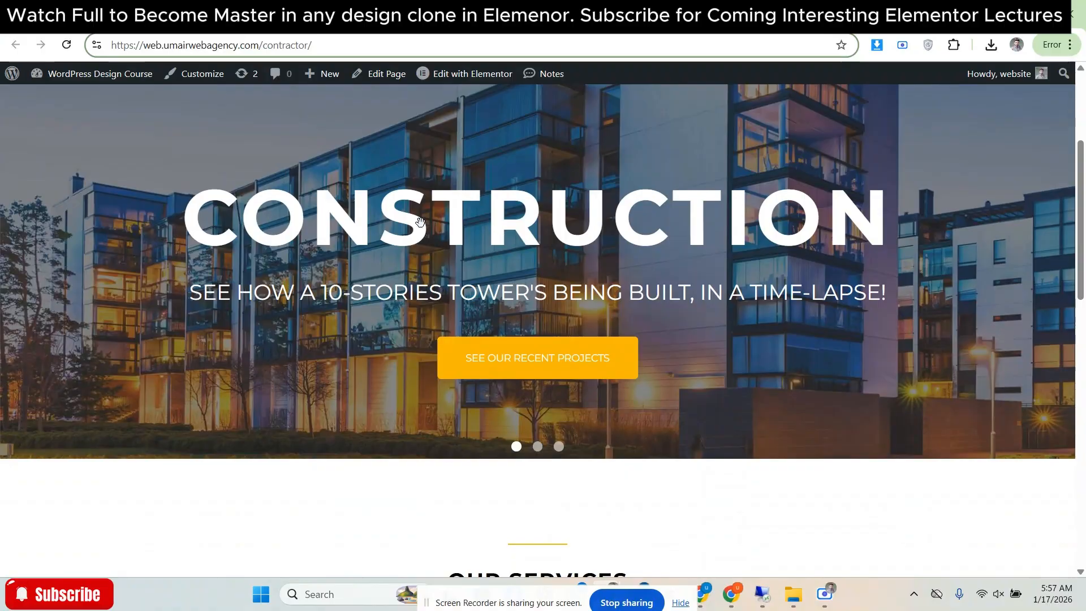
{"action": "scroll", "coordinate": [420, 221], "scroll_direction": "down", "scroll_amount": 8}
{"action": "scroll", "coordinate": [327, 240], "scroll_direction": "up", "scroll_amount": 3}
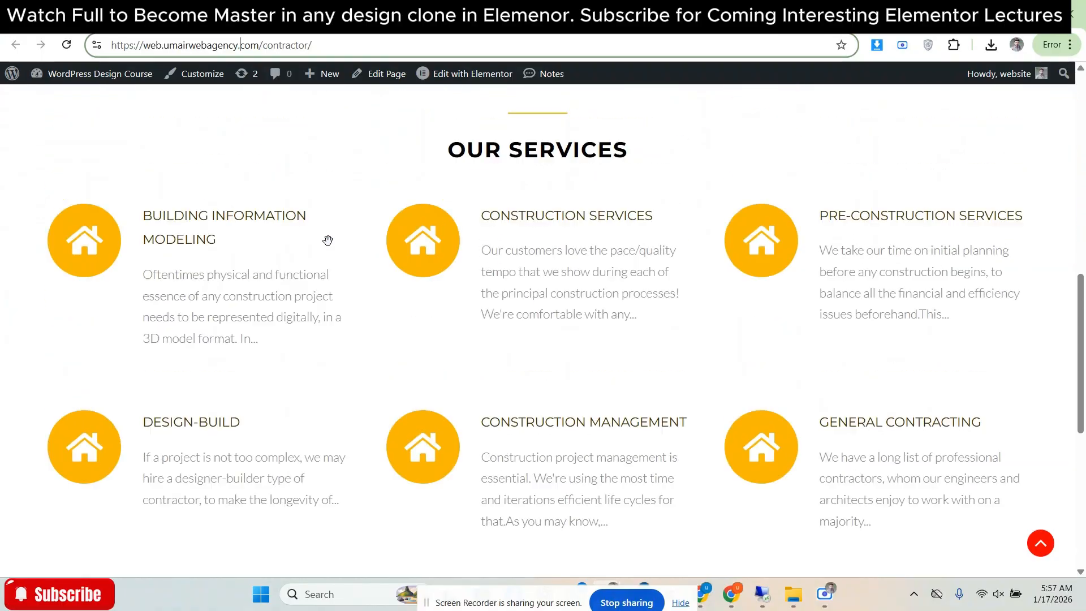
{"action": "scroll", "coordinate": [327, 241], "scroll_direction": "up", "scroll_amount": 5}
{"action": "mouse_move", "coordinate": [667, 154]}
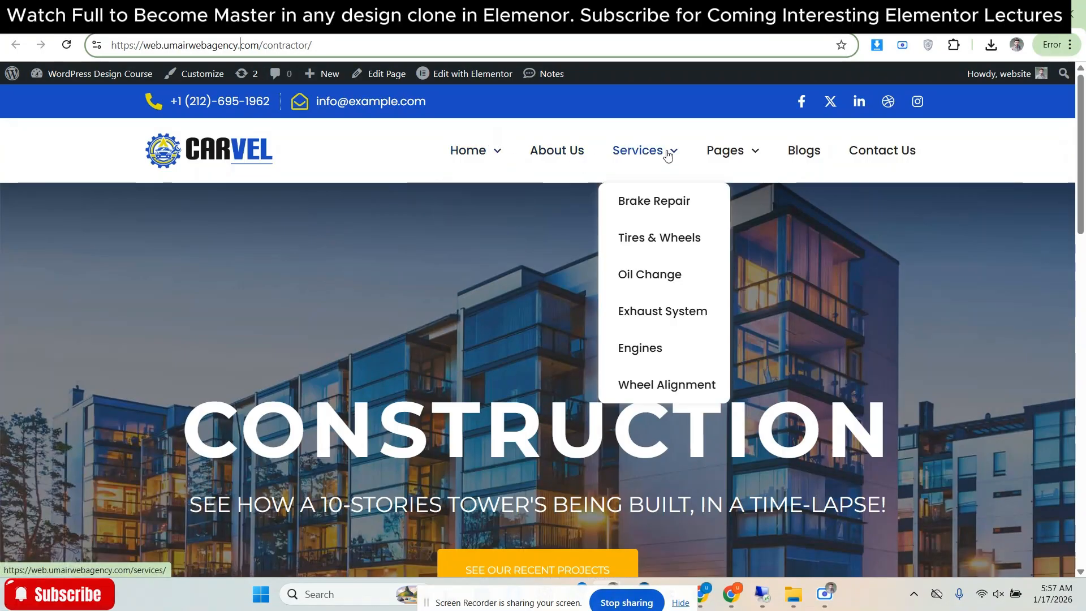
{"action": "scroll", "coordinate": [484, 252], "scroll_direction": "down", "scroll_amount": 8}
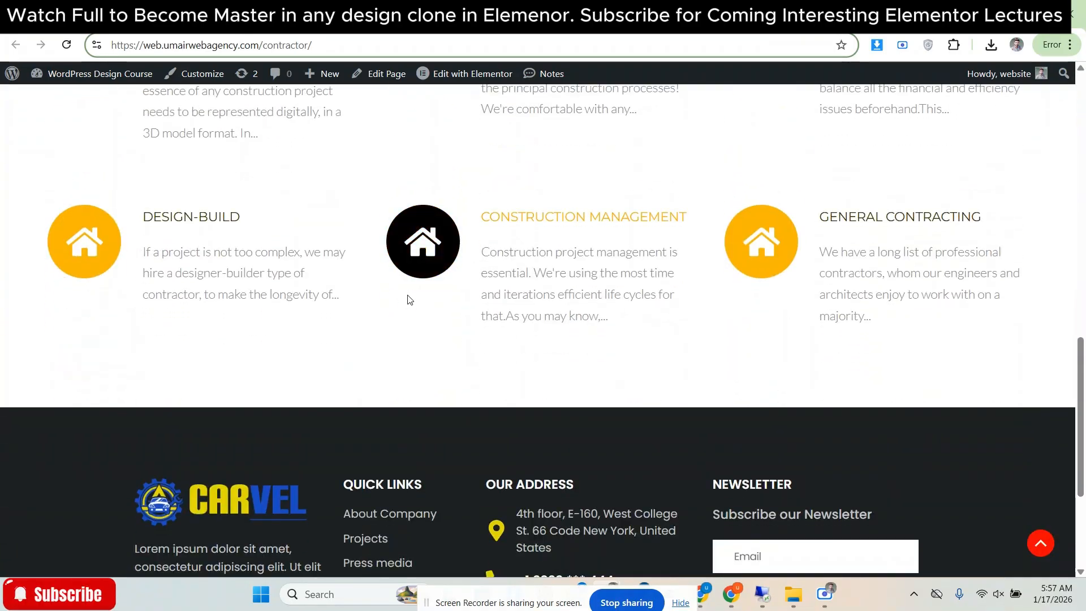
{"action": "scroll", "coordinate": [410, 300], "scroll_direction": "down", "scroll_amount": 3}
{"action": "scroll", "coordinate": [407, 298], "scroll_direction": "up", "scroll_amount": 10}
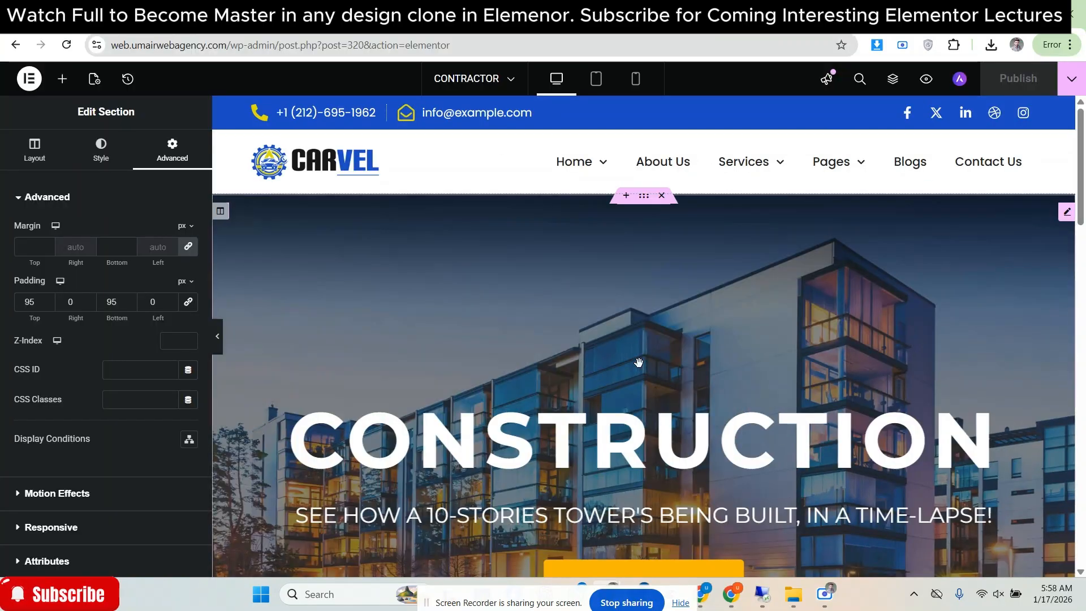
Open the hero slider's second slide and choose slide-2.jpg from the media library for its background image
{"action": "left_click", "coordinate": [638, 362]}
{"action": "left_click", "coordinate": [36, 150]}
{"action": "left_click", "coordinate": [88, 319]}
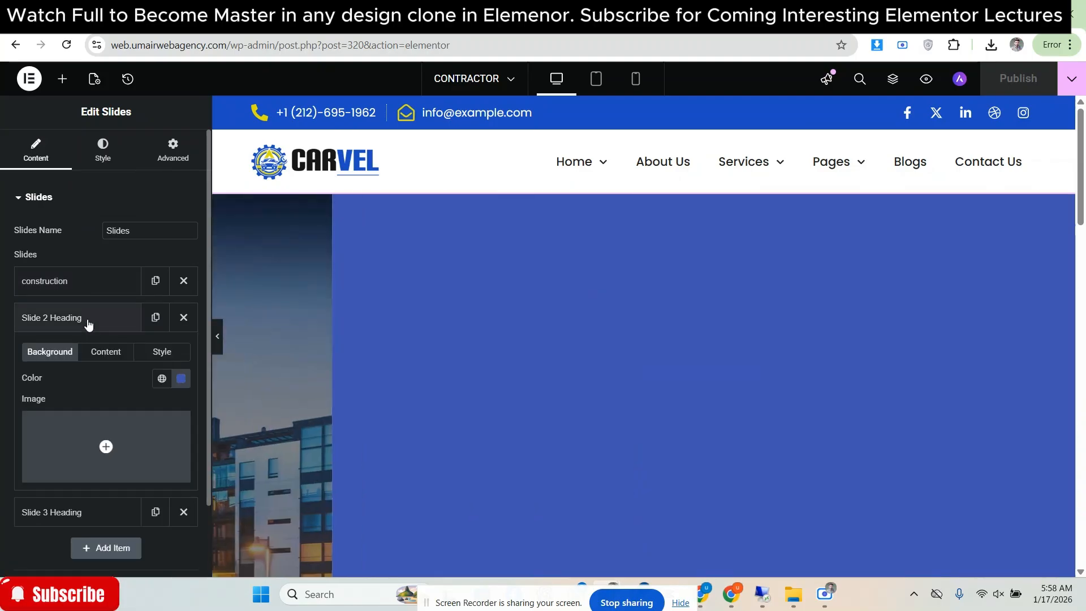
{"action": "scroll", "coordinate": [87, 322], "scroll_direction": "down", "scroll_amount": 3}
{"action": "left_click", "coordinate": [106, 308]}
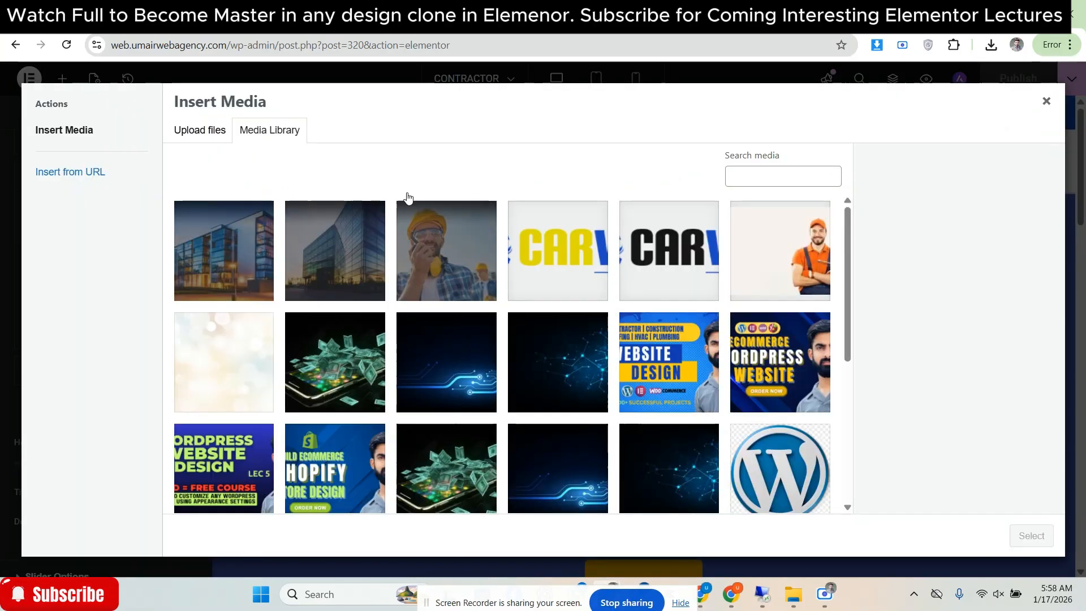
{"action": "left_click", "coordinate": [315, 236]}
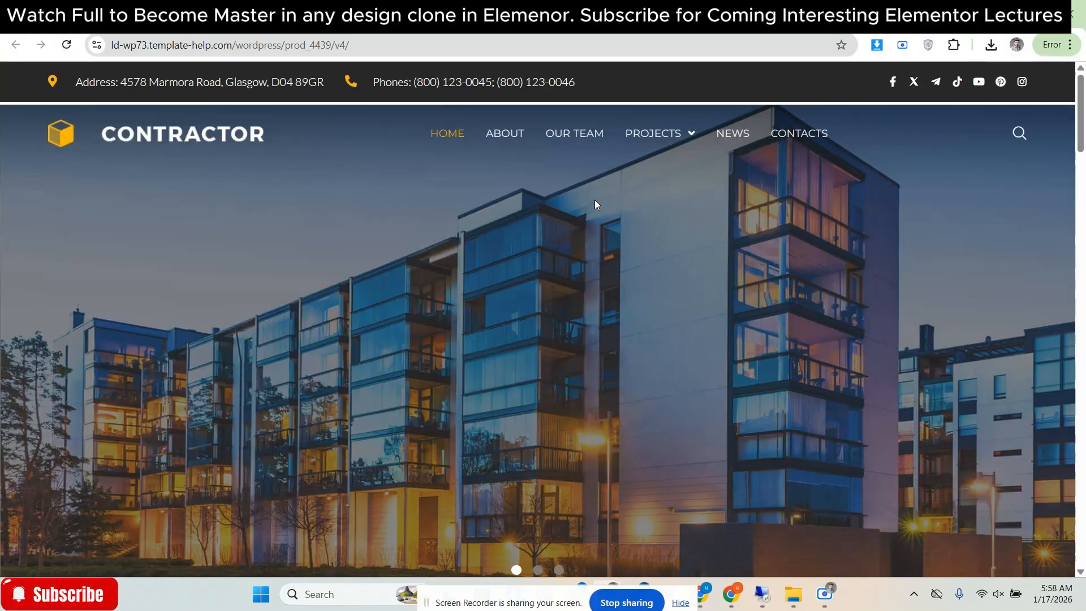
Copy the SUMMER DISCOUNTS heading from the second hero slide on the reference page
{"action": "scroll", "coordinate": [547, 338], "scroll_direction": "down", "scroll_amount": 3}
{"action": "scroll", "coordinate": [522, 266], "scroll_direction": "up", "scroll_amount": 3}
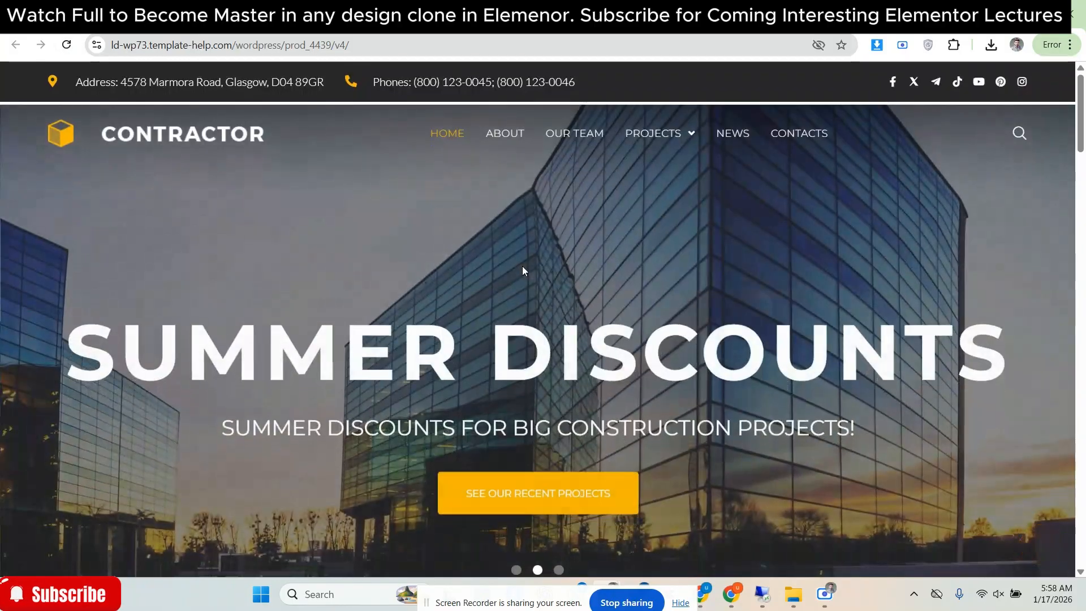
{"action": "triple_click", "coordinate": [540, 369]}
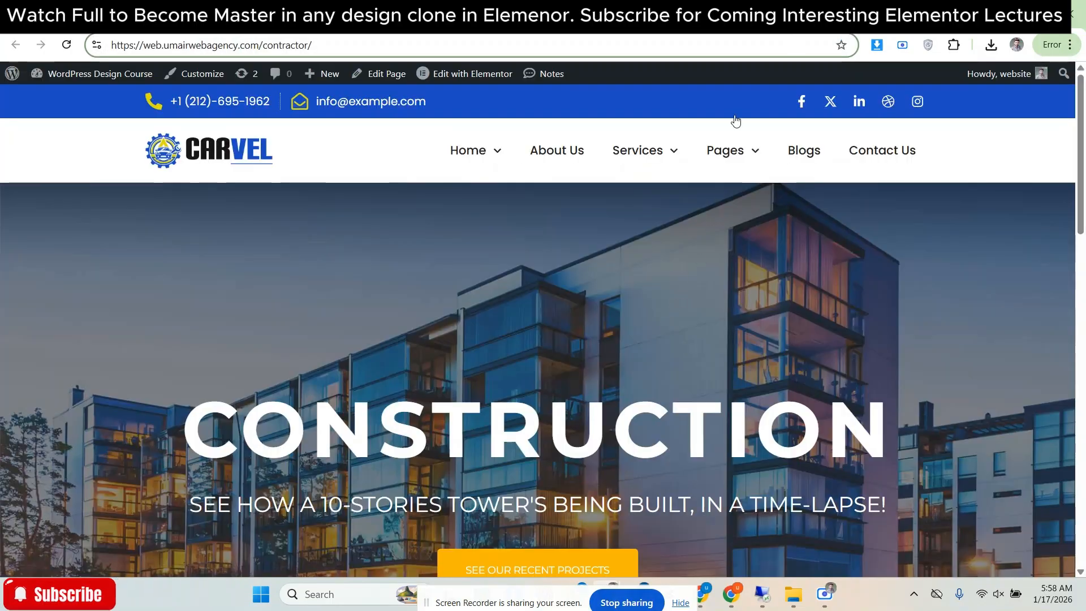
Check the second hero slide on the live CONTRACTOR page, then switch back to the reference page
{"action": "scroll", "coordinate": [765, 466], "scroll_direction": "down", "scroll_amount": 2}
{"action": "left_click", "coordinate": [538, 517]}
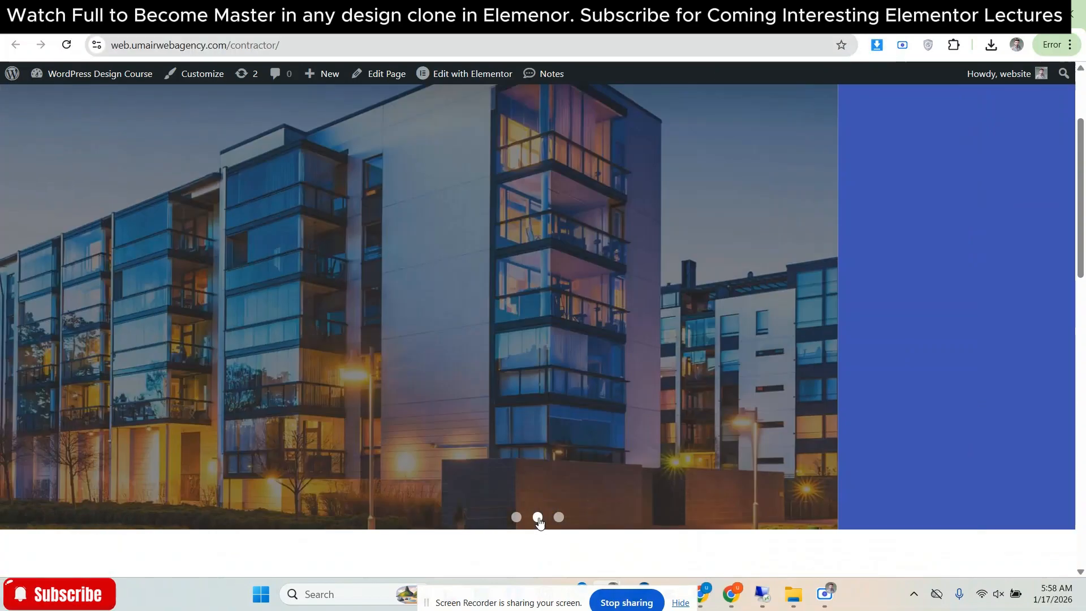
{"action": "scroll", "coordinate": [604, 386], "scroll_direction": "up", "scroll_amount": 2}
{"action": "scroll", "coordinate": [604, 376], "scroll_direction": "down", "scroll_amount": 2}
{"action": "scroll", "coordinate": [603, 375], "scroll_direction": "up", "scroll_amount": 2}
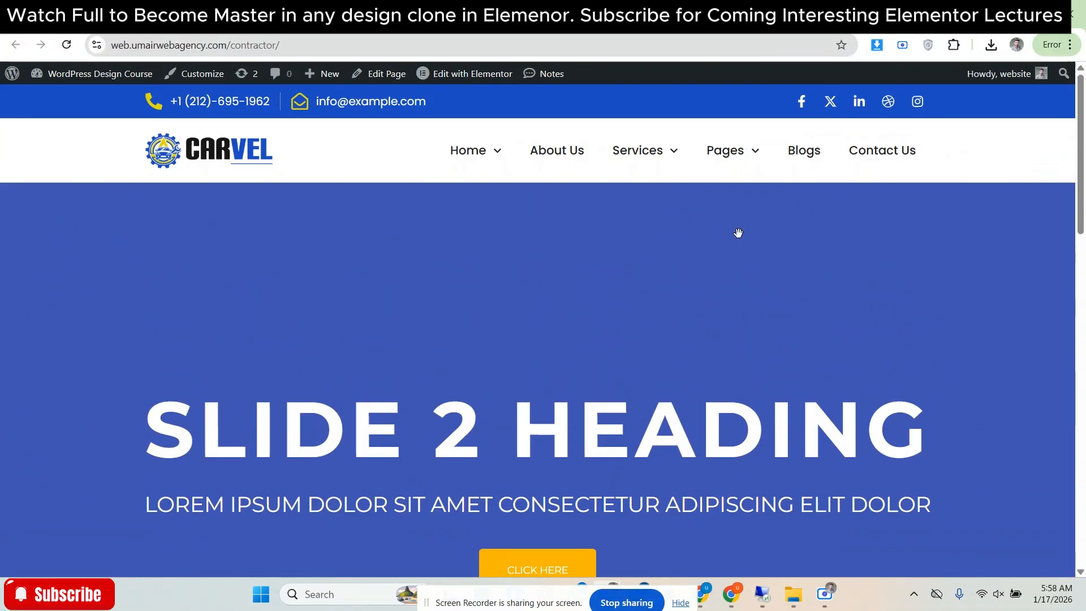
{"action": "left_click", "coordinate": [803, 14]}
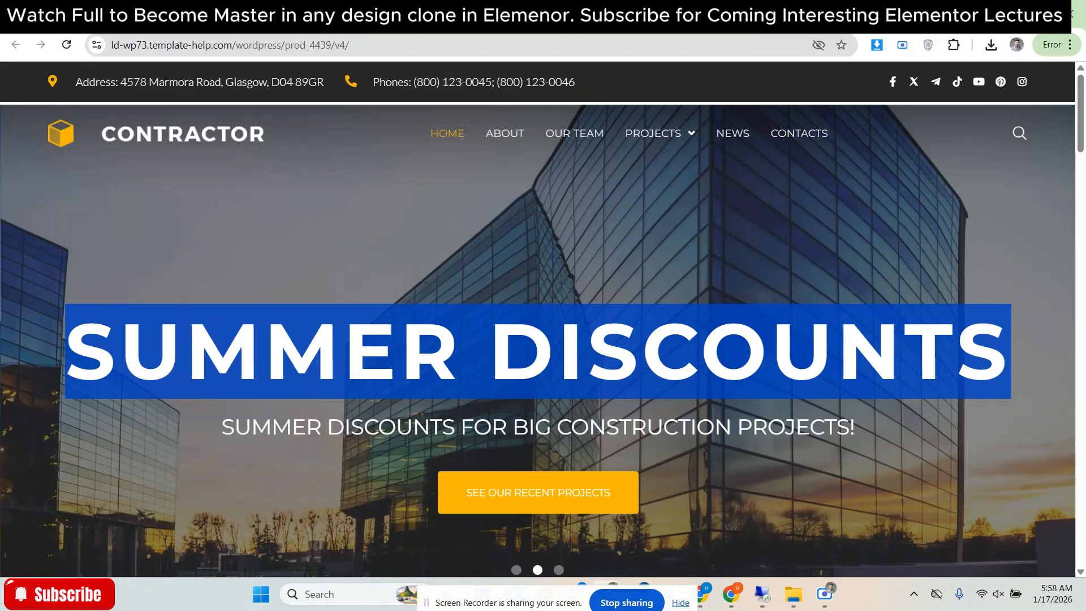
Insert the chosen image as the second slide's background in the Elementor editor and set its title to "Summer discounts"
{"action": "key", "text": "ctrl+Tab"}
{"action": "key", "text": "ctrl+Tab"}
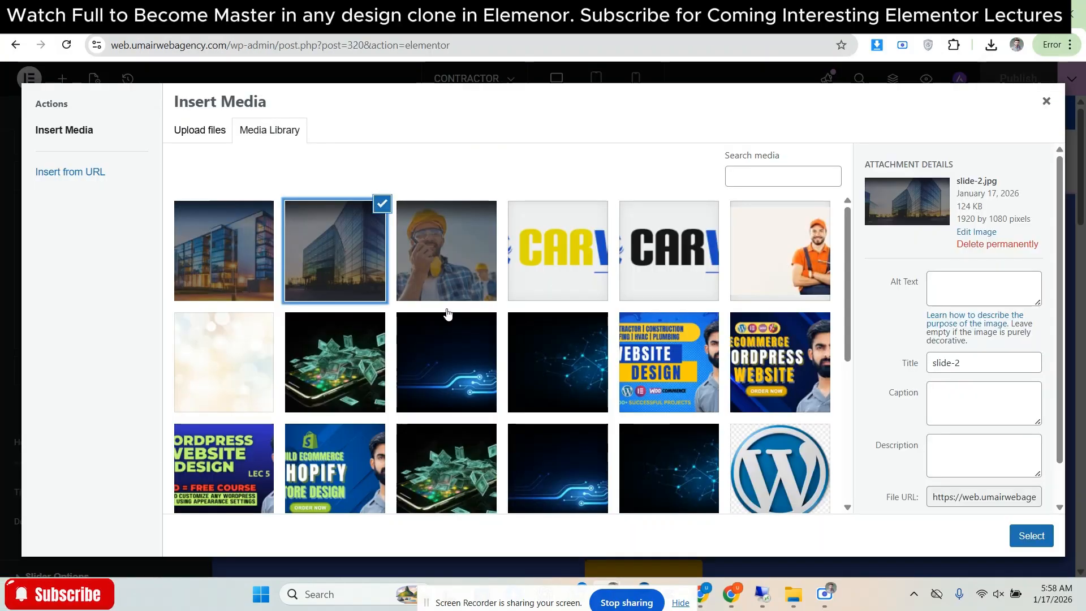
{"action": "left_click", "coordinate": [1028, 531]}
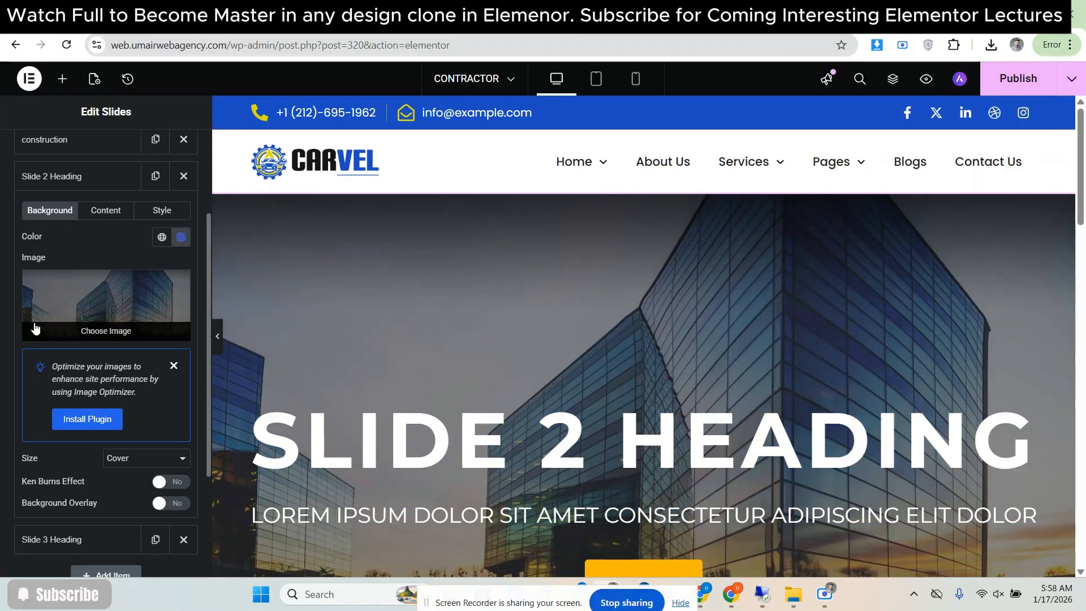
{"action": "left_click", "coordinate": [106, 210]}
{"action": "type", "text": "Summer discounts"}
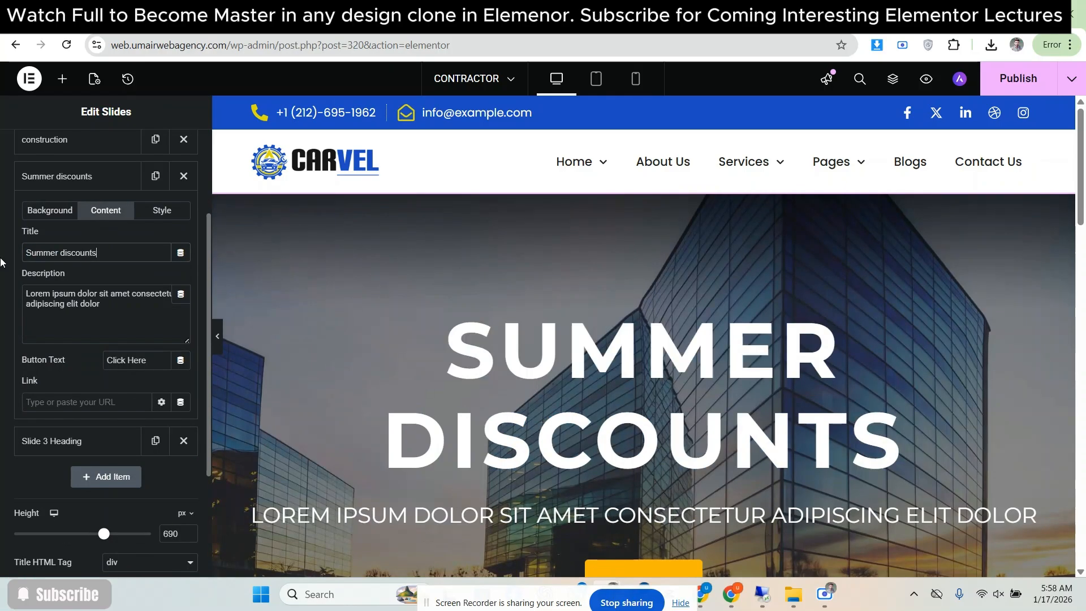
Copy the reference slide's subtitle and set the second slide's description to "Summer discounts for big construction projects!"
{"action": "key", "text": "ctrl+shift+Tab"}
{"action": "key", "text": "ctrl+shift+Tab"}
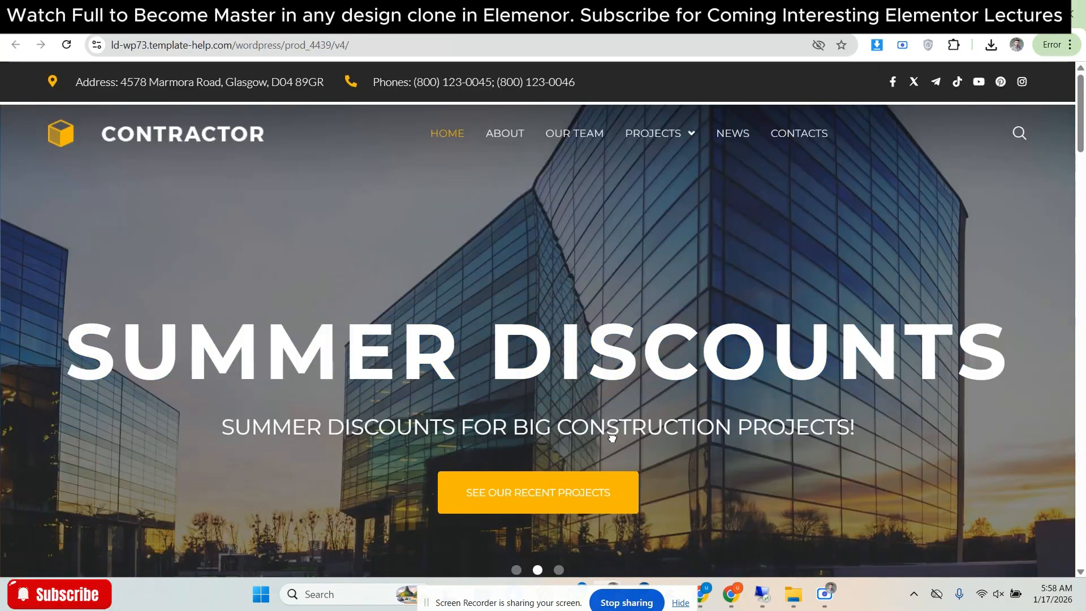
{"action": "triple_click", "coordinate": [612, 435]}
{"action": "key", "text": "ctrl+Tab"}
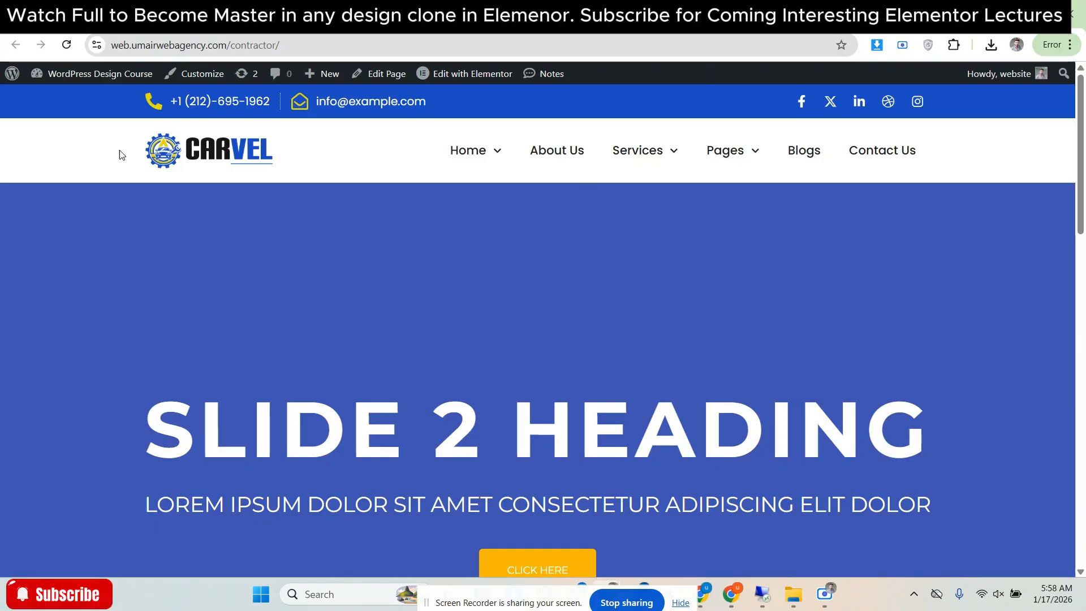
{"action": "key", "text": "ctrl+Tab"}
{"action": "left_click", "coordinate": [95, 317]}
{"action": "key", "text": "ctrl+a"}
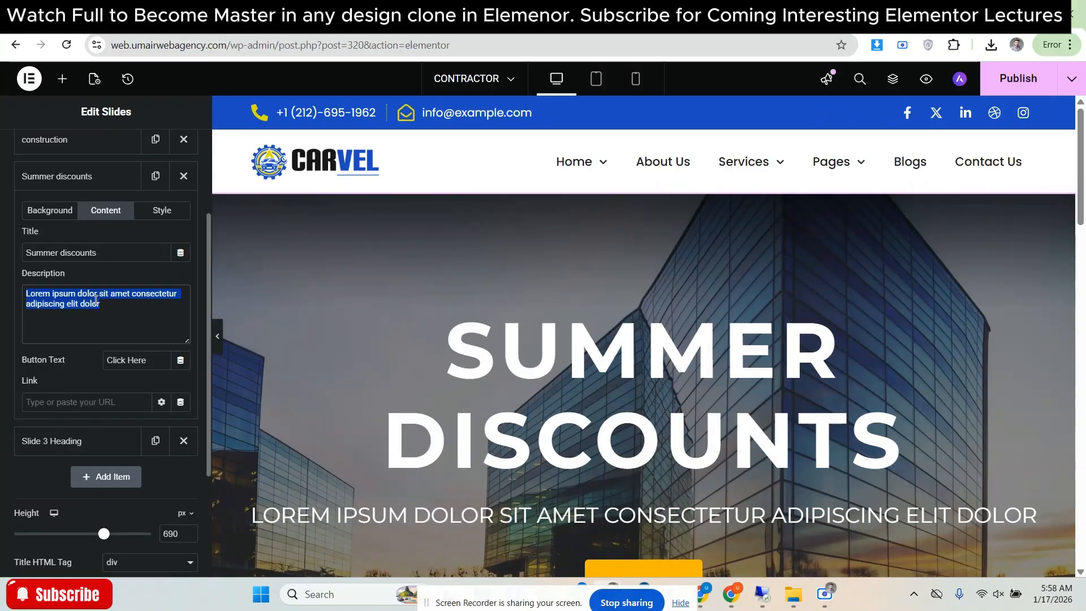
{"action": "type", "text": "Summer discounts for big construction projects!"}
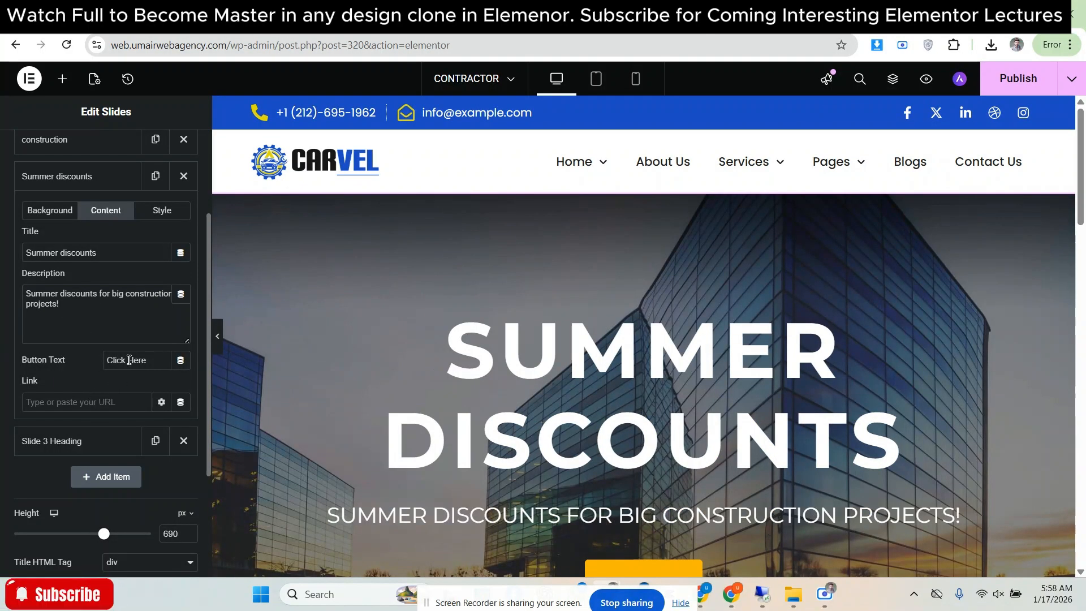
Copy the first slide's button text, SEE OUR RECENT PROJECTS, into the Summer discounts slide's button text
{"action": "key", "text": "ctrl+Tab"}
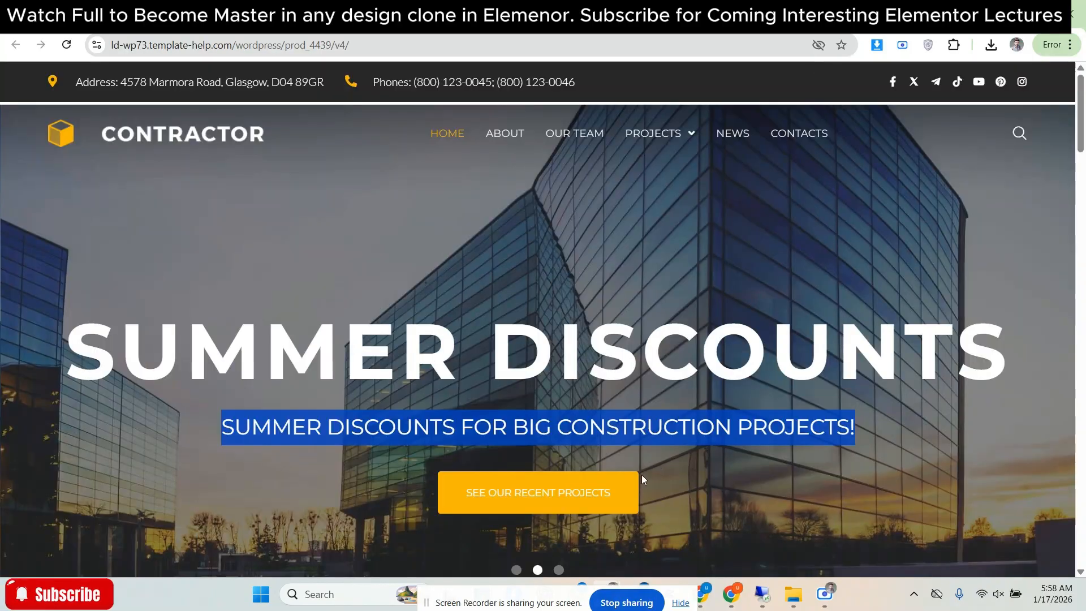
{"action": "key", "text": "ctrl+Tab"}
{"action": "key", "text": "ctrl+Tab"}
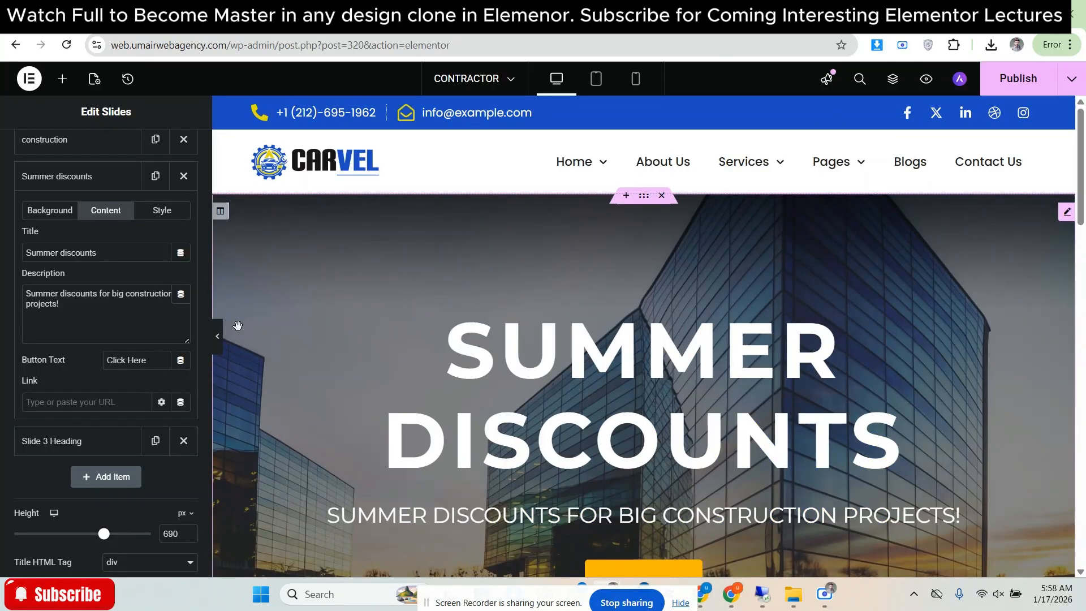
{"action": "left_click", "coordinate": [56, 139]}
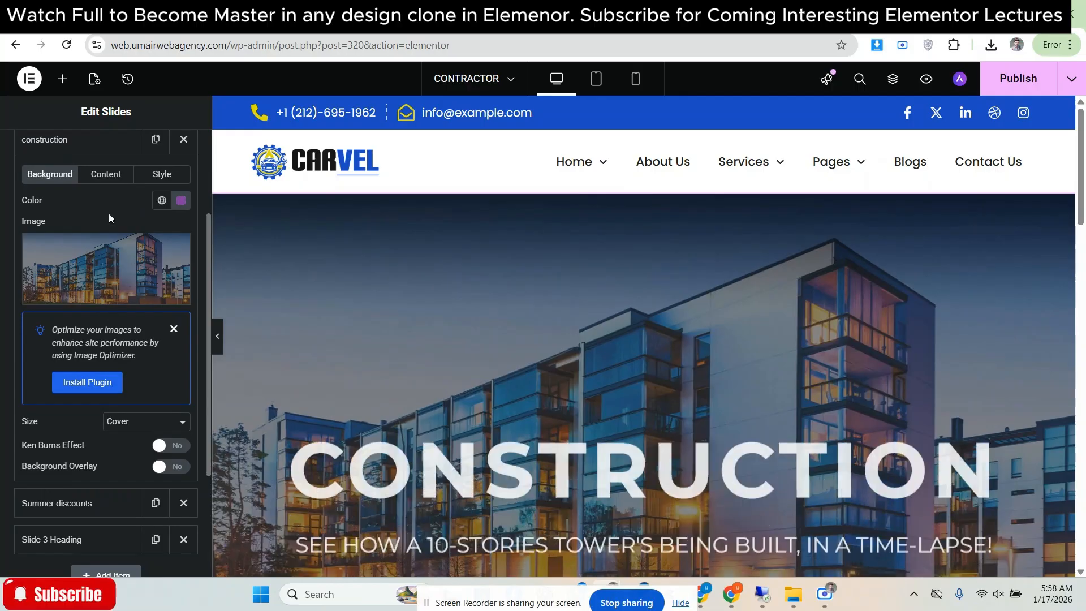
{"action": "left_click", "coordinate": [106, 174]}
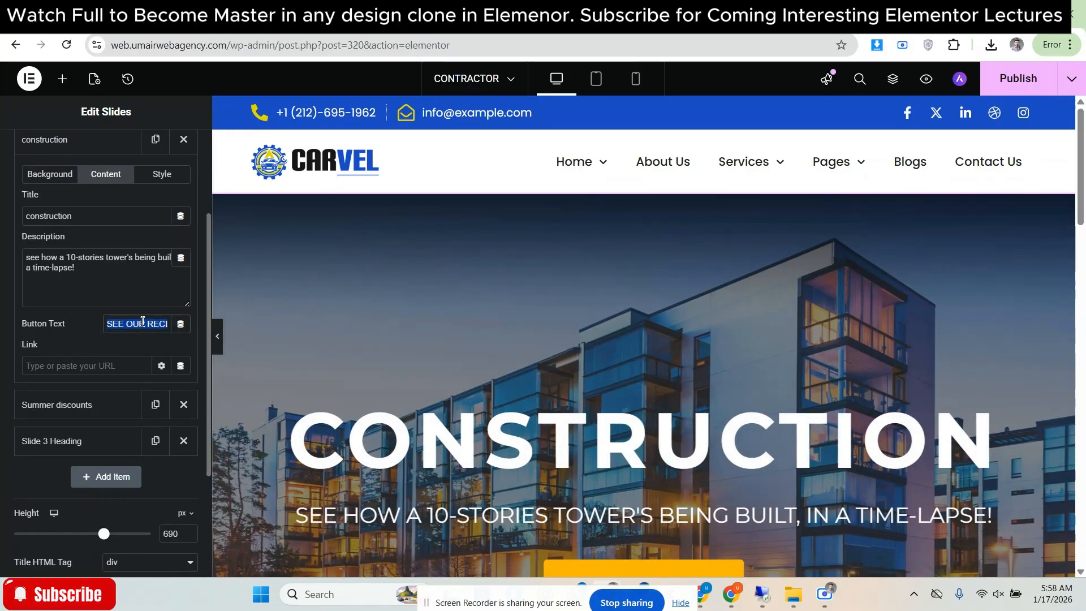
{"action": "left_click", "coordinate": [56, 404]}
{"action": "triple_click", "coordinate": [140, 360]}
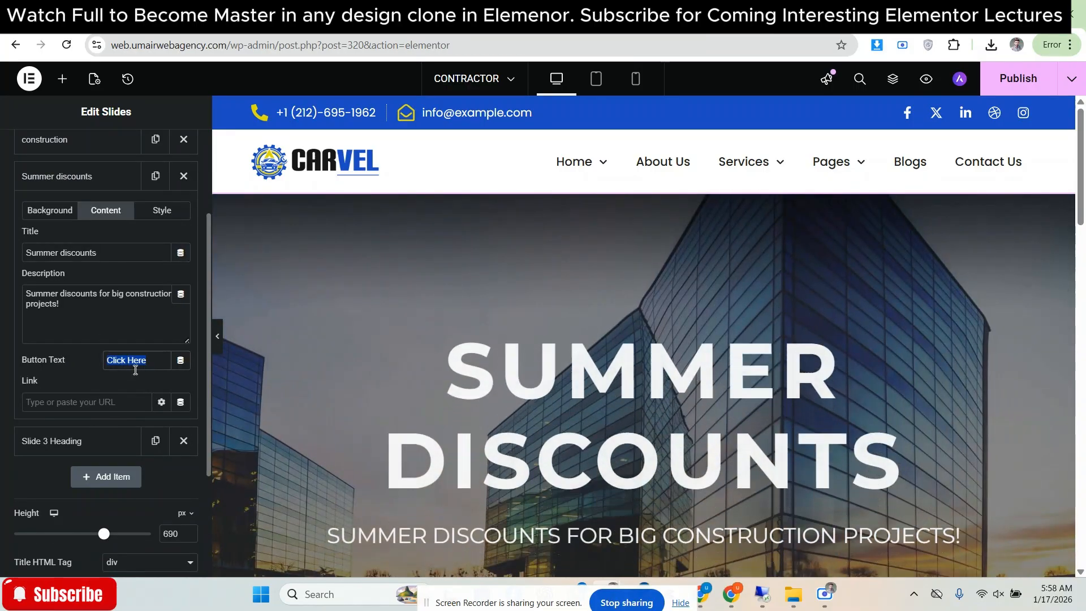
{"action": "key", "text": "ctrl+v"}
Copy the third reference slide's heading and set the third slide's title to "construction"
{"action": "left_click", "coordinate": [45, 441]}
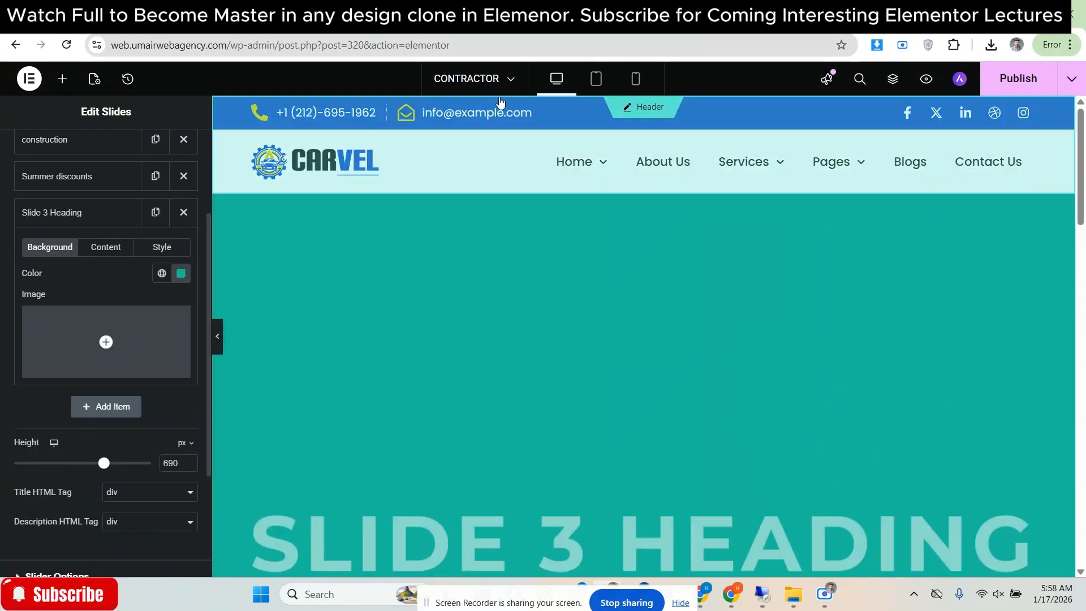
{"action": "left_click", "coordinate": [752, 15]}
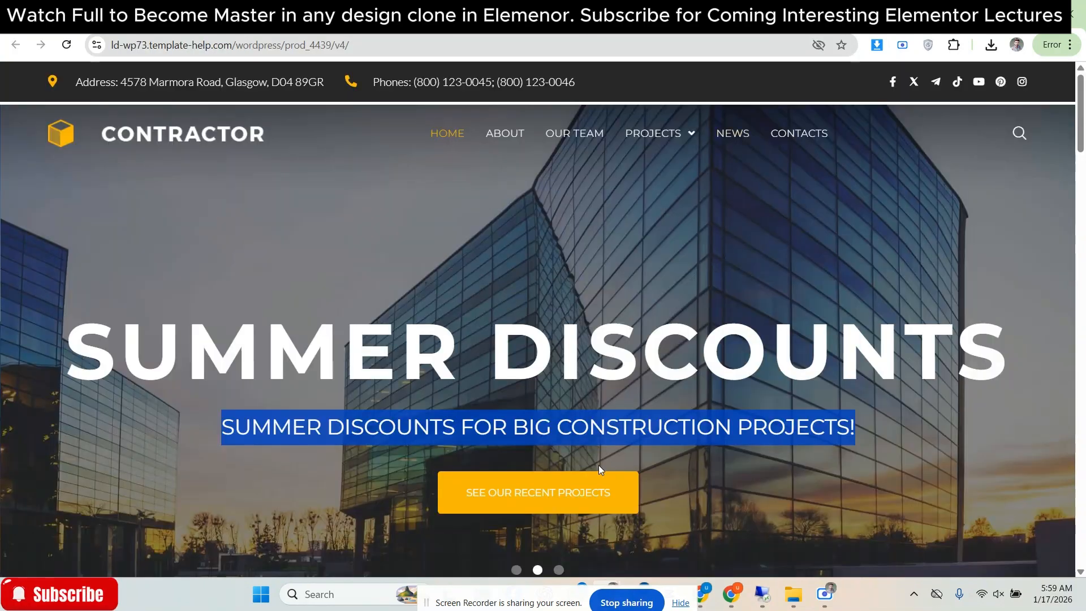
{"action": "scroll", "coordinate": [597, 467], "scroll_direction": "down", "scroll_amount": 2}
{"action": "left_click", "coordinate": [559, 430]}
{"action": "scroll", "coordinate": [559, 419], "scroll_direction": "up", "scroll_amount": 2}
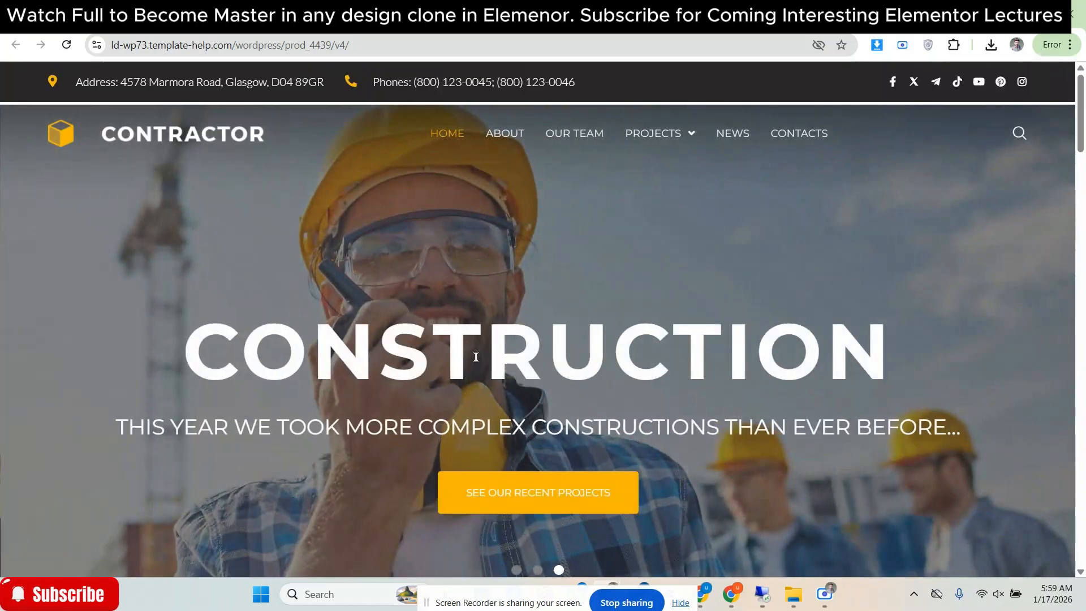
{"action": "double_click", "coordinate": [524, 339]}
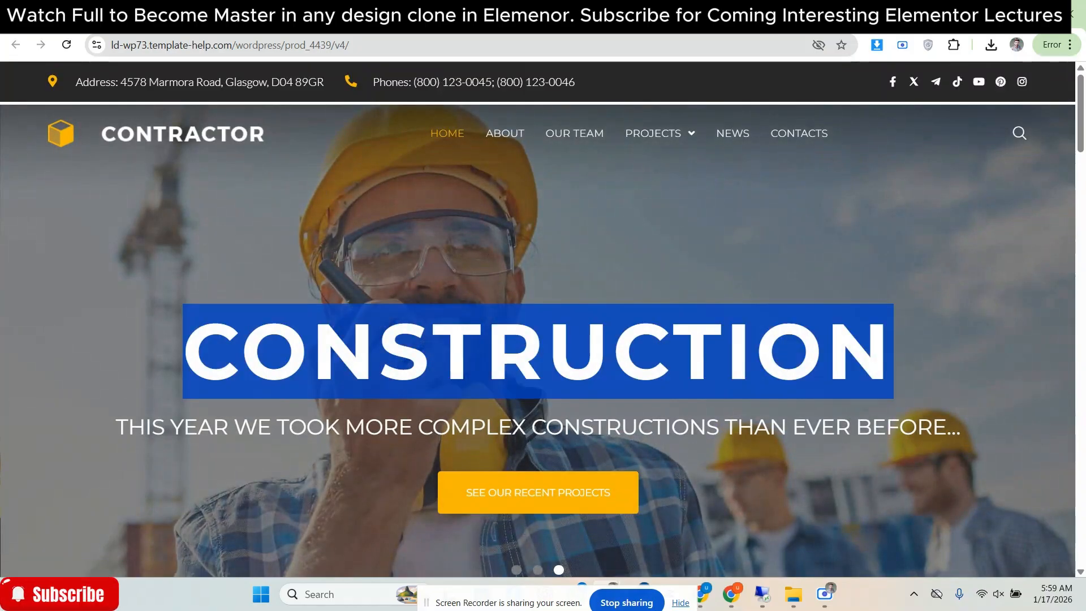
{"action": "key", "text": "ctrl+Tab"}
{"action": "key", "text": "ctrl+Tab"}
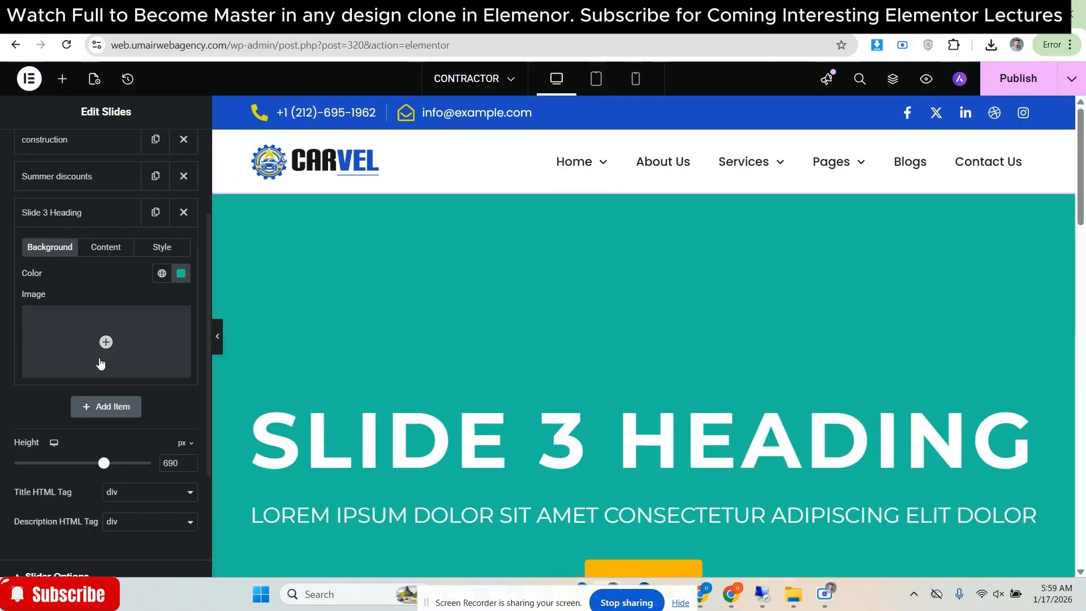
{"action": "left_click", "coordinate": [105, 247]}
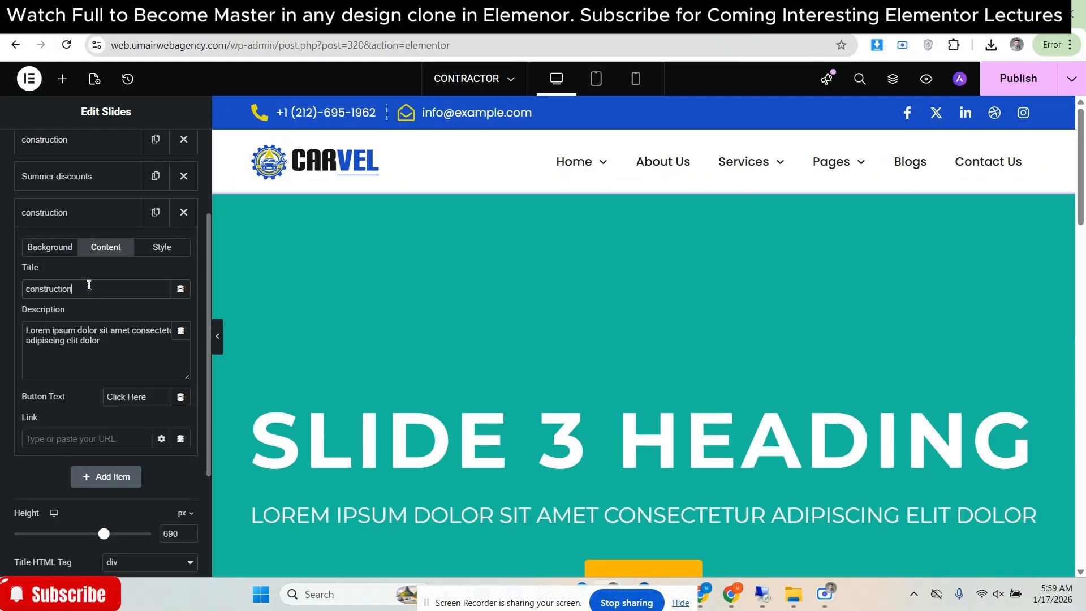
Set the third slide's background image to the media library photo of the worker in a yellow helmet
{"action": "left_click", "coordinate": [50, 247]}
{"action": "left_click", "coordinate": [85, 317]}
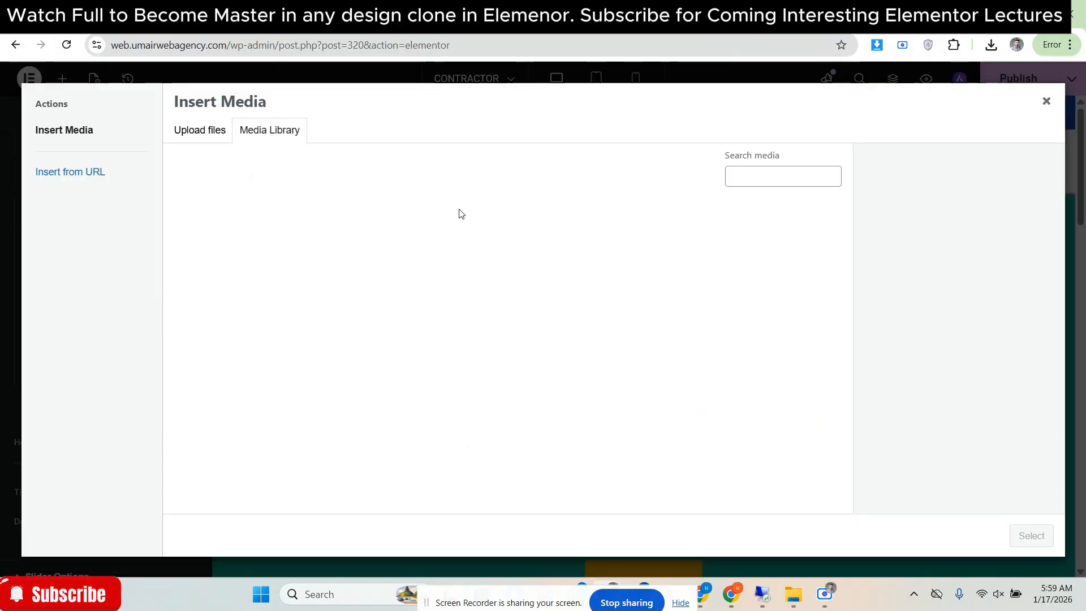
{"action": "left_click", "coordinate": [408, 251]}
{"action": "left_click", "coordinate": [1030, 535]}
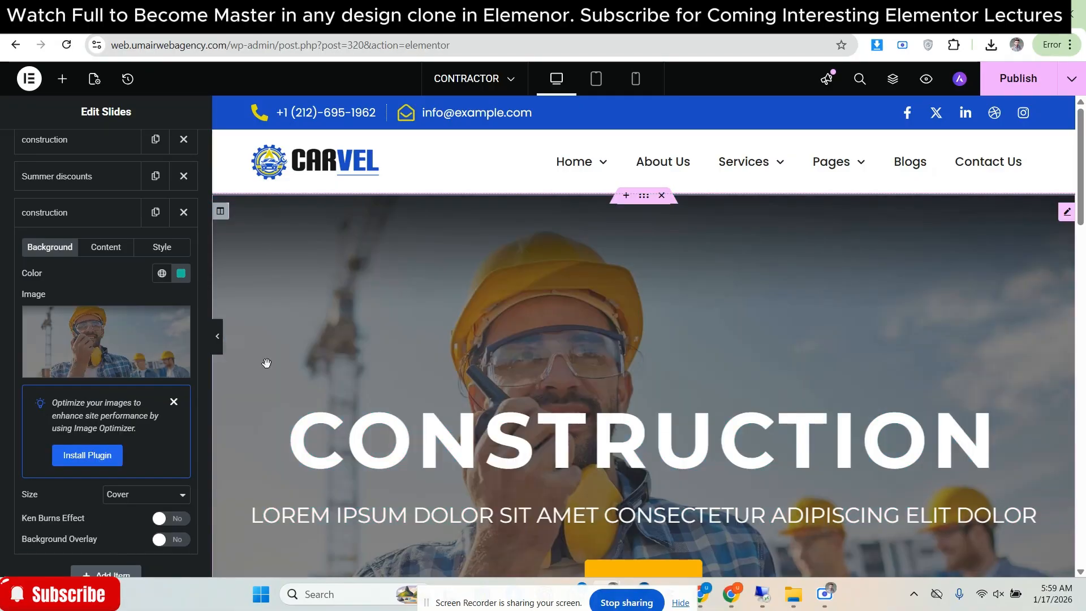
{"action": "scroll", "coordinate": [91, 340], "scroll_direction": "down", "scroll_amount": 4}
{"action": "scroll", "coordinate": [90, 362], "scroll_direction": "up", "scroll_amount": 4}
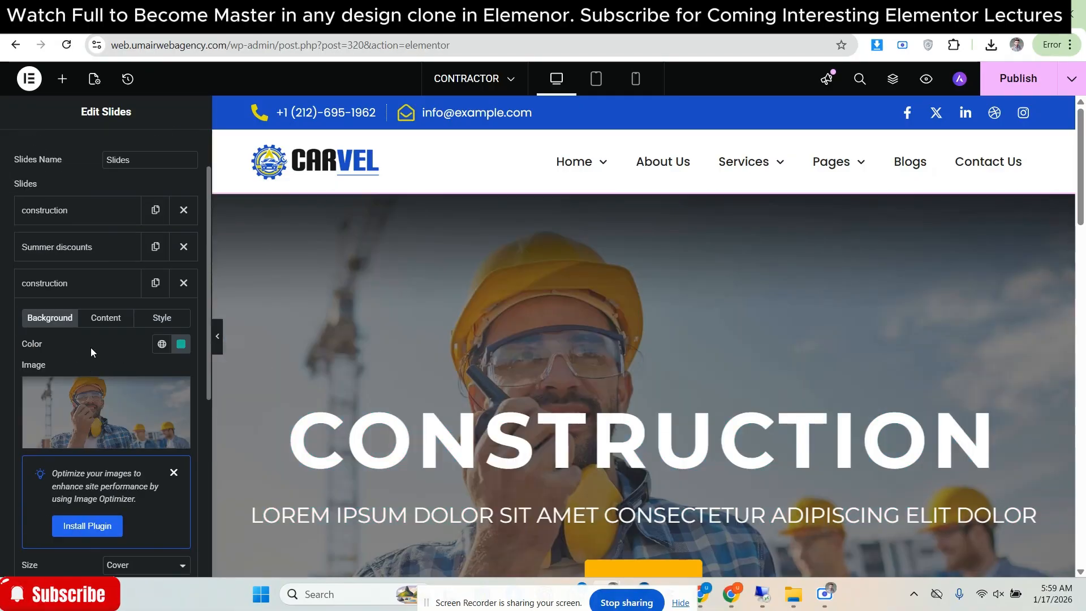
Copy the third reference slide's subtitle and set the third slide's description to "This year we took more complex constructions than ever before..."
{"action": "left_click", "coordinate": [105, 317]}
{"action": "scroll", "coordinate": [106, 317], "scroll_direction": "down", "scroll_amount": 2}
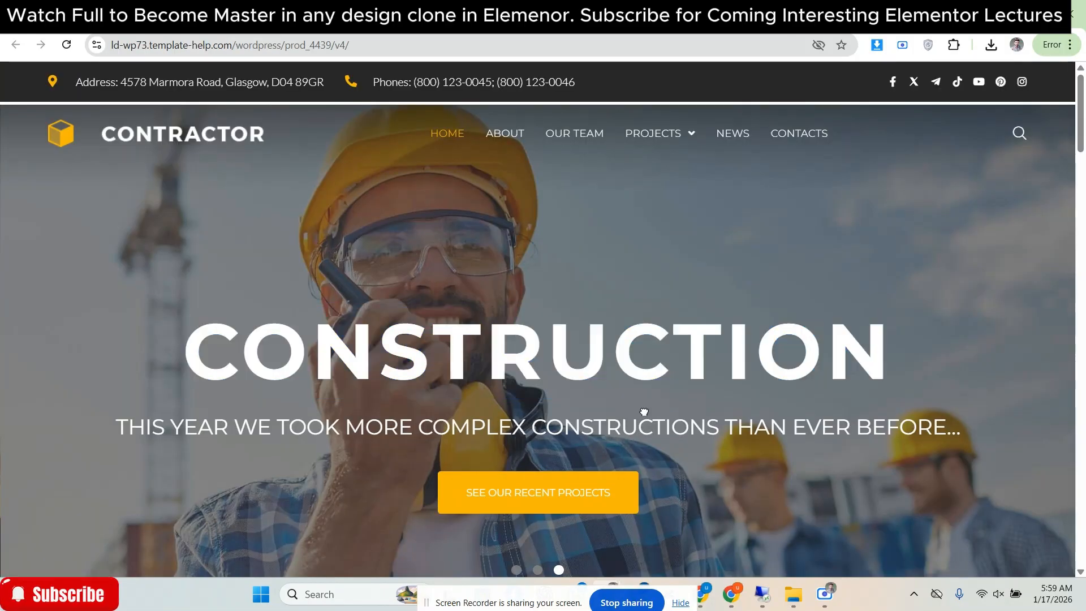
{"action": "triple_click", "coordinate": [646, 421]}
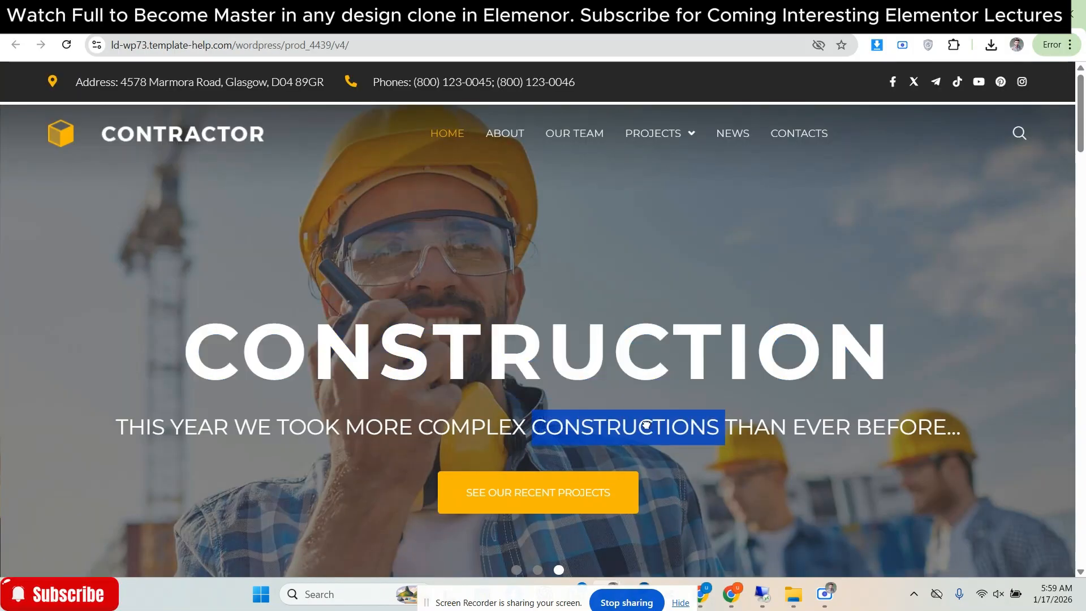
{"action": "left_click", "coordinate": [729, 12]}
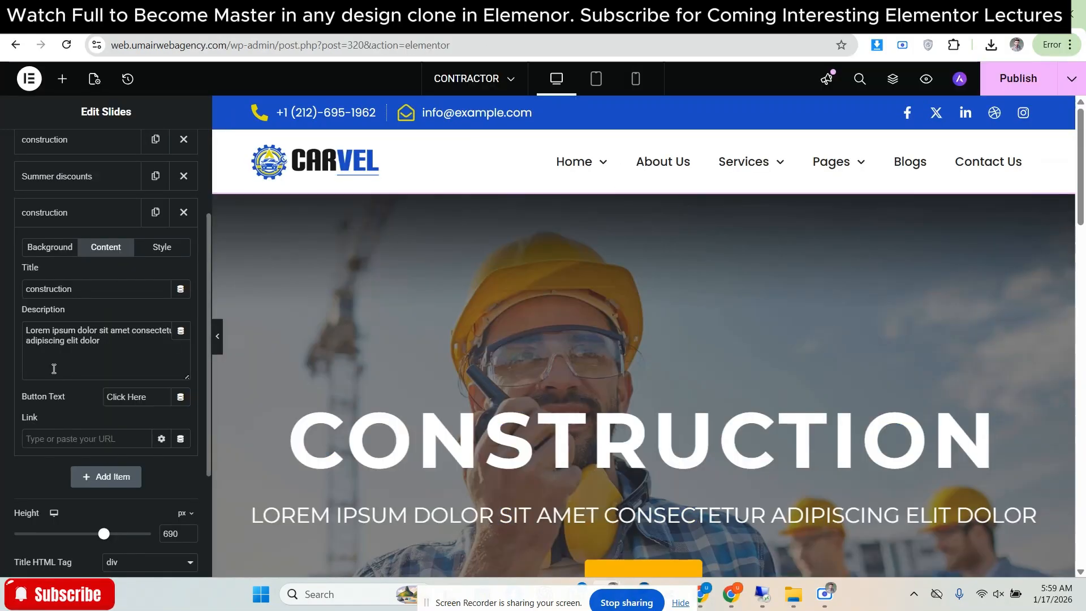
{"action": "key", "text": "ctrl+a"}
{"action": "type", "text": "This year we took more complex constructions than ever before..."}
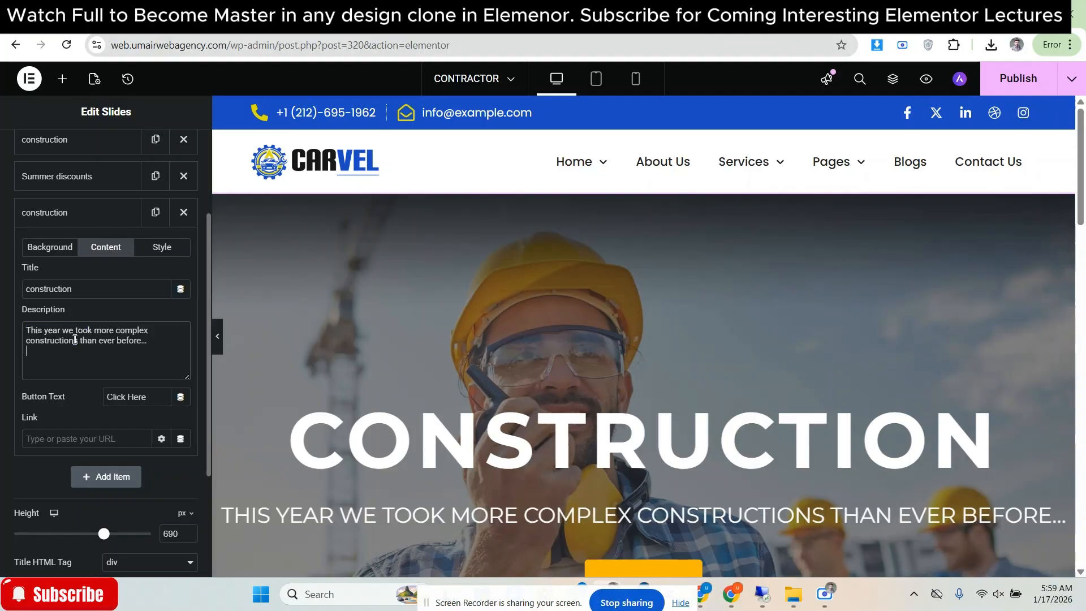
Copy the Summer discounts slide's button text, SEE OUR RECENT PROJECTS, into the third slide's button text and publish the page
{"action": "left_click", "coordinate": [107, 182]}
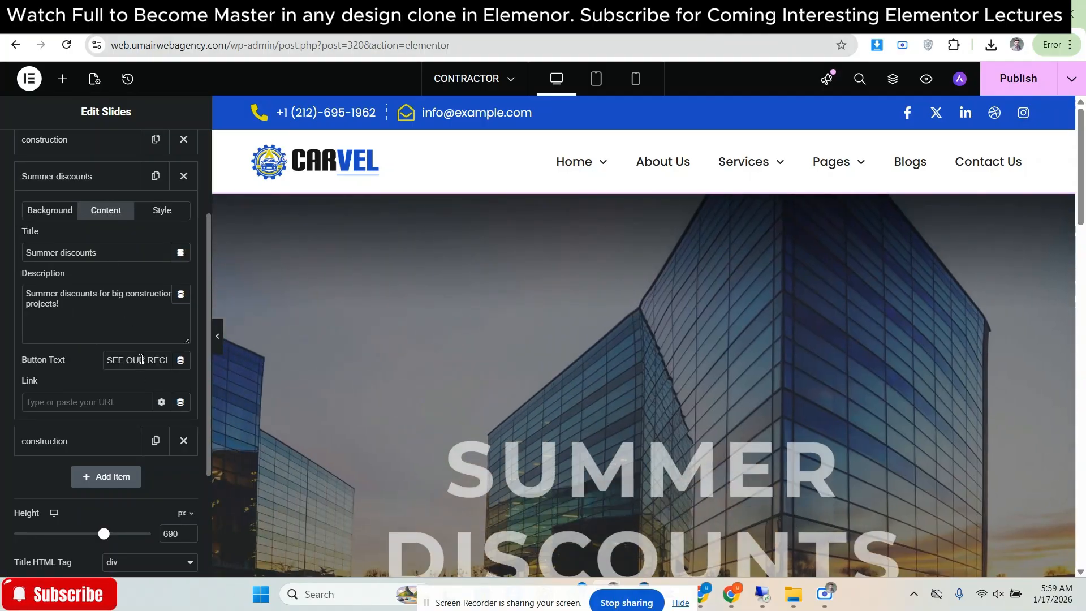
{"action": "triple_click", "coordinate": [141, 359]}
{"action": "left_click", "coordinate": [85, 177]}
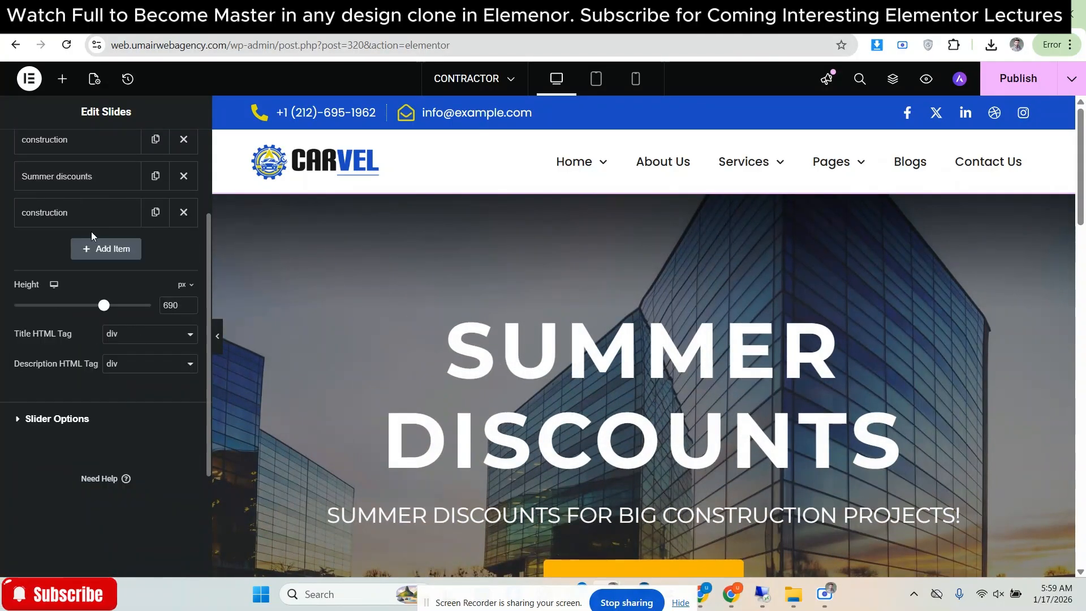
{"action": "left_click", "coordinate": [92, 218]}
{"action": "triple_click", "coordinate": [136, 396]}
{"action": "type", "text": "SEE OUR RECENT PROJECTS"}
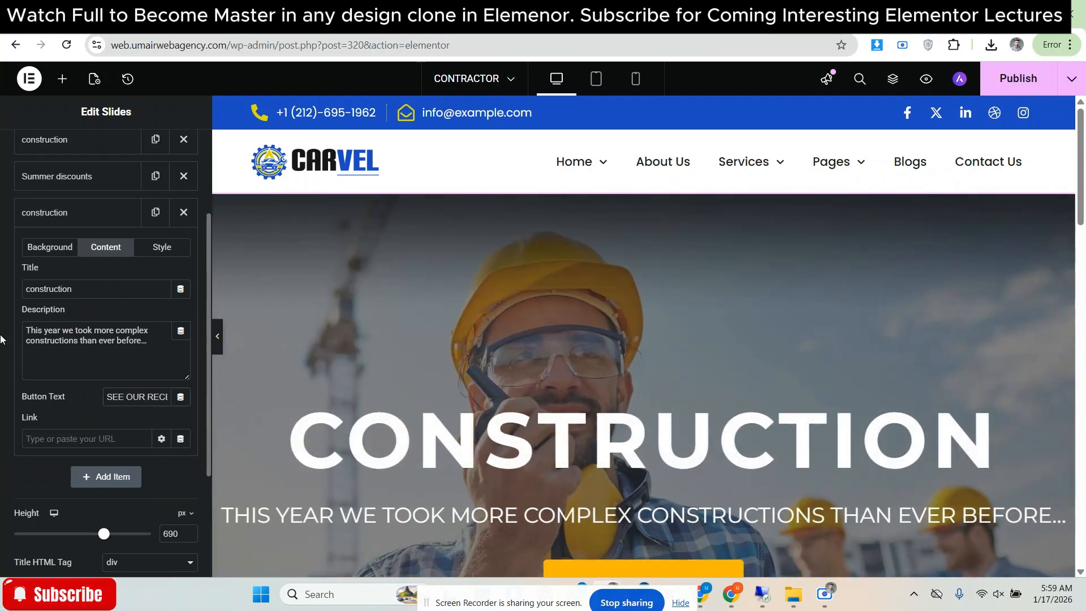
{"action": "scroll", "coordinate": [677, 328], "scroll_direction": "down", "scroll_amount": 3}
{"action": "left_click", "coordinate": [1018, 78]}
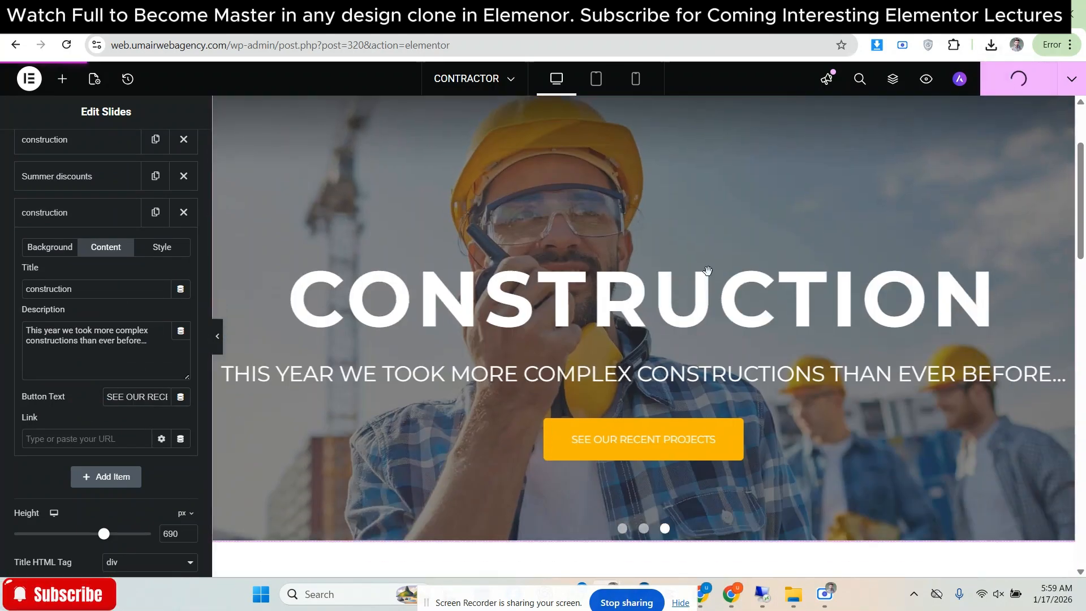
Reload the live contractor page and view its second and third hero slides
{"action": "left_click", "coordinate": [749, 16]}
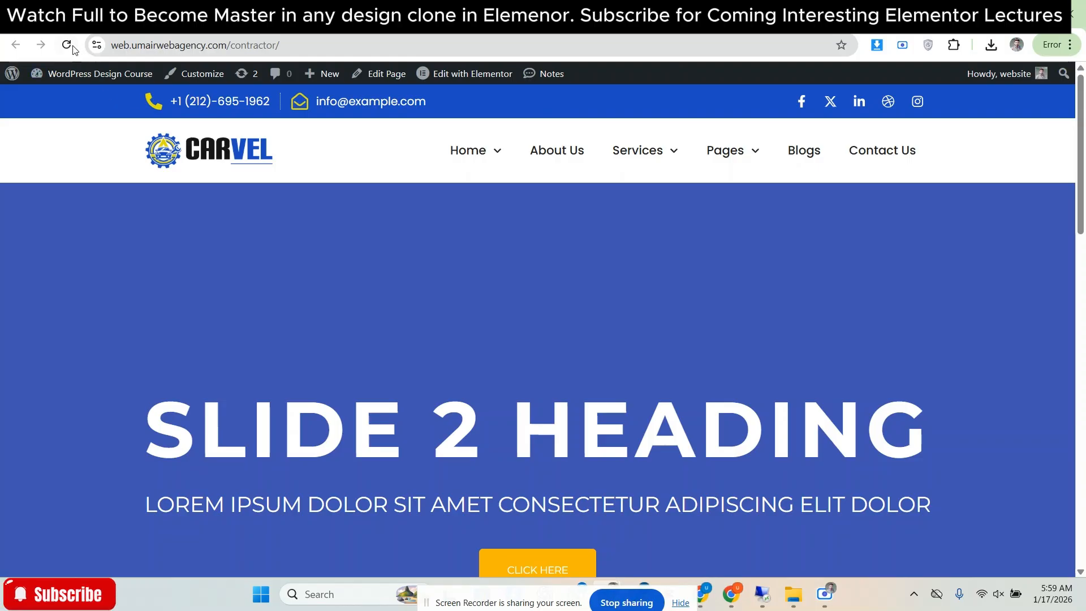
{"action": "scroll", "coordinate": [34, 257], "scroll_direction": "down", "scroll_amount": 2}
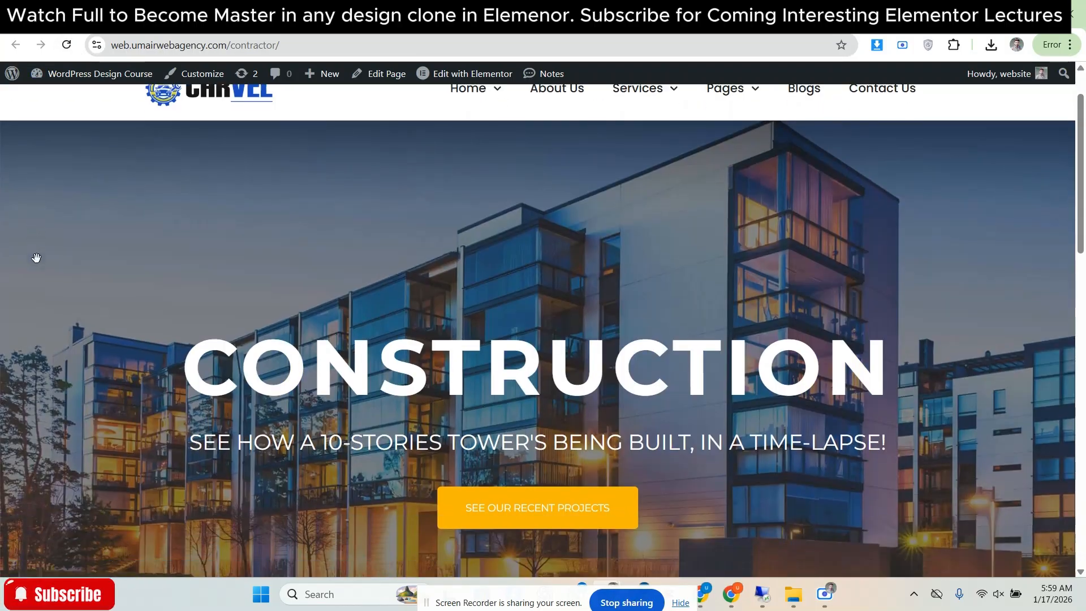
{"action": "left_click", "coordinate": [538, 518]}
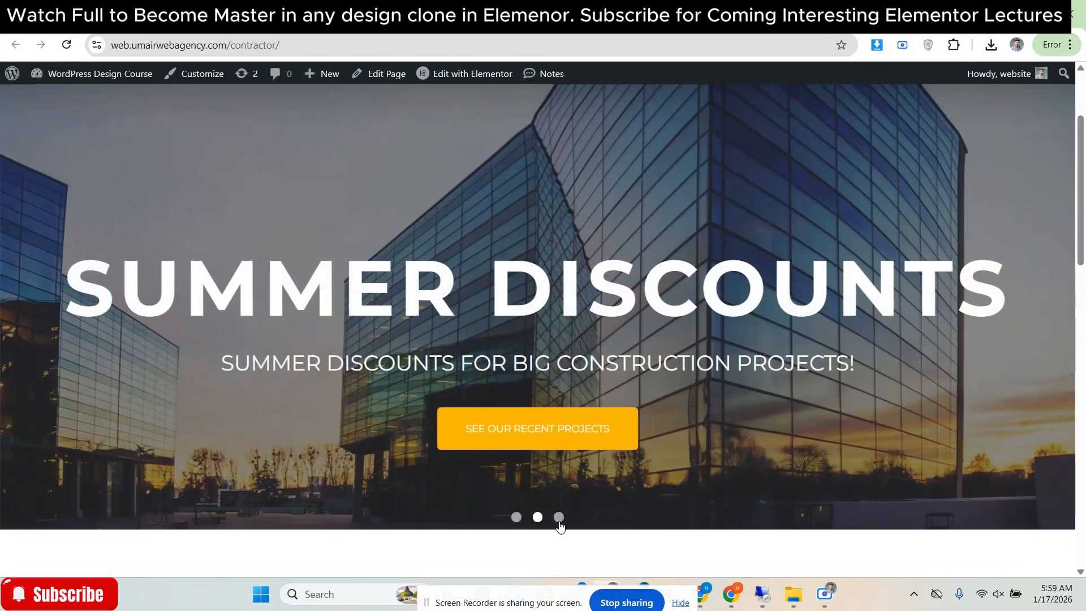
{"action": "left_click", "coordinate": [559, 517]}
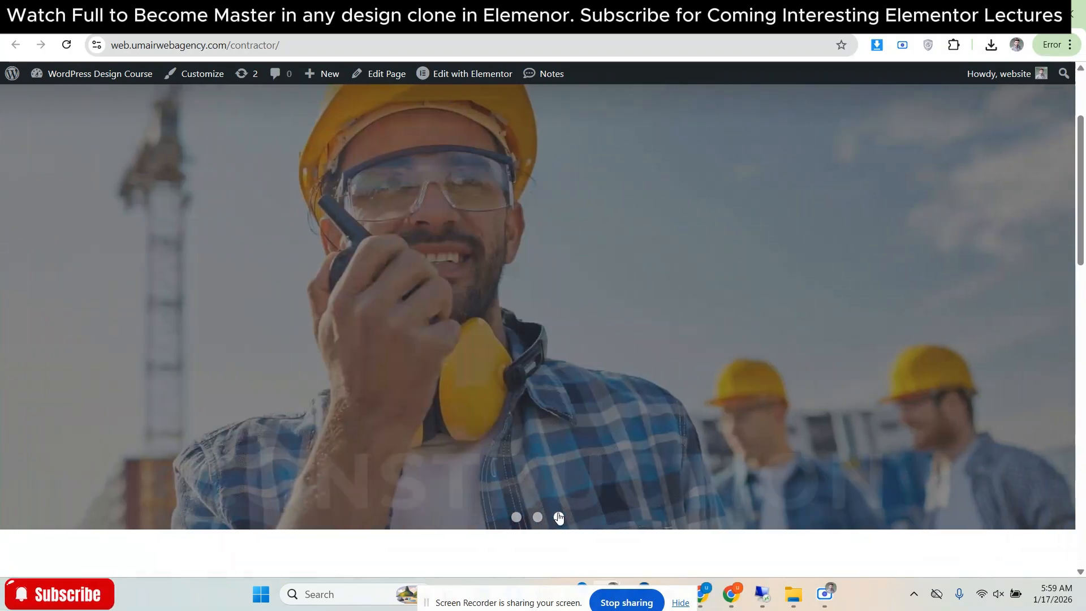
{"action": "scroll", "coordinate": [560, 526], "scroll_direction": "up", "scroll_amount": 2}
Step through all three hero slides on the reference template page to examine how they change
{"action": "left_click", "coordinate": [226, 15]}
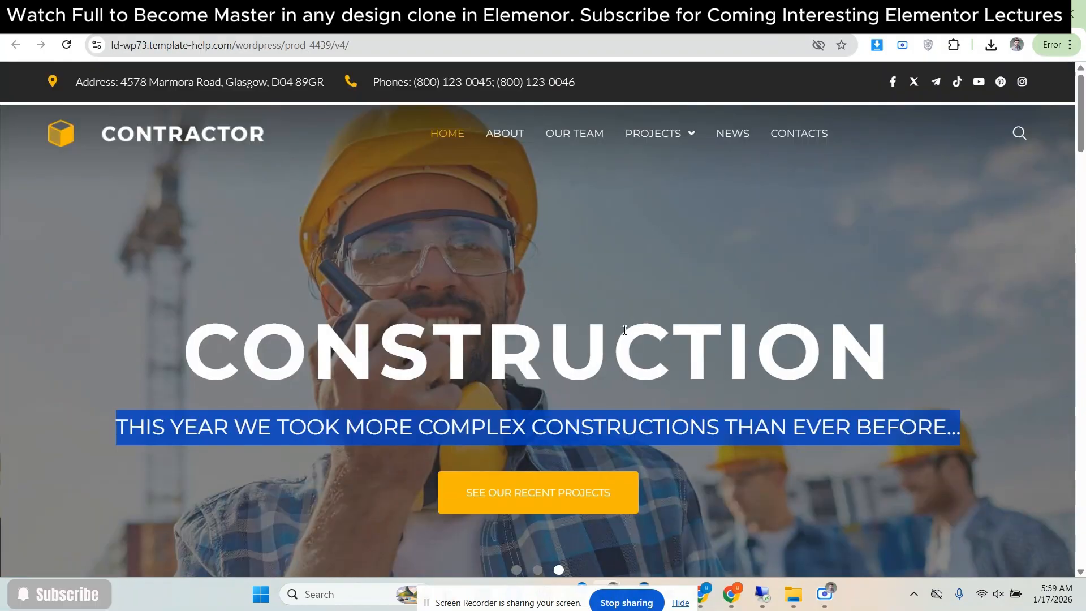
{"action": "scroll", "coordinate": [565, 340], "scroll_direction": "down", "scroll_amount": 1}
{"action": "left_click", "coordinate": [565, 353]}
{"action": "left_click", "coordinate": [516, 499]}
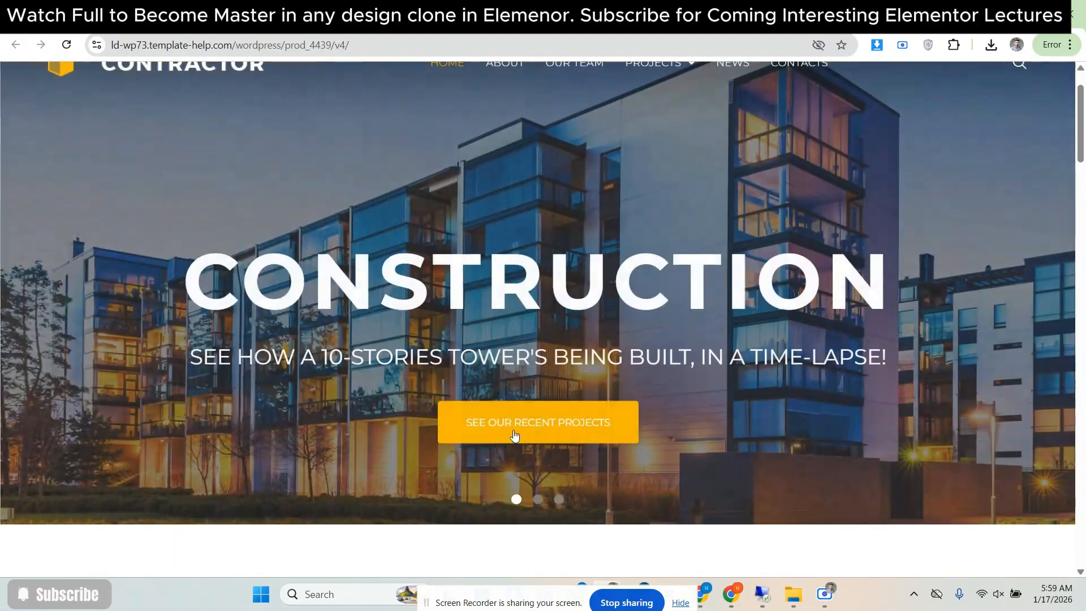
{"action": "left_click", "coordinate": [538, 500]}
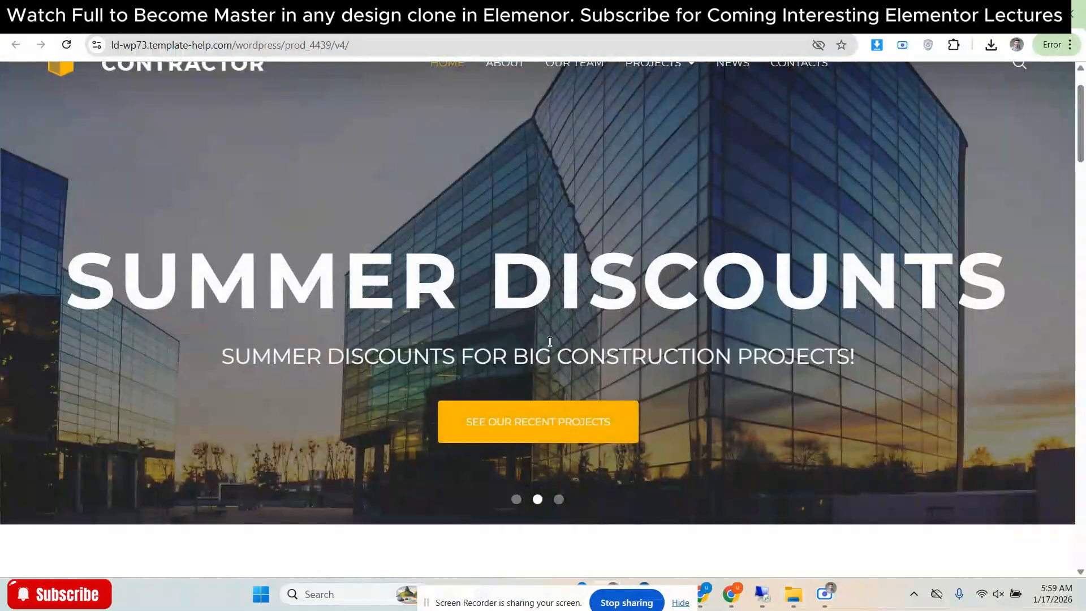
{"action": "left_click", "coordinate": [559, 499]}
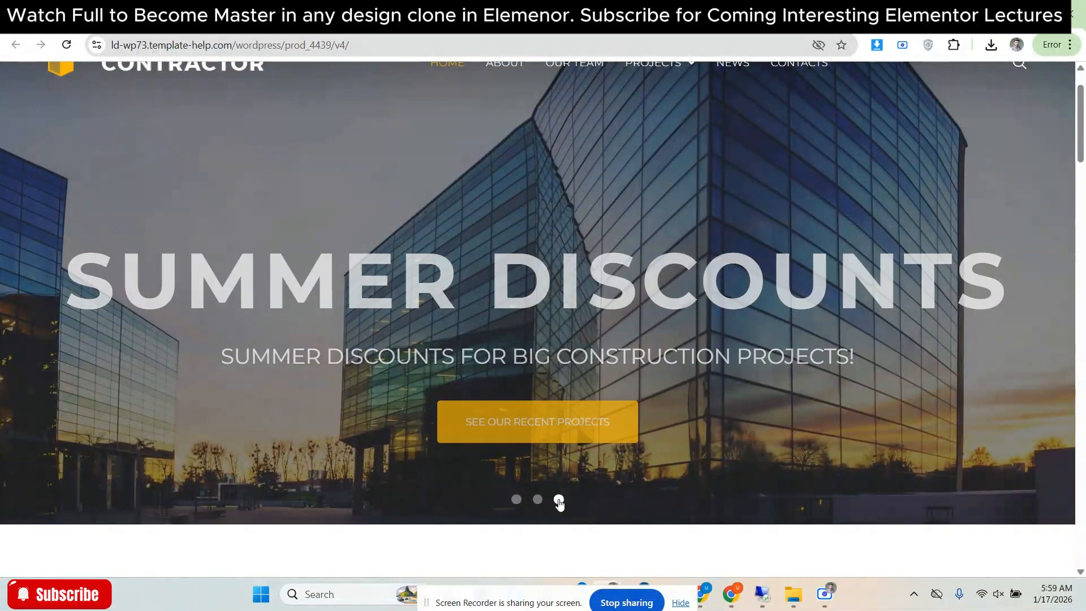
{"action": "scroll", "coordinate": [562, 459], "scroll_direction": "up", "scroll_amount": 1}
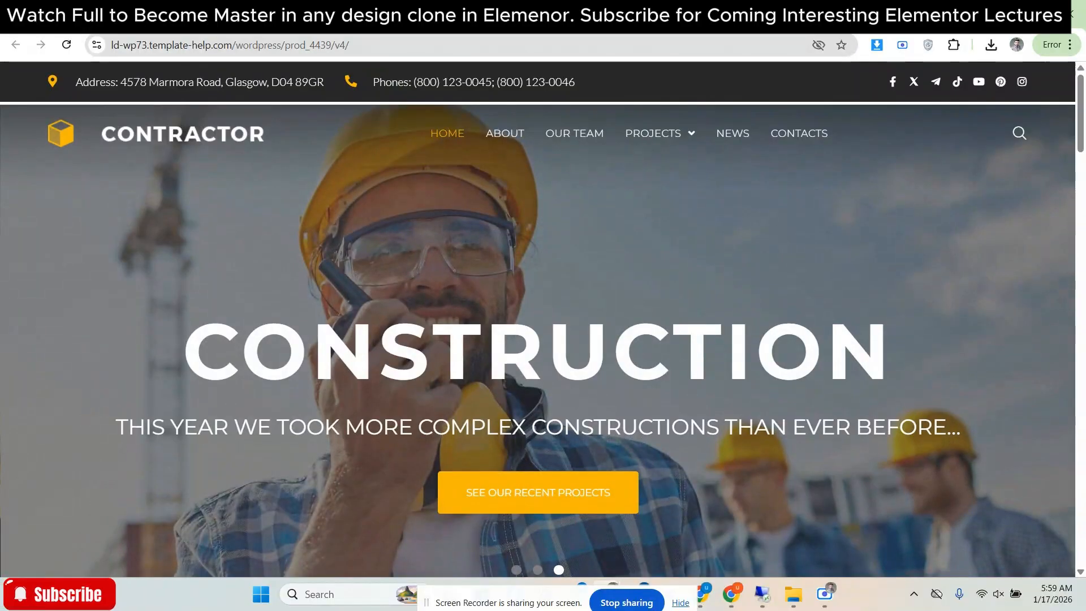
Cycle through the live contractor page's hero slides and compare their transition with the reference page's slider
{"action": "left_click", "coordinate": [350, 16]}
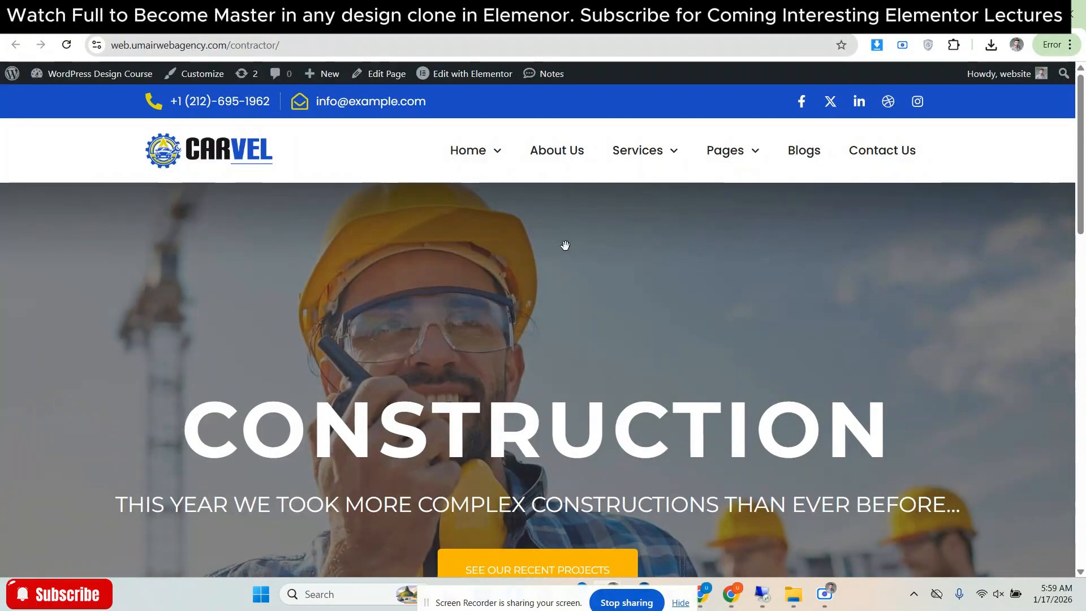
{"action": "scroll", "coordinate": [503, 368], "scroll_direction": "down", "scroll_amount": 2}
{"action": "left_click", "coordinate": [517, 516]}
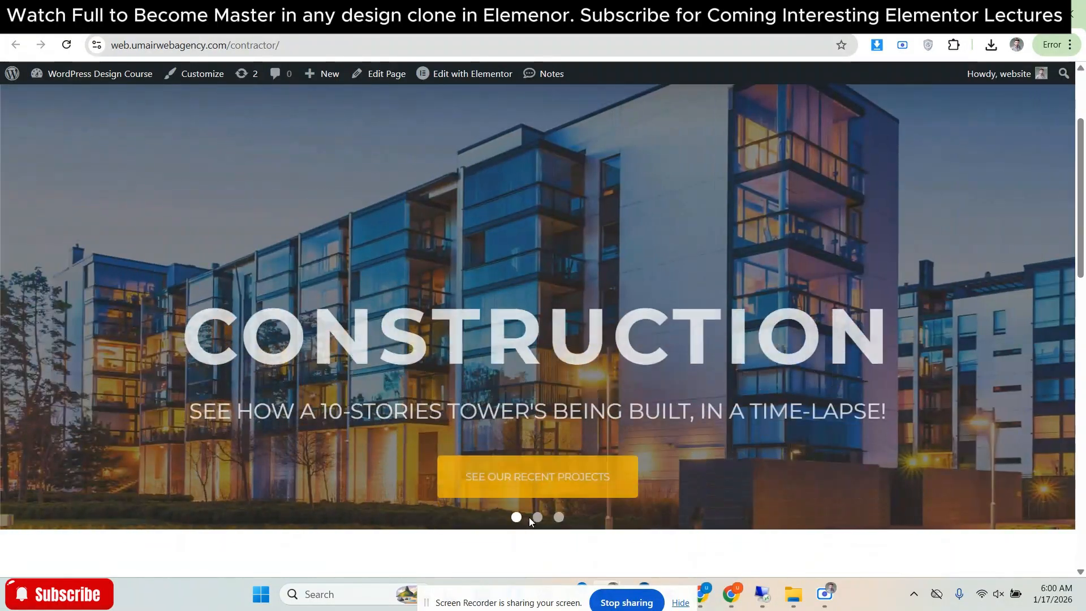
{"action": "left_click", "coordinate": [537, 516]}
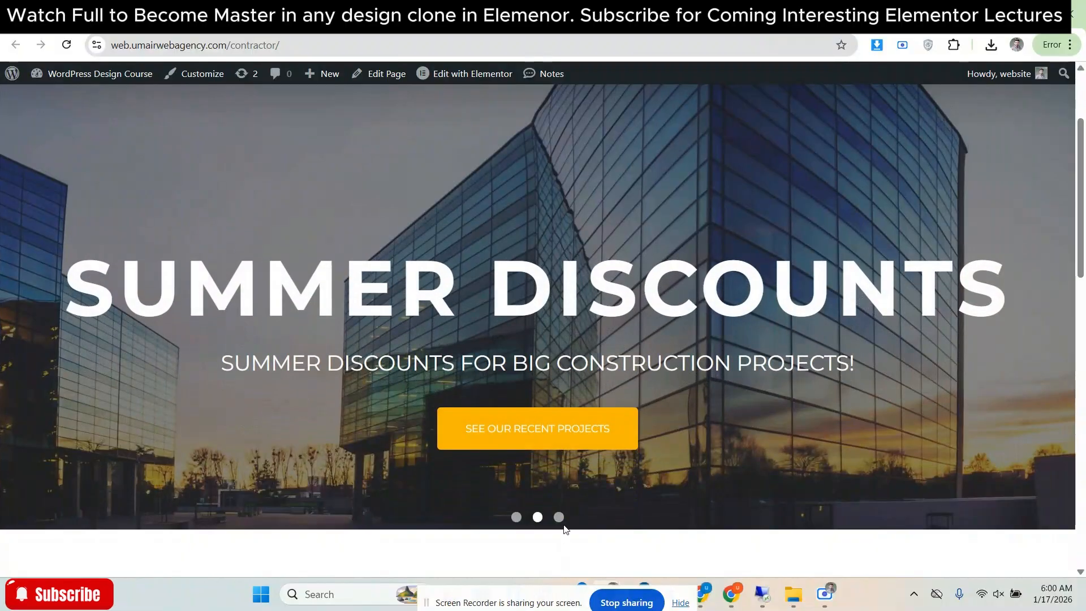
{"action": "left_click", "coordinate": [558, 517]}
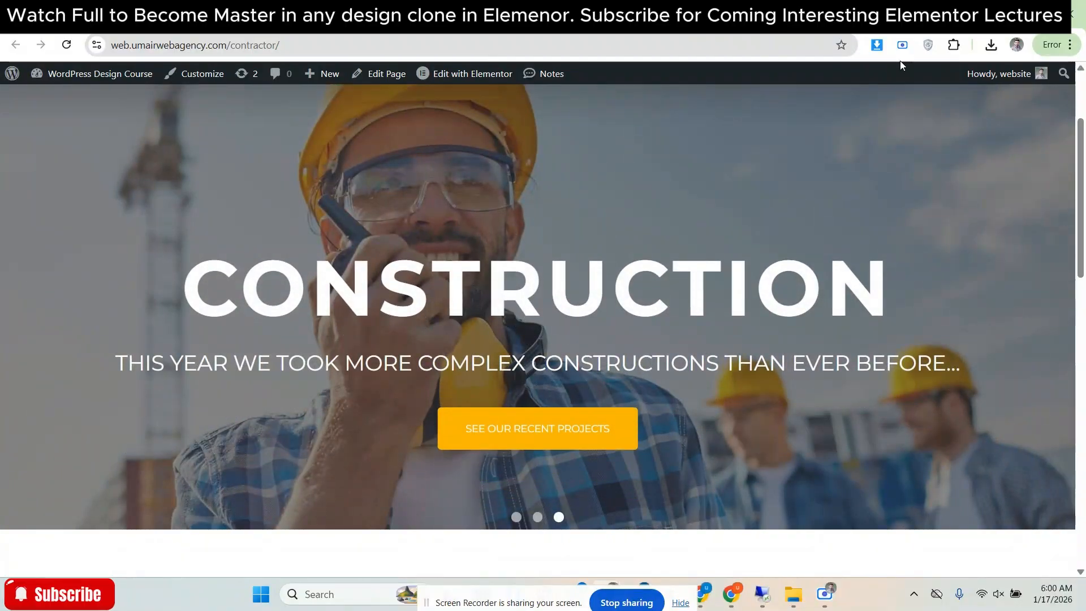
{"action": "left_click", "coordinate": [928, 16]}
{"action": "scroll", "coordinate": [679, 311], "scroll_direction": "down", "scroll_amount": 2}
{"action": "scroll", "coordinate": [637, 349], "scroll_direction": "down", "scroll_amount": 1}
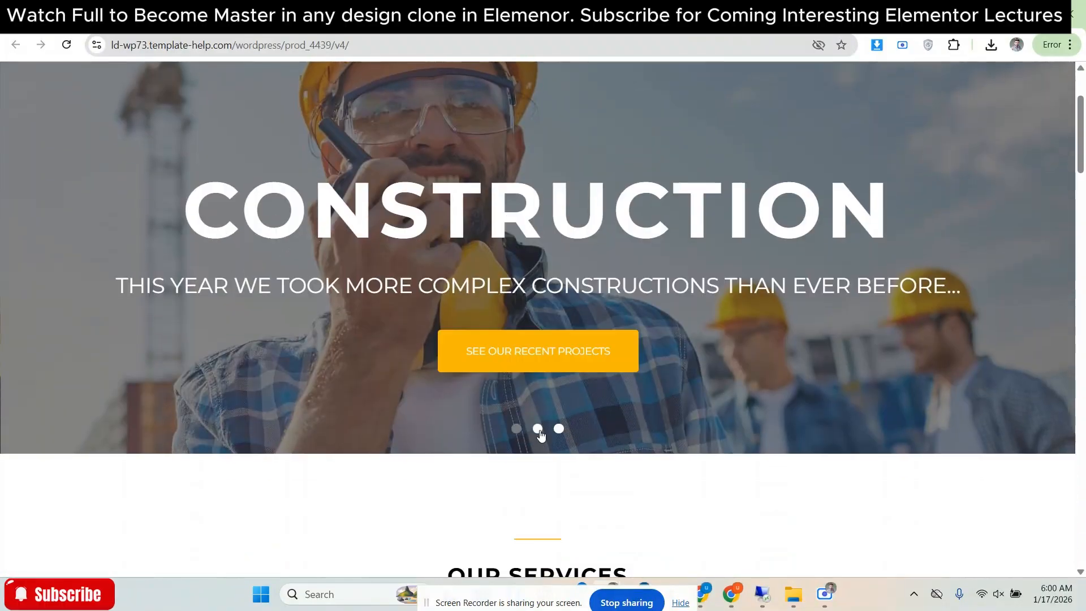
{"action": "left_click", "coordinate": [540, 432]}
{"action": "scroll", "coordinate": [545, 412], "scroll_direction": "up", "scroll_amount": 2}
{"action": "left_click", "coordinate": [899, 16]}
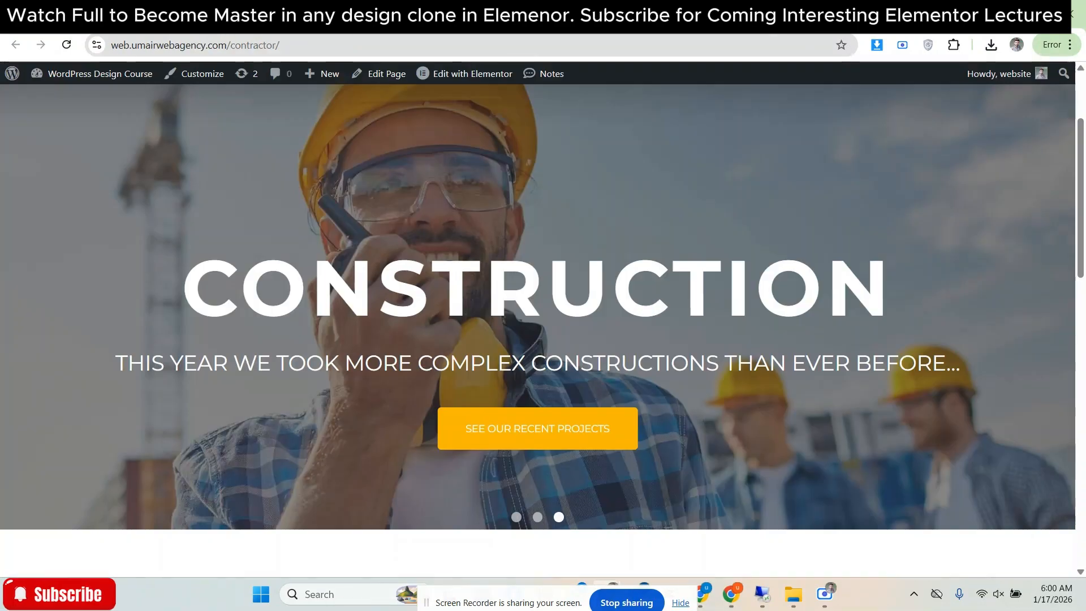
In the Elementor editor, set the Slides widget's slider transition to Fade
{"action": "left_click", "coordinate": [848, 16]}
{"action": "scroll", "coordinate": [2, 354], "scroll_direction": "down", "scroll_amount": 2}
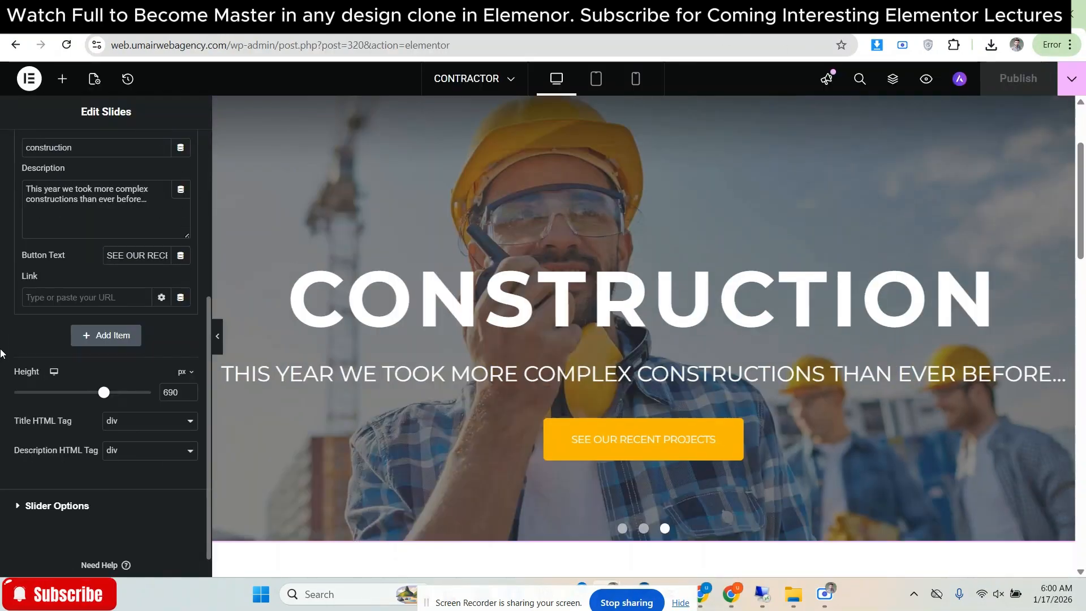
{"action": "scroll", "coordinate": [2, 354], "scroll_direction": "up", "scroll_amount": 5}
{"action": "scroll", "coordinate": [41, 328], "scroll_direction": "down", "scroll_amount": 4}
{"action": "scroll", "coordinate": [52, 517], "scroll_direction": "down", "scroll_amount": 2}
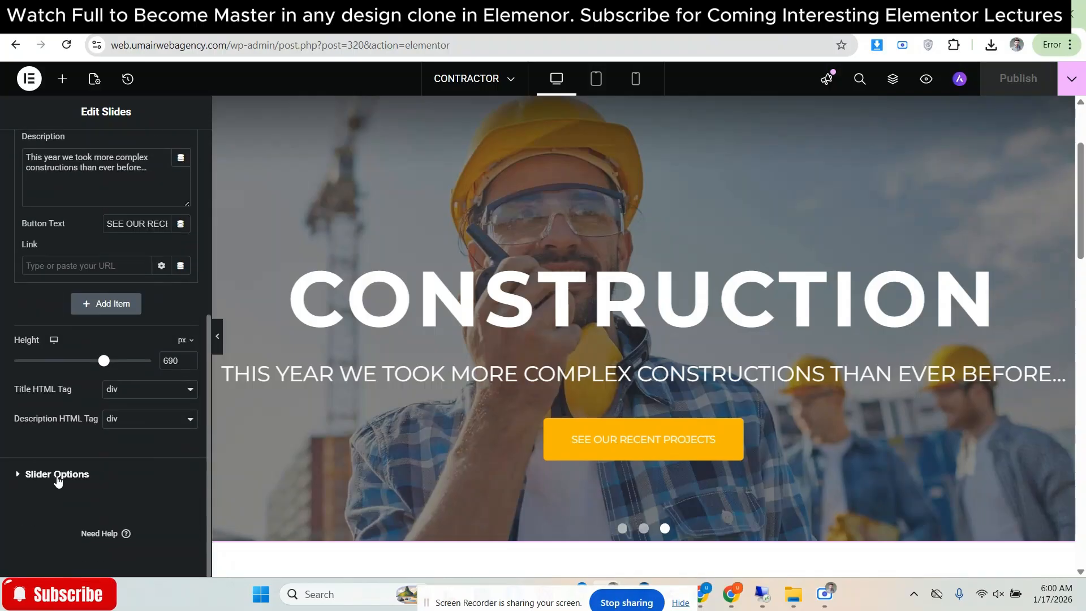
{"action": "left_click", "coordinate": [56, 472]}
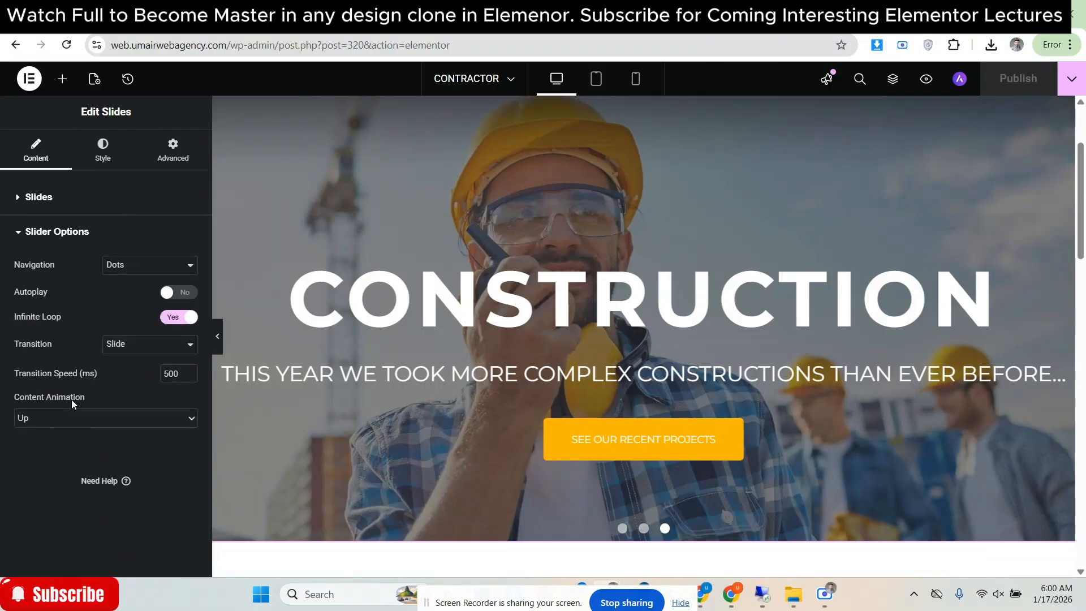
{"action": "left_click", "coordinate": [64, 419]}
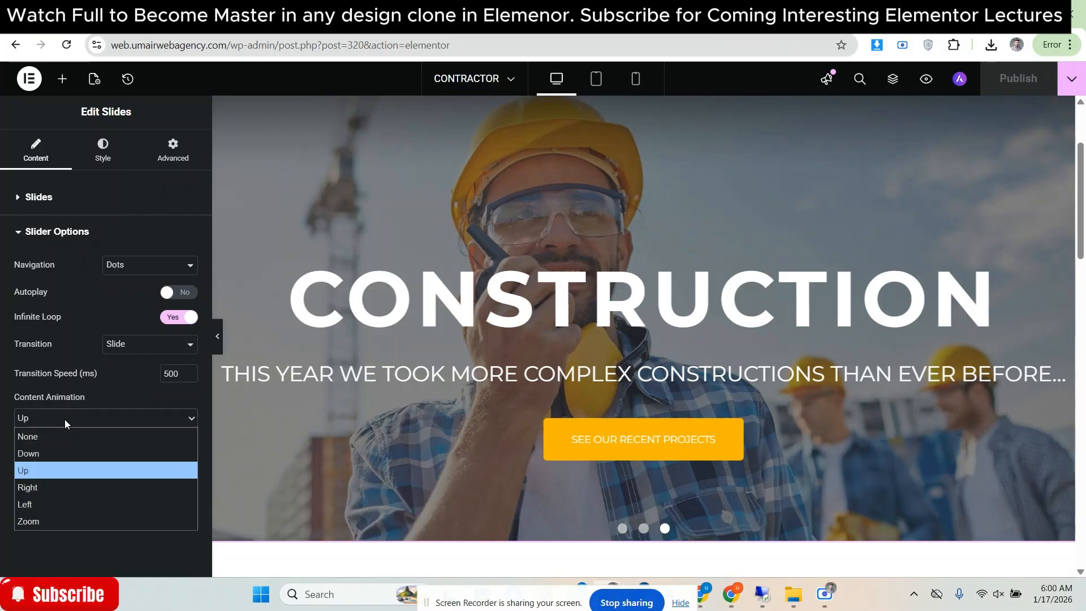
{"action": "left_click", "coordinate": [64, 419]}
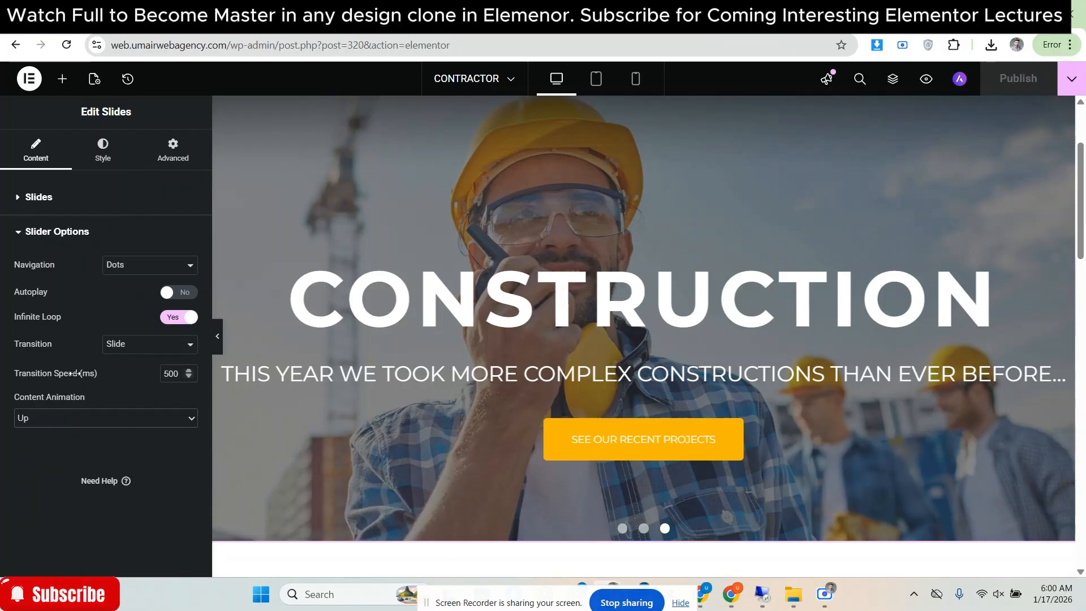
{"action": "left_click", "coordinate": [111, 351]}
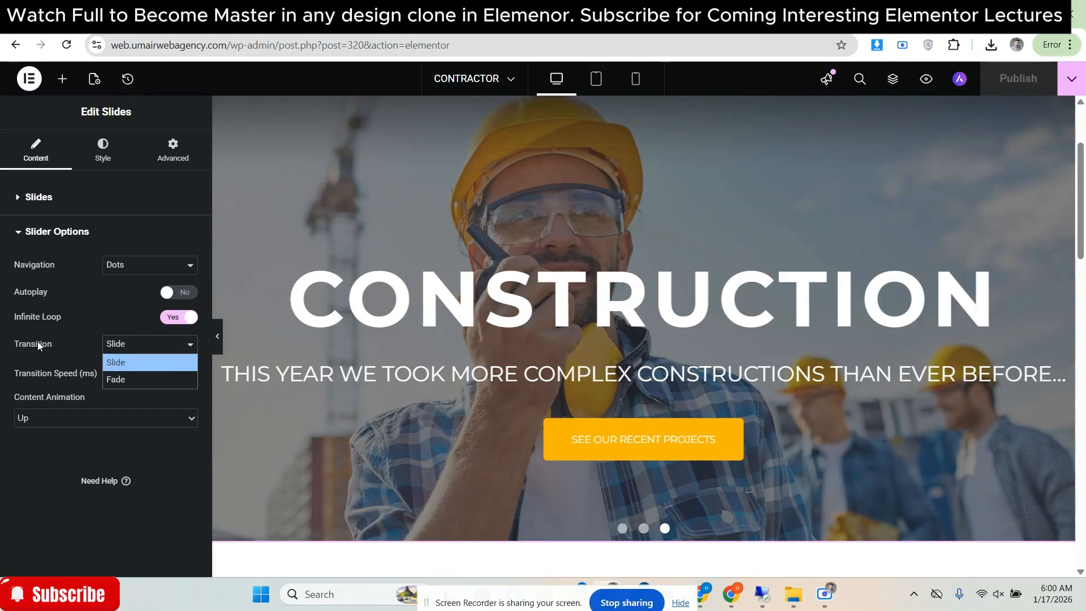
{"action": "left_click", "coordinate": [36, 341]}
{"action": "left_click", "coordinate": [109, 351]}
{"action": "left_click", "coordinate": [119, 376]}
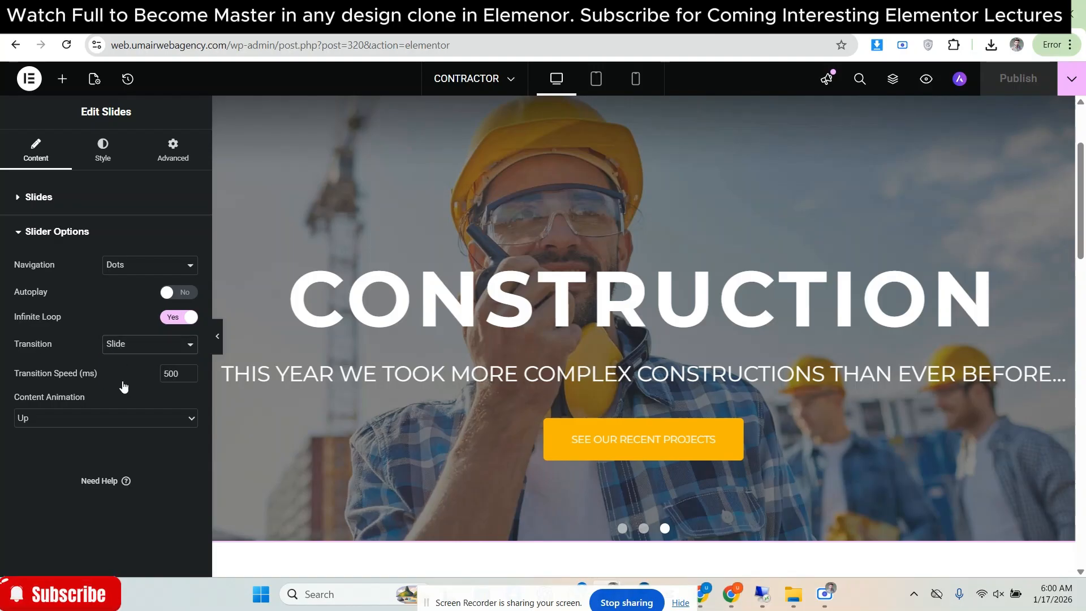
Preview the fade between all three slides in the editor and compare it with the reference and live pages
{"action": "left_click", "coordinate": [644, 527]}
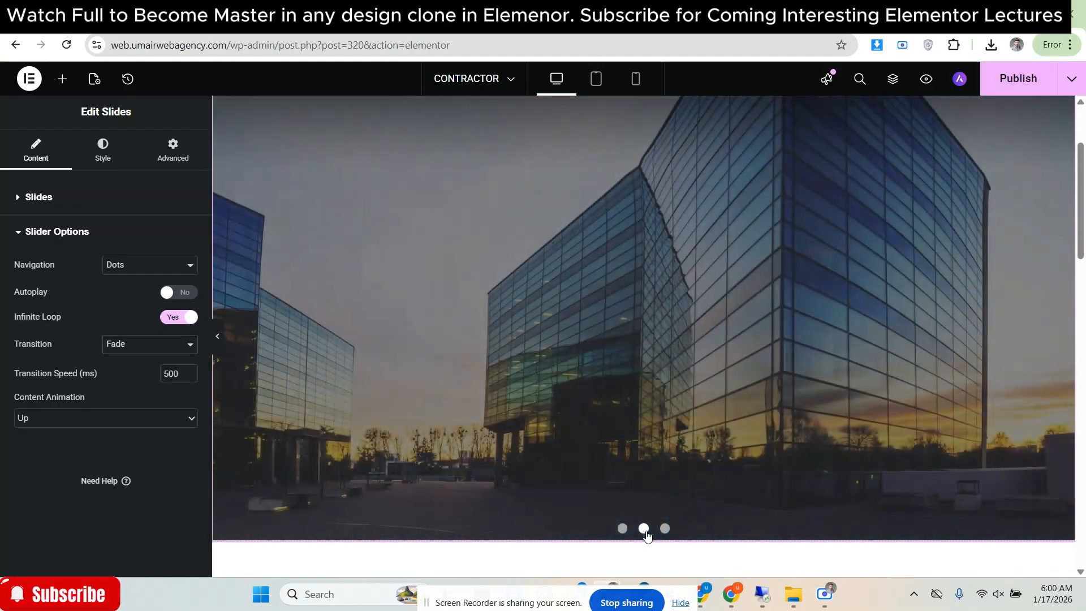
{"action": "left_click", "coordinate": [664, 527]}
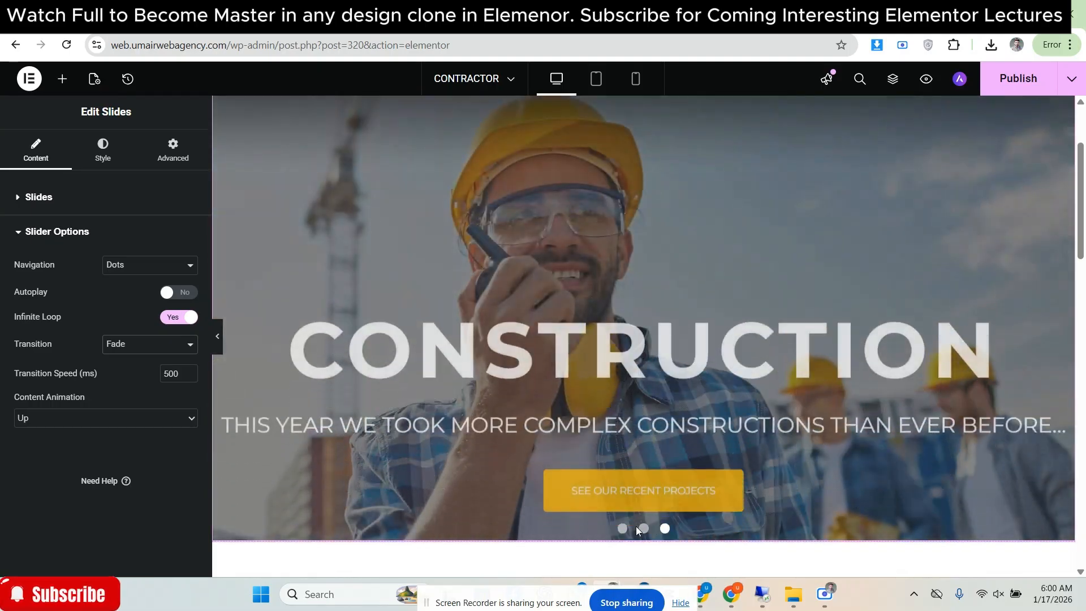
{"action": "left_click", "coordinate": [622, 528]}
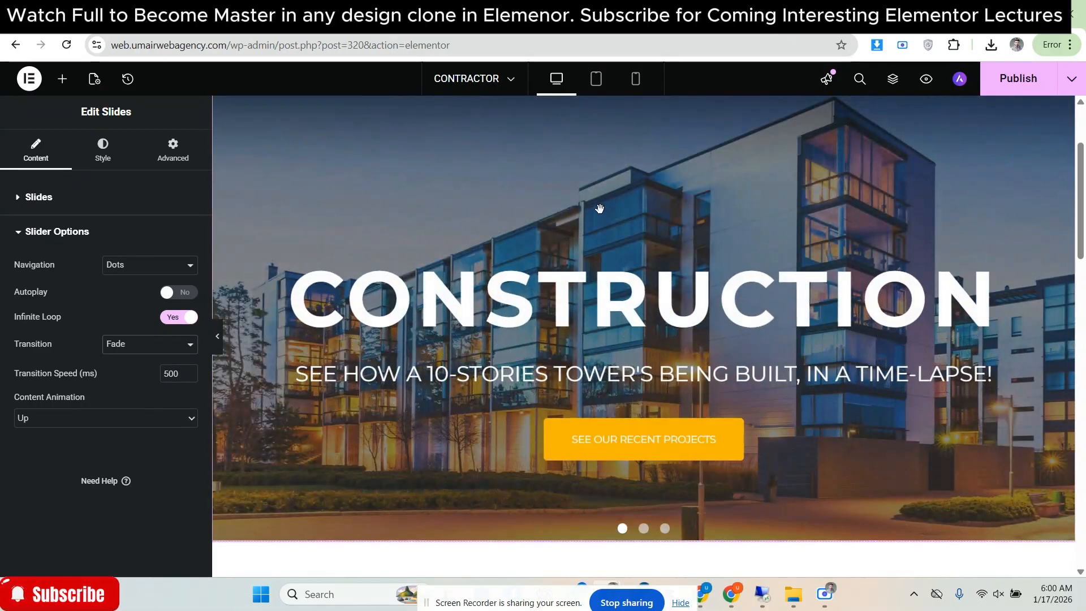
{"action": "left_click", "coordinate": [509, 15]}
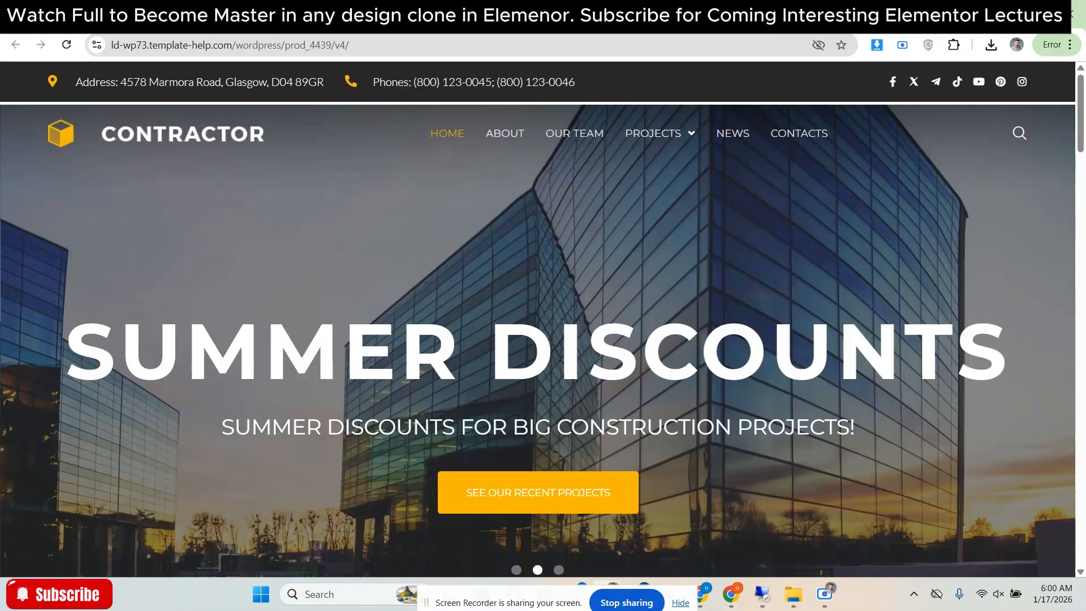
{"action": "left_click", "coordinate": [559, 566]}
{"action": "left_click", "coordinate": [808, 16]}
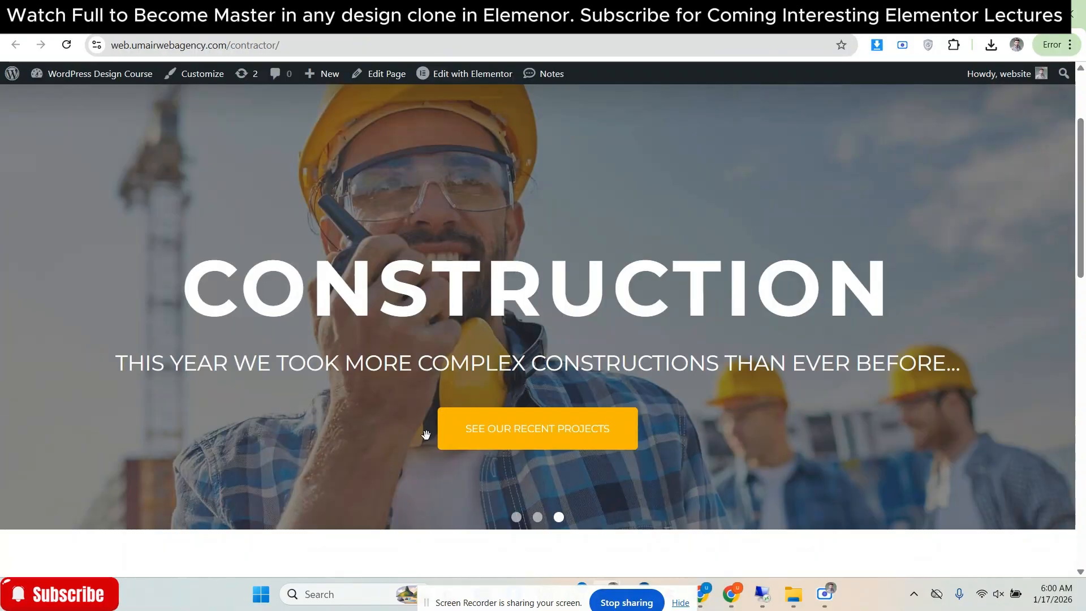
{"action": "left_click", "coordinate": [668, 16]}
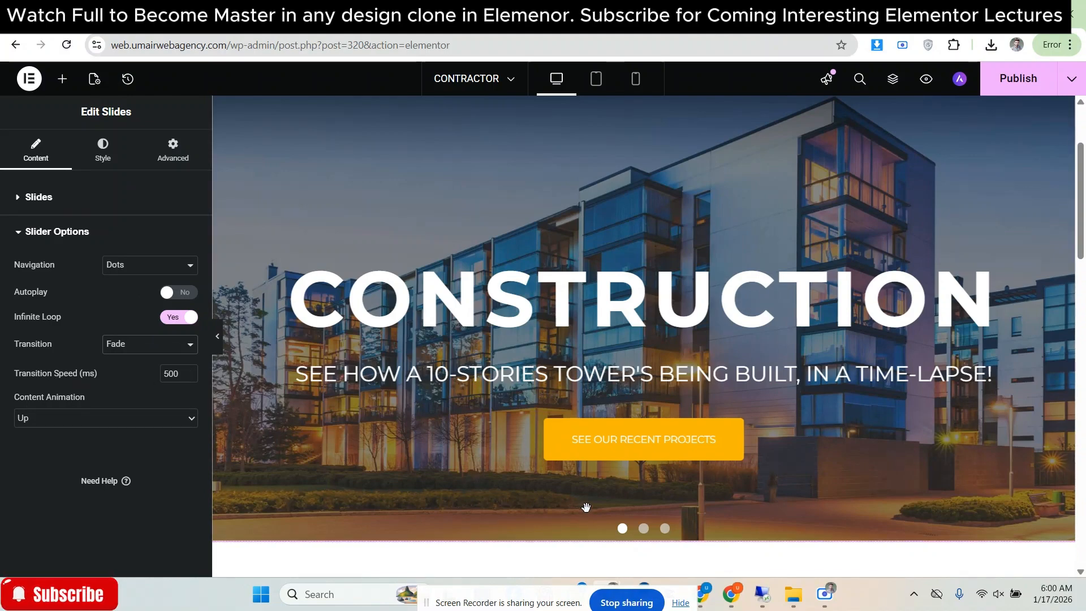
Set the slider's transition speed to 300 ms and preview the change to the third slide
{"action": "left_click", "coordinate": [643, 529]}
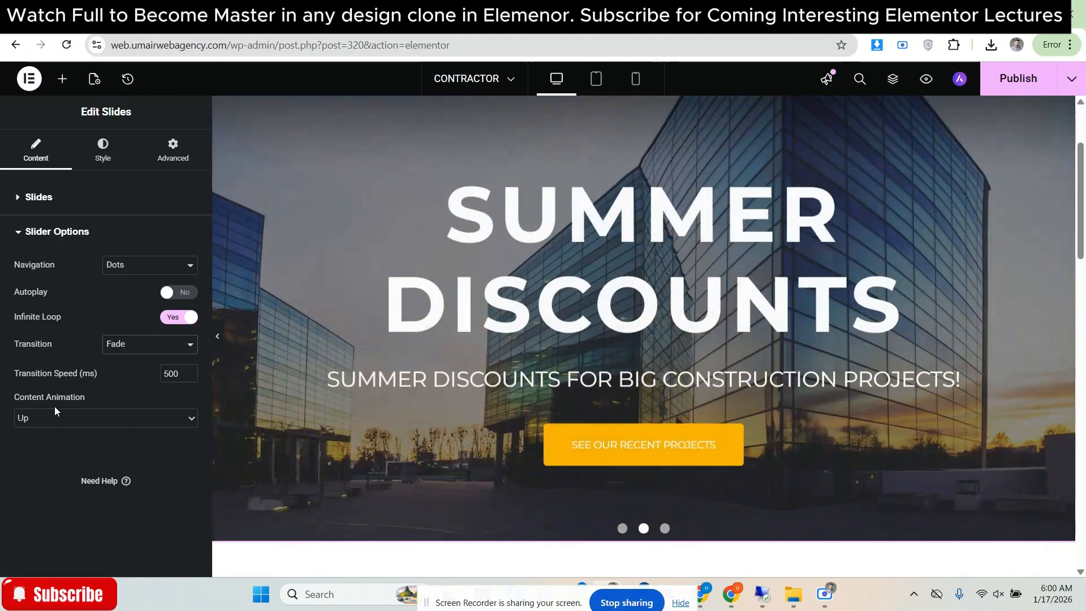
{"action": "type", "text": "3"}
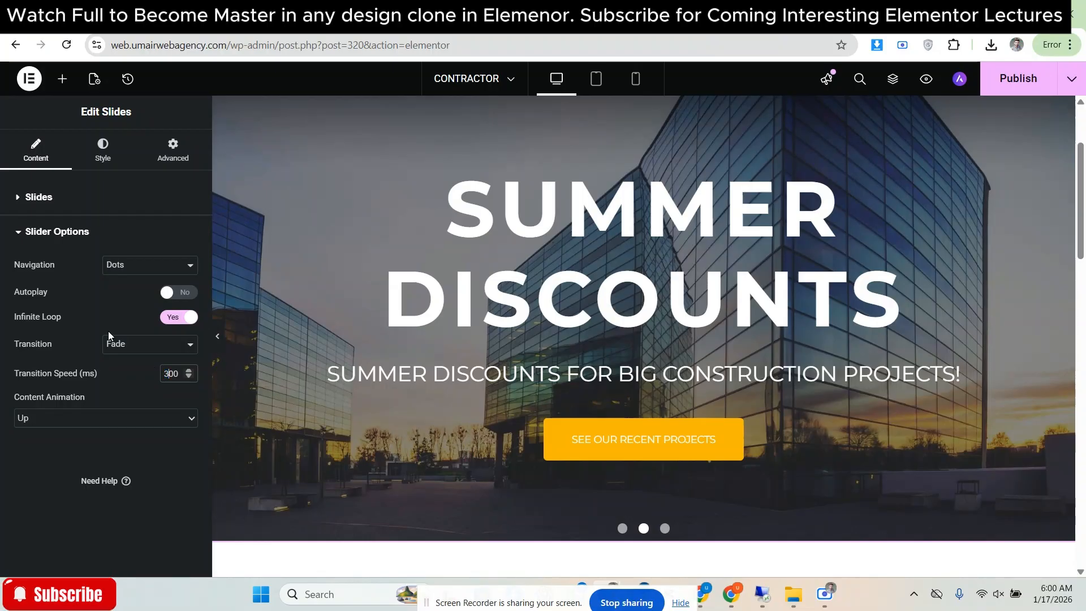
{"action": "left_click", "coordinate": [665, 528]}
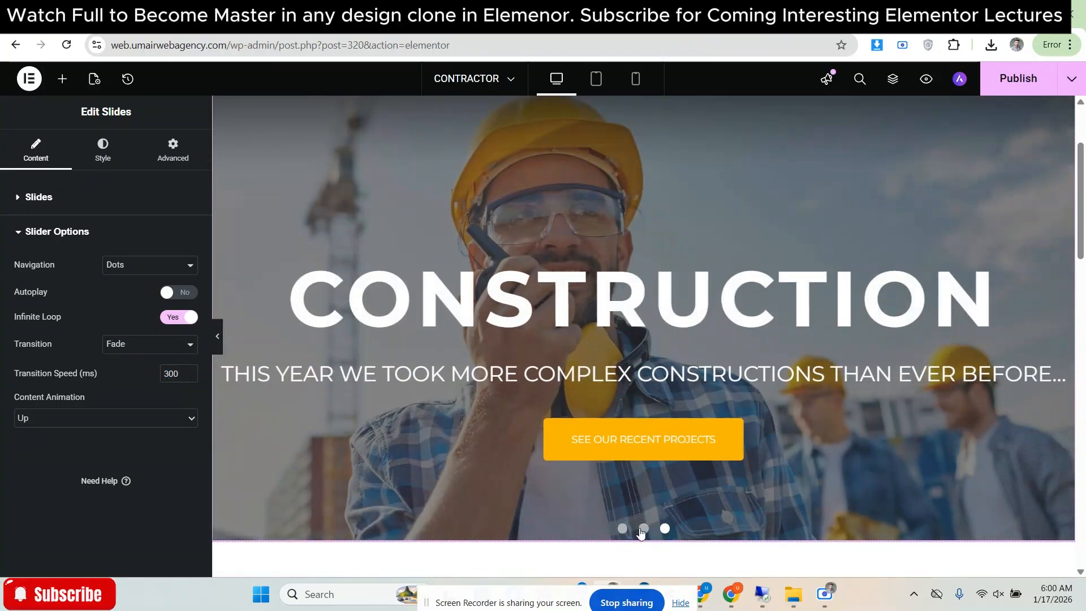
Set the slider's transition speed to 500 ms, preview the second and third slides, and keep the content animation at Up
{"action": "left_click", "coordinate": [641, 528]}
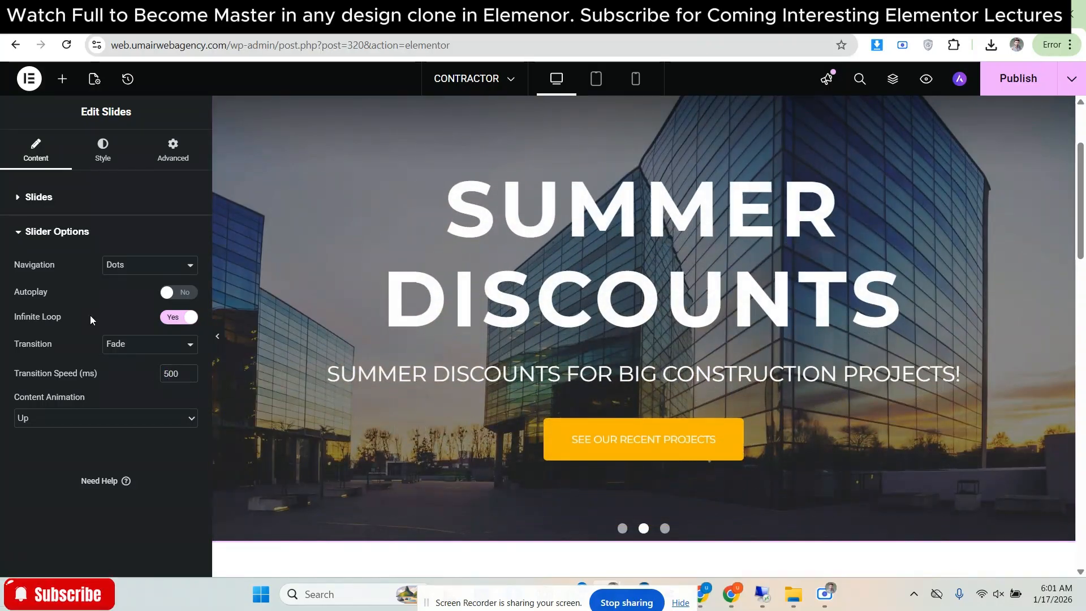
{"action": "left_click", "coordinate": [664, 529]}
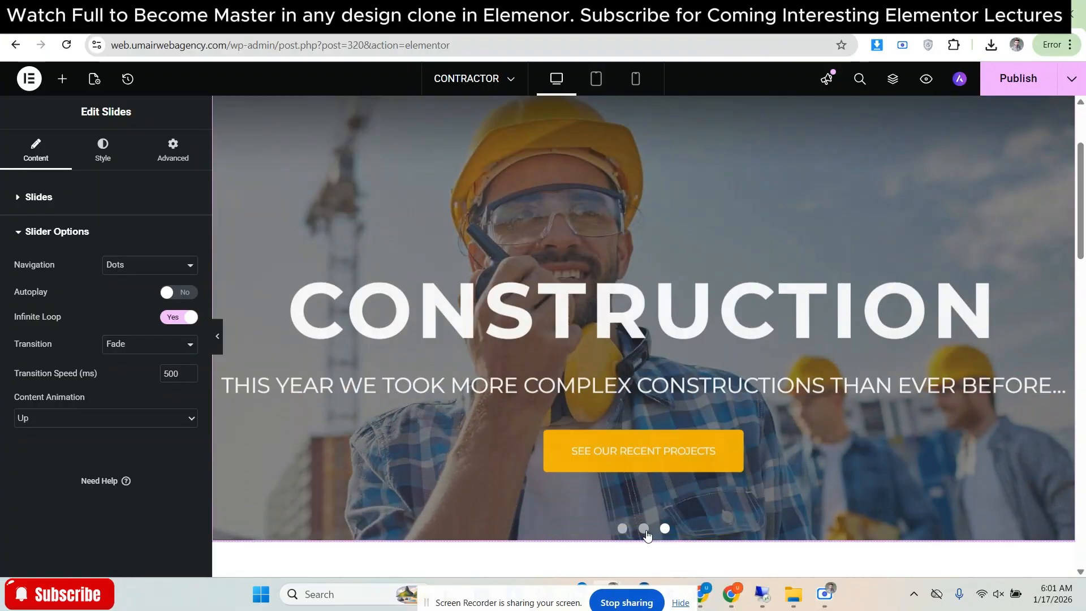
{"action": "left_click", "coordinate": [70, 416]}
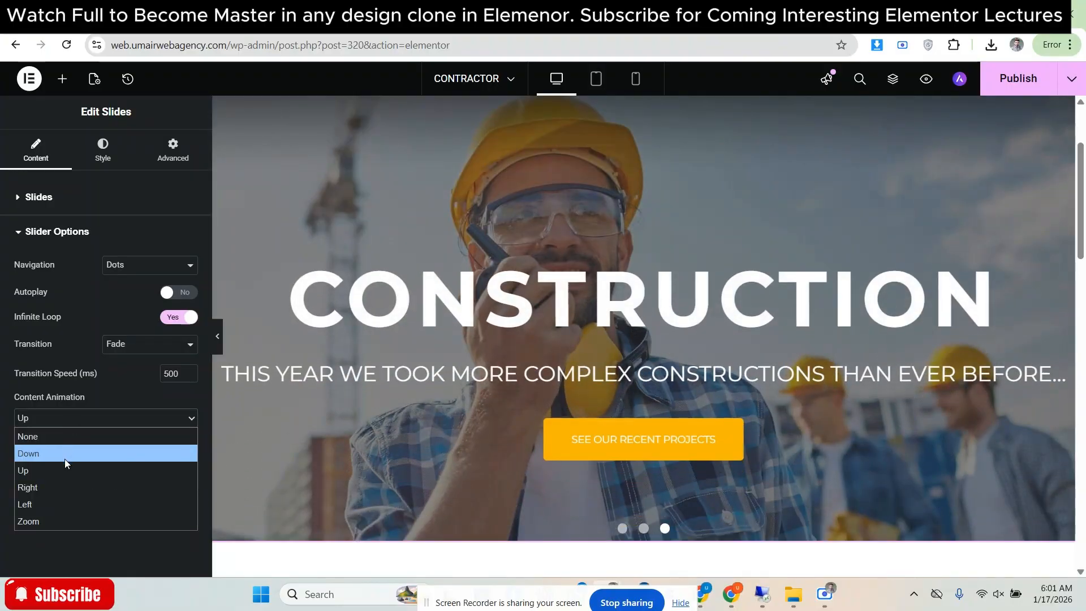
{"action": "left_click", "coordinate": [64, 469]}
{"action": "left_click", "coordinate": [71, 423]}
{"action": "left_click", "coordinate": [67, 470]}
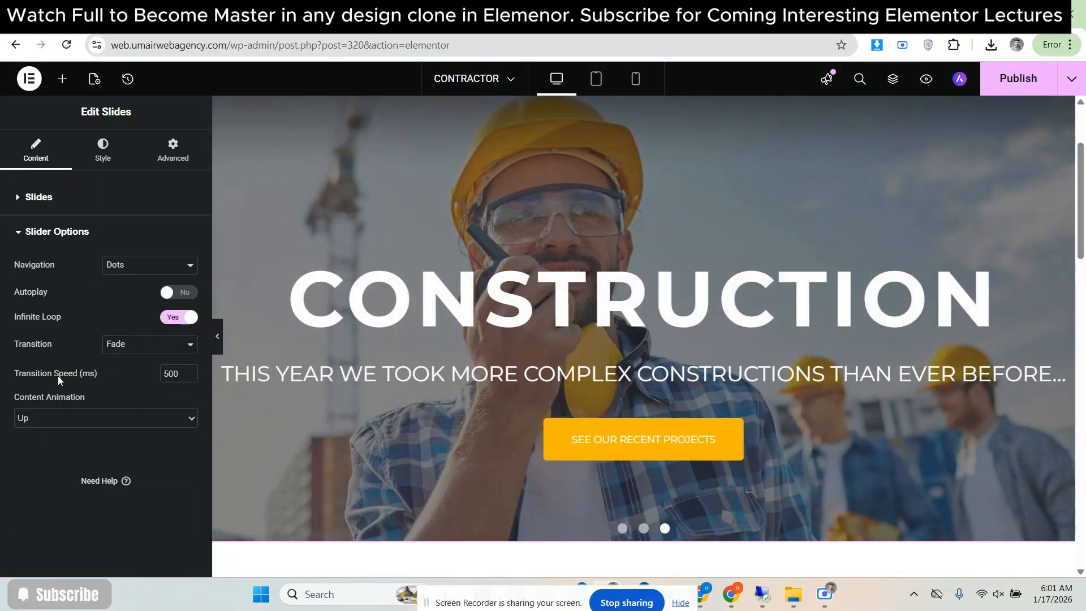
Review the Slides widget's navigation style settings for the pagination dots' position, spacing, size and colours
{"action": "left_click", "coordinate": [102, 146]}
{"action": "scroll", "coordinate": [26, 396], "scroll_direction": "down", "scroll_amount": 3}
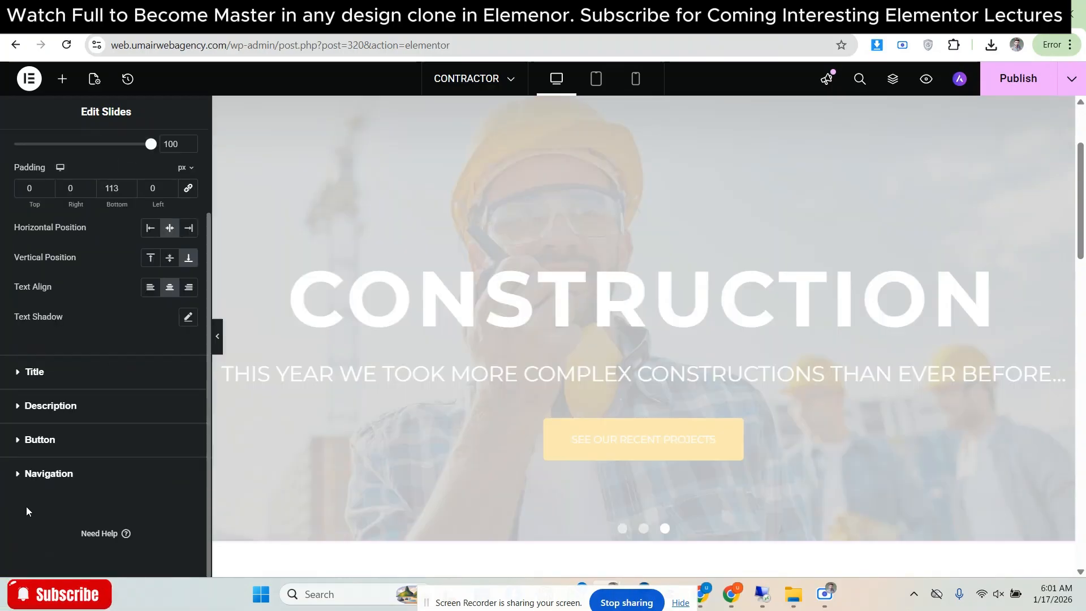
{"action": "left_click", "coordinate": [29, 474]}
{"action": "scroll", "coordinate": [11, 368], "scroll_direction": "down", "scroll_amount": 4}
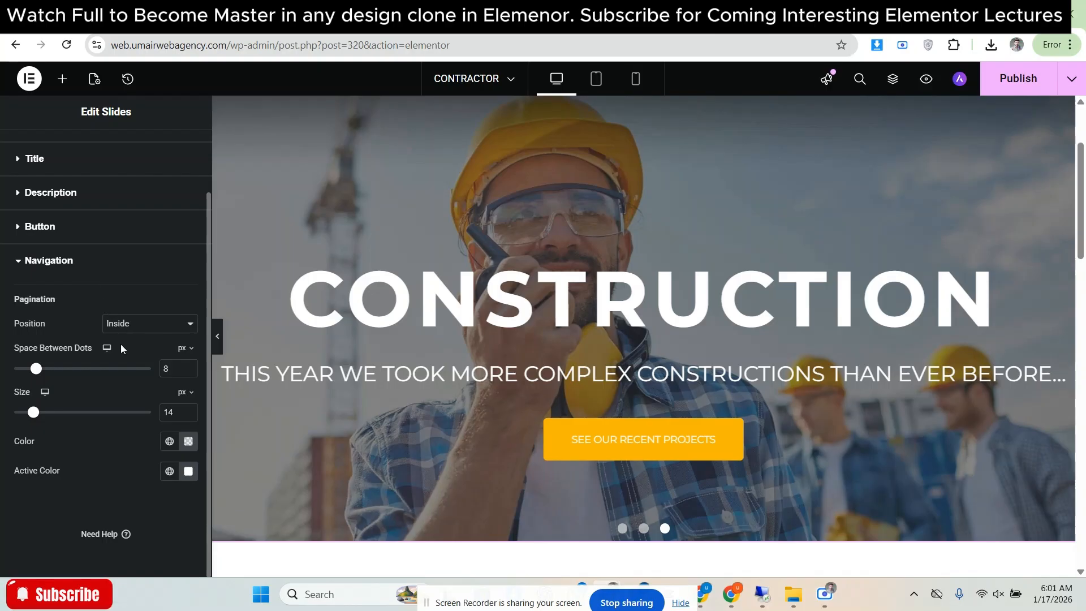
Save the Elementor page and reload the live contractor page
{"action": "key", "text": "ctrl+s"}
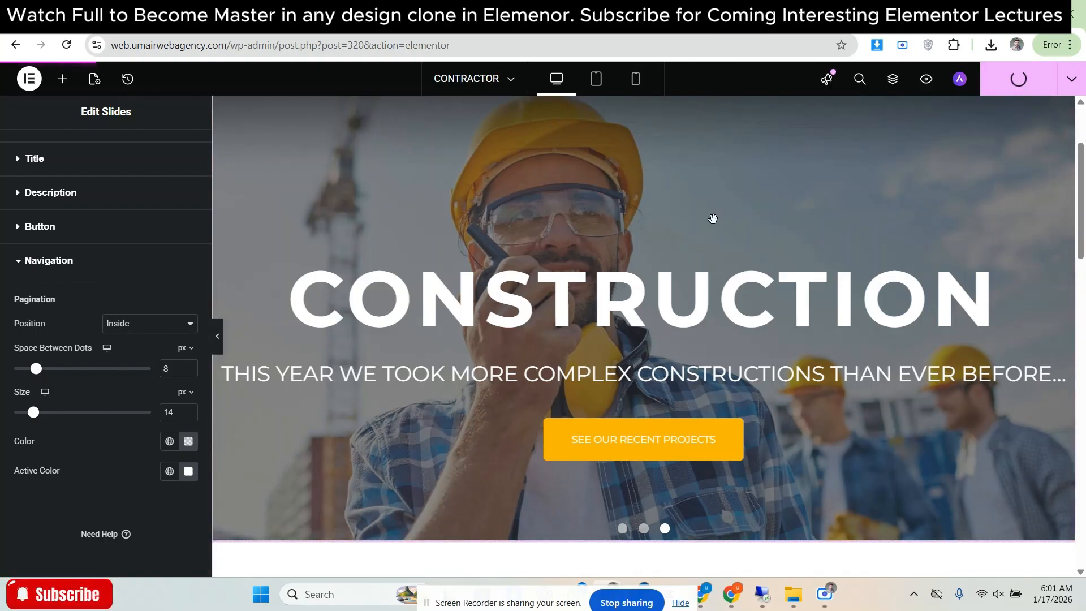
{"action": "left_click", "coordinate": [701, 15]}
{"action": "left_click", "coordinate": [68, 45]}
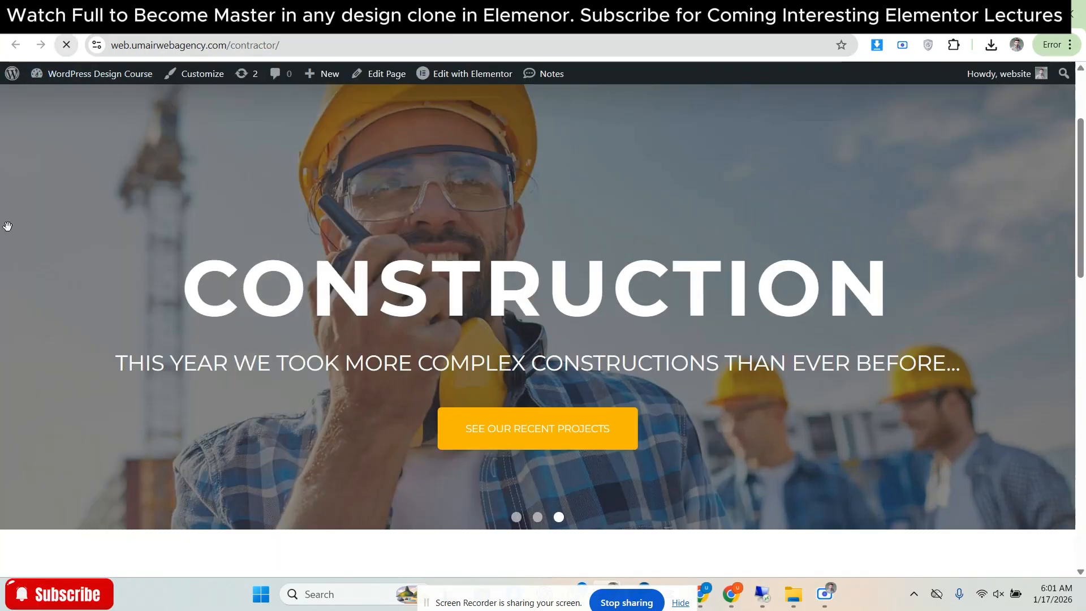
Preview the second and third hero slides on the live contractor page to check their fade and content animation
{"action": "scroll", "coordinate": [51, 252], "scroll_direction": "down", "scroll_amount": 5}
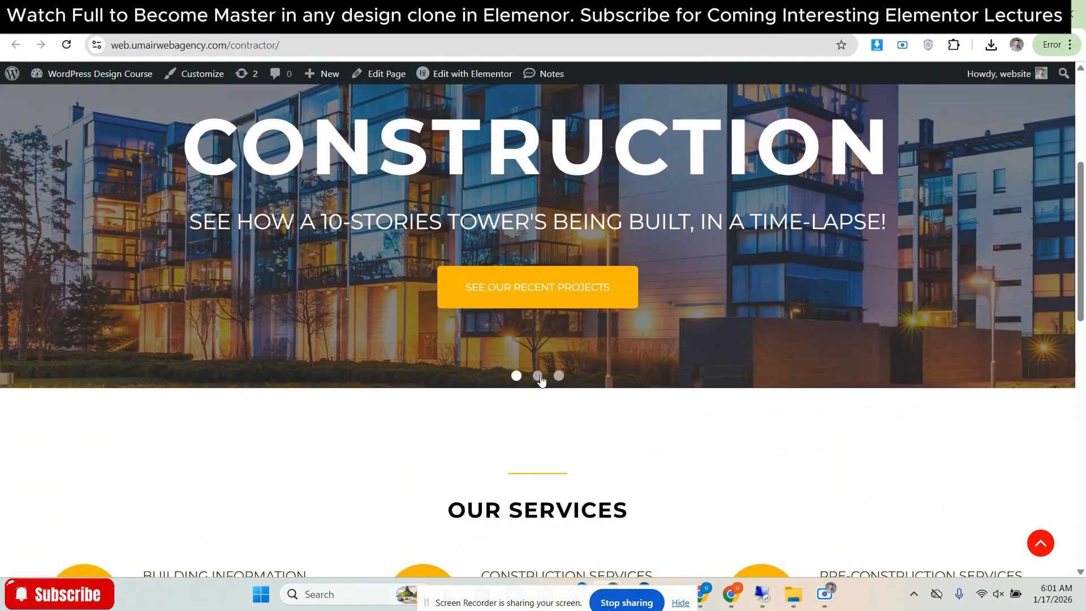
{"action": "left_click", "coordinate": [538, 375]}
{"action": "scroll", "coordinate": [538, 379], "scroll_direction": "up", "scroll_amount": 5}
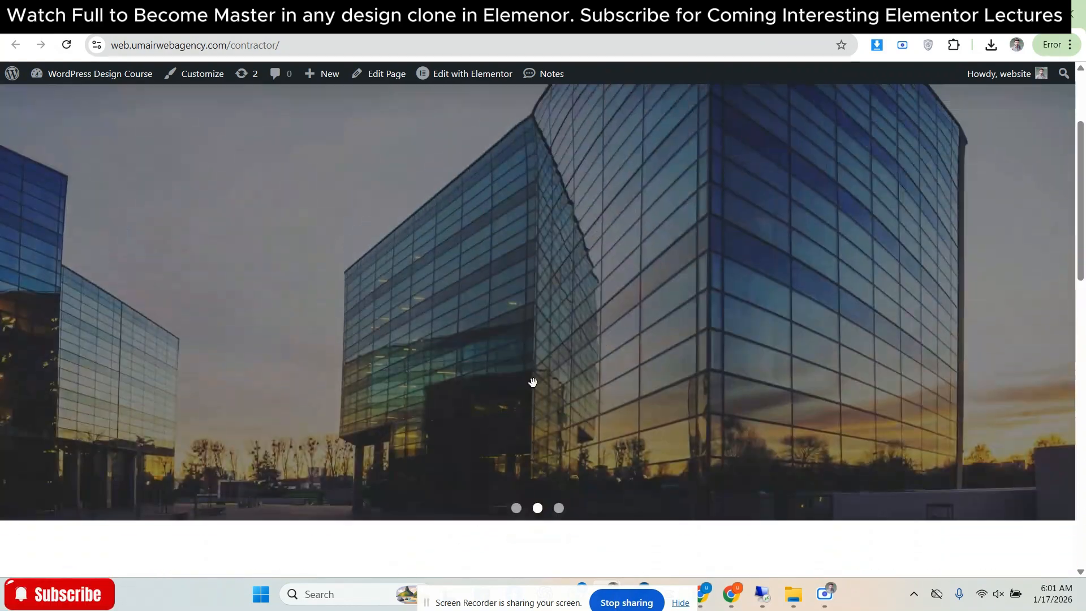
{"action": "scroll", "coordinate": [545, 400], "scroll_direction": "down", "scroll_amount": 4}
{"action": "left_click", "coordinate": [559, 447]}
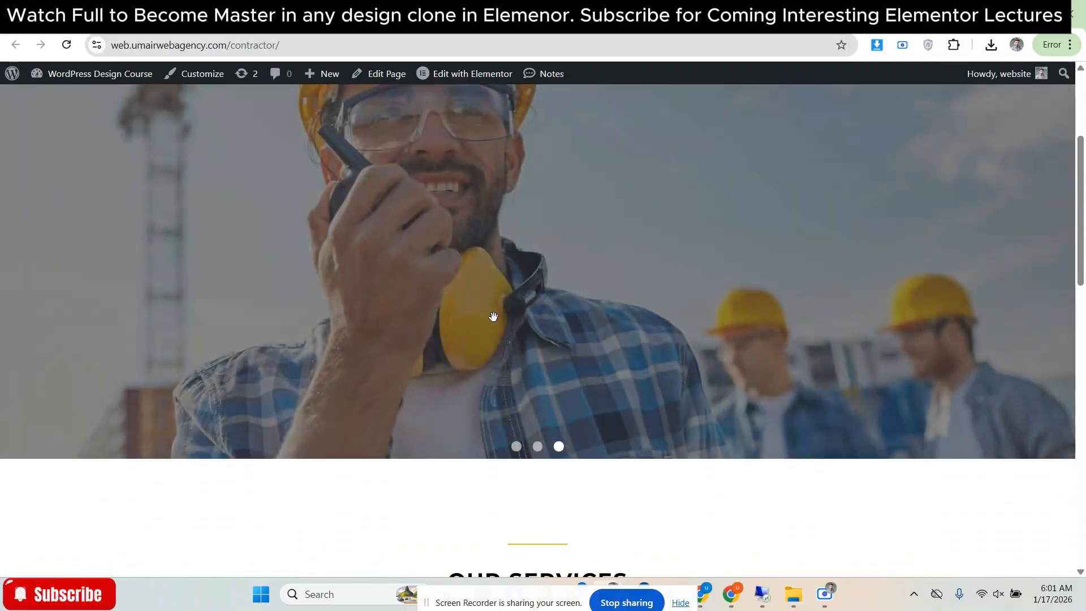
{"action": "scroll", "coordinate": [485, 315], "scroll_direction": "up", "scroll_amount": 5}
{"action": "scroll", "coordinate": [468, 307], "scroll_direction": "down", "scroll_amount": 3}
{"action": "scroll", "coordinate": [411, 303], "scroll_direction": "down", "scroll_amount": 8}
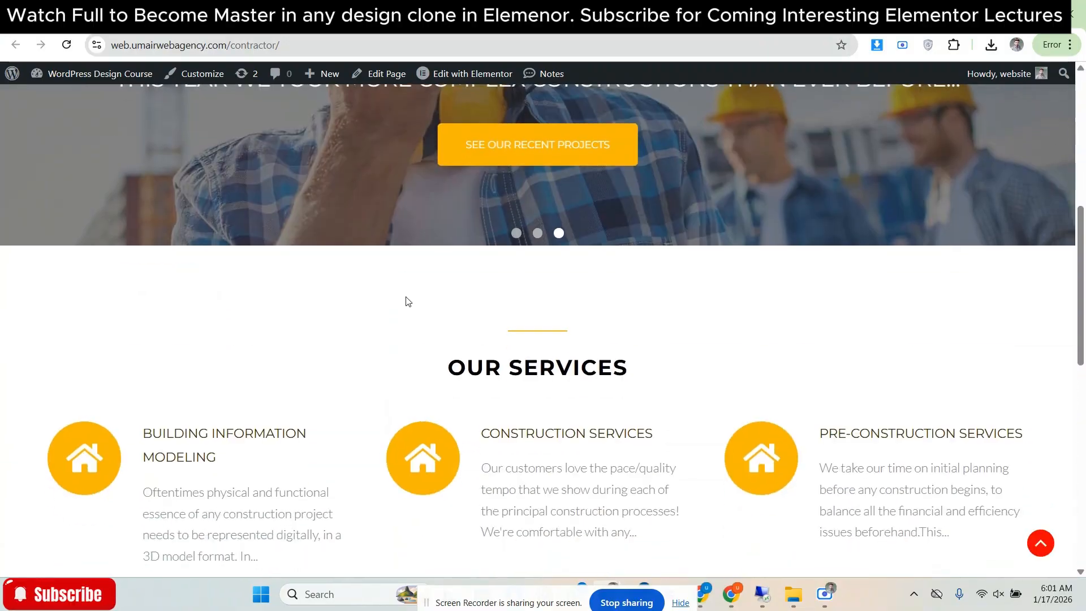
Compare the hero slider and Our Services section on the reference page with those on the live contractor page
{"action": "left_click", "coordinate": [271, 15]}
{"action": "scroll", "coordinate": [331, 191], "scroll_direction": "down", "scroll_amount": 8}
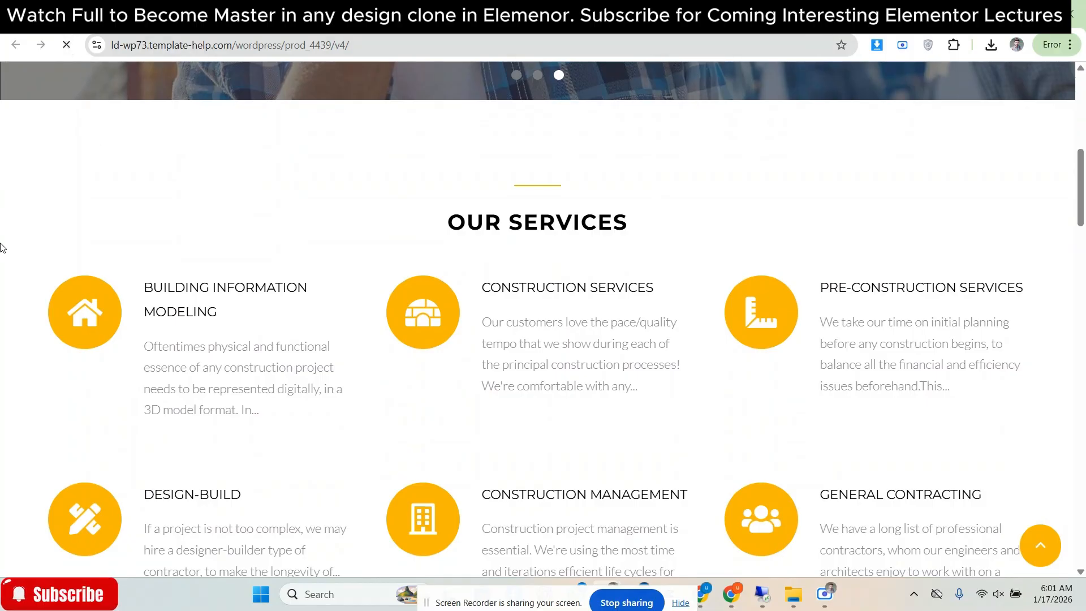
{"action": "scroll", "coordinate": [273, 296], "scroll_direction": "down", "scroll_amount": 4}
{"action": "scroll", "coordinate": [274, 290], "scroll_direction": "up", "scroll_amount": 10}
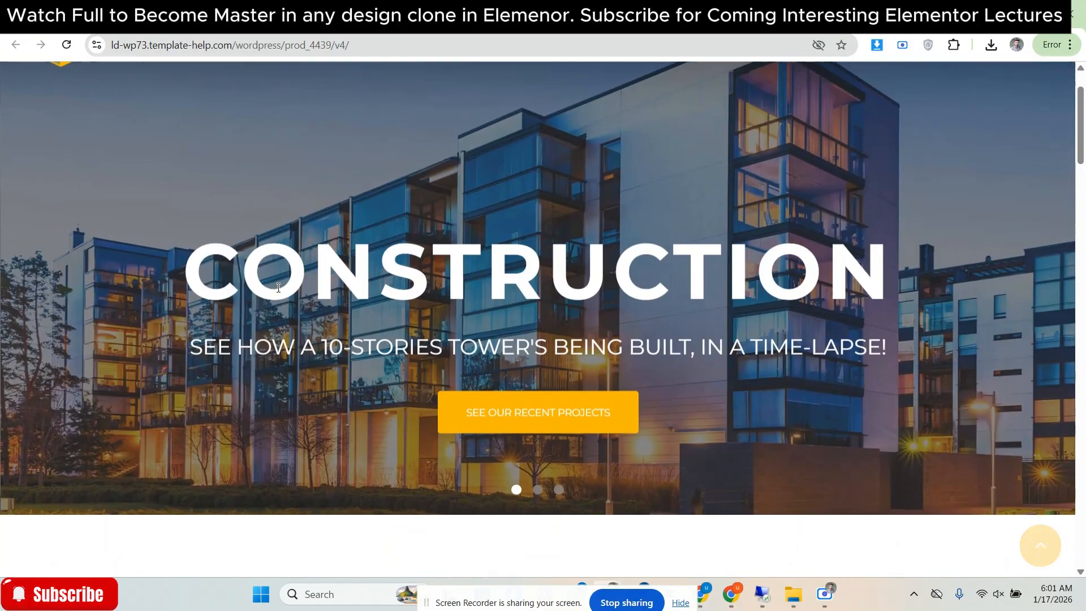
{"action": "scroll", "coordinate": [277, 288], "scroll_direction": "down", "scroll_amount": 7}
{"action": "left_click", "coordinate": [452, 14]}
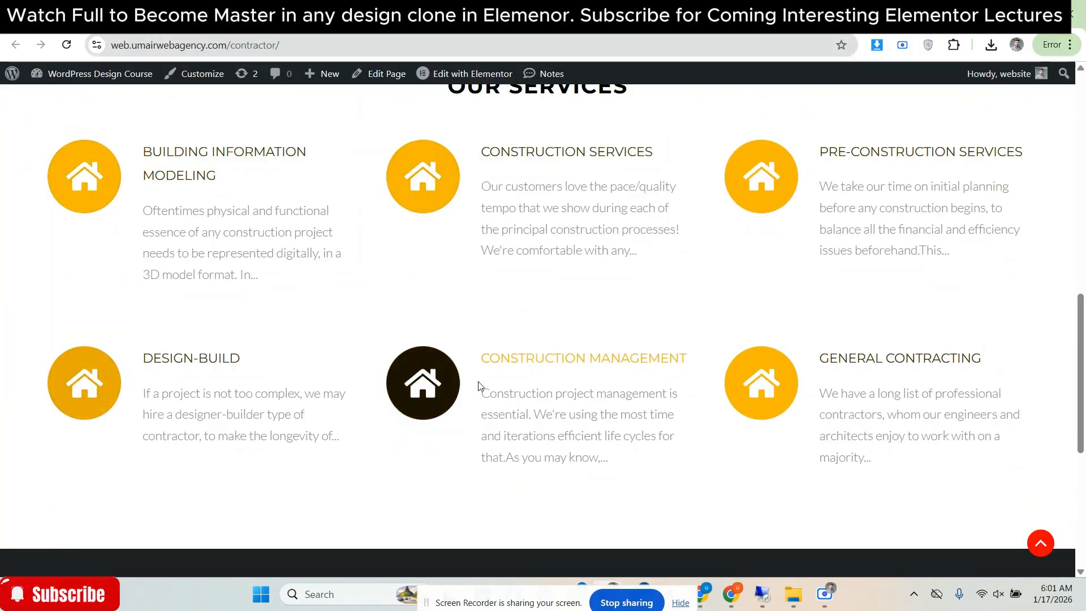
{"action": "scroll", "coordinate": [841, 276], "scroll_direction": "up", "scroll_amount": 8}
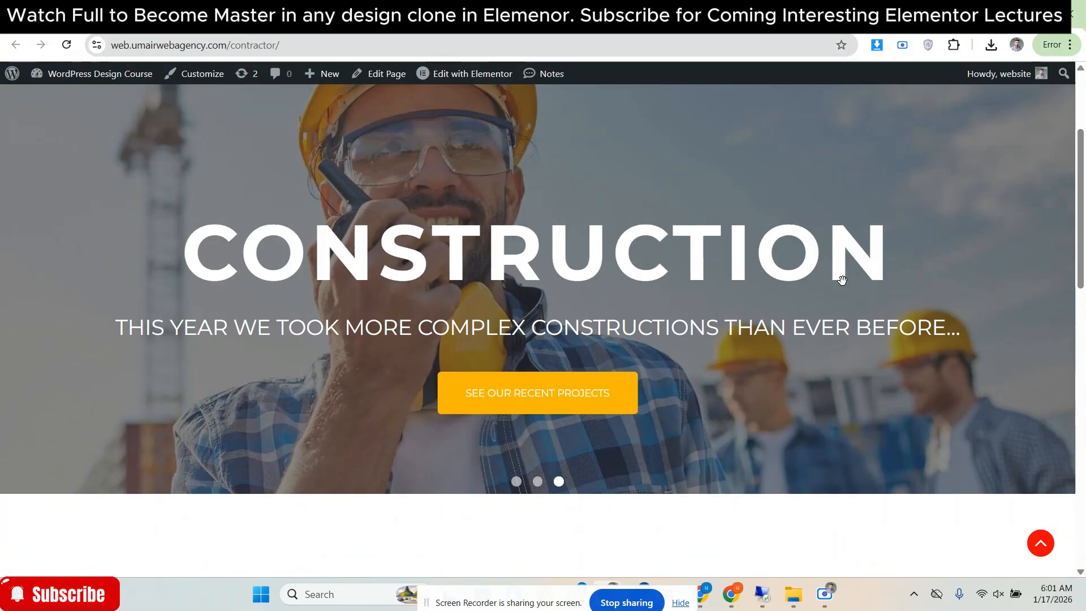
{"action": "scroll", "coordinate": [814, 272], "scroll_direction": "down", "scroll_amount": 6}
{"action": "scroll", "coordinate": [753, 184], "scroll_direction": "up", "scroll_amount": 8}
{"action": "scroll", "coordinate": [591, 261], "scroll_direction": "down", "scroll_amount": 13}
{"action": "scroll", "coordinate": [588, 261], "scroll_direction": "up", "scroll_amount": 13}
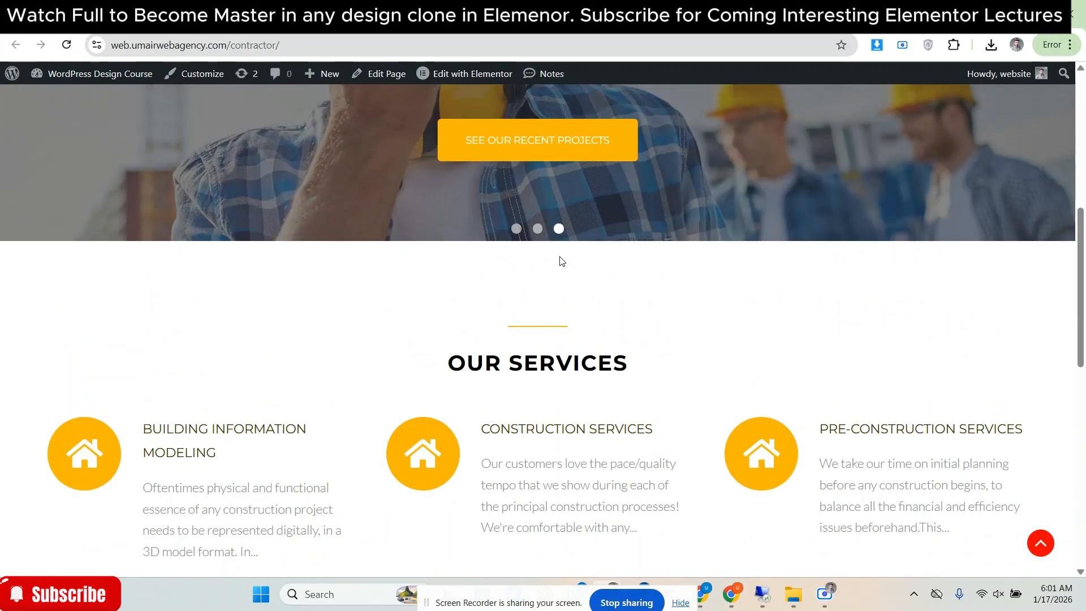